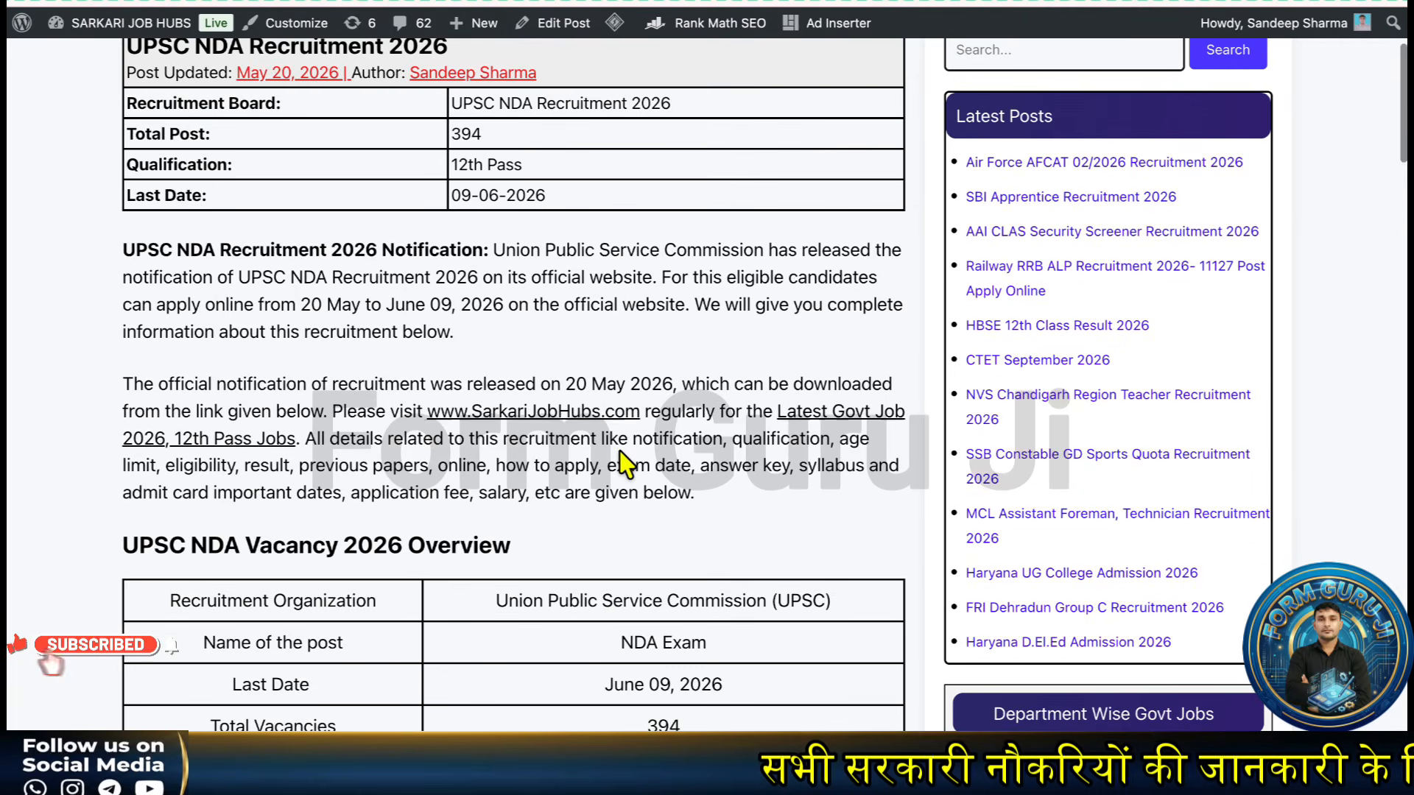
# - Scroll through the notice page to find the UPSC apply link
pyautogui.scroll(-2, 620, 450)
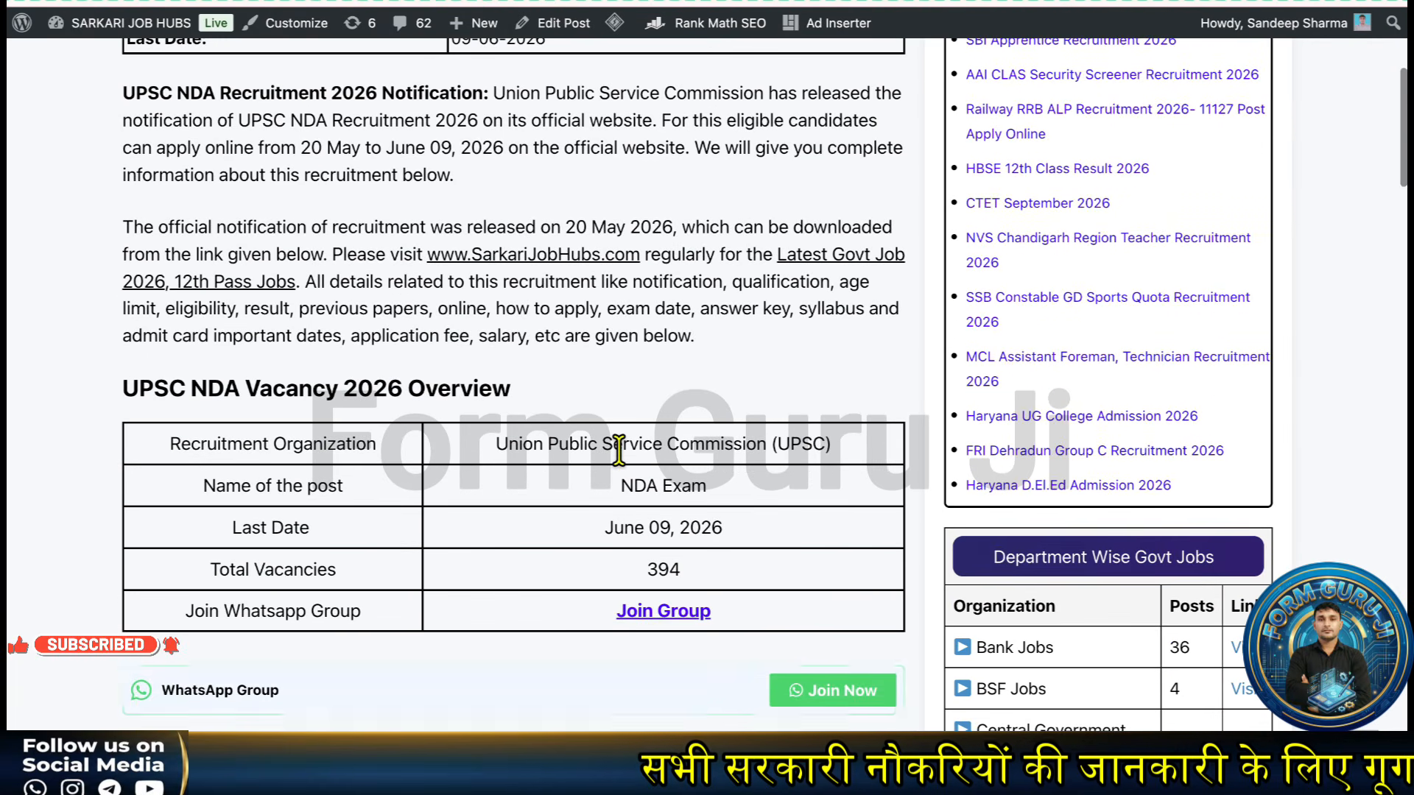
pyautogui.scroll(-1, 618, 451)
pyautogui.scroll(-1, 618, 450)
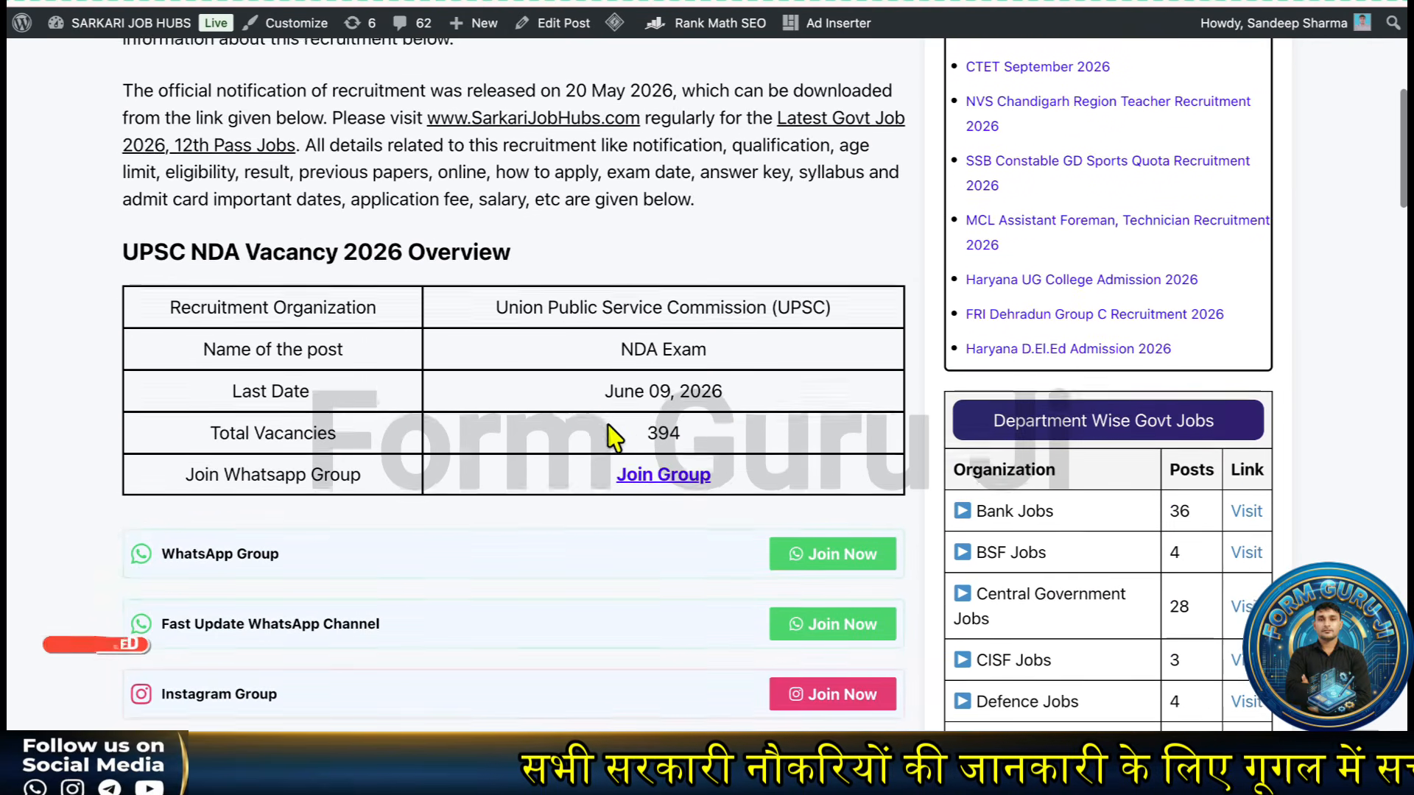
pyautogui.moveTo(606, 390); pyautogui.dragTo(731, 391)
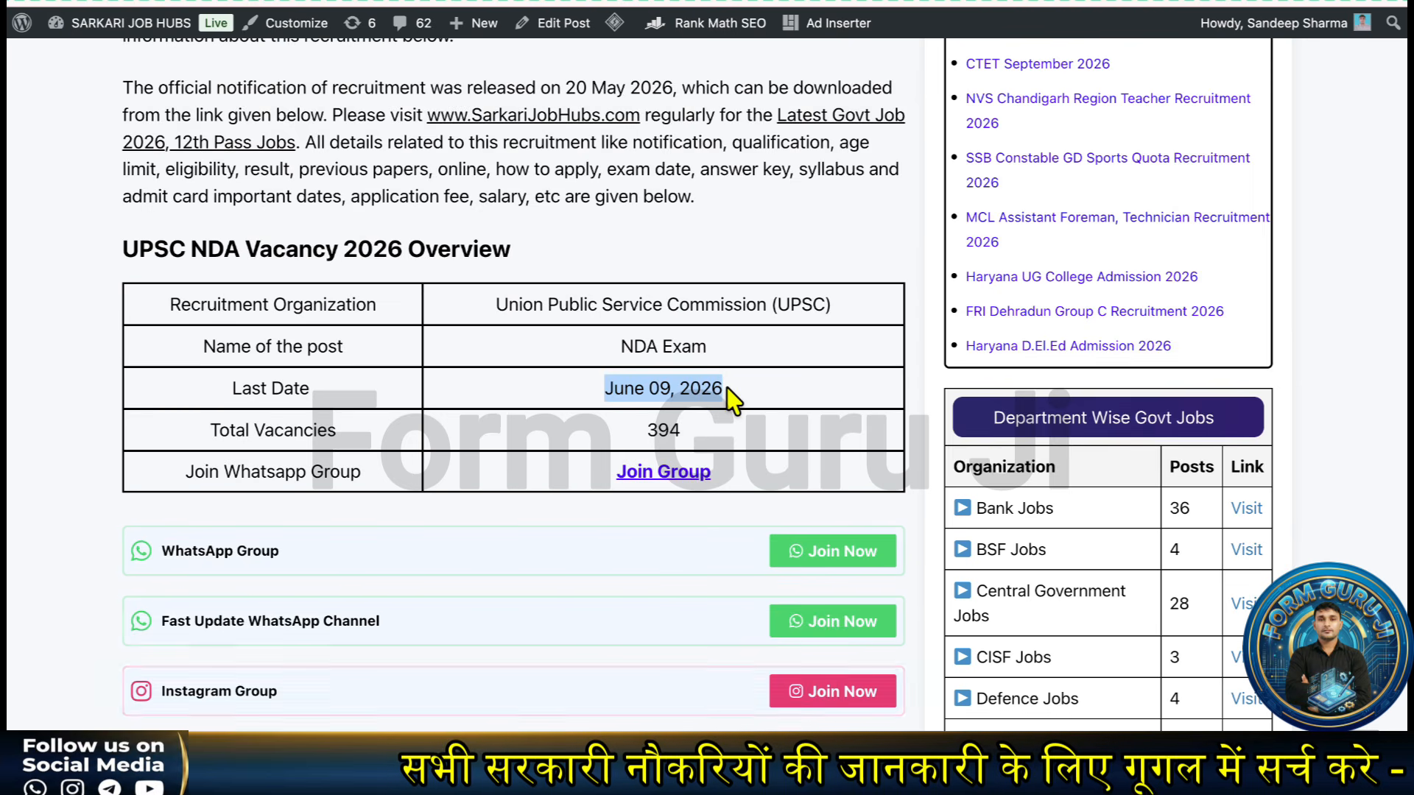
pyautogui.scroll(-4, 731, 396)
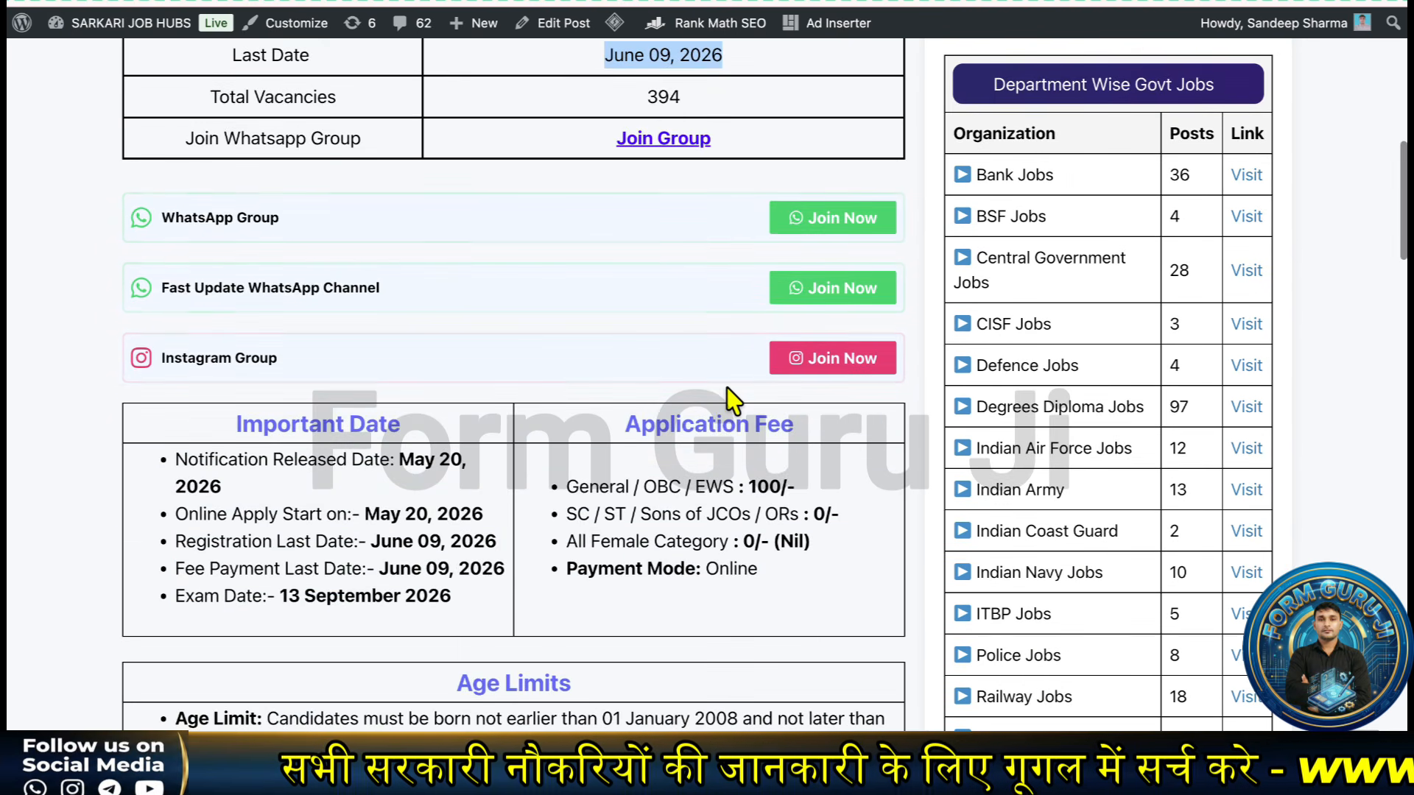
pyautogui.scroll(-5, 727, 388)
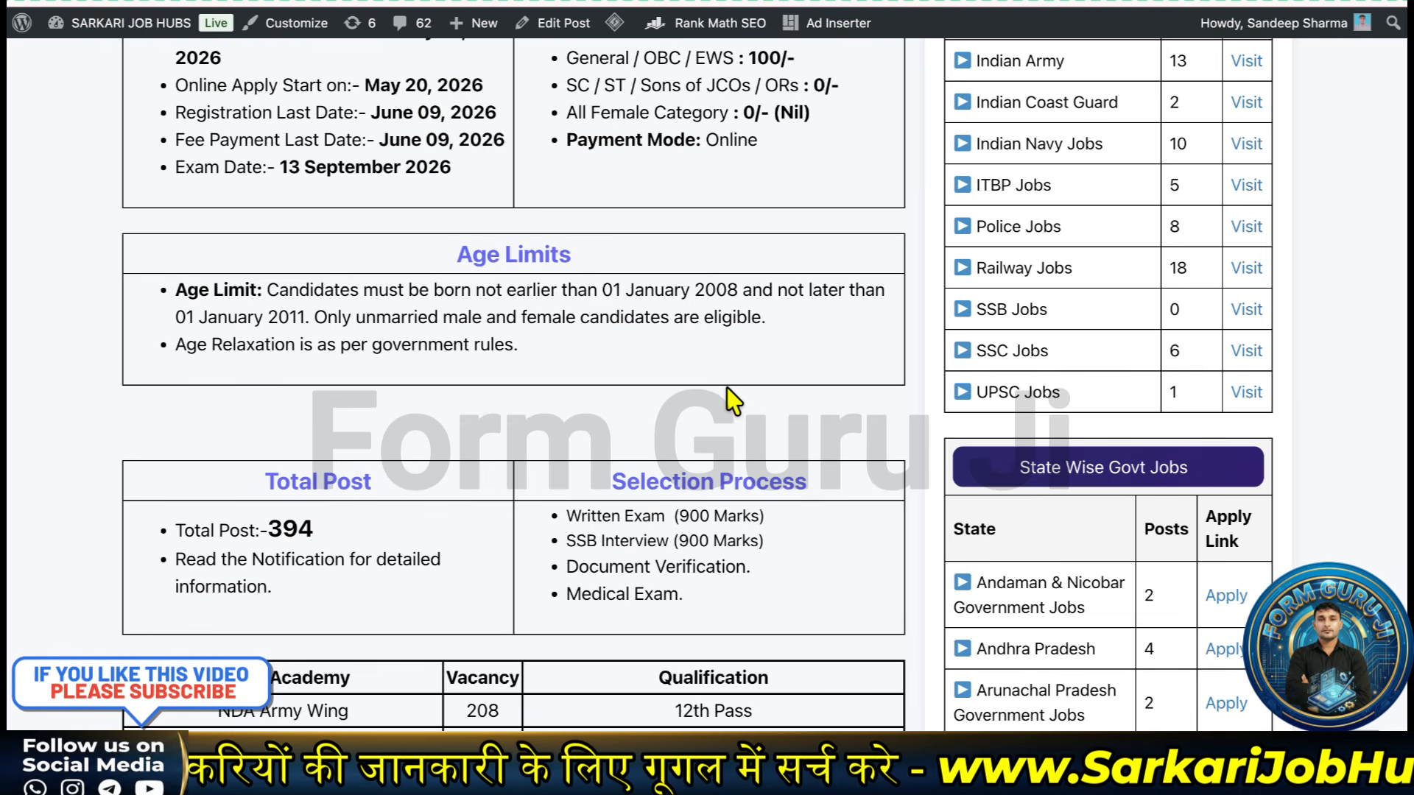
pyautogui.scroll(-1, 727, 387)
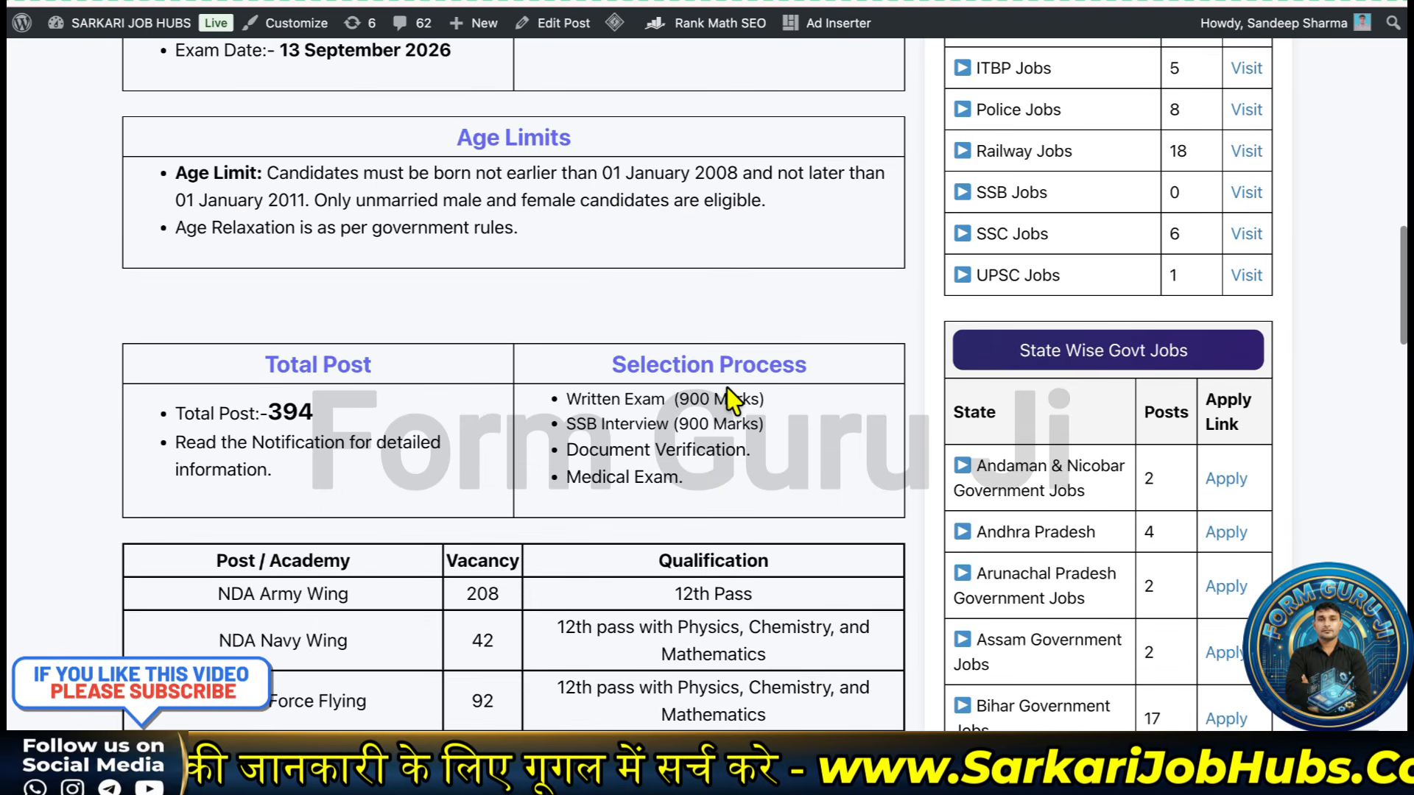
pyautogui.scroll(-2, 727, 387)
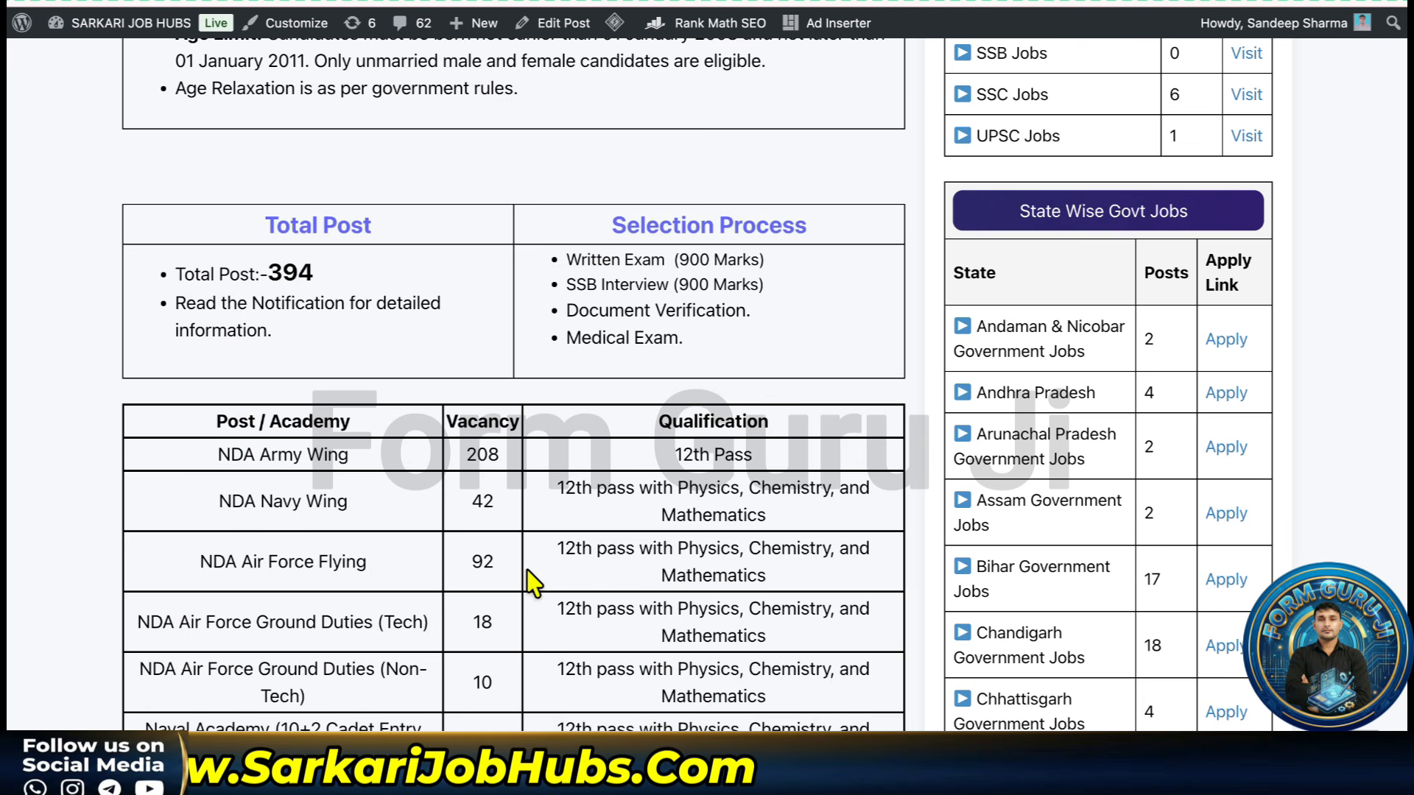
pyautogui.scroll(-3, 529, 582)
pyautogui.scroll(1, 530, 577)
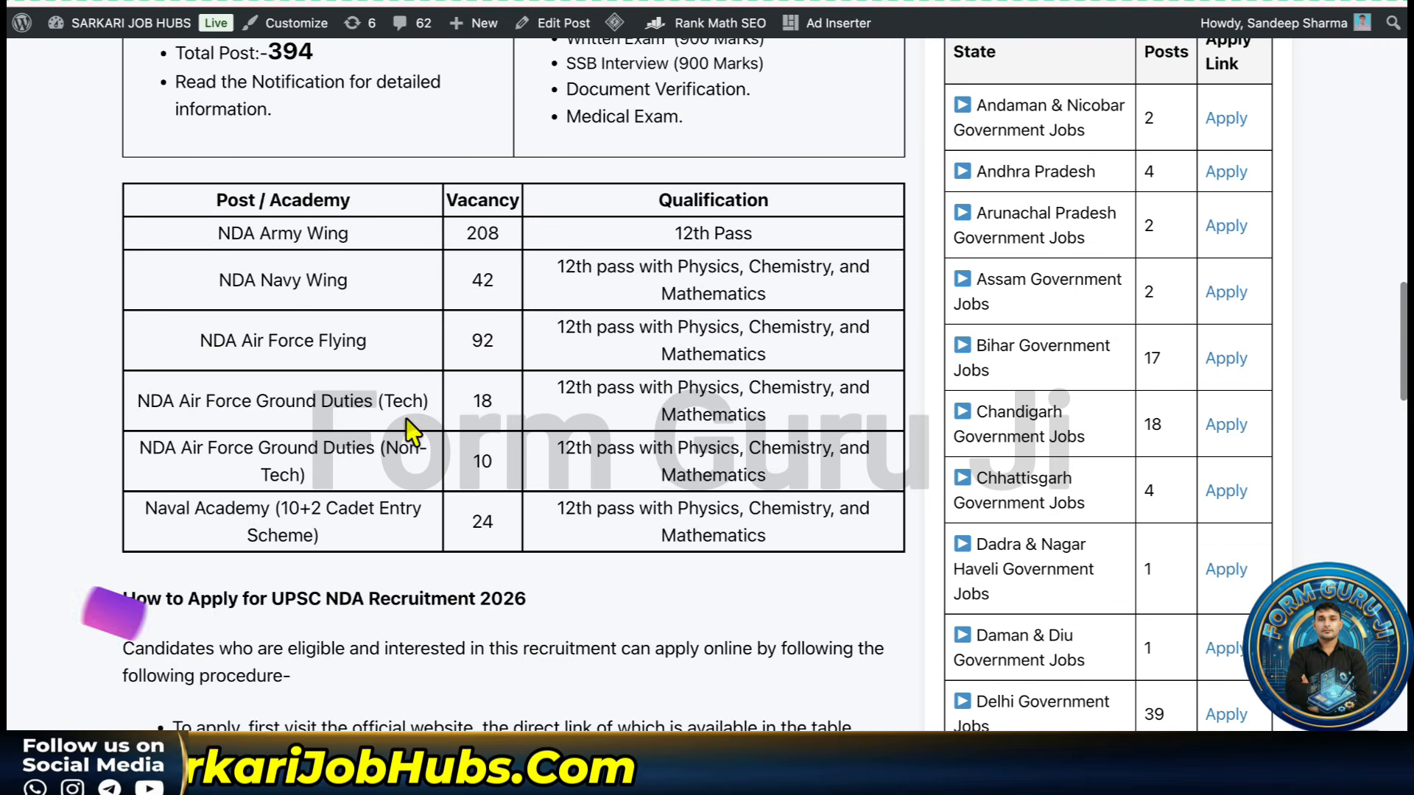
pyautogui.scroll(3, 512, 335)
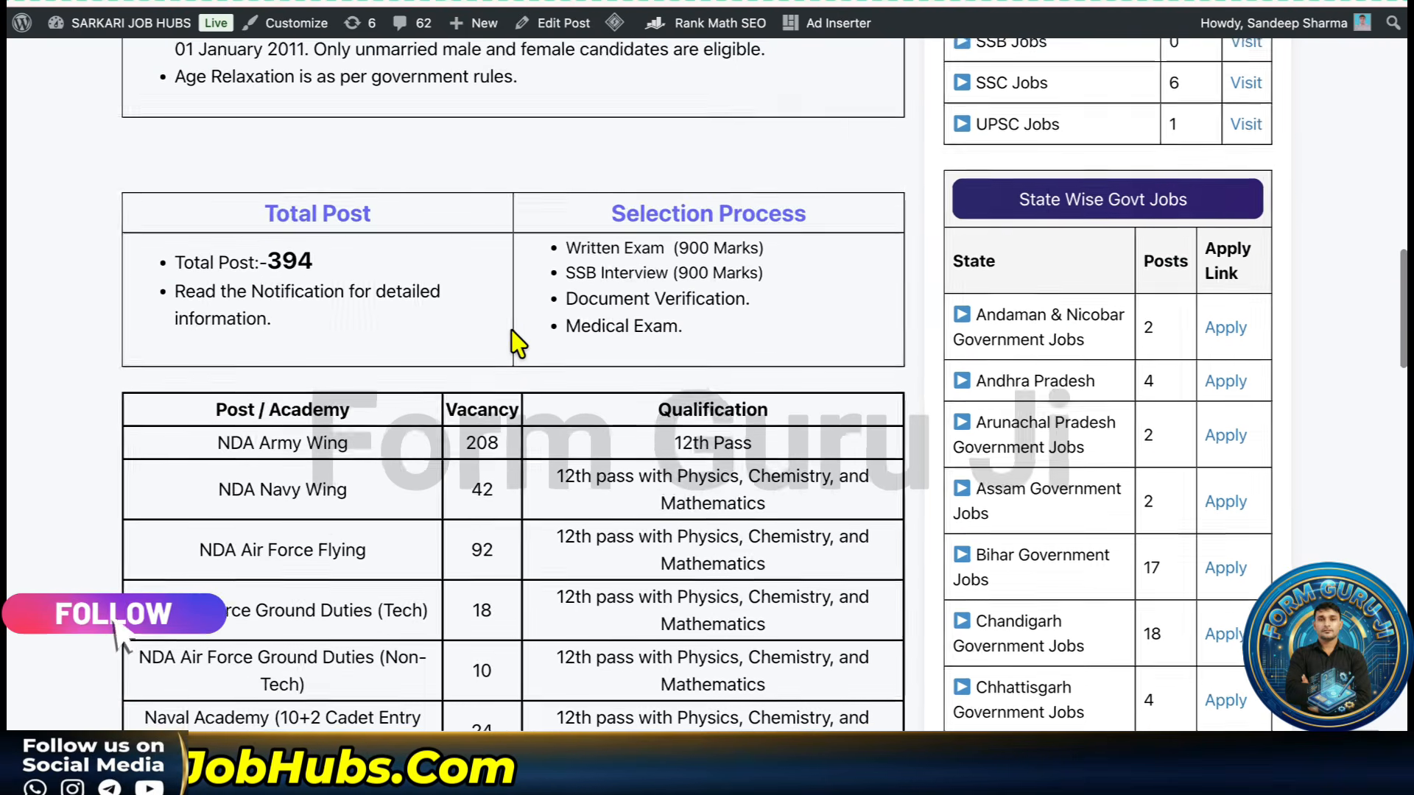
pyautogui.scroll(1, 515, 340)
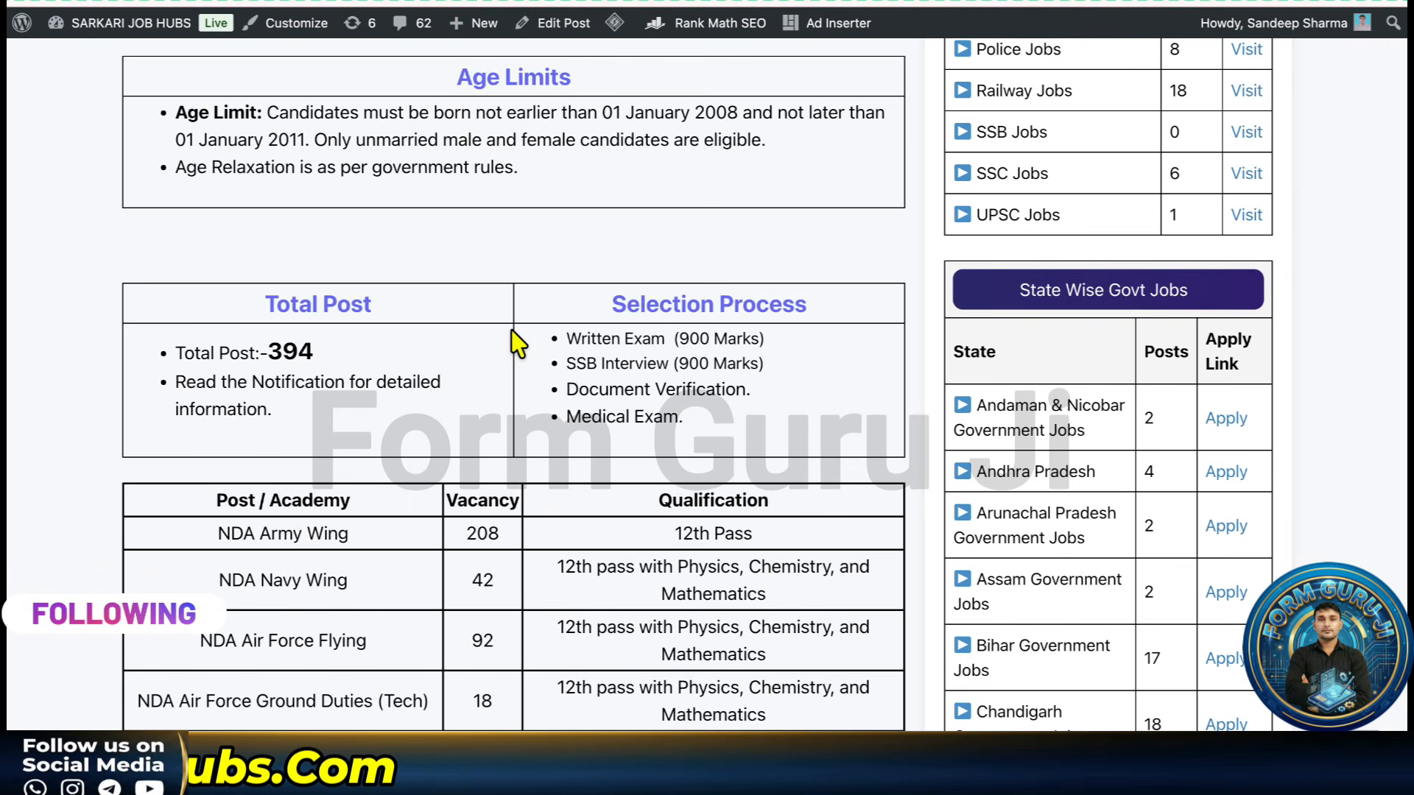
pyautogui.scroll(3, 515, 341)
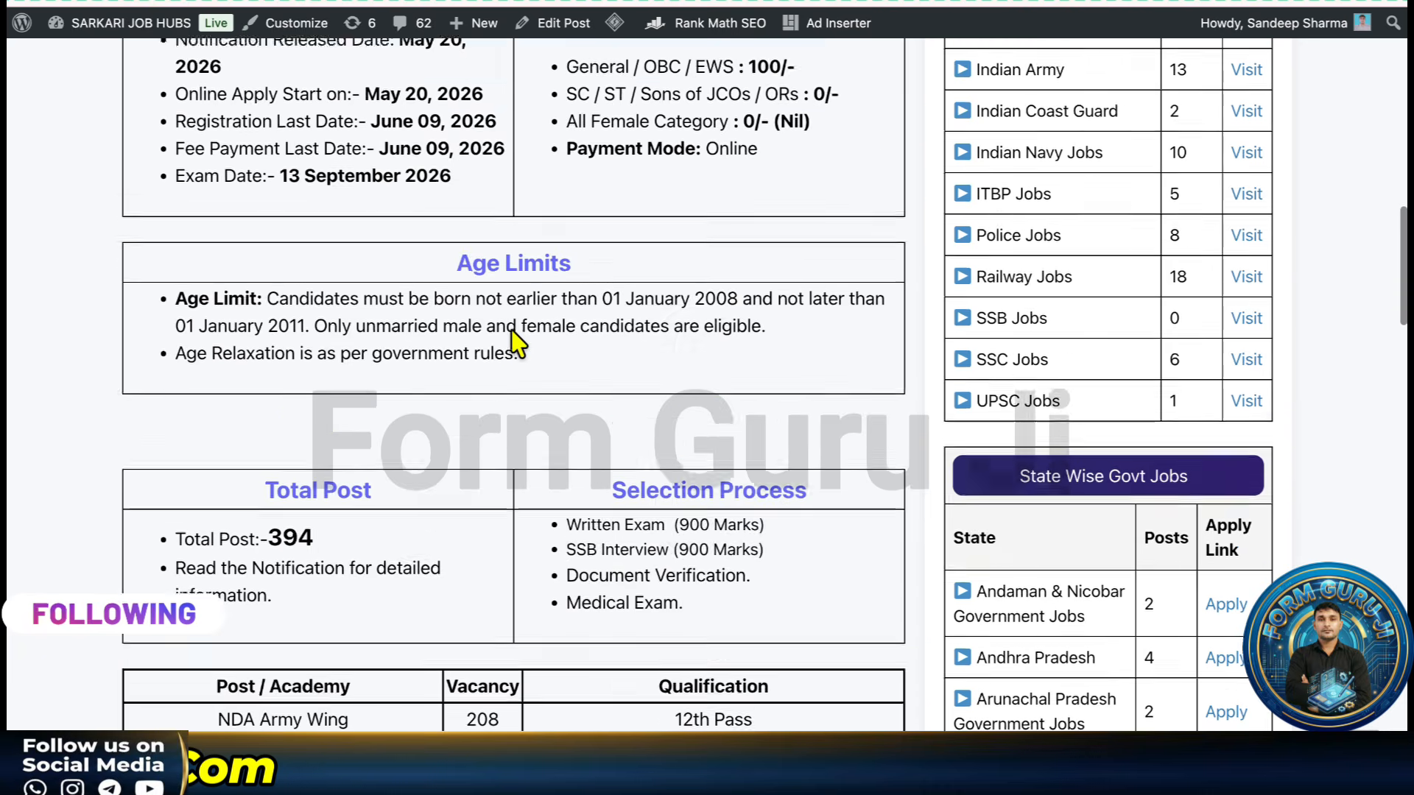
pyautogui.scroll(6, 516, 340)
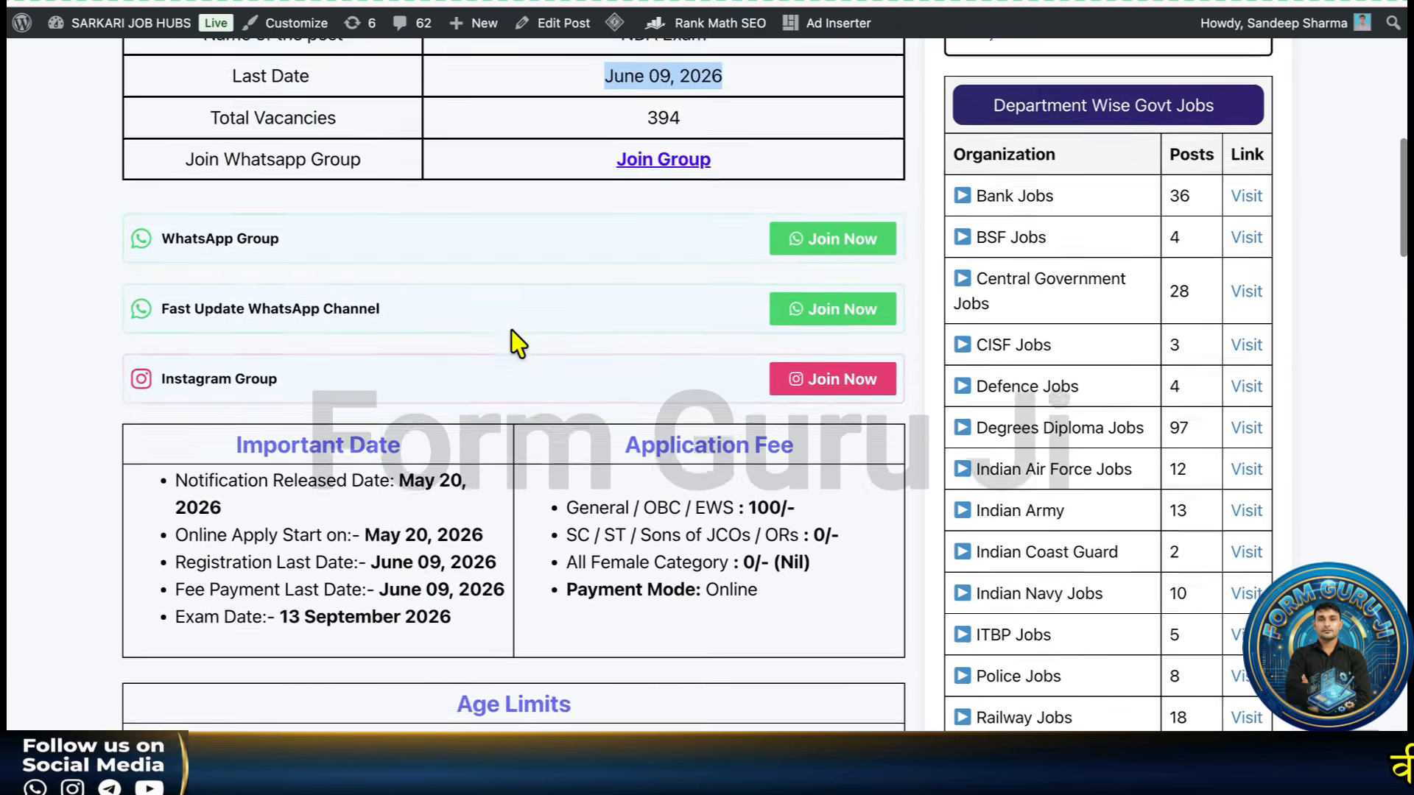
pyautogui.scroll(8, 511, 330)
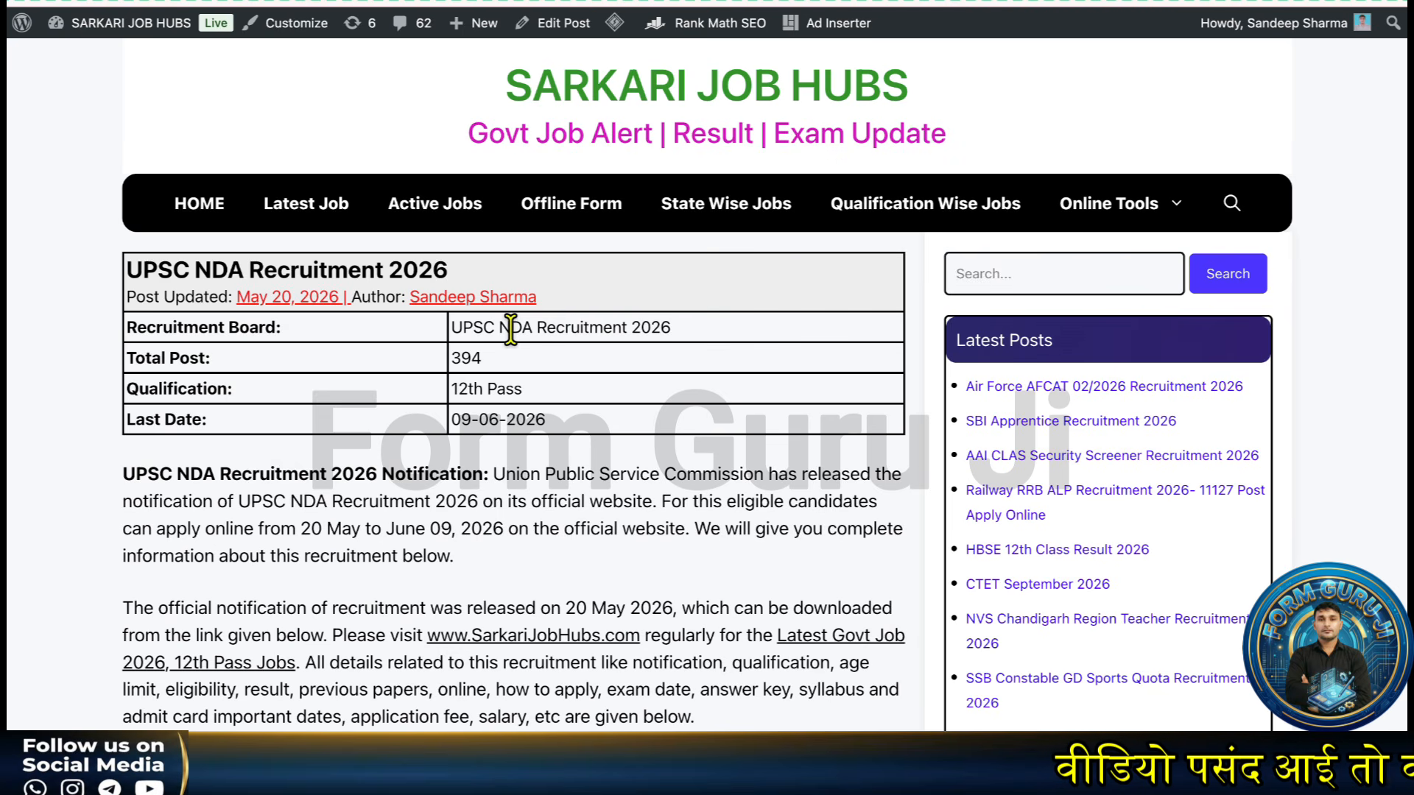
pyautogui.scroll(-20, 511, 328)
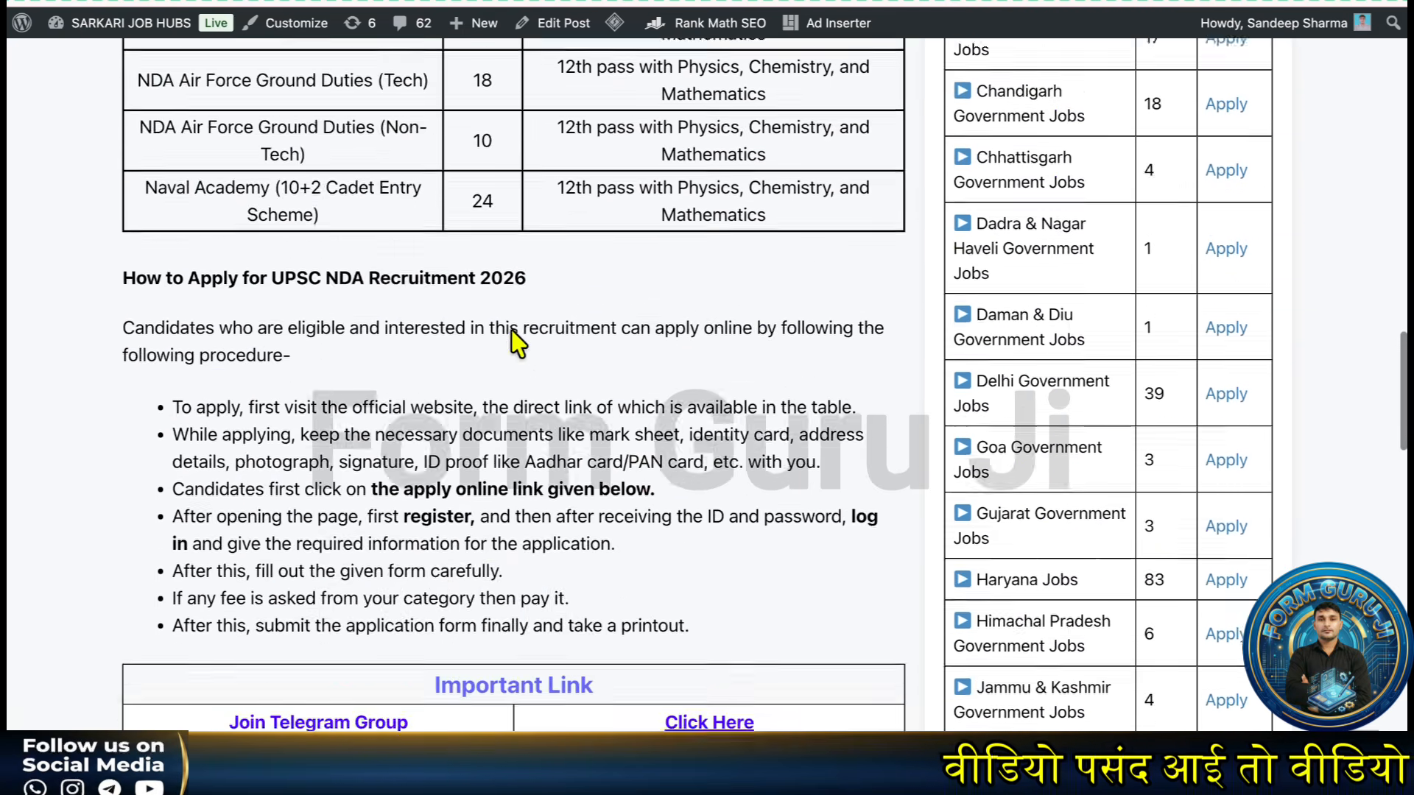
pyautogui.scroll(-3, 516, 339)
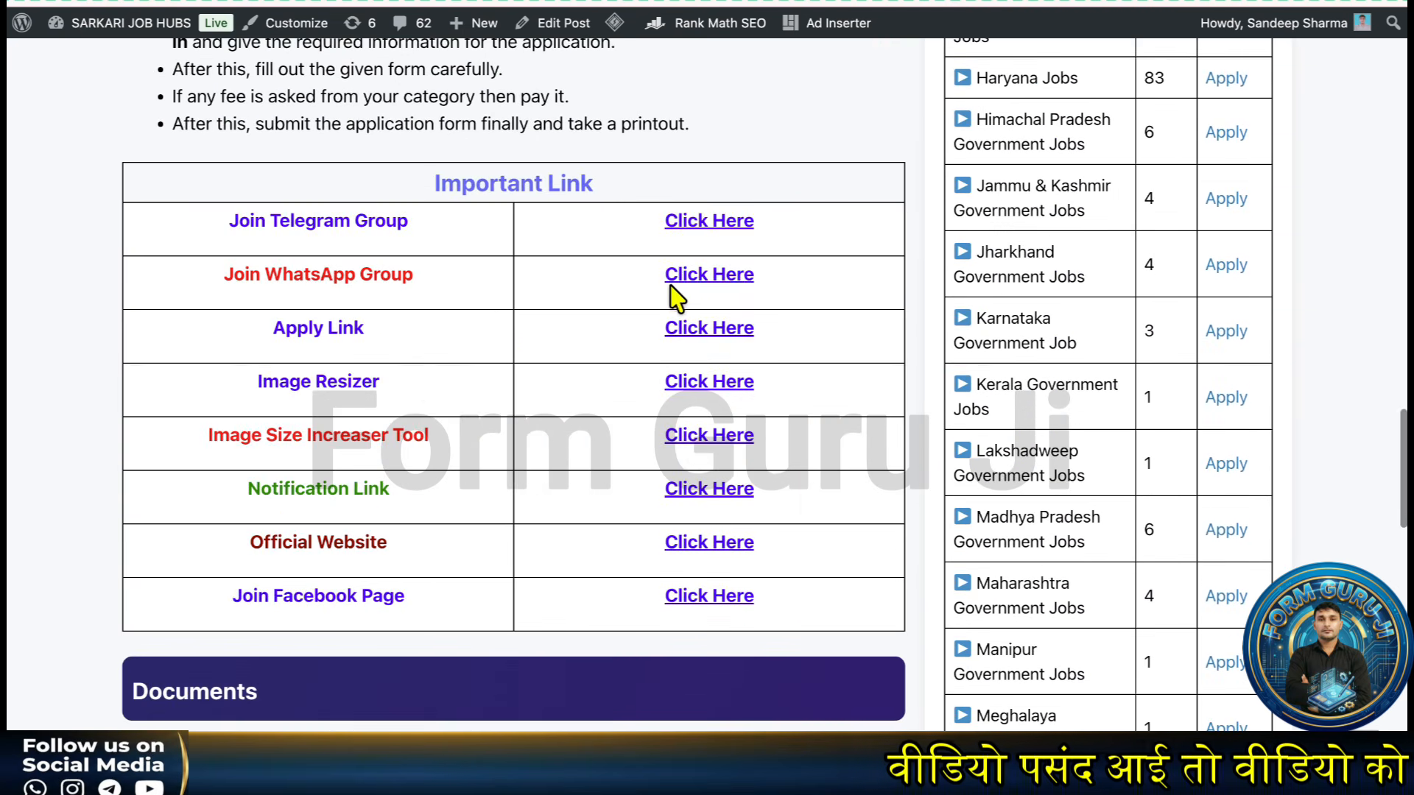
# - Open the official UPSC online application site and go to its create-account instructions
pyautogui.click(747, 330)
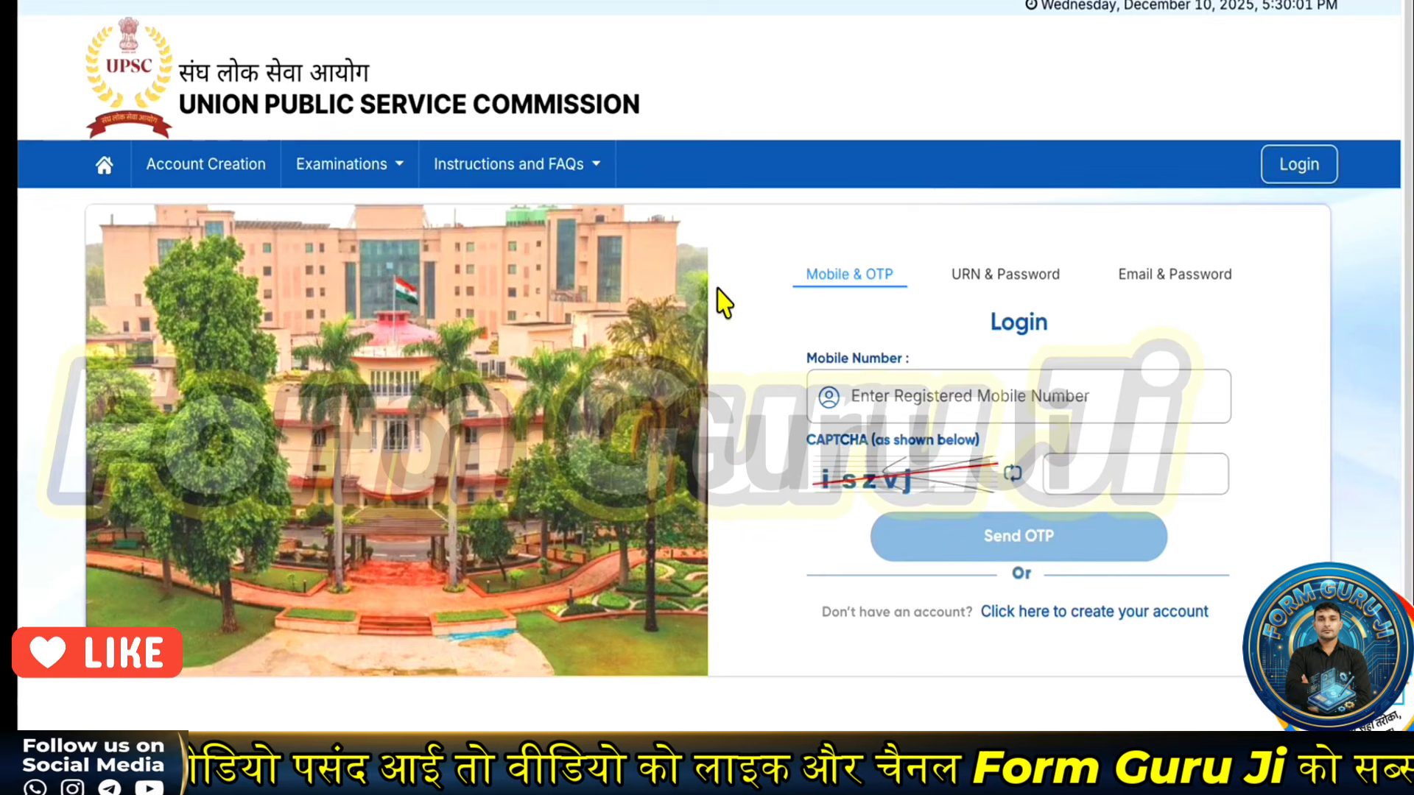
pyautogui.moveTo(882, 672); pyautogui.dragTo(1009, 635)
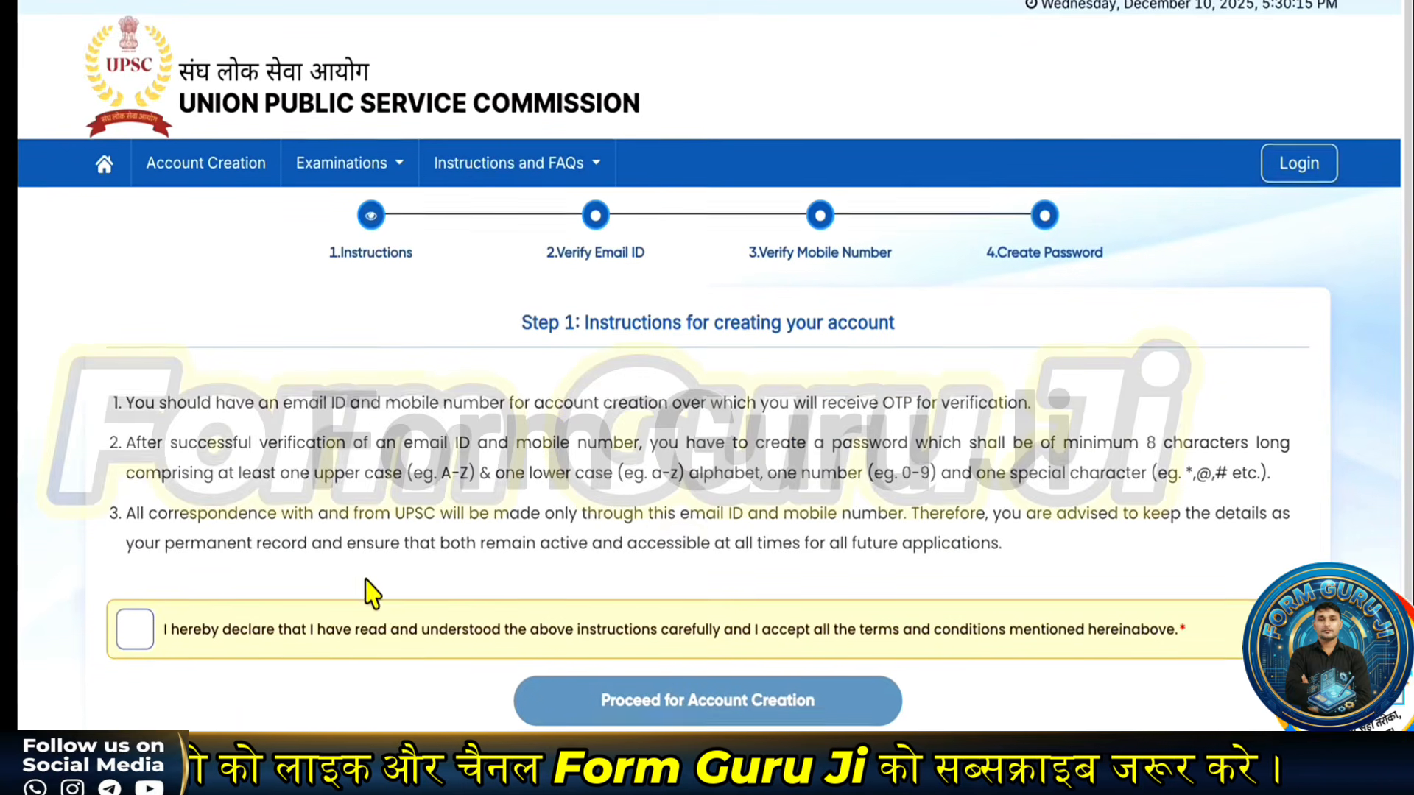
pyautogui.scroll(-1, 366, 592)
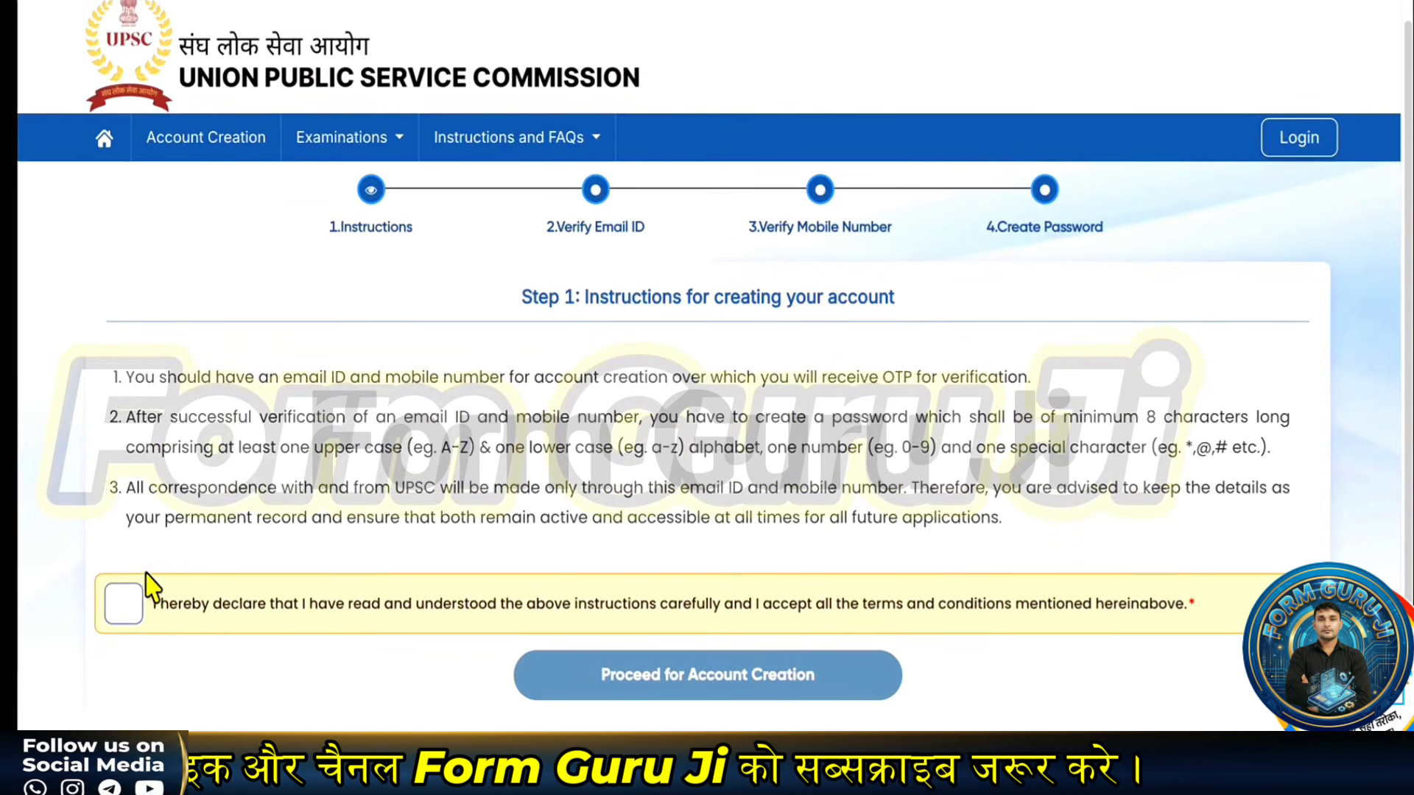
# - Accept the account-creation declaration, proceed, and verify the email ID using the emailed OTP
pyautogui.click(135, 607)
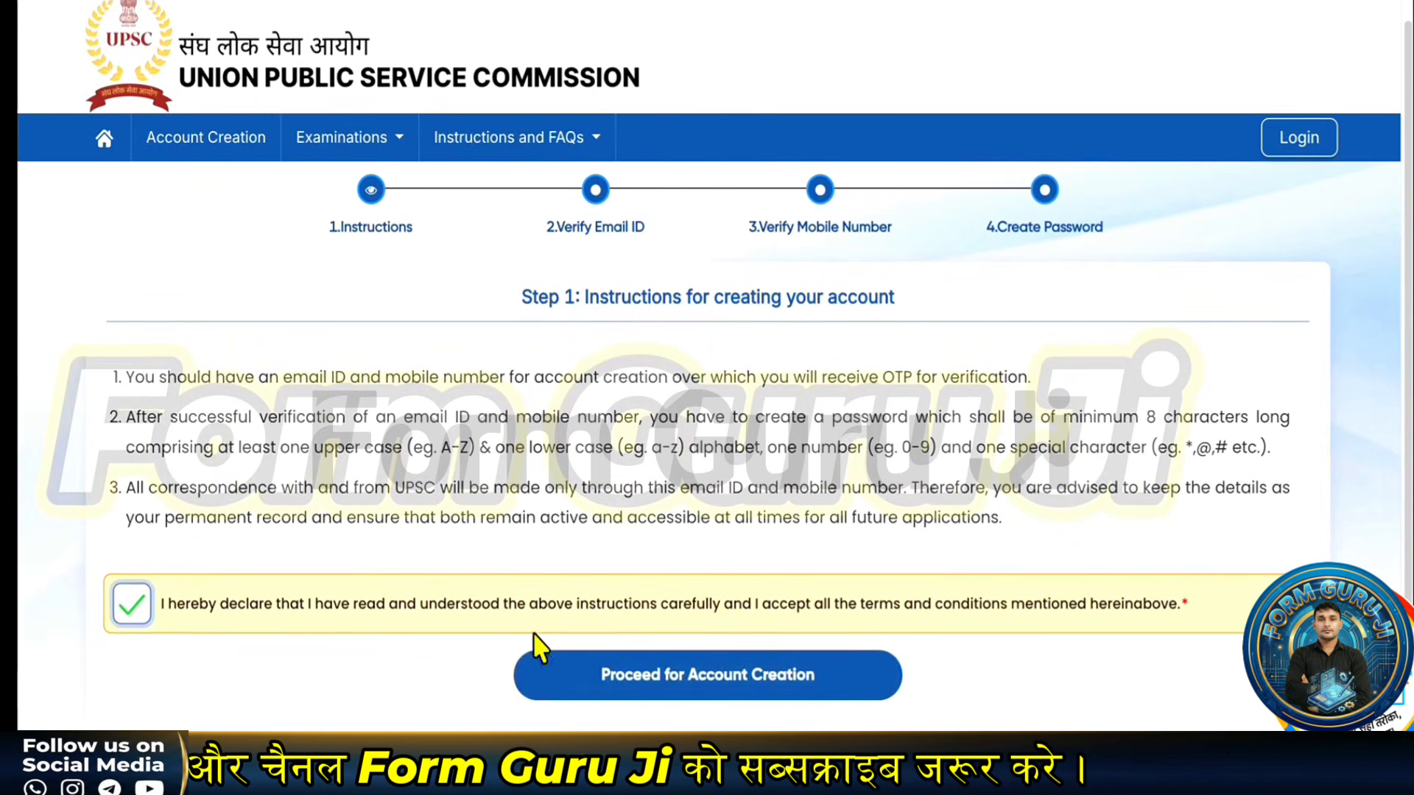
pyautogui.click(580, 674)
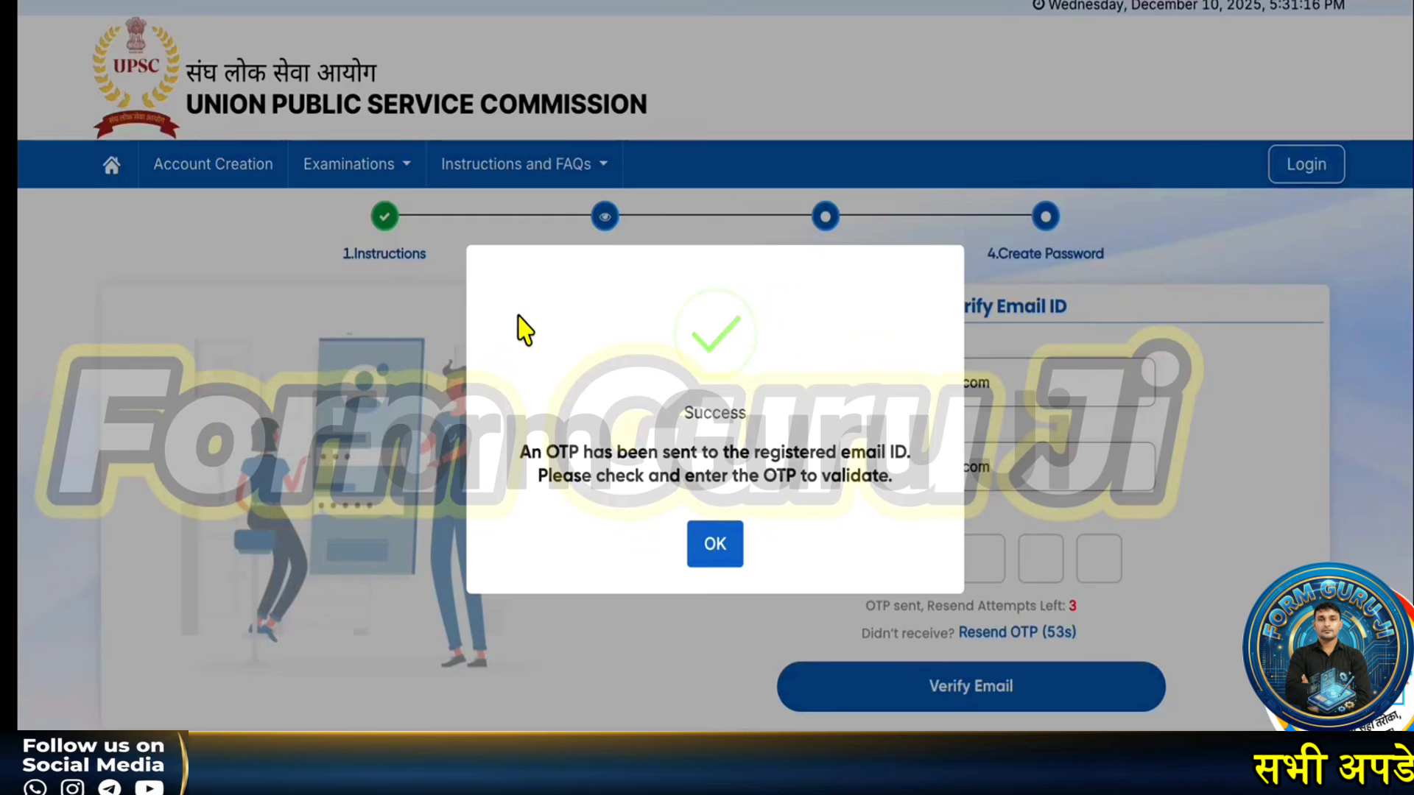
pyautogui.moveTo(508, 438)
pyautogui.mouseDown()
pyautogui.moveTo(639, 437)
pyautogui.moveTo(637, 475)
pyautogui.mouseUp()
pyautogui.moveTo(627, 527); pyautogui.dragTo(682, 543)
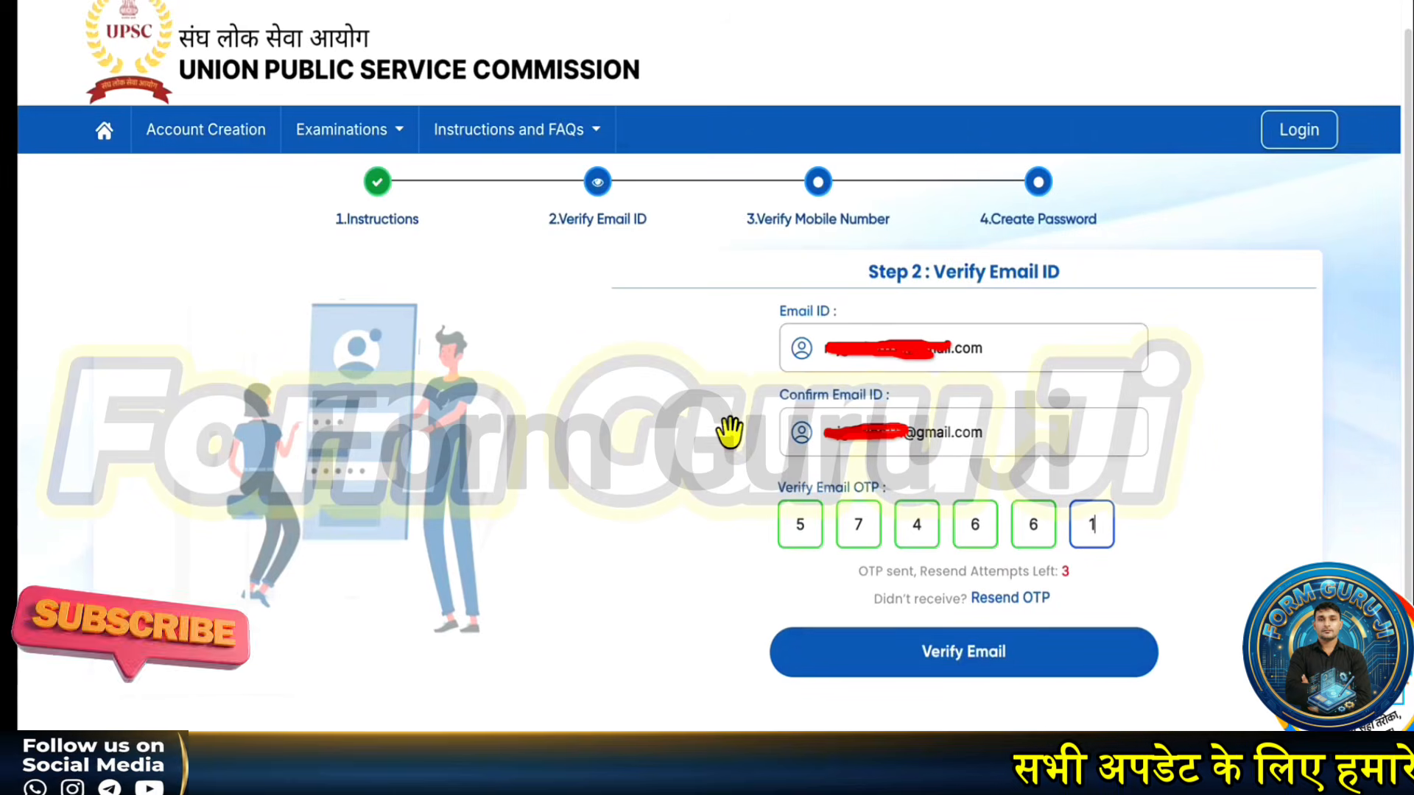
pyautogui.moveTo(726, 463)
pyautogui.mouseDown()
pyautogui.moveTo(827, 528)
pyautogui.moveTo(1130, 571)
pyautogui.mouseUp()
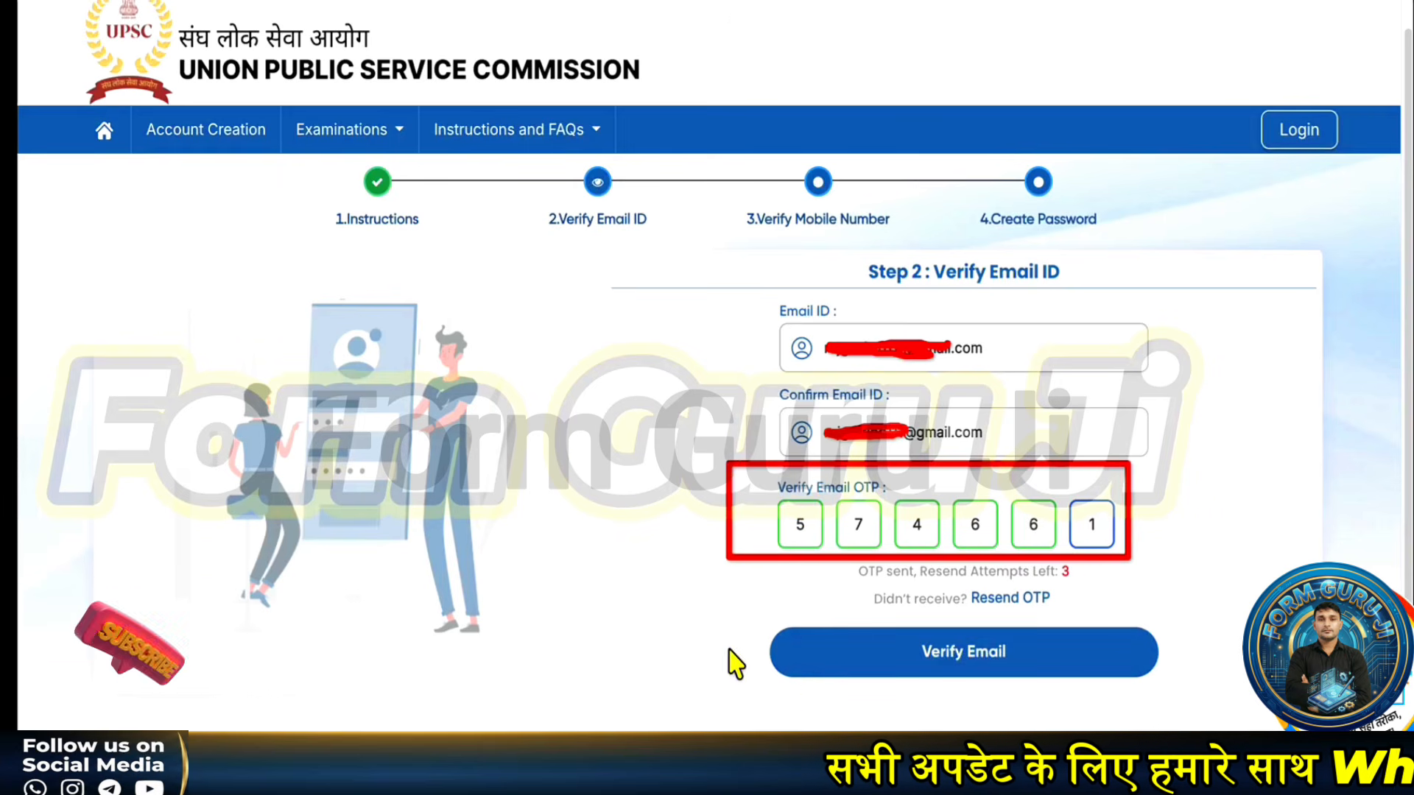
pyautogui.moveTo(724, 628)
pyautogui.mouseDown()
pyautogui.moveTo(1086, 690)
pyautogui.moveTo(1160, 698)
pyautogui.moveTo(1166, 683)
pyautogui.mouseUp()
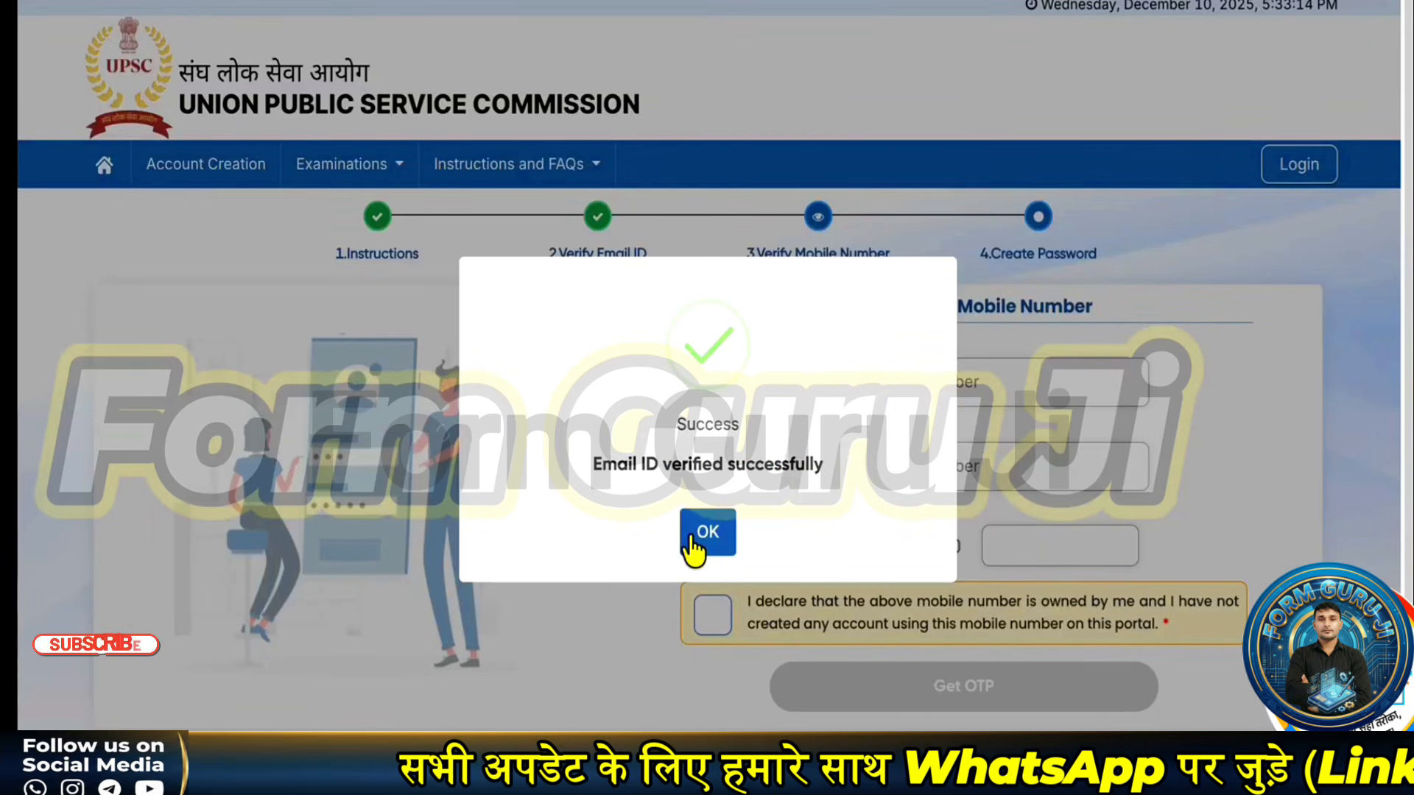
# - Submit the mobile number's OTP for verification and acknowledge the verified messages
pyautogui.click(705, 533)
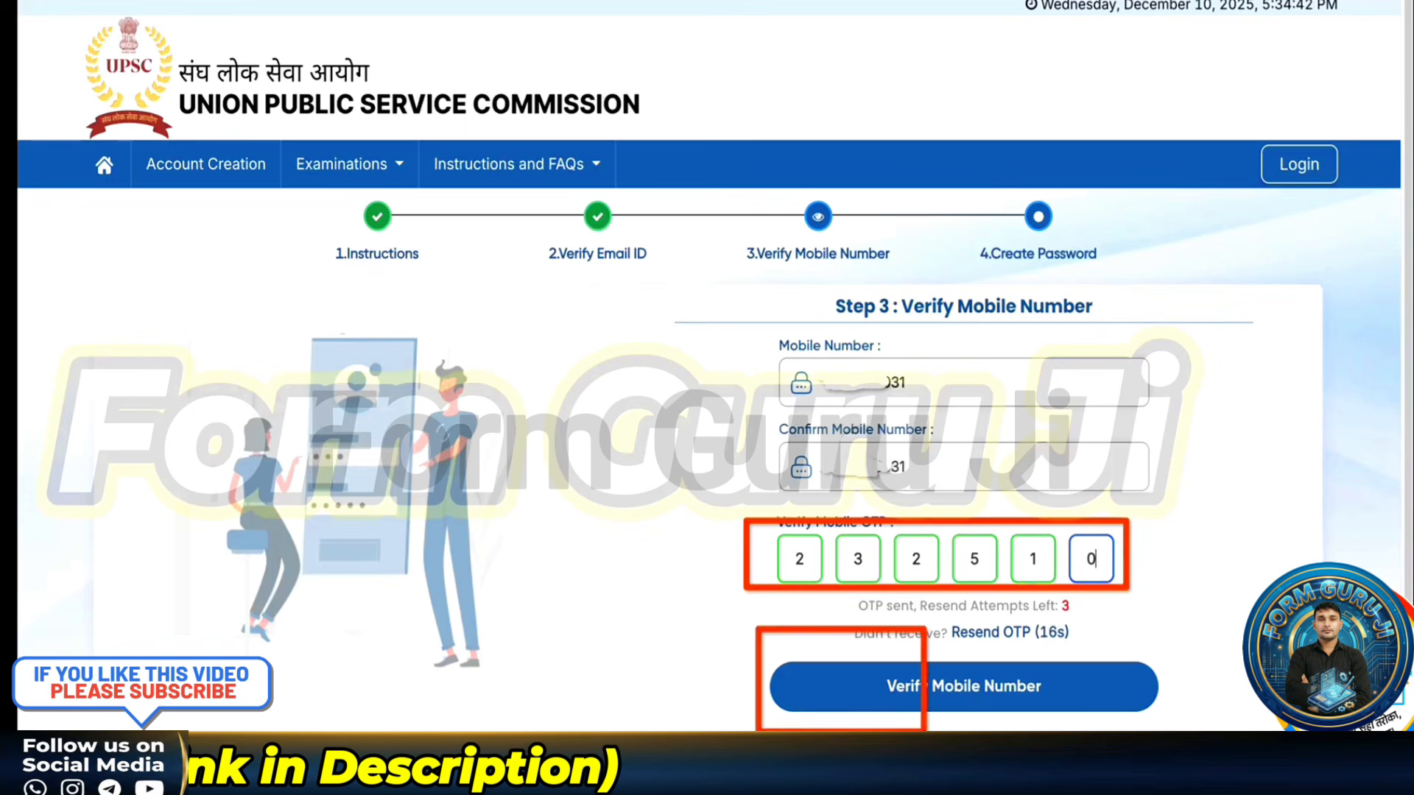
pyautogui.click(1102, 703)
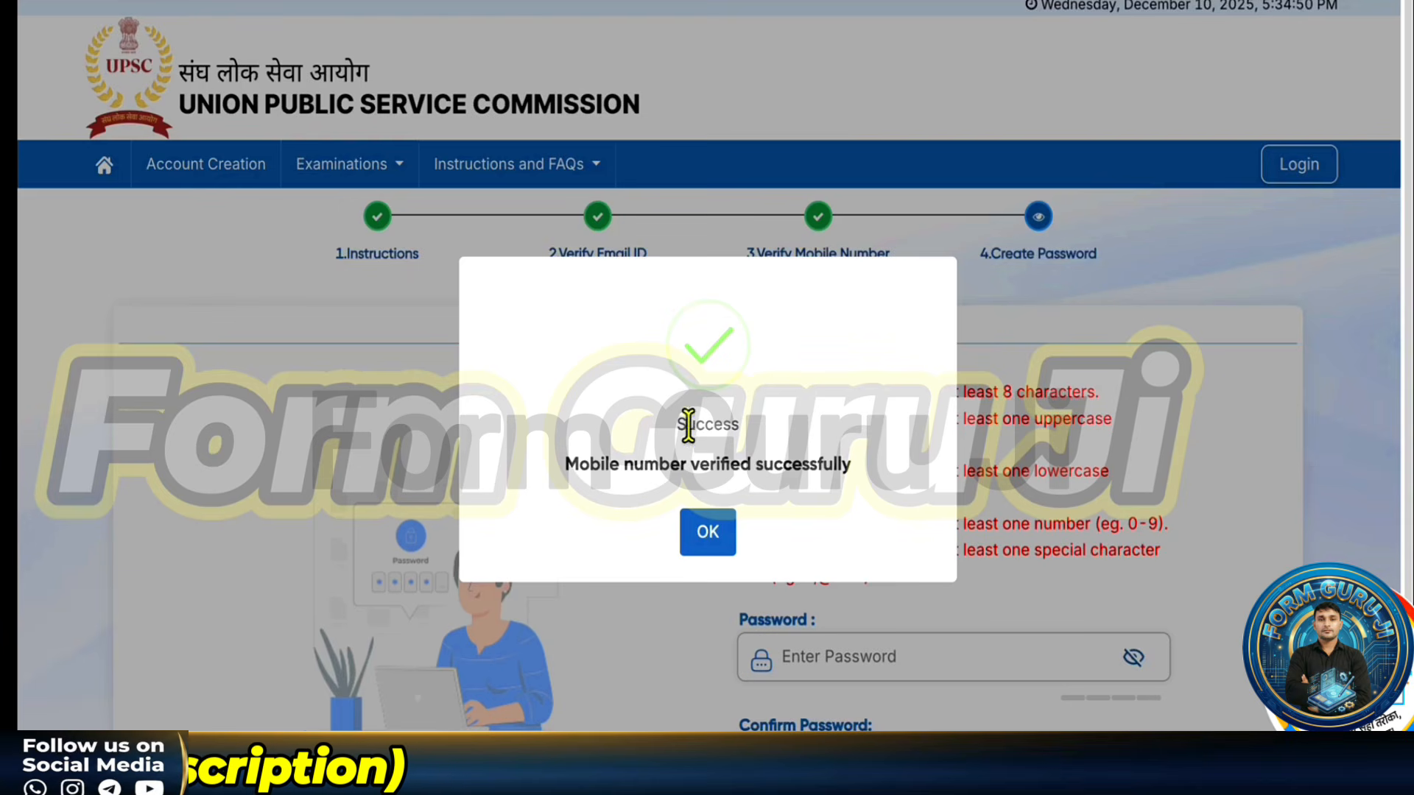
pyautogui.click(704, 541)
# - Create a password of at least 8 characters with a special character to finish the account
pyautogui.scroll(-2, 833, 537)
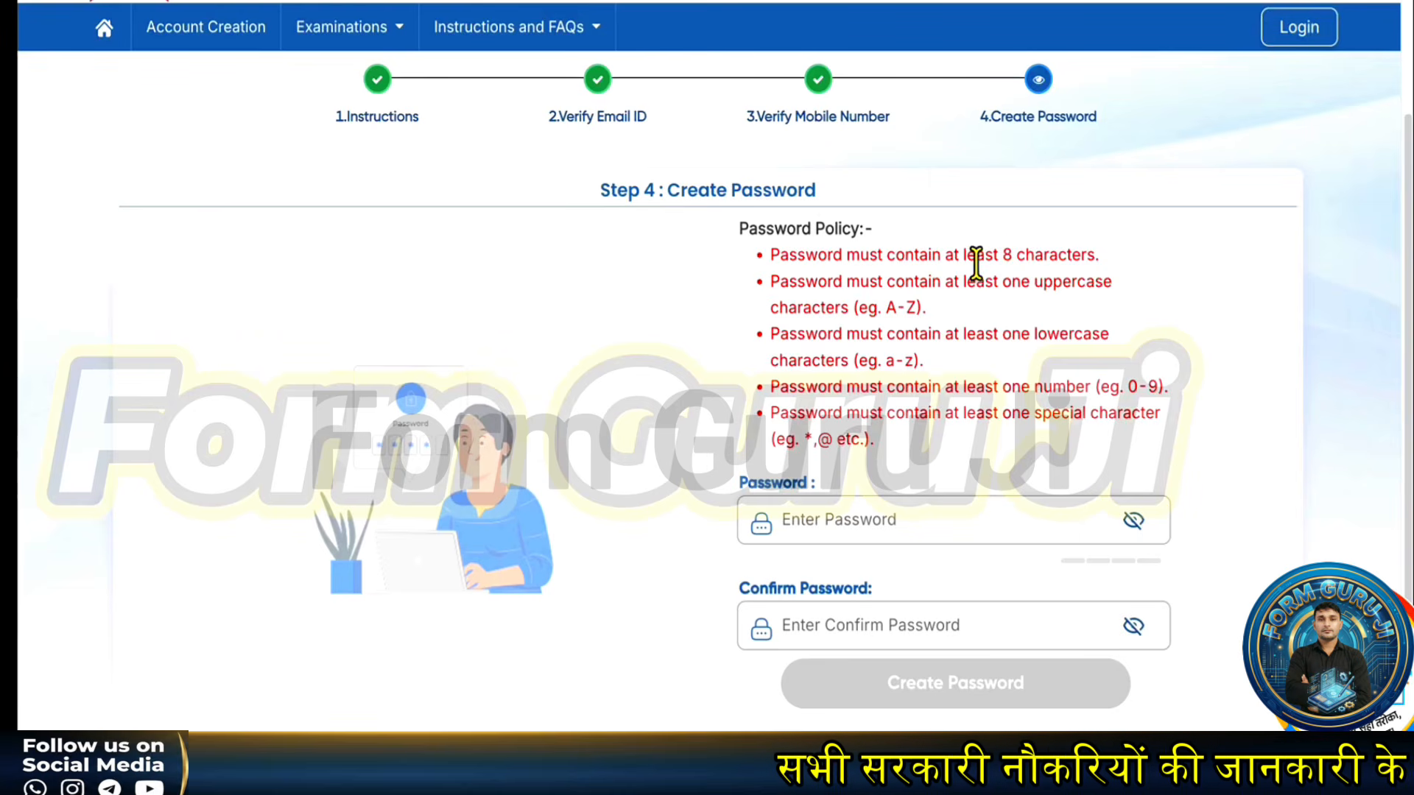
pyautogui.moveTo(1000, 254); pyautogui.dragTo(1142, 268)
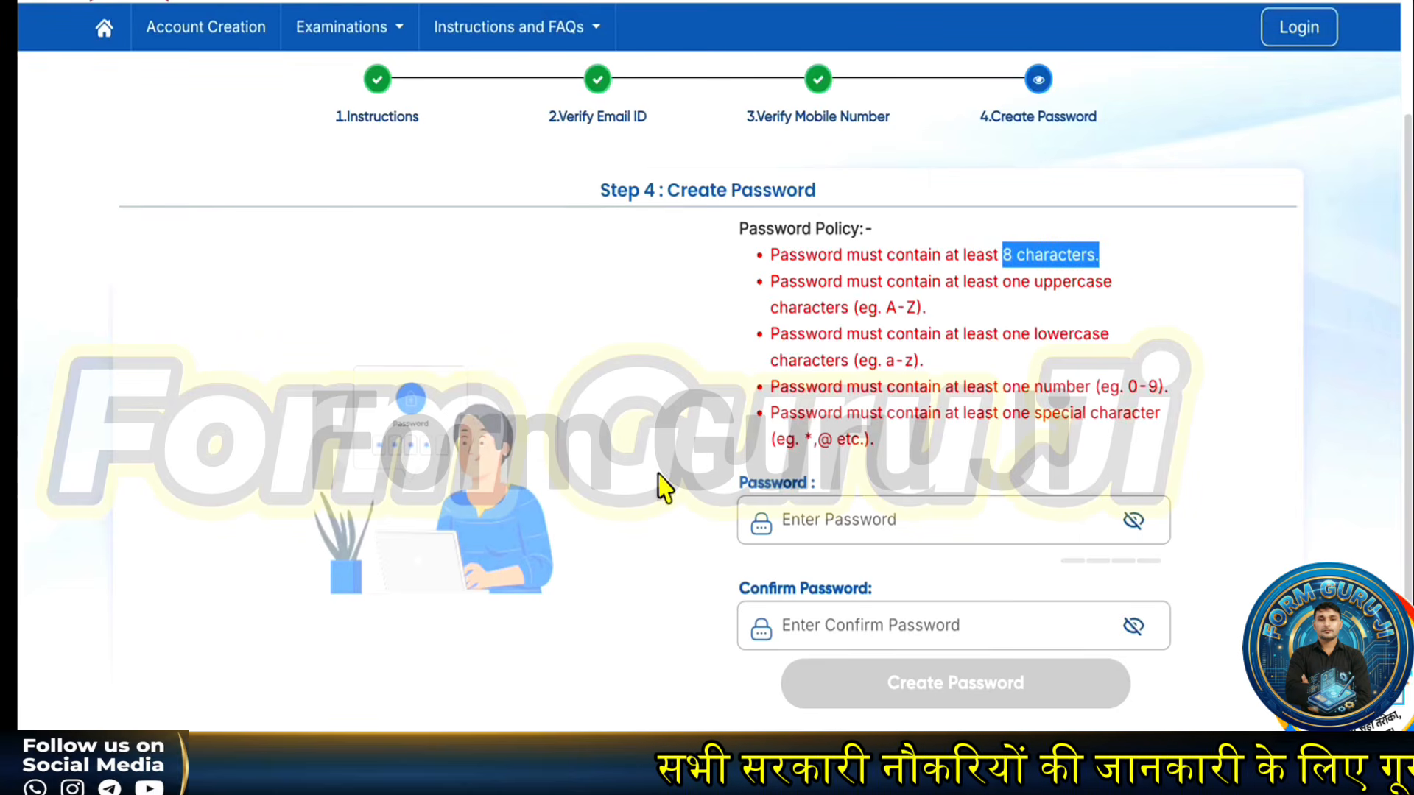
pyautogui.moveTo(768, 441); pyautogui.dragTo(892, 452)
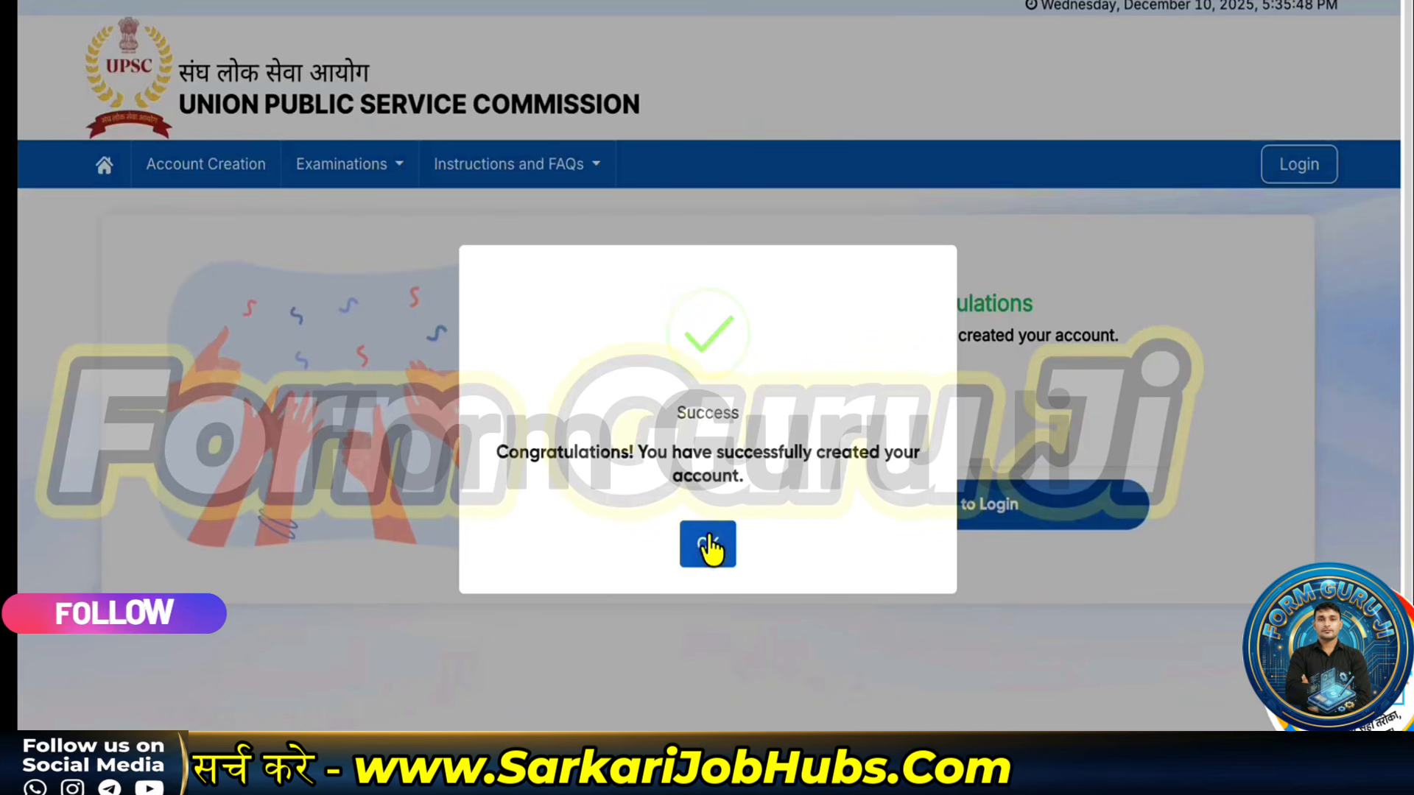
pyautogui.click(707, 545)
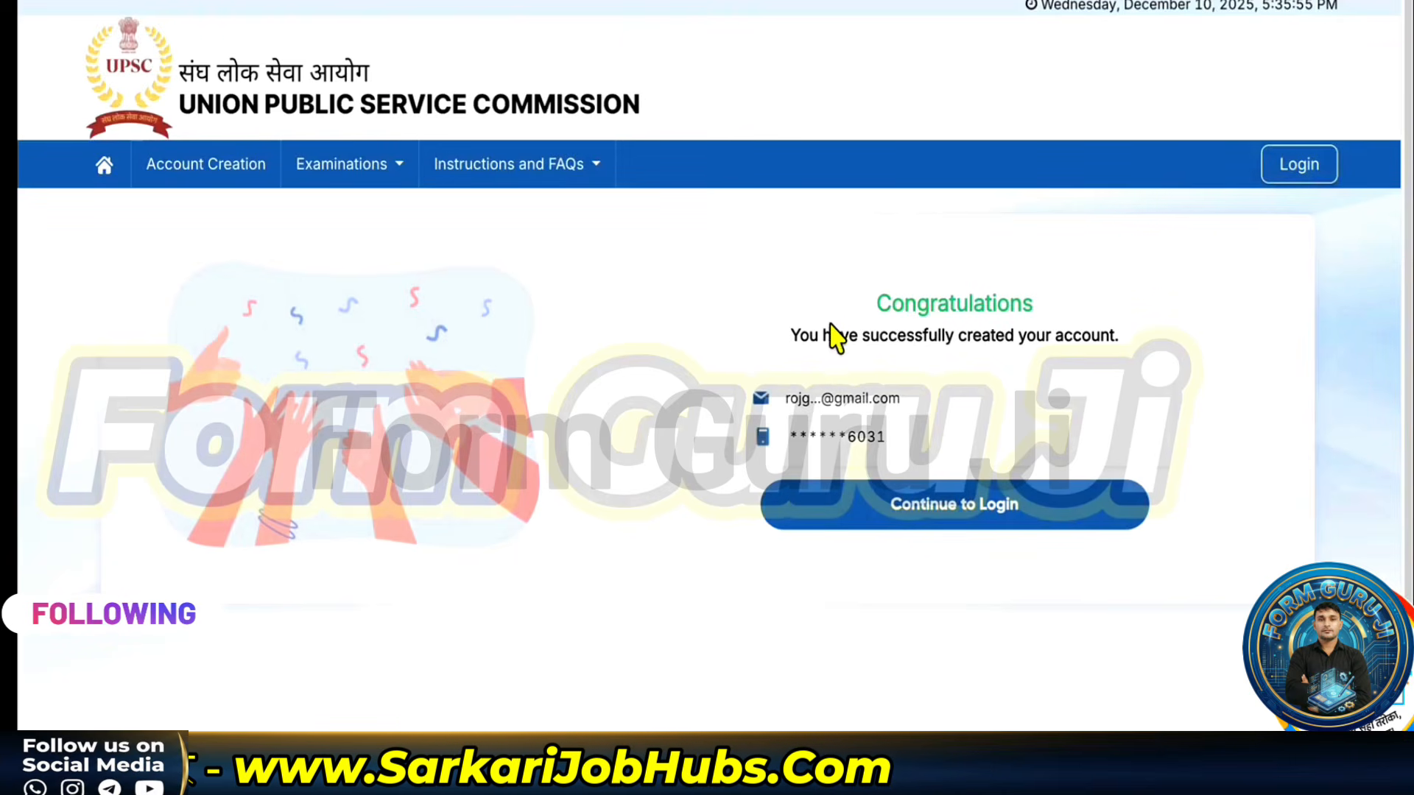
# - Log in to the new account and bring up the Identity Profile form
pyautogui.click(925, 520)
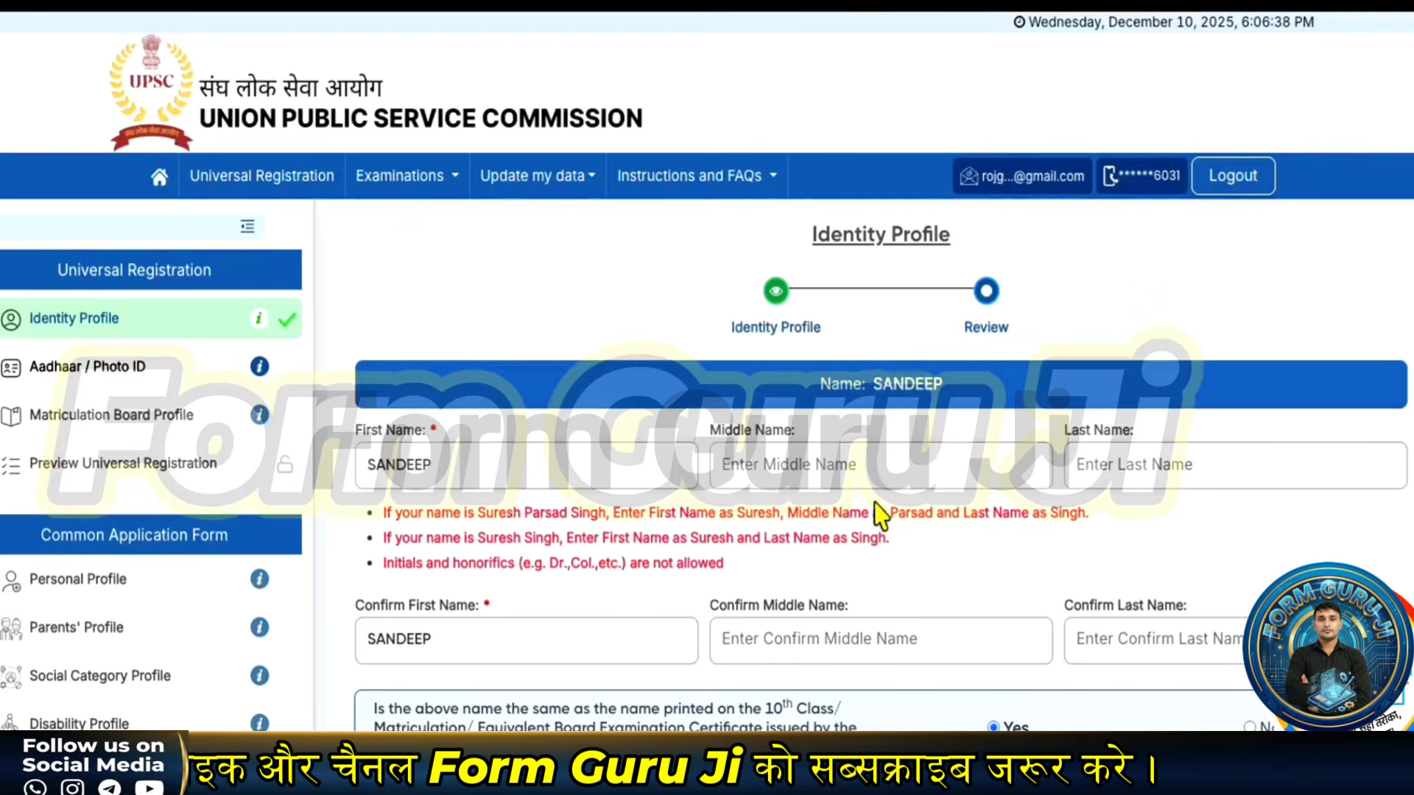
# - Keep Male as the gender in the Identity Profile form
pyautogui.scroll(-2, 873, 505)
pyautogui.scroll(1, 438, 331)
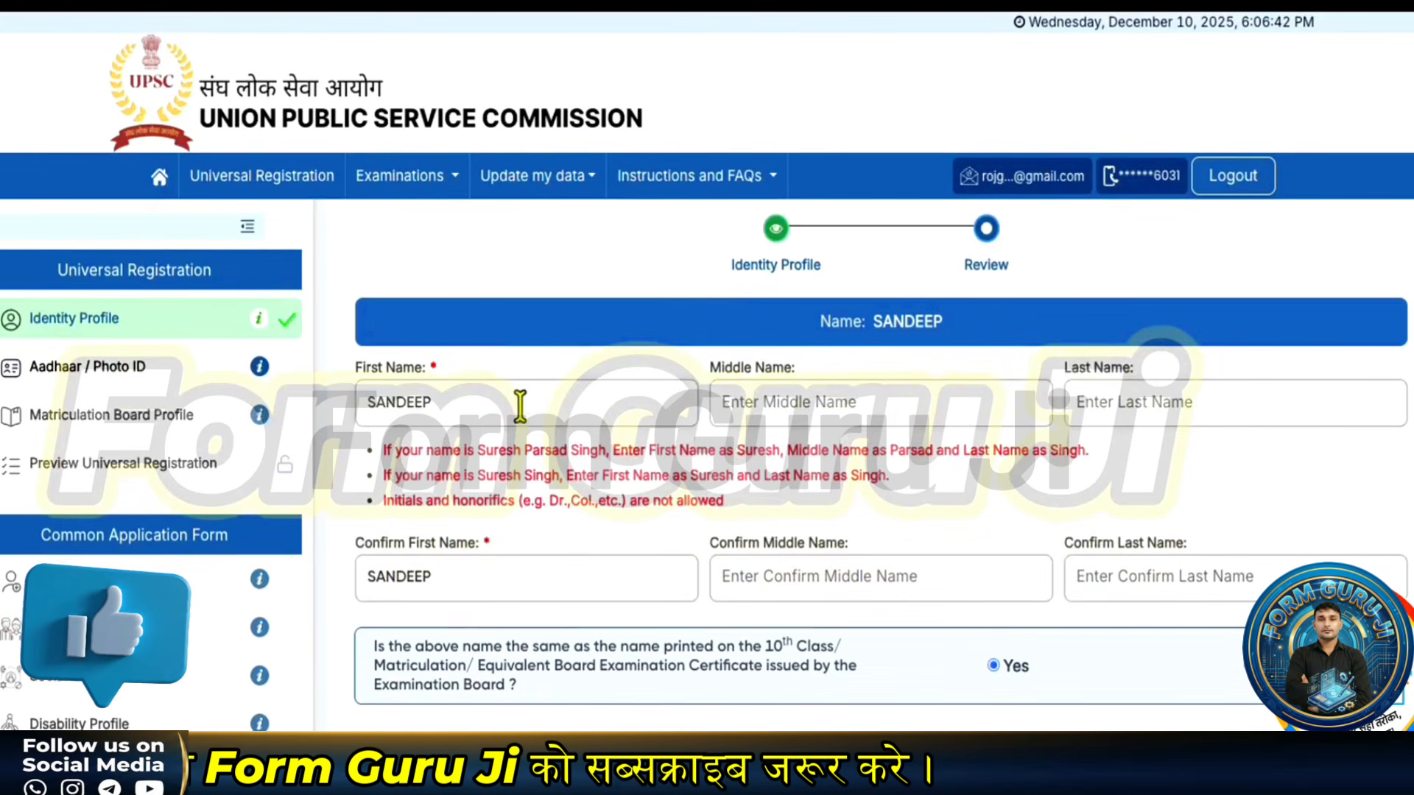
pyautogui.scroll(-1, 516, 405)
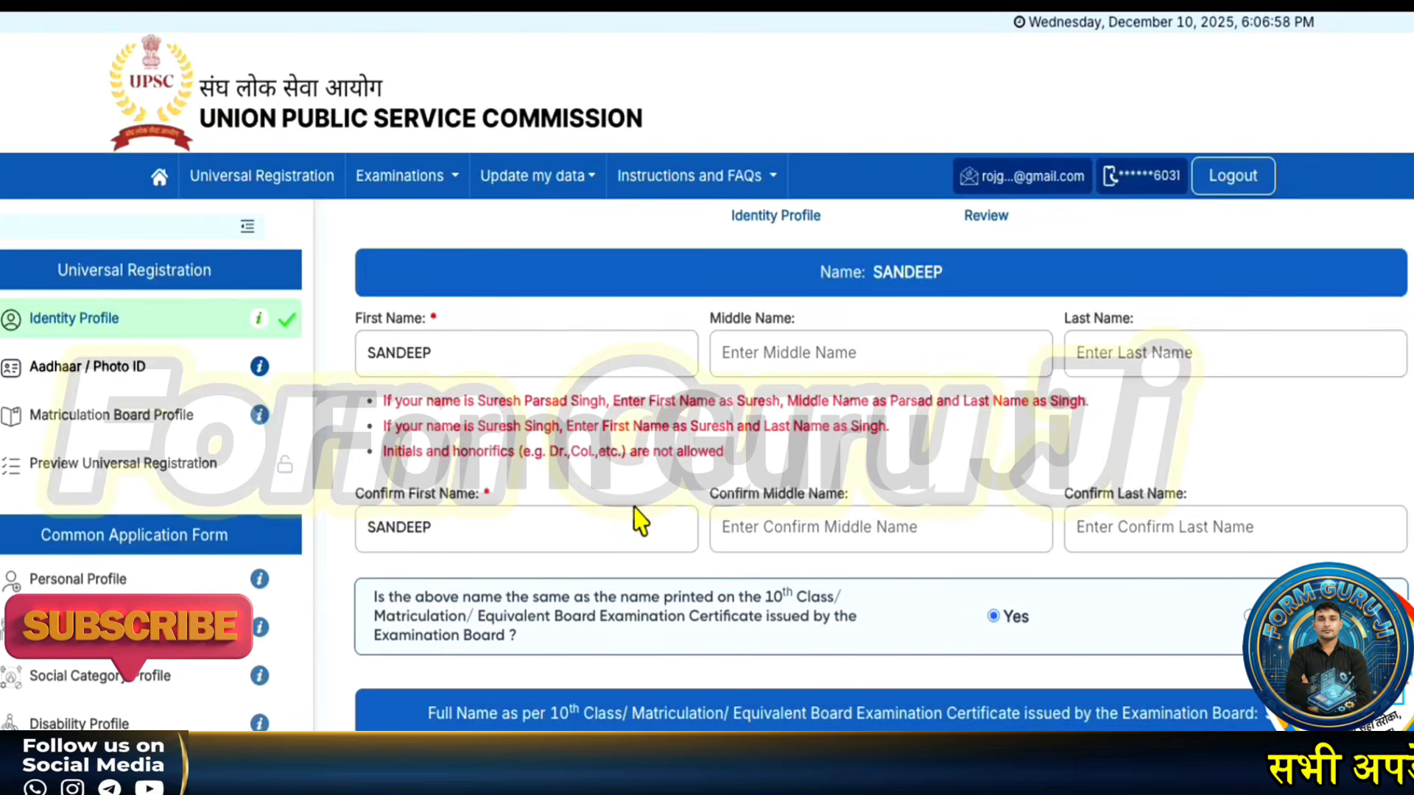
pyautogui.scroll(-4, 639, 523)
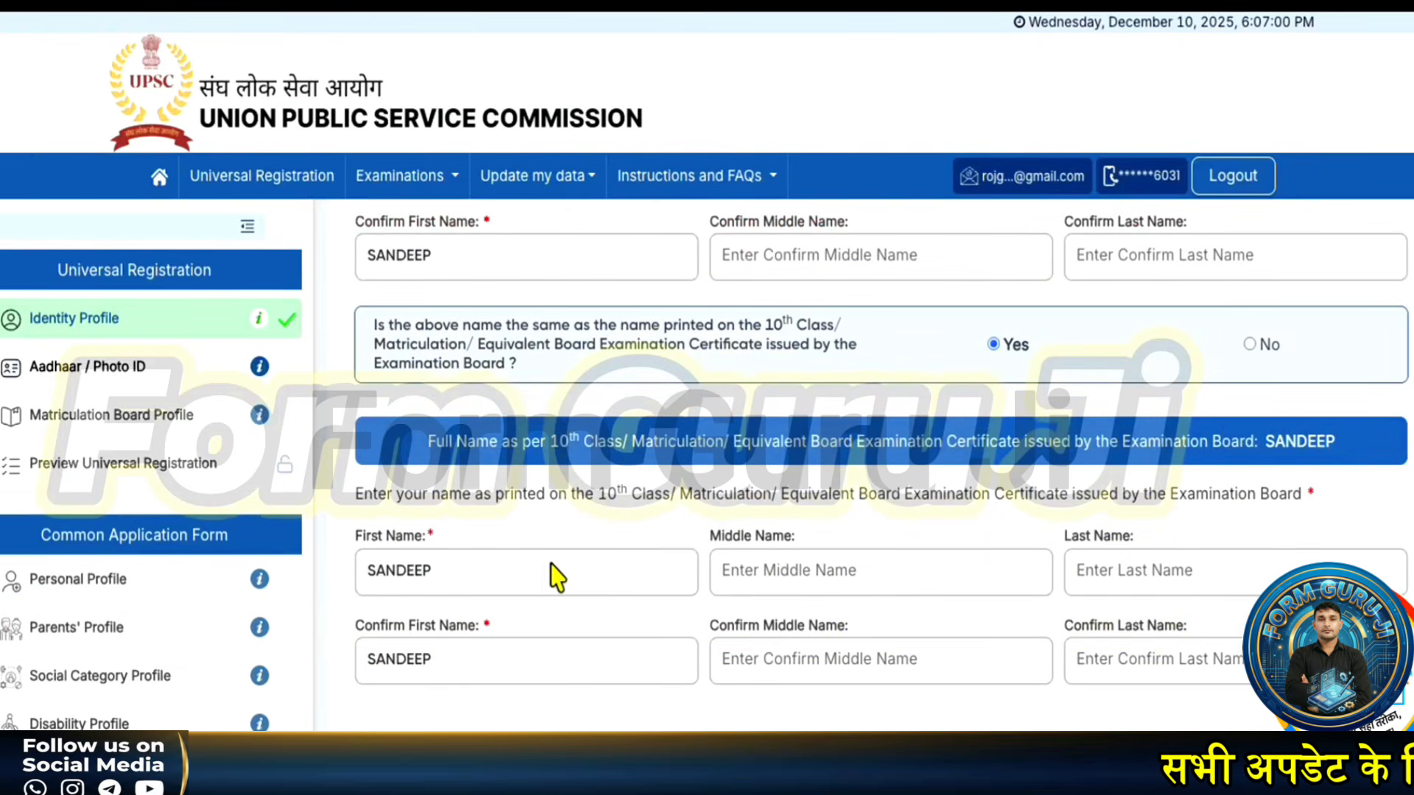
pyautogui.scroll(-3, 599, 718)
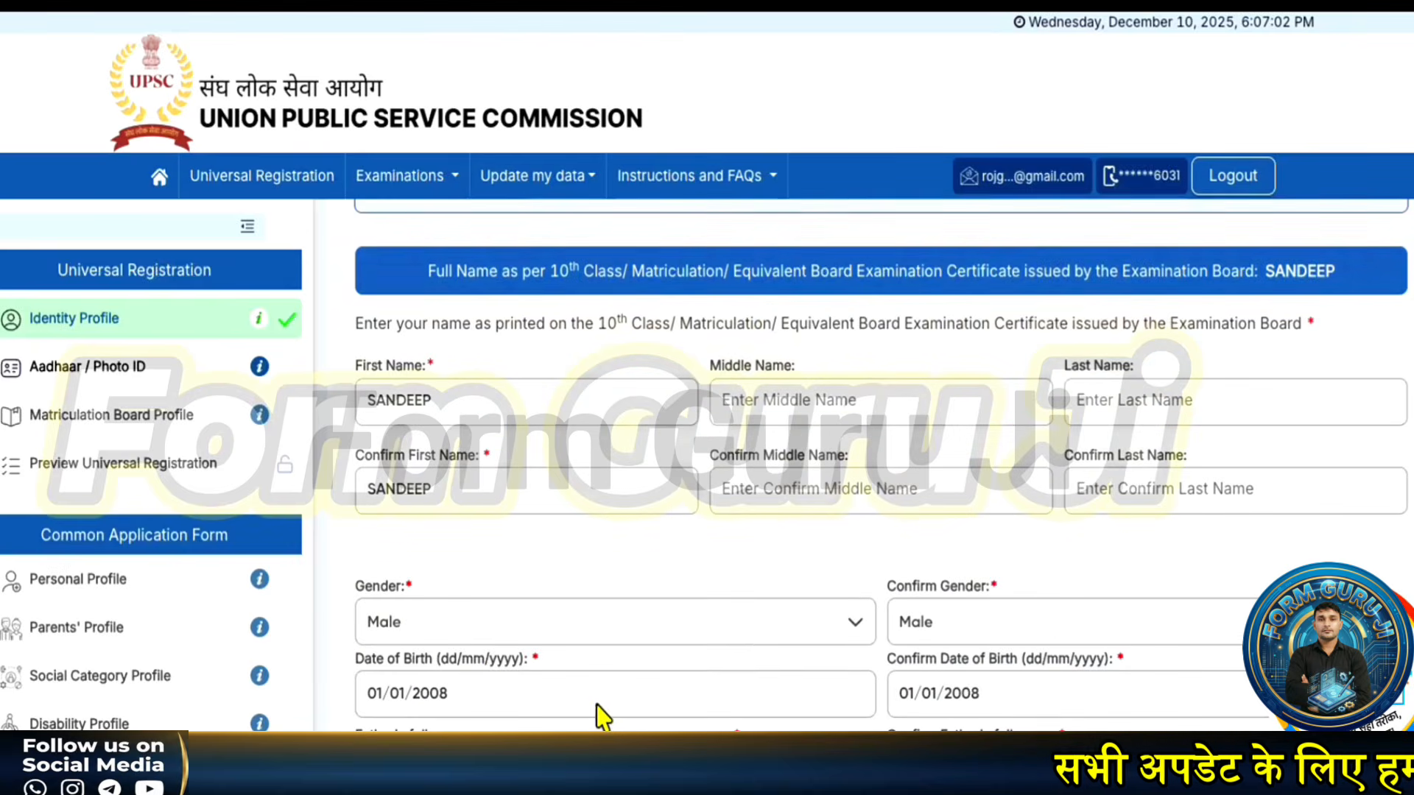
pyautogui.click(515, 630)
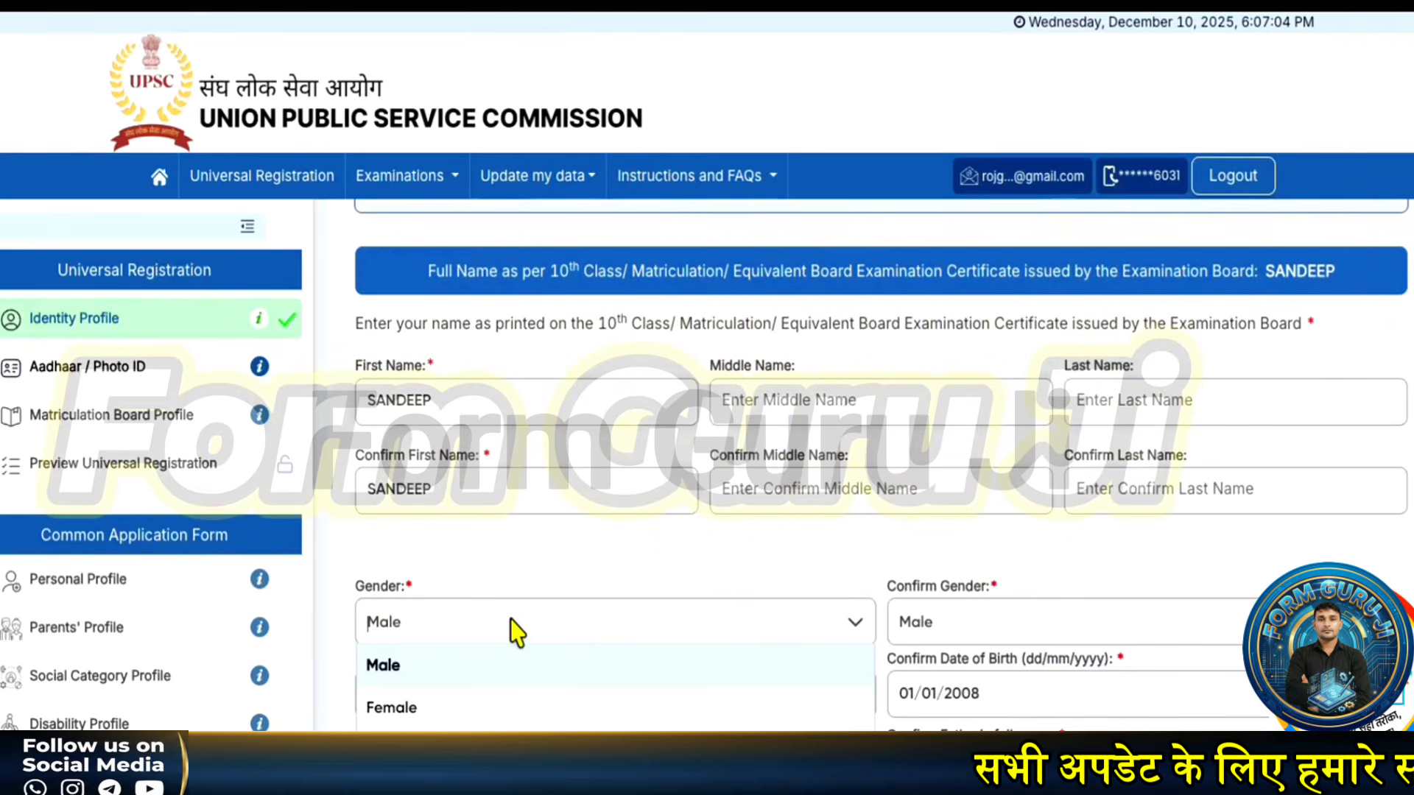
pyautogui.click(625, 581)
# - Change the year to 2009 in Date of Birth and its confirmation, making both 01/01/2009
pyautogui.scroll(-2, 529, 681)
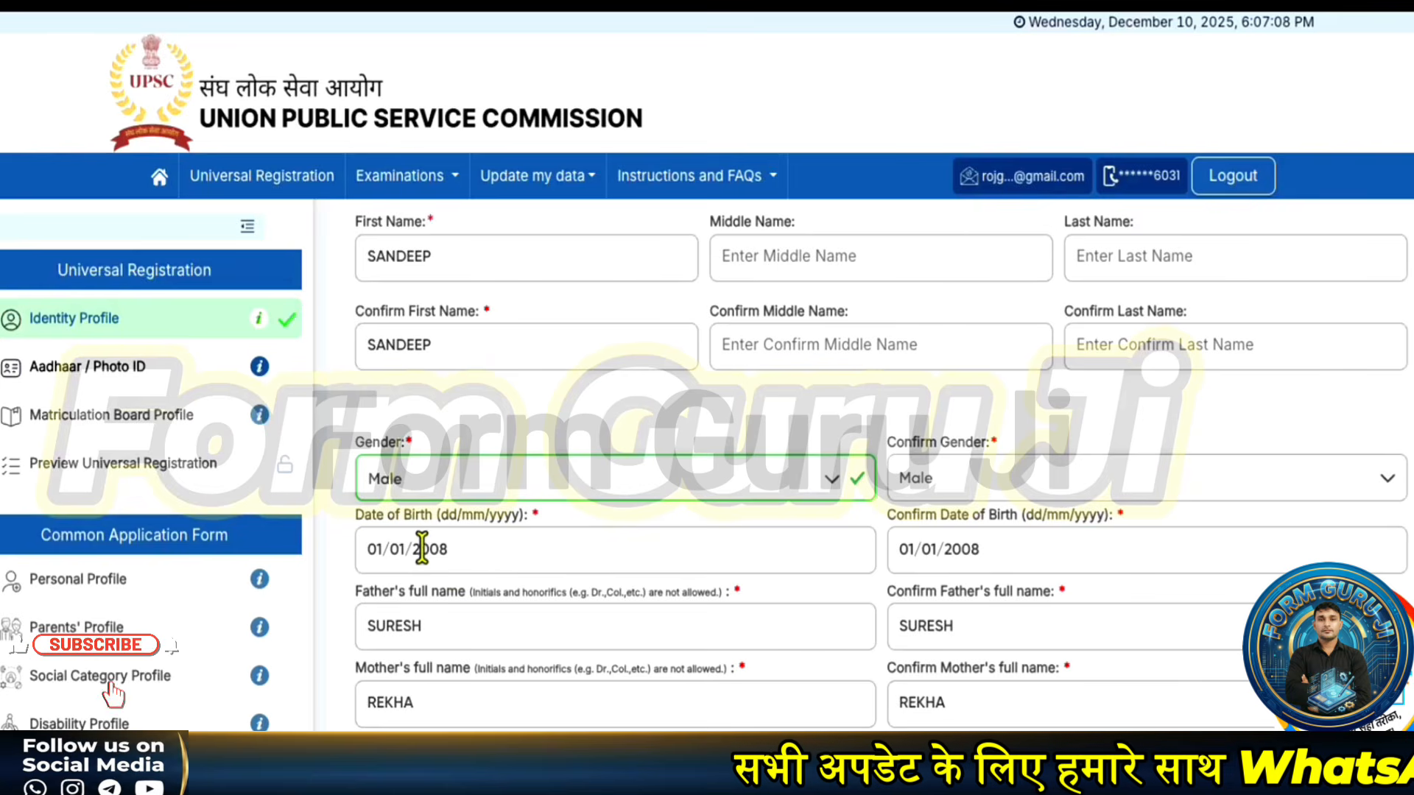
pyautogui.moveTo(430, 548); pyautogui.dragTo(452, 549)
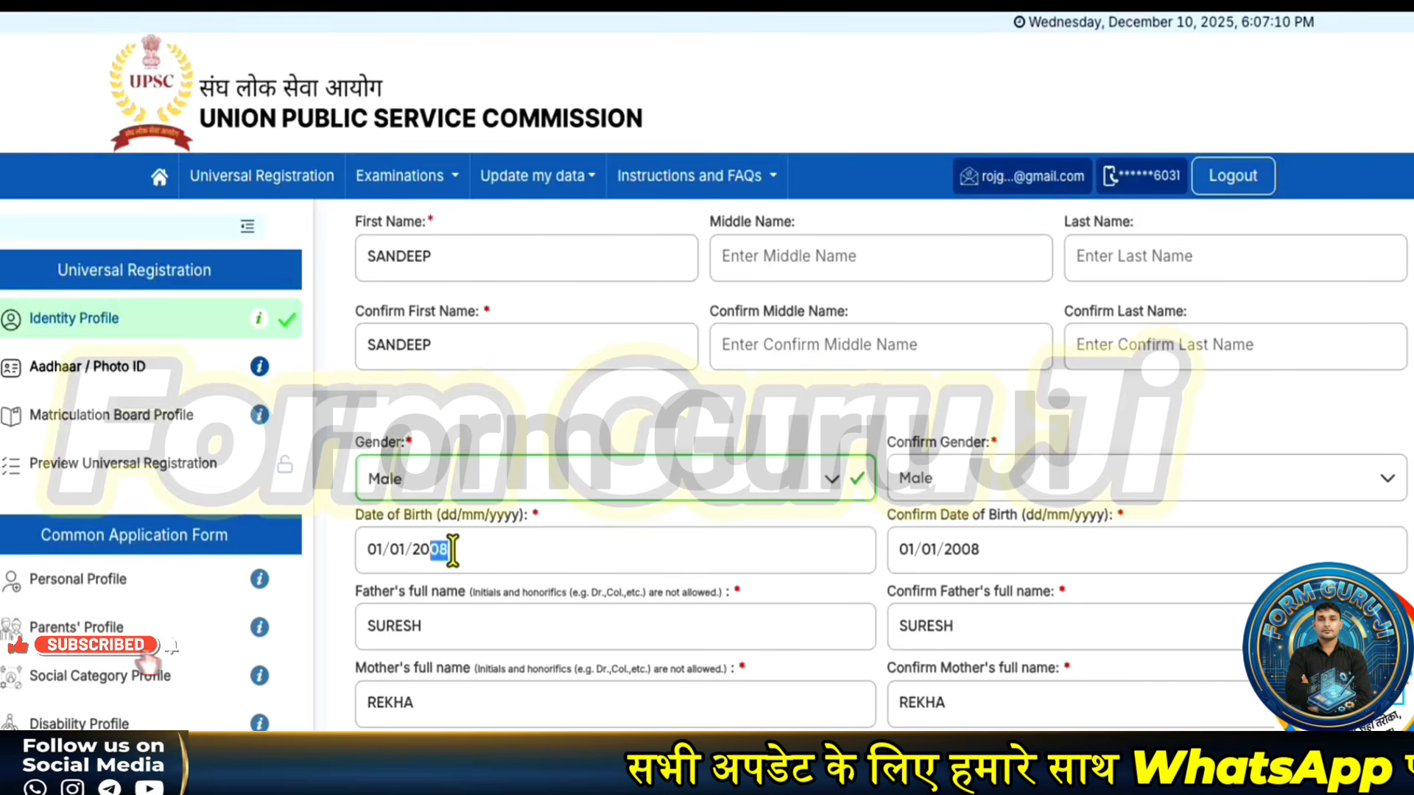
pyautogui.write('09')
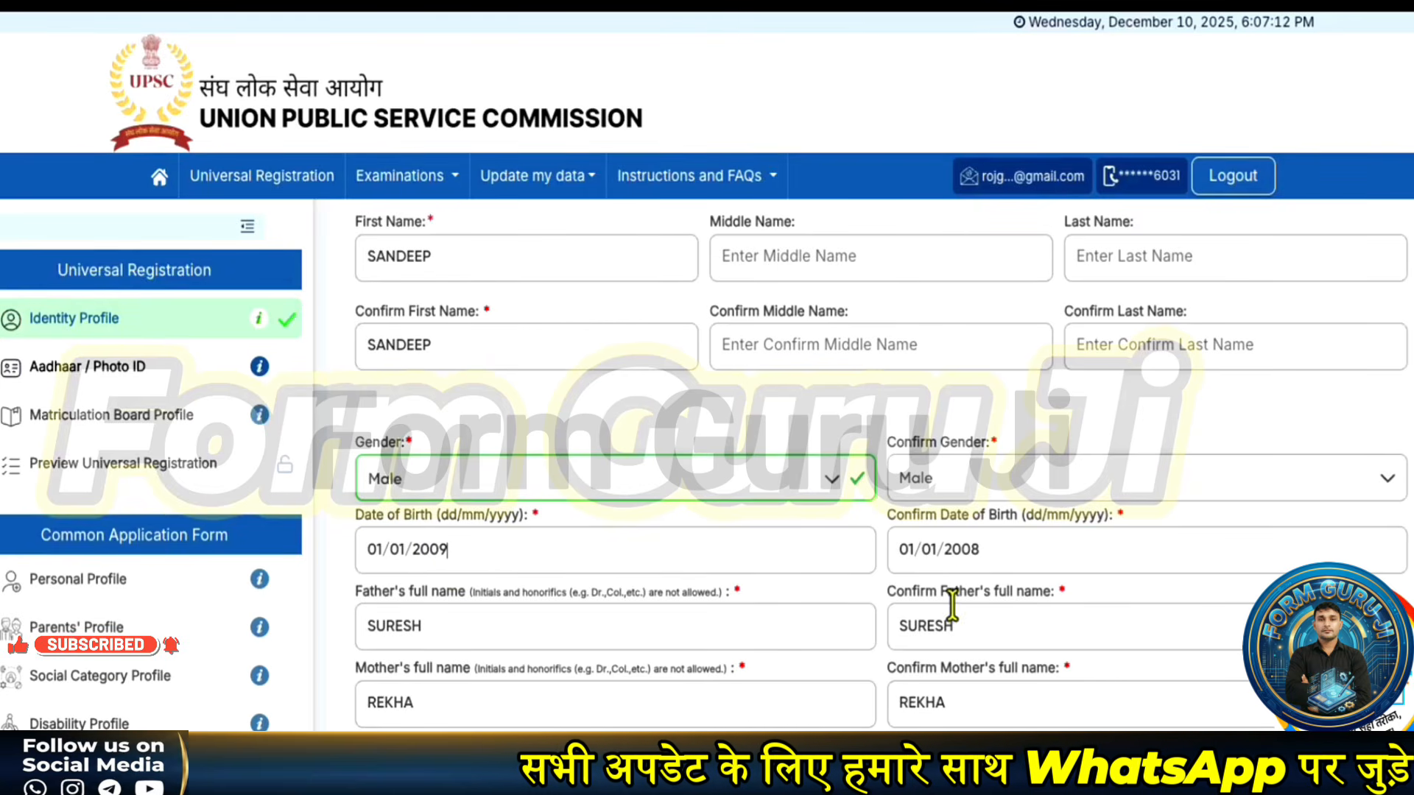
pyautogui.moveTo(963, 547); pyautogui.dragTo(979, 553)
pyautogui.write('09')
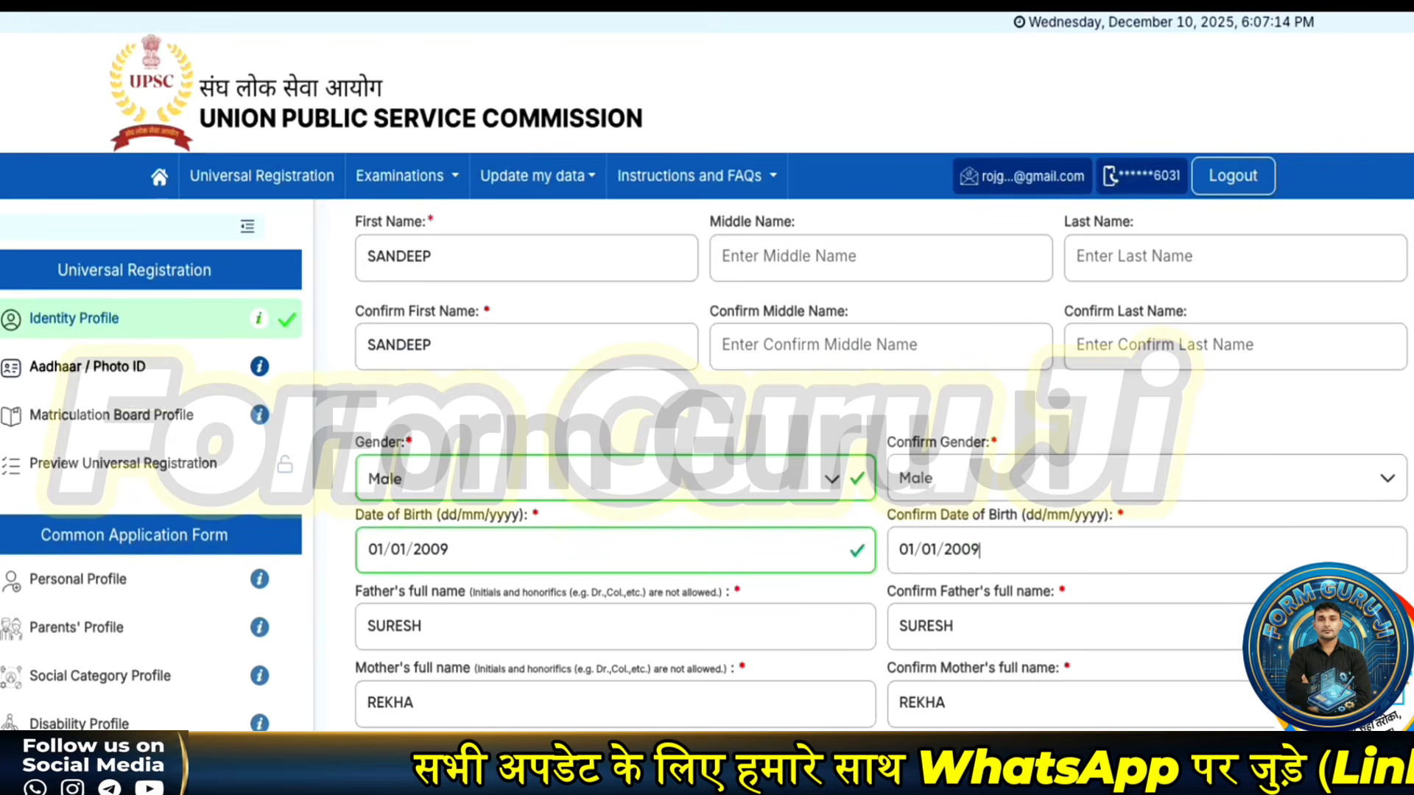
pyautogui.click(728, 668)
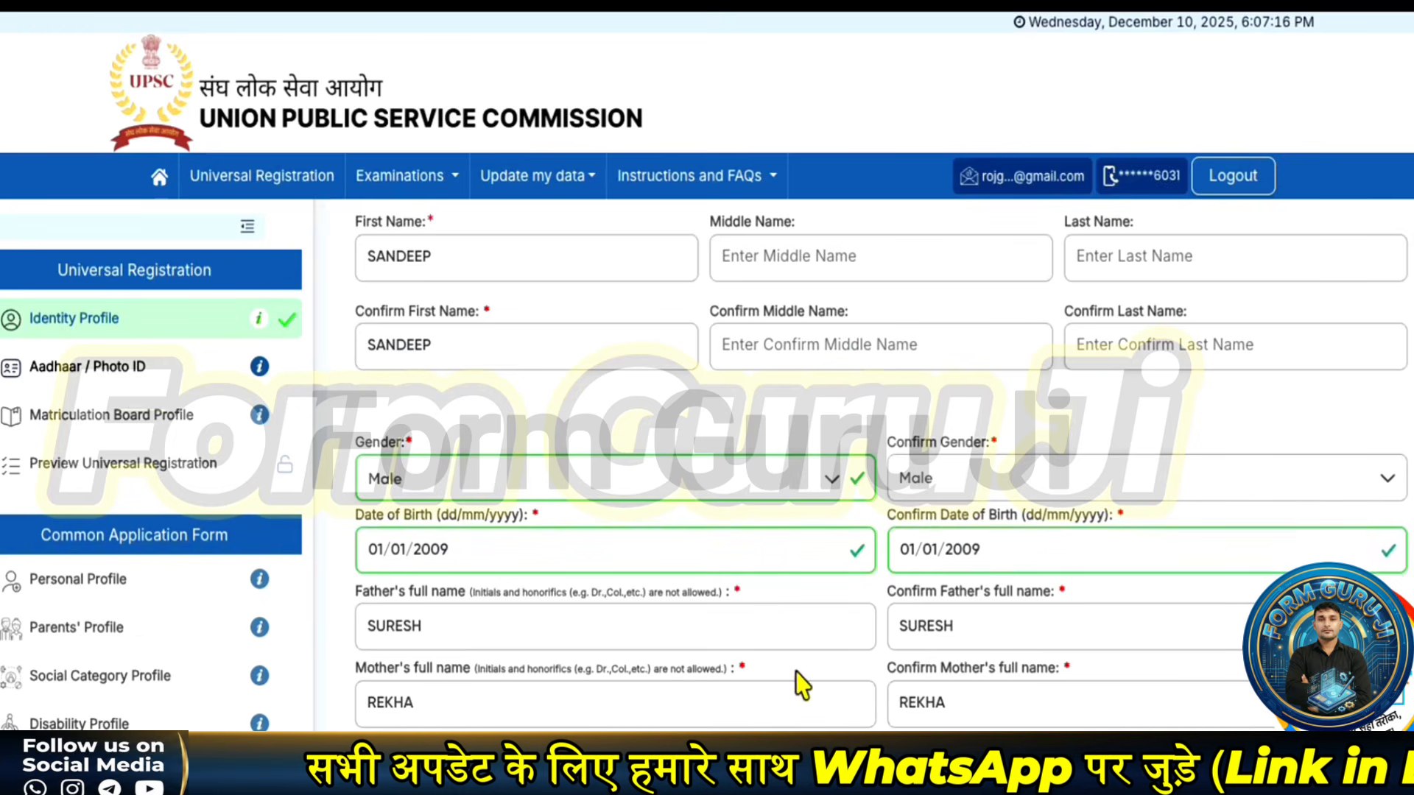
pyautogui.scroll(-2, 556, 666)
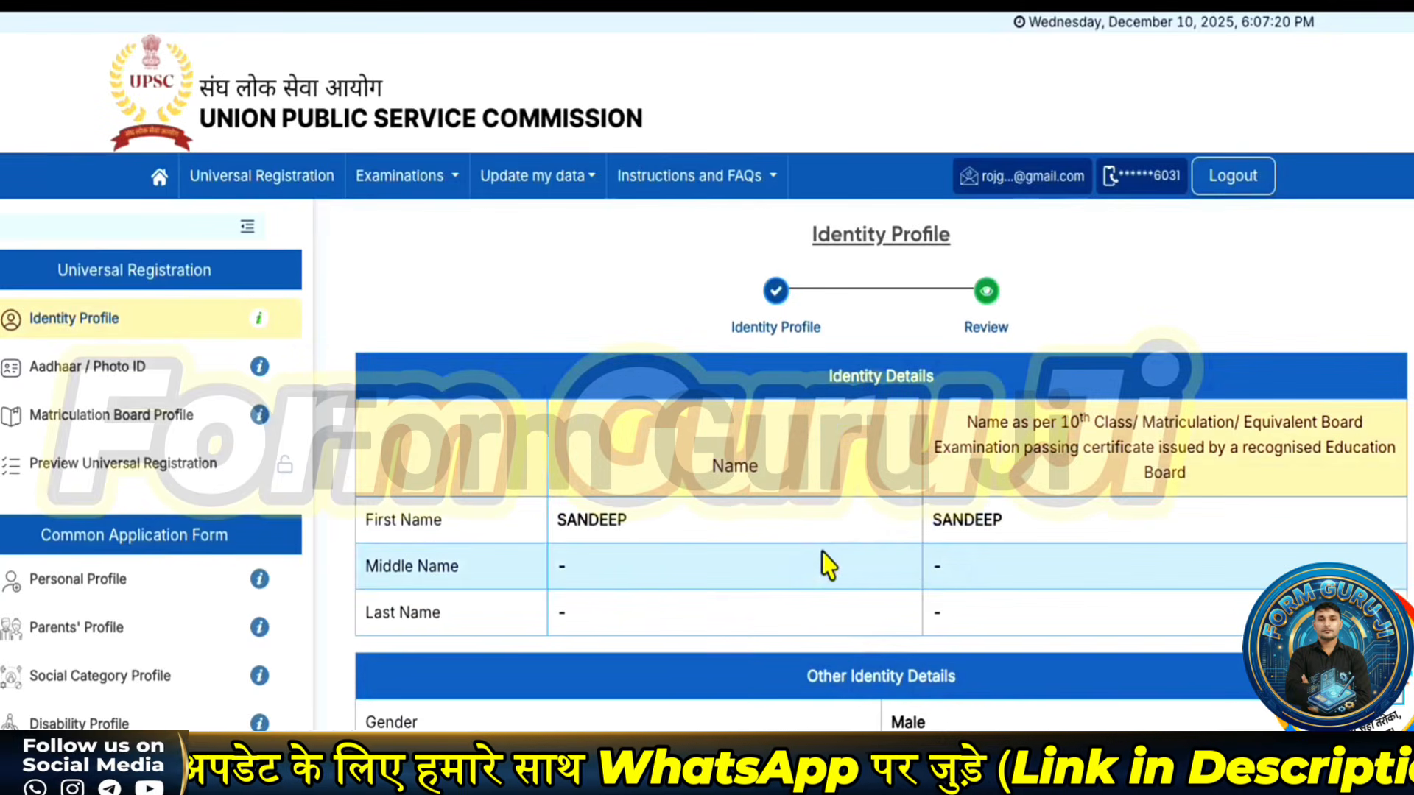
# - Submit the reviewed Identity Profile details, confirming with Yes and acknowledging the success message
pyautogui.scroll(-1, 869, 575)
pyautogui.scroll(-3, 863, 573)
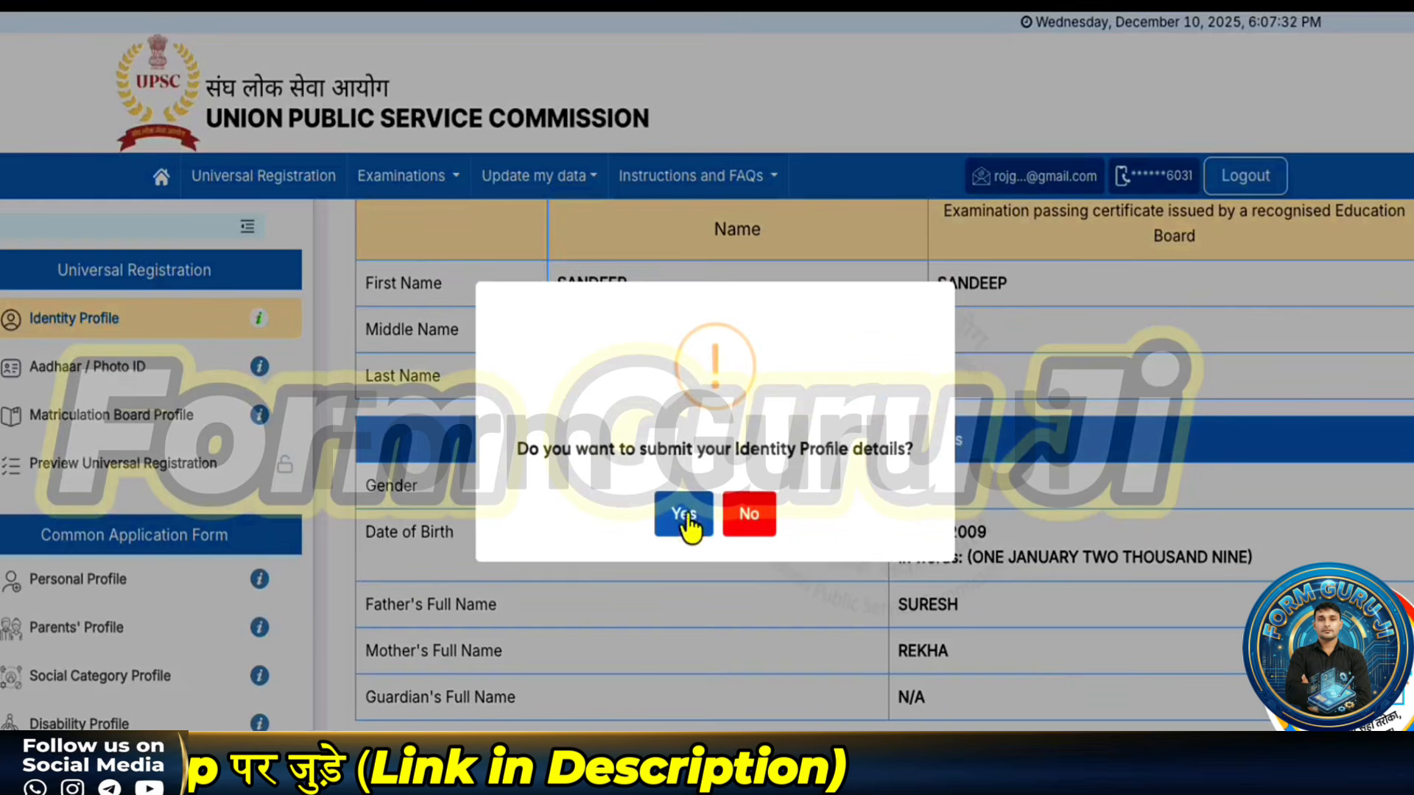
pyautogui.click(679, 513)
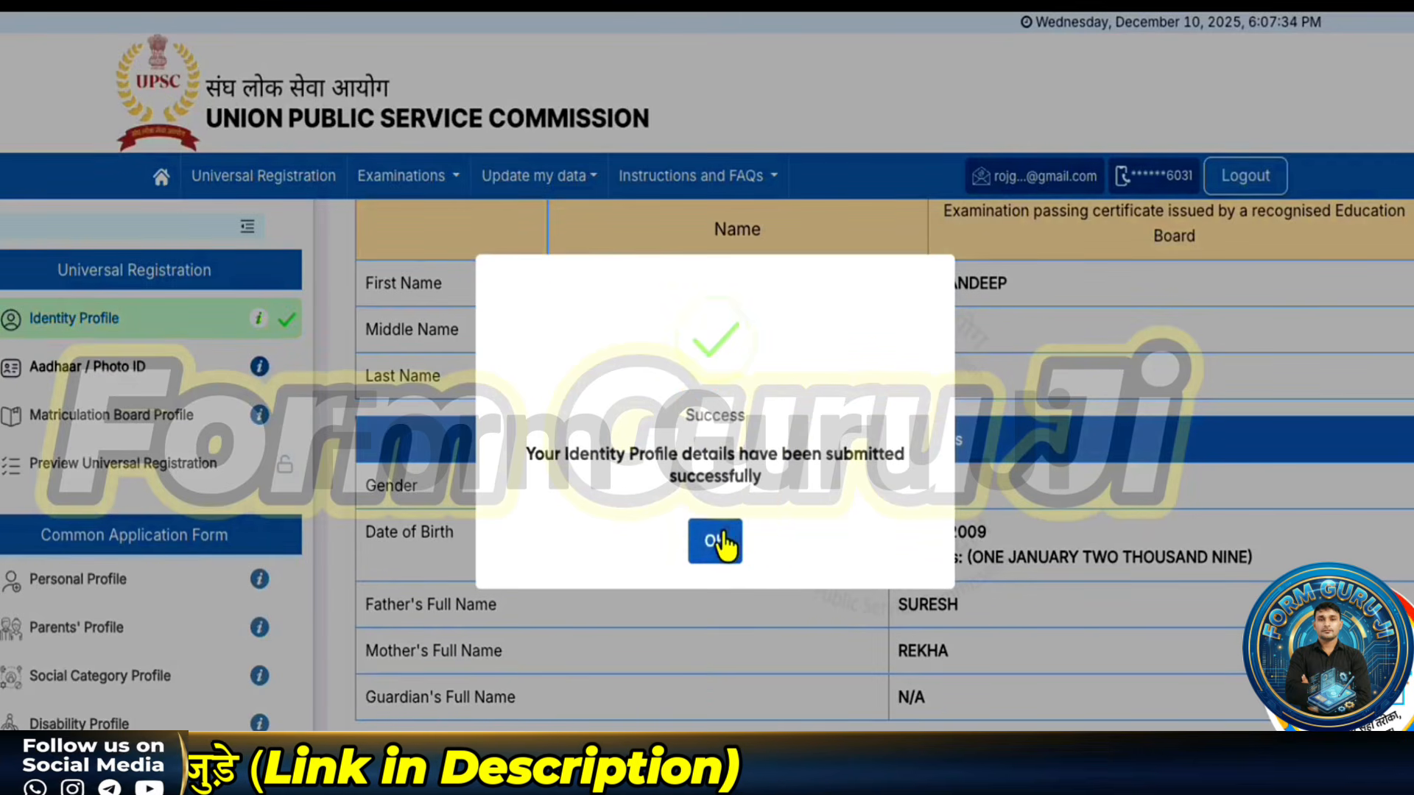
pyautogui.click(716, 541)
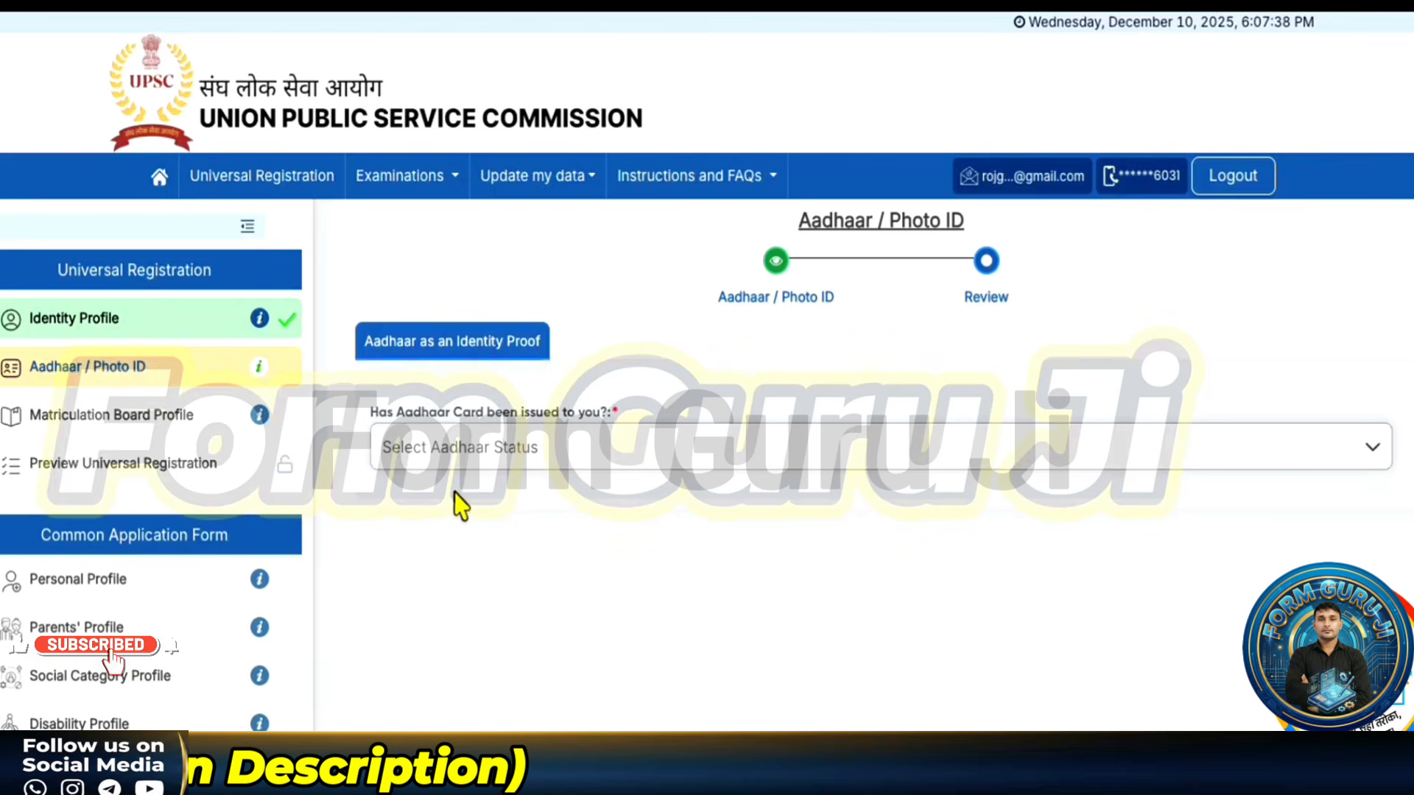
# - Choose having an Aadhaar card and agree to the Aadhaar consent statement
pyautogui.click(492, 458)
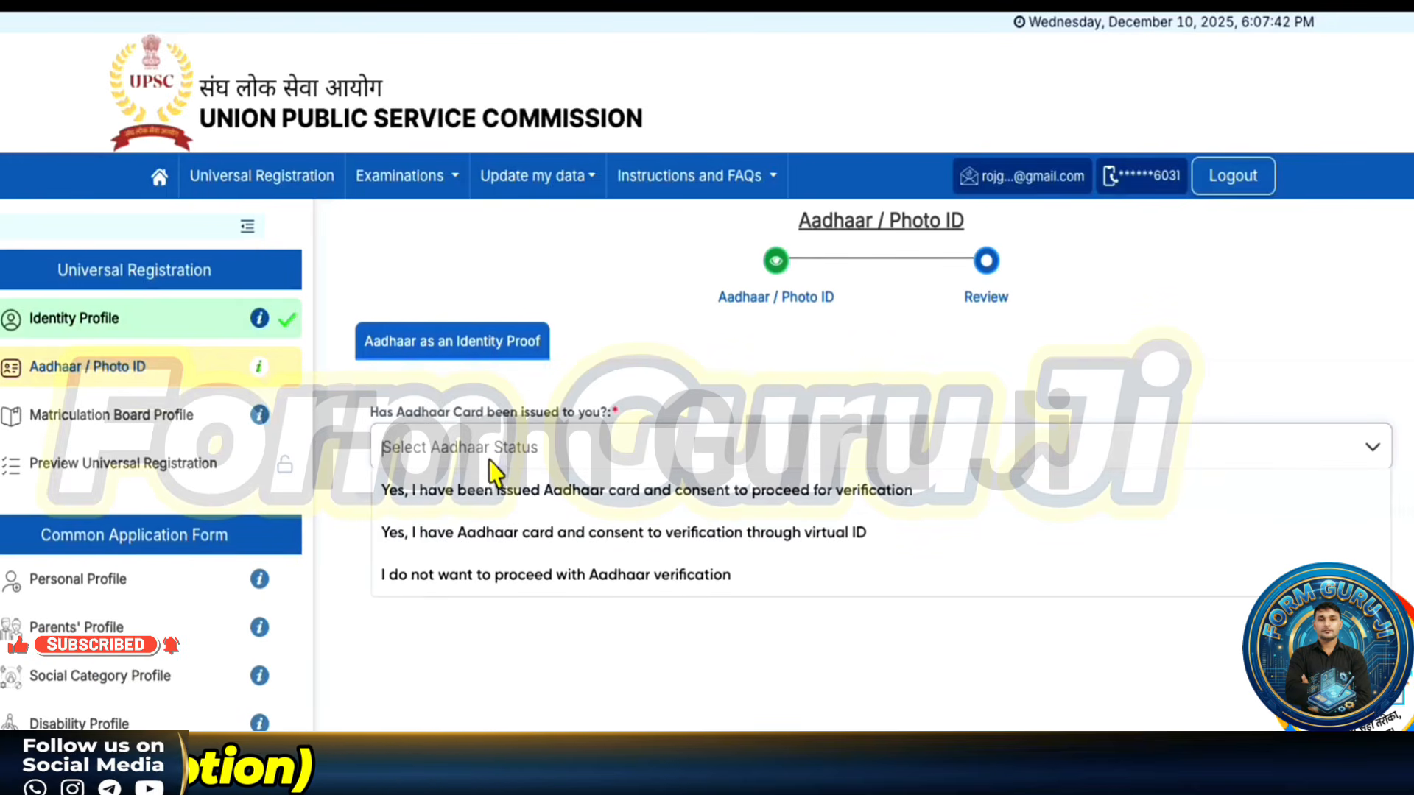
pyautogui.click(449, 491)
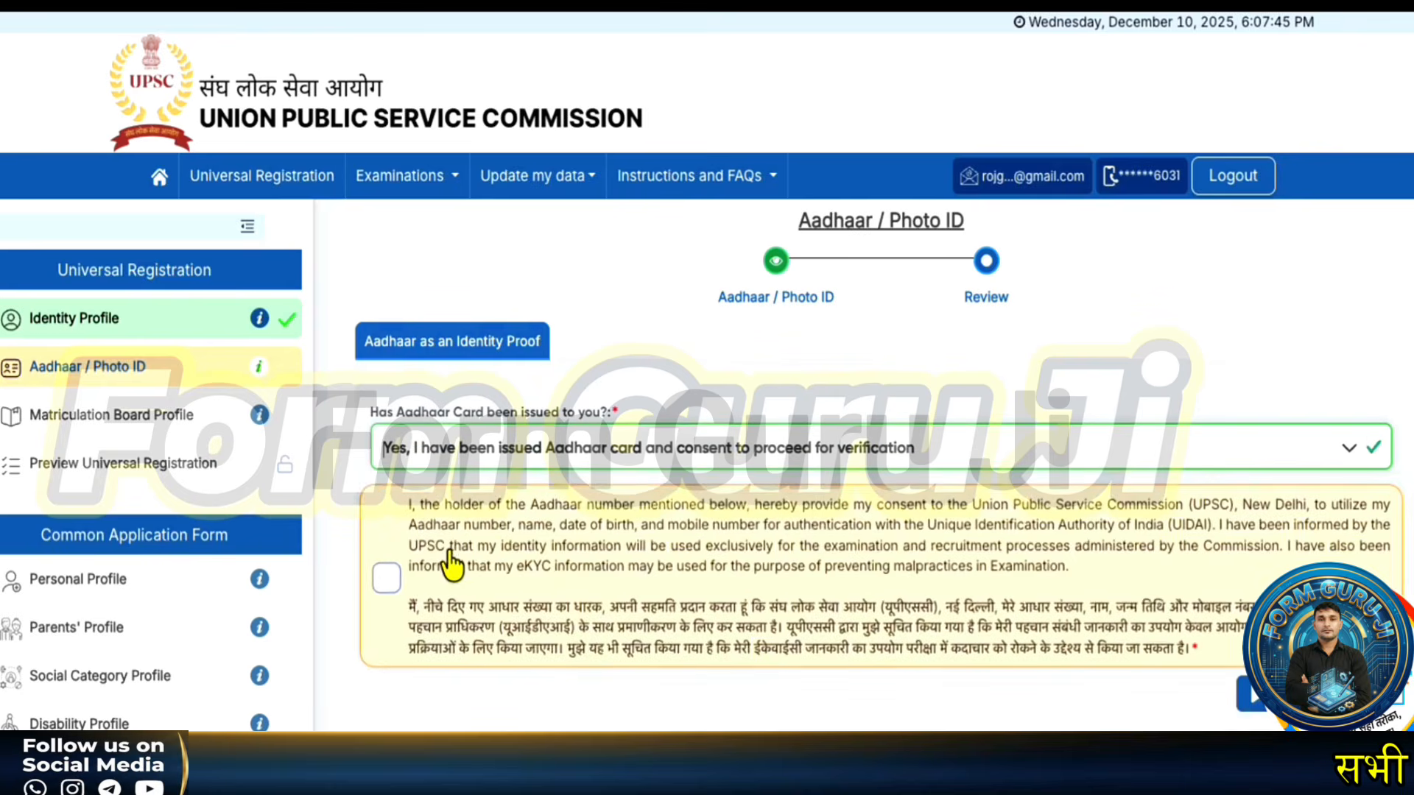
pyautogui.click(386, 578)
pyautogui.scroll(-3, 788, 700)
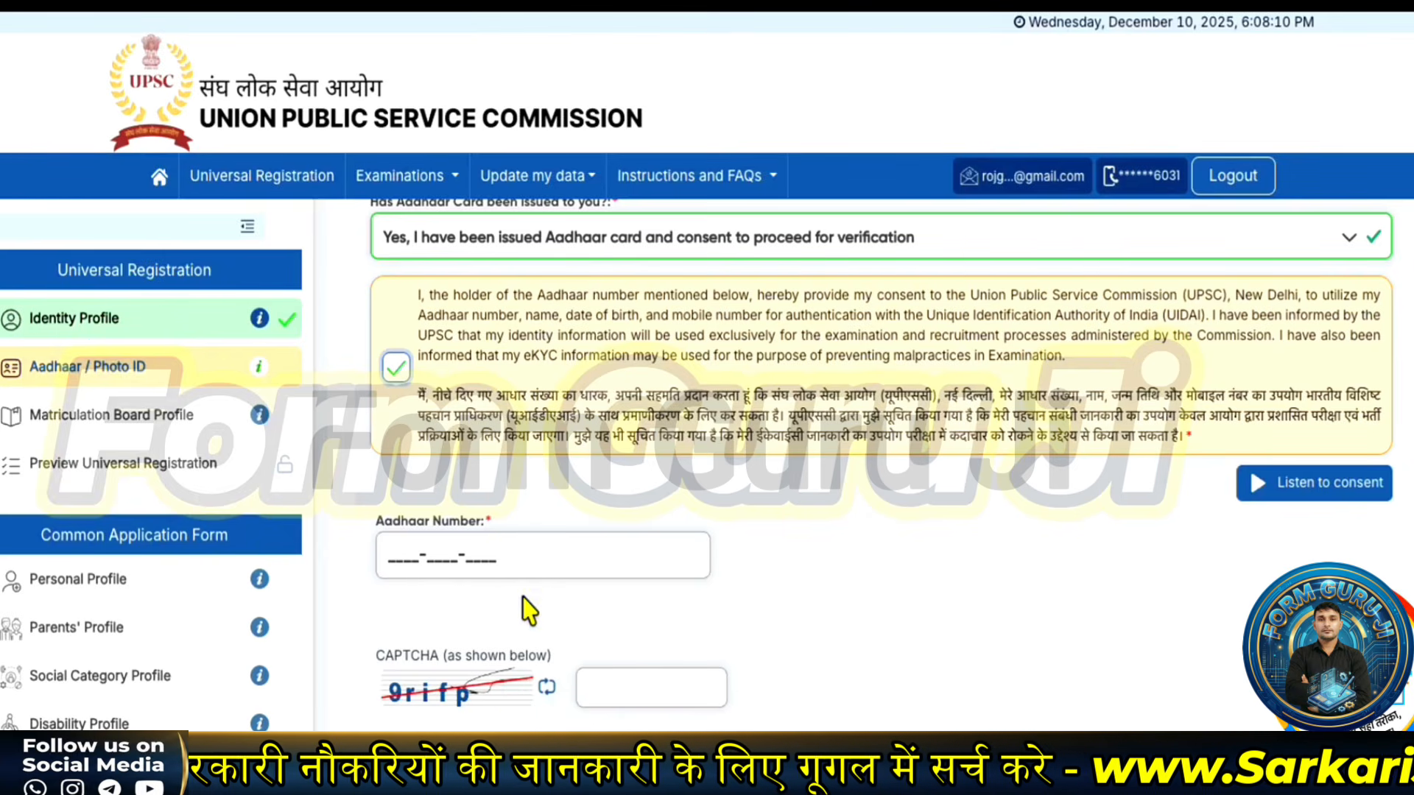
# - Switch the Aadhaar status to 'I do not want to proceed with Aadhaar verification' and continue
pyautogui.scroll(1, 527, 611)
pyautogui.scroll(1, 515, 331)
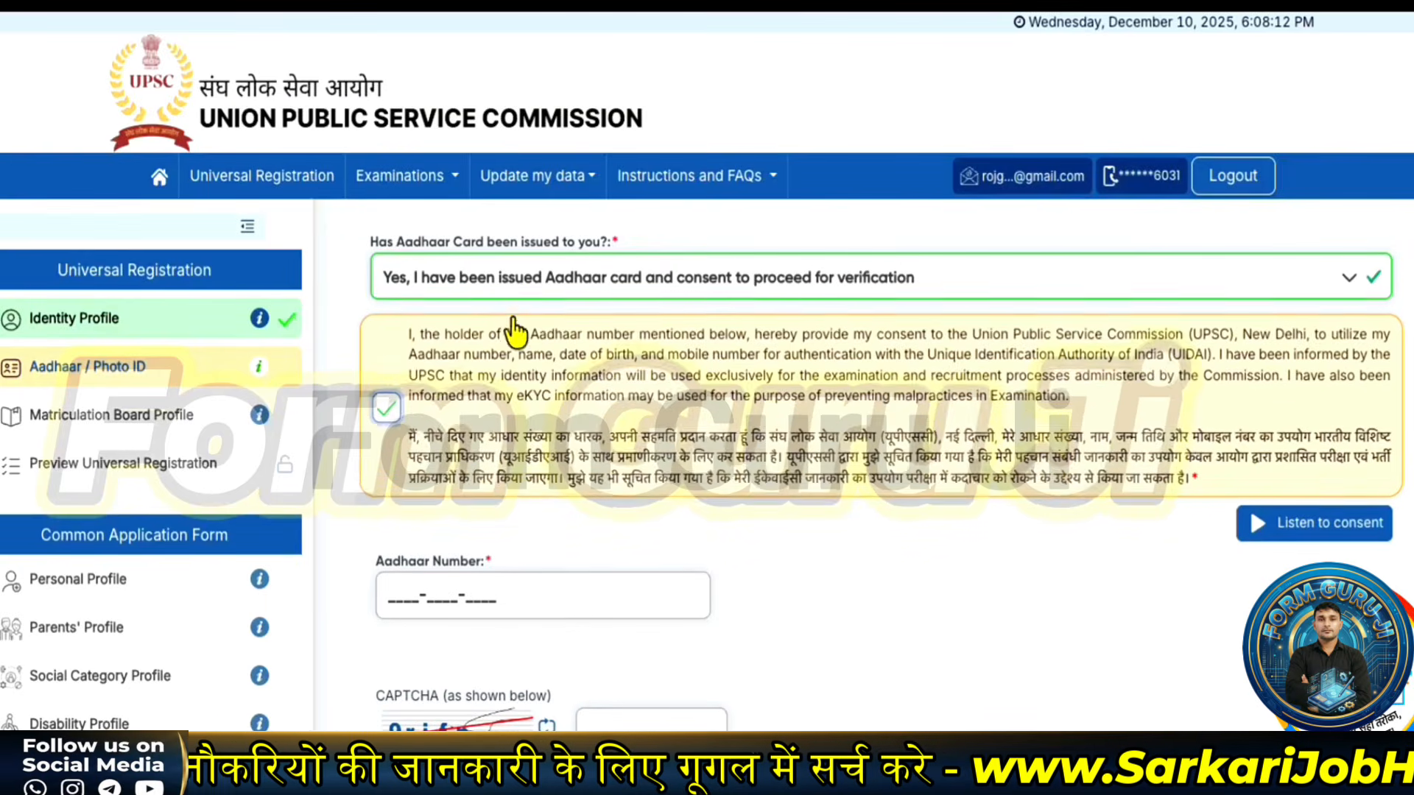
pyautogui.click(528, 287)
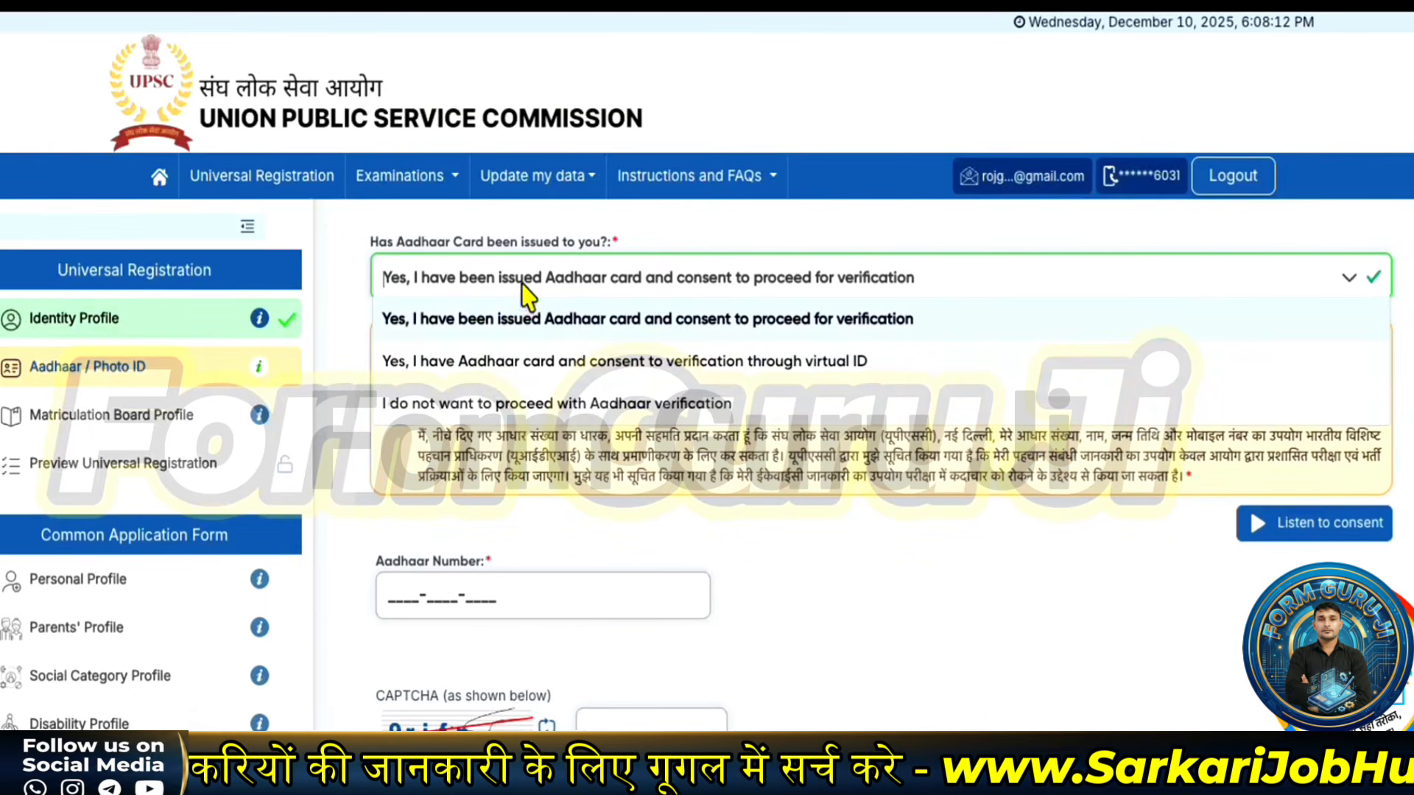
pyautogui.click(464, 407)
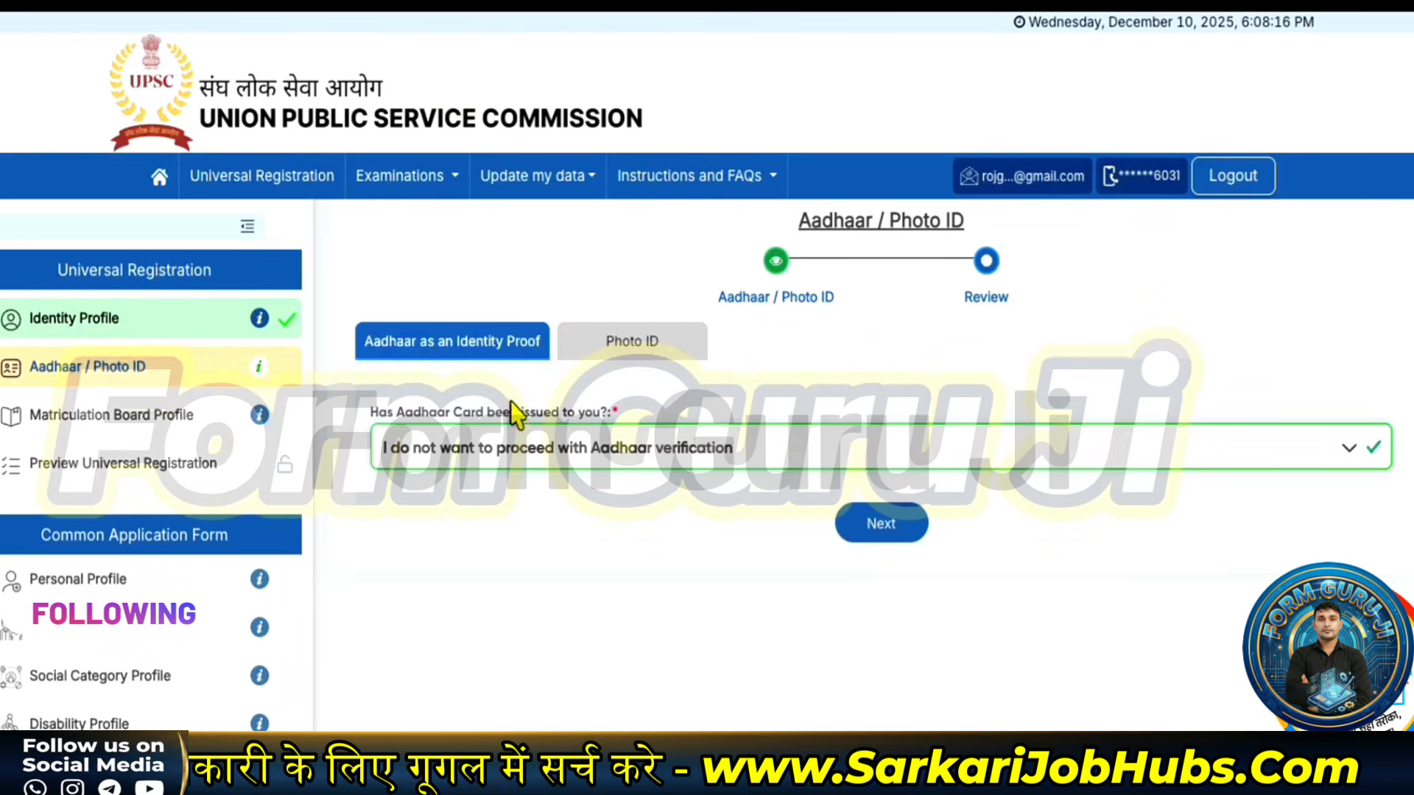
pyautogui.click(908, 528)
# - Pick a Central/State Government photo ID, enter its number and issue date 01/01/2012, and view guidelines
pyautogui.click(492, 493)
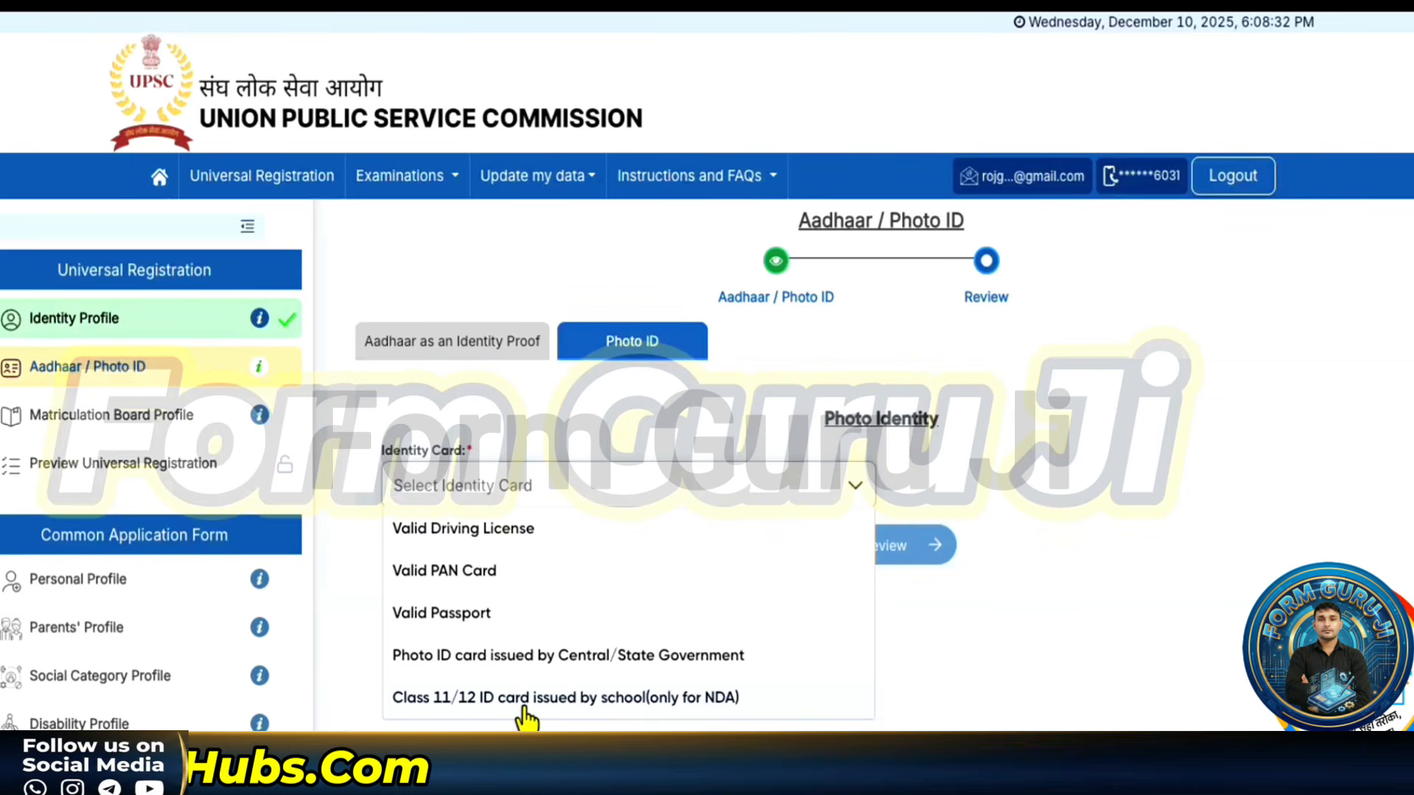
pyautogui.click(440, 656)
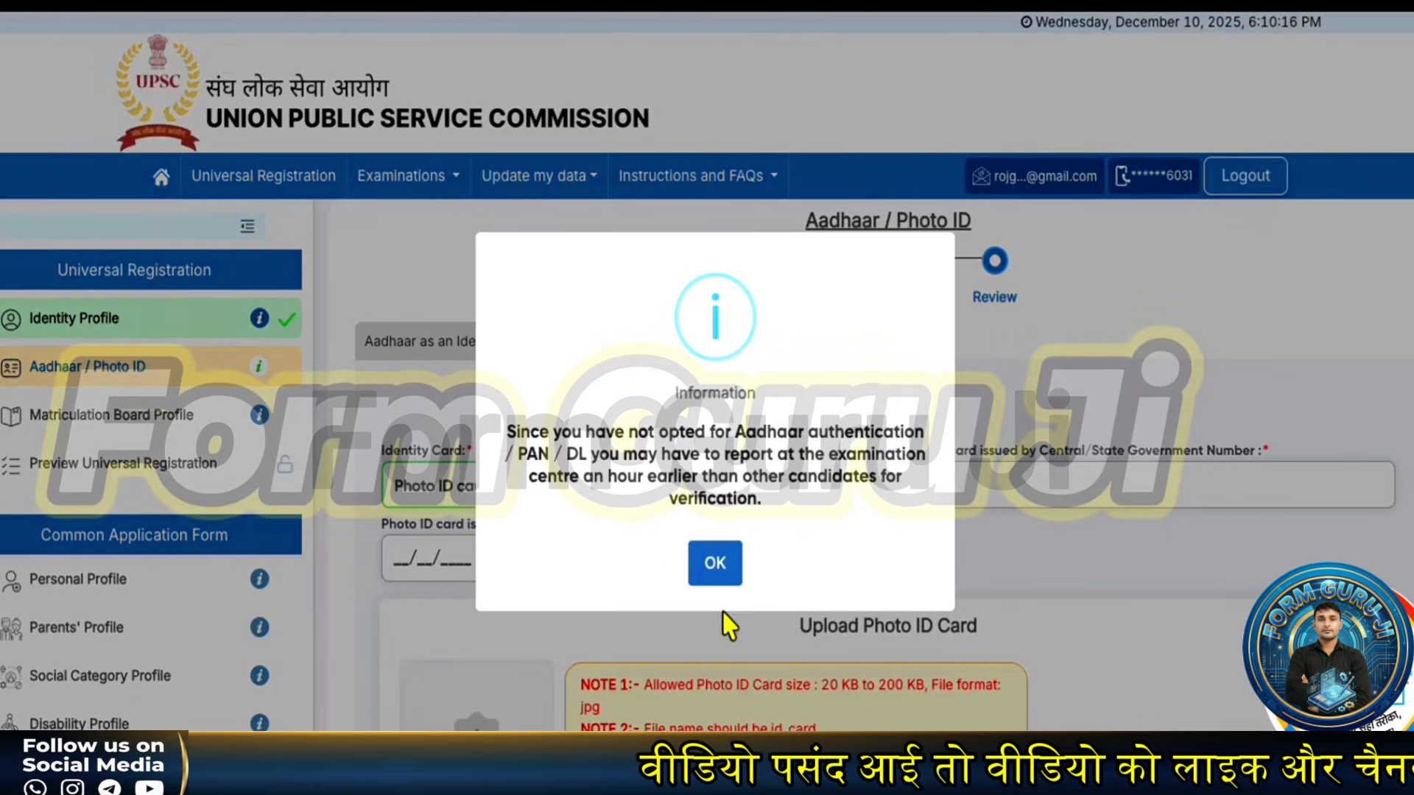
pyautogui.click(719, 565)
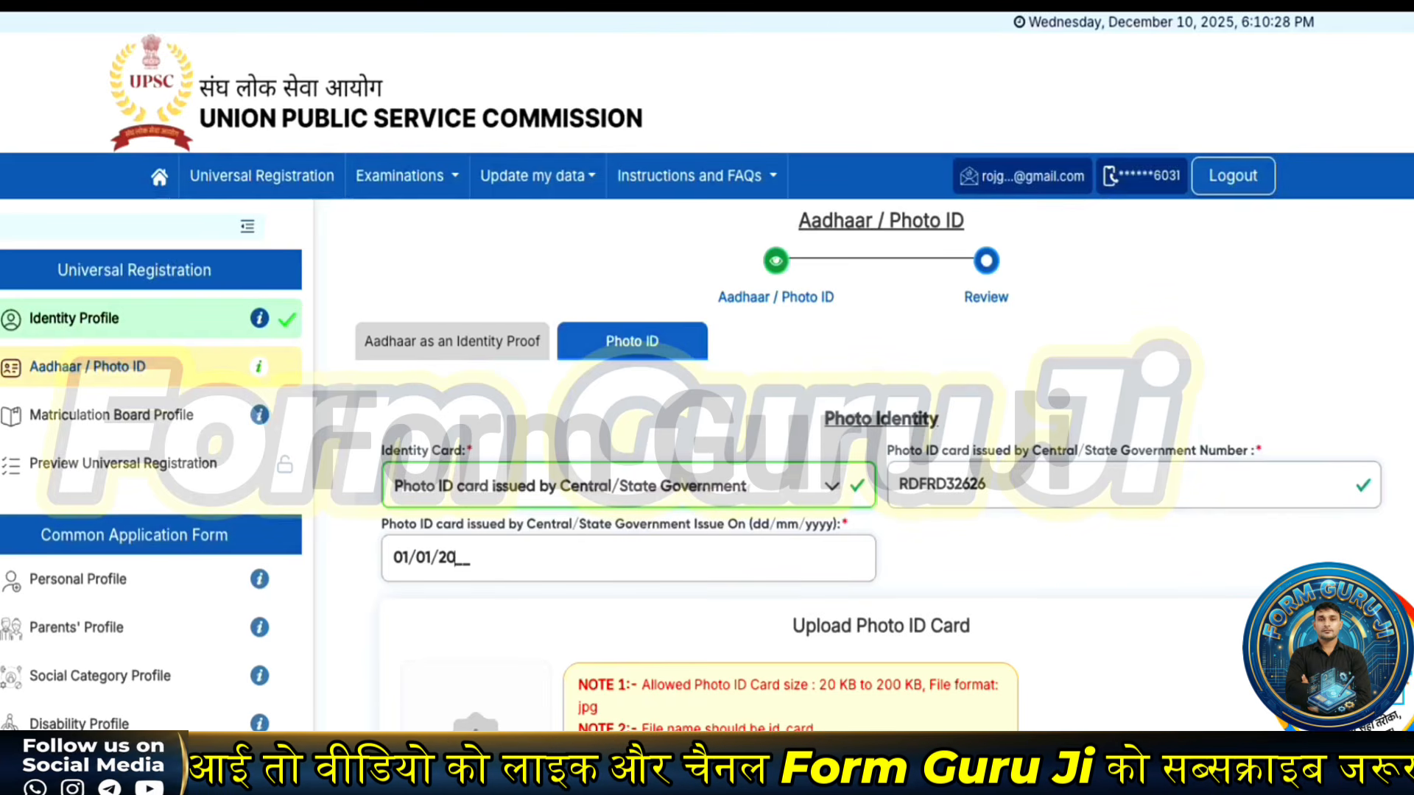
pyautogui.write('12')
pyautogui.scroll(-1, 404, 549)
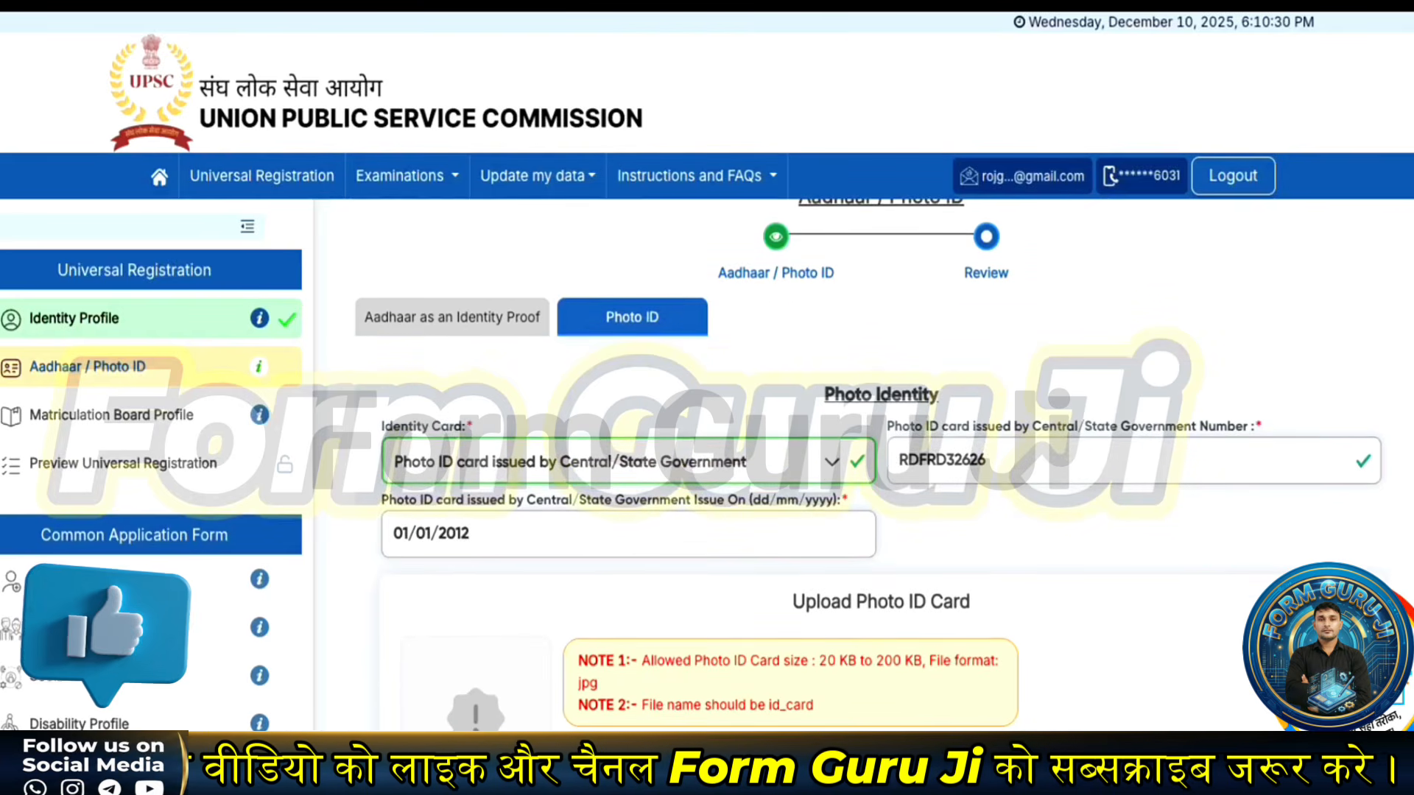
pyautogui.click(705, 758)
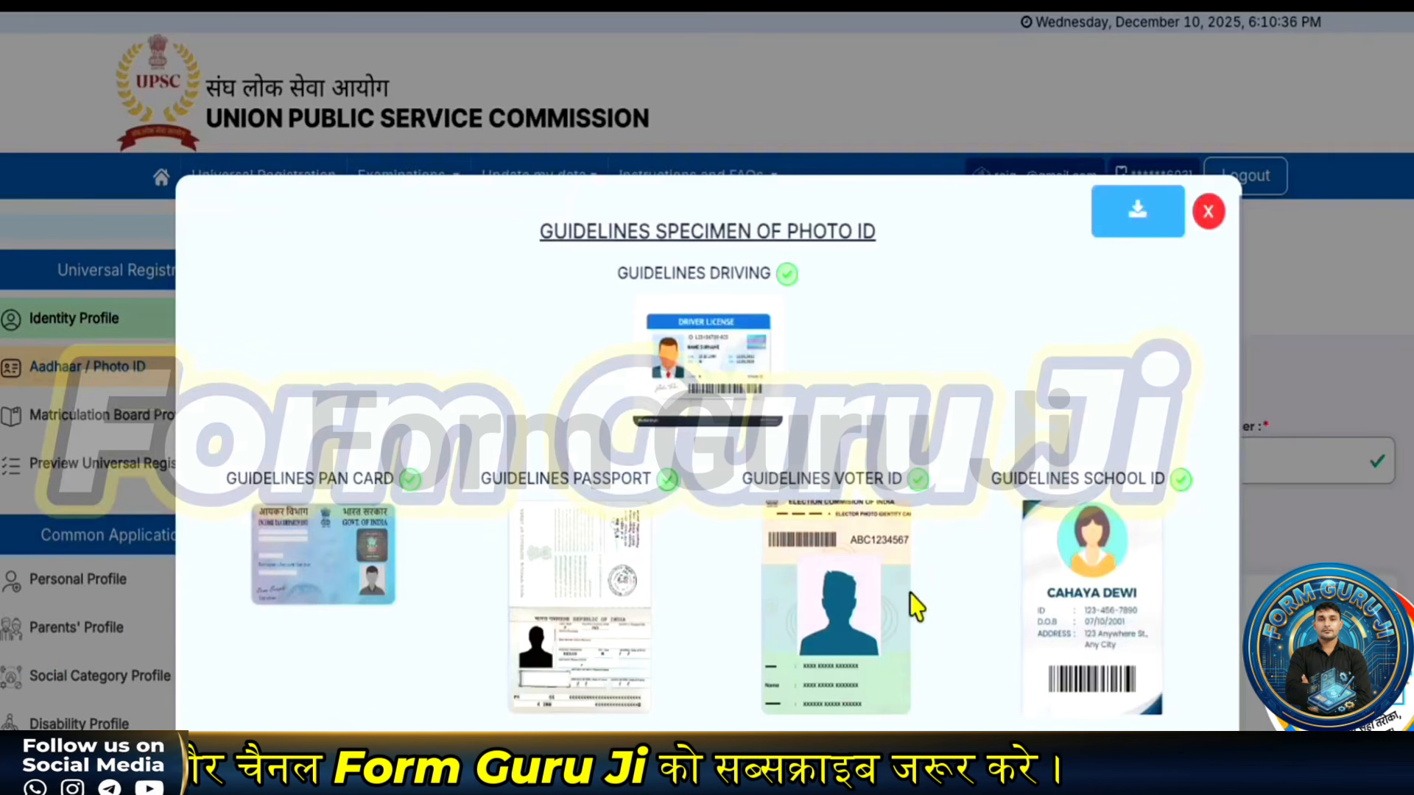
# - Upload the photo ID card file named id_card and continue to the Aadhaar / Photo ID review
pyautogui.scroll(-1, 818, 595)
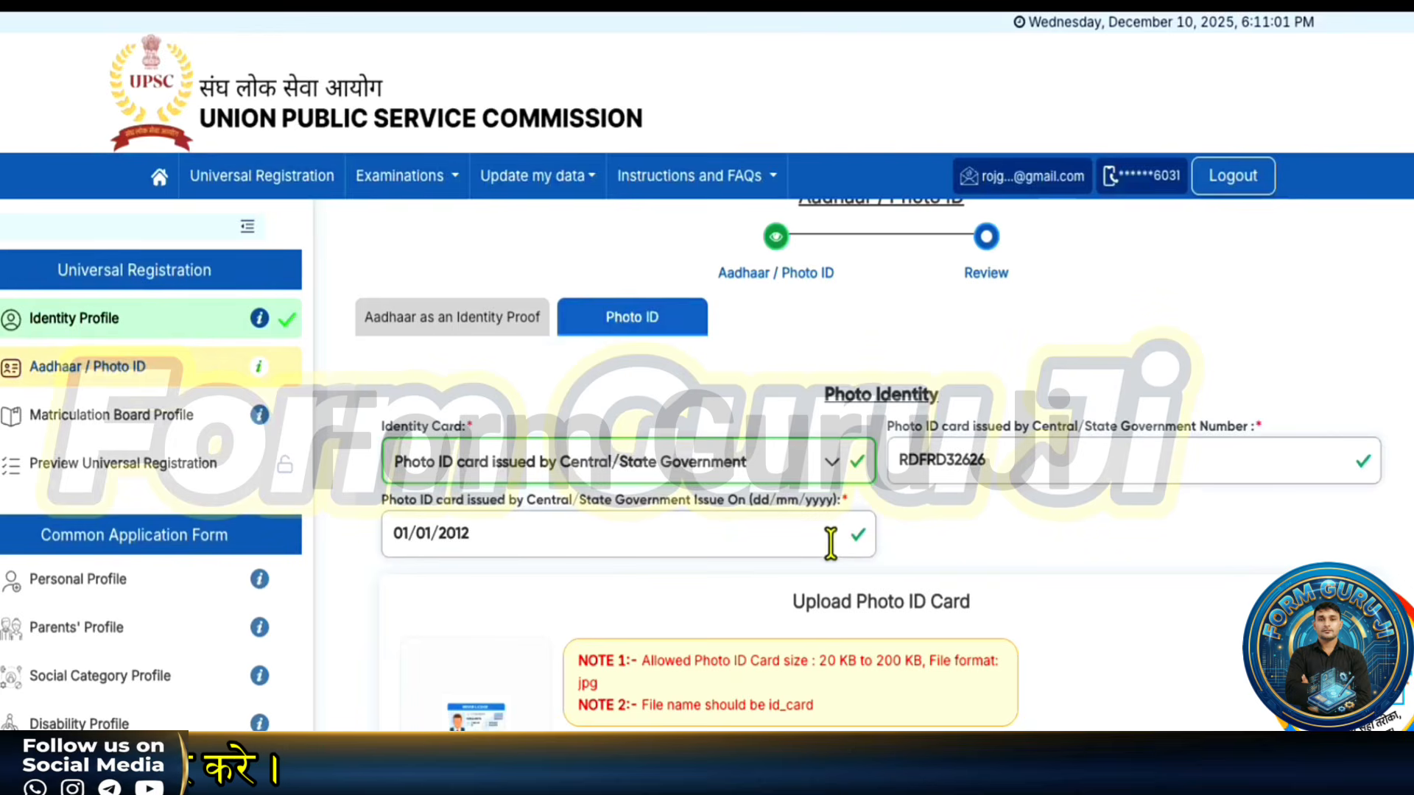
pyautogui.scroll(-1, 783, 723)
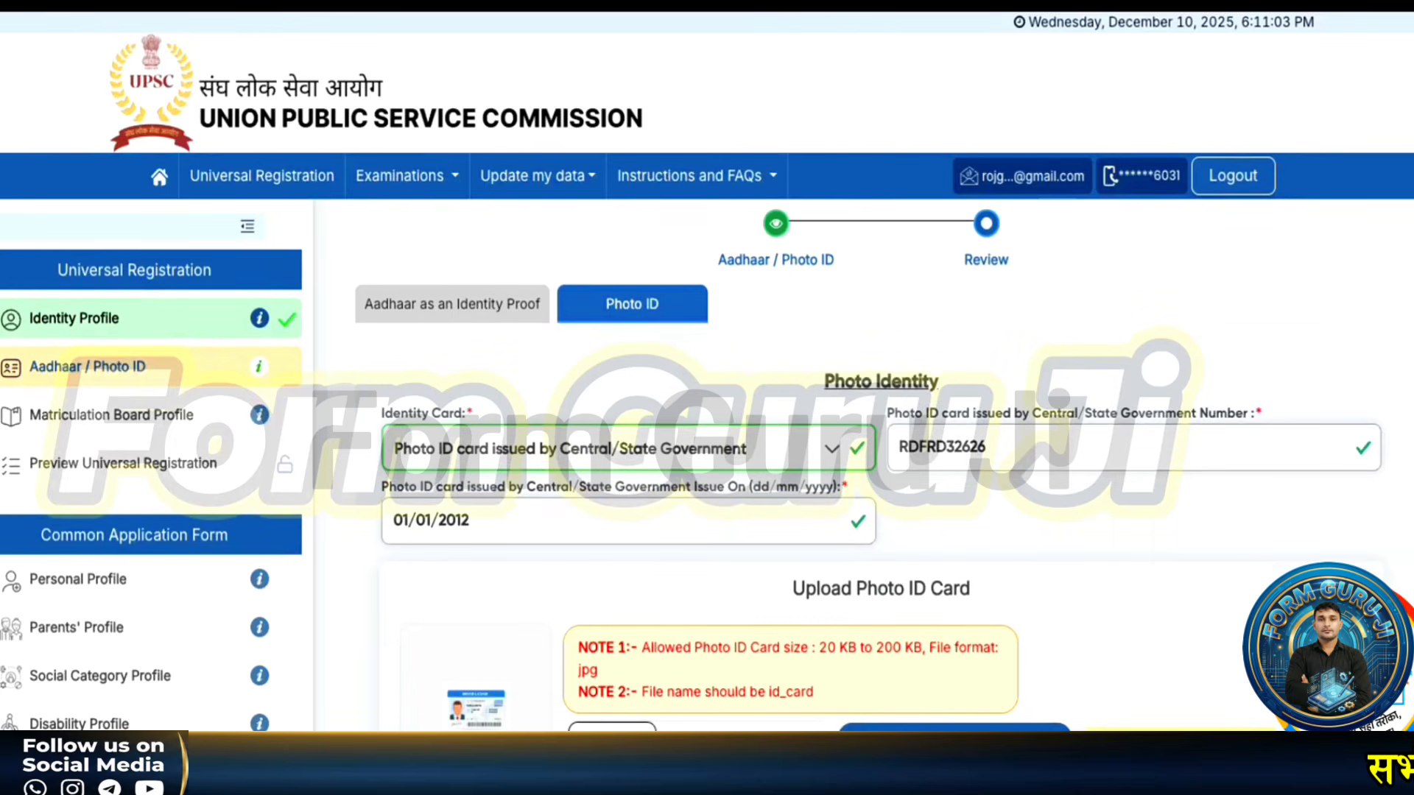
pyautogui.scroll(-2, 656, 725)
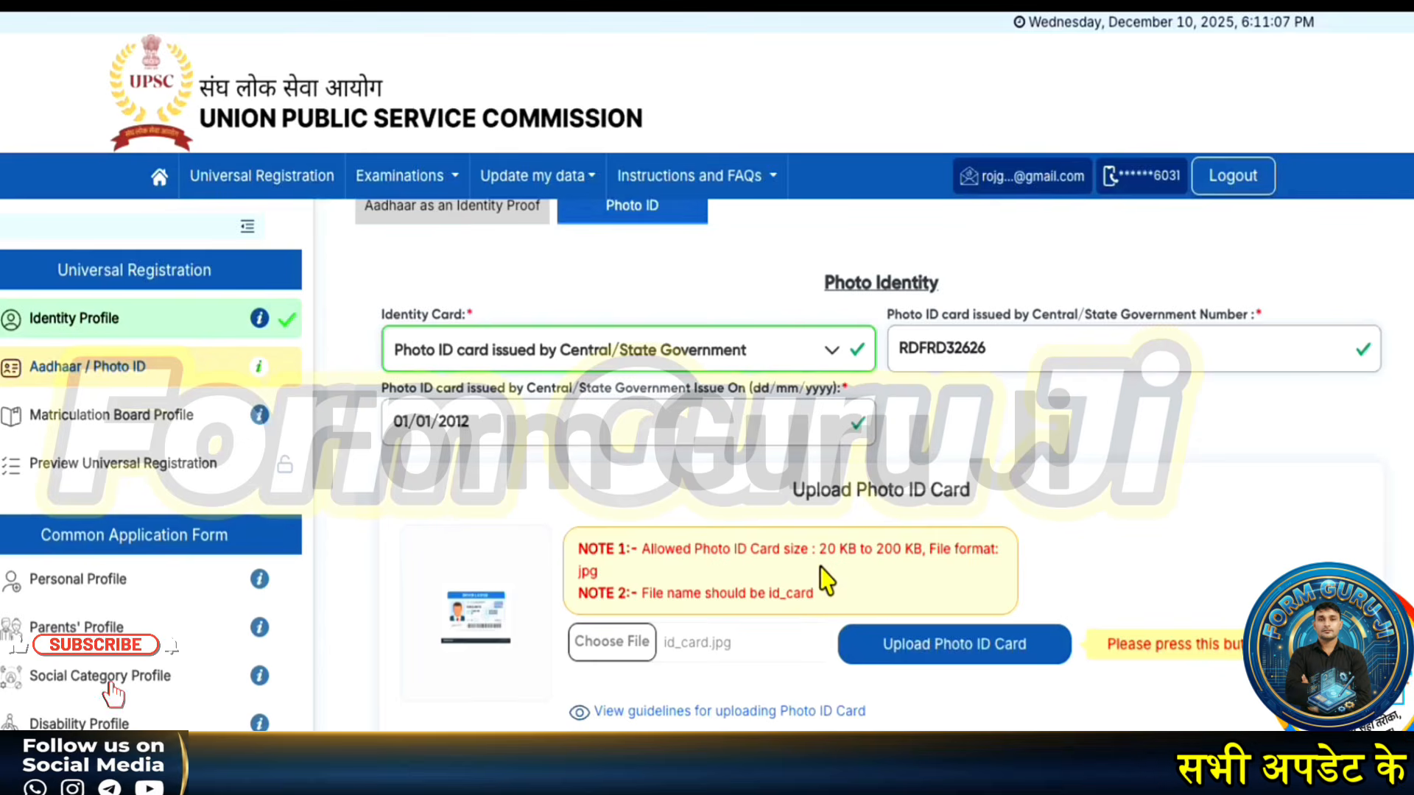
pyautogui.moveTo(599, 572); pyautogui.dragTo(710, 597)
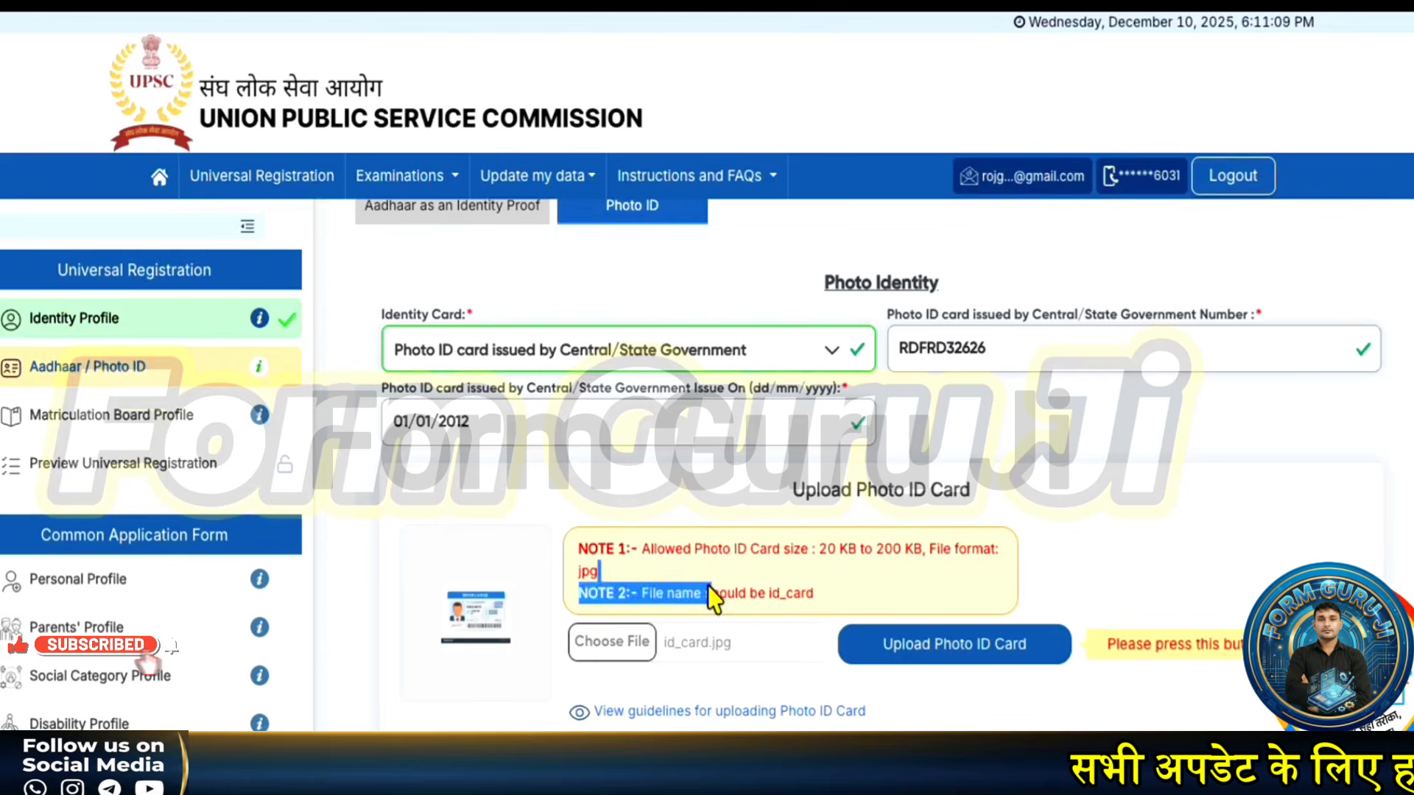
pyautogui.click(729, 598)
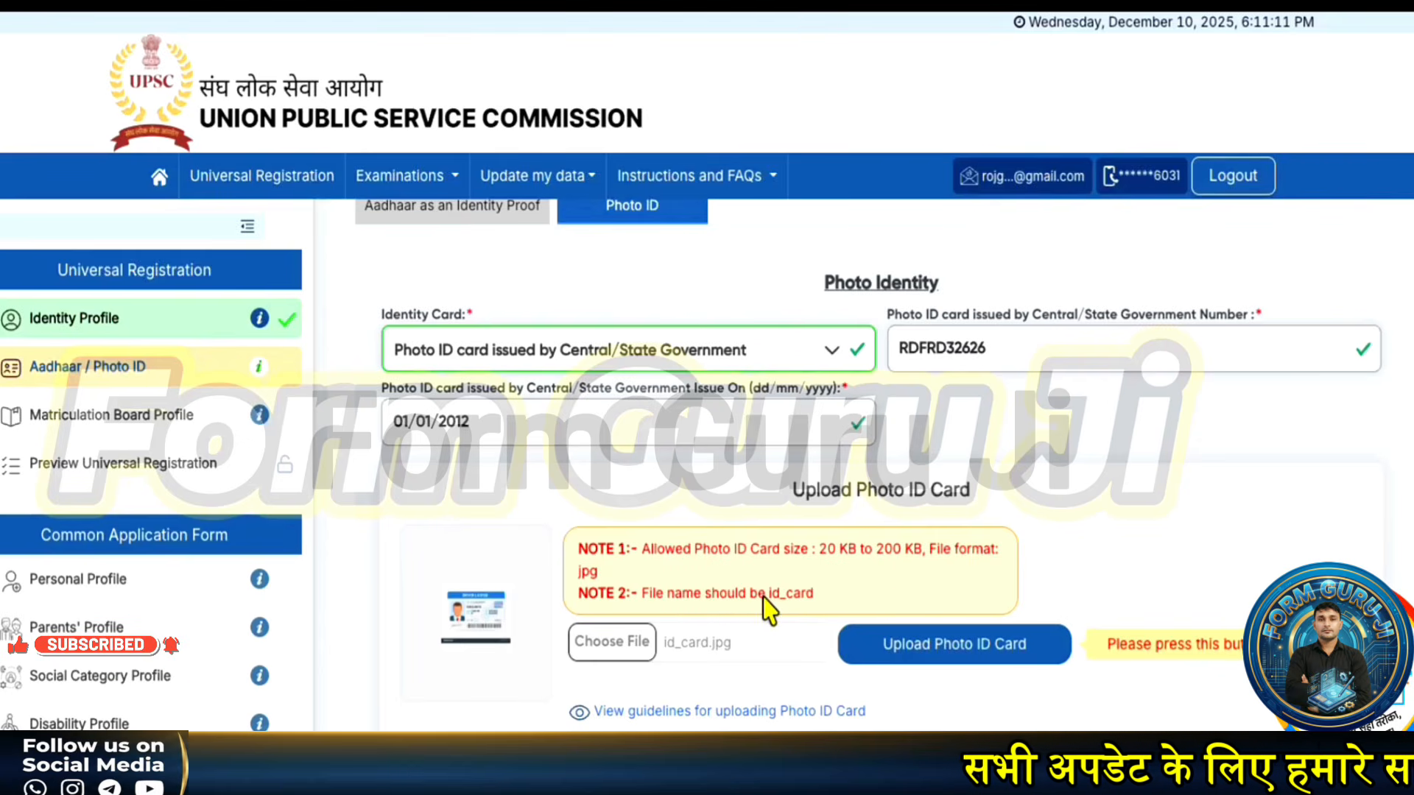
pyautogui.moveTo(764, 598); pyautogui.dragTo(813, 598)
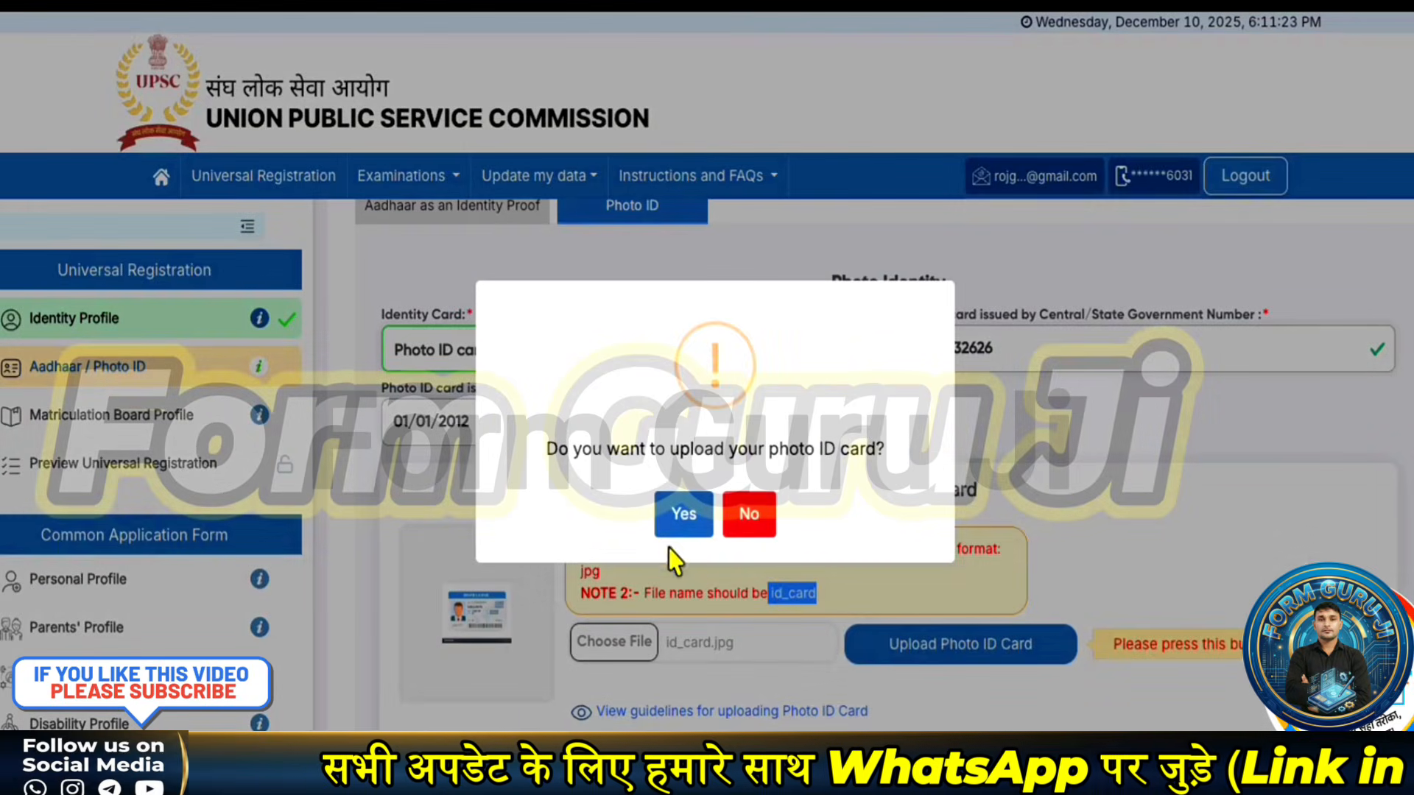
pyautogui.click(666, 517)
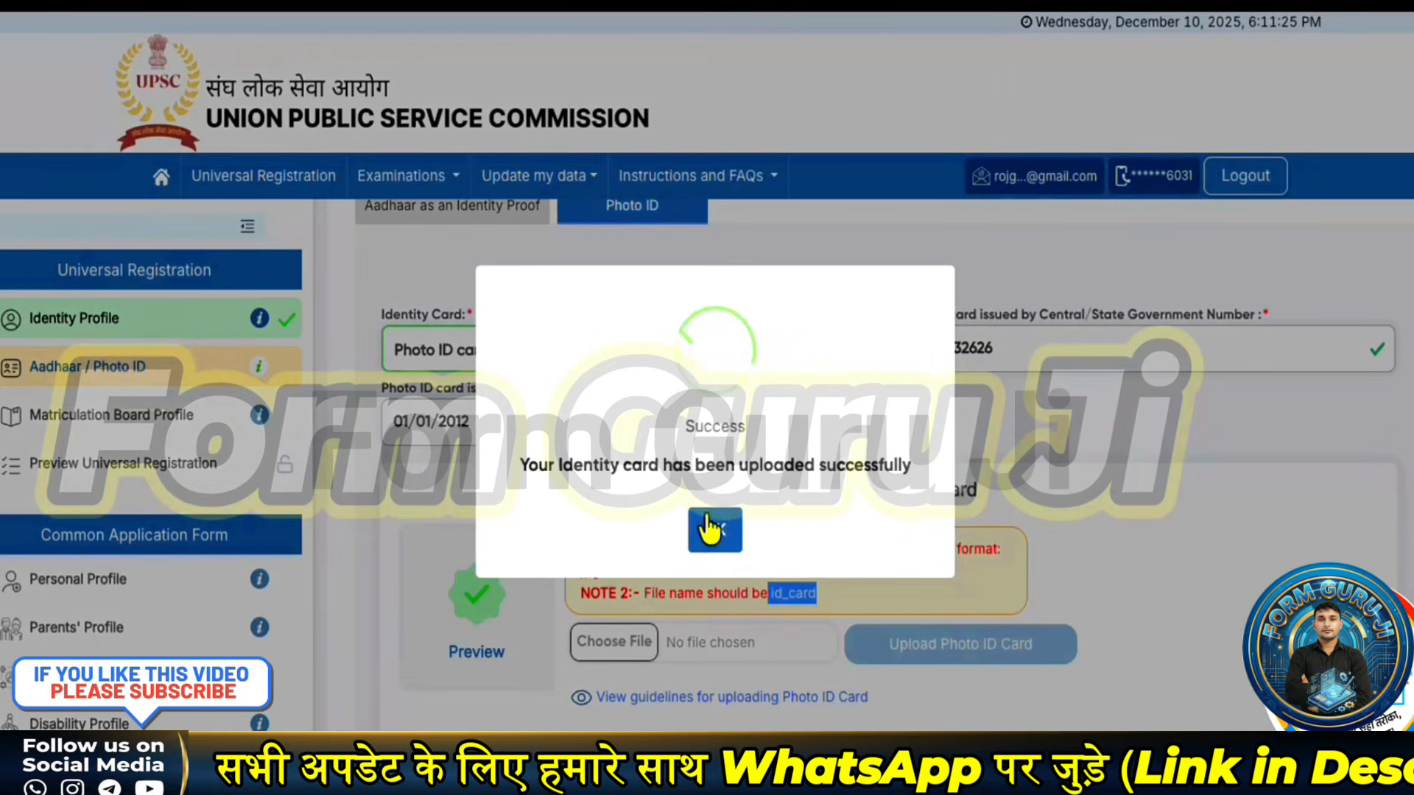
pyautogui.click(707, 529)
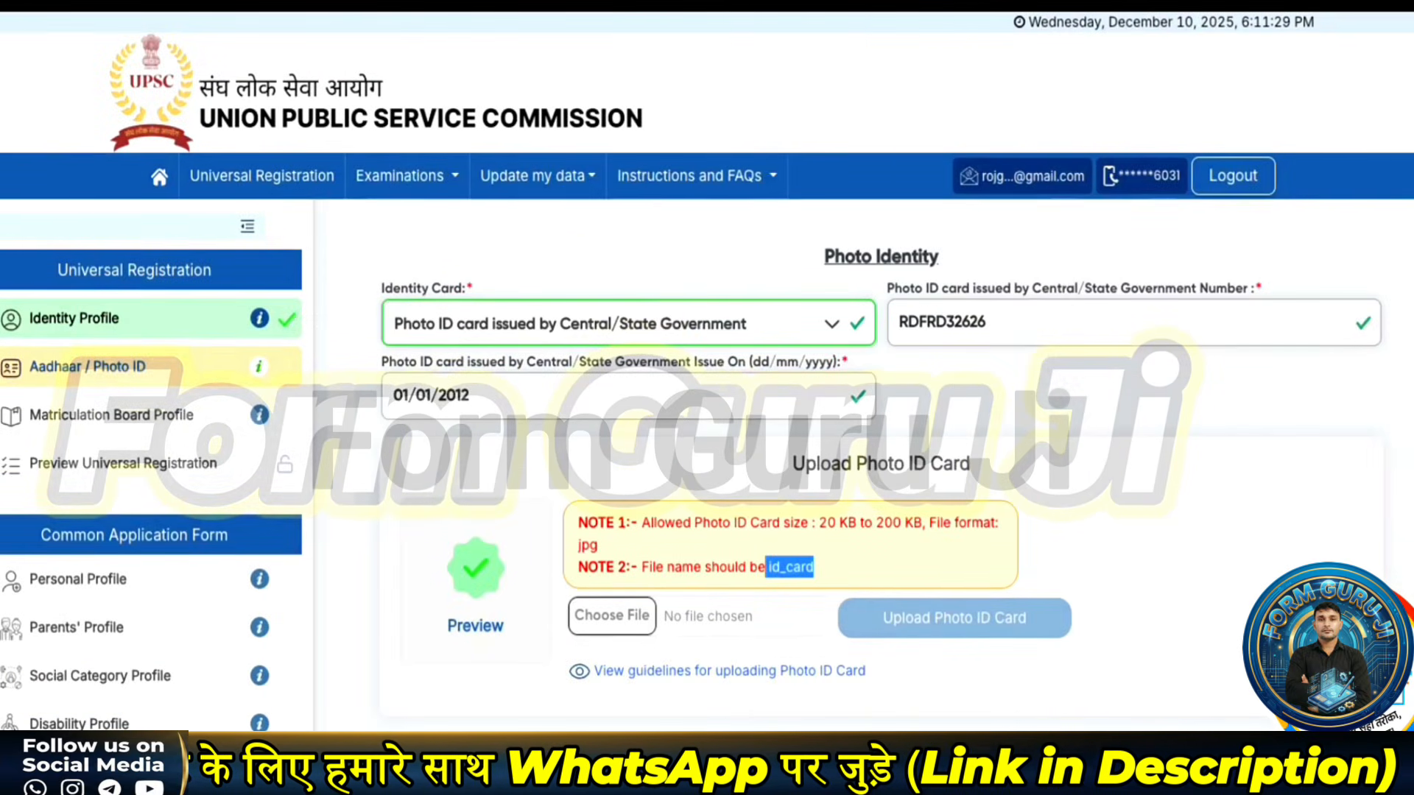
pyautogui.click(873, 758)
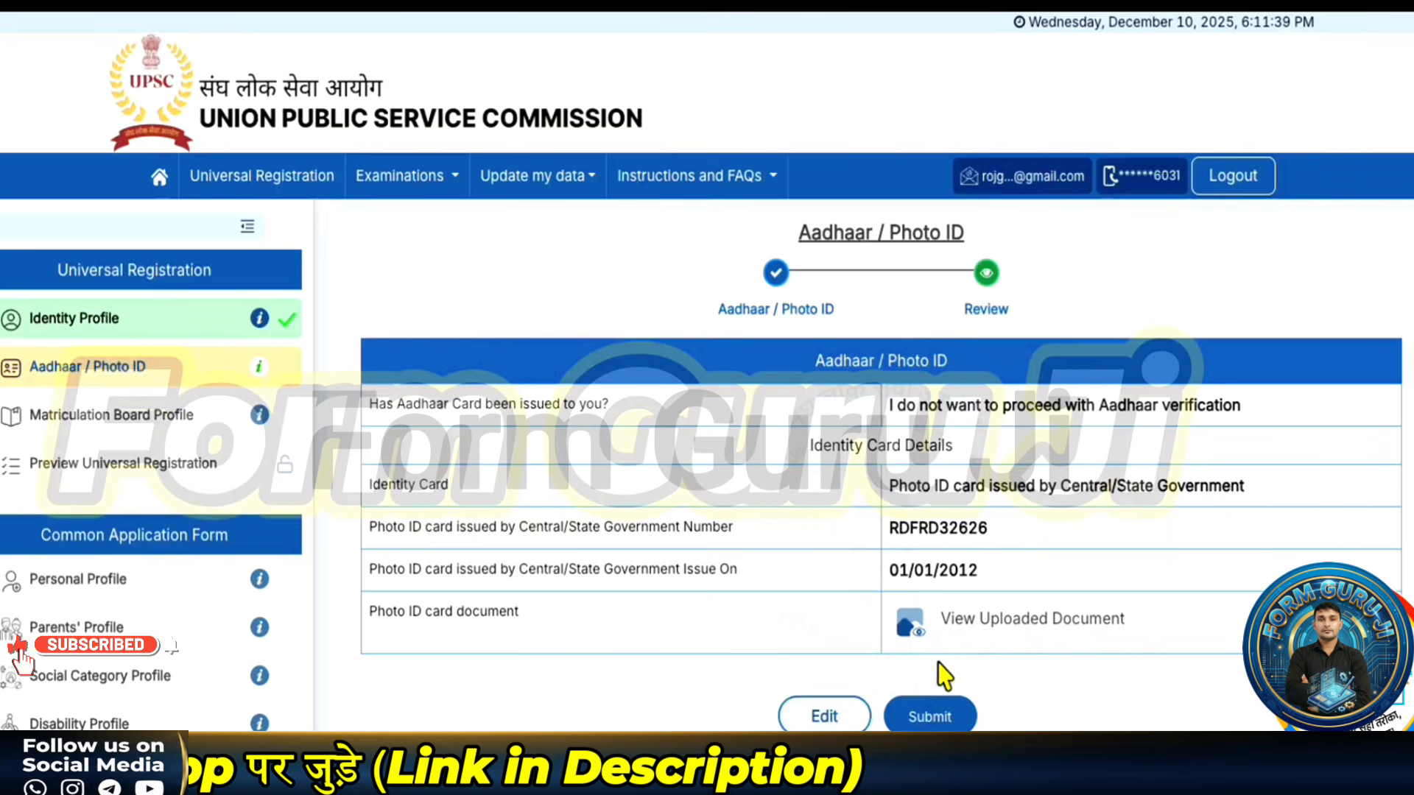
# - Submit the Aadhaar / Photo ID details, confirming each prompt and dismissing the success and information notices
pyautogui.click(931, 718)
pyautogui.click(680, 520)
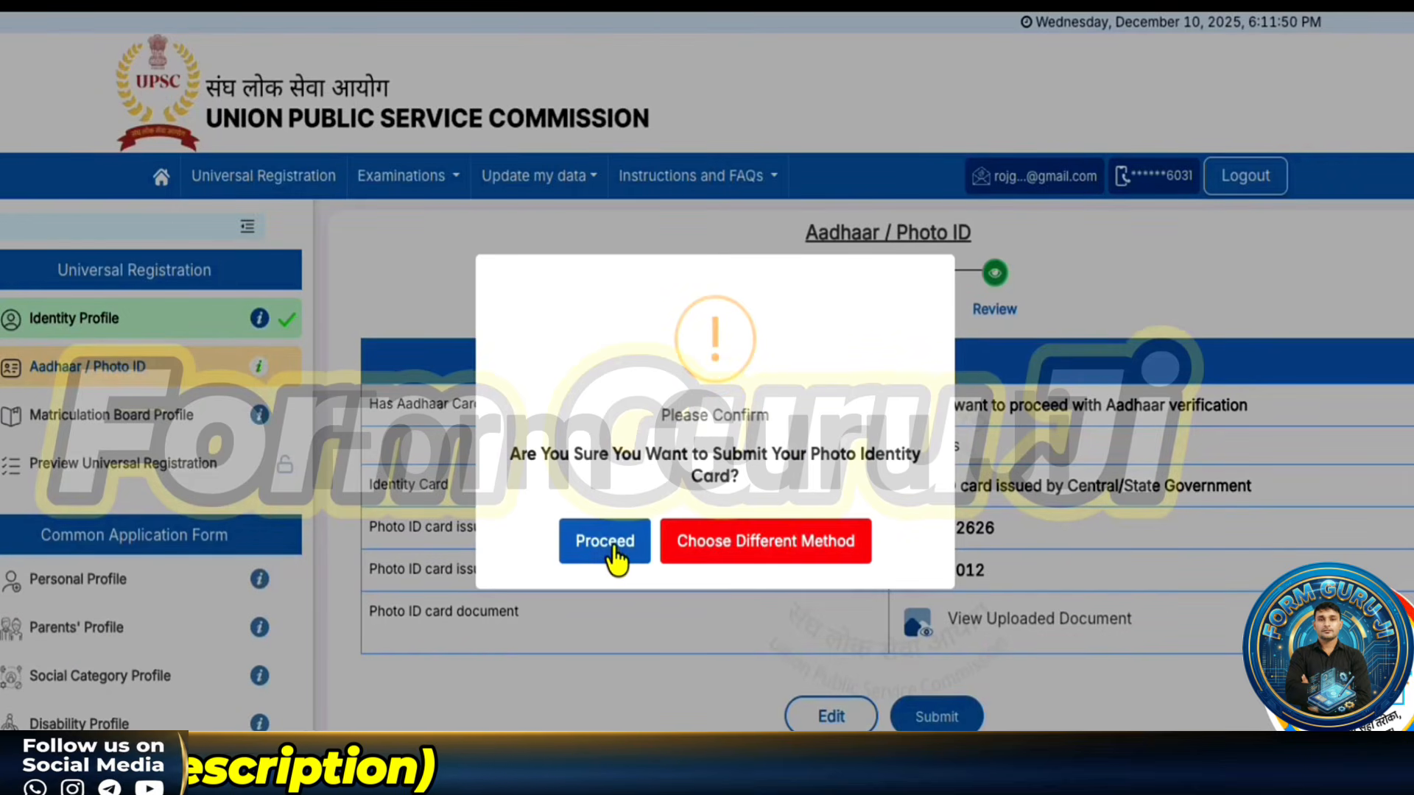
pyautogui.click(615, 553)
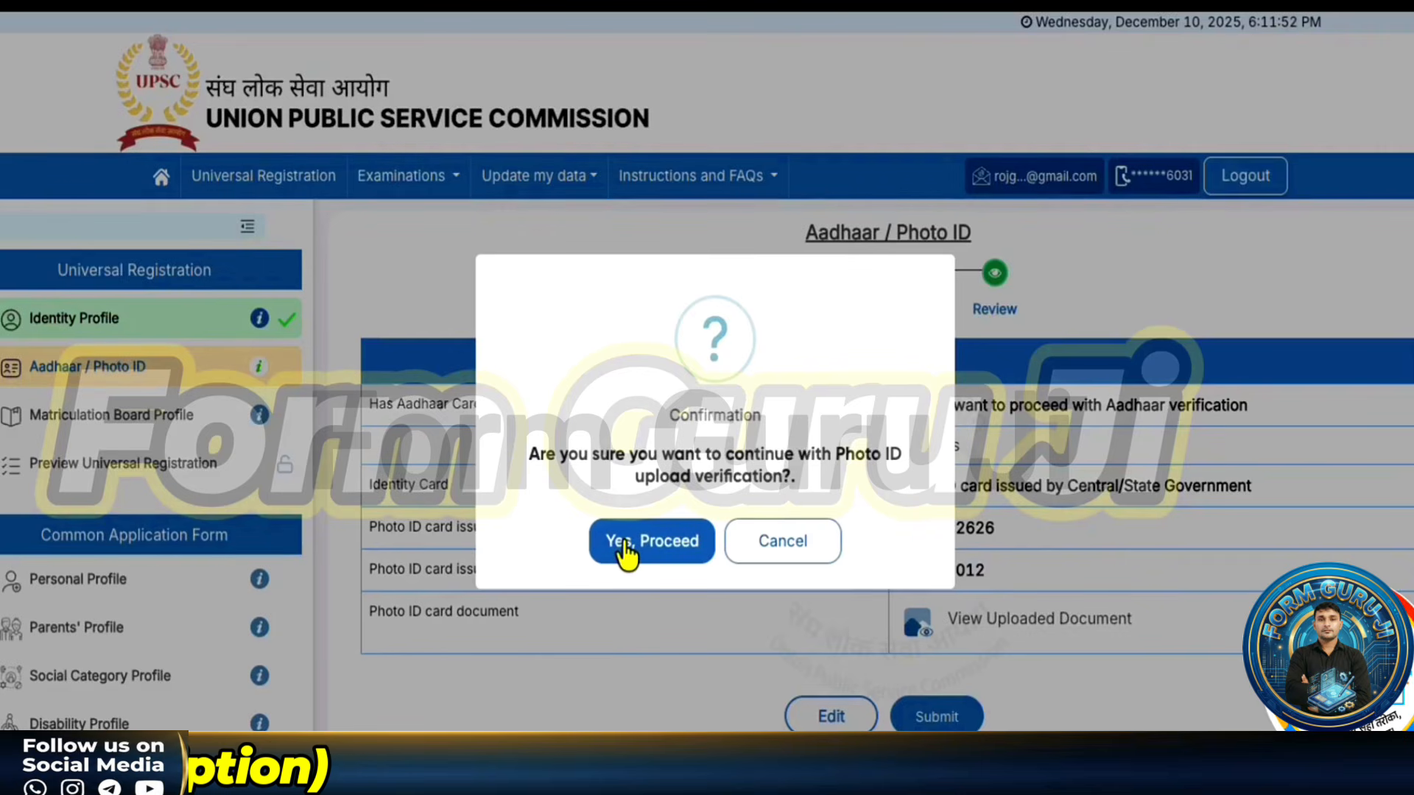
pyautogui.click(624, 544)
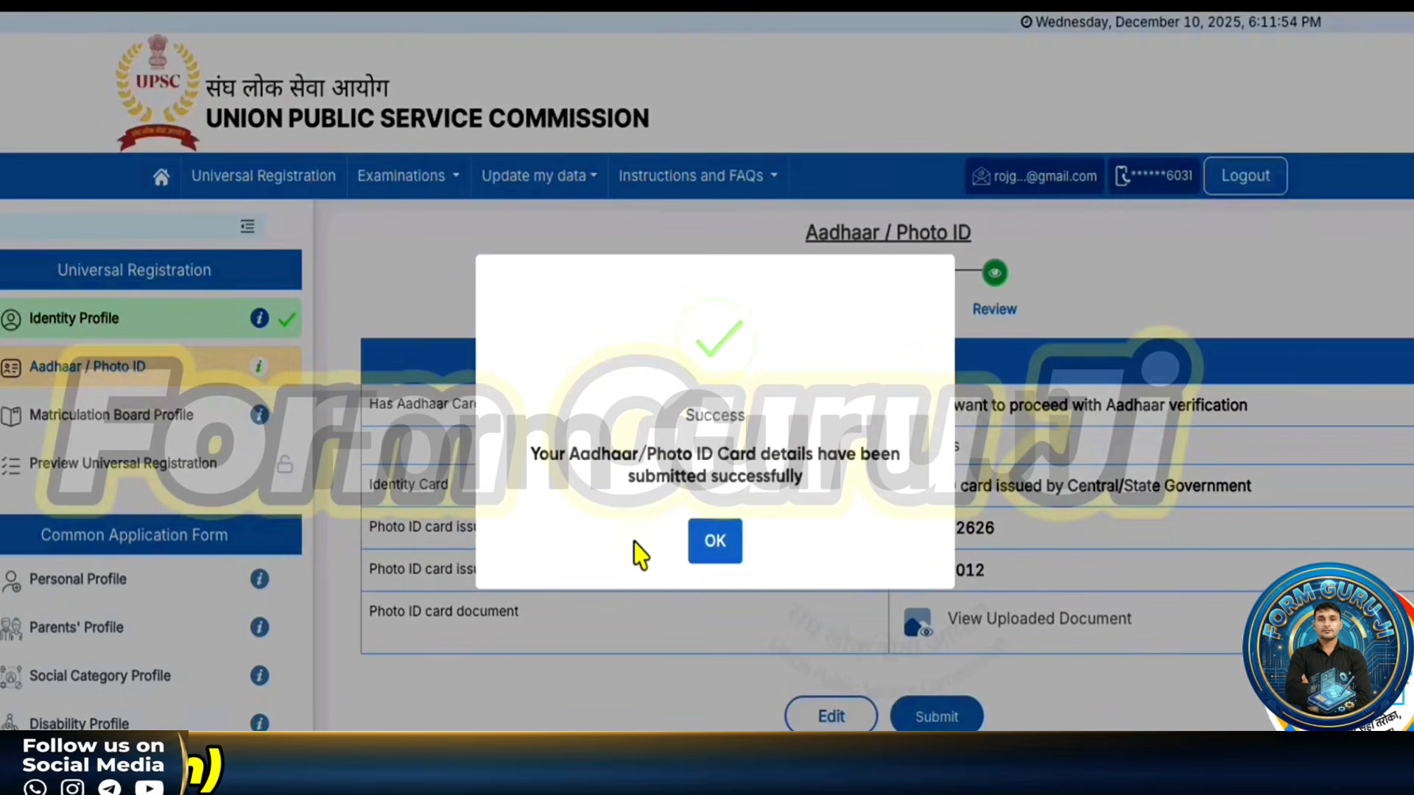
pyautogui.click(715, 543)
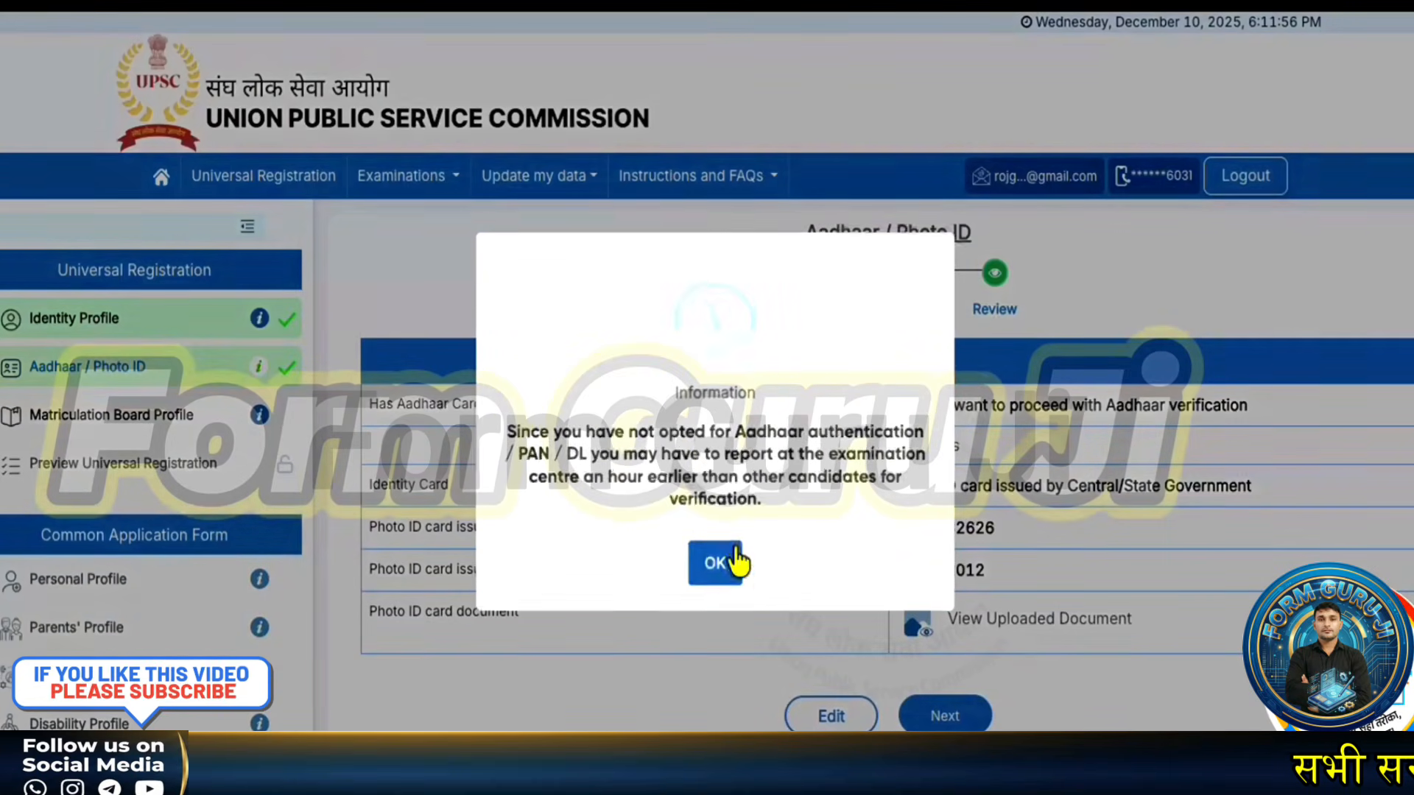
pyautogui.click(714, 565)
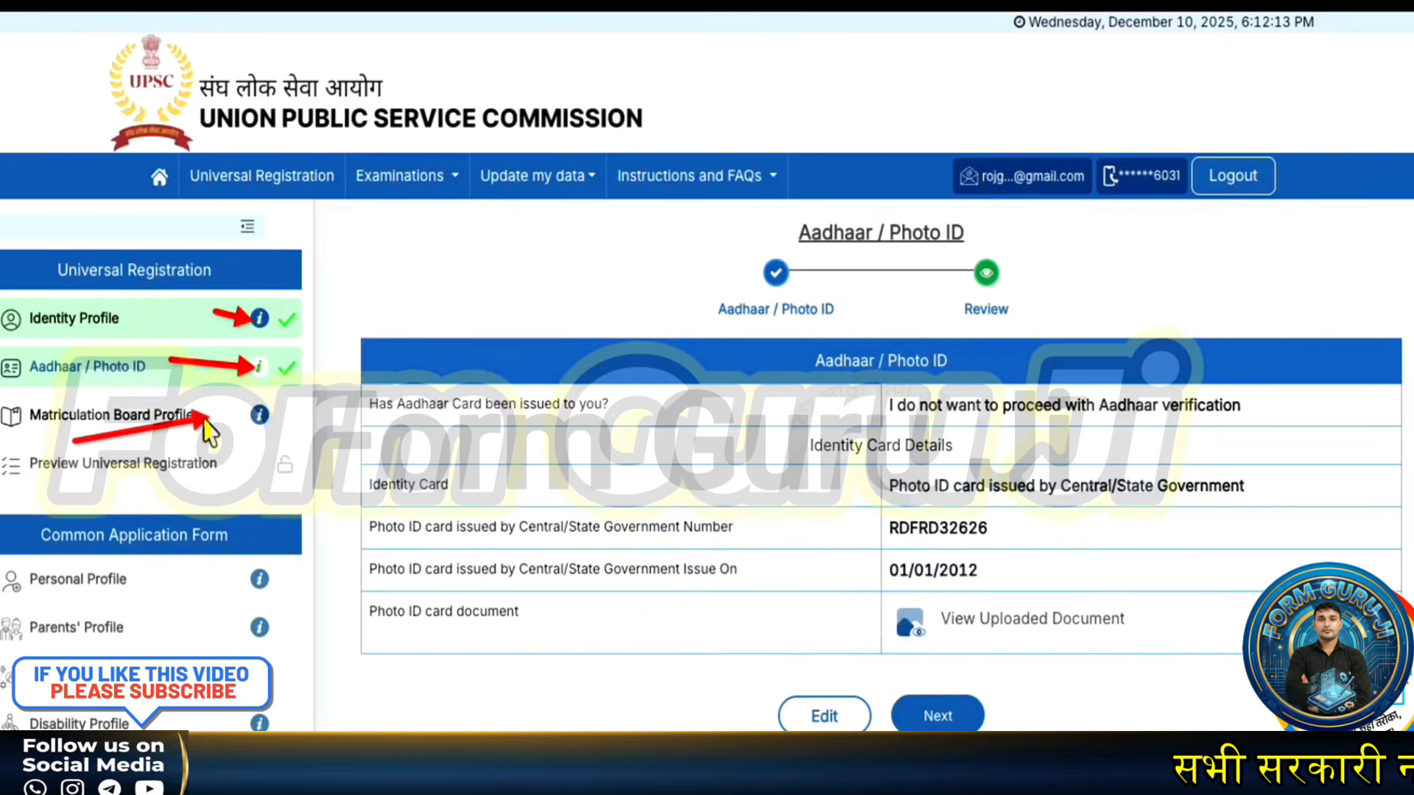
# - Move to the Matriculation Board Profile and mark the 10th class as passed in India, Haryana
pyautogui.click(916, 692)
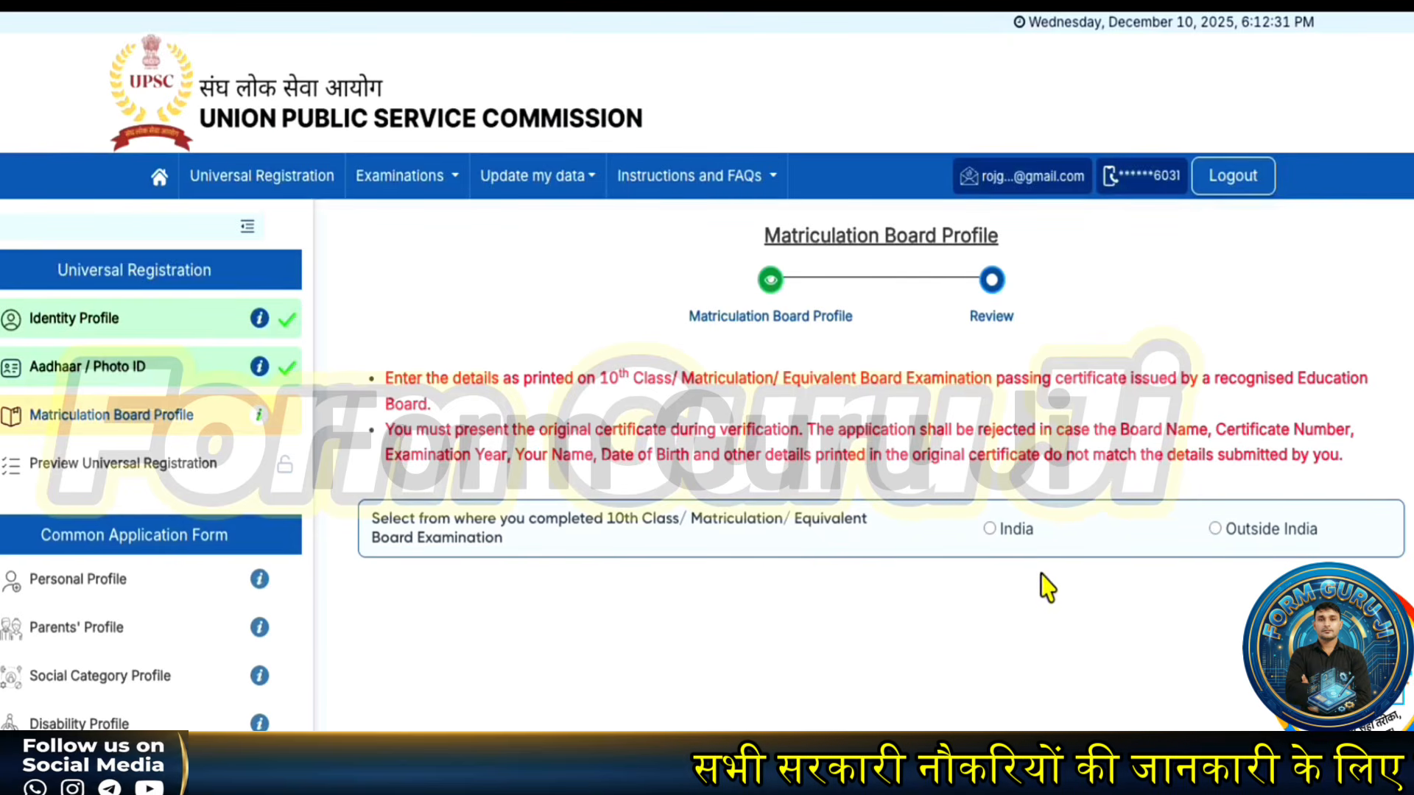
pyautogui.click(989, 529)
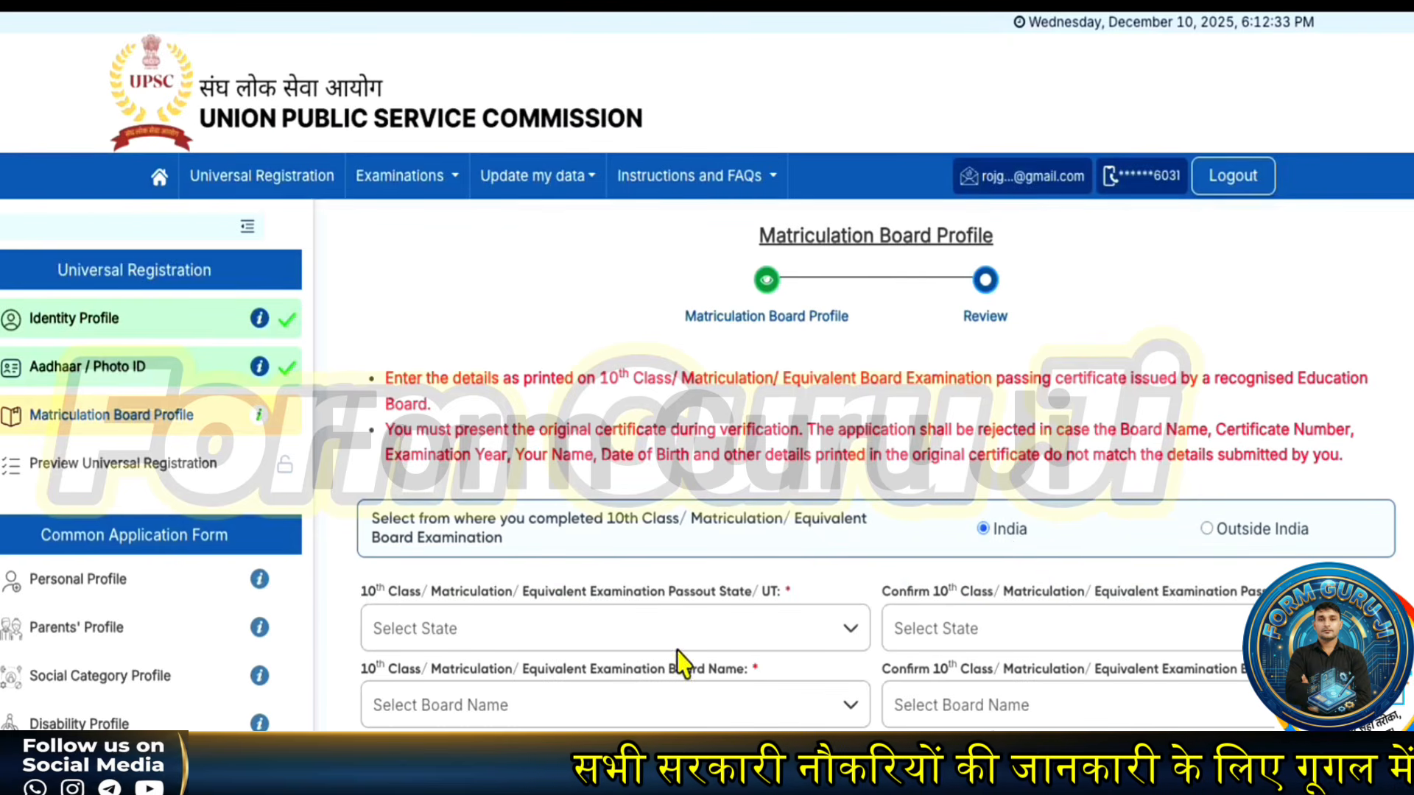
pyautogui.scroll(-1, 589, 663)
pyautogui.scroll(-1, 572, 662)
pyautogui.click(556, 479)
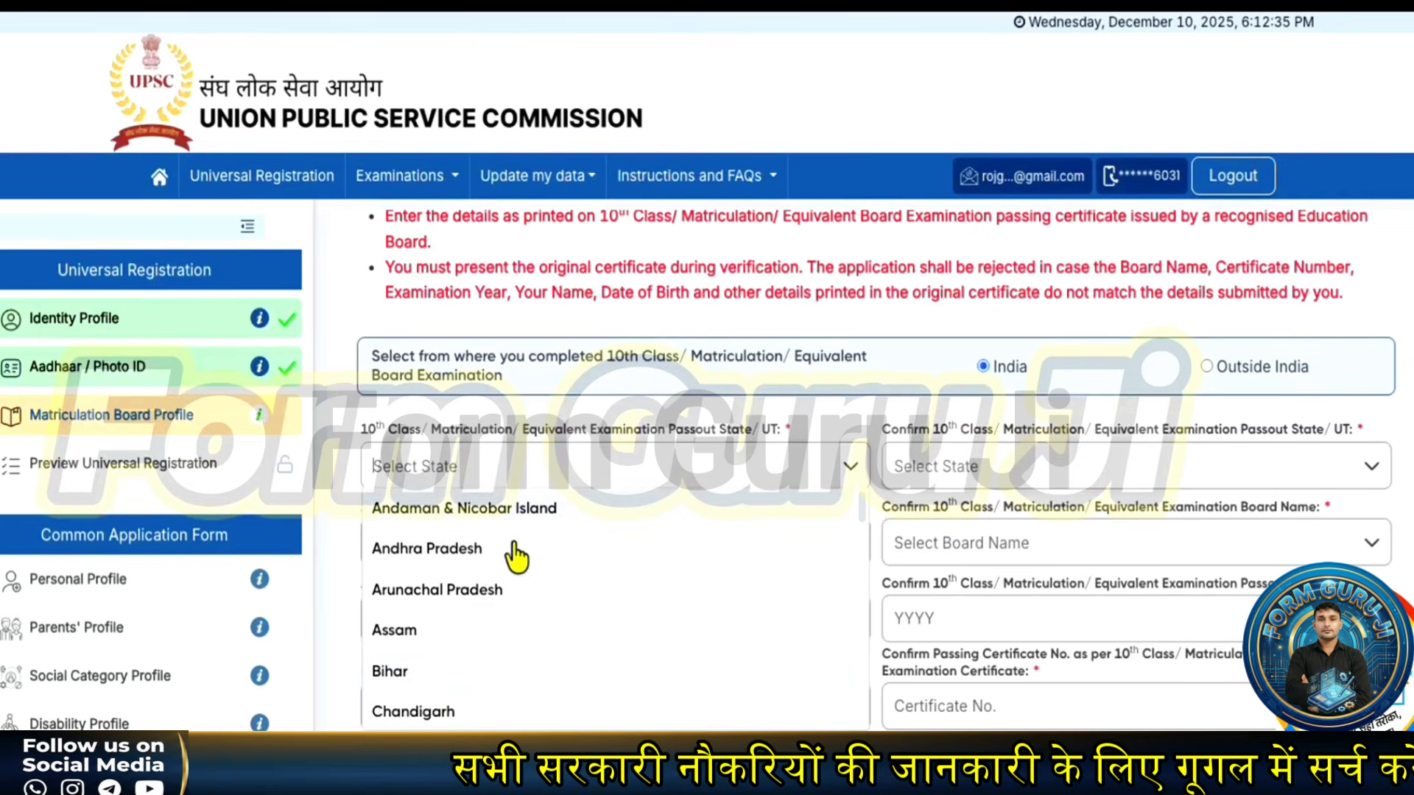
pyautogui.scroll(-3, 425, 689)
pyautogui.scroll(-3, 424, 689)
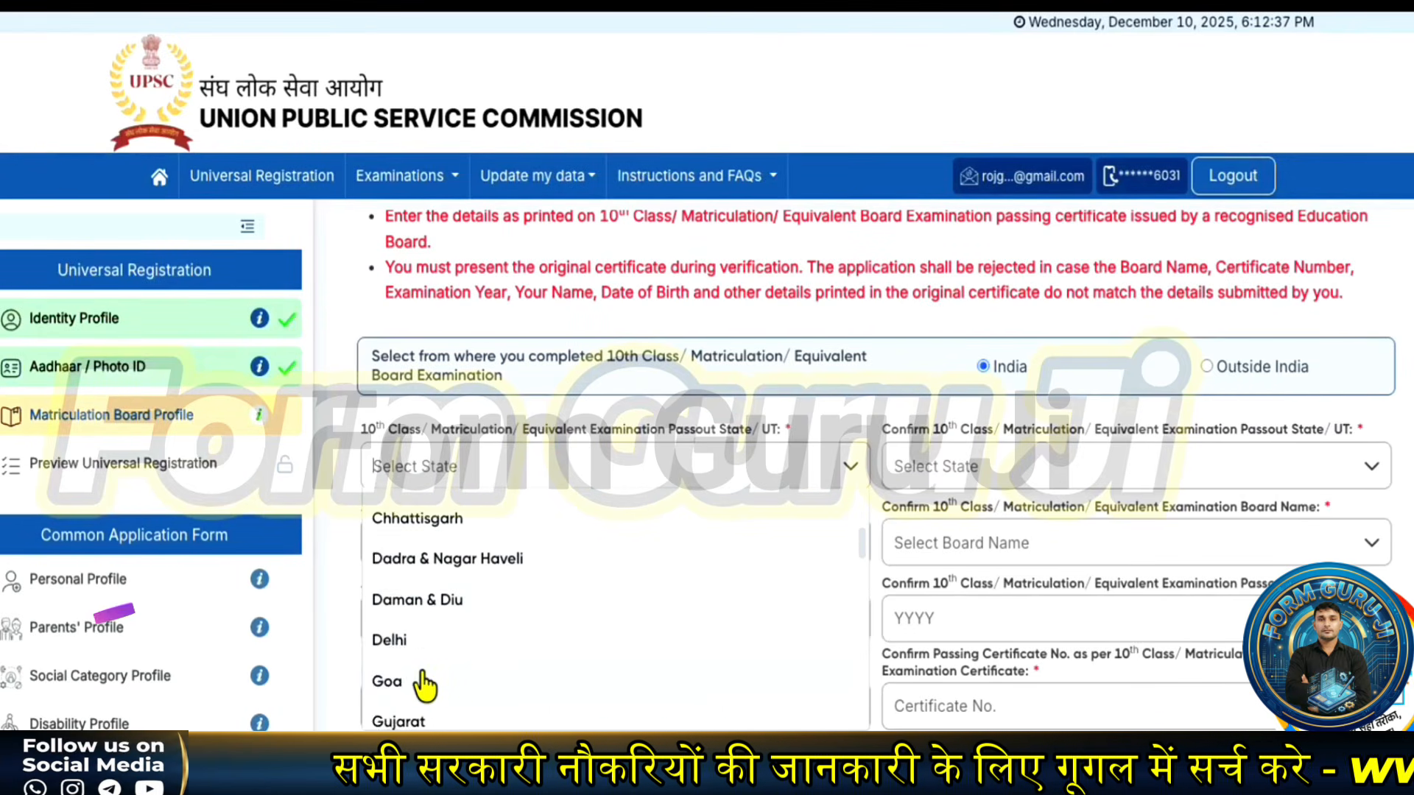
pyautogui.click(450, 600)
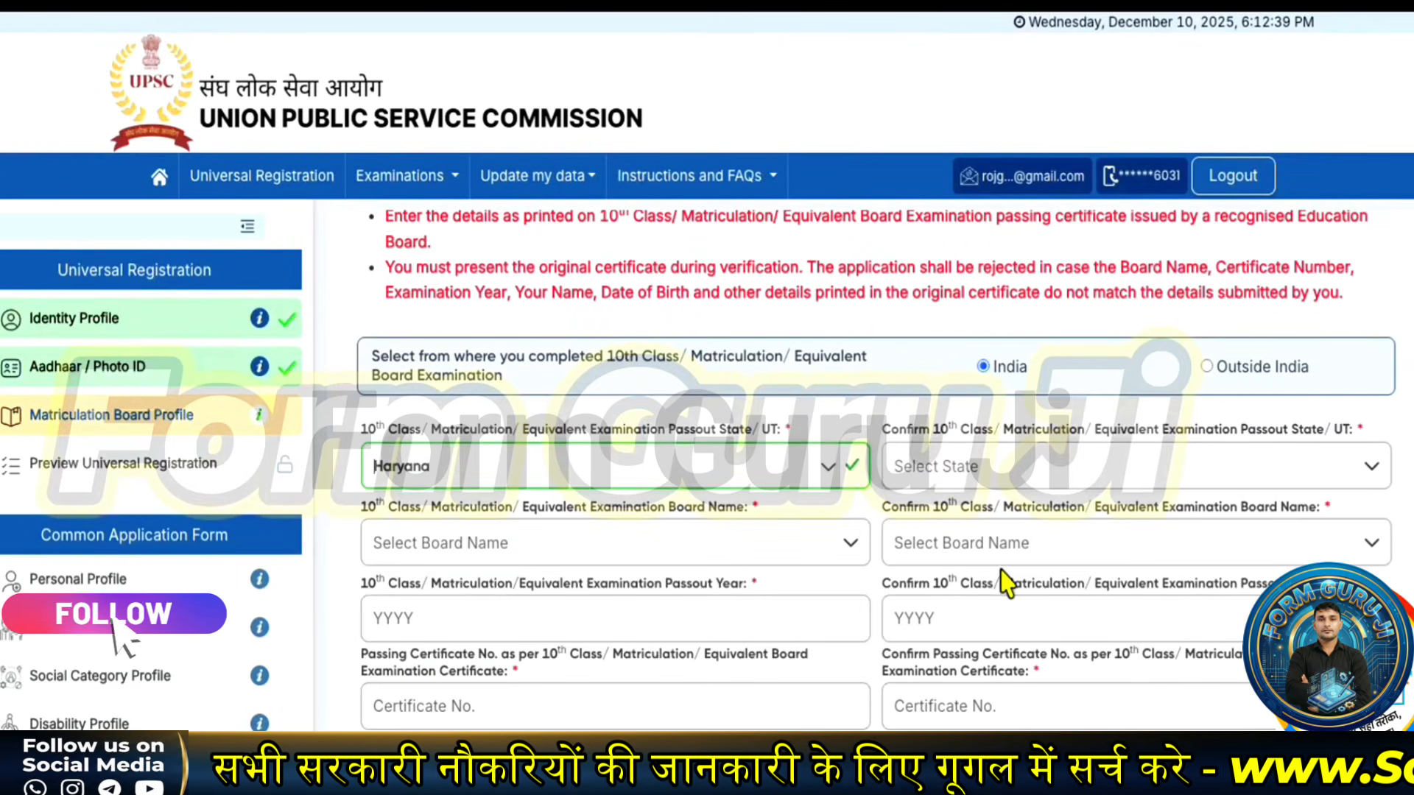
# - Confirm Haryana in the second state field and choose Haryana Board of School Education as board
pyautogui.click(1004, 475)
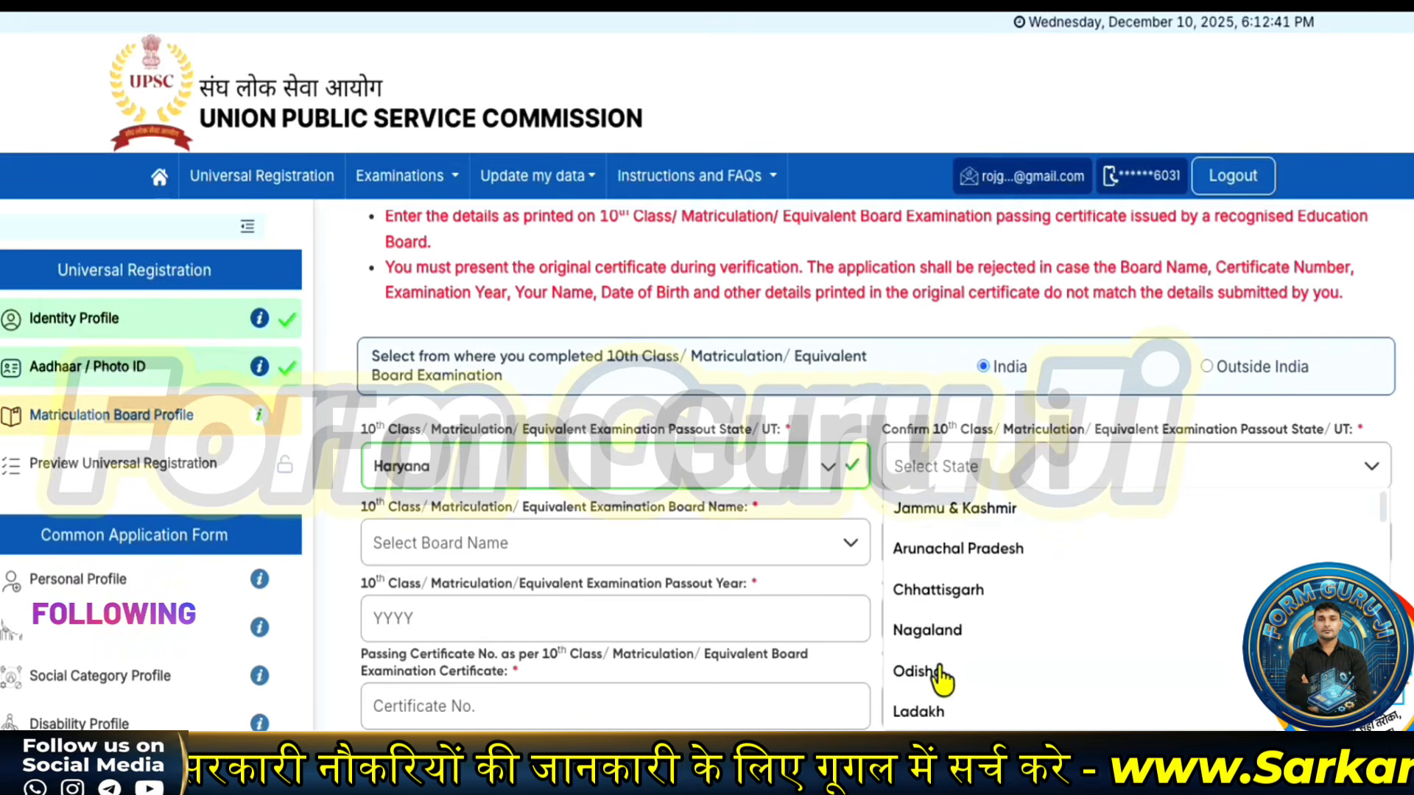
pyautogui.scroll(-3, 958, 688)
pyautogui.scroll(-2, 950, 662)
pyautogui.scroll(3, 935, 648)
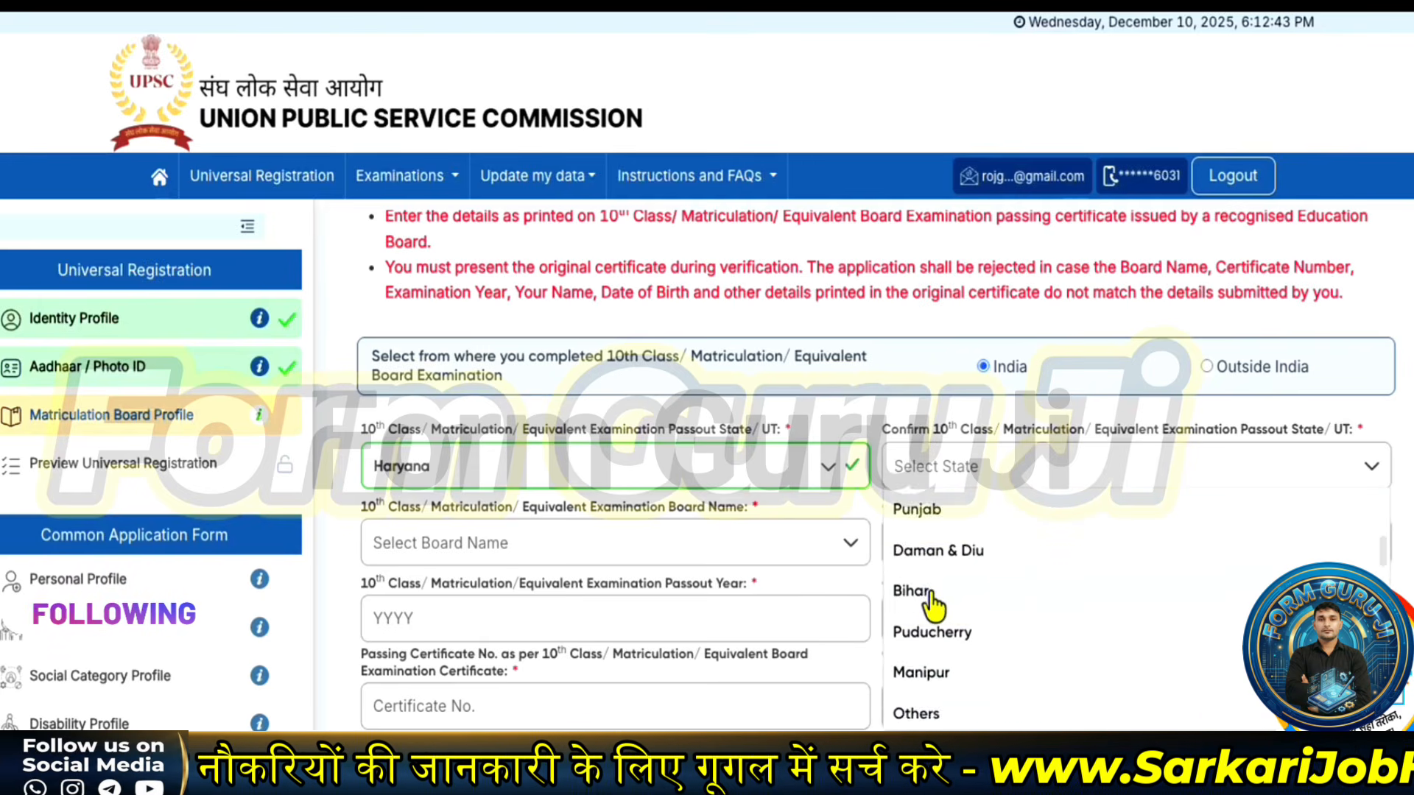
pyautogui.scroll(-5, 932, 606)
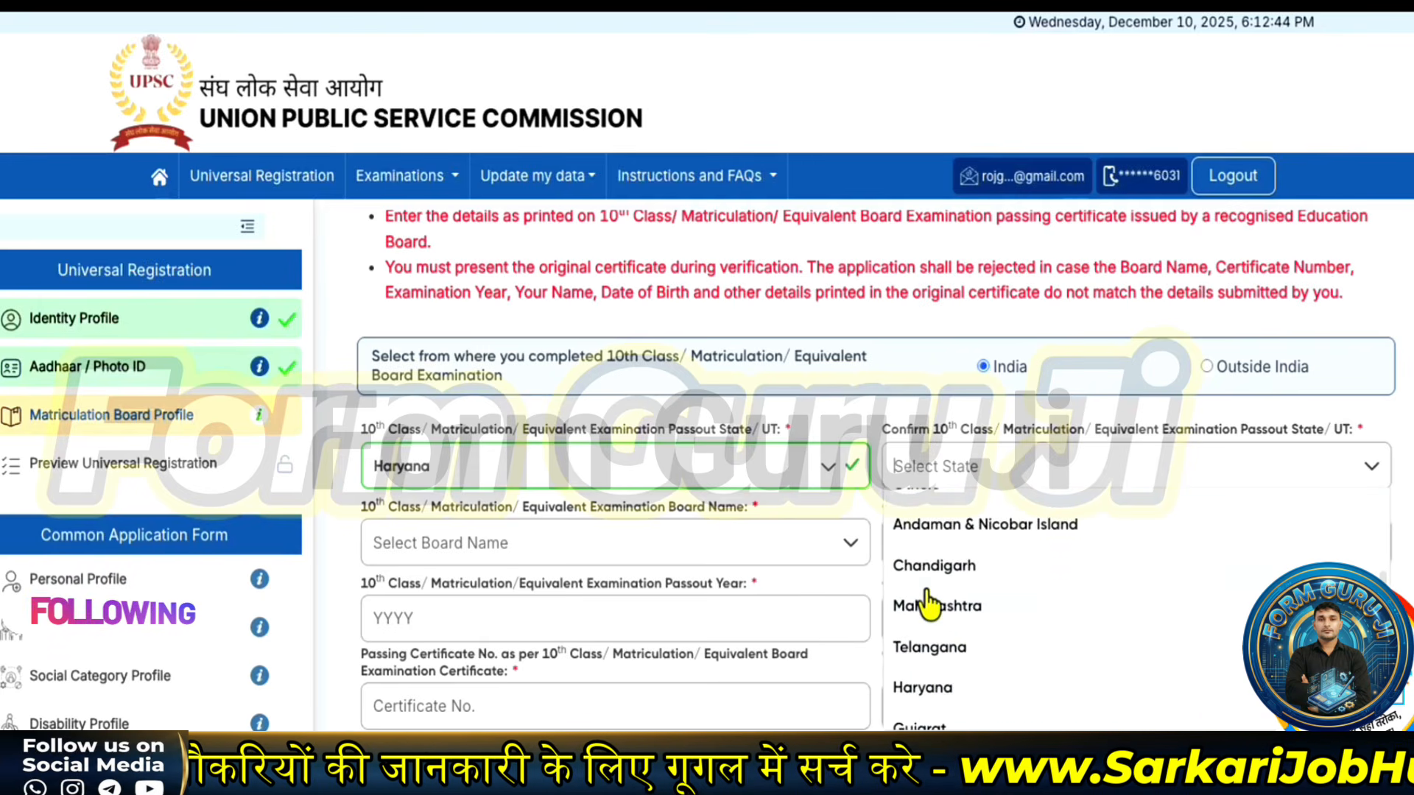
pyautogui.click(922, 685)
pyautogui.click(534, 549)
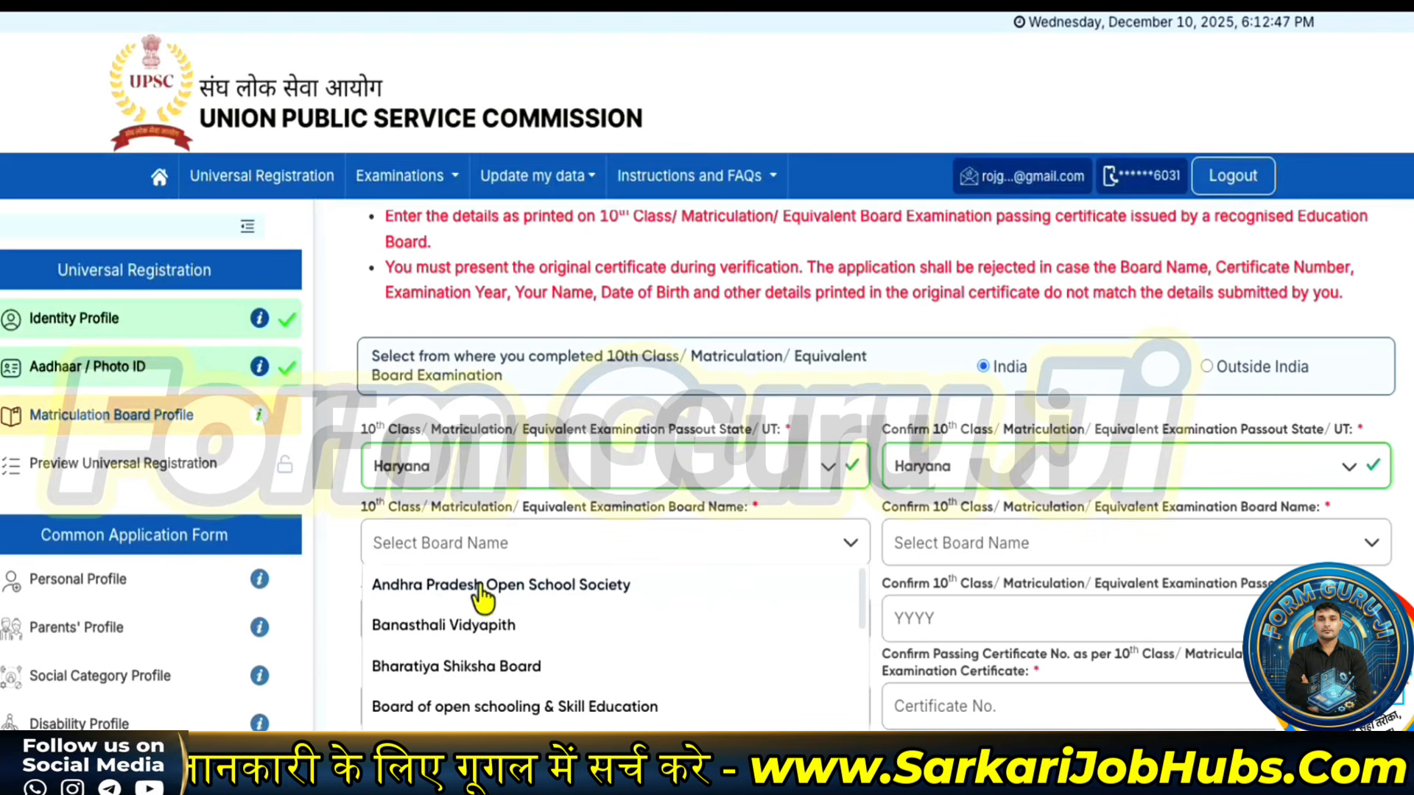
pyautogui.scroll(-4, 471, 633)
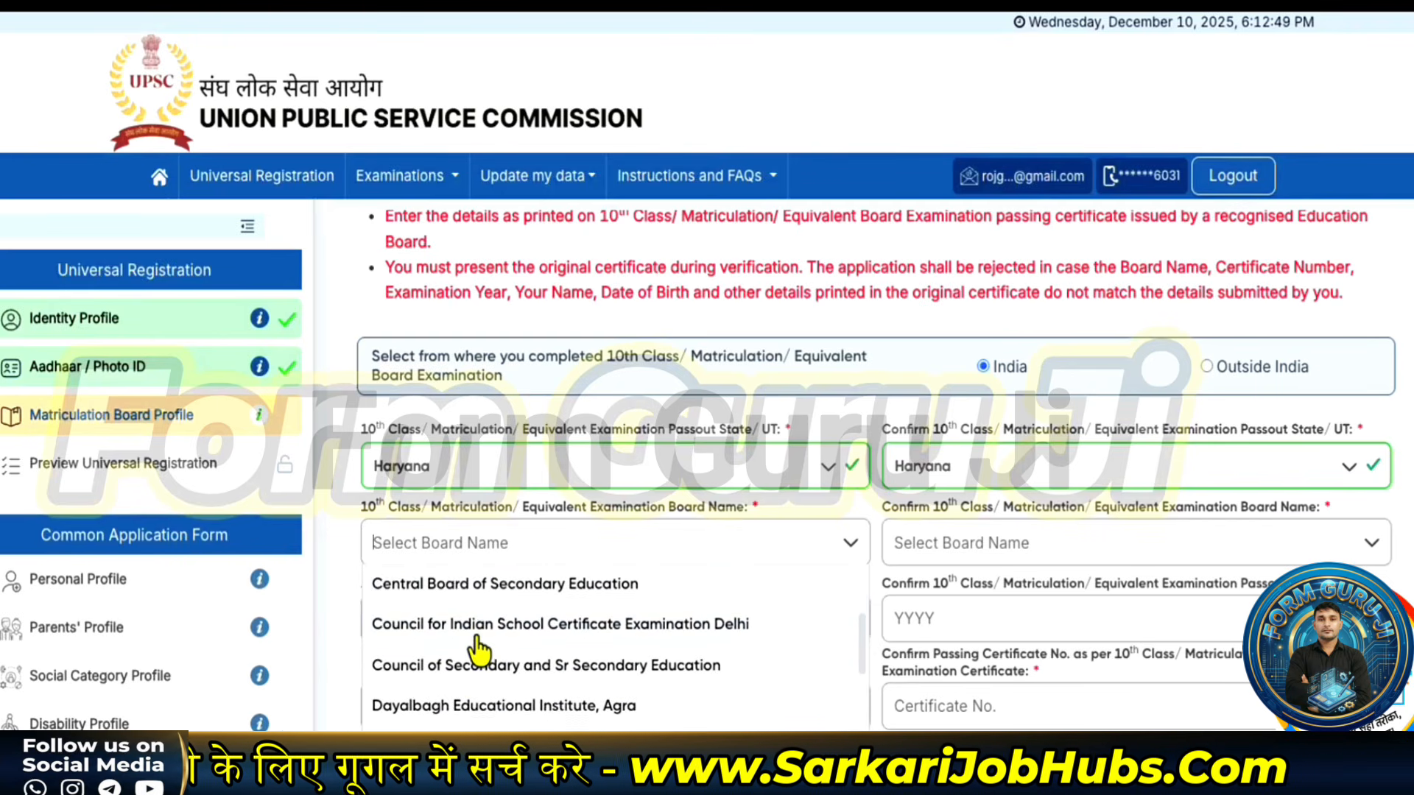
pyautogui.scroll(-3, 477, 648)
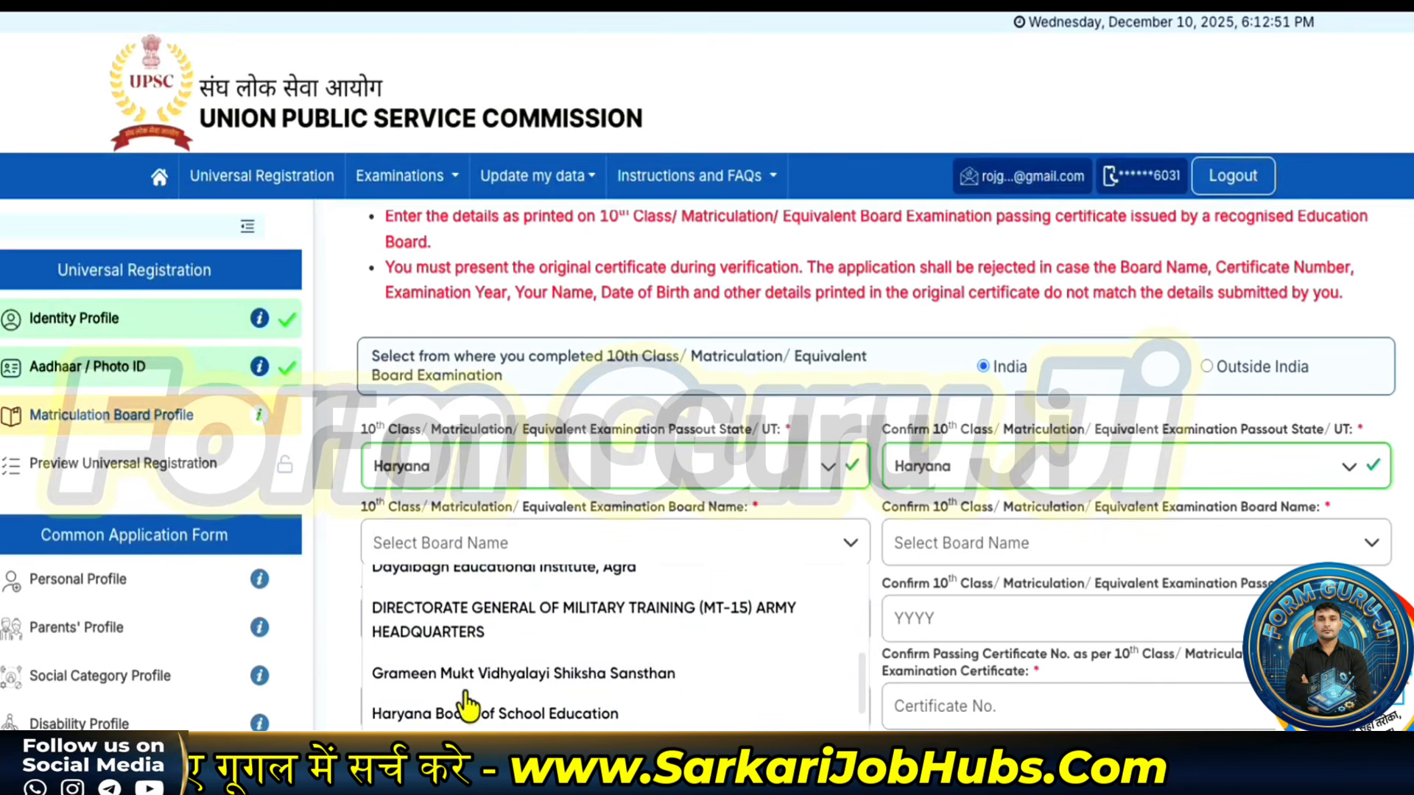
pyautogui.click(456, 713)
pyautogui.scroll(-2, 515, 637)
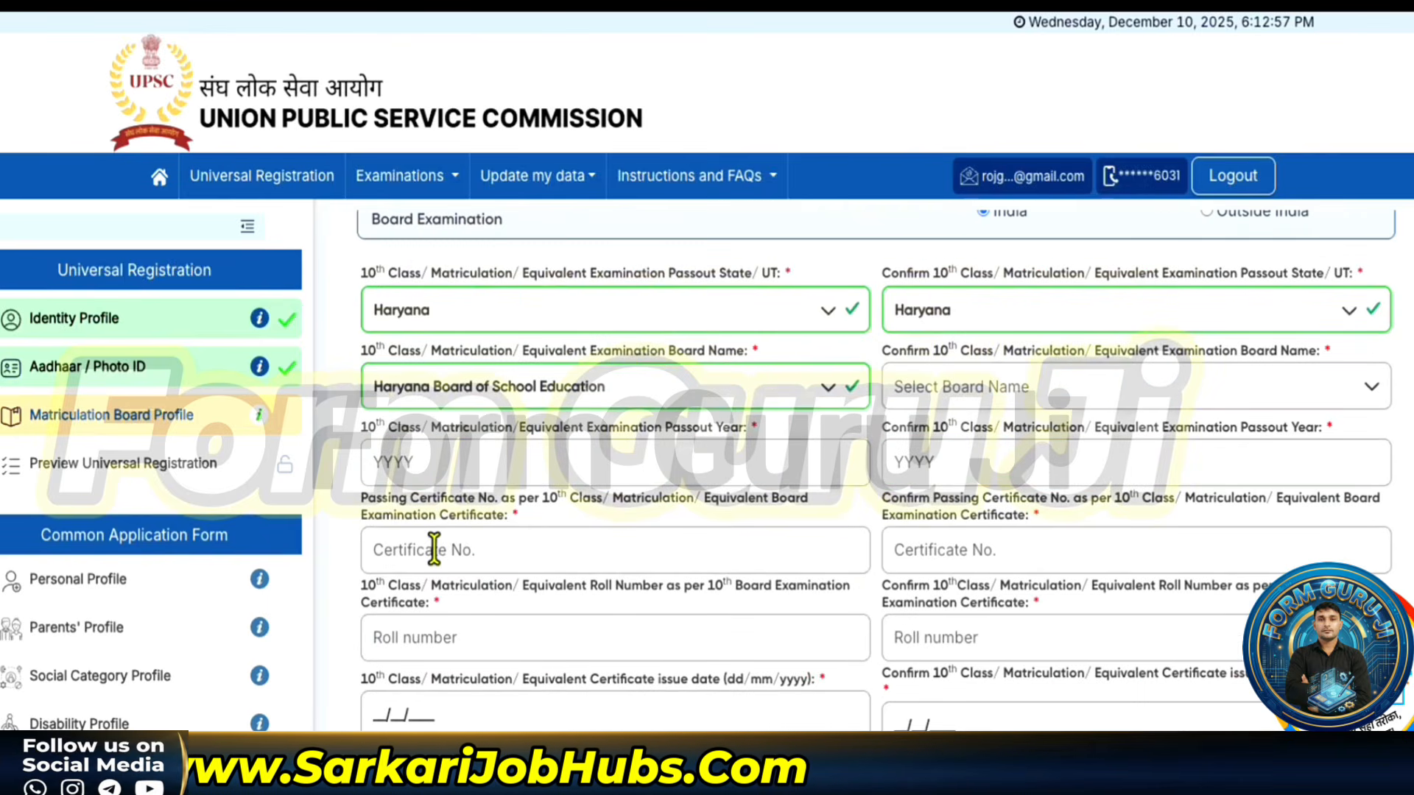
# - Choose Percentage(%) Marks as the 10th class grade system and enter 80.00 marks
pyautogui.scroll(-3, 463, 340)
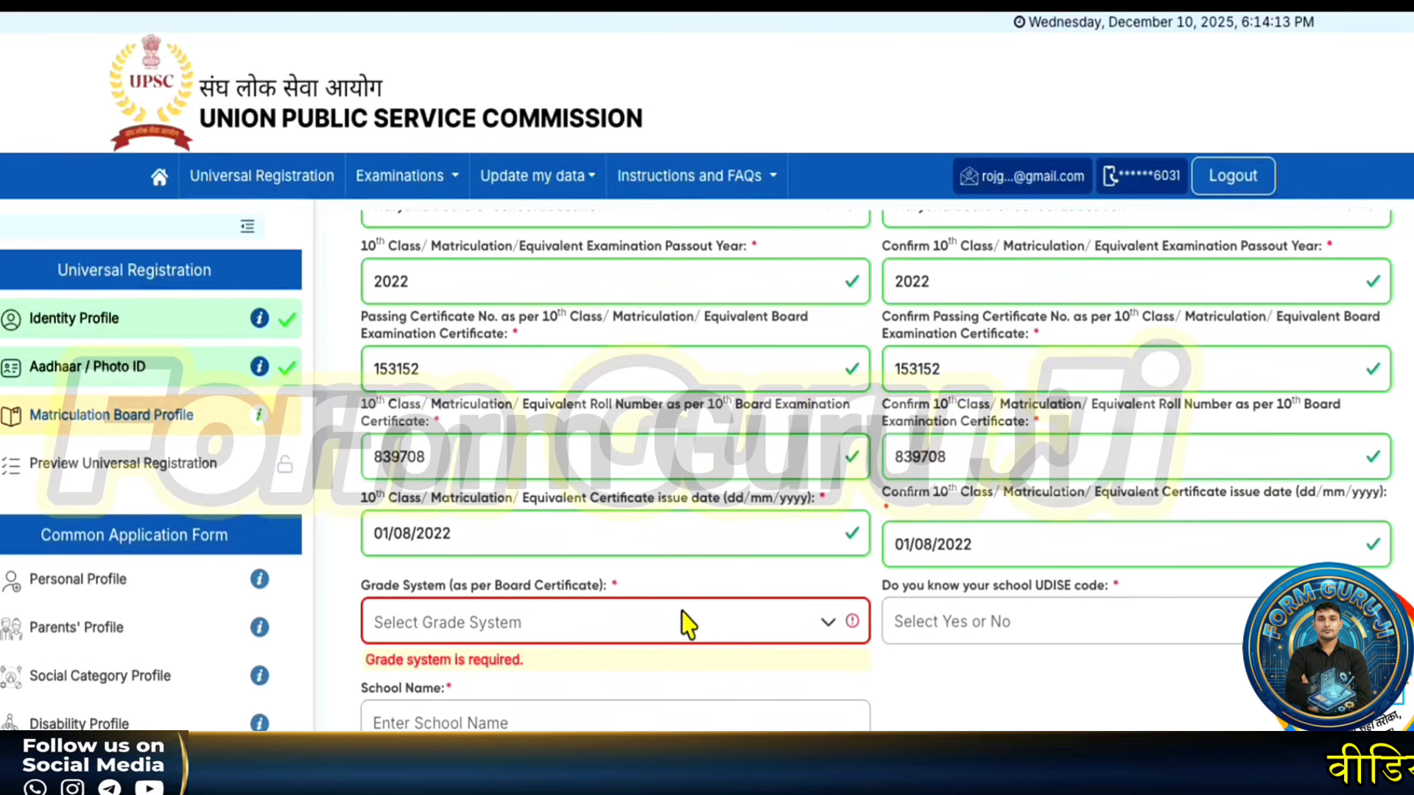
pyautogui.scroll(-1, 693, 637)
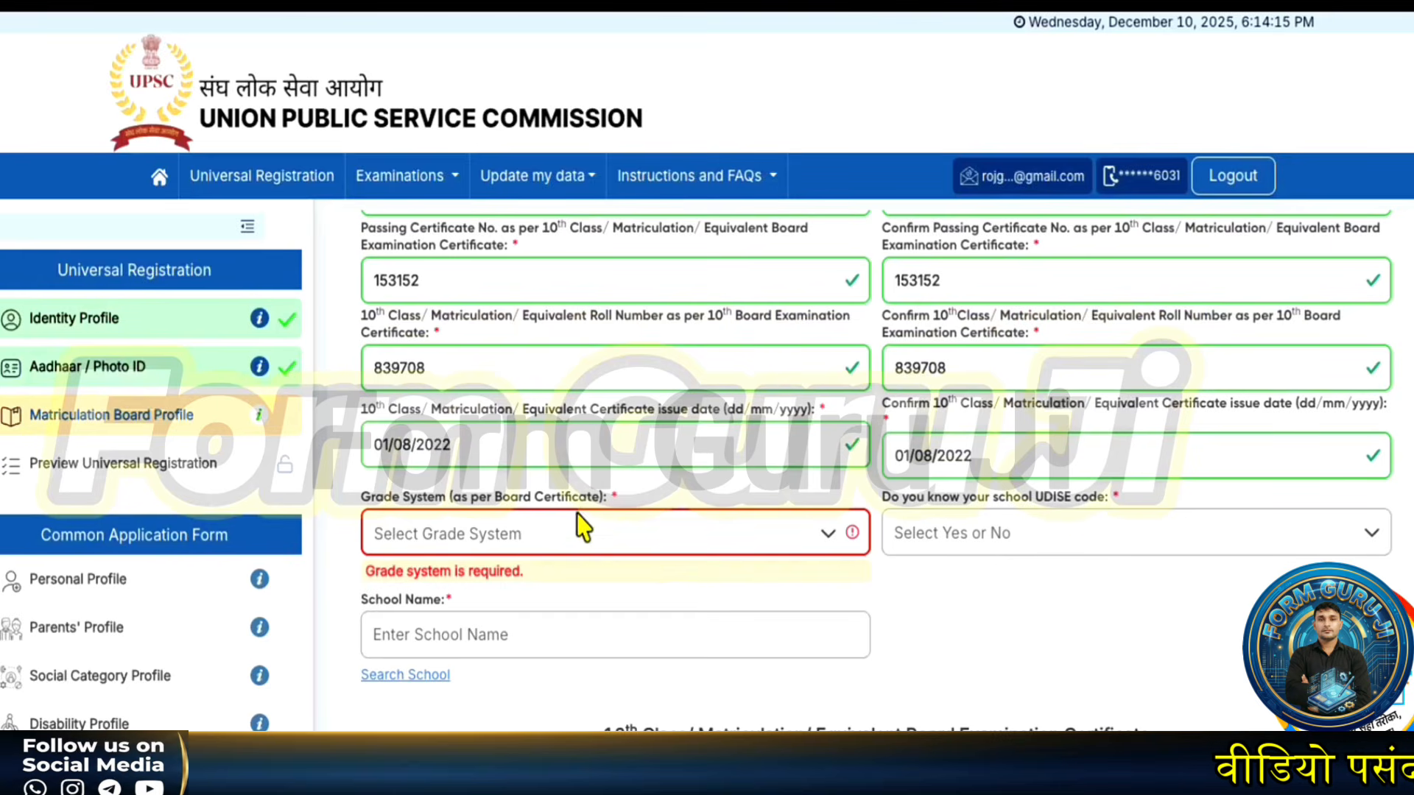
pyautogui.click(580, 534)
pyautogui.scroll(-1, 514, 633)
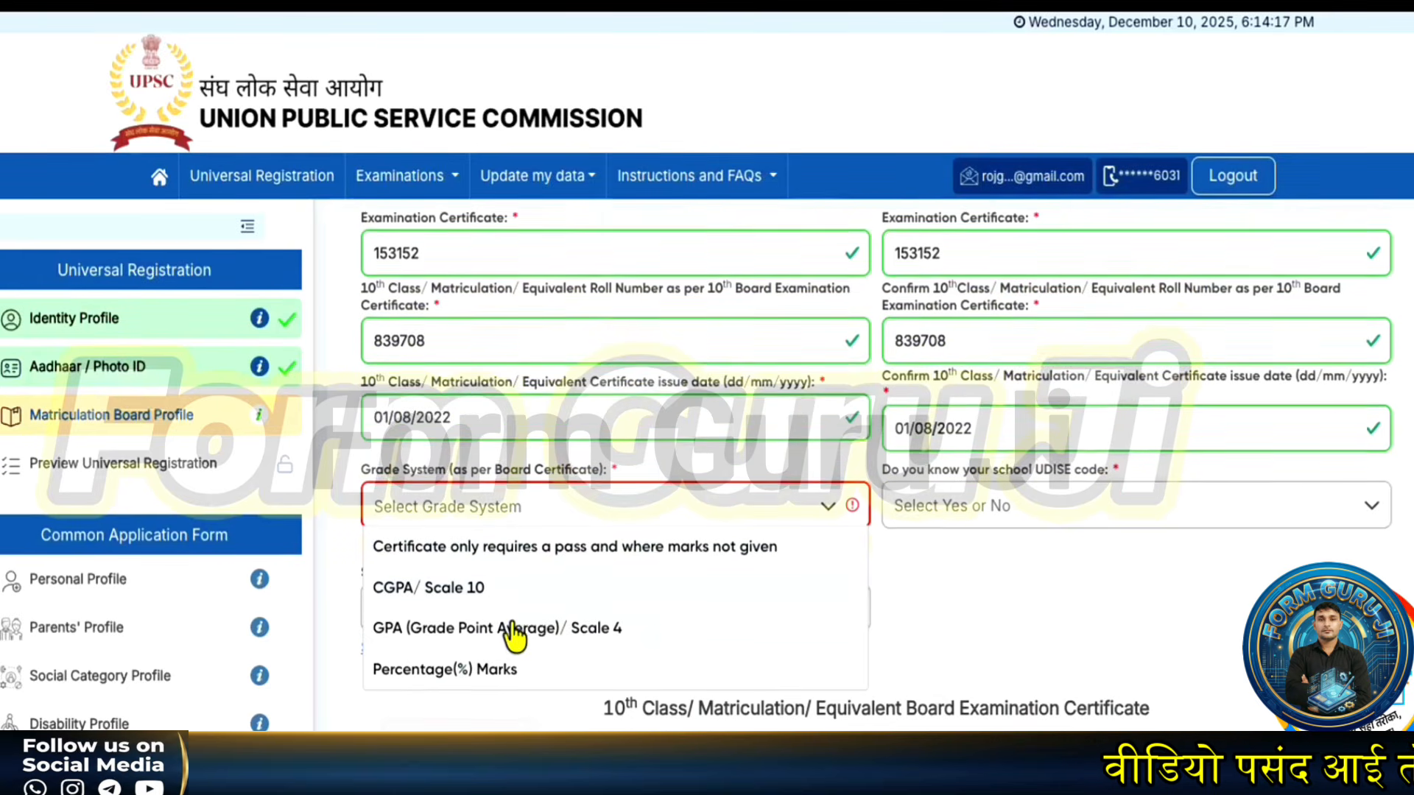
pyautogui.click(497, 667)
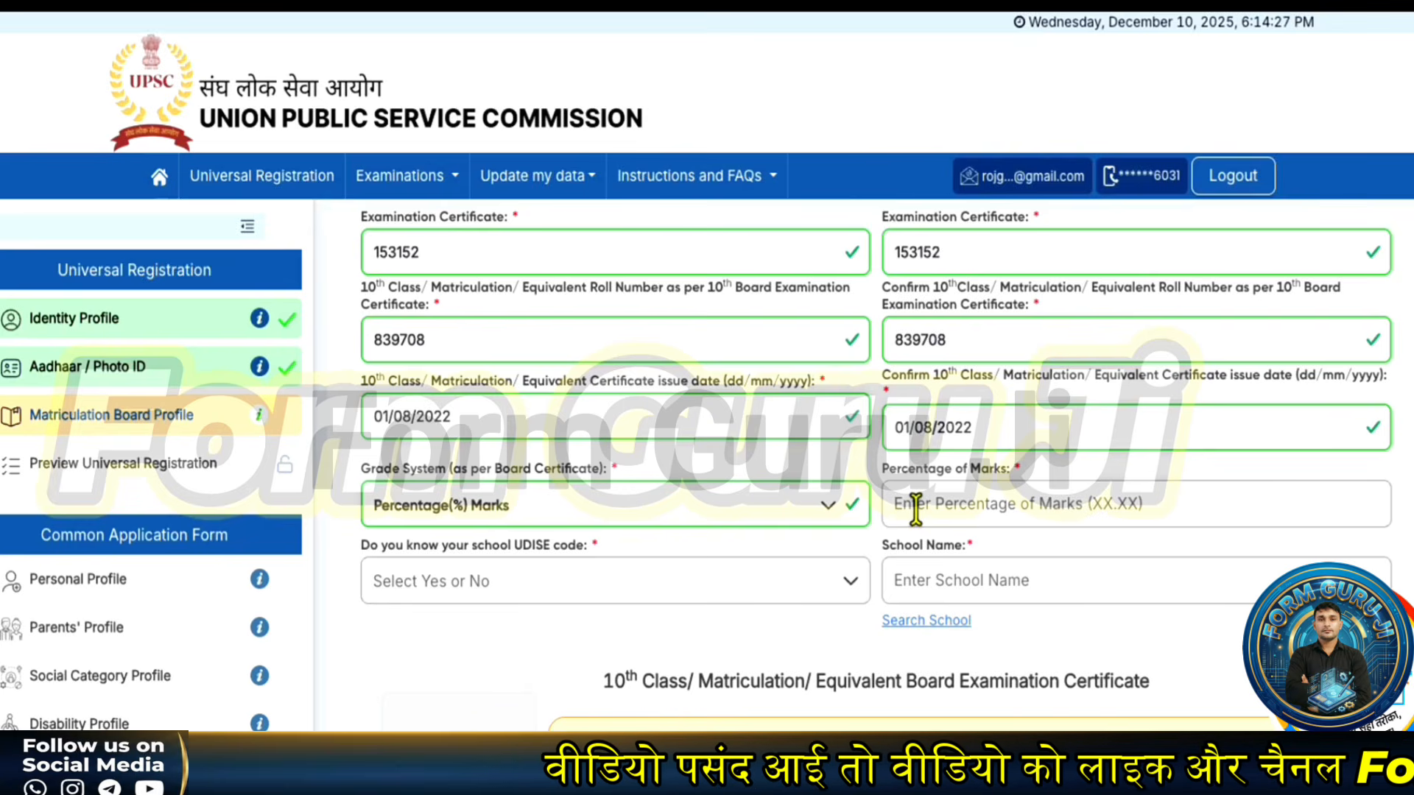
pyautogui.write('80.00')
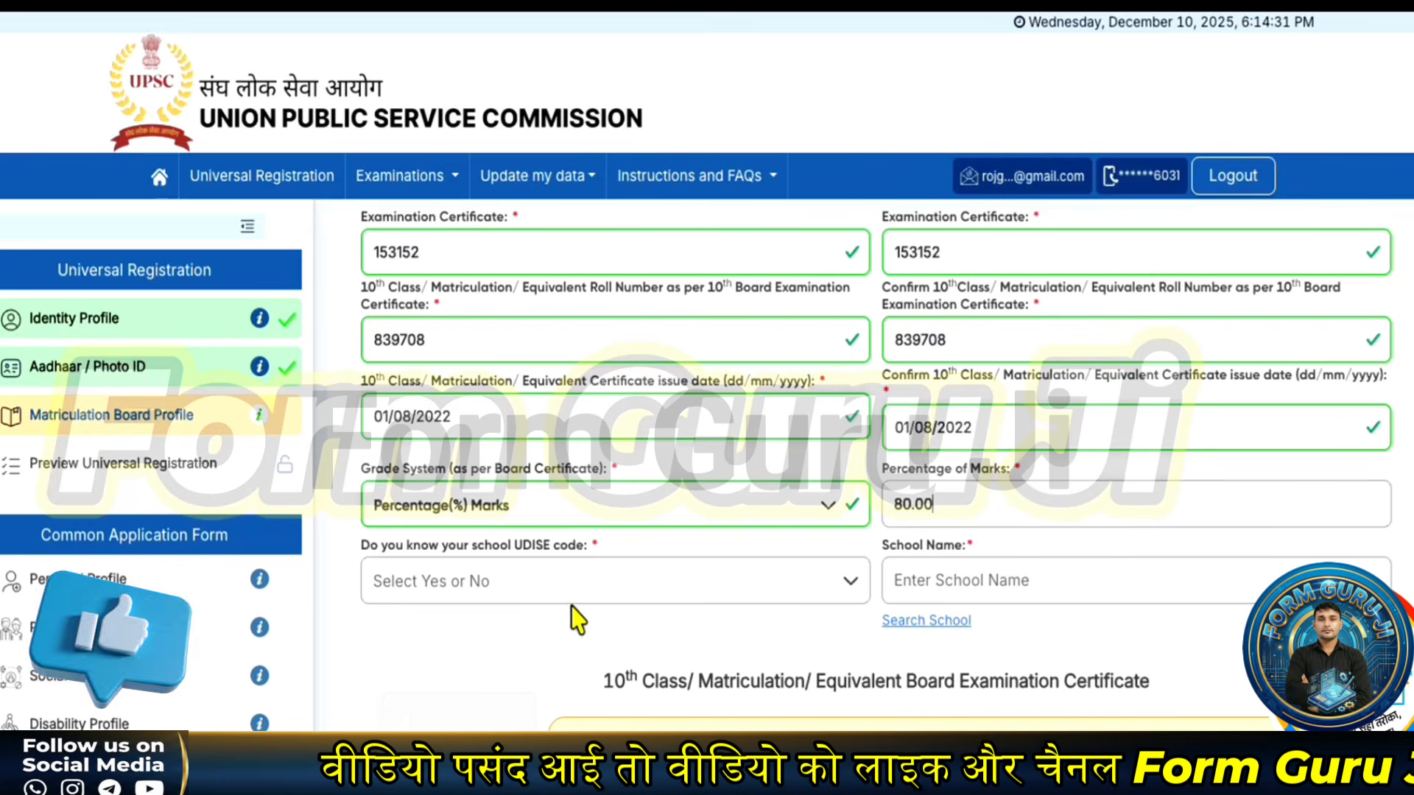
# - Indicate the school UDISE code is unknown and set the school search state to Haryana
pyautogui.click(579, 583)
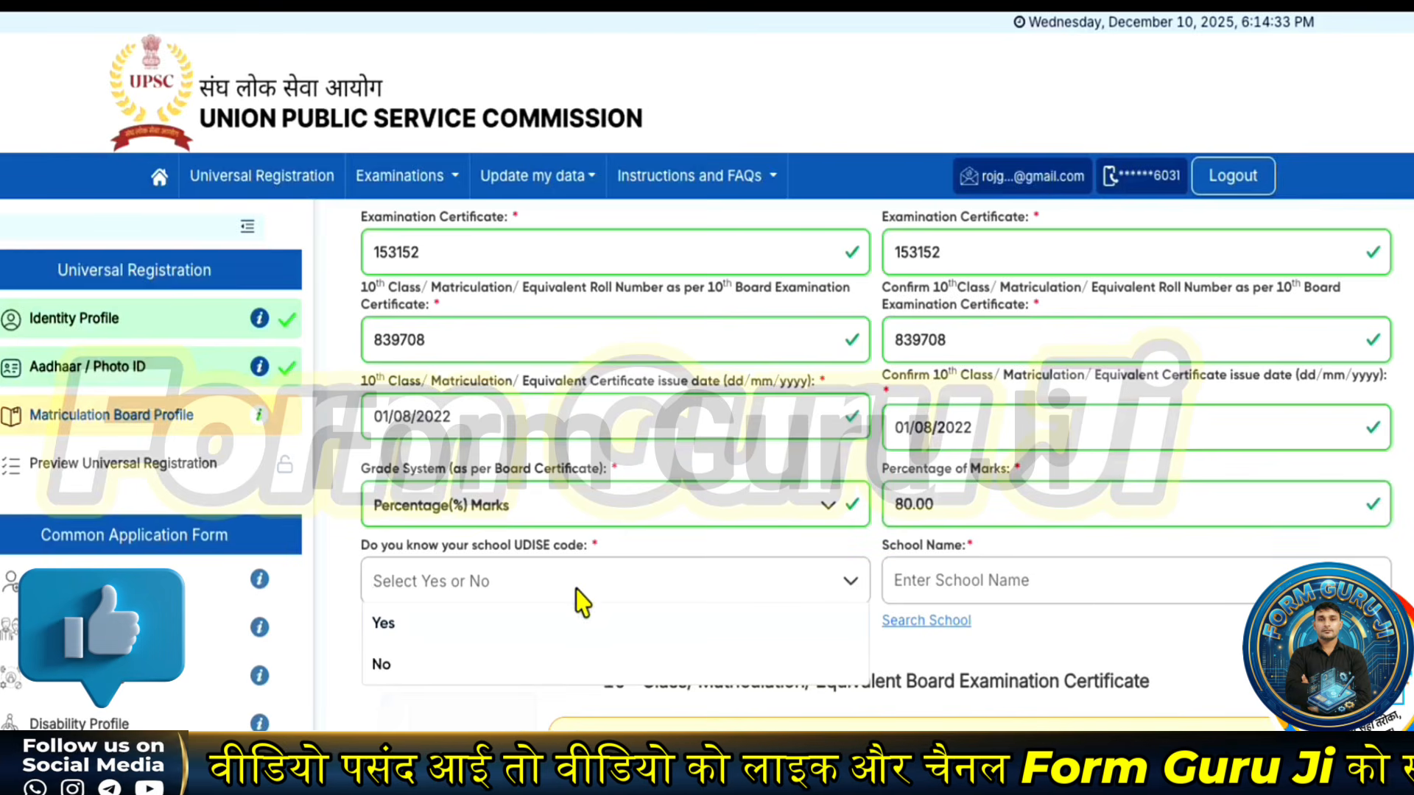
pyautogui.click(451, 665)
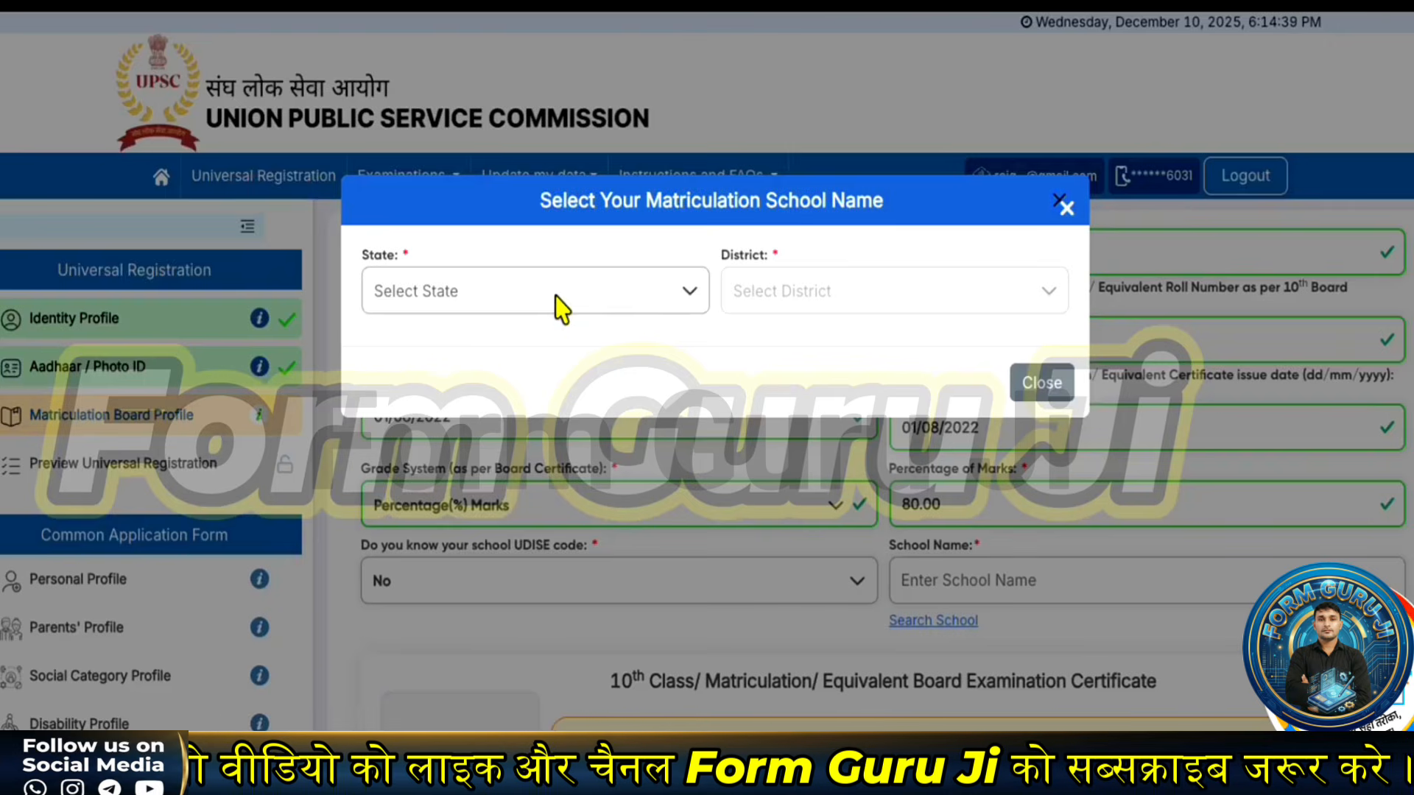
pyautogui.click(561, 308)
pyautogui.scroll(-3, 431, 542)
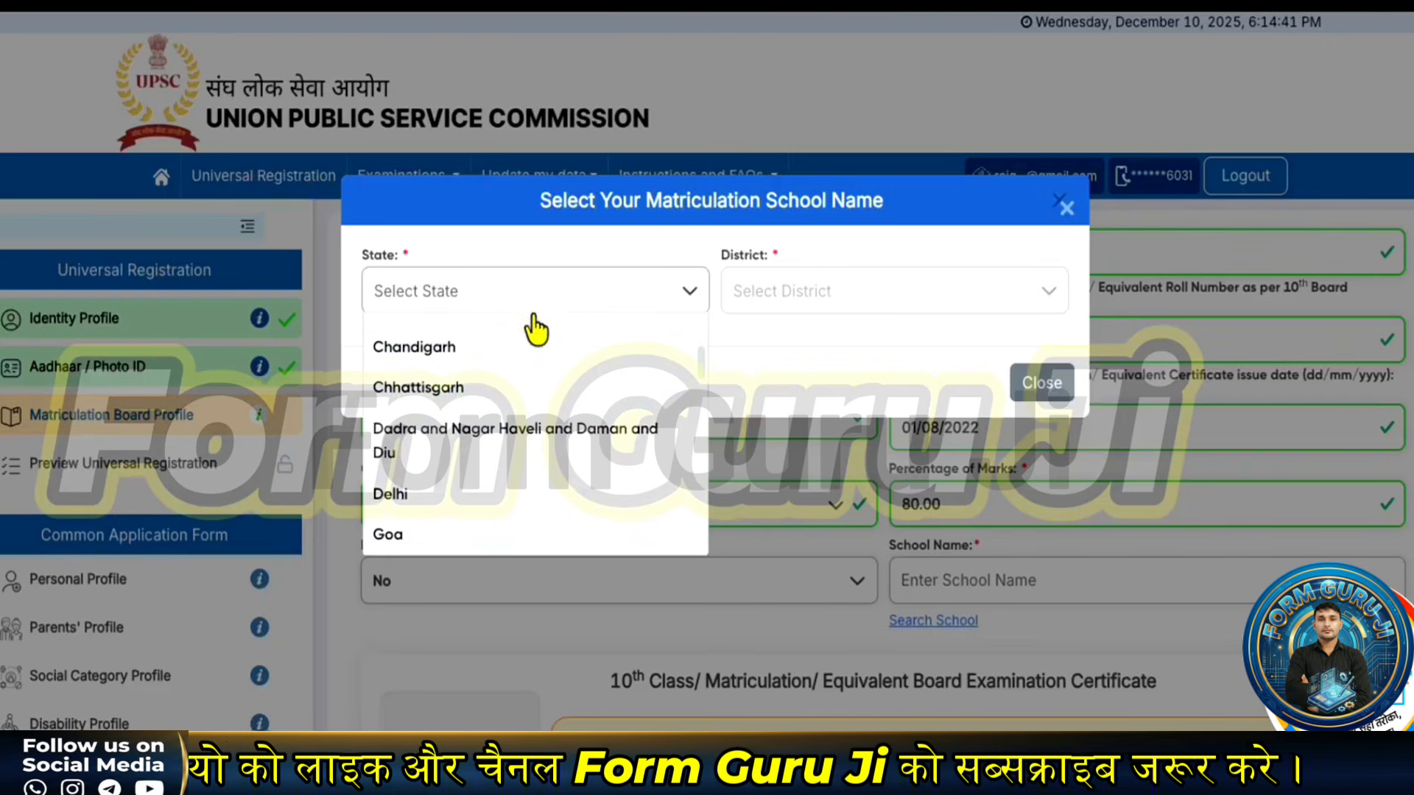
pyautogui.scroll(-2, 428, 483)
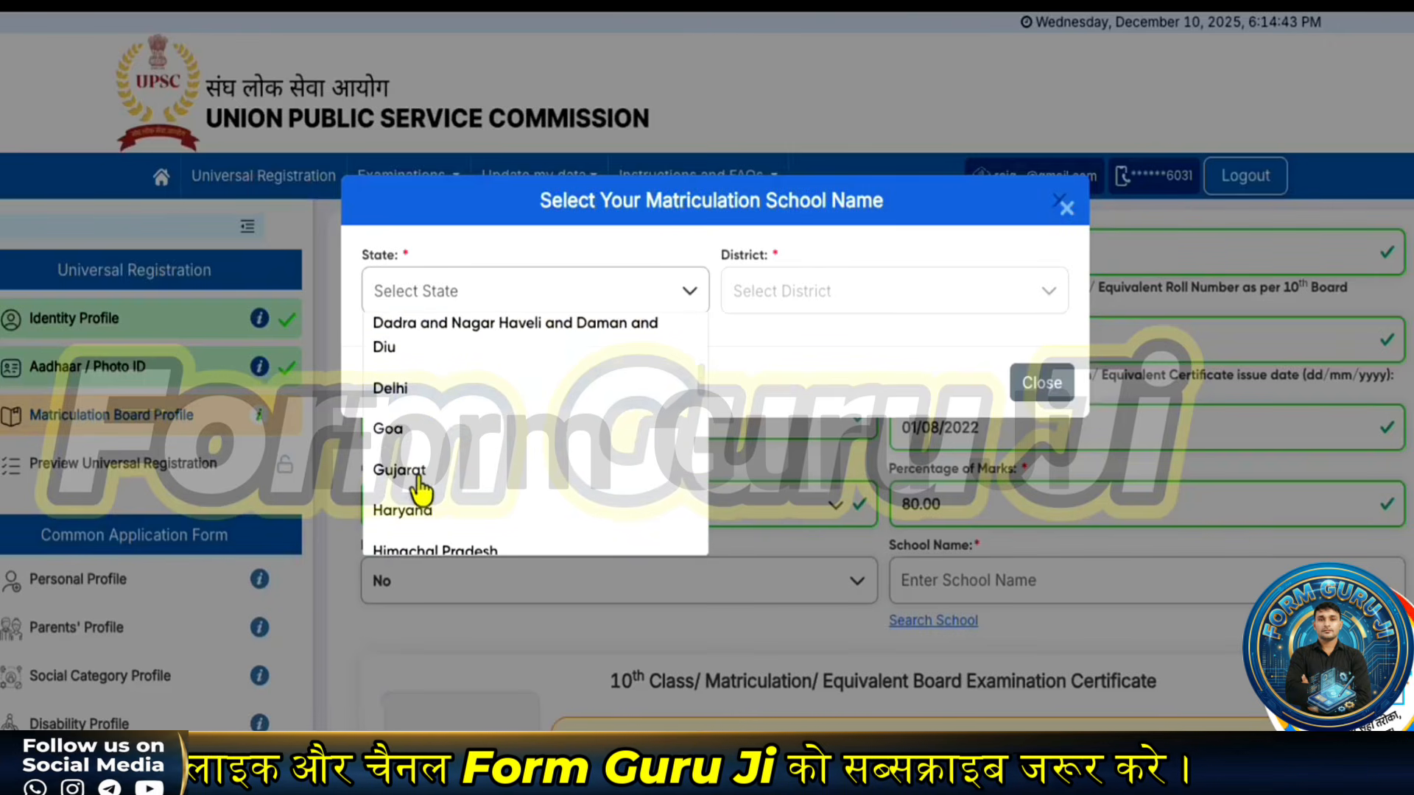
pyautogui.click(416, 512)
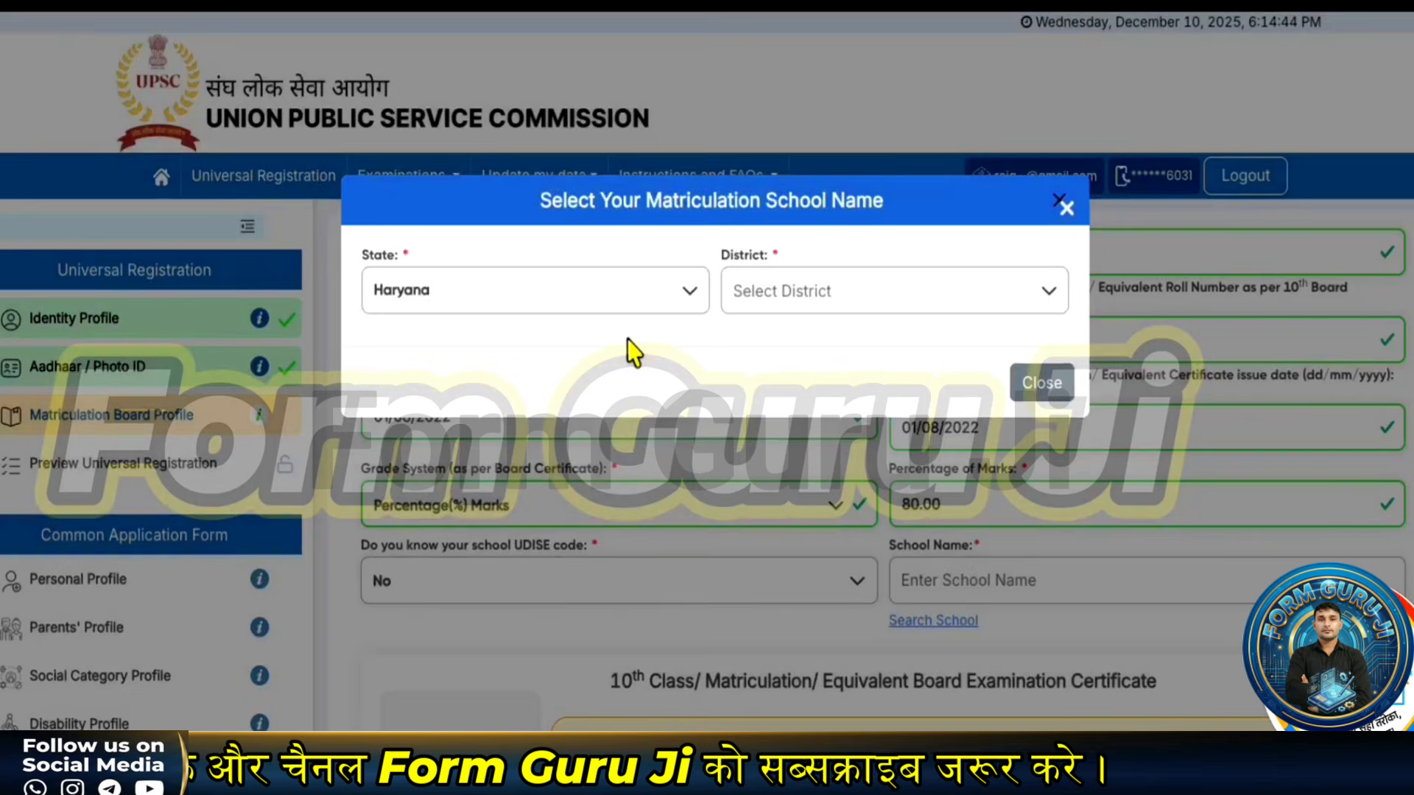
pyautogui.click(830, 303)
pyautogui.click(828, 417)
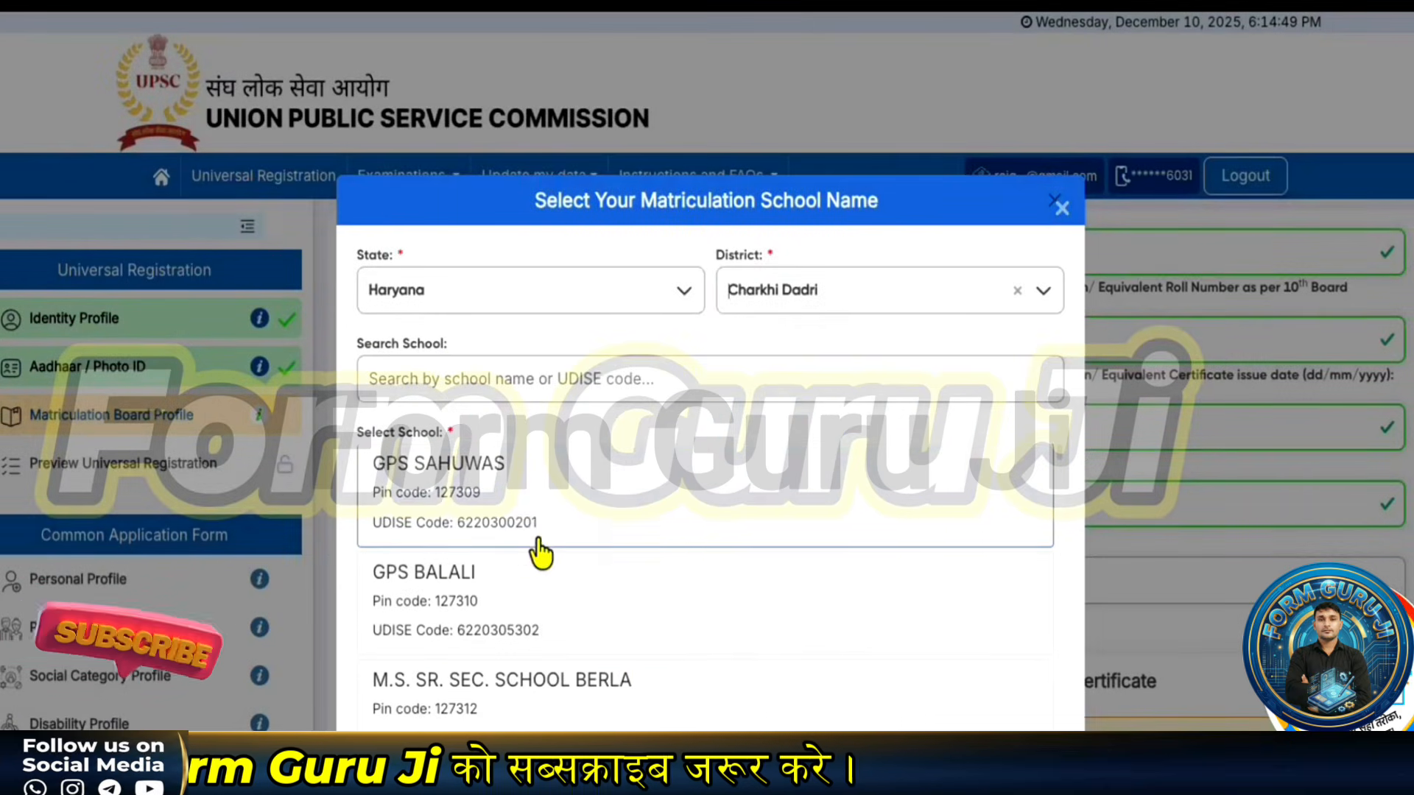
pyautogui.scroll(-1, 538, 553)
pyautogui.scroll(1, 526, 567)
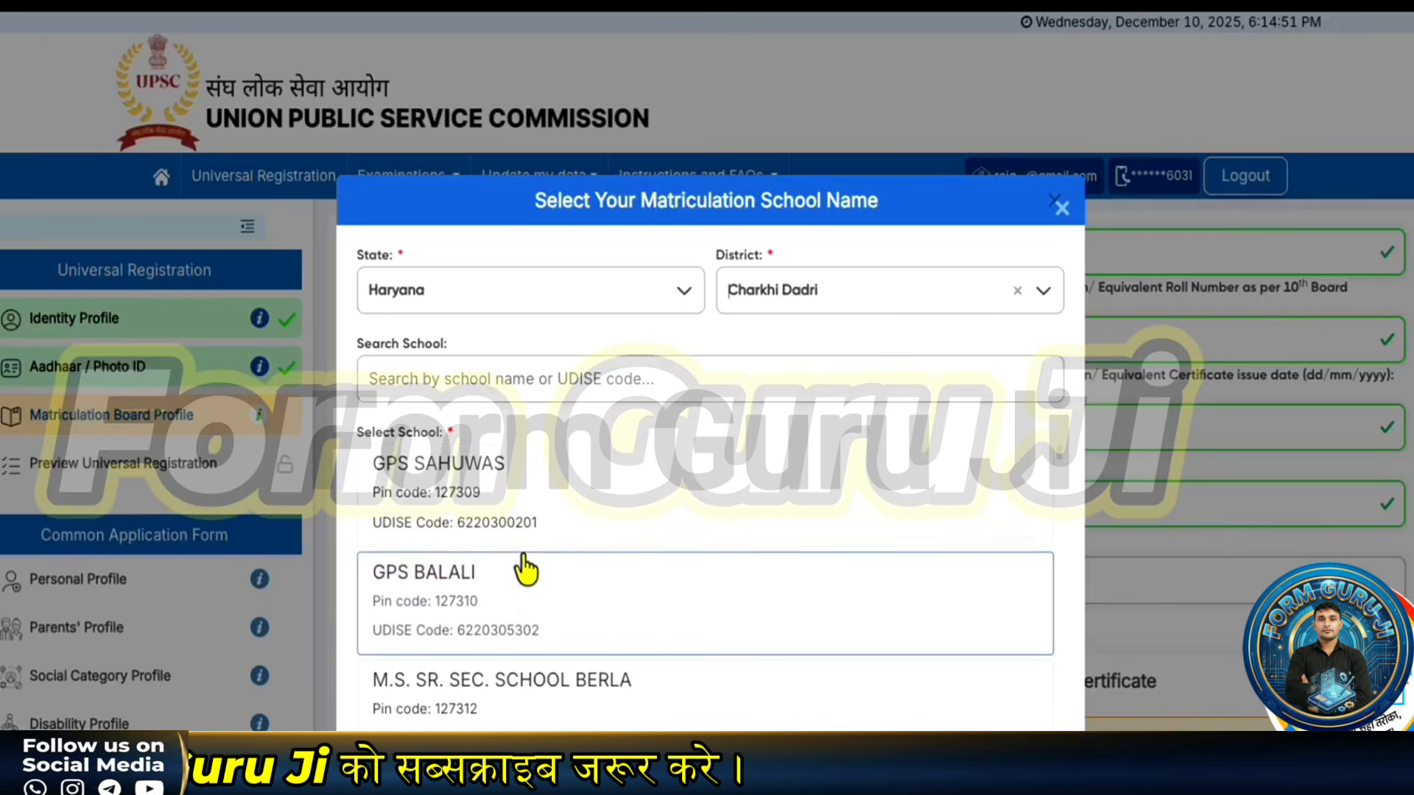
pyautogui.click(519, 527)
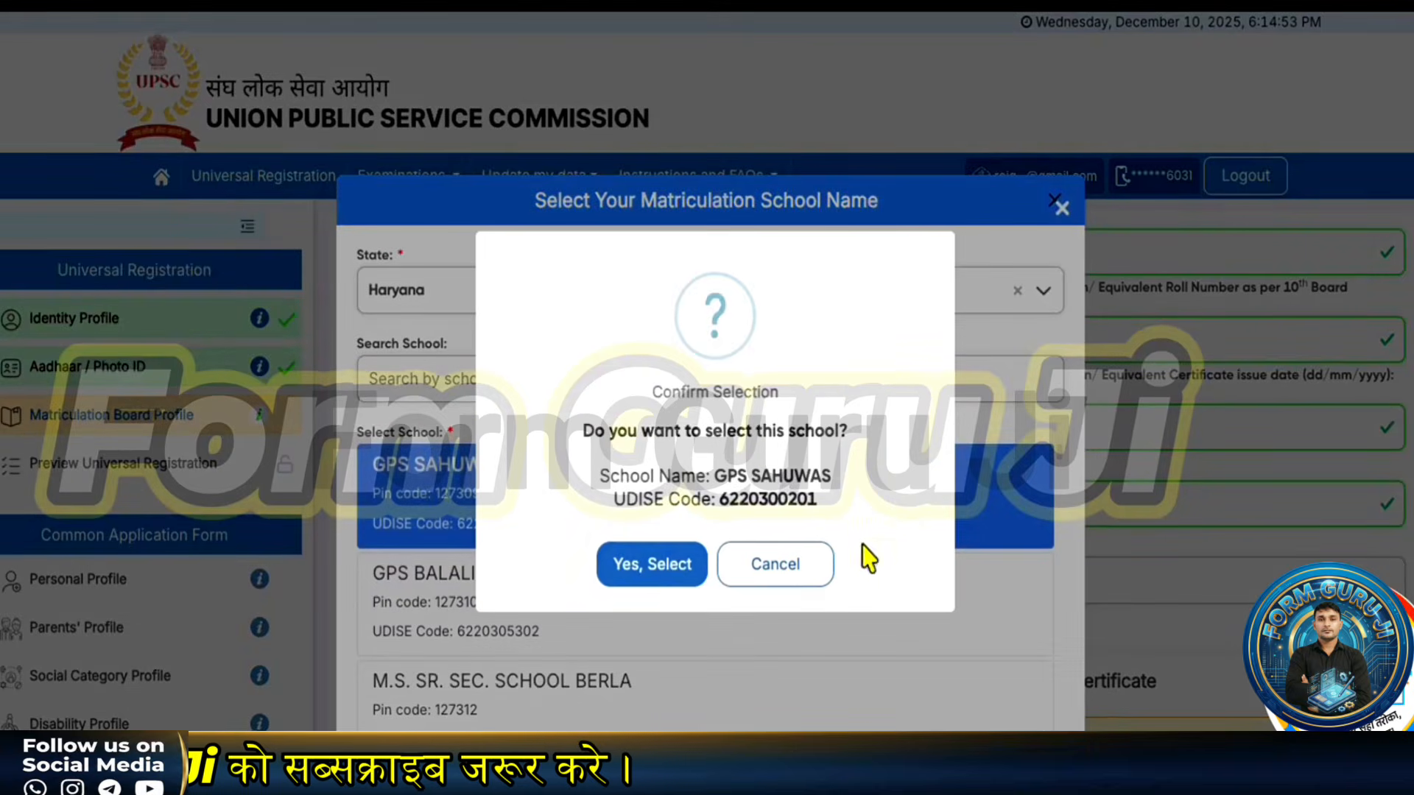
pyautogui.click(681, 581)
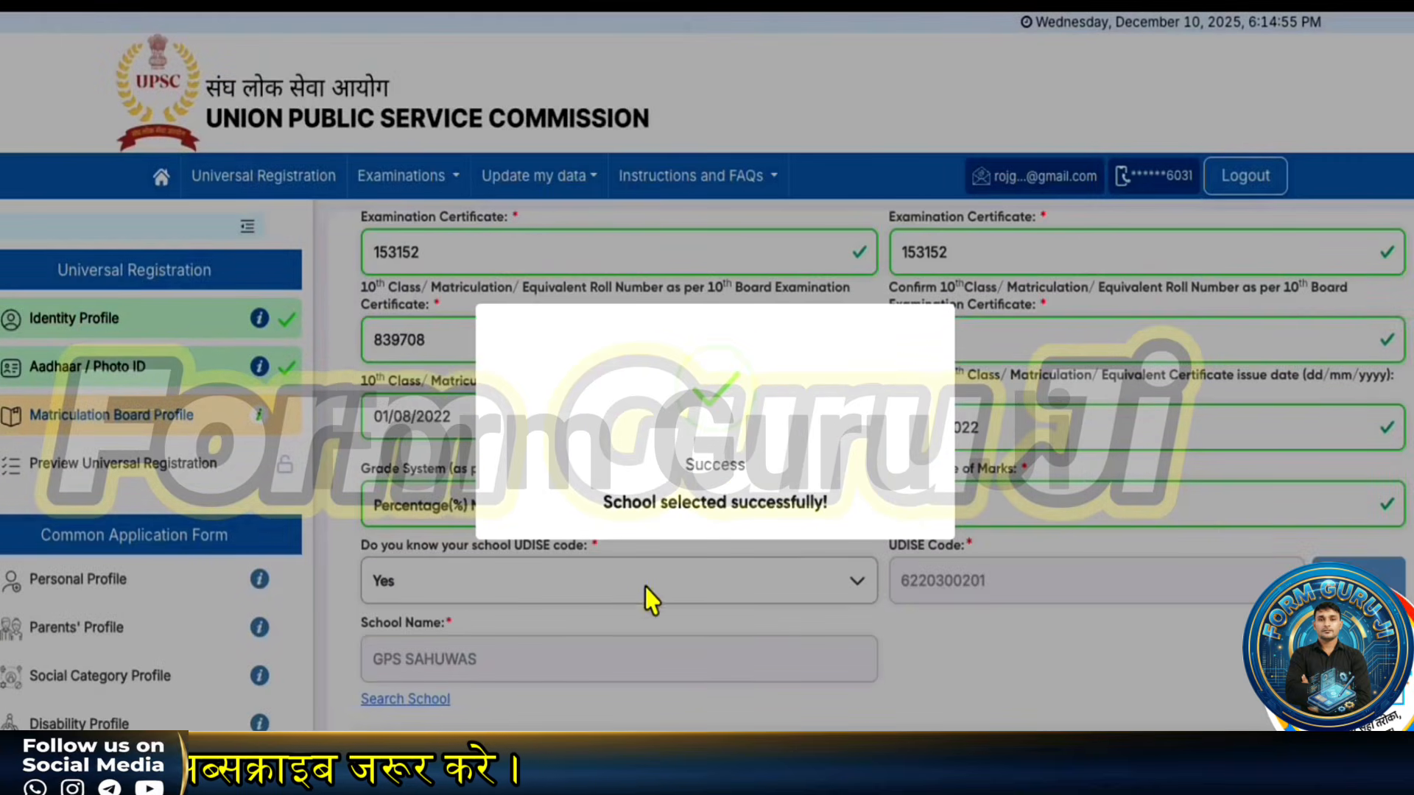
# - Highlight the certificate upload rules: allowed file size, pdf format and file name board_certificate
pyautogui.scroll(-1, 589, 620)
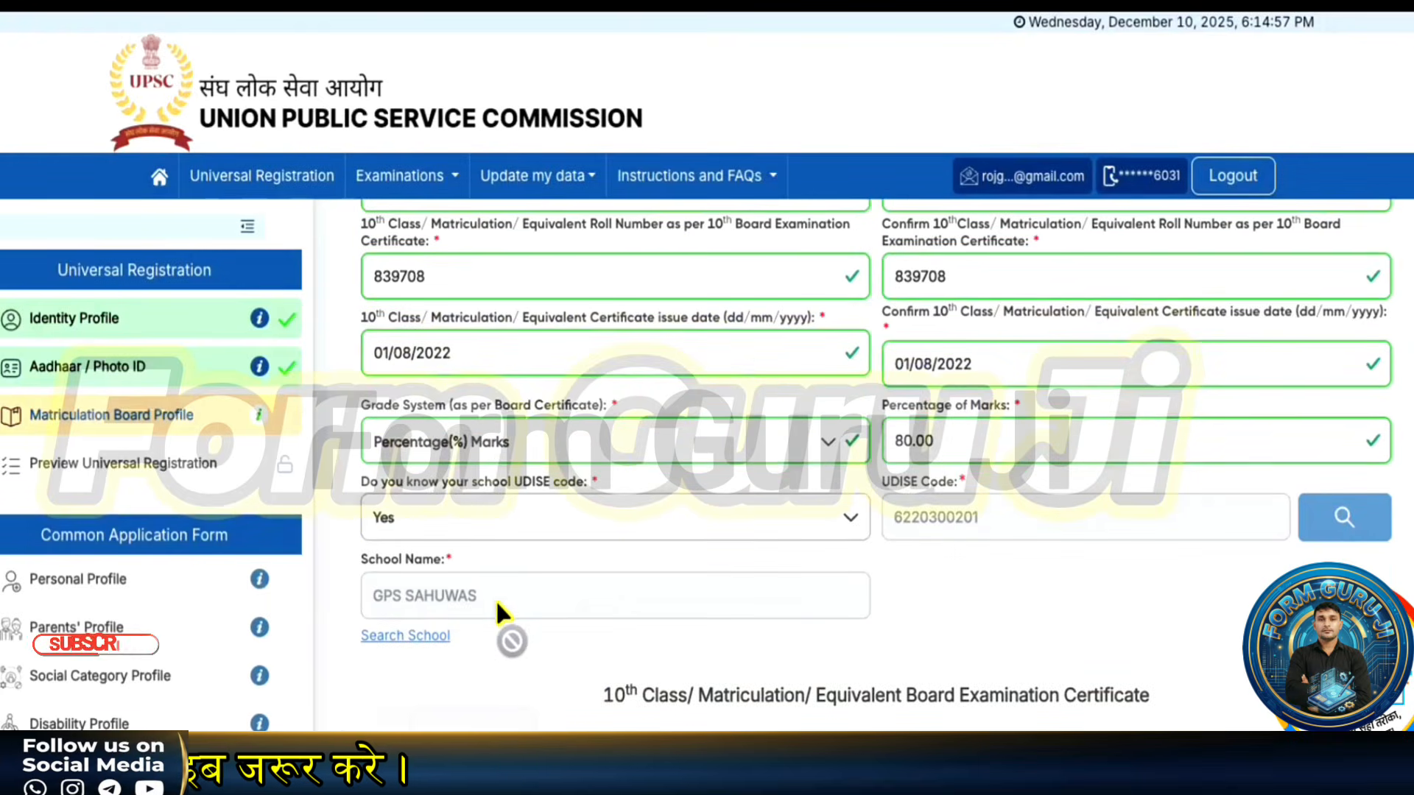
pyautogui.scroll(-4, 478, 589)
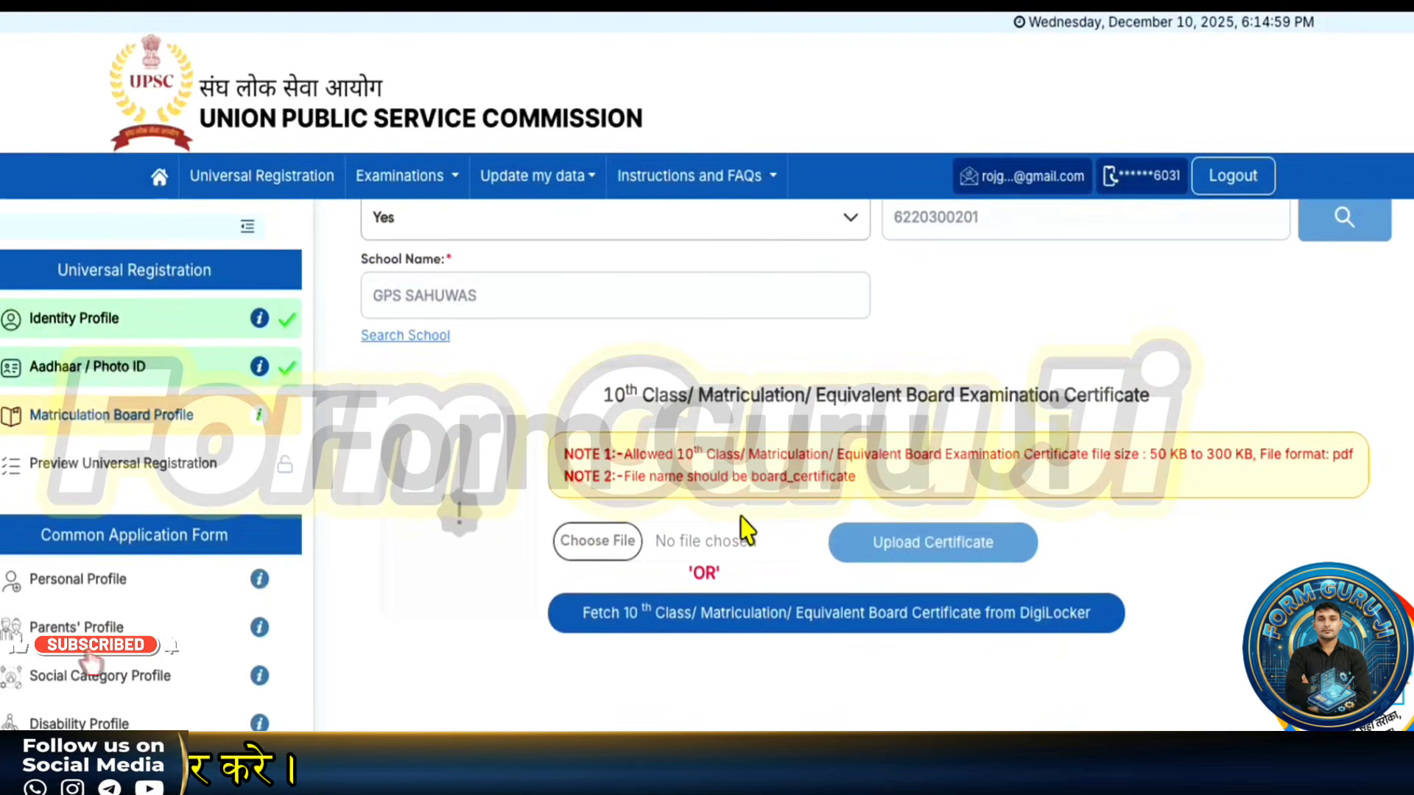
pyautogui.scroll(-1, 648, 548)
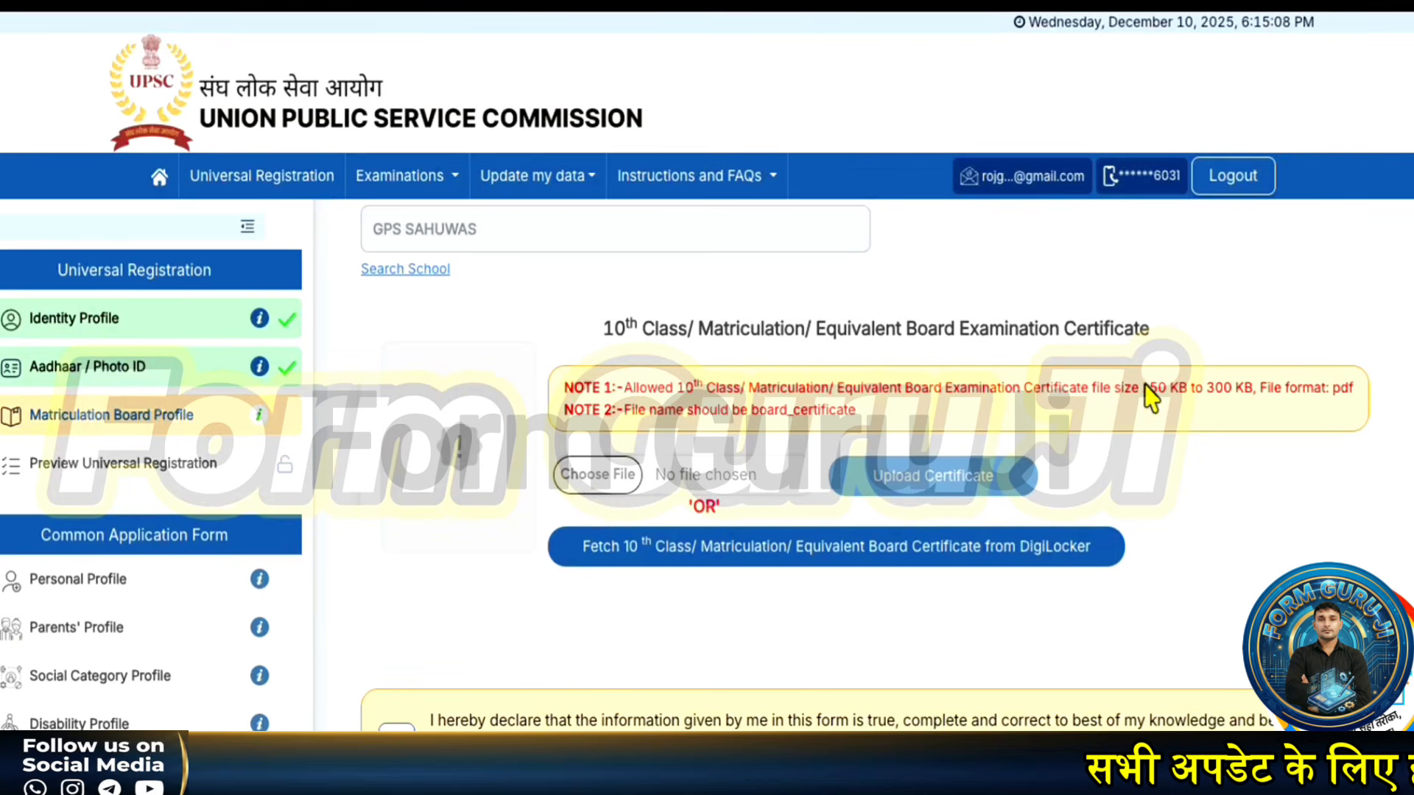
pyautogui.moveTo(1146, 386); pyautogui.dragTo(1198, 384)
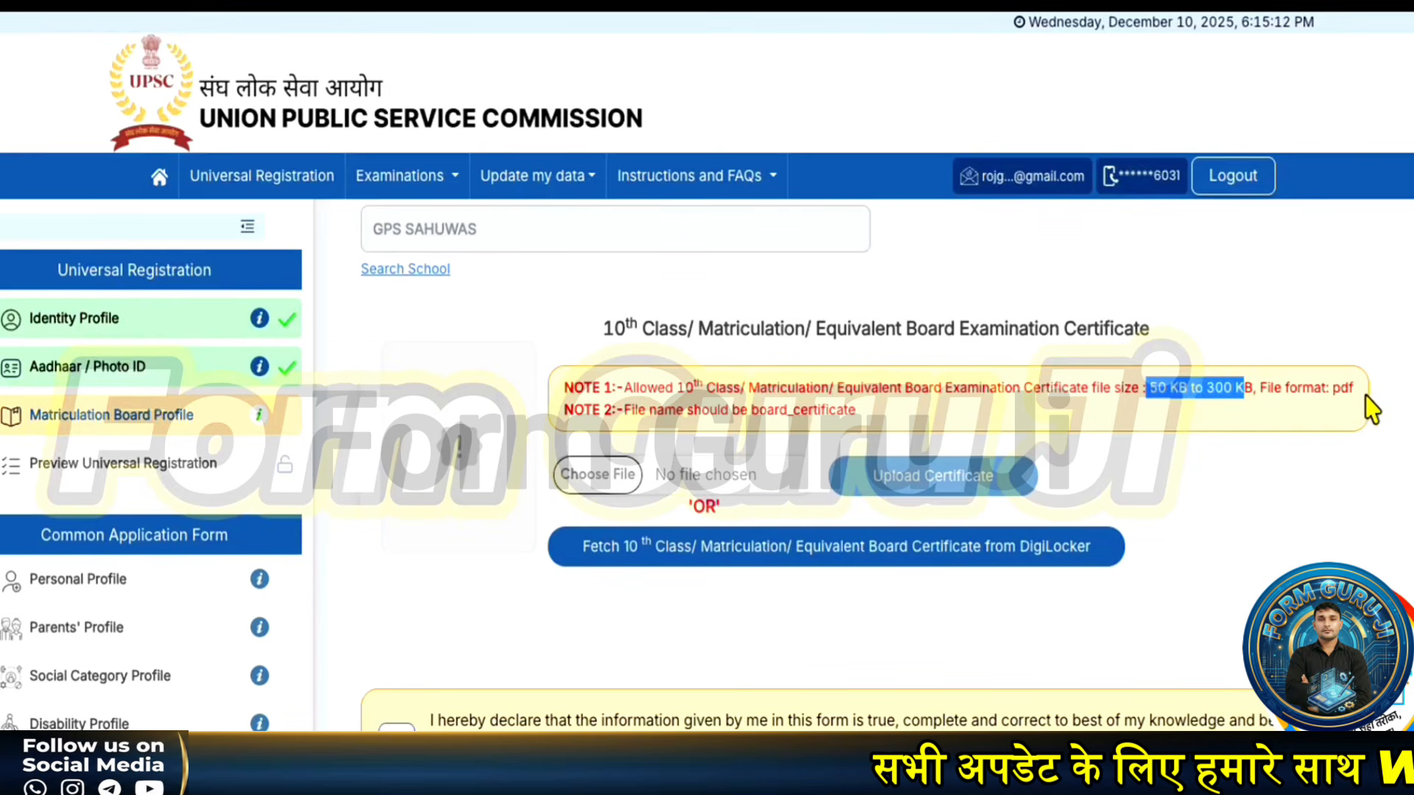
pyautogui.doubleClick(1340, 388)
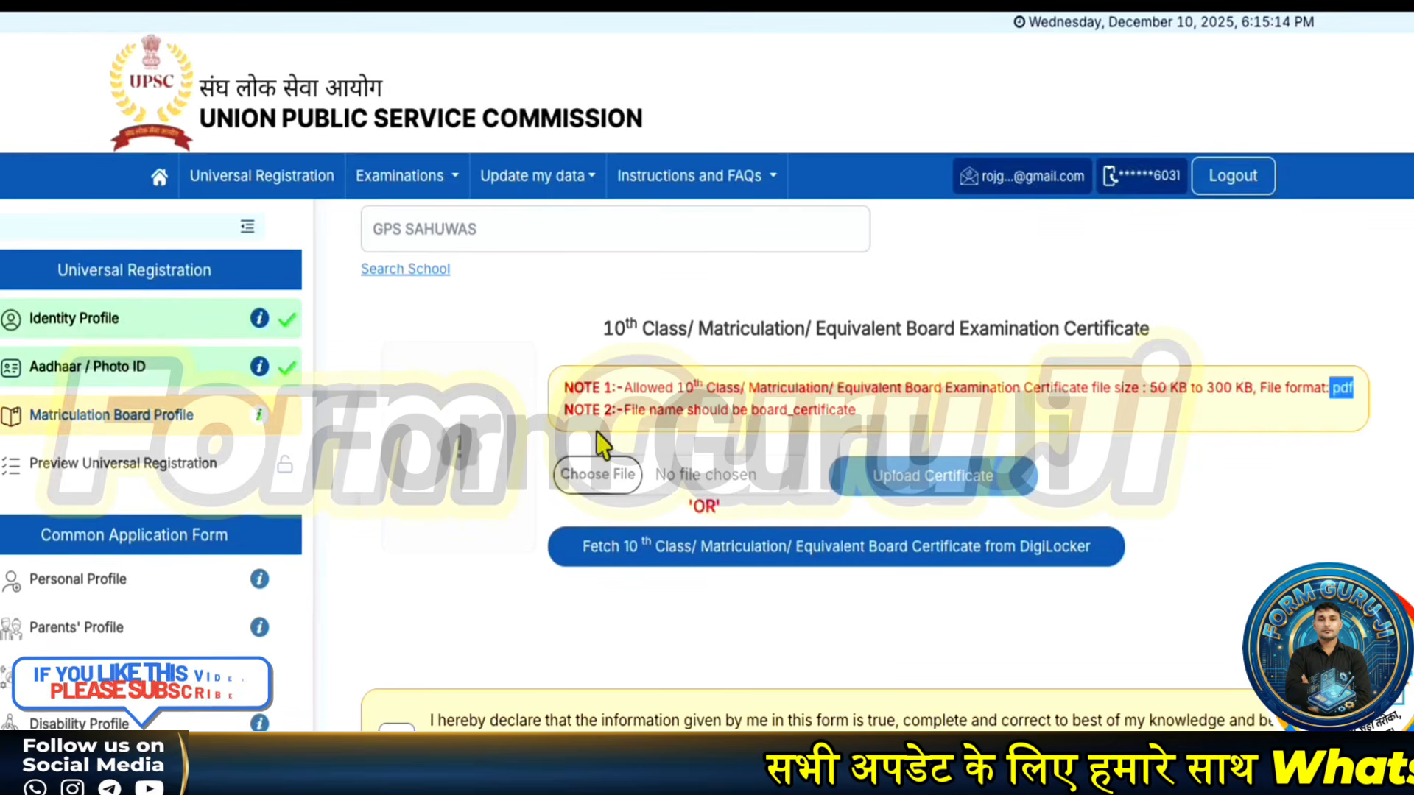
pyautogui.moveTo(751, 415); pyautogui.dragTo(876, 414)
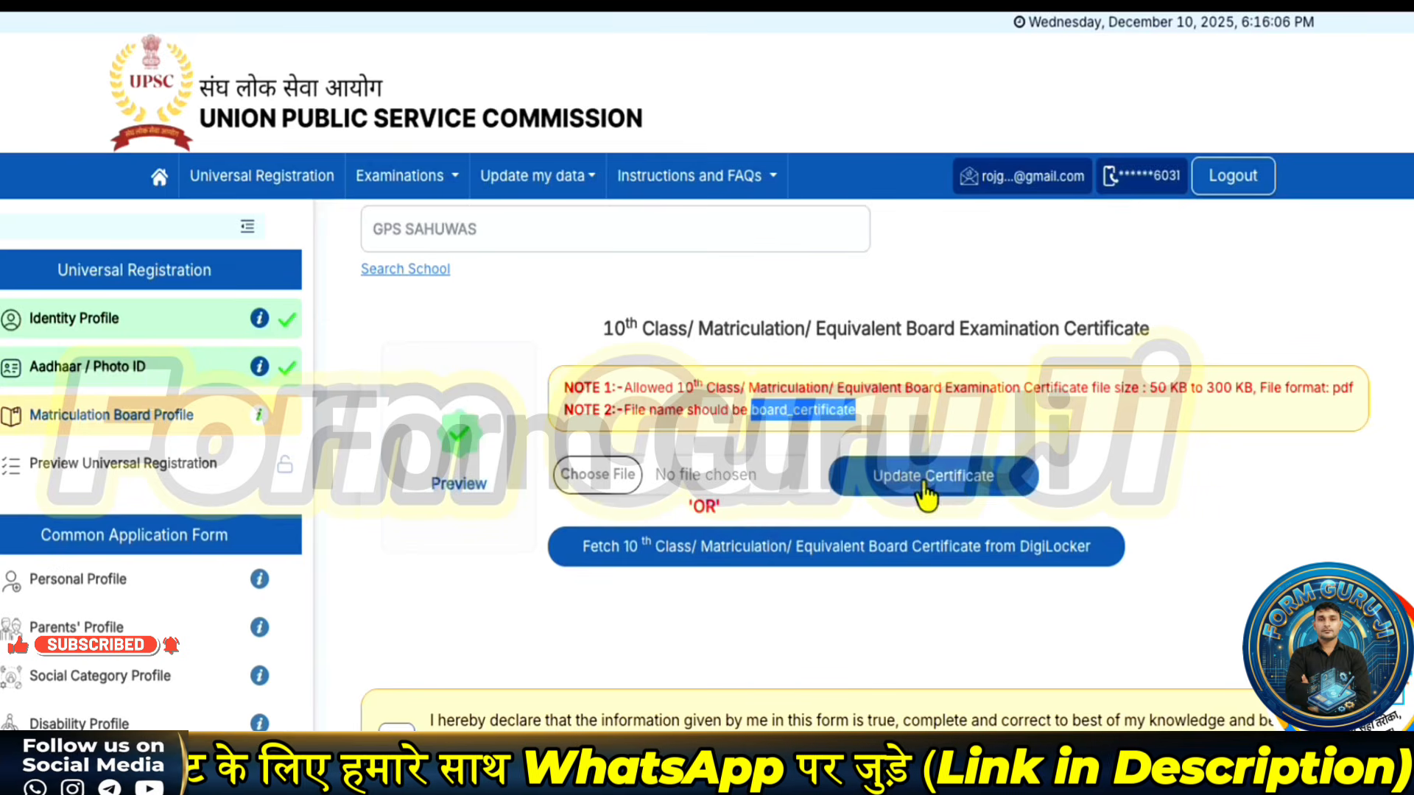
pyautogui.scroll(-1, 805, 499)
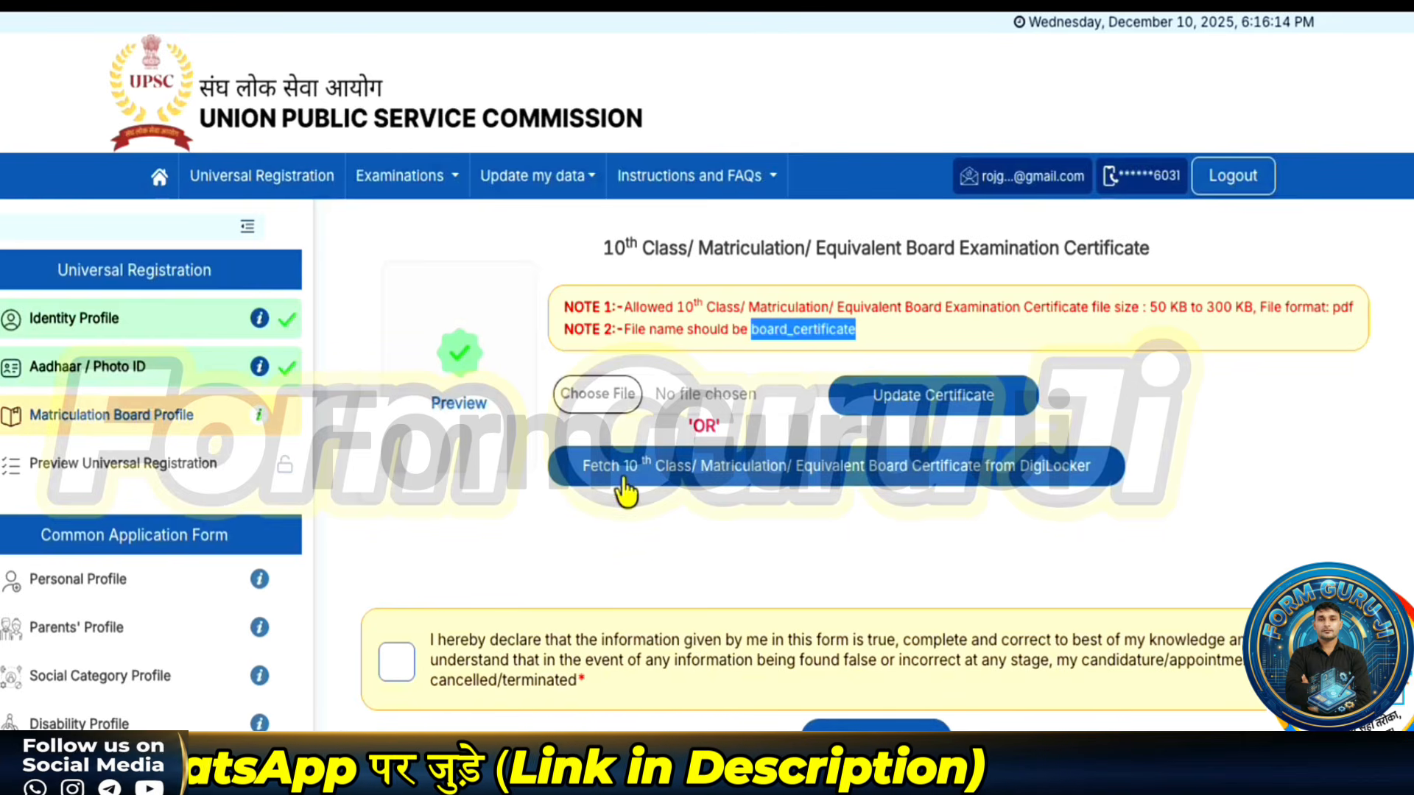
# - Accept the declaration and save the Matriculation Board Profile, then review its preview table
pyautogui.click(390, 663)
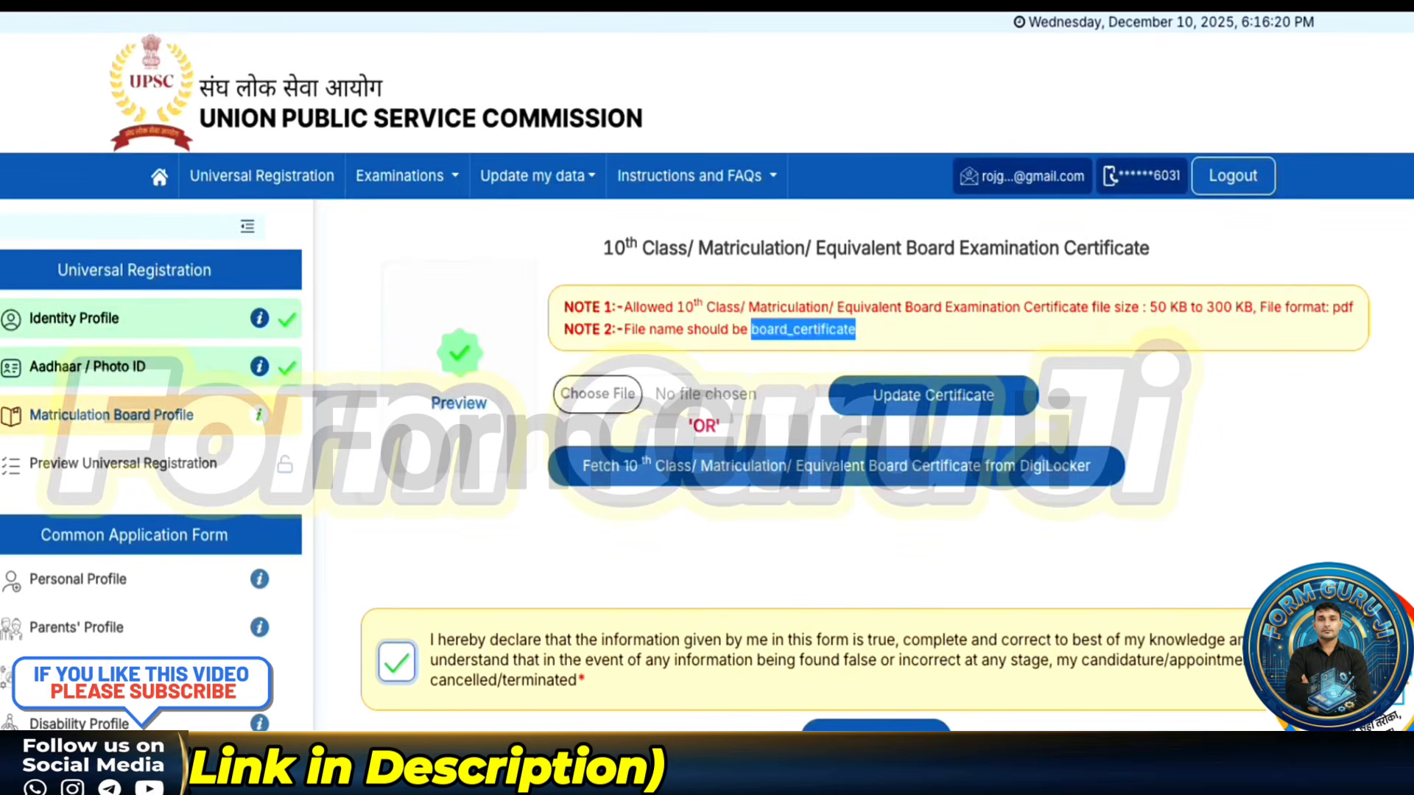
pyautogui.click(846, 738)
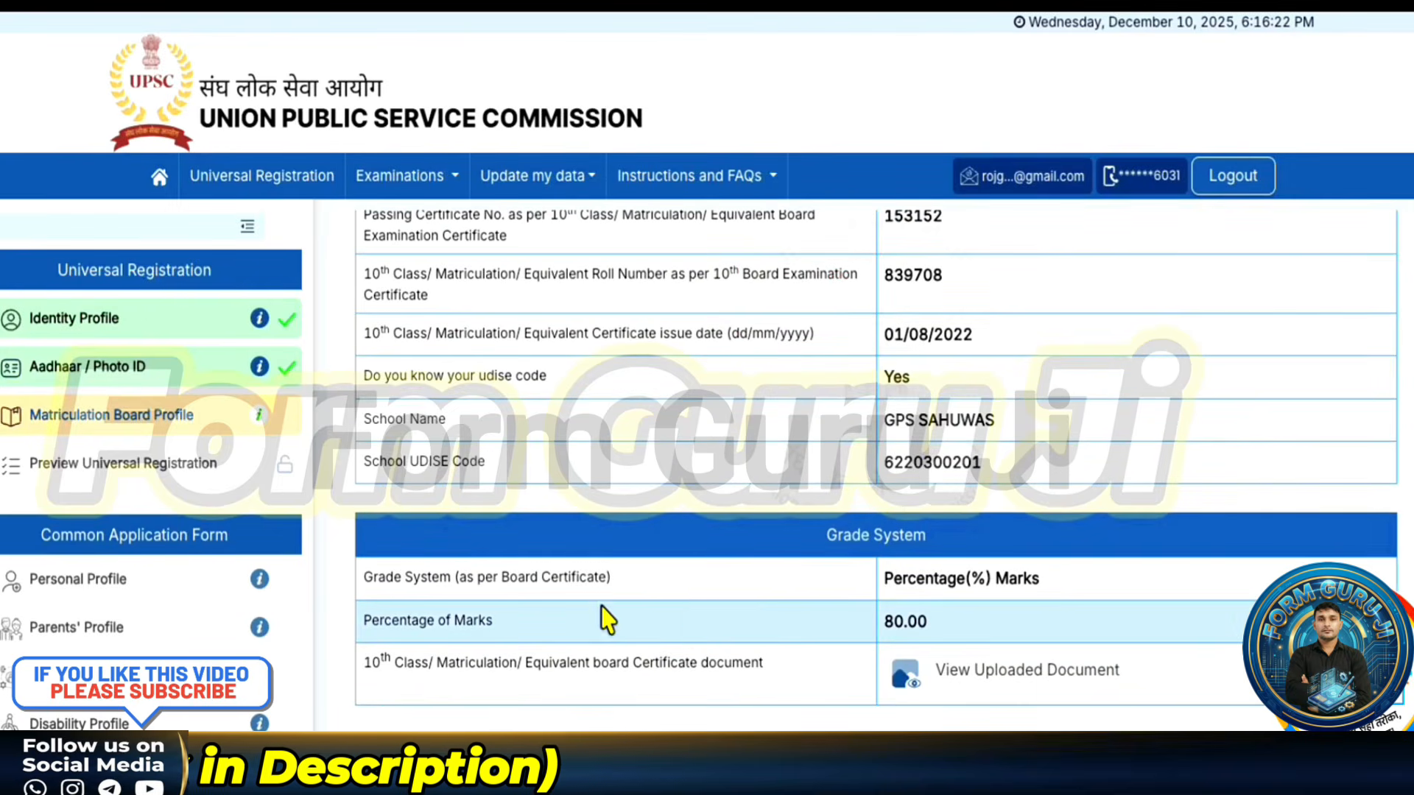
pyautogui.scroll(4, 688, 623)
pyautogui.scroll(-4, 688, 630)
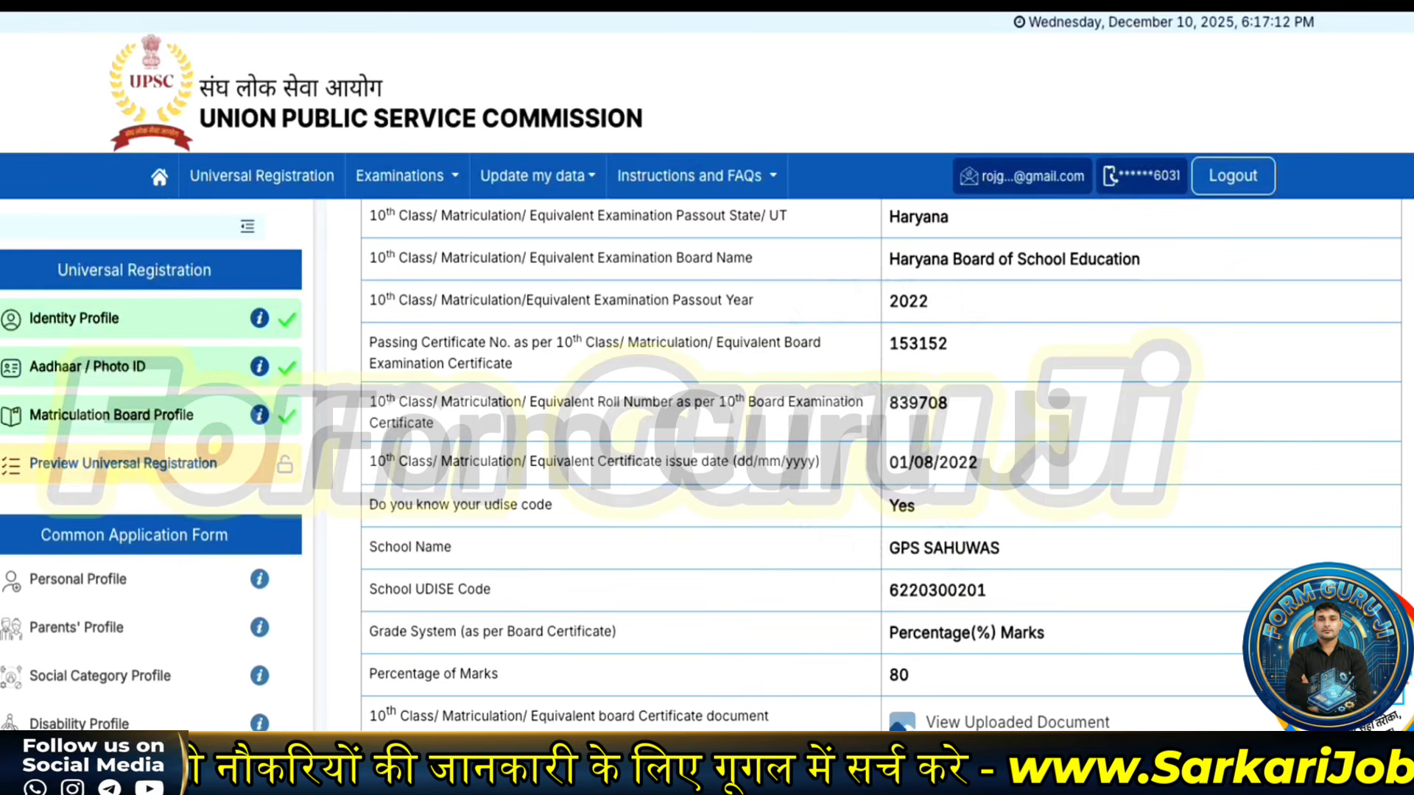
# - Open Personal Profile and set nationality Citizen of India with minority status No
pyautogui.click(657, 554)
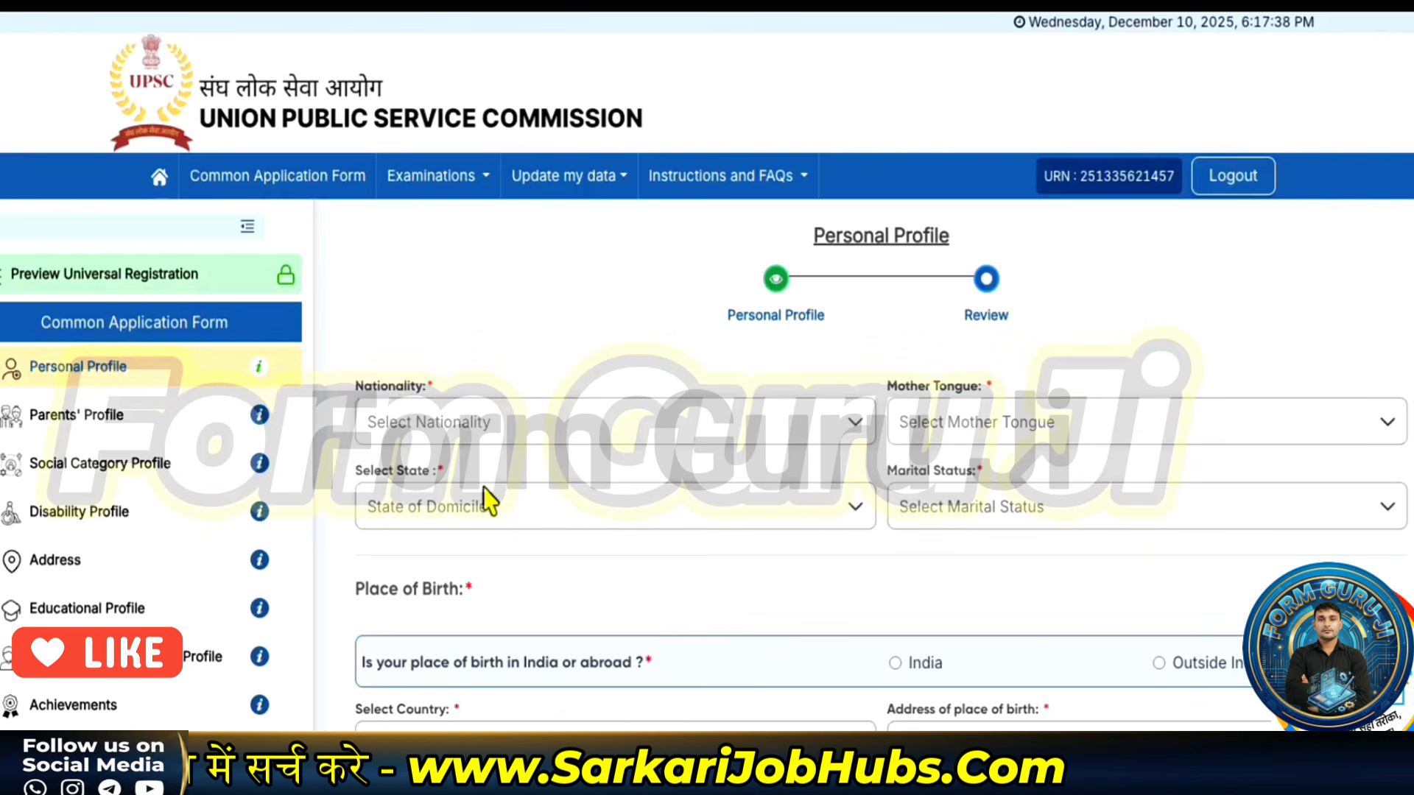
pyautogui.click(447, 430)
pyautogui.click(425, 471)
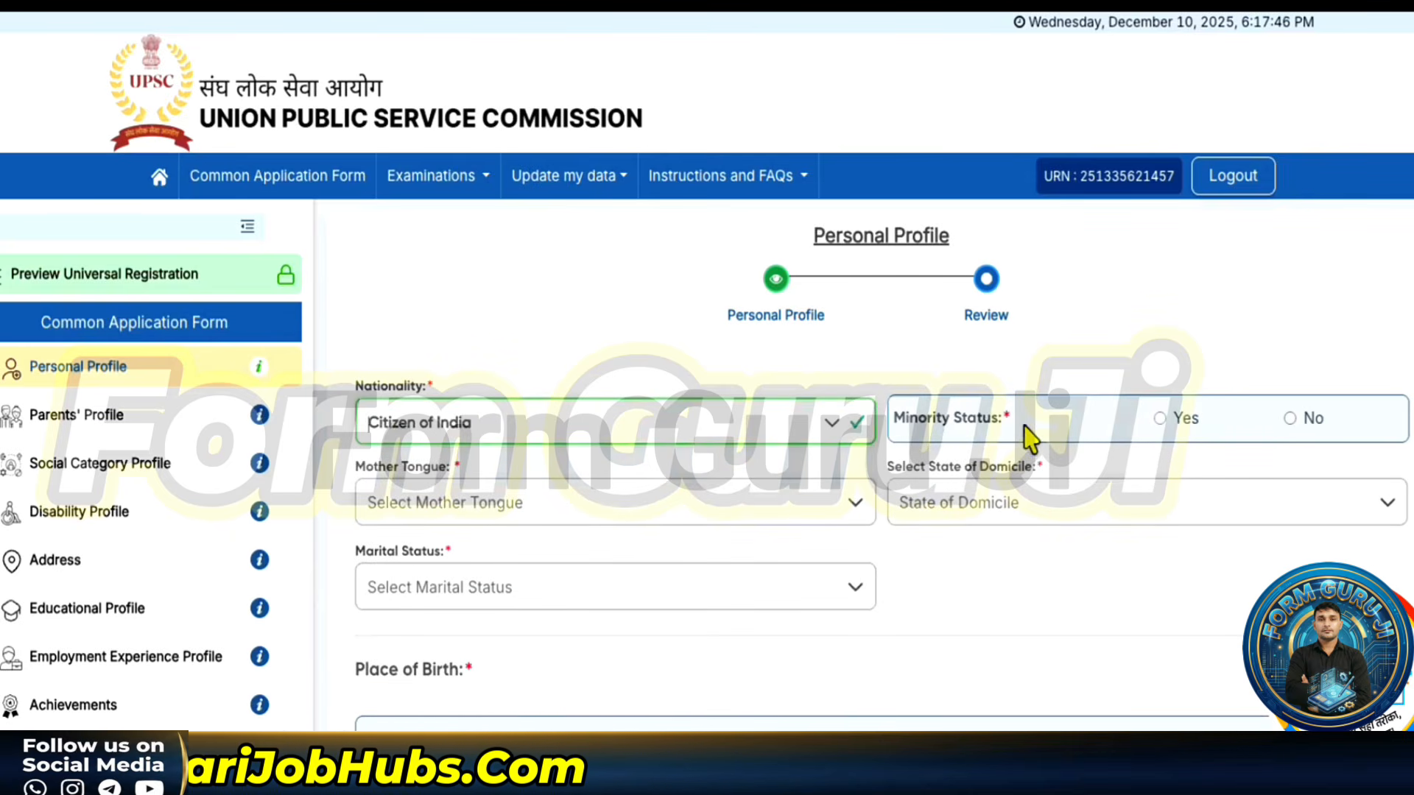
pyautogui.click(1161, 419)
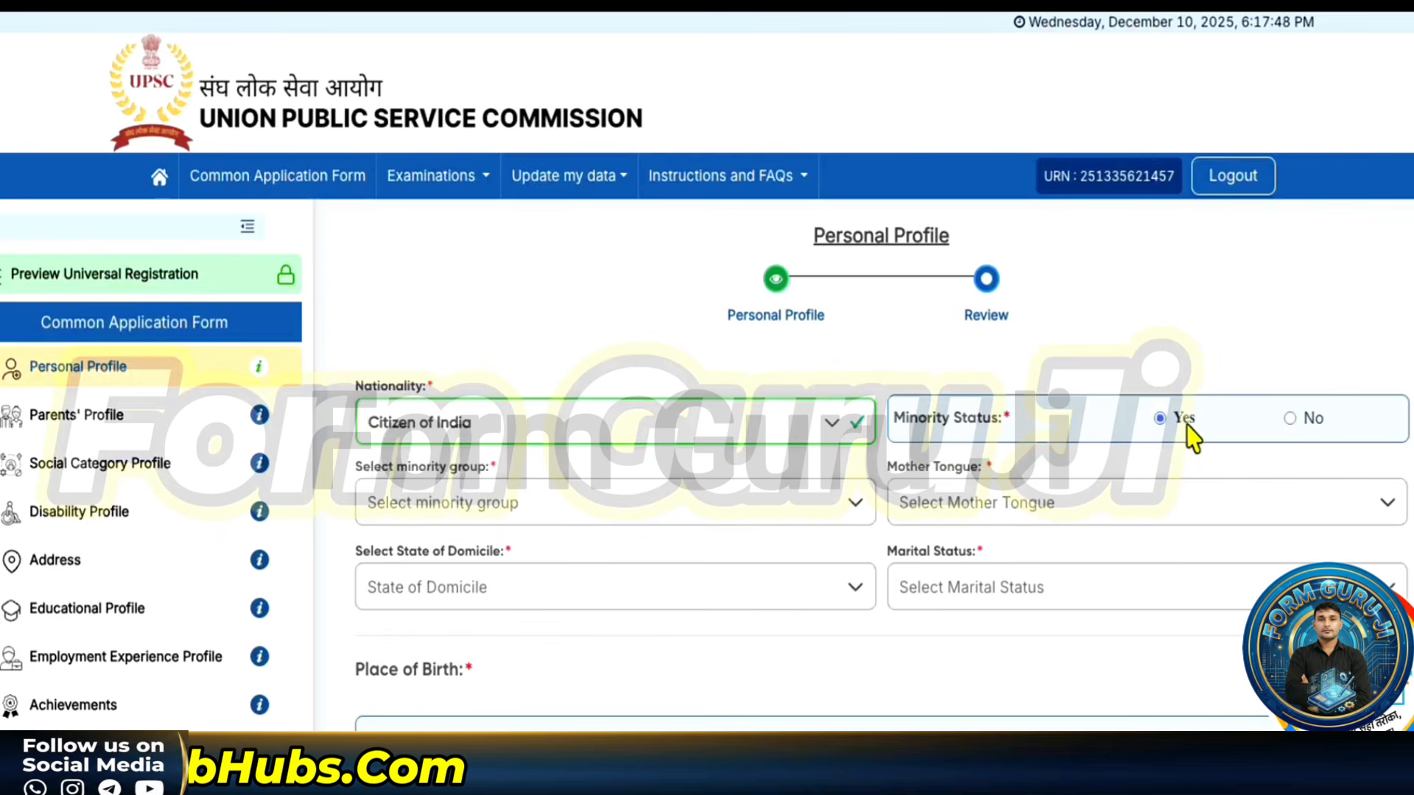
pyautogui.click(1290, 418)
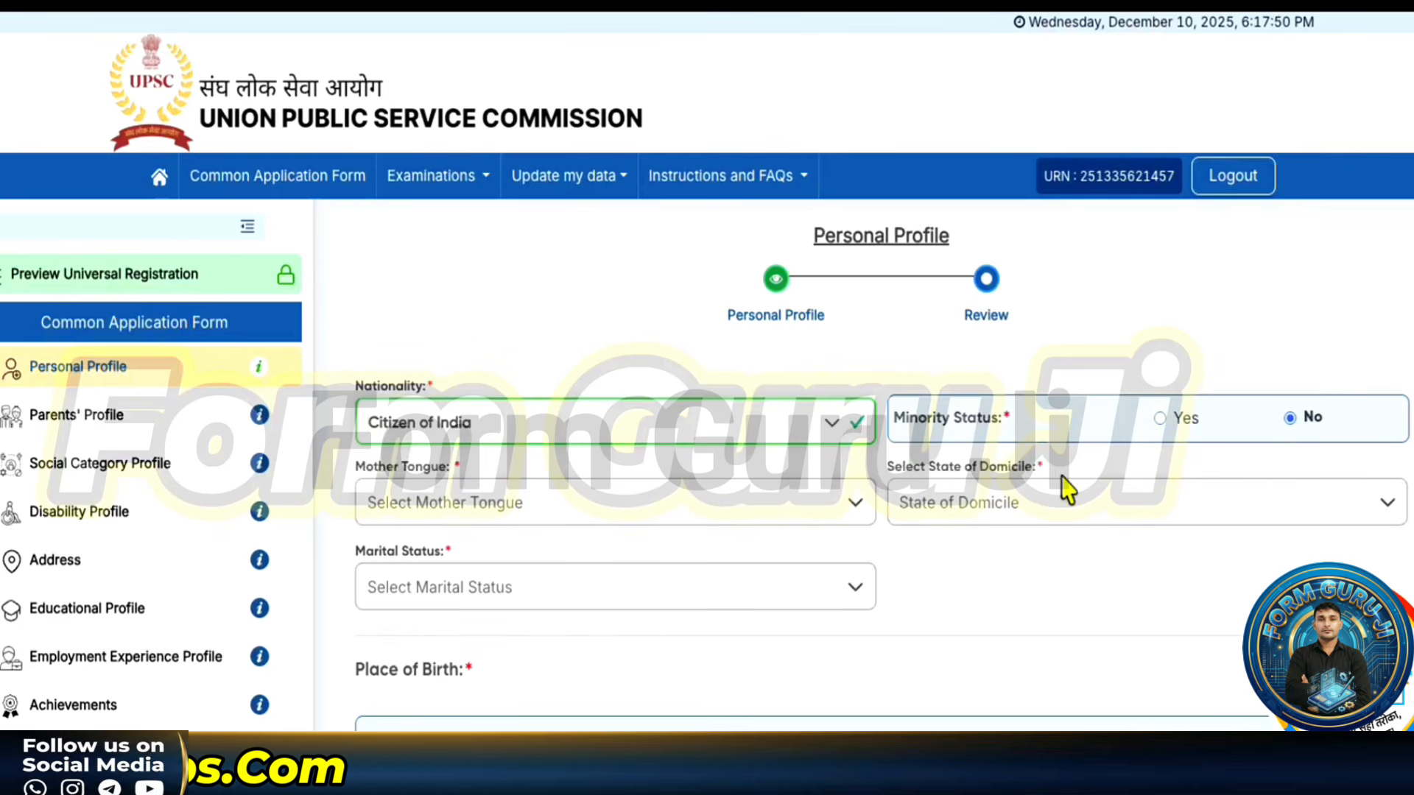
# - Set mother tongue Hindi, domicile state Haryana and marital status Unmarried
pyautogui.click(537, 513)
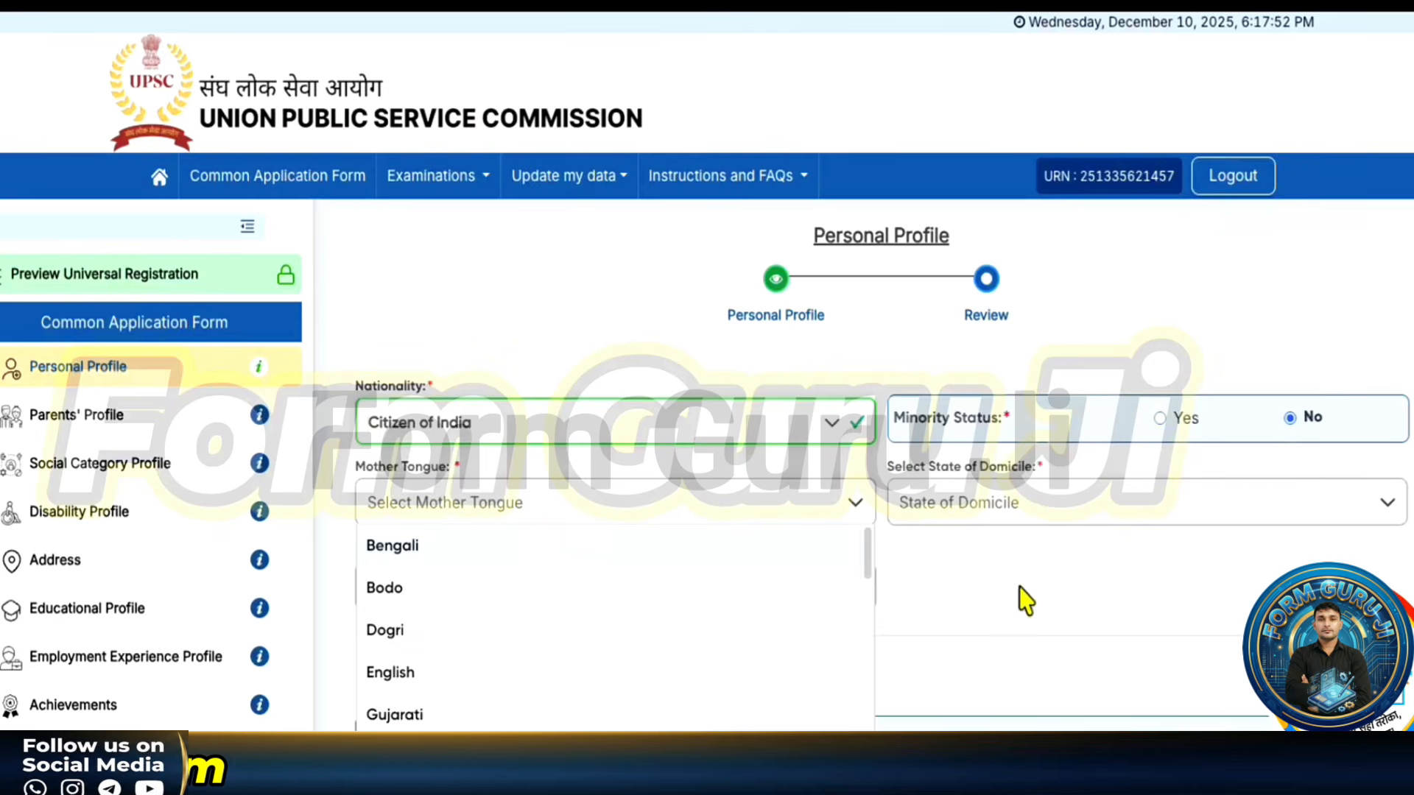
pyautogui.scroll(-3, 466, 608)
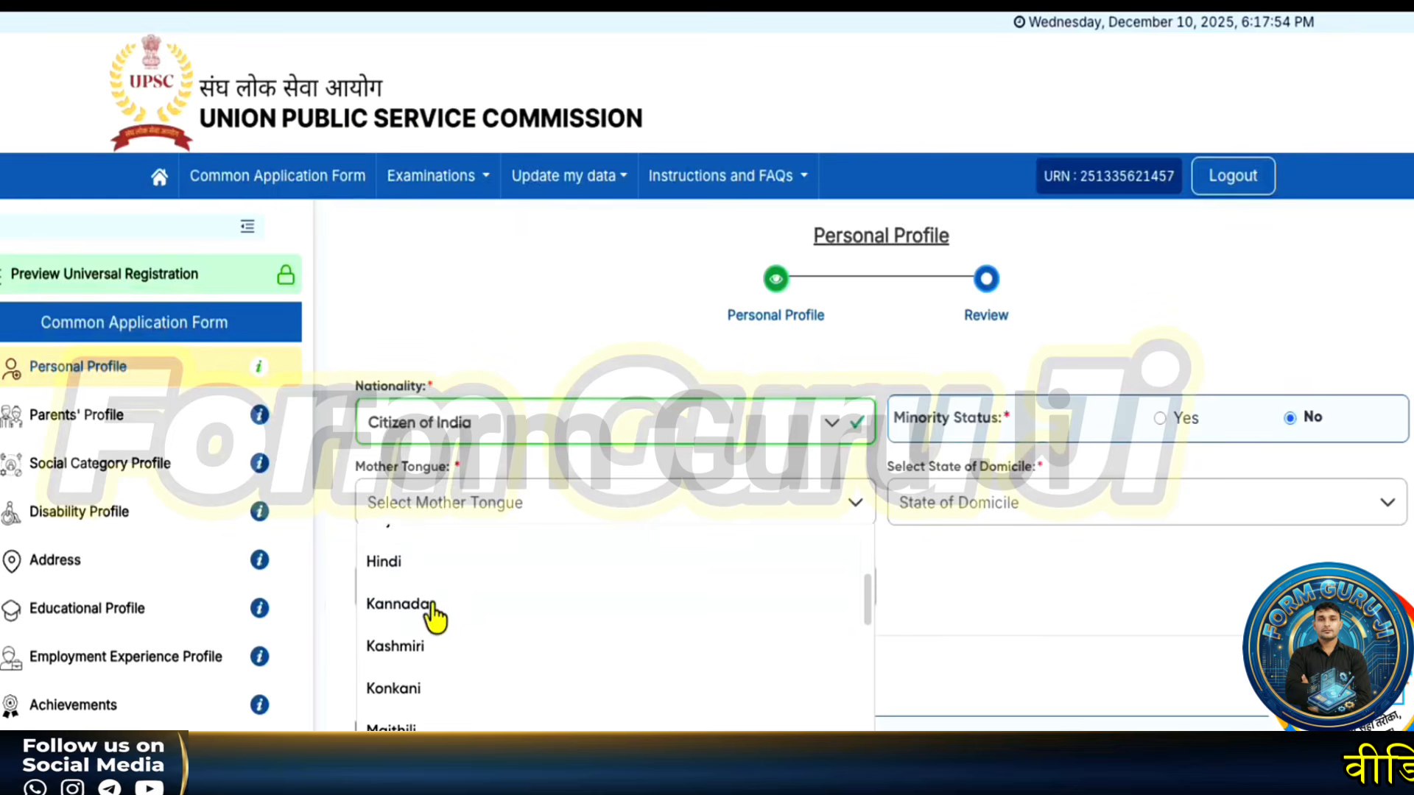
pyautogui.click(411, 563)
pyautogui.click(976, 515)
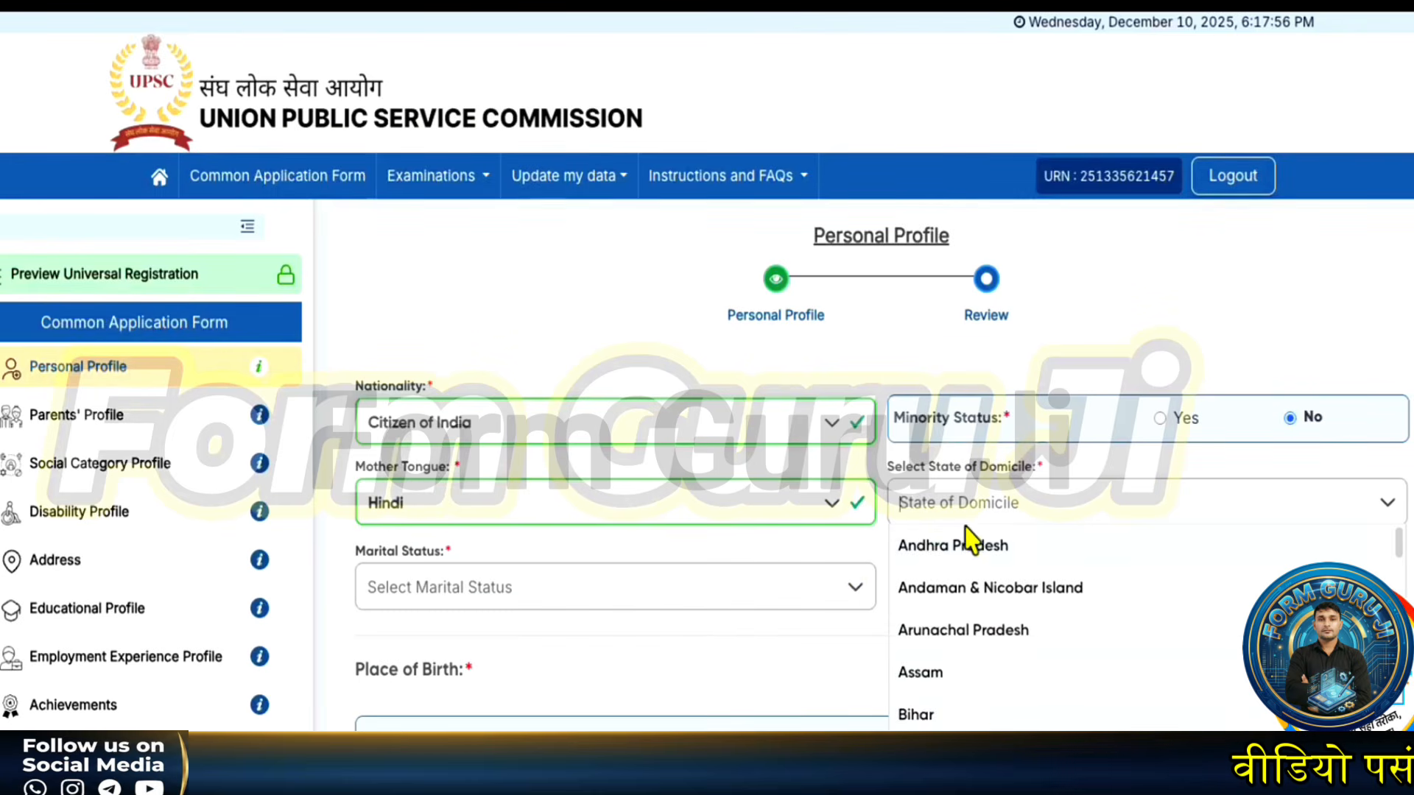
pyautogui.scroll(-2, 969, 707)
pyautogui.scroll(-2, 947, 707)
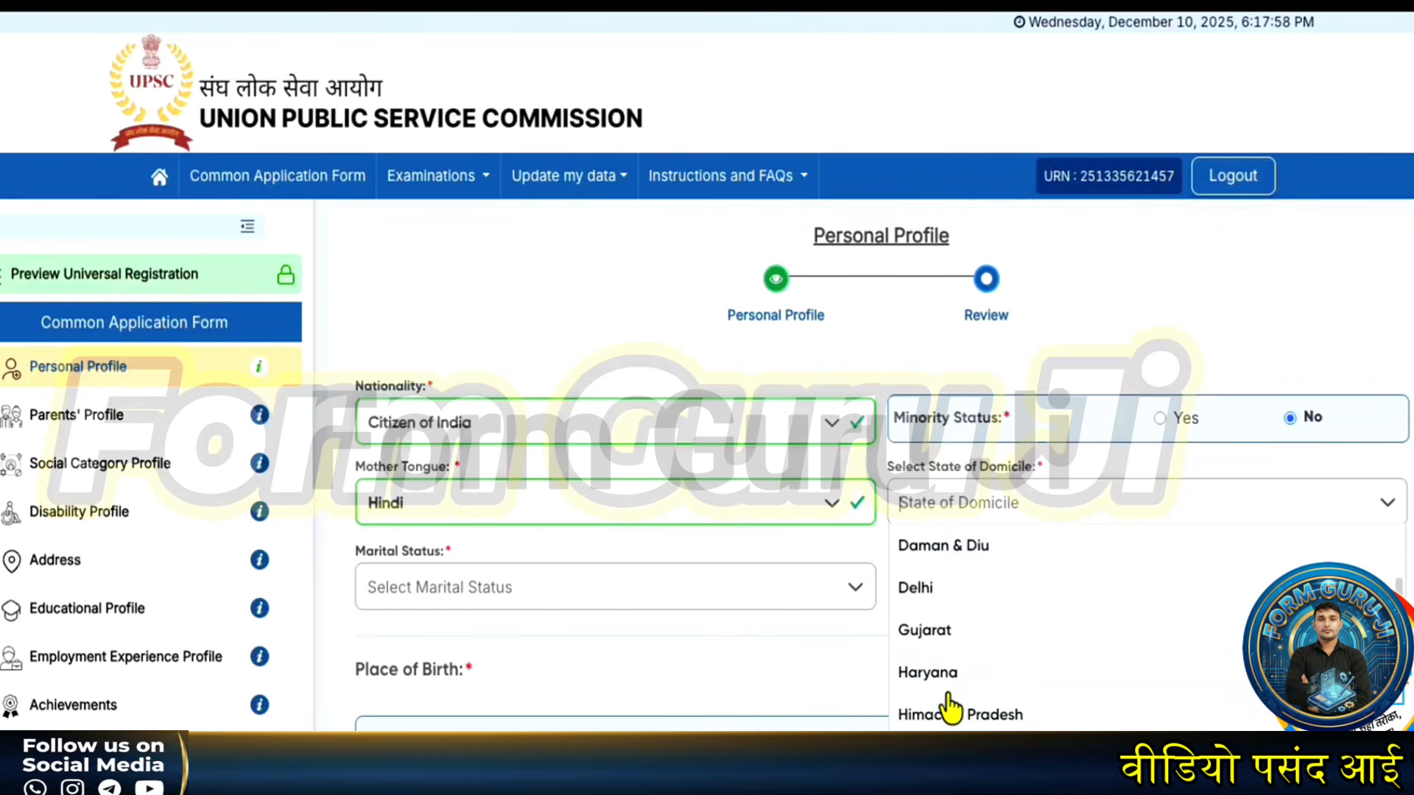
pyautogui.click(938, 676)
pyautogui.click(401, 600)
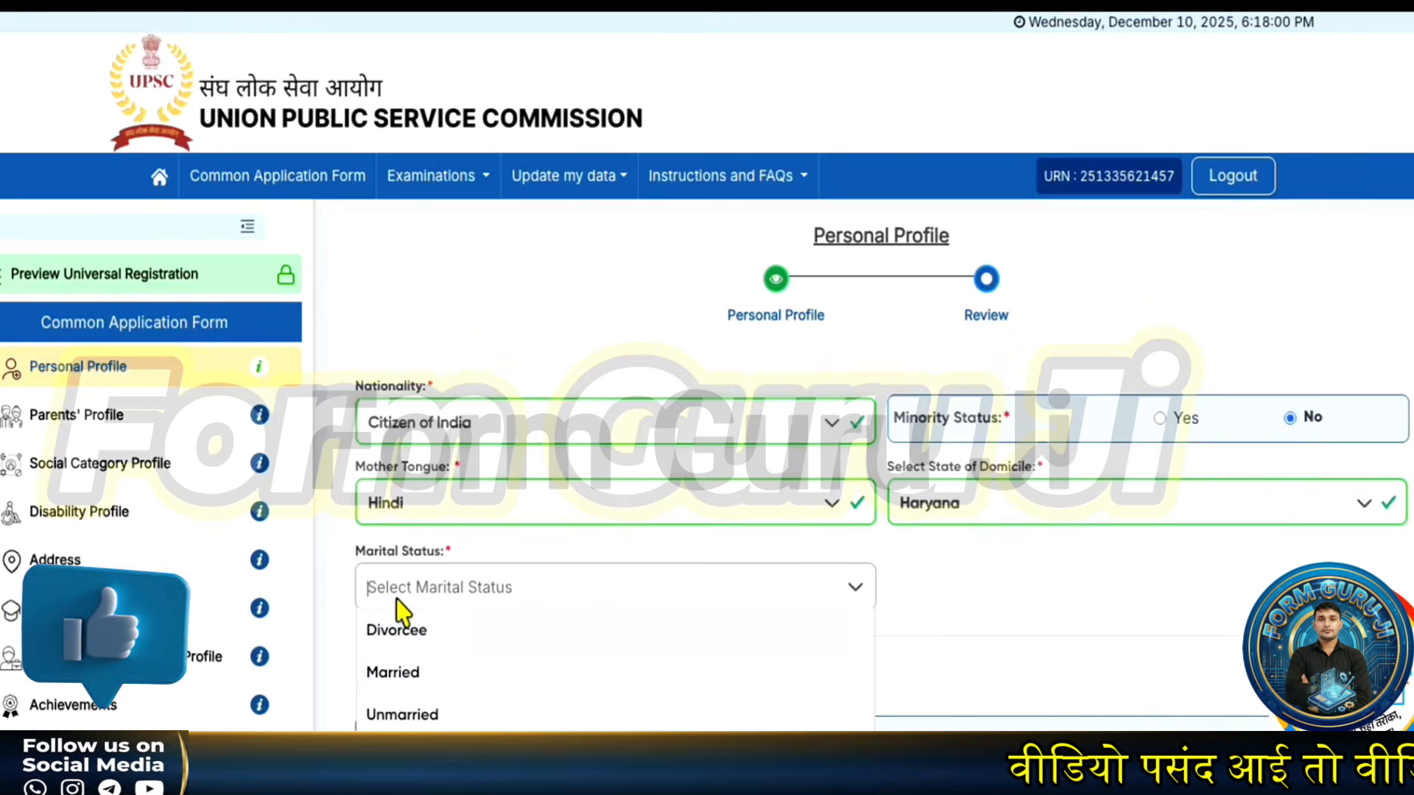
pyautogui.click(413, 714)
pyautogui.scroll(-3, 656, 676)
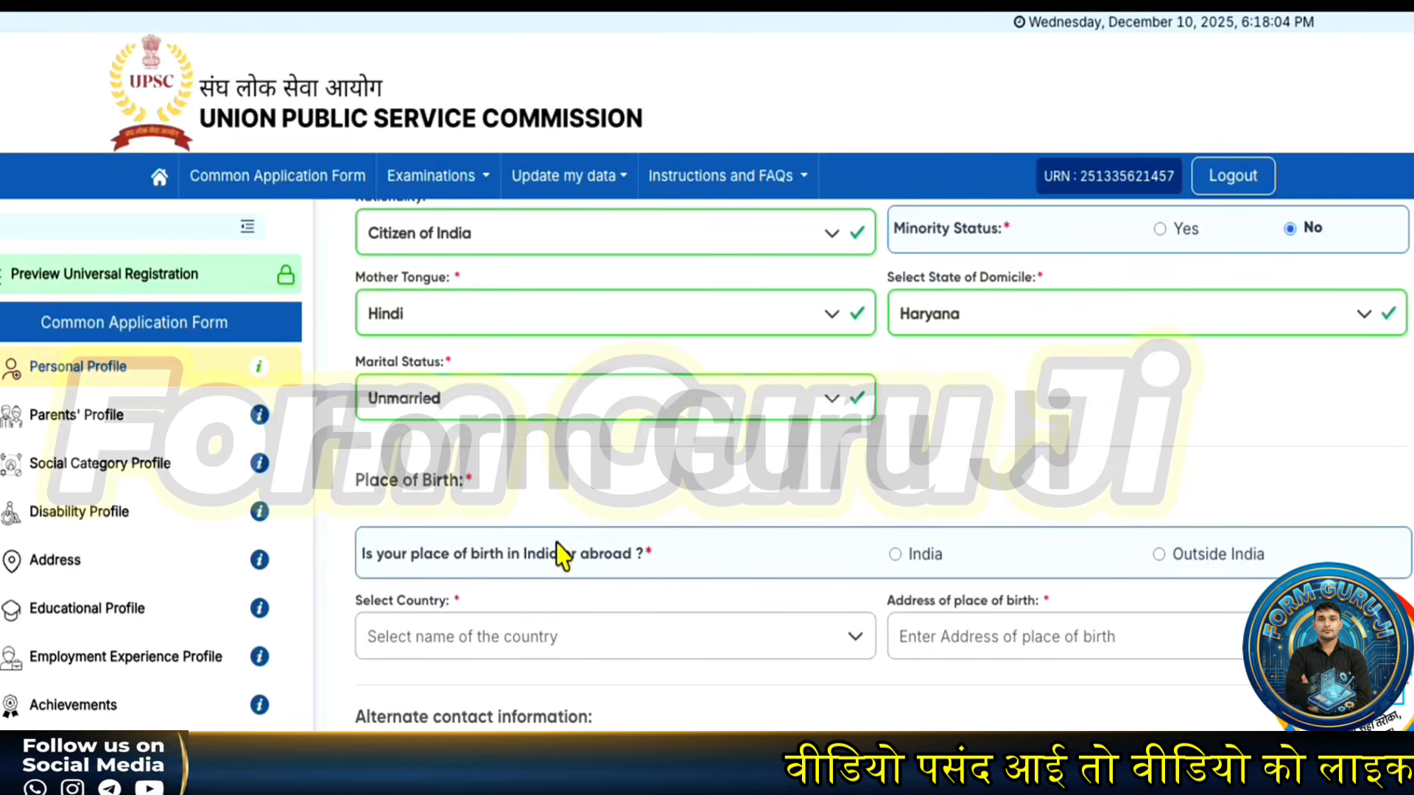
# - Set the place of birth to India, Haryana, Bhiwani district
pyautogui.click(896, 556)
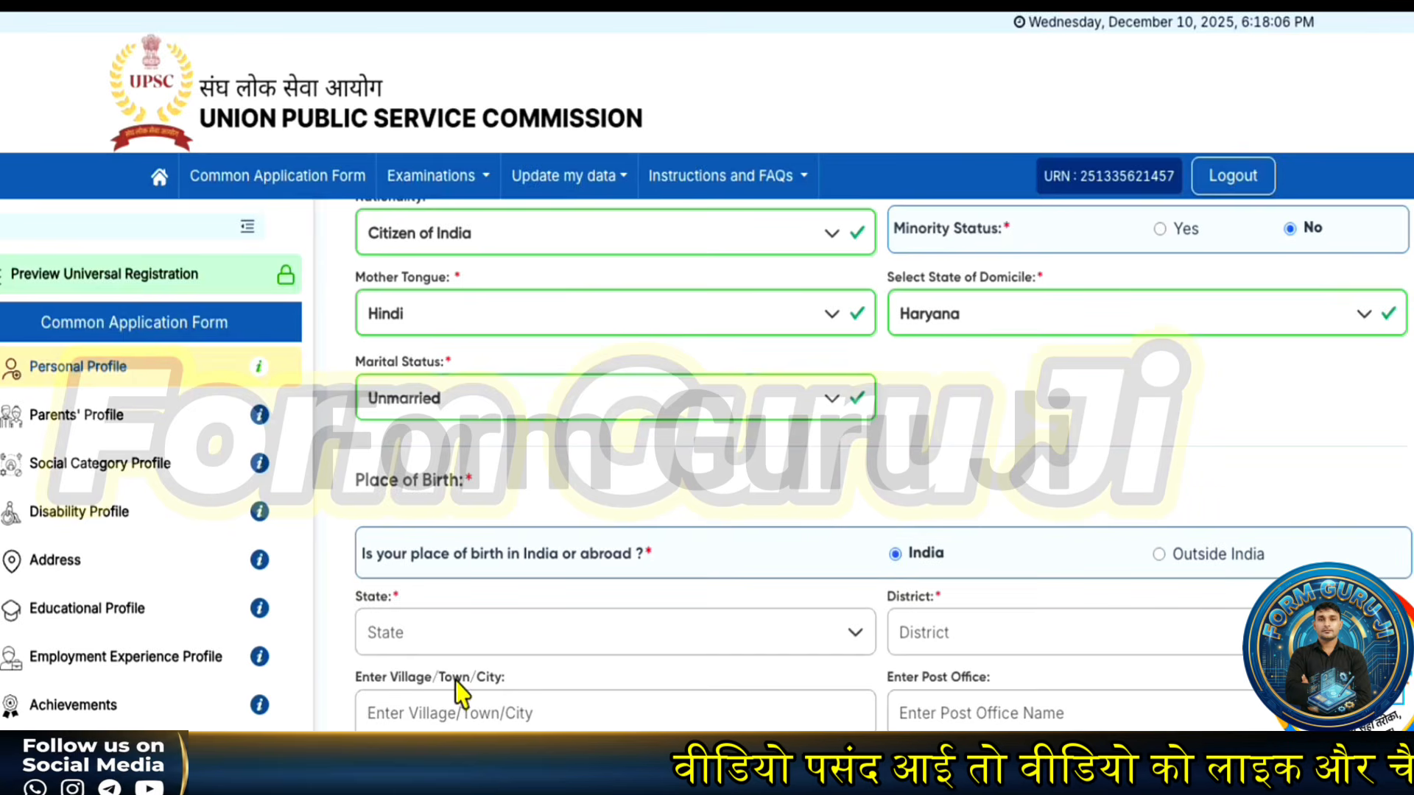
pyautogui.click(452, 651)
pyautogui.scroll(-4, 420, 581)
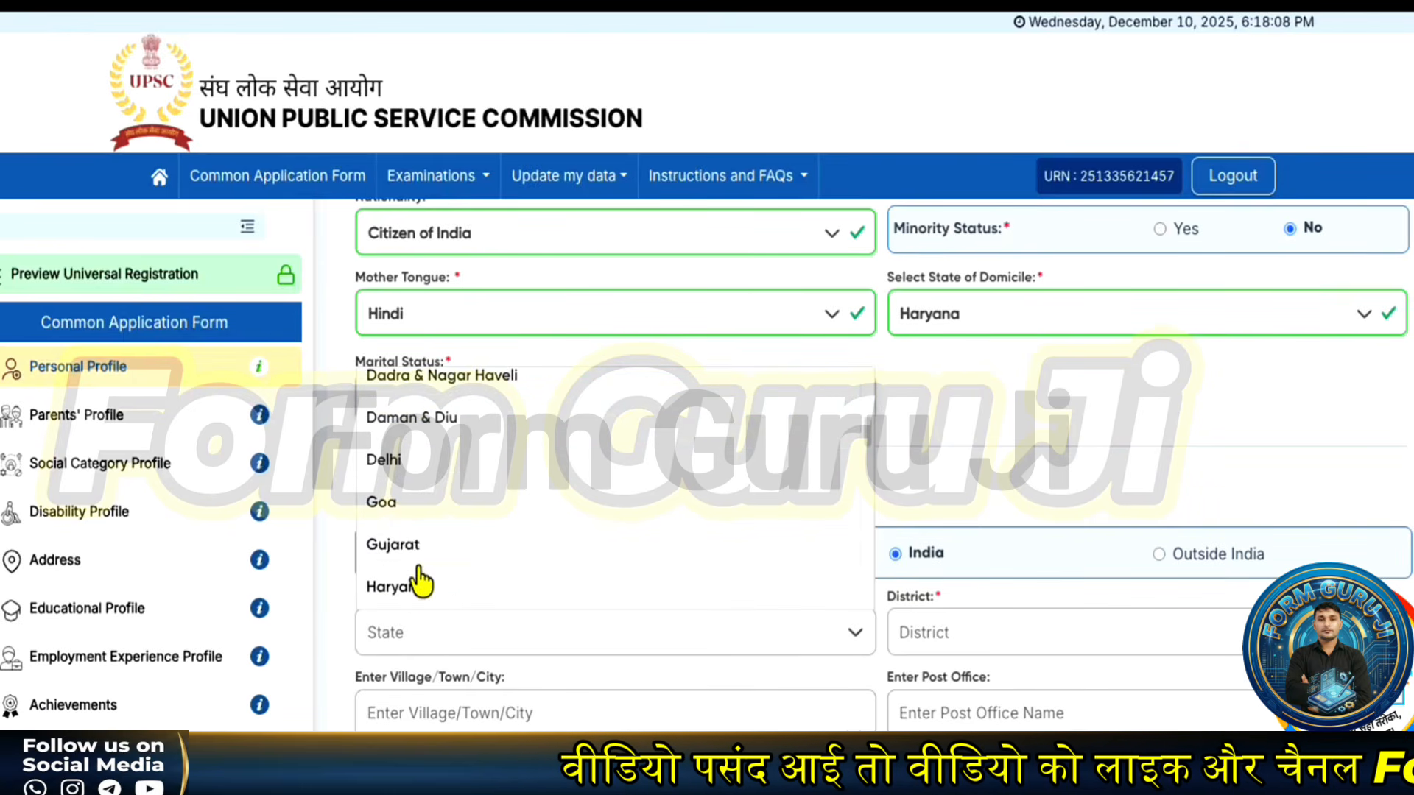
pyautogui.click(400, 587)
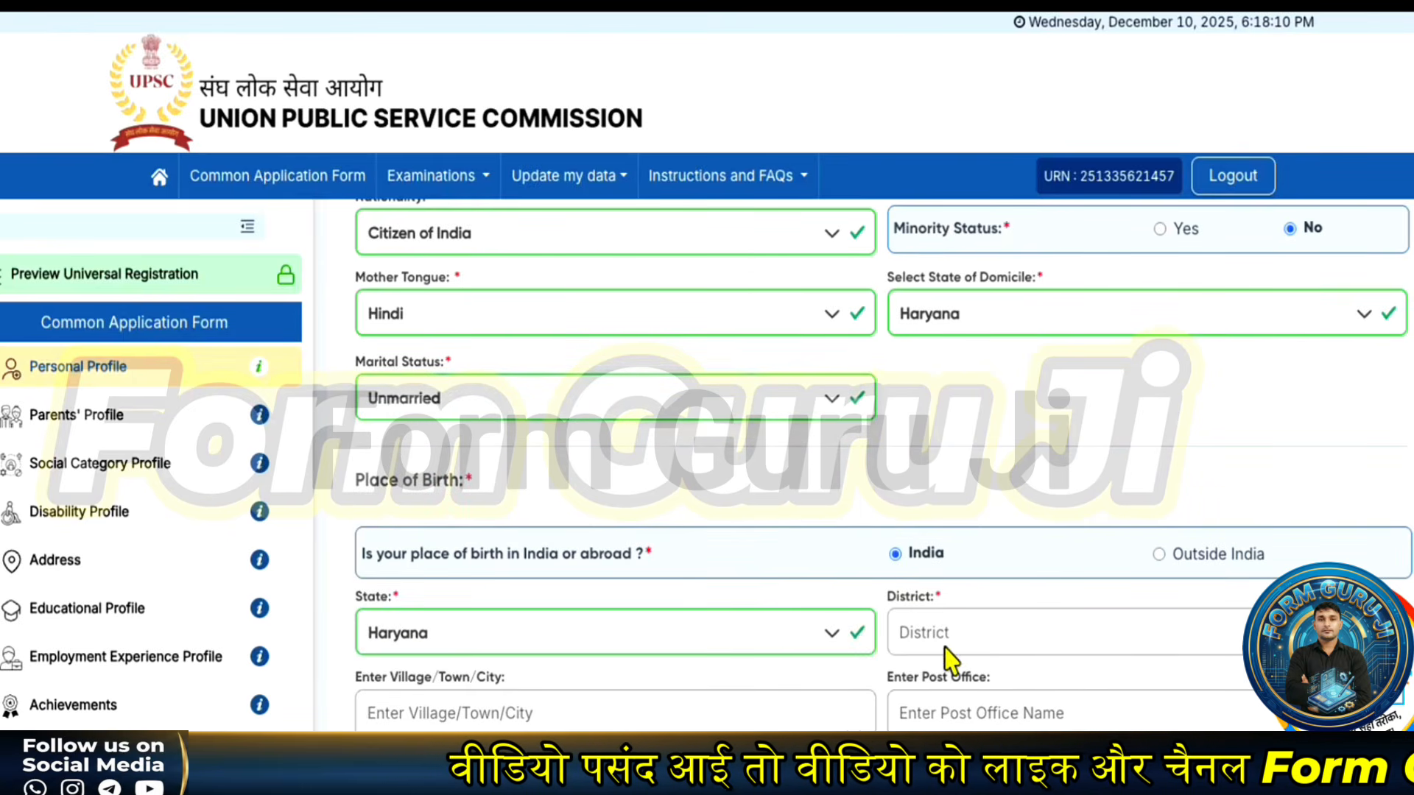
pyautogui.click(950, 641)
pyautogui.click(942, 431)
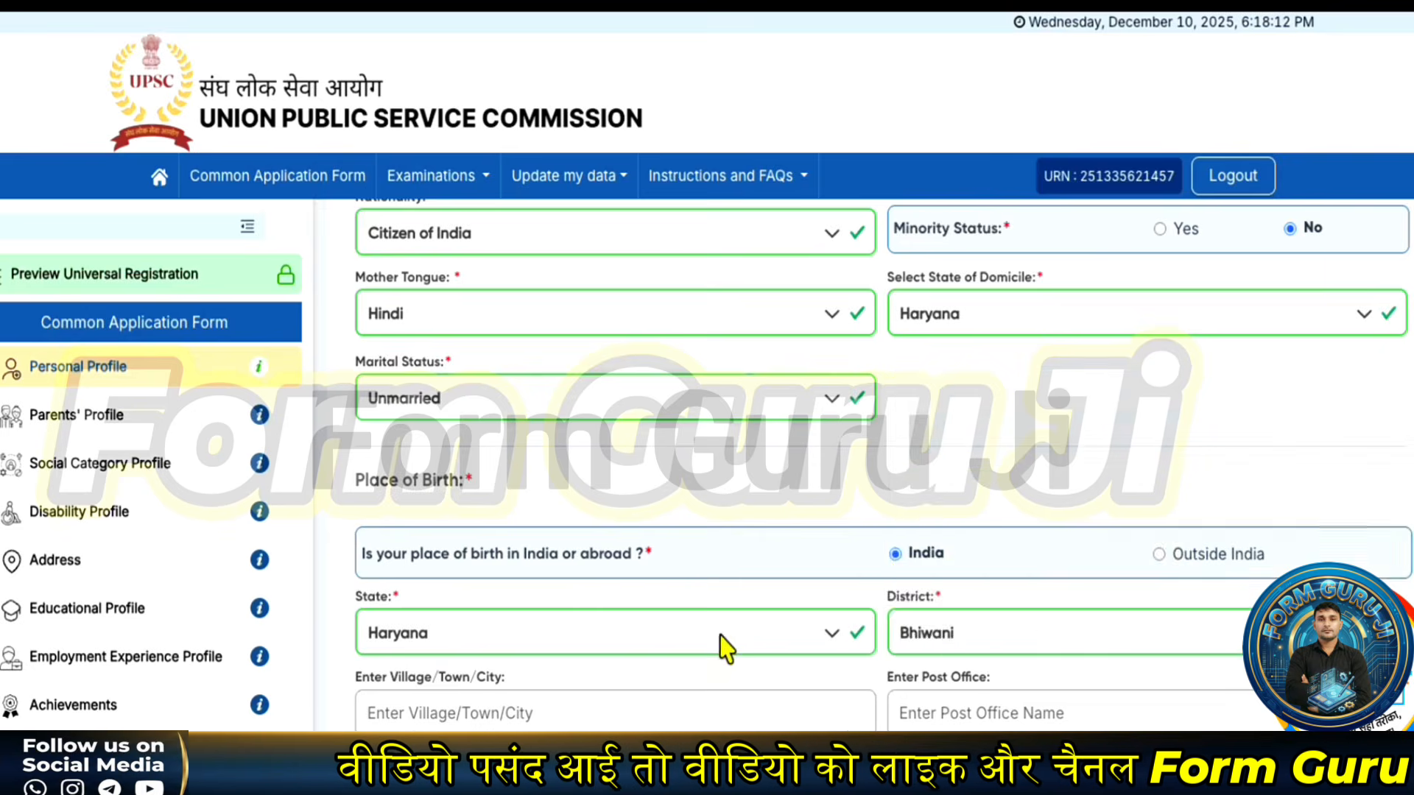
pyautogui.scroll(-2, 663, 648)
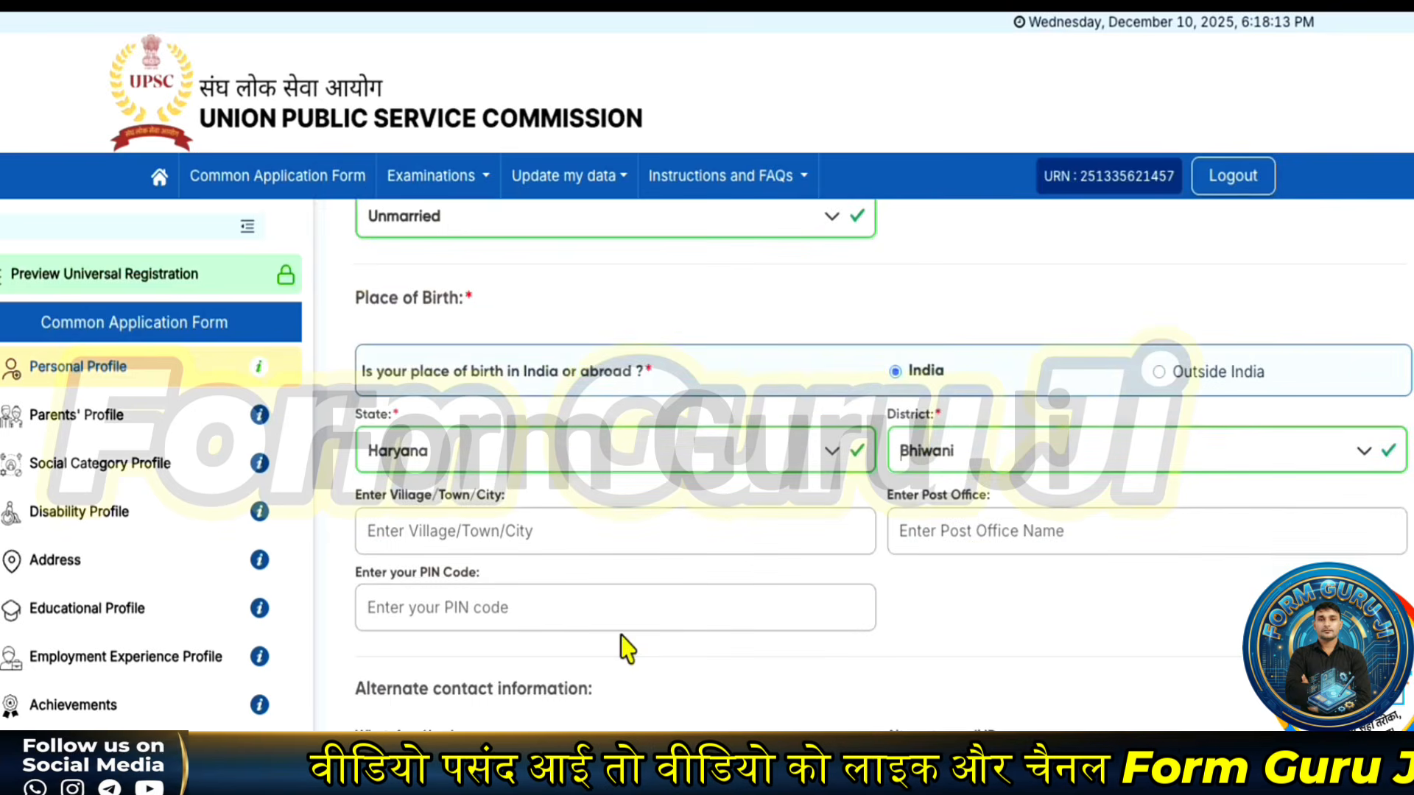
# - Enter village Ranila, post office Ranila and PIN code 127042 for the birthplace
pyautogui.click(436, 534)
pyautogui.write('Ranila')
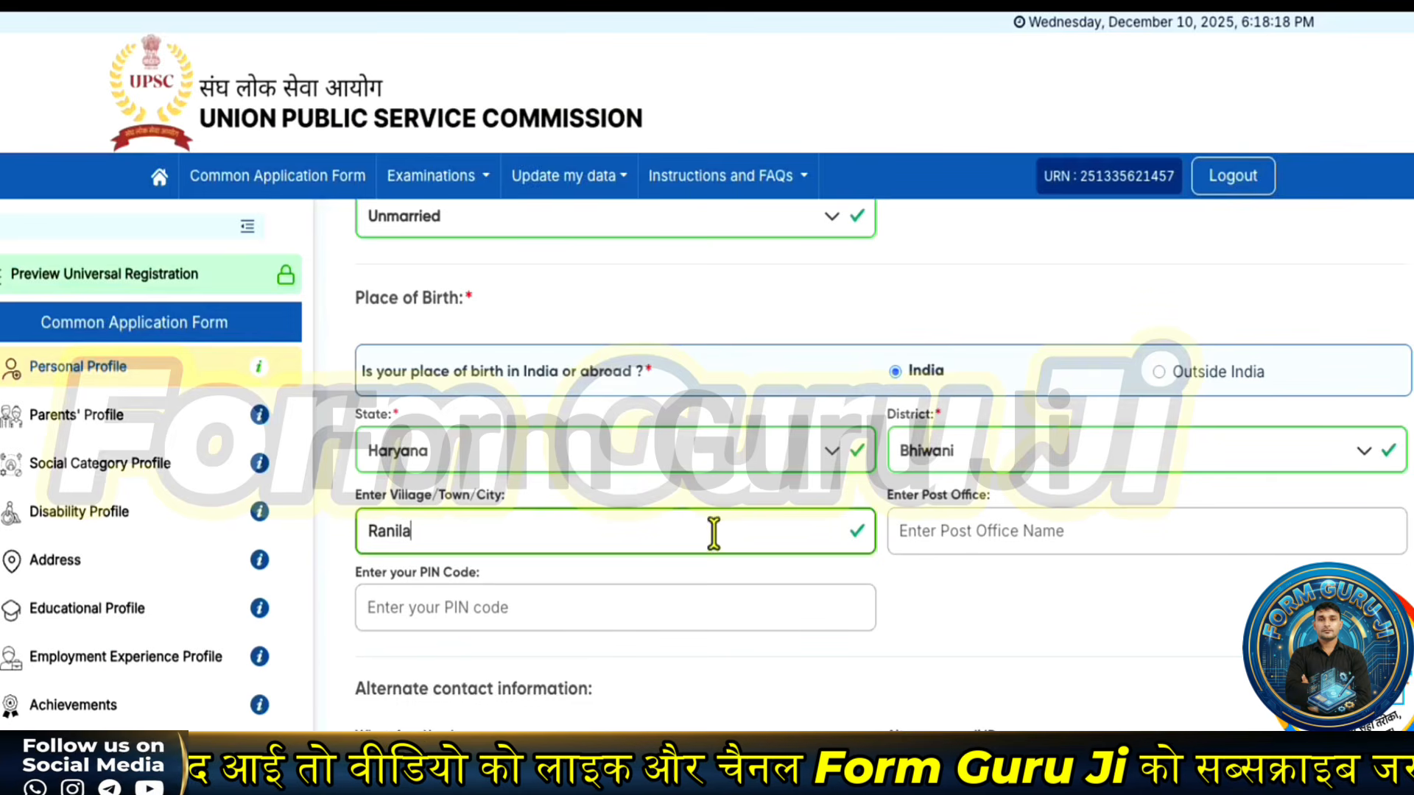
pyautogui.click(972, 531)
pyautogui.write('R')
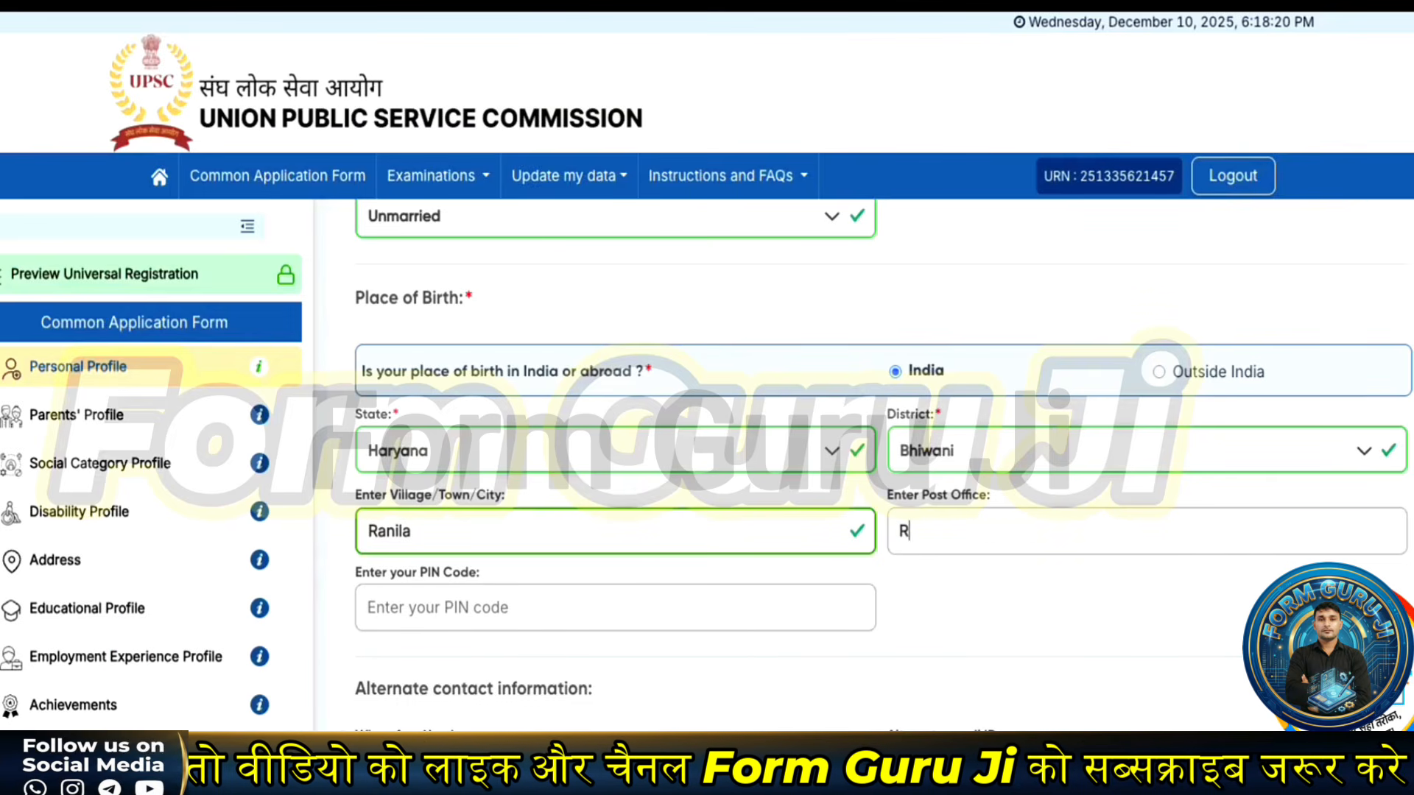
pyautogui.write('anila')
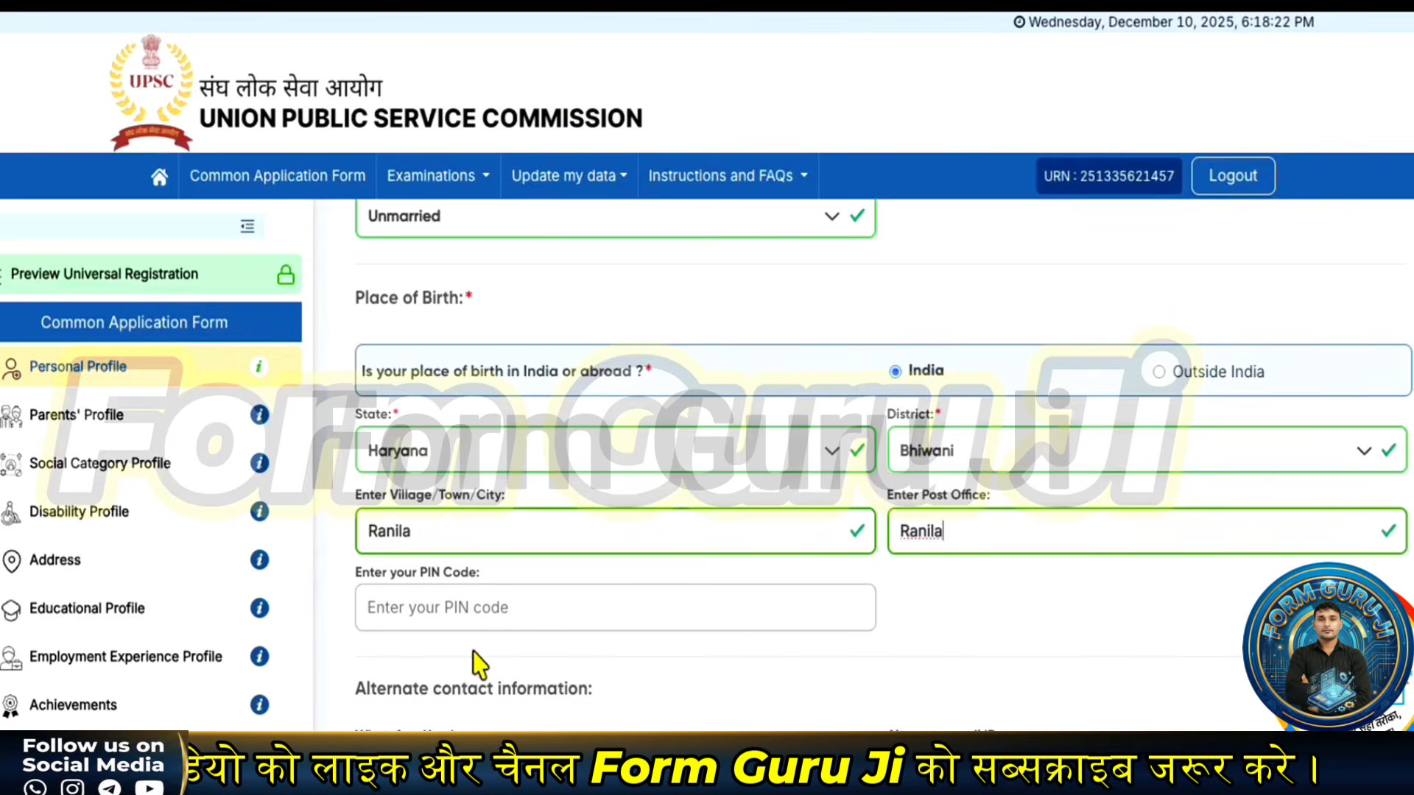
pyautogui.write('1')
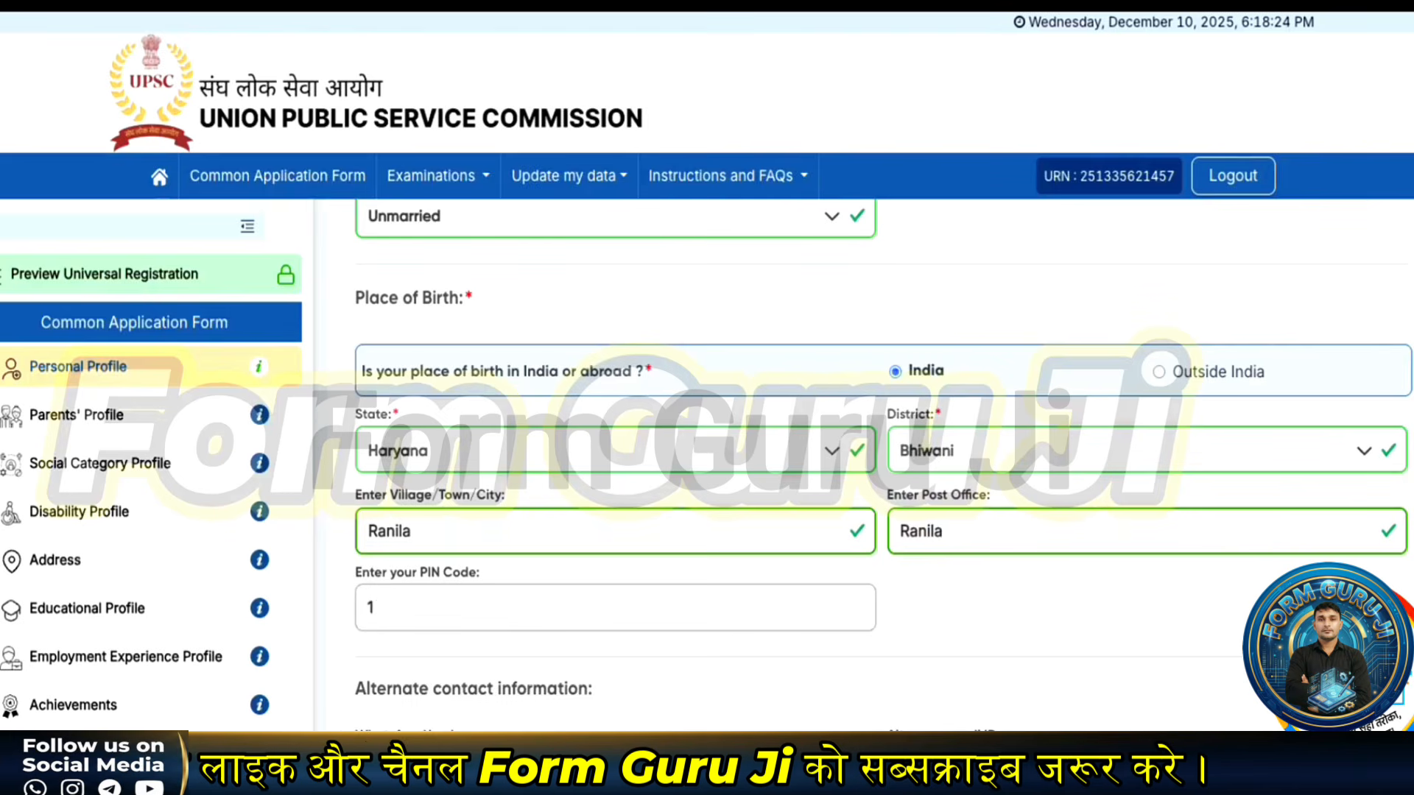
pyautogui.write('27042')
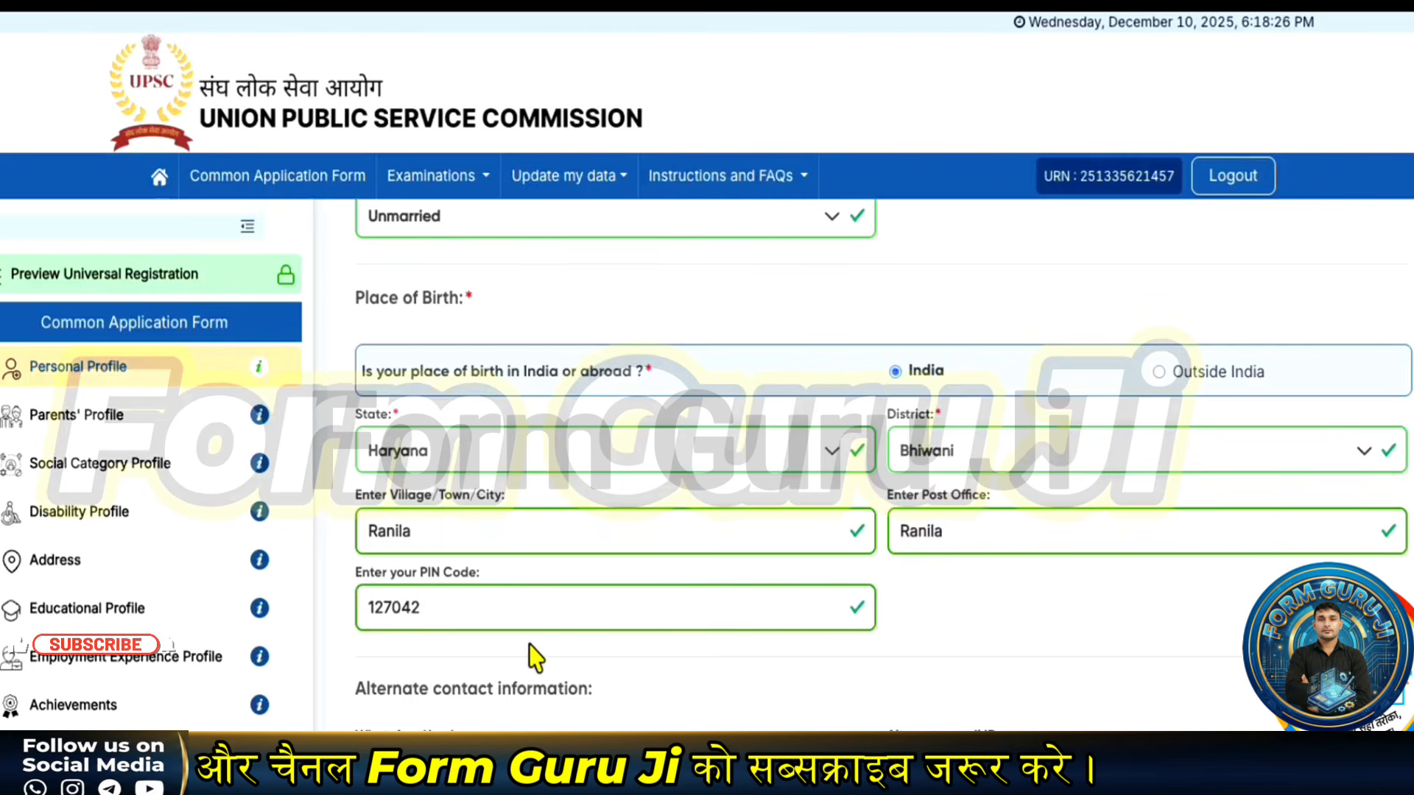
pyautogui.scroll(-2, 560, 674)
pyautogui.scroll(-1, 564, 674)
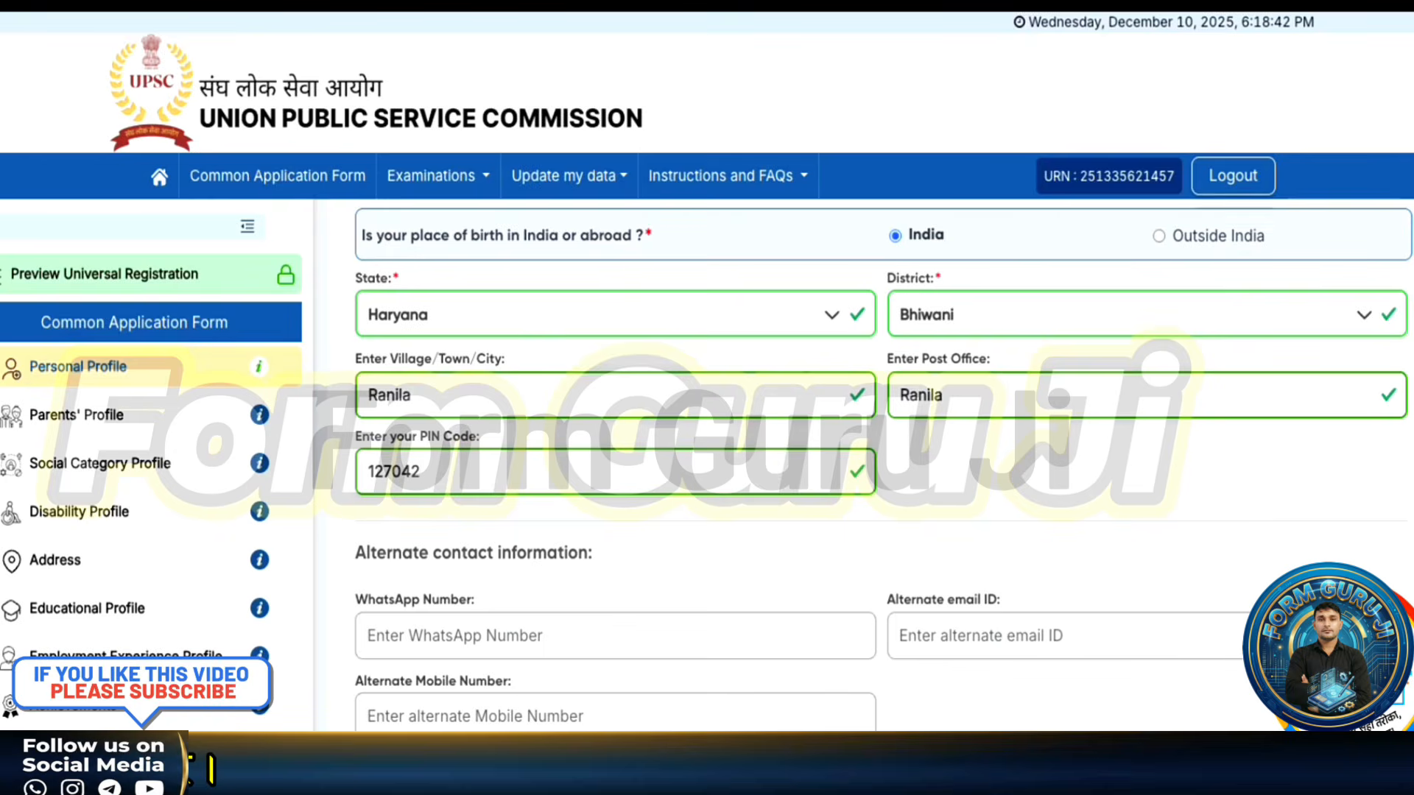
# - Preview the Personal Profile, submit and confirm it, then dismiss the success message
pyautogui.click(817, 773)
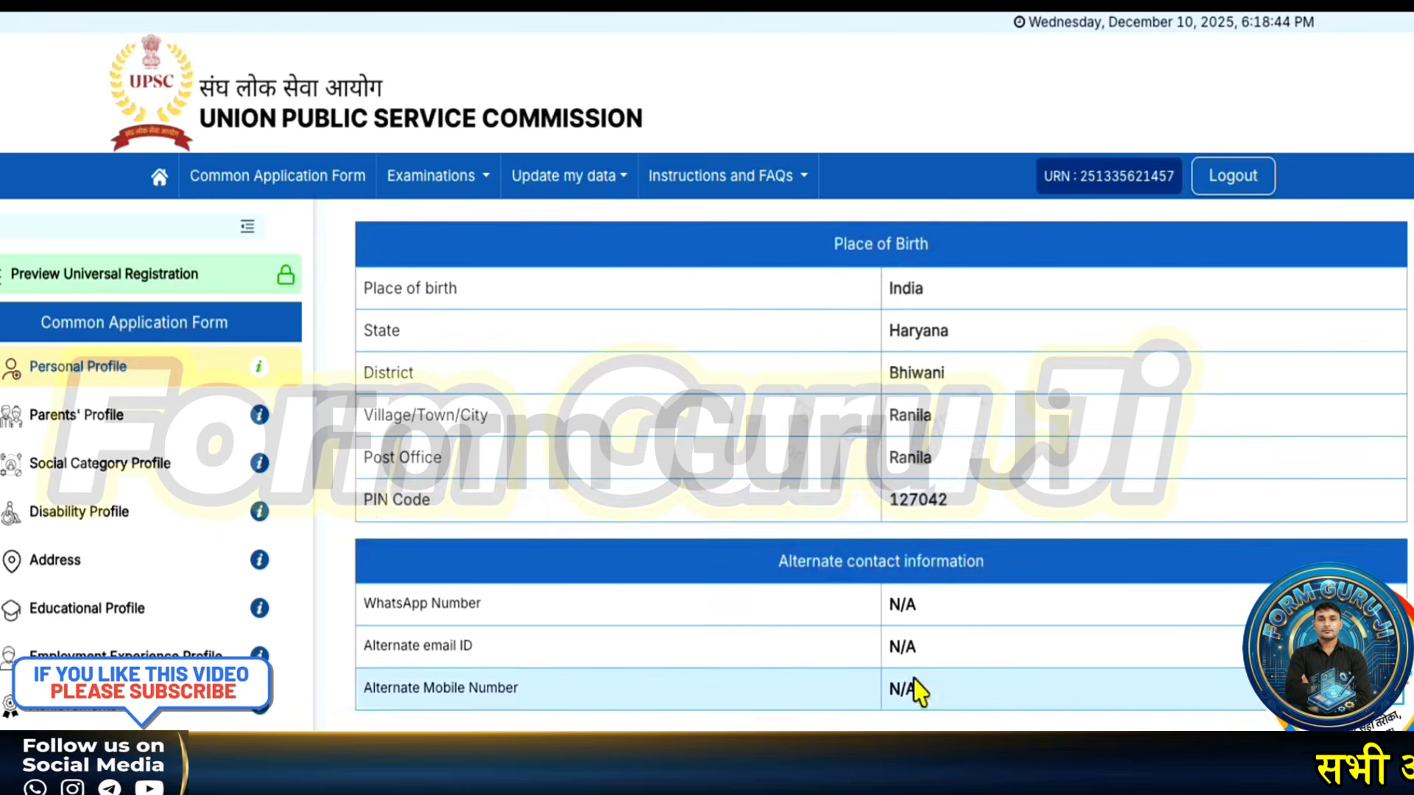
pyautogui.scroll(-1, 915, 688)
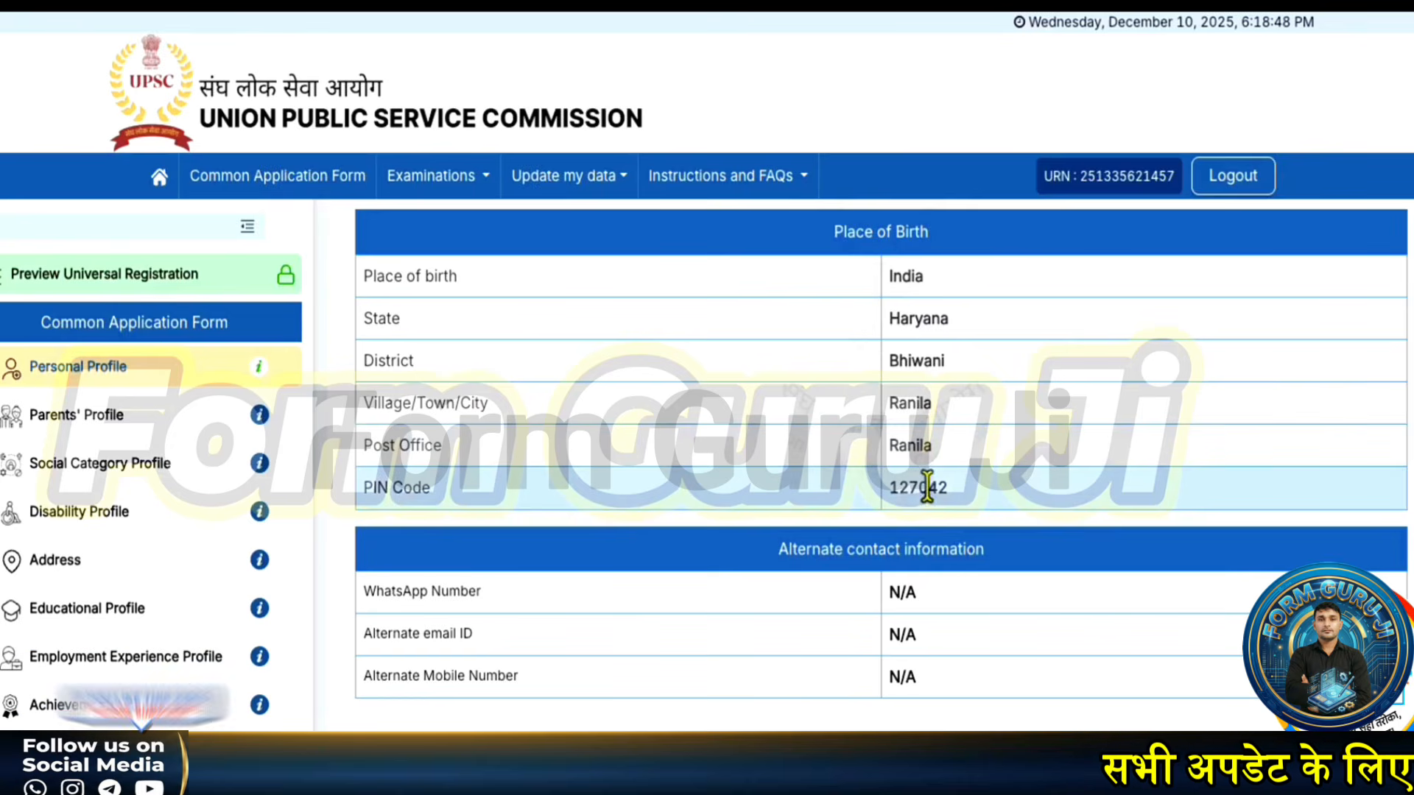
pyautogui.click(934, 730)
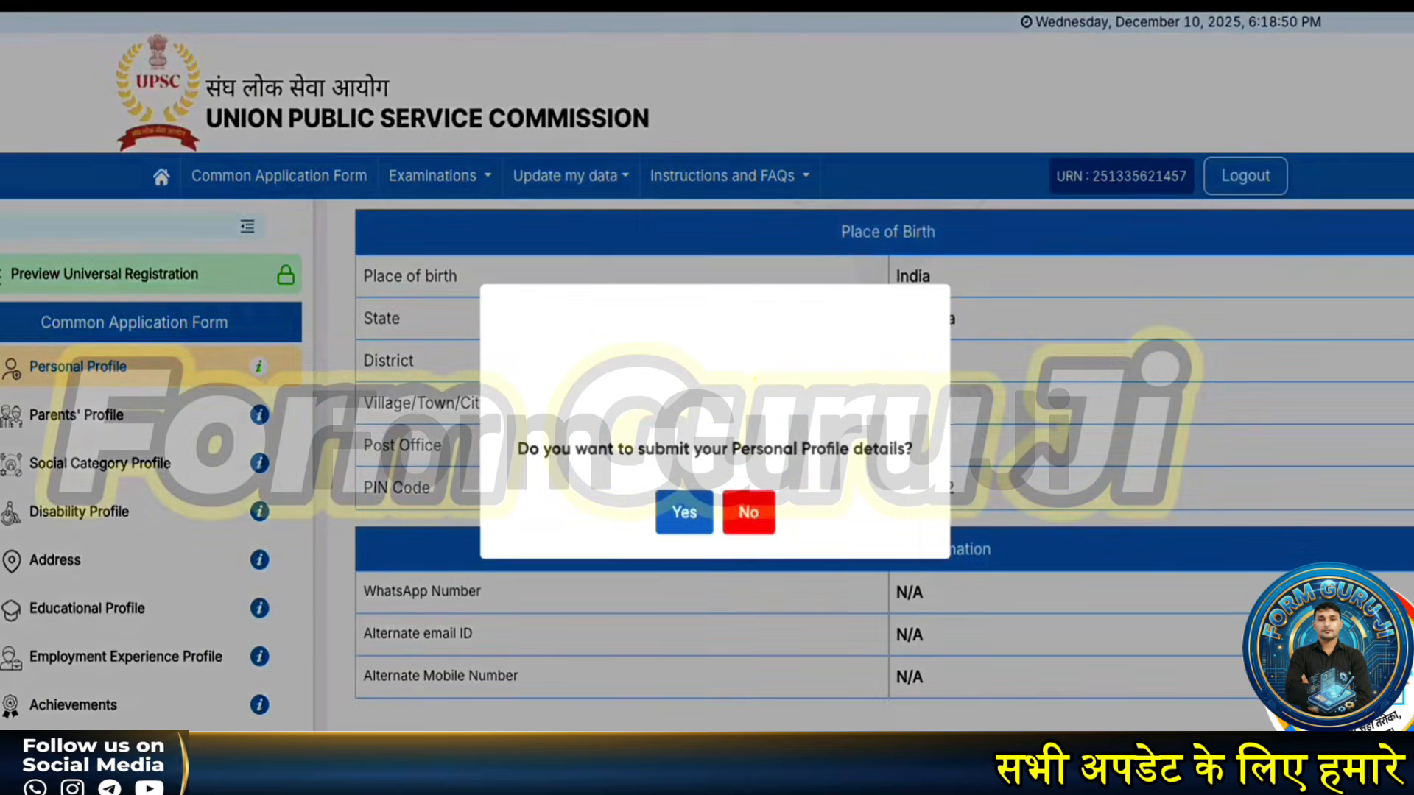
pyautogui.click(684, 514)
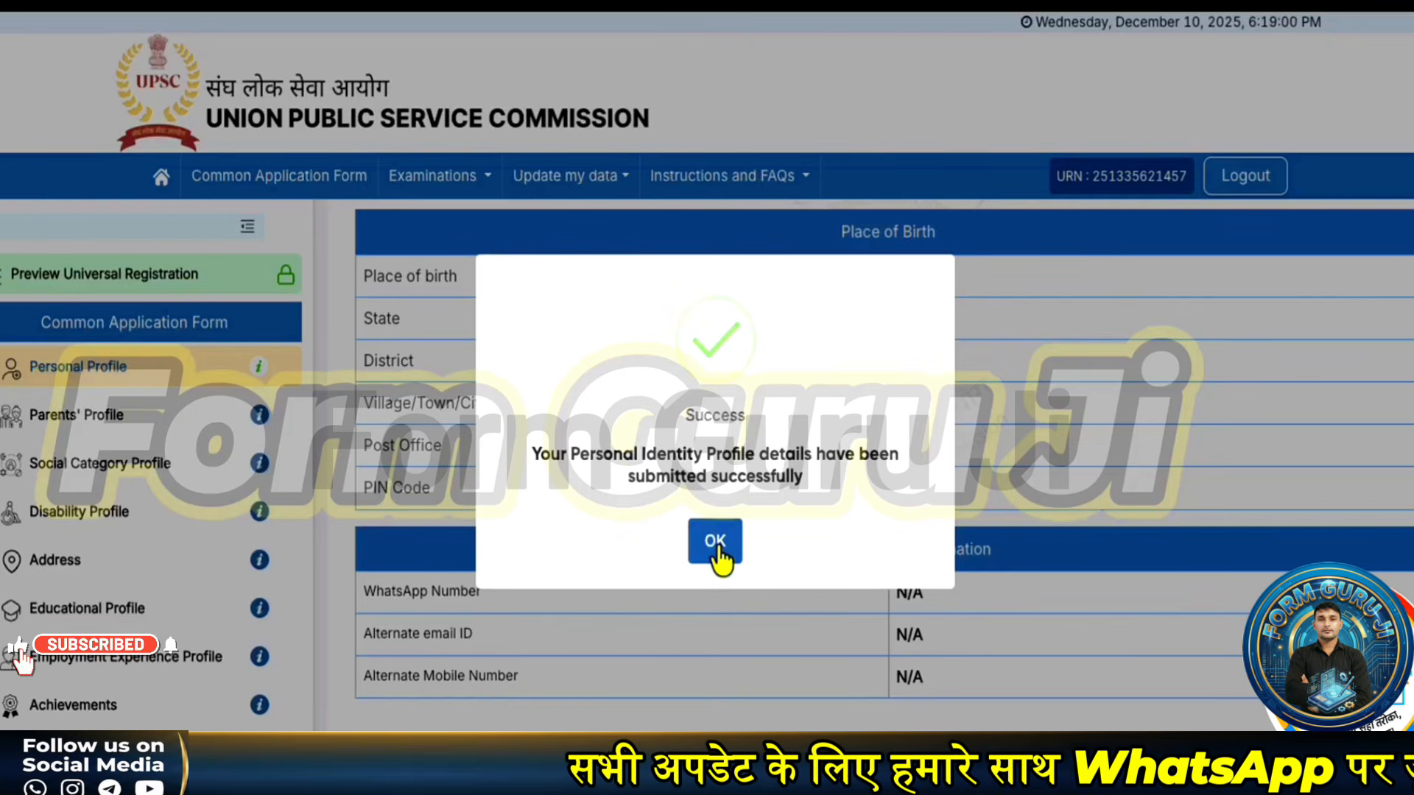
pyautogui.click(715, 544)
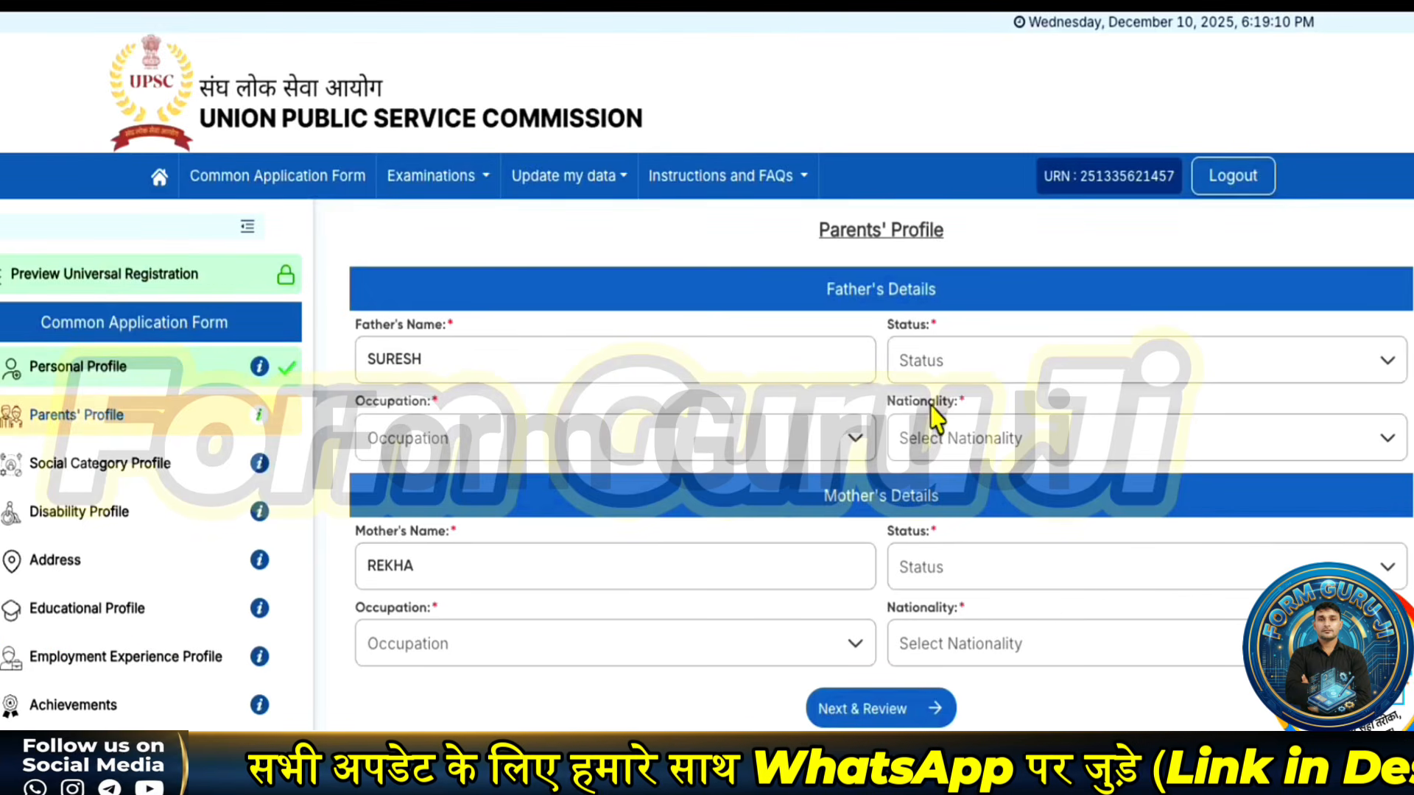
# - Fill the father's details: Alive, Agriculture, annual income 50000, Citizen of India
pyautogui.click(948, 377)
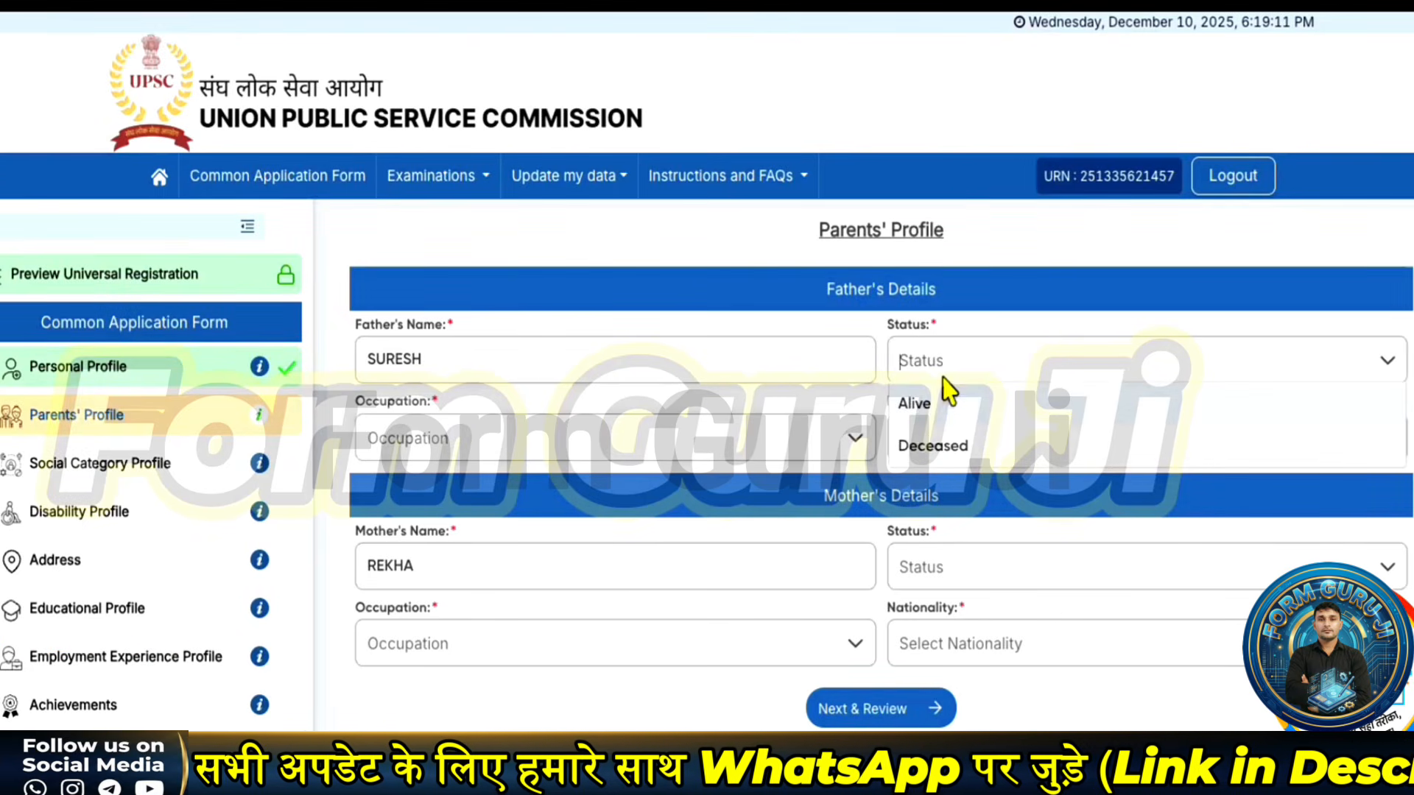
pyautogui.click(914, 404)
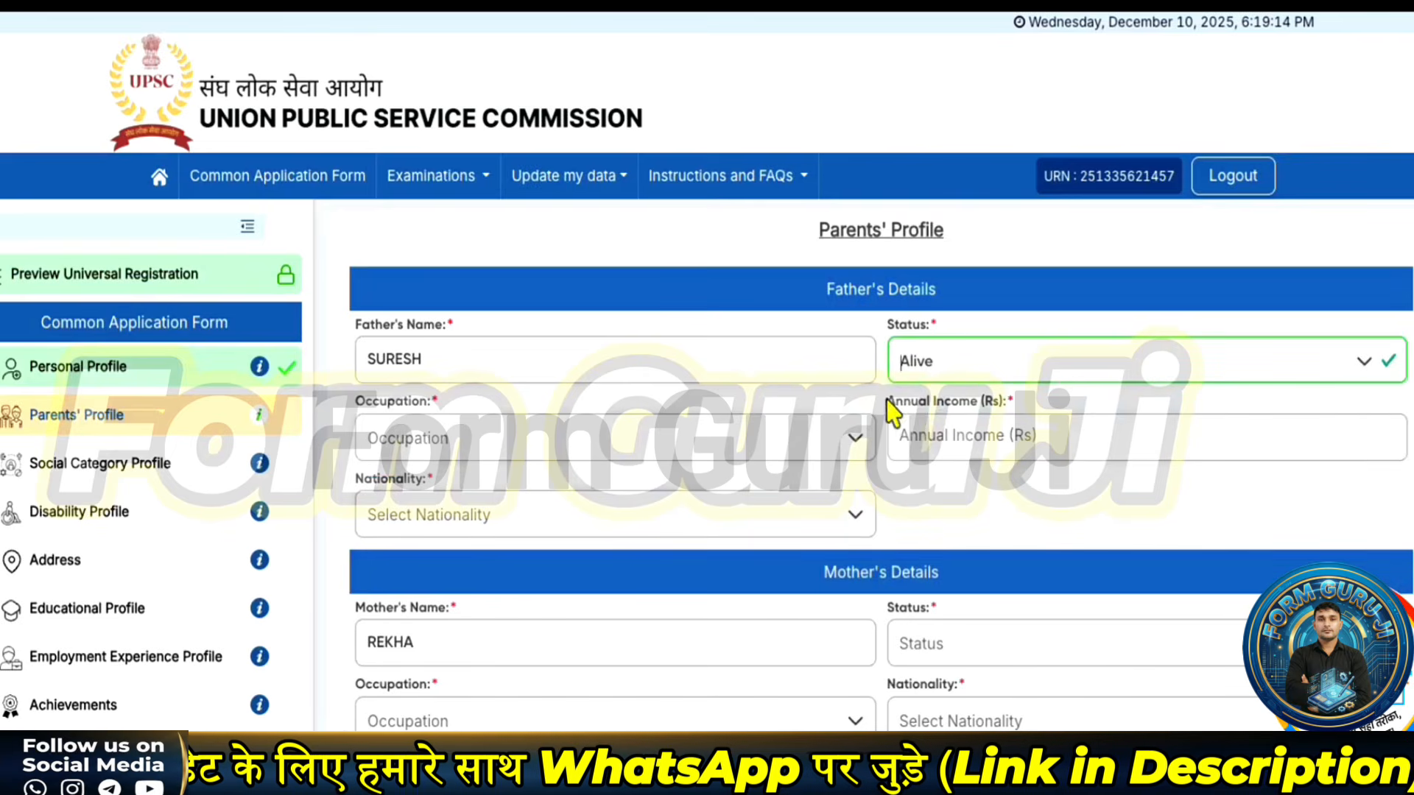
pyautogui.click(928, 379)
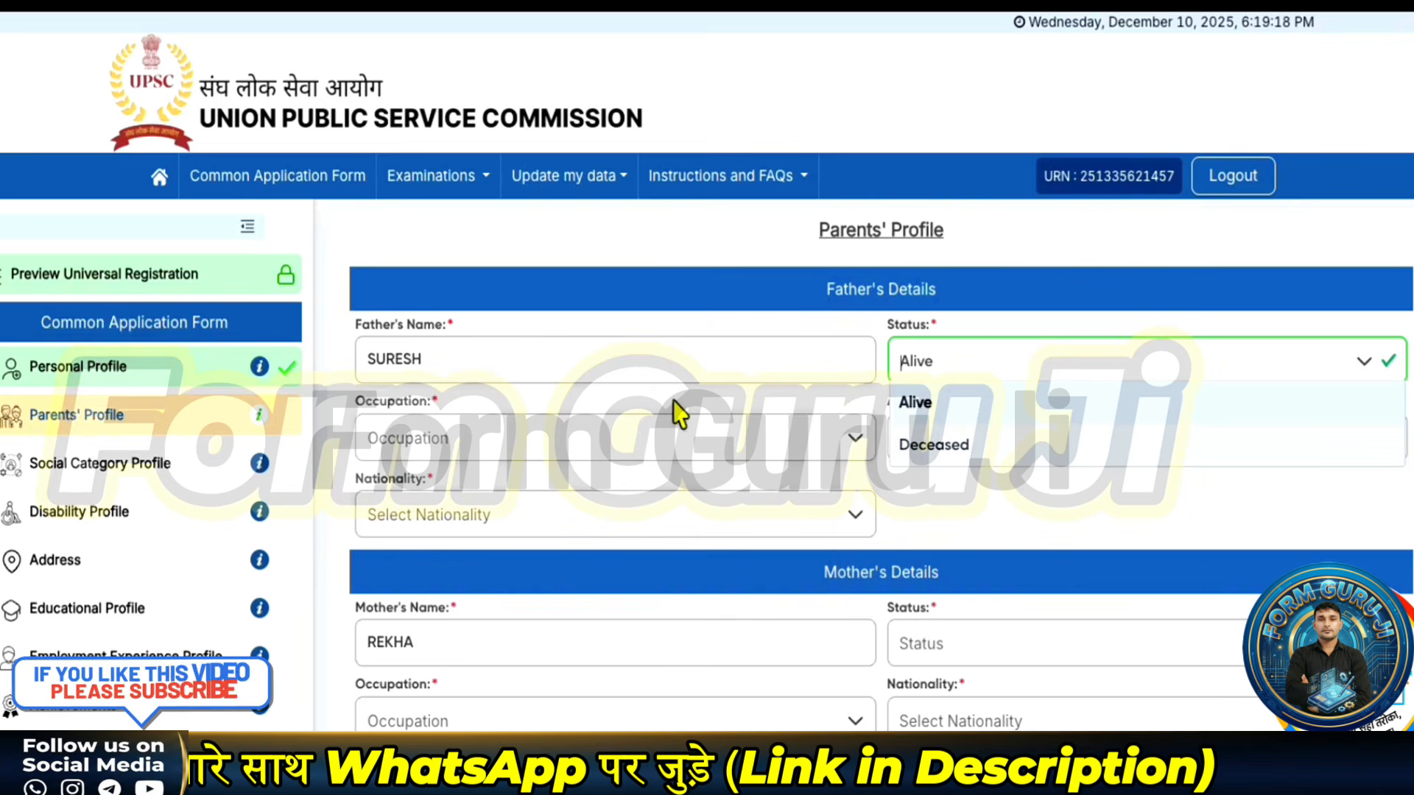
pyautogui.click(587, 451)
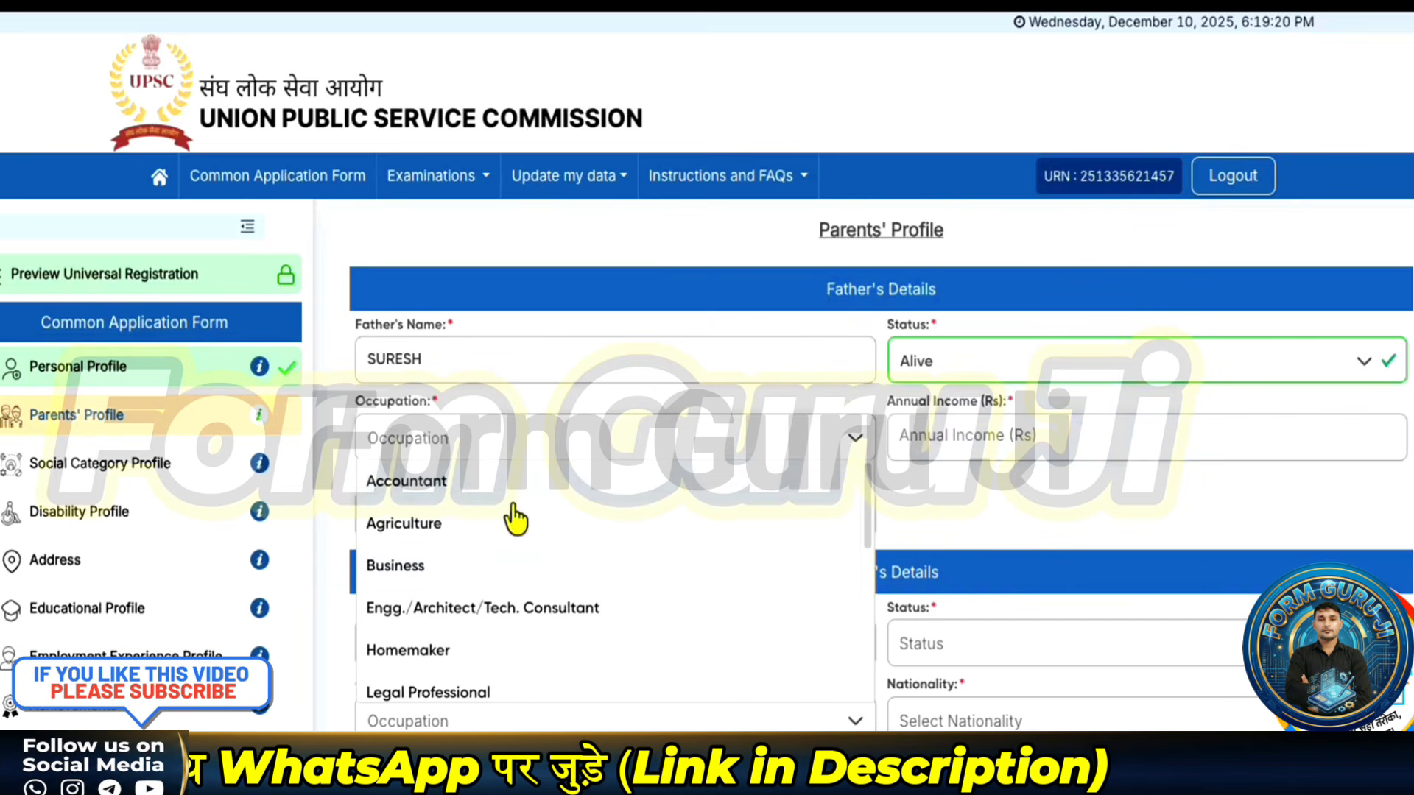
pyautogui.click(430, 524)
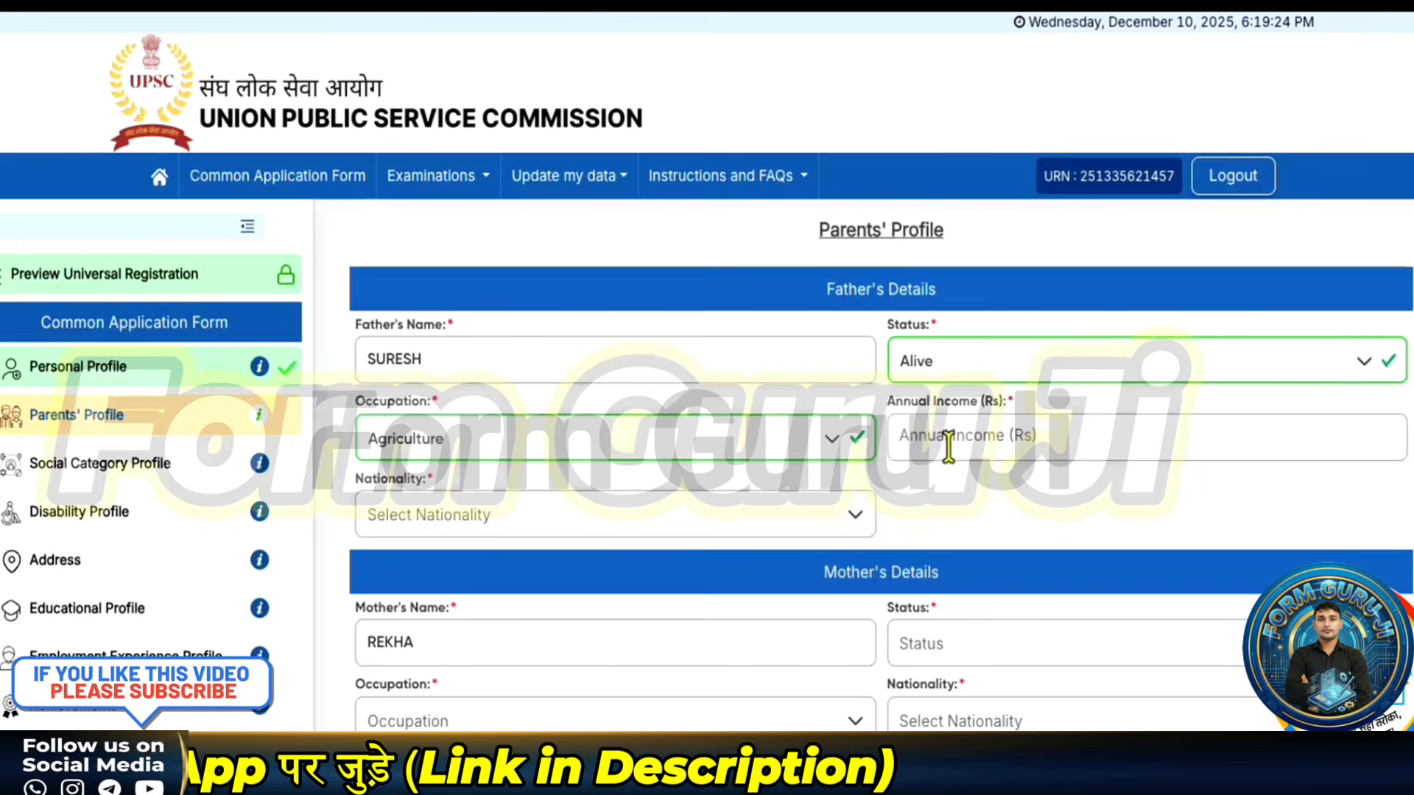
pyautogui.write('50000')
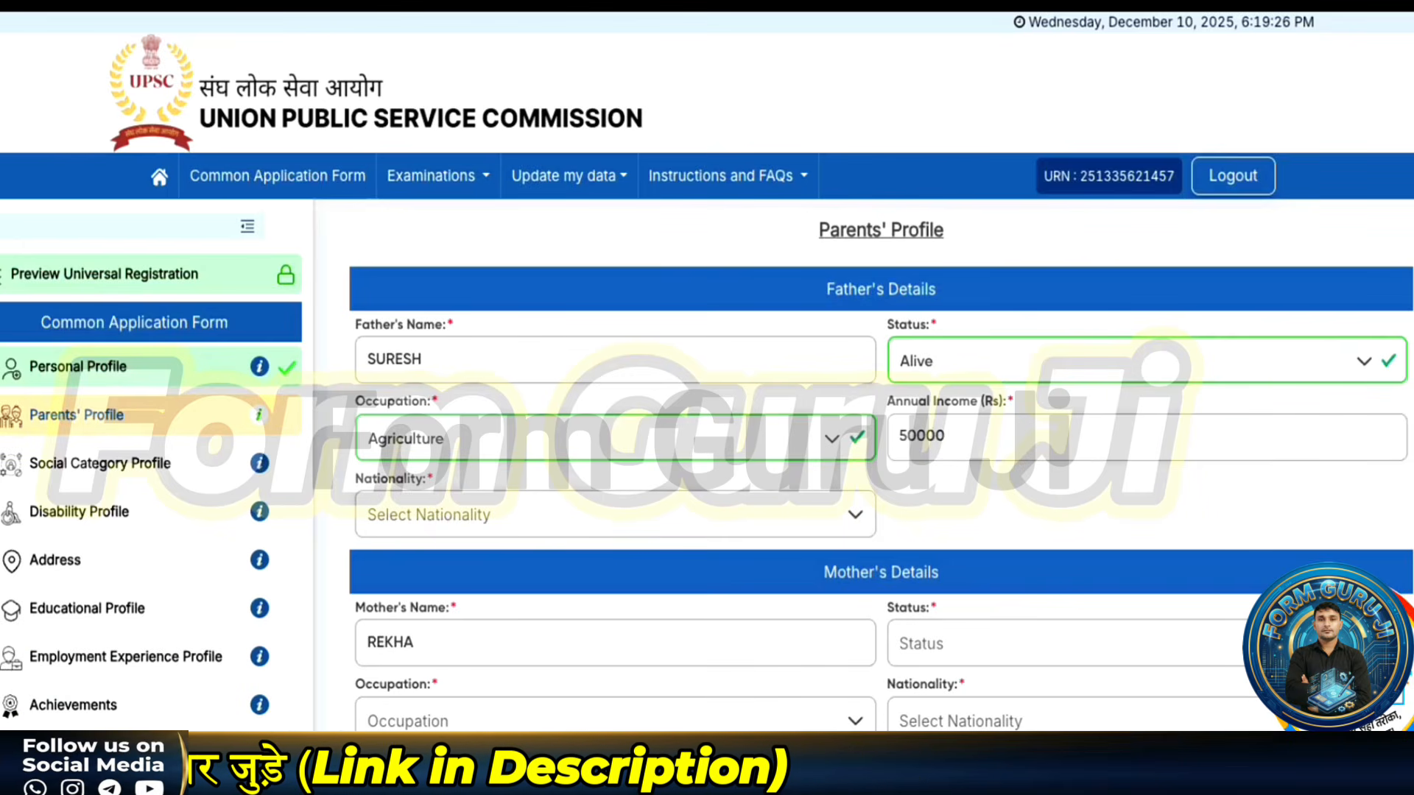
pyautogui.click(513, 523)
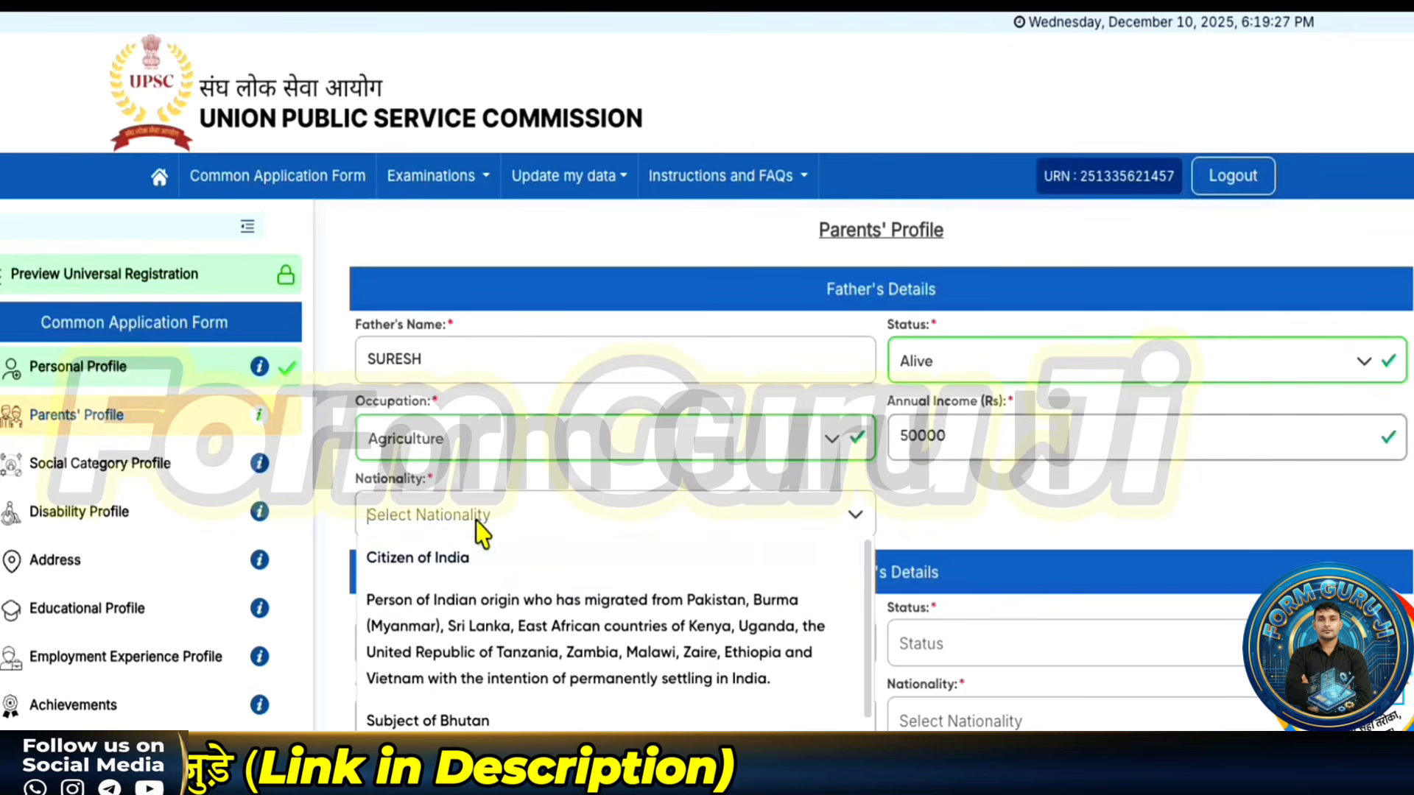
pyautogui.click(446, 561)
pyautogui.scroll(-1, 862, 569)
# - Fill the mother's details: Alive, Agriculture, annual income 10000, Citizen of India
pyautogui.click(1014, 649)
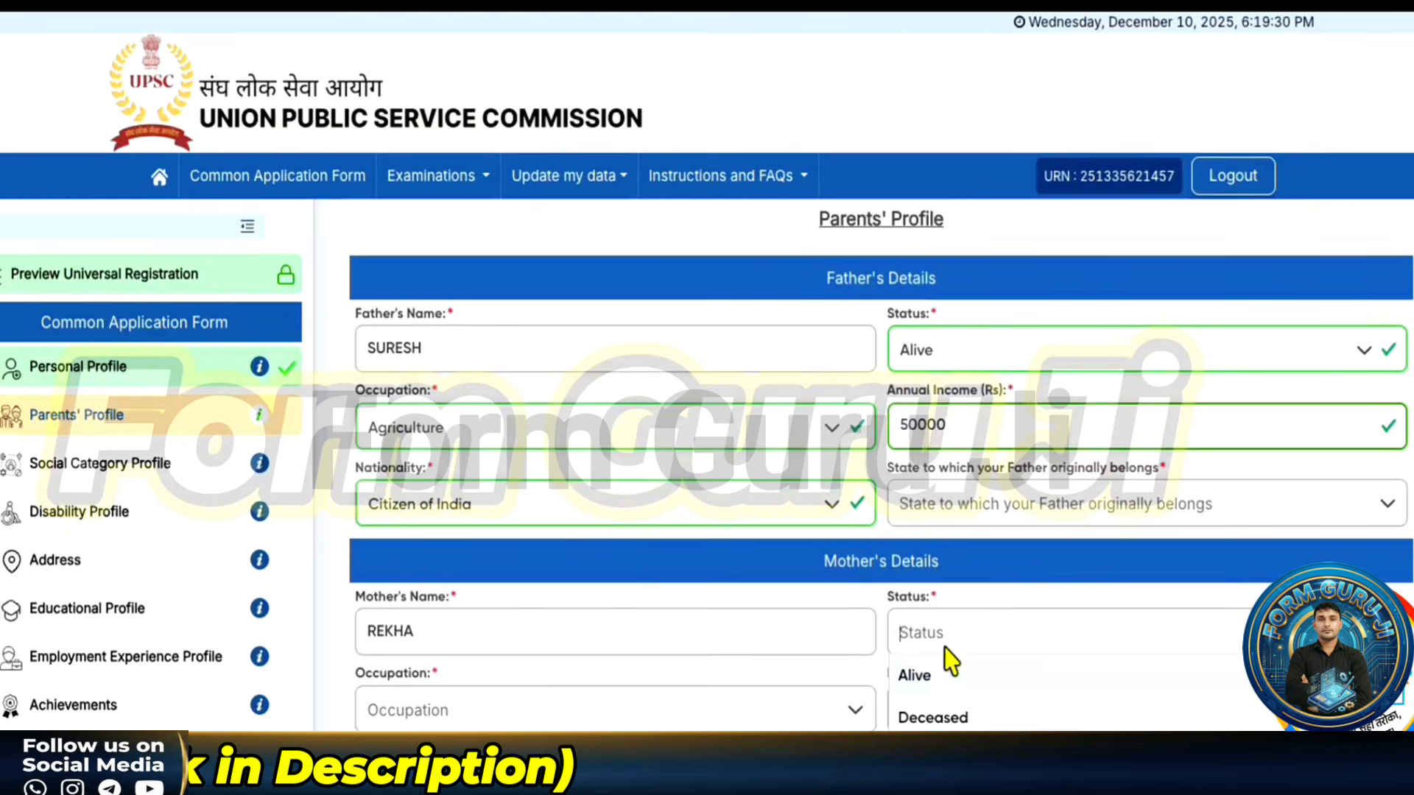
pyautogui.click(913, 674)
pyautogui.scroll(-1, 437, 729)
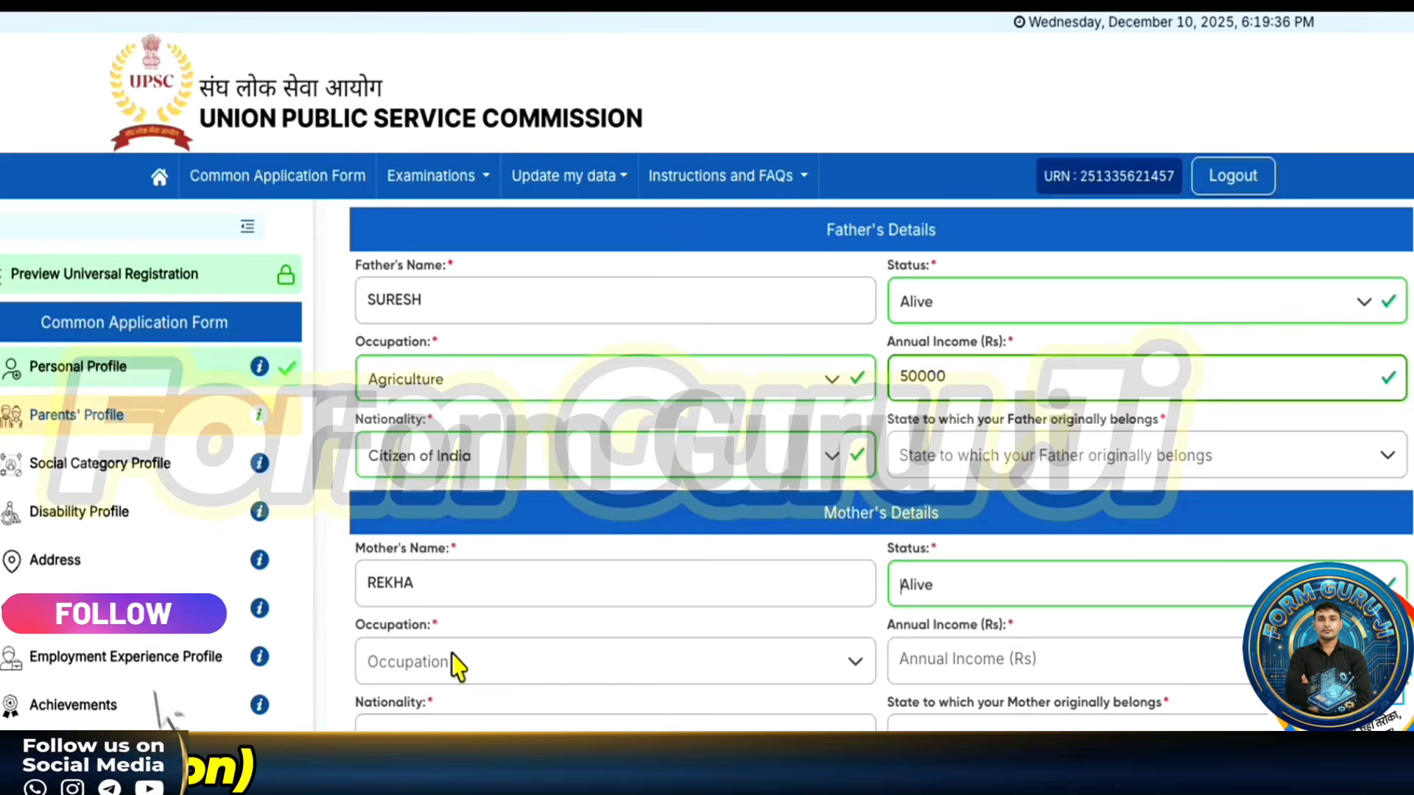
pyautogui.click(414, 665)
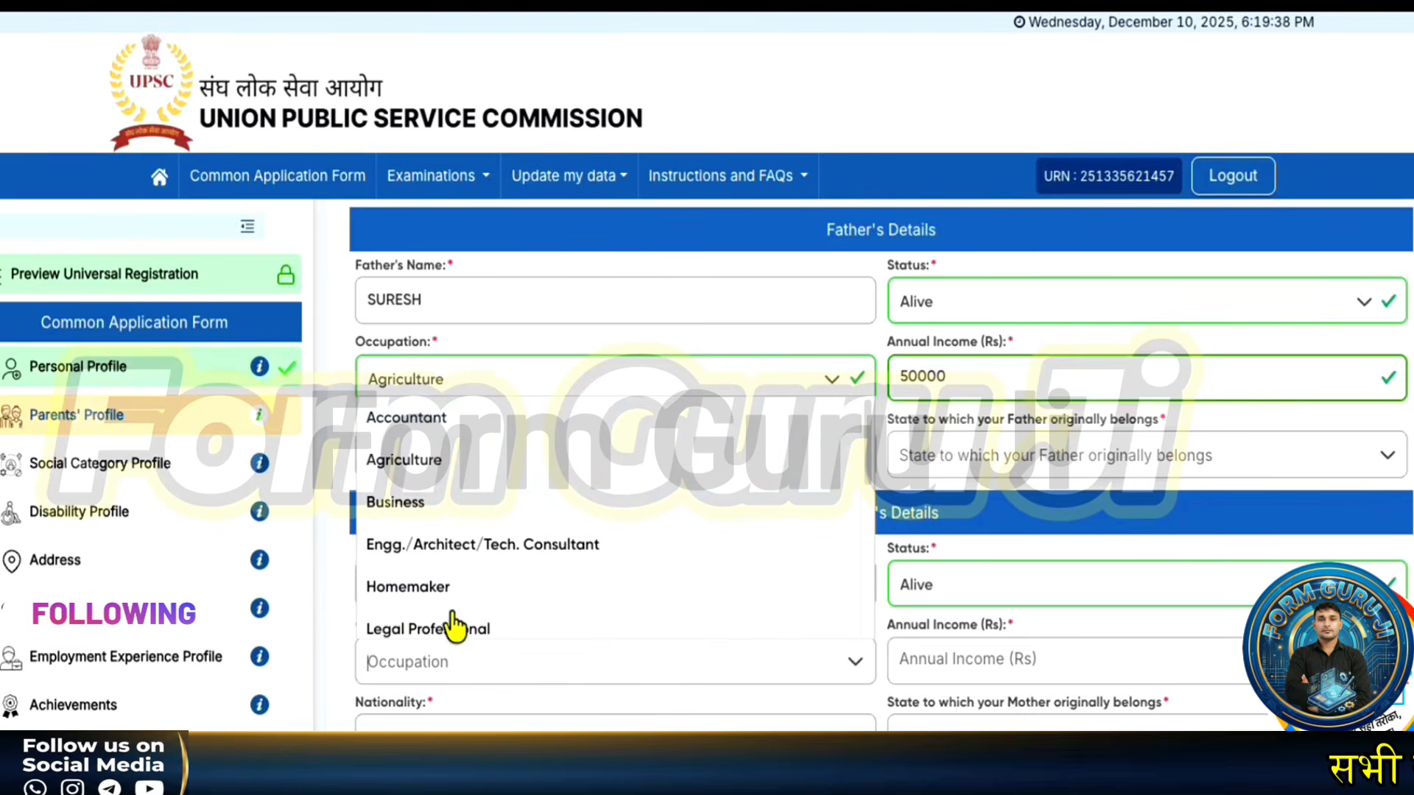
pyautogui.click(432, 453)
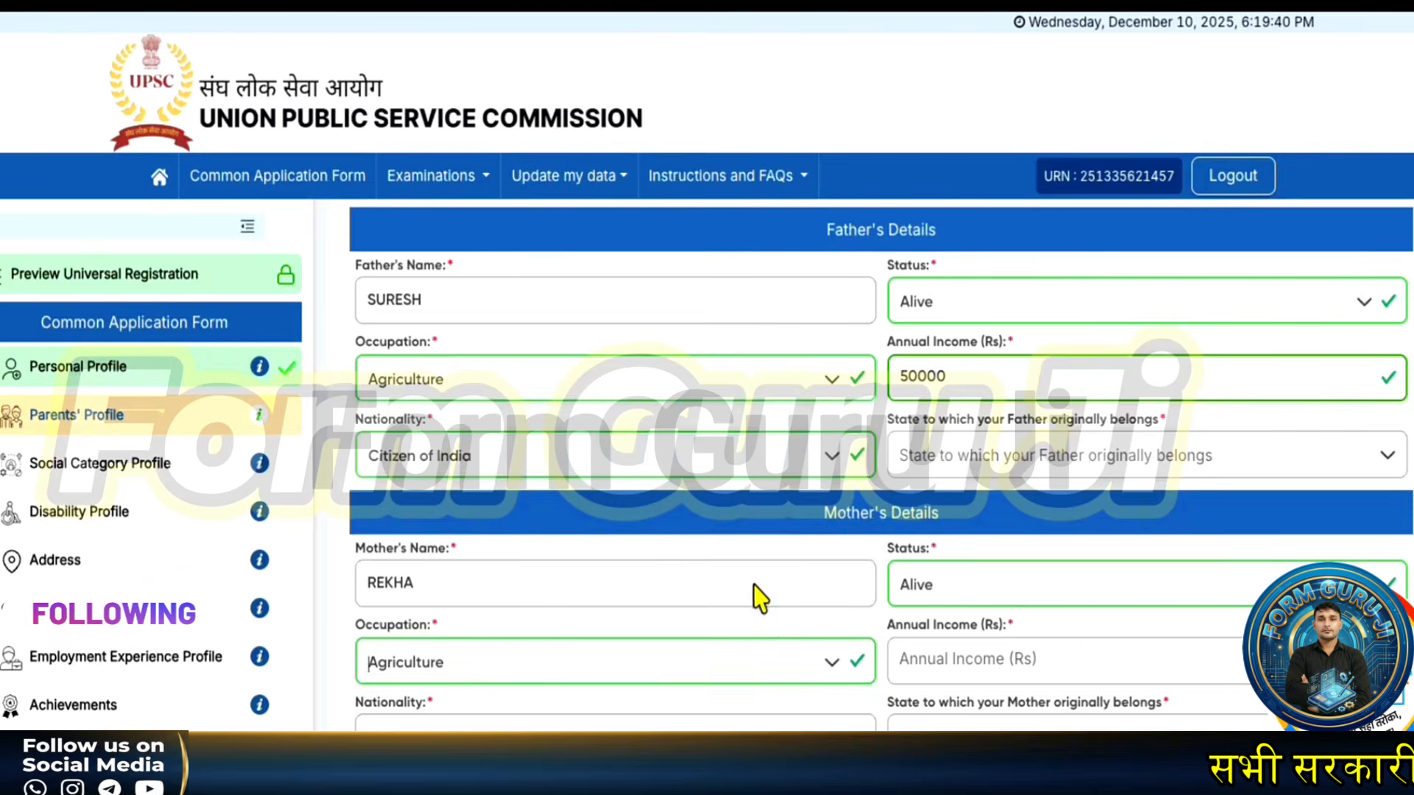
pyautogui.click(1014, 661)
pyautogui.write('10000')
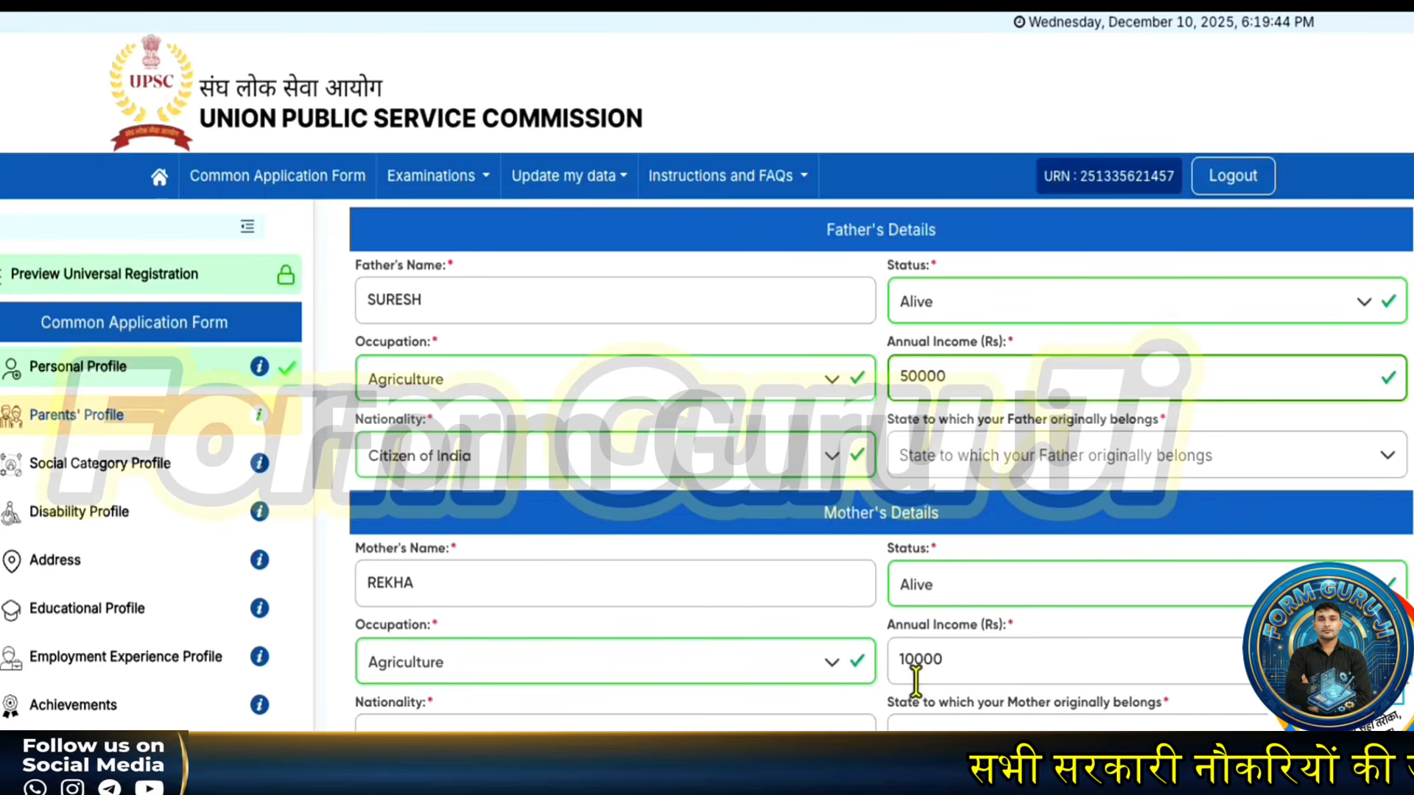
pyautogui.click(495, 729)
pyautogui.click(446, 497)
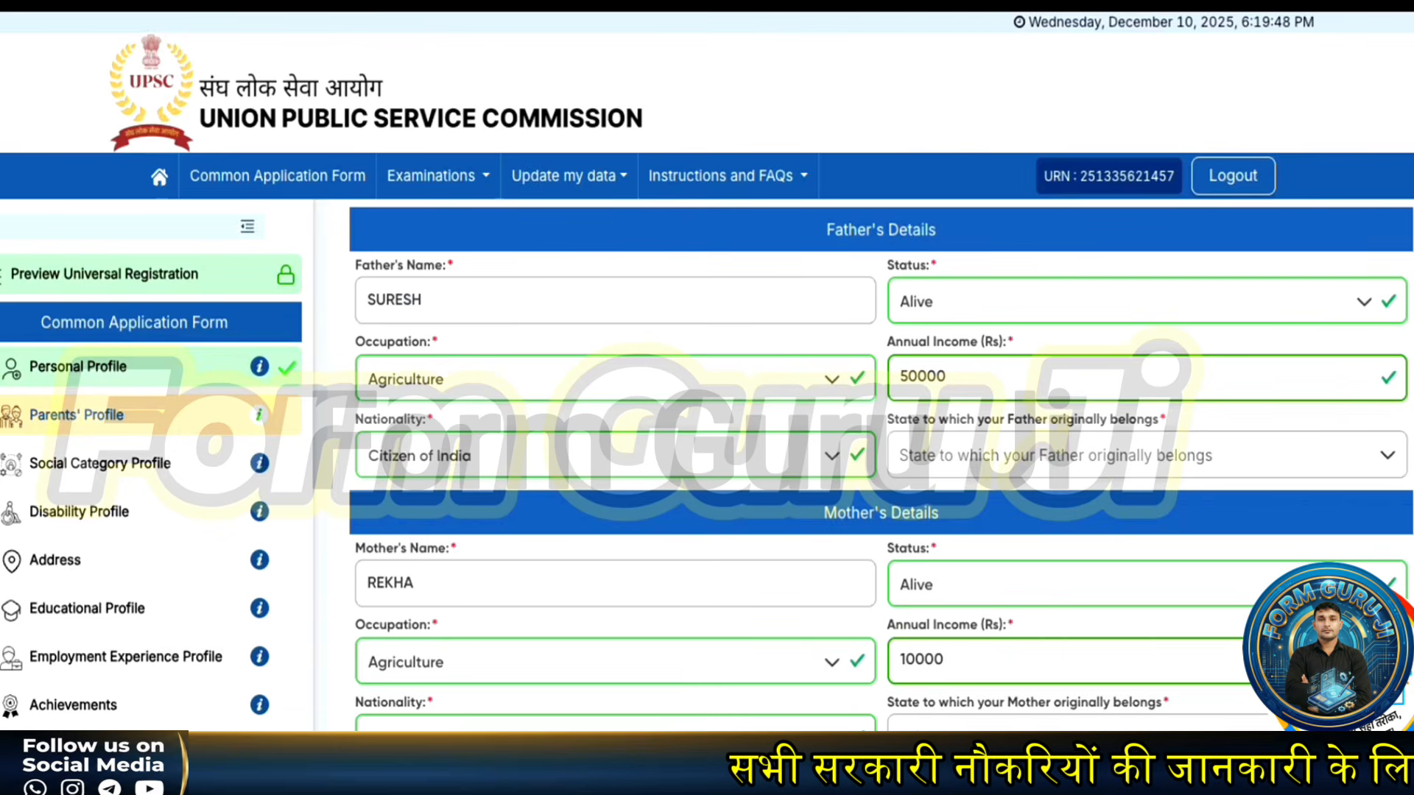
# - Set the mother's state Haryana and district Bhiwani, then try saving the parents' details for review
pyautogui.click(1146, 455)
pyautogui.scroll(-3, 970, 666)
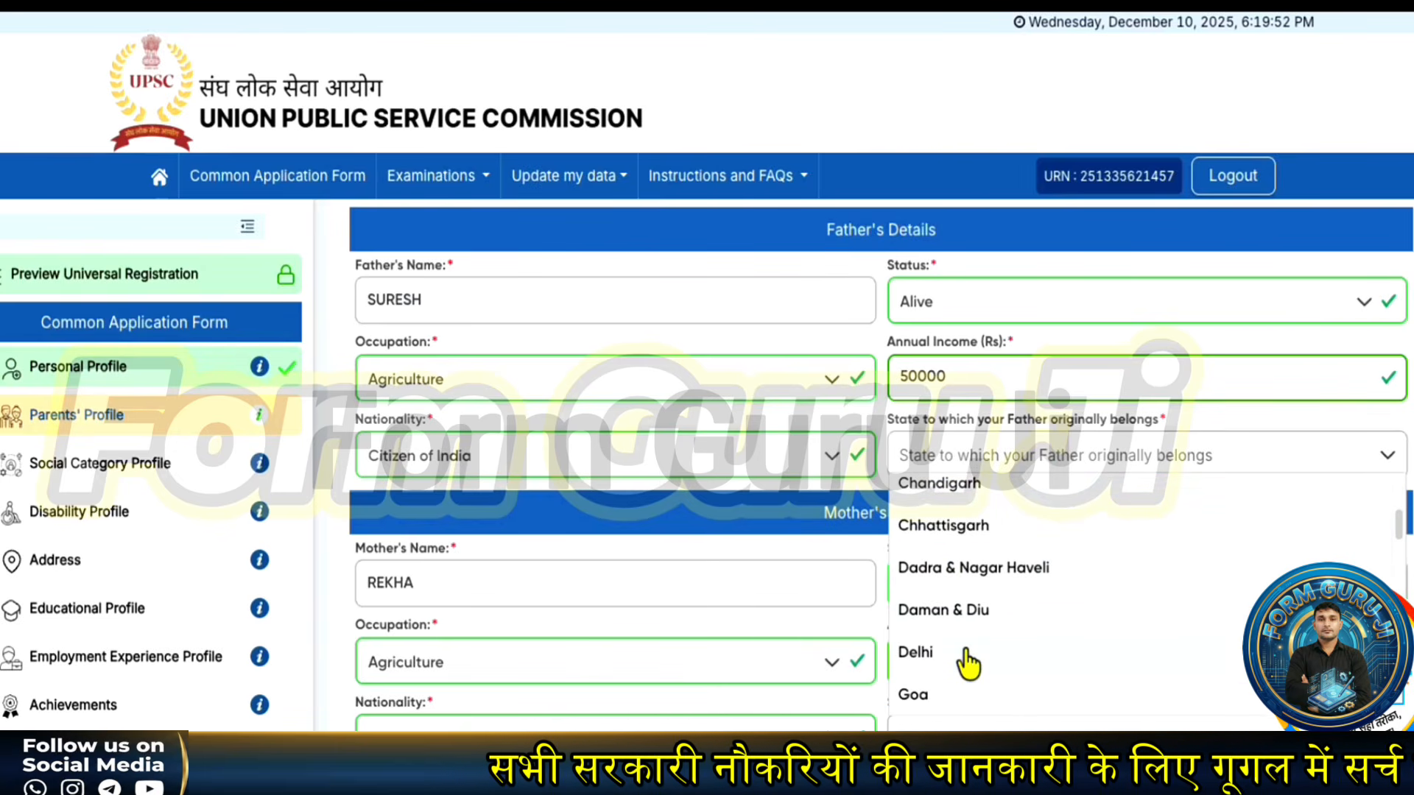
pyautogui.scroll(-2, 966, 654)
pyautogui.click(946, 662)
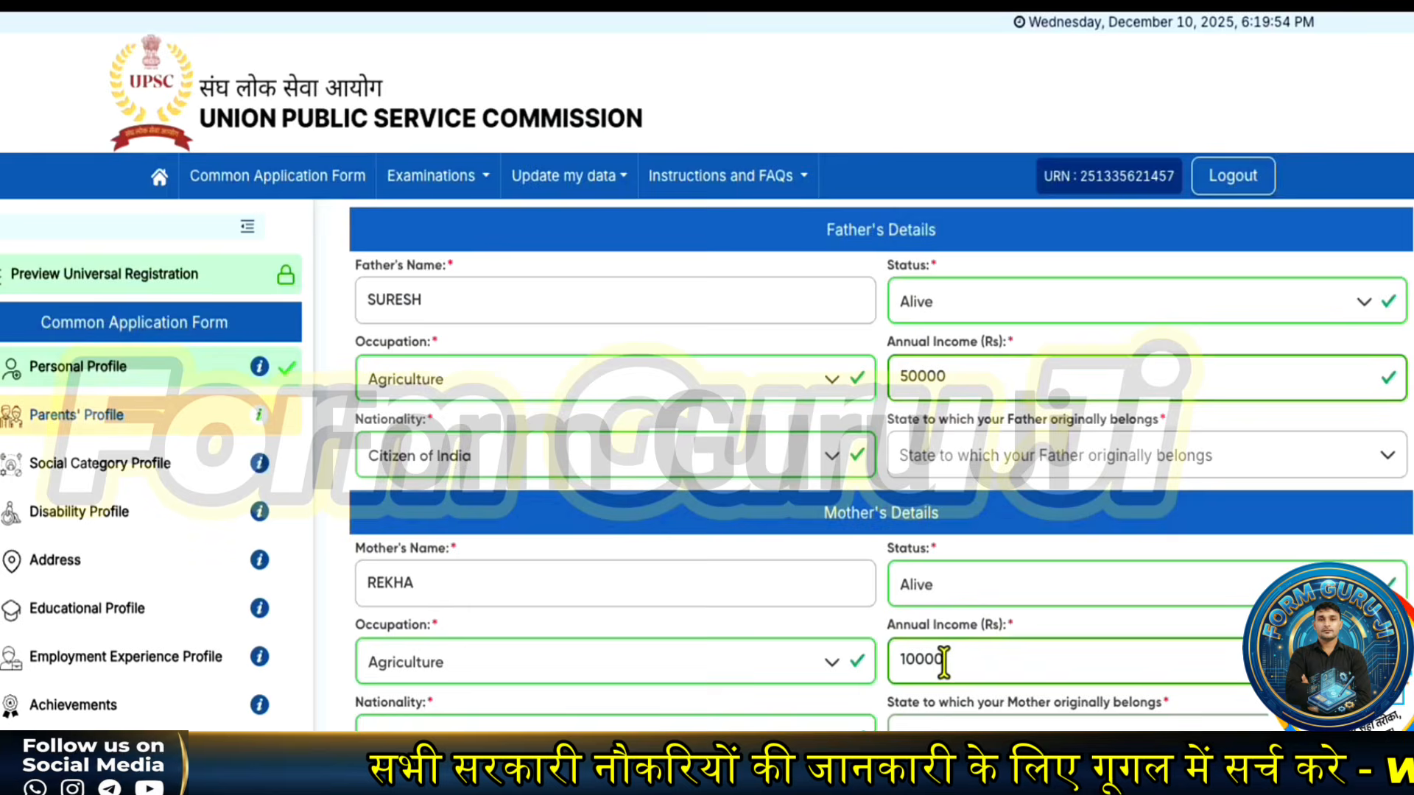
pyautogui.scroll(-1, 801, 729)
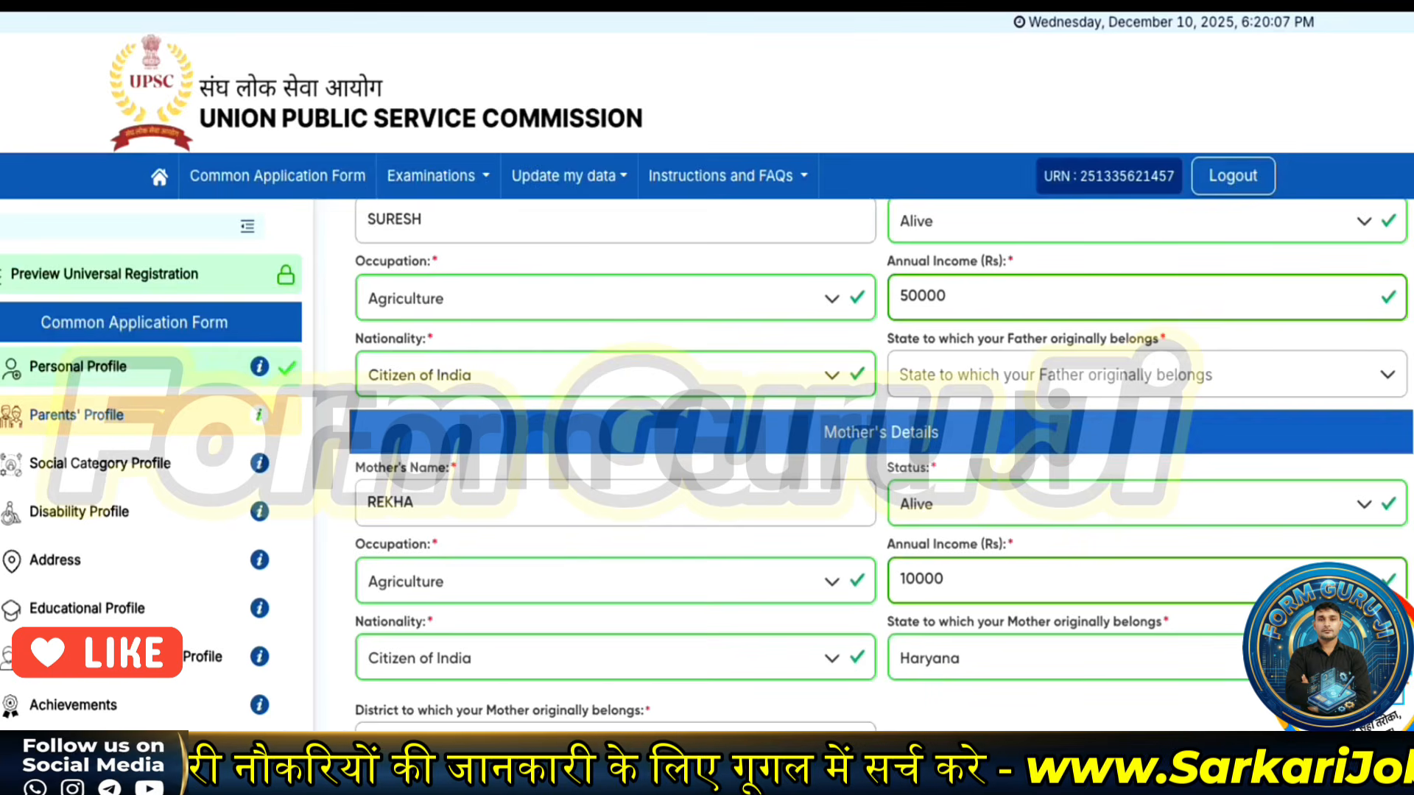
pyautogui.click(486, 742)
pyautogui.click(417, 546)
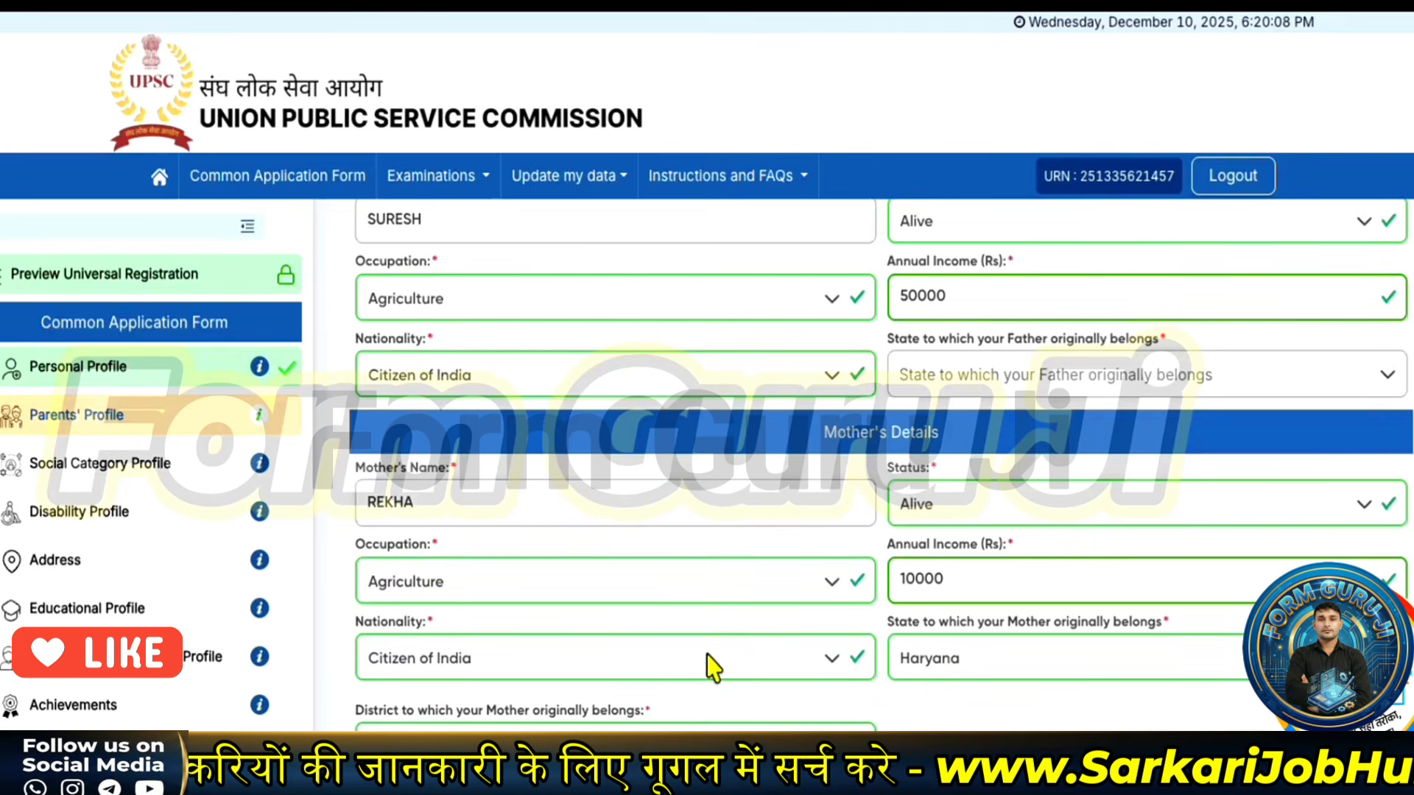
pyautogui.click(562, 729)
pyautogui.click(404, 703)
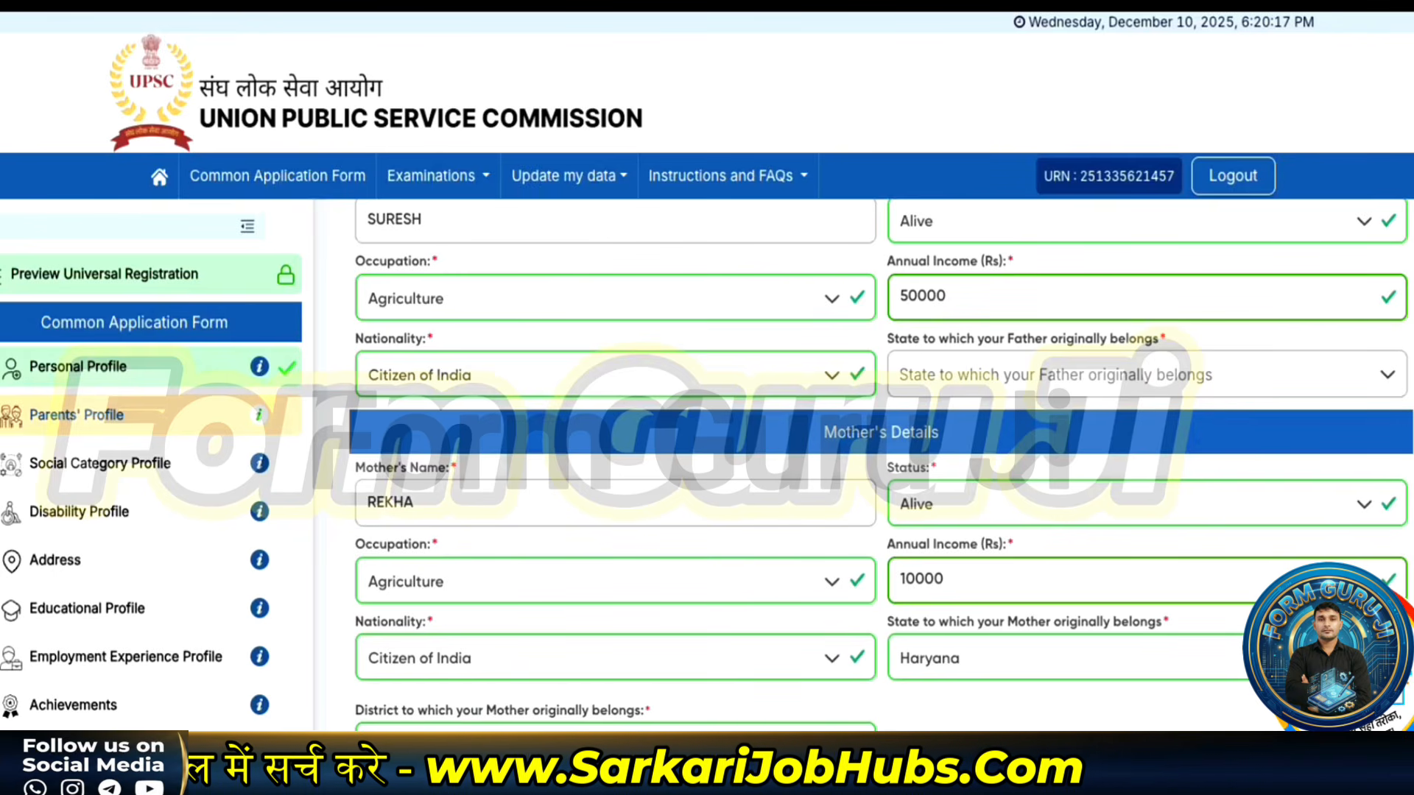
pyautogui.click(876, 762)
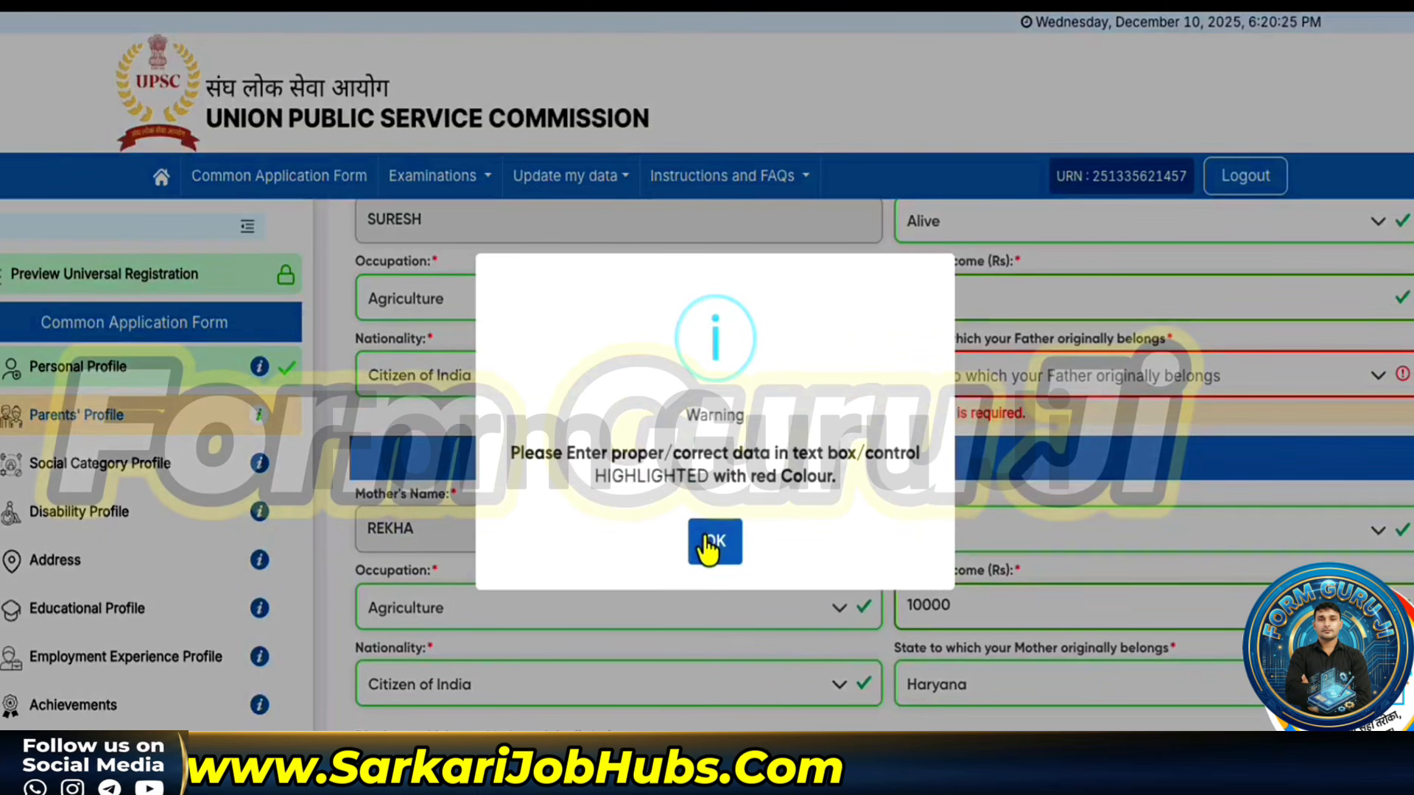
# - Set the father's home state to Haryana and district to Bhiwani
pyautogui.click(713, 545)
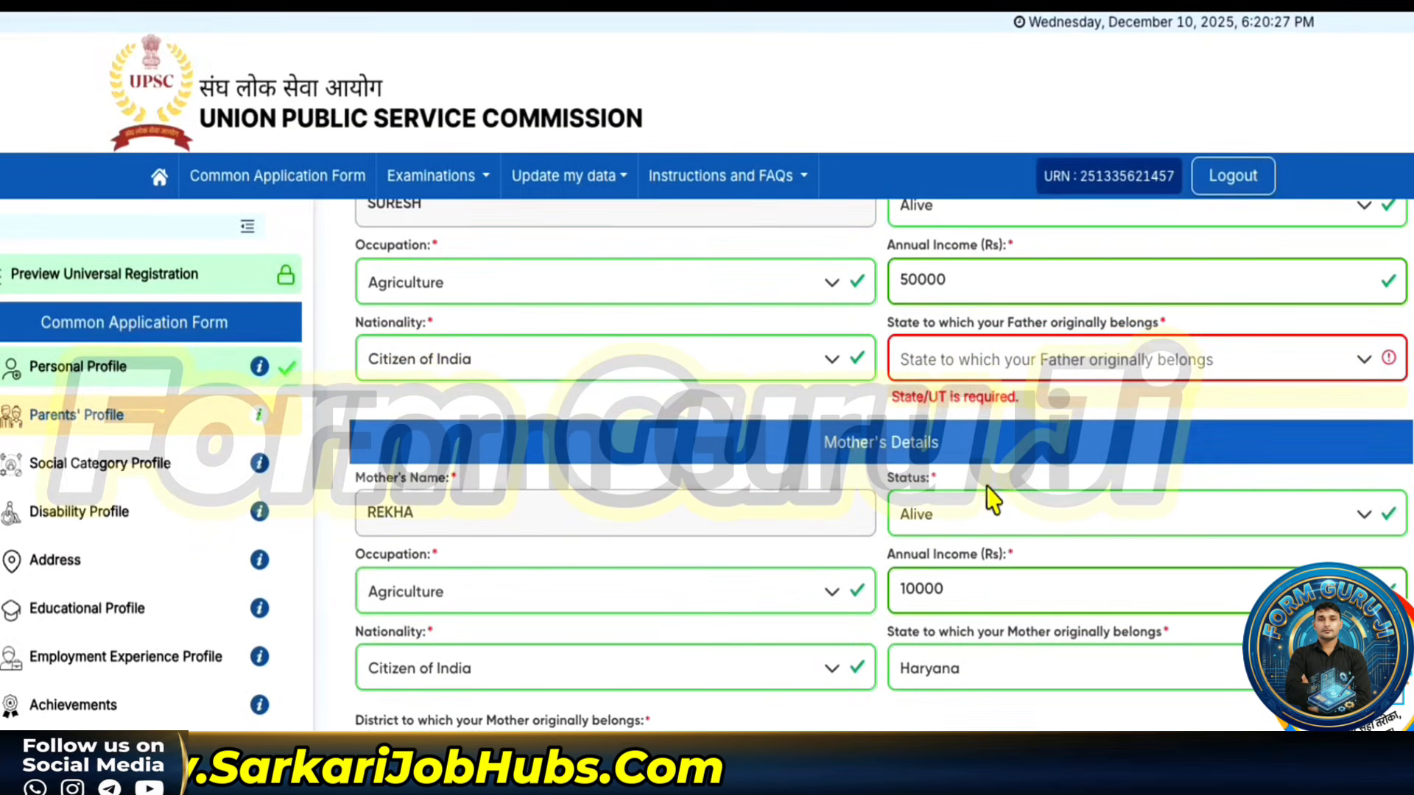
pyautogui.click(984, 368)
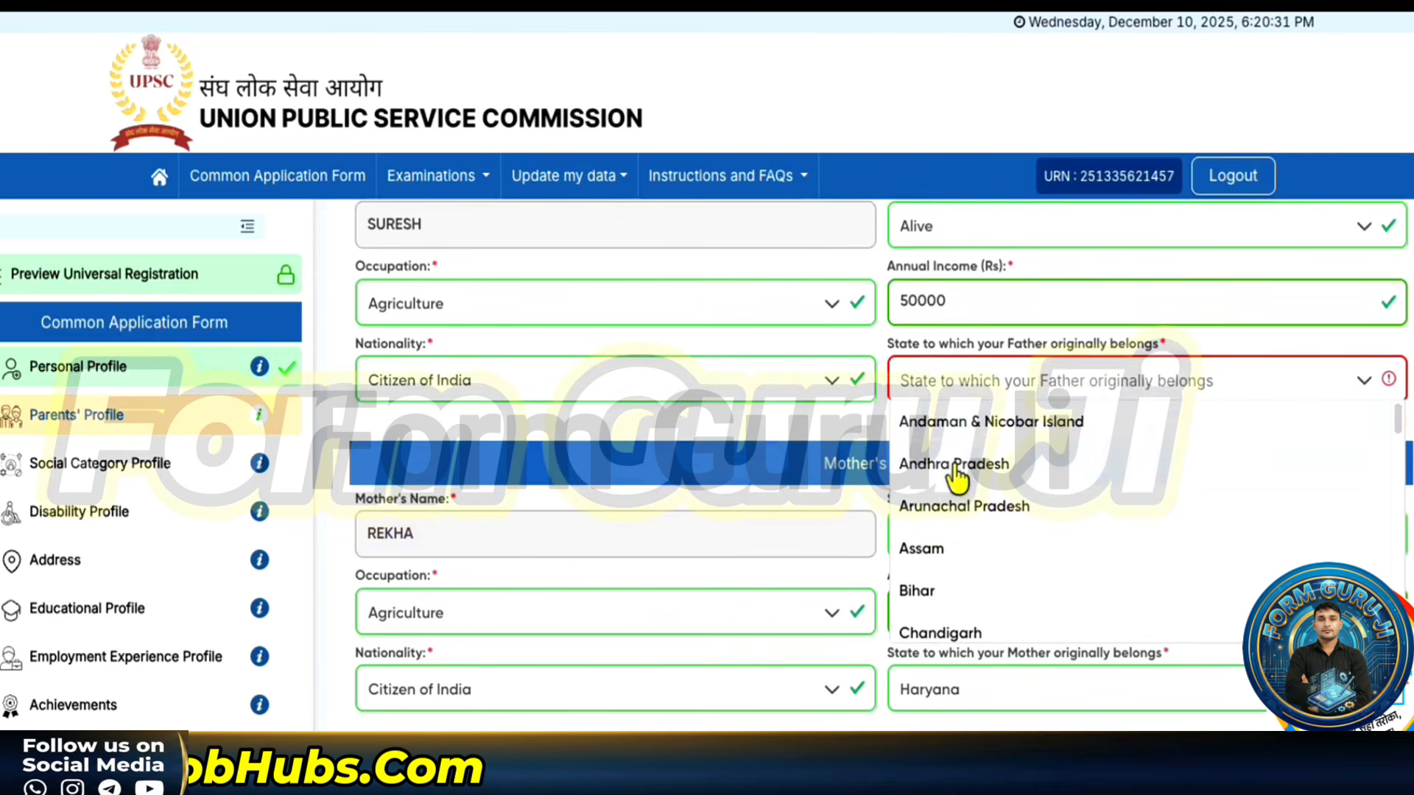
pyautogui.scroll(-6, 964, 527)
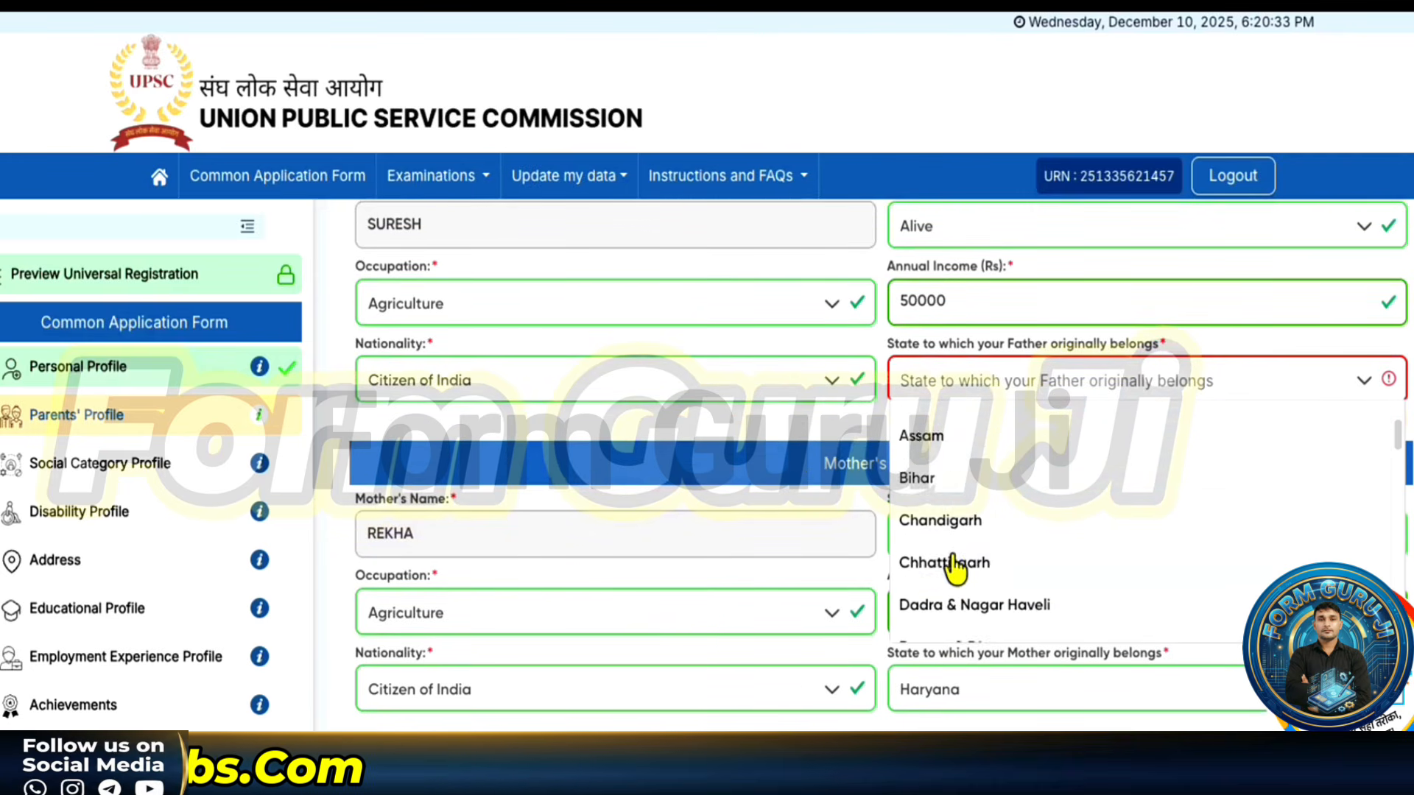
pyautogui.scroll(-2, 931, 596)
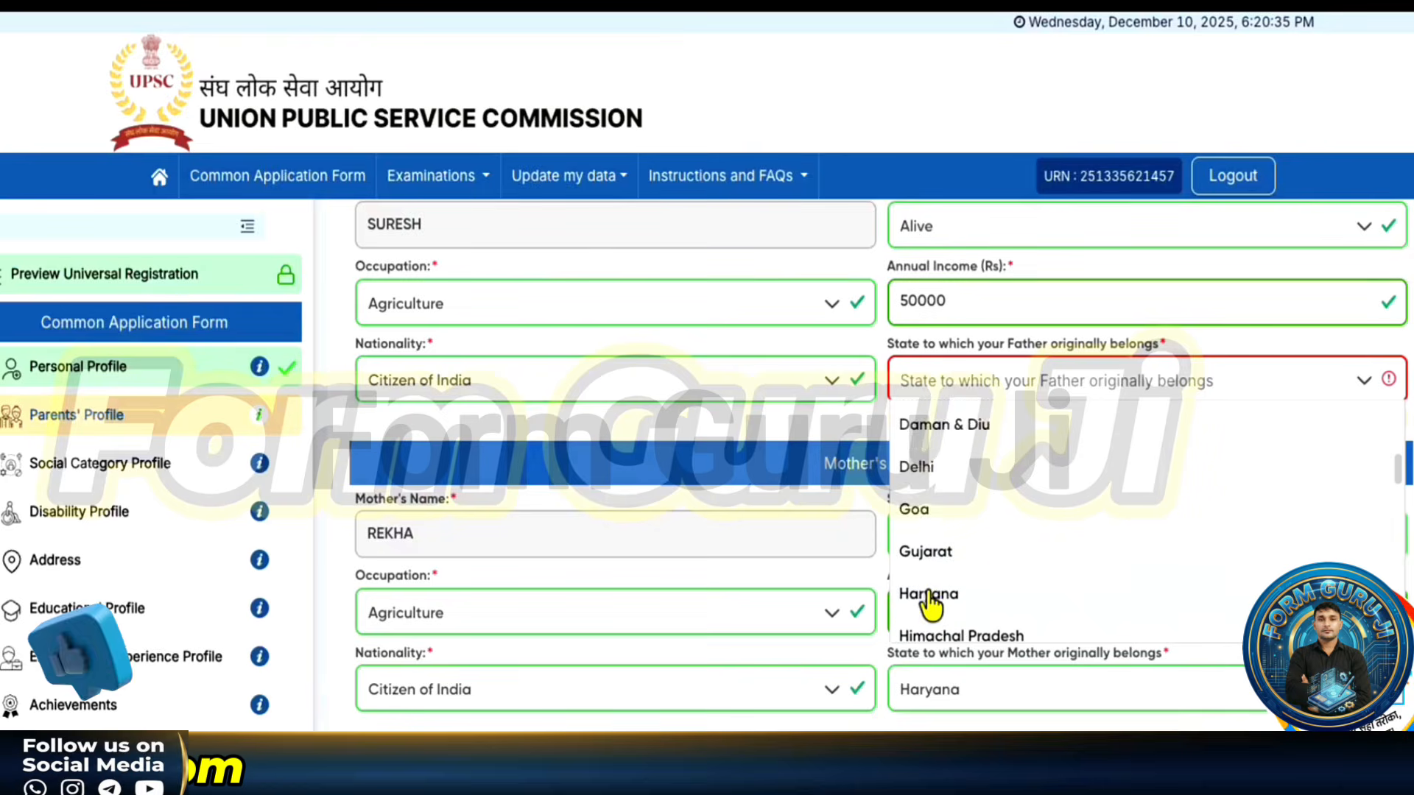
pyautogui.click(930, 565)
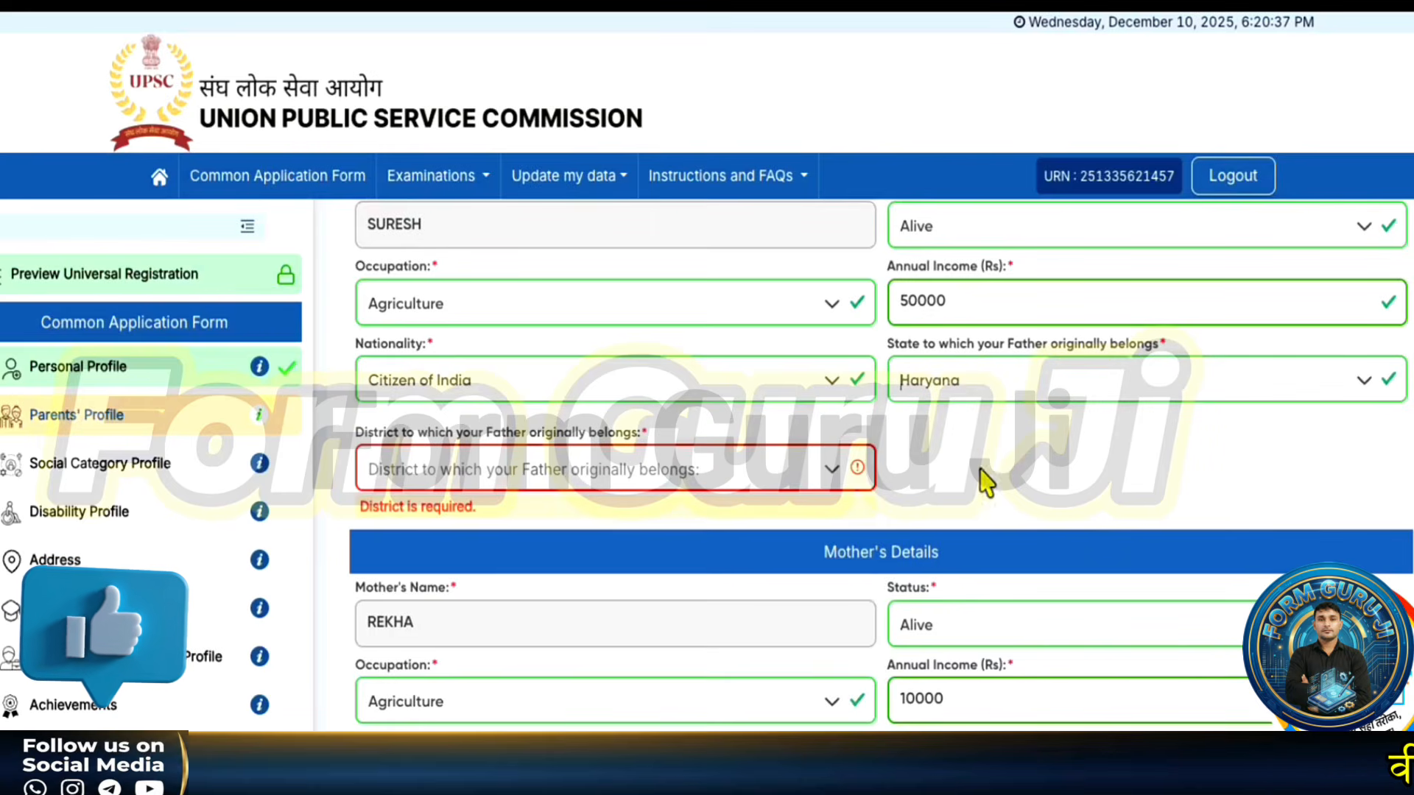
pyautogui.click(577, 486)
pyautogui.click(511, 566)
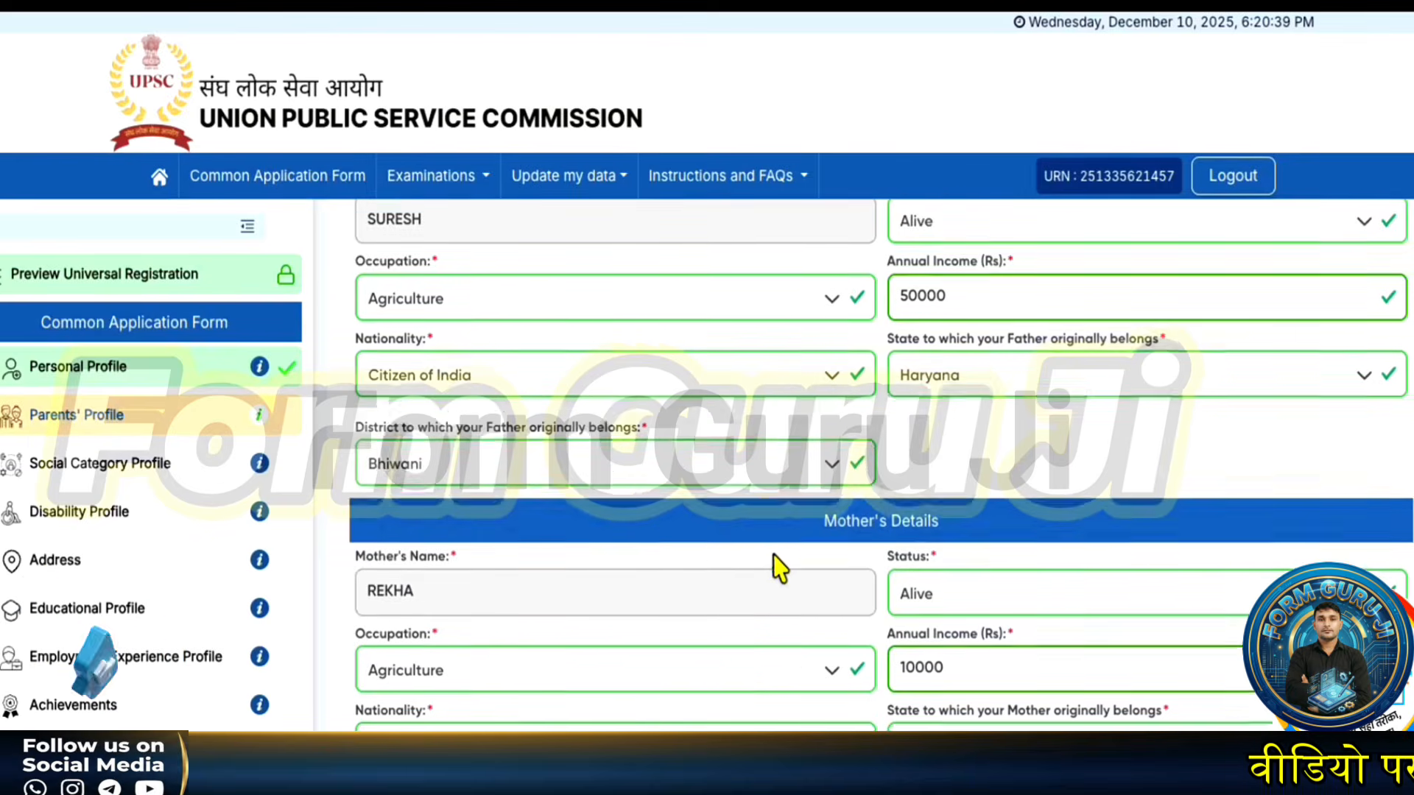
# - Review and submit the Parents' Profile, confirming and acknowledging the success message
pyautogui.scroll(-1, 784, 487)
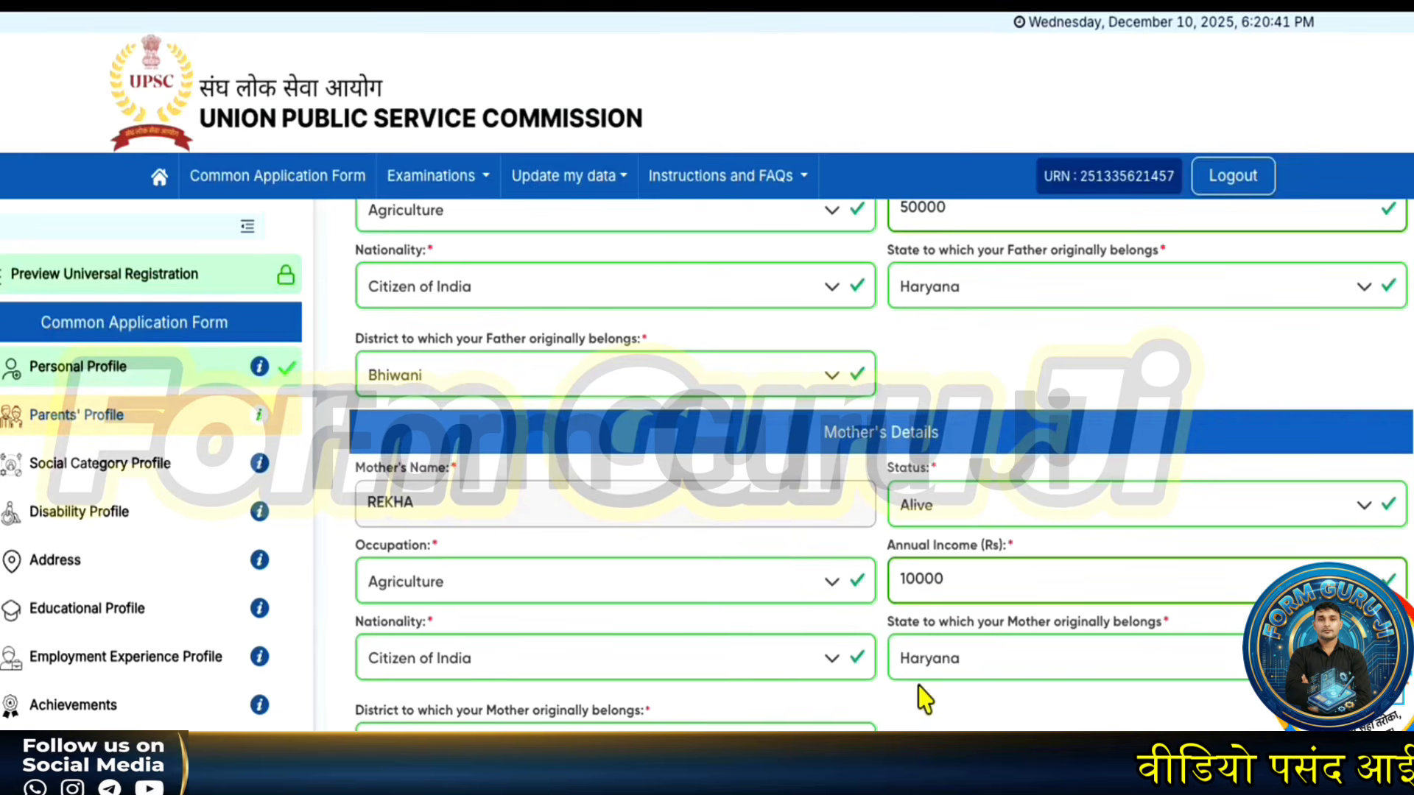
pyautogui.click(881, 782)
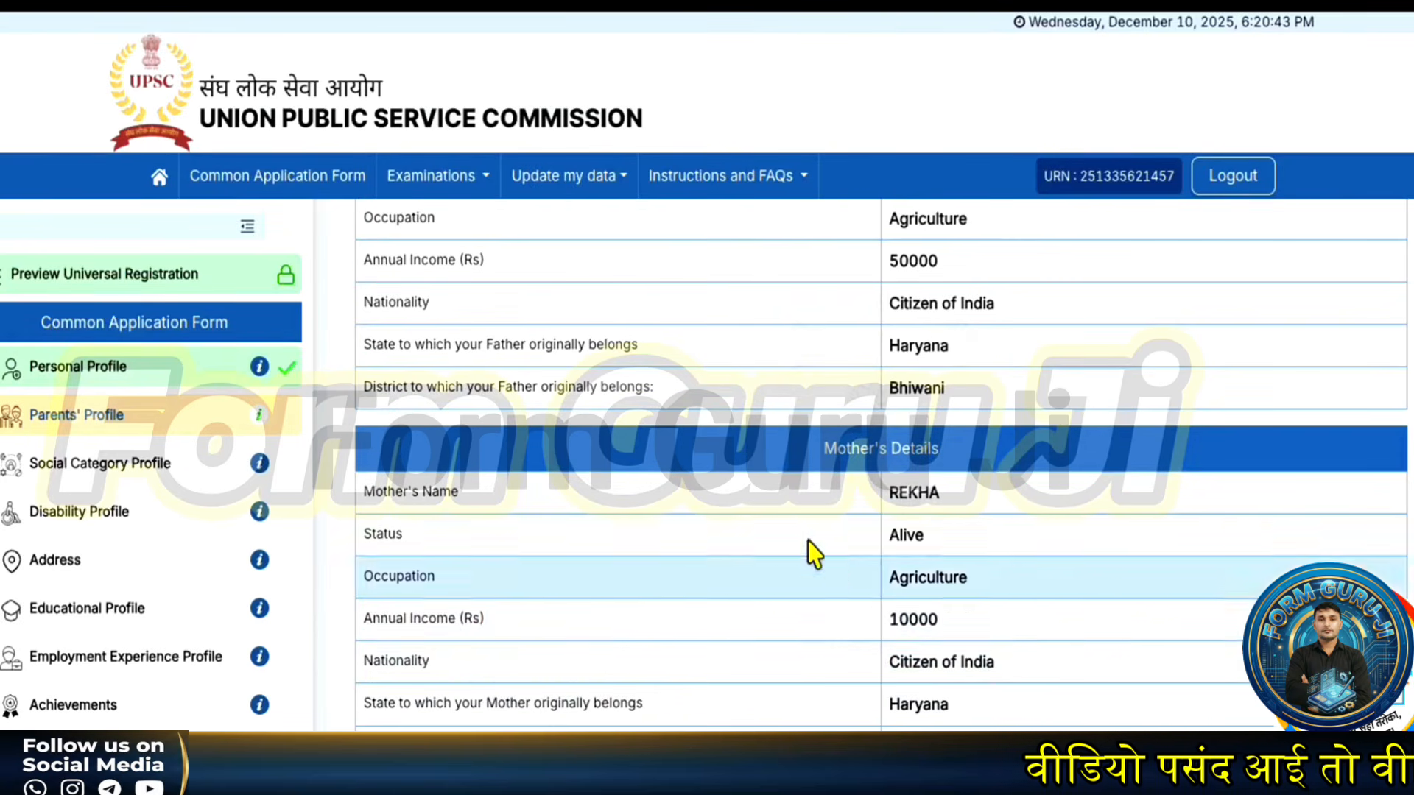
pyautogui.scroll(-1, 907, 693)
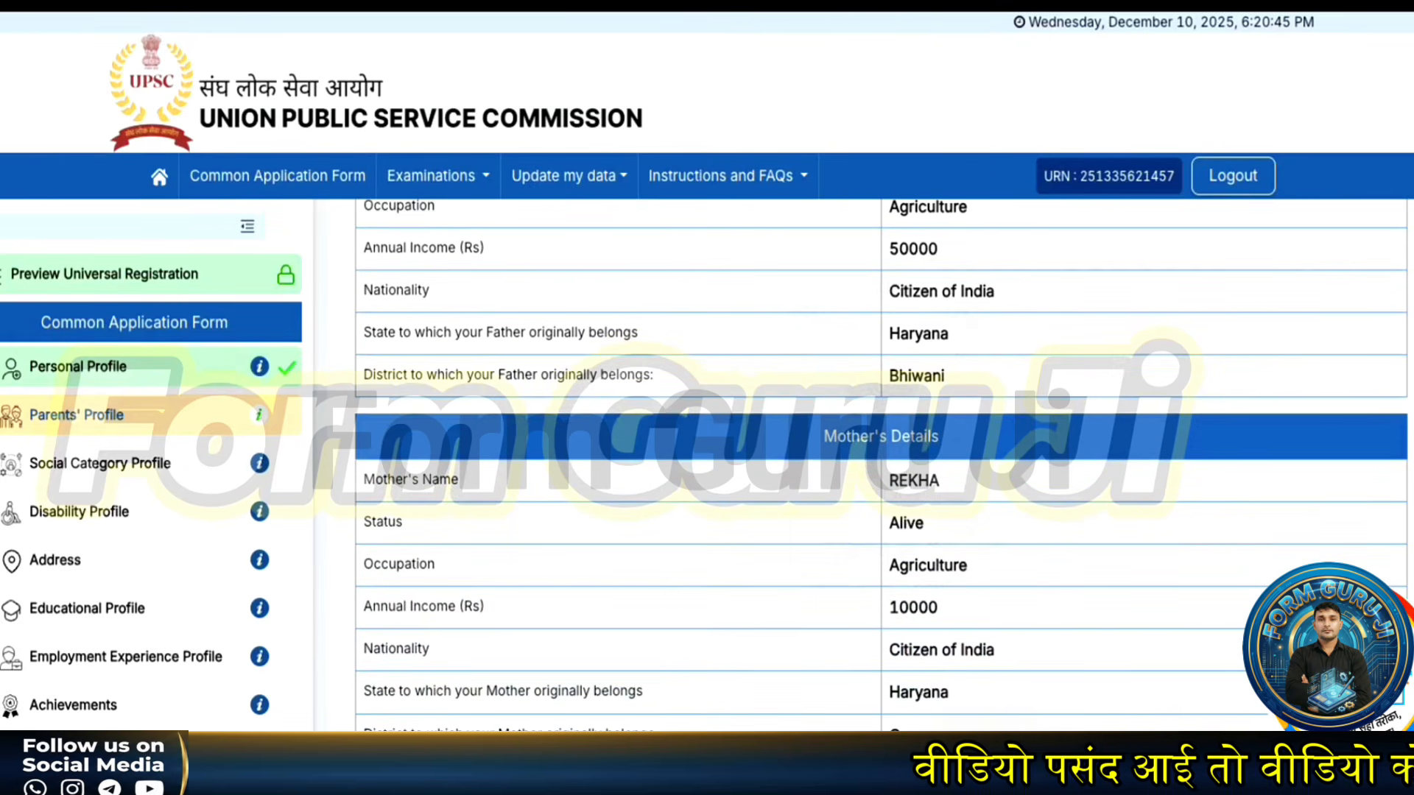
pyautogui.click(909, 779)
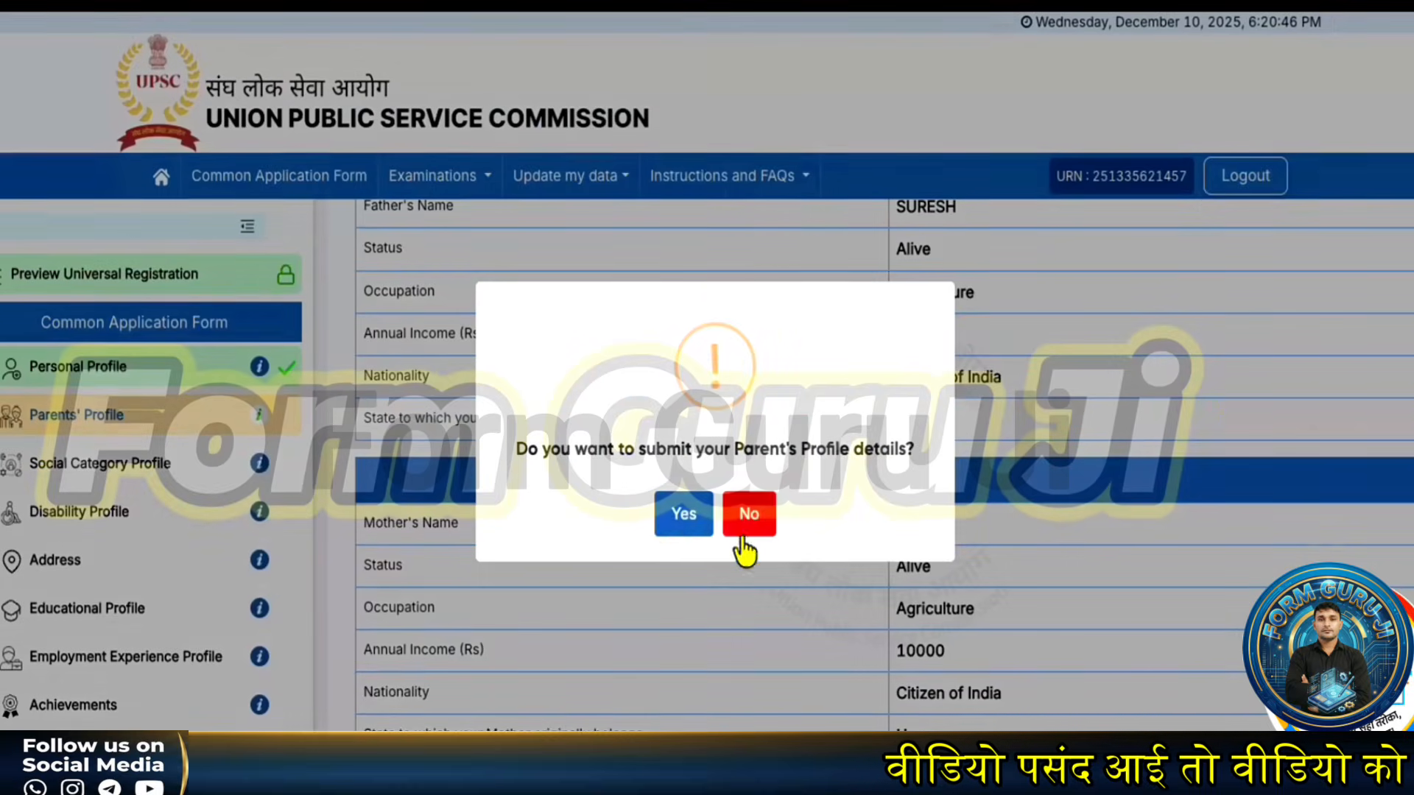
pyautogui.click(682, 515)
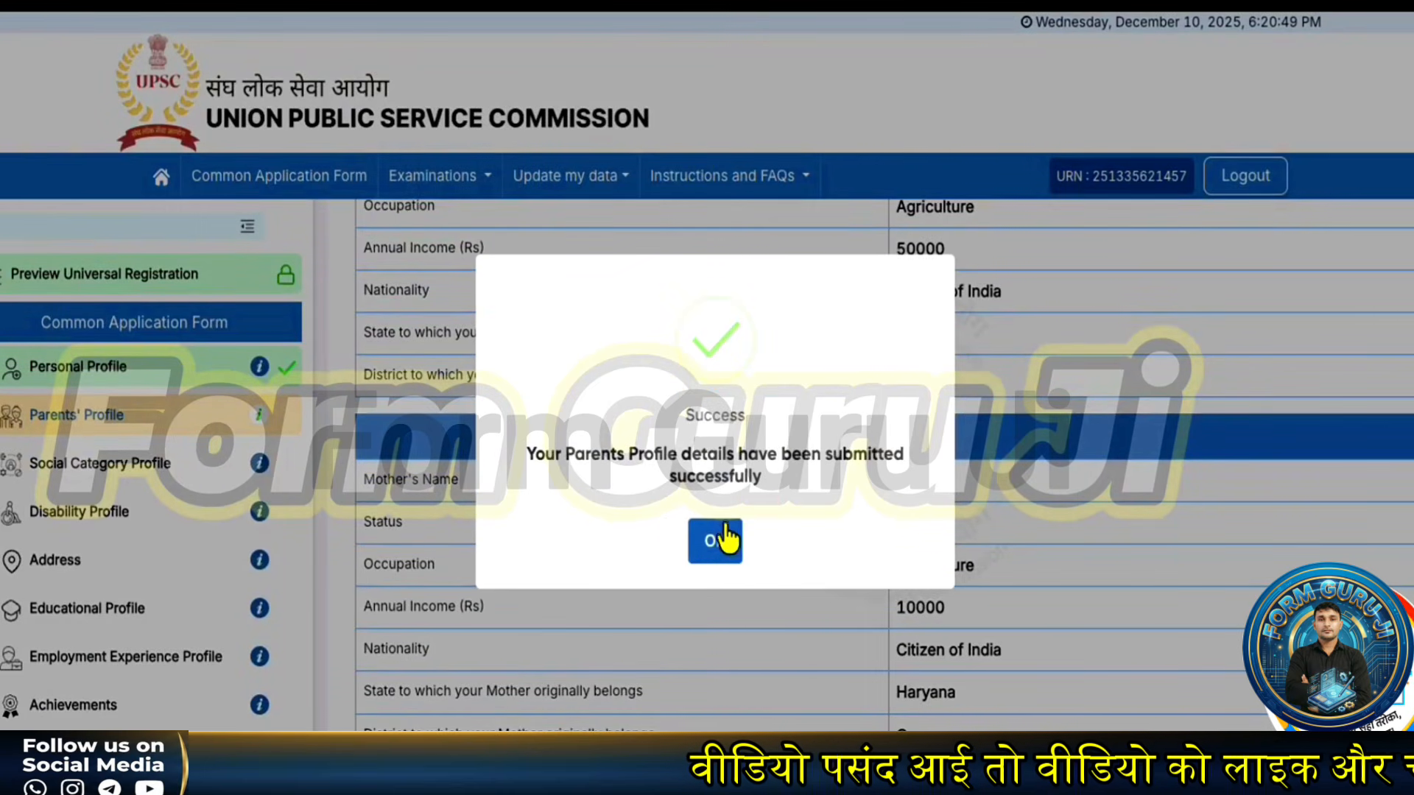
pyautogui.click(719, 546)
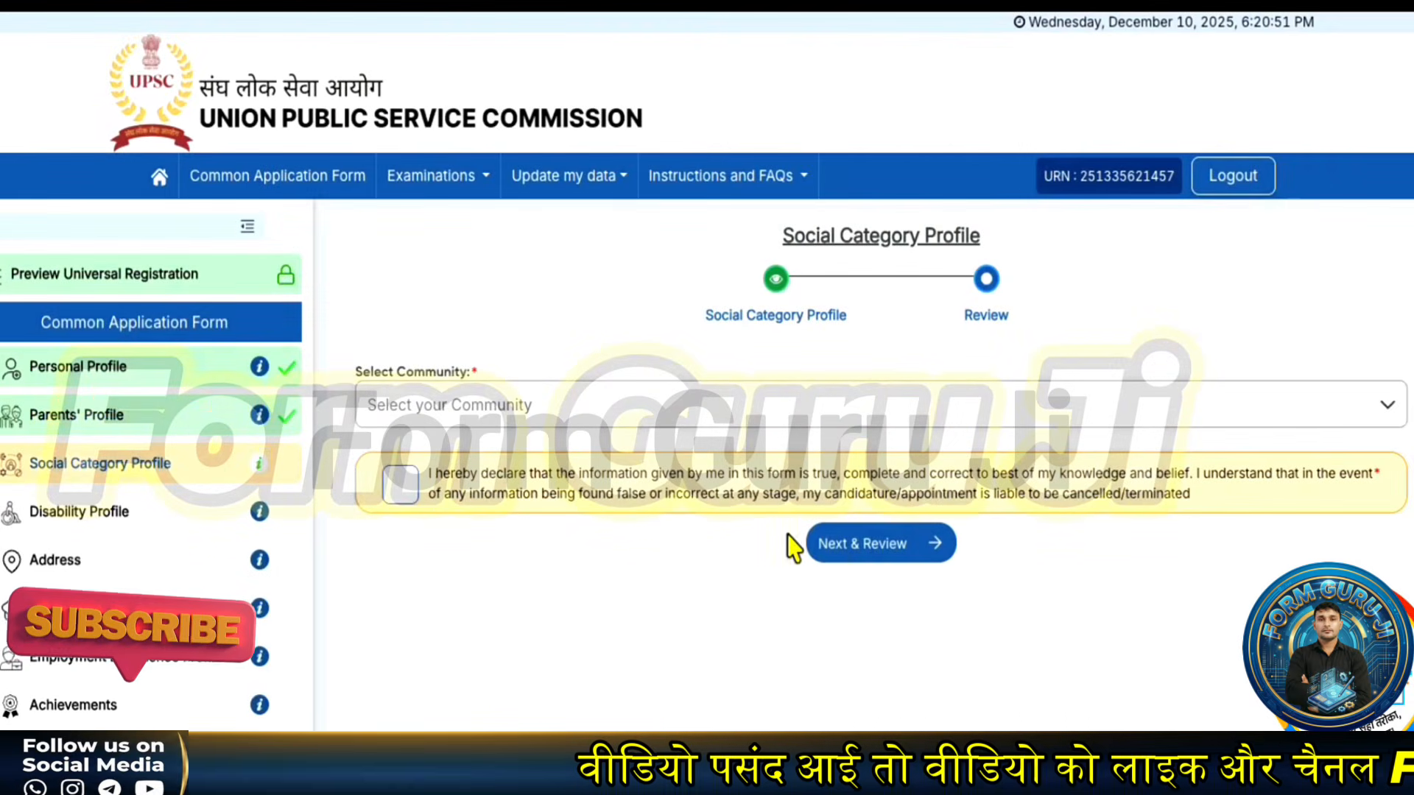
# - Choose SC in the Select Community dropdown of the Social Category Profile
pyautogui.click(458, 410)
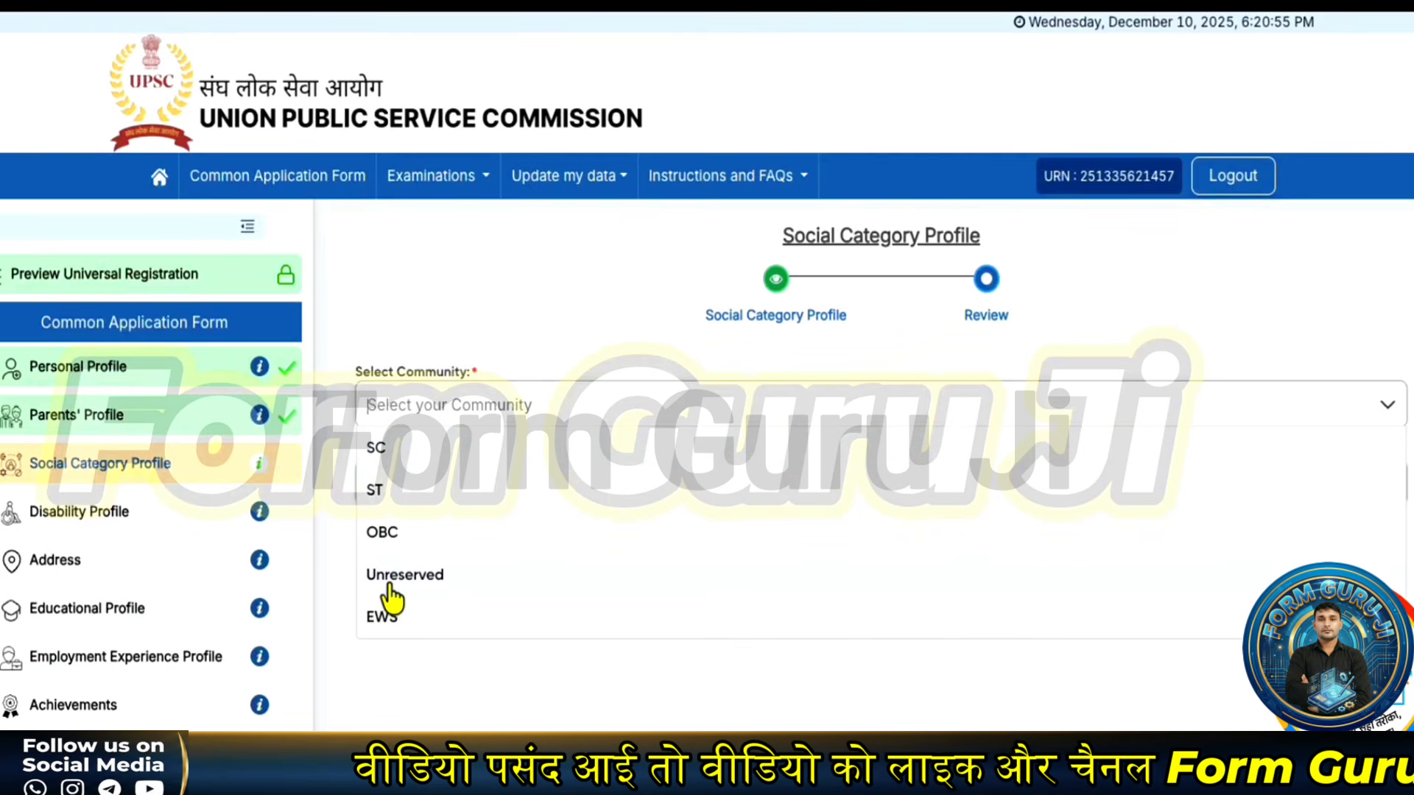
pyautogui.click(467, 357)
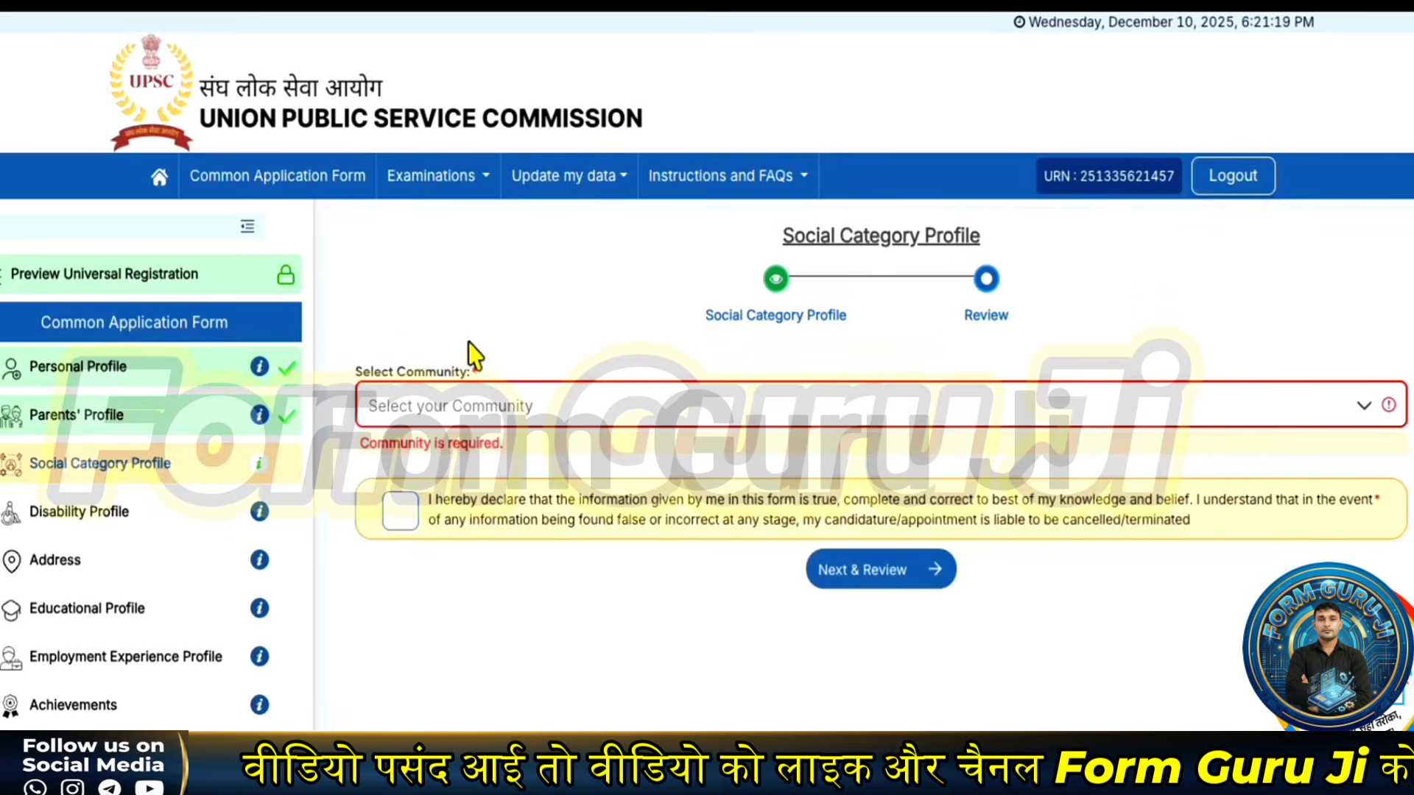
pyautogui.click(461, 412)
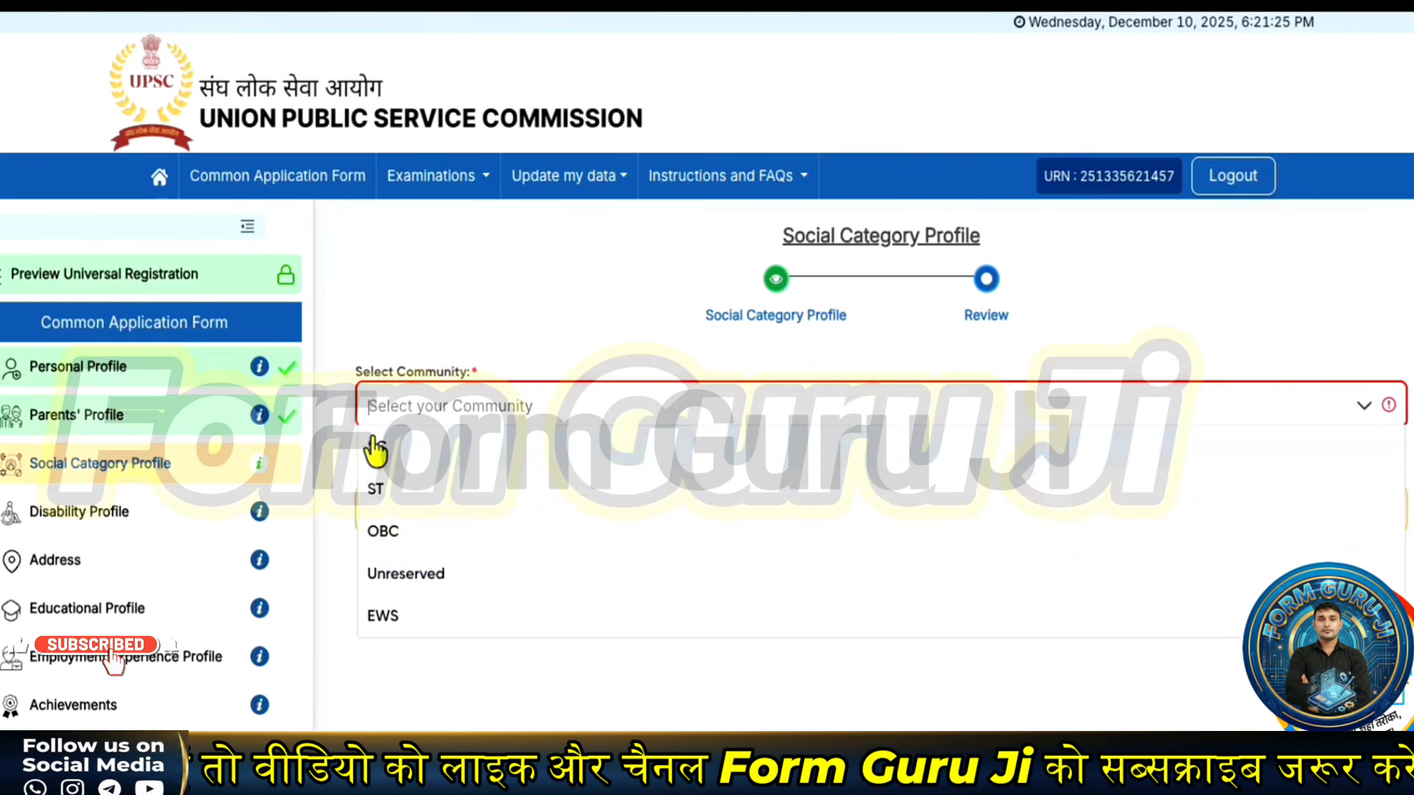
pyautogui.click(377, 451)
pyautogui.scroll(-3, 482, 574)
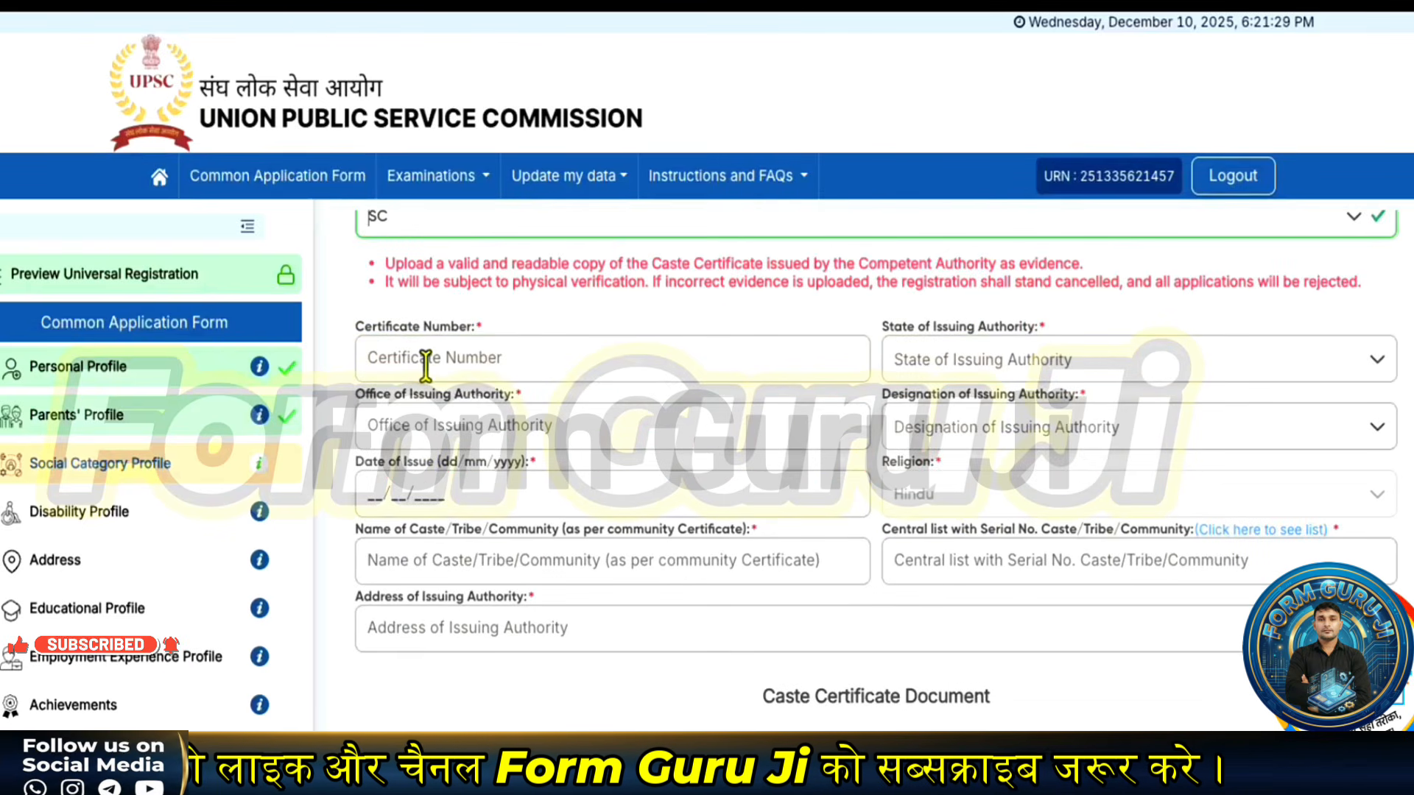
# - Set the caste certificate issuing authority's state to Haryana
pyautogui.click(963, 379)
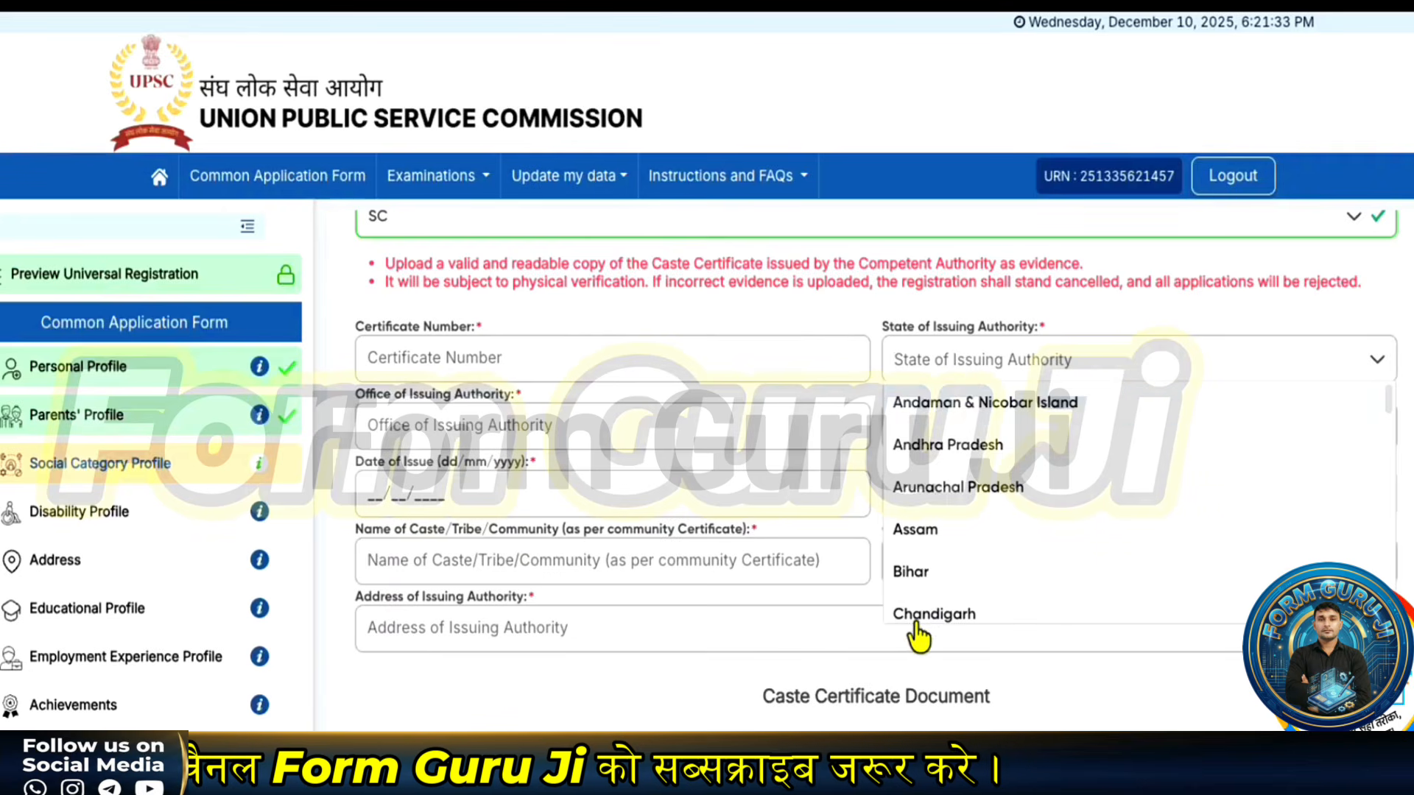
pyautogui.scroll(-5, 921, 619)
pyautogui.click(928, 571)
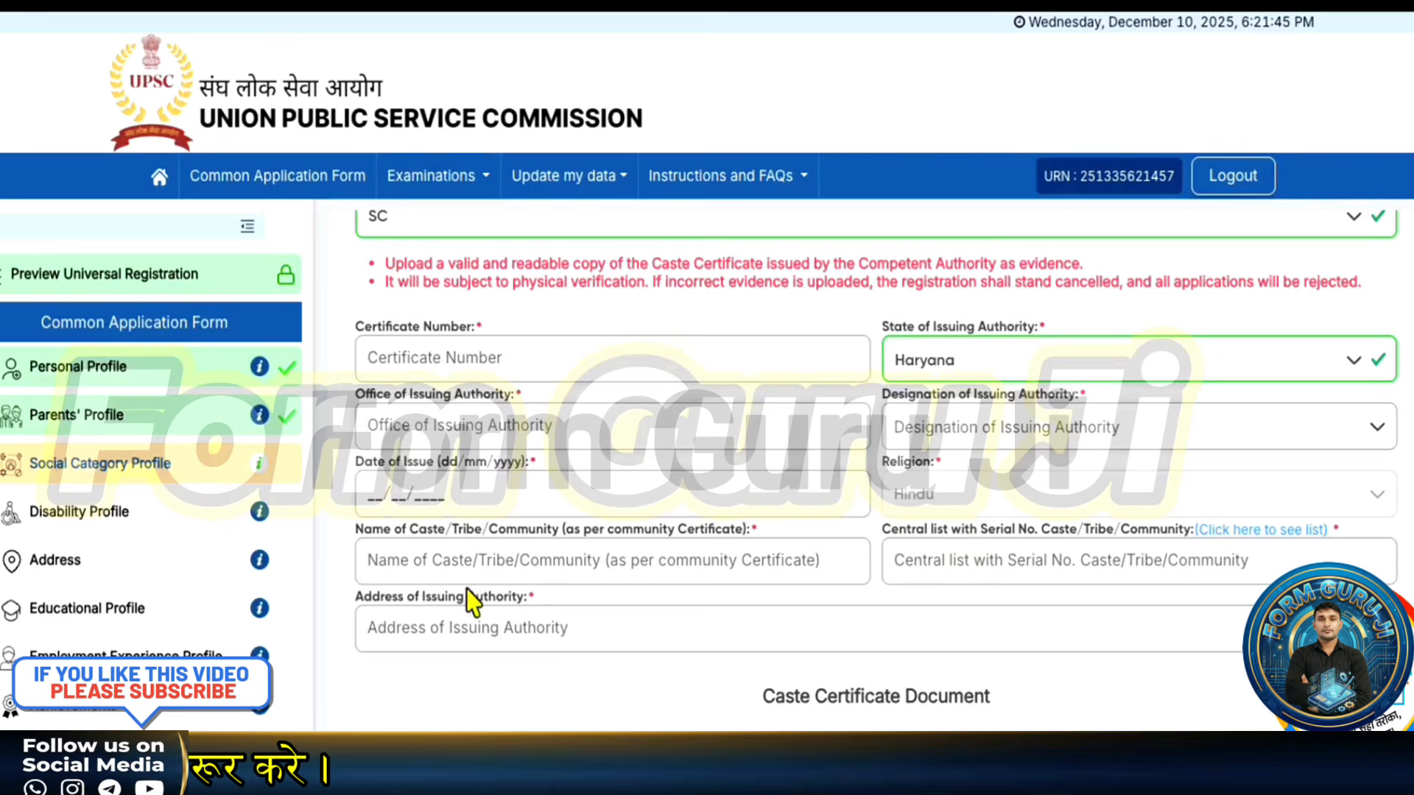
# - Tick the Social Category Profile declaration checkbox below the Caste Certificate Document section
pyautogui.scroll(-4, 486, 600)
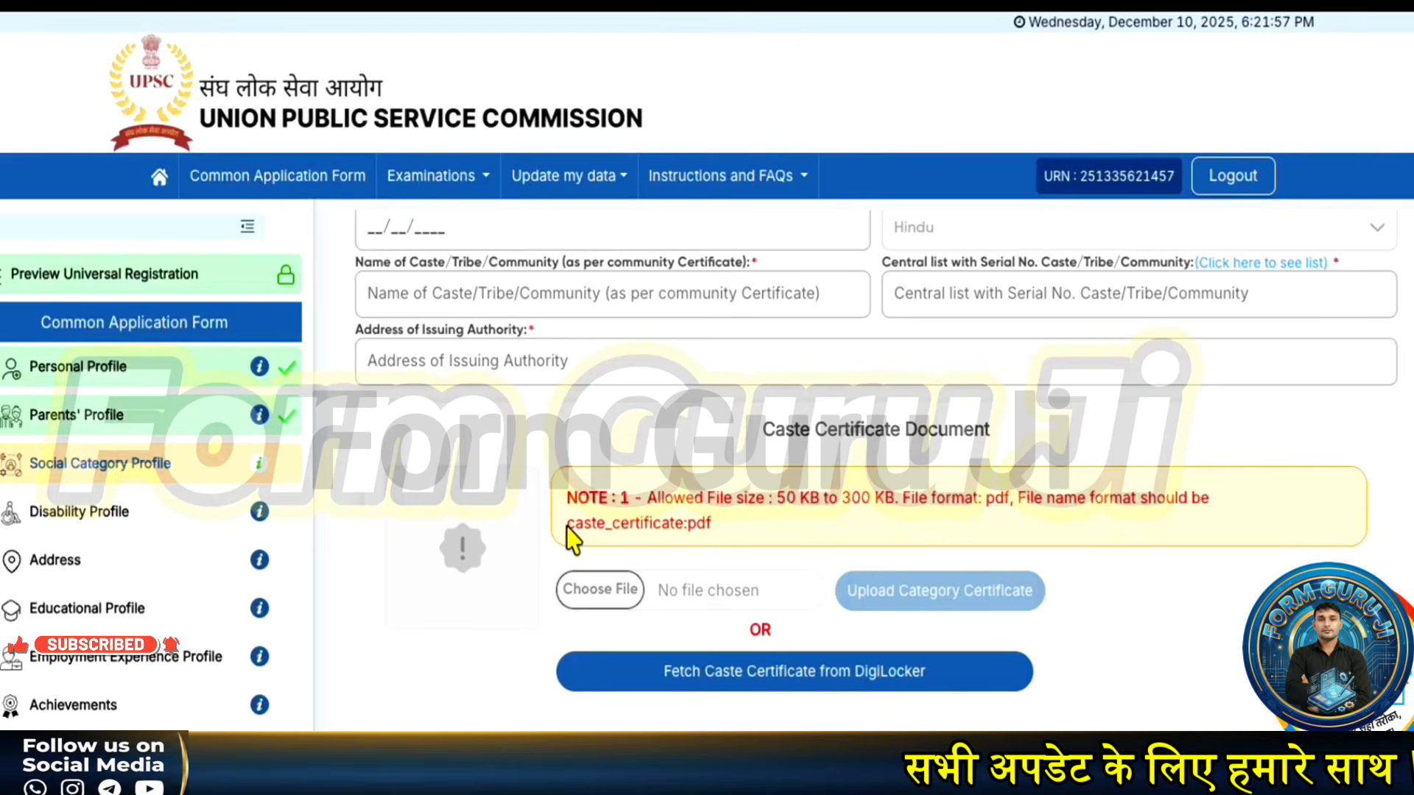
pyautogui.moveTo(568, 527); pyautogui.dragTo(688, 531)
pyautogui.scroll(-1, 675, 586)
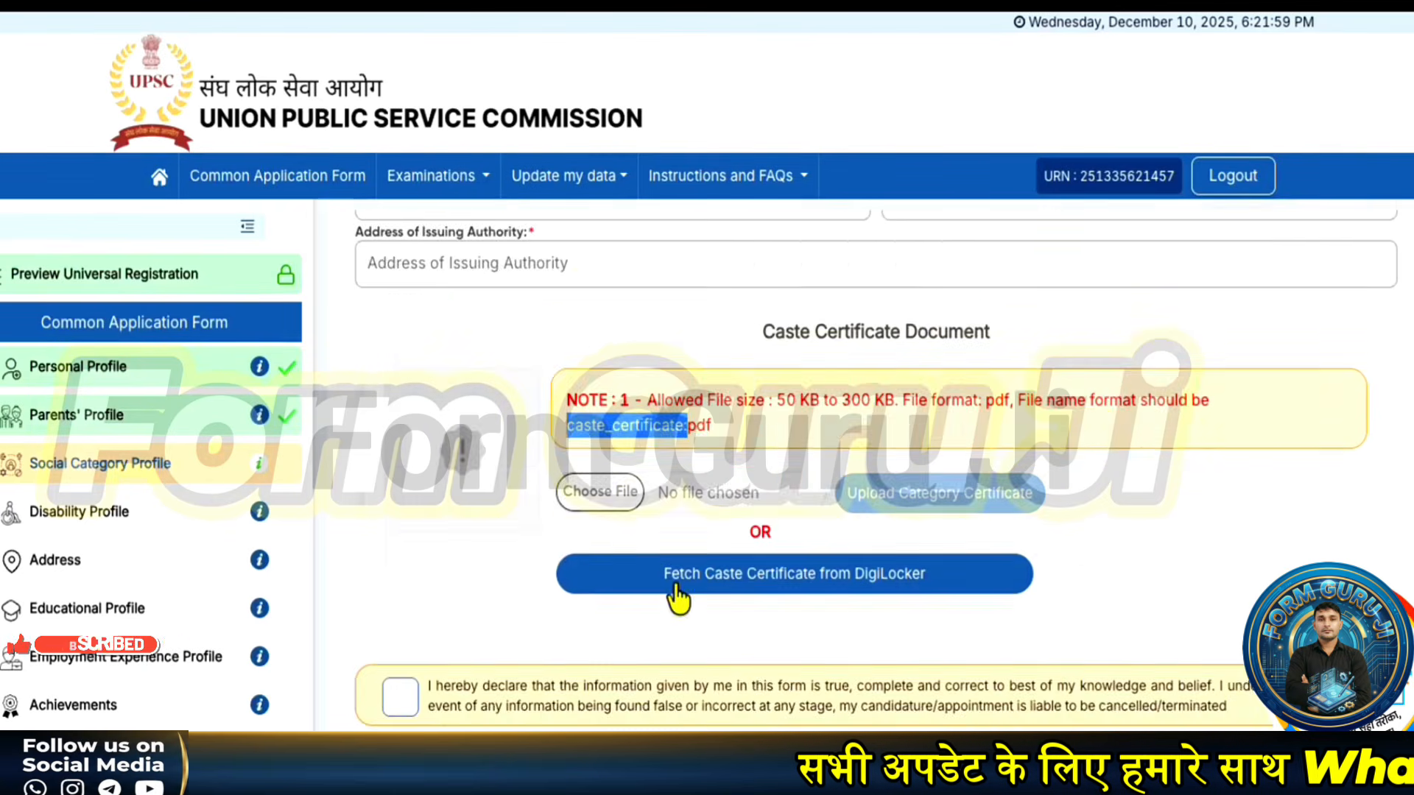
pyautogui.scroll(-1, 678, 597)
pyautogui.click(392, 638)
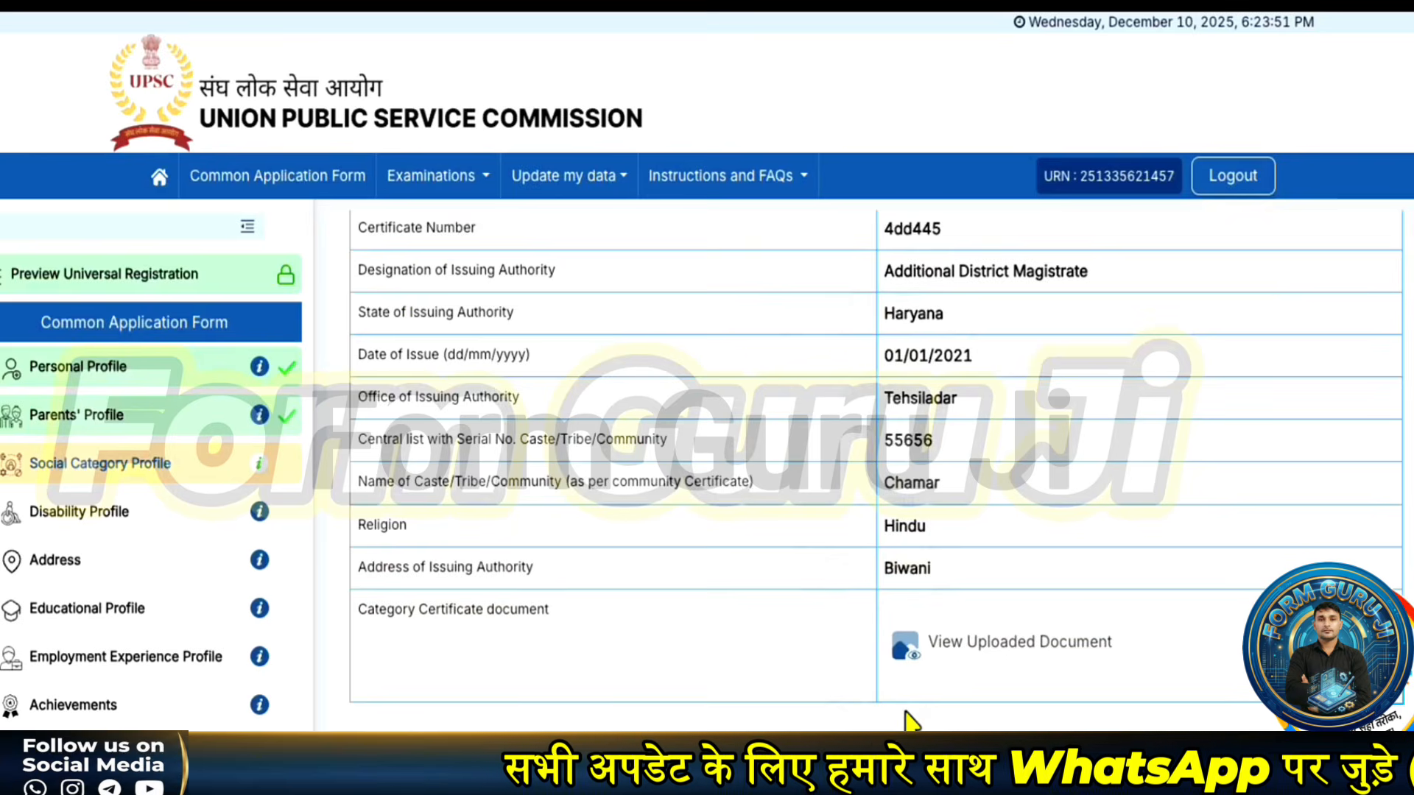
# - Submit the Social Category Profile and confirm it
pyautogui.scroll(-1, 877, 442)
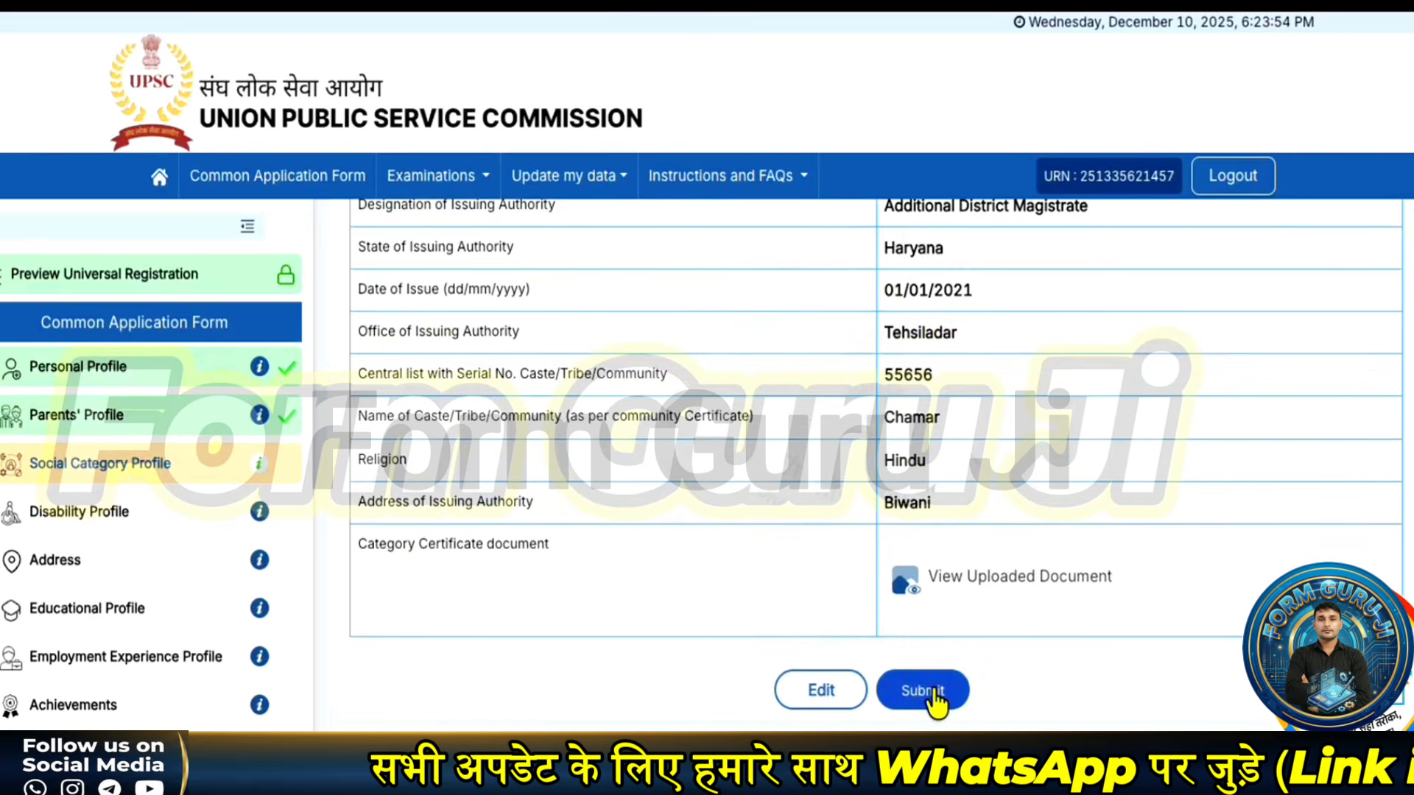
pyautogui.click(929, 692)
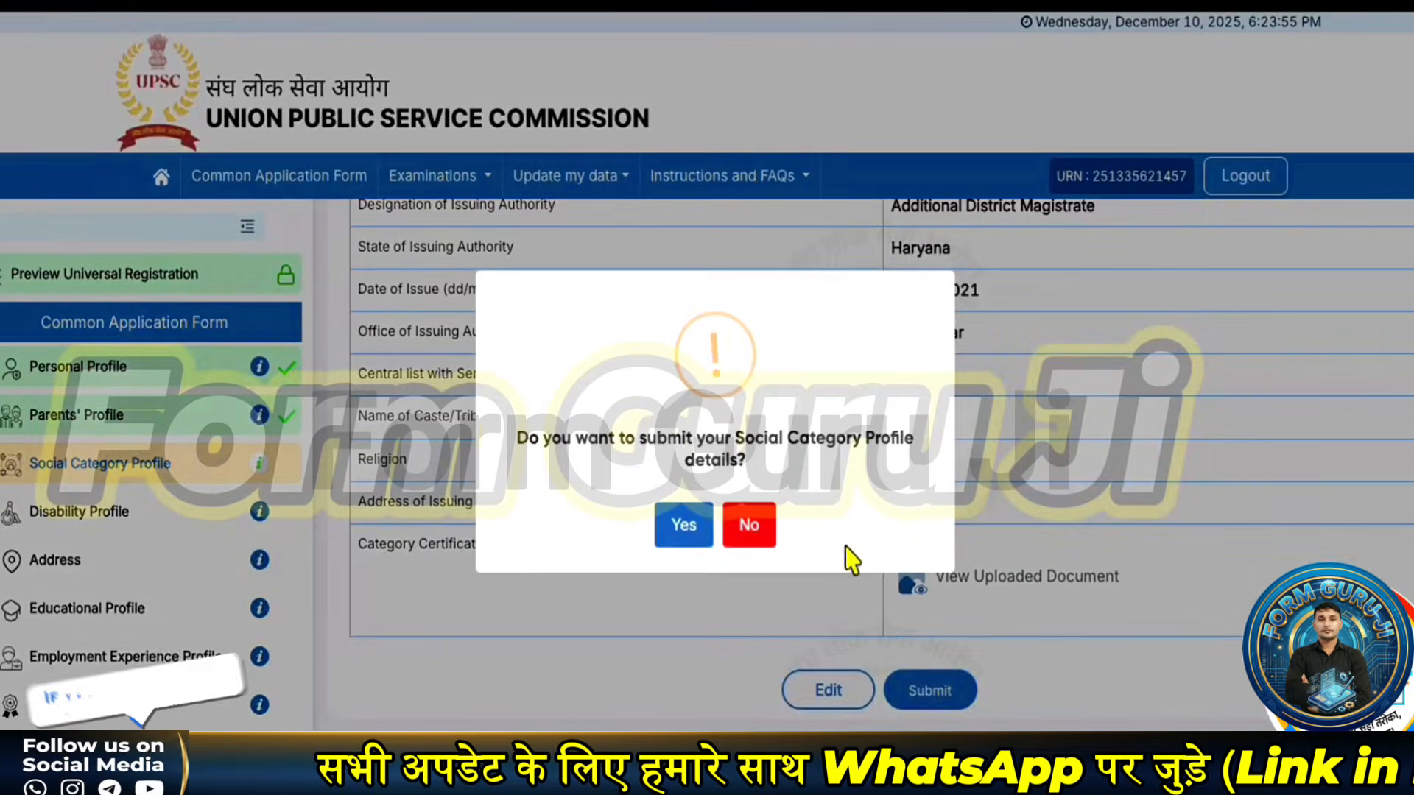
pyautogui.click(677, 534)
pyautogui.click(713, 542)
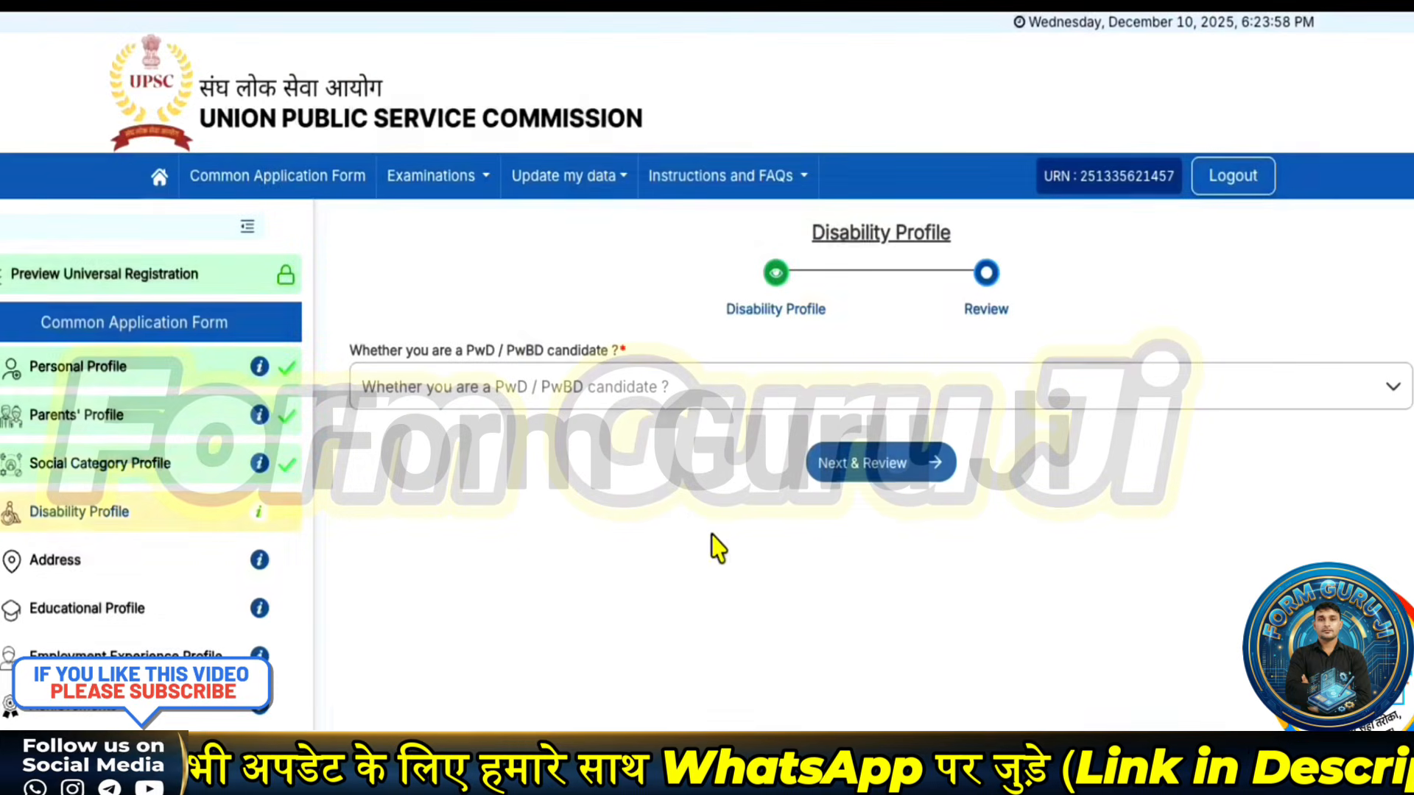
# - Answer No to the PwD/PwBD question, accept the declaration, and submit the Disability Profile
pyautogui.click(499, 399)
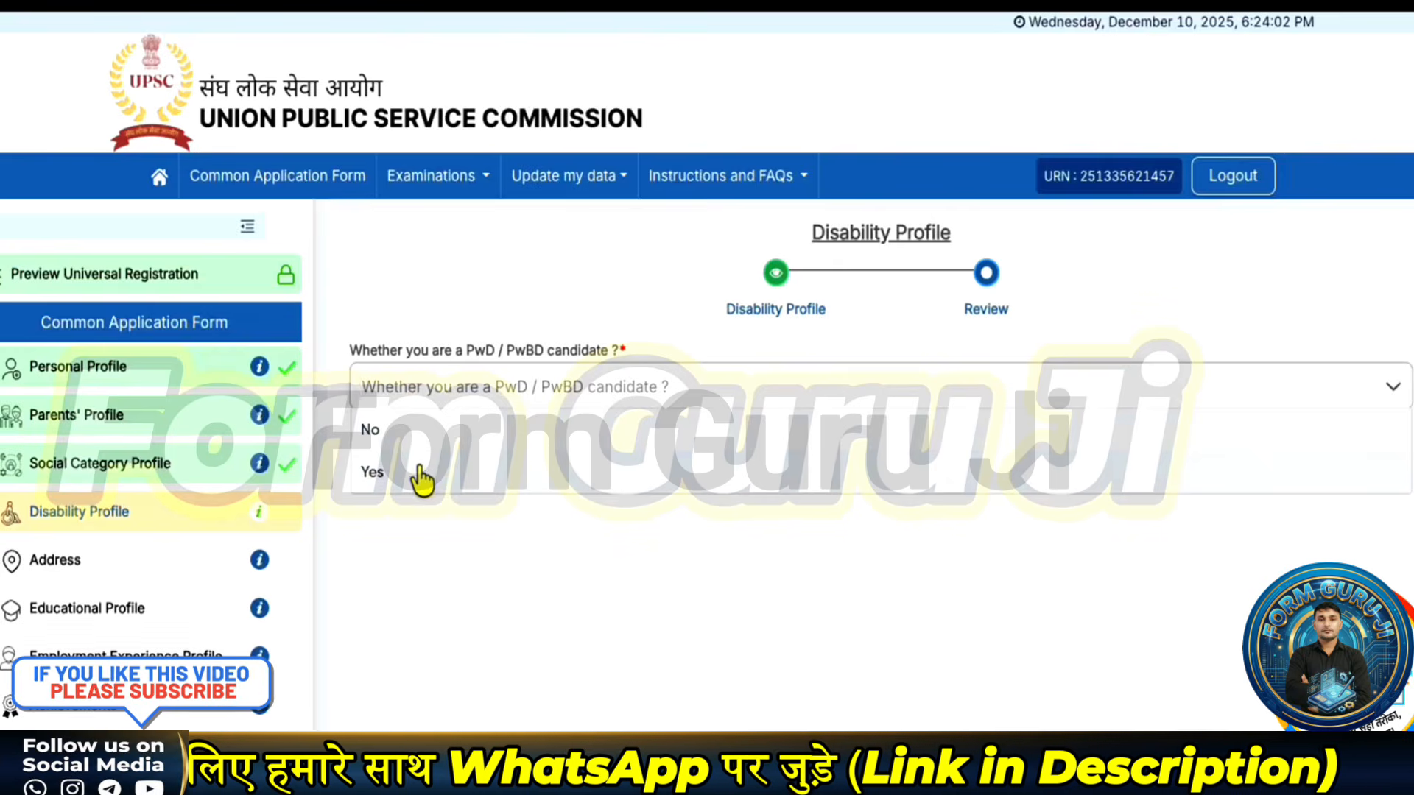
pyautogui.click(415, 472)
pyautogui.click(546, 401)
pyautogui.click(499, 429)
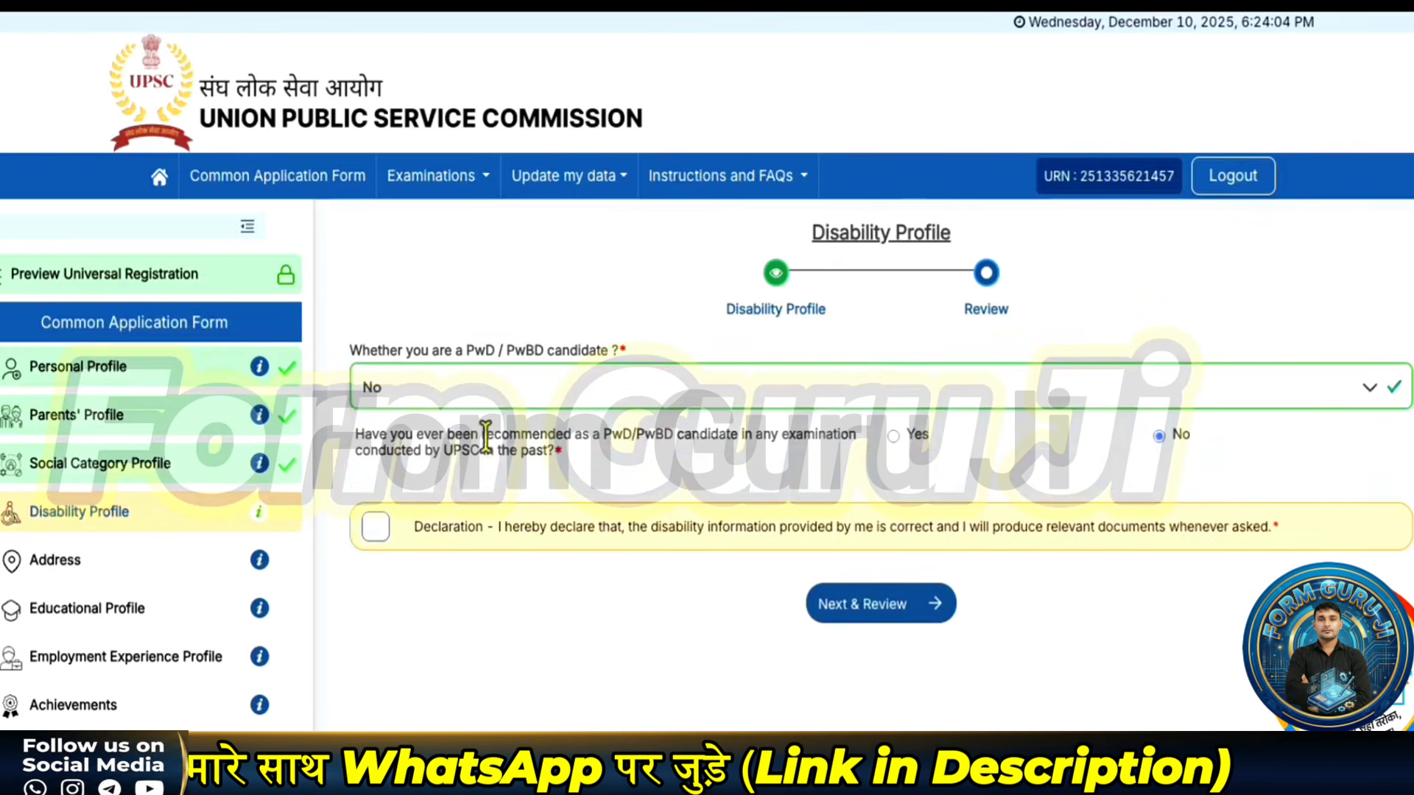
pyautogui.click(368, 527)
pyautogui.click(929, 610)
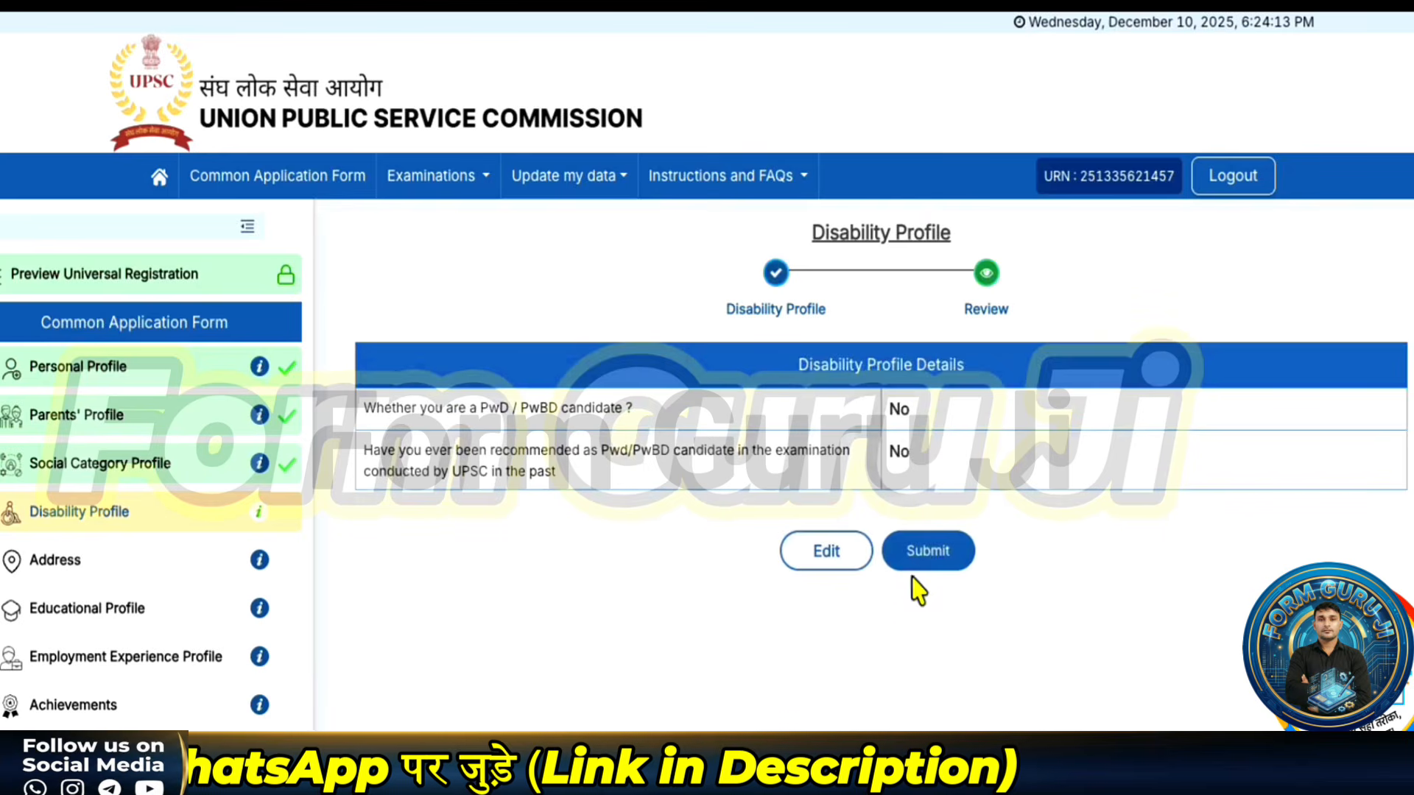
pyautogui.click(934, 560)
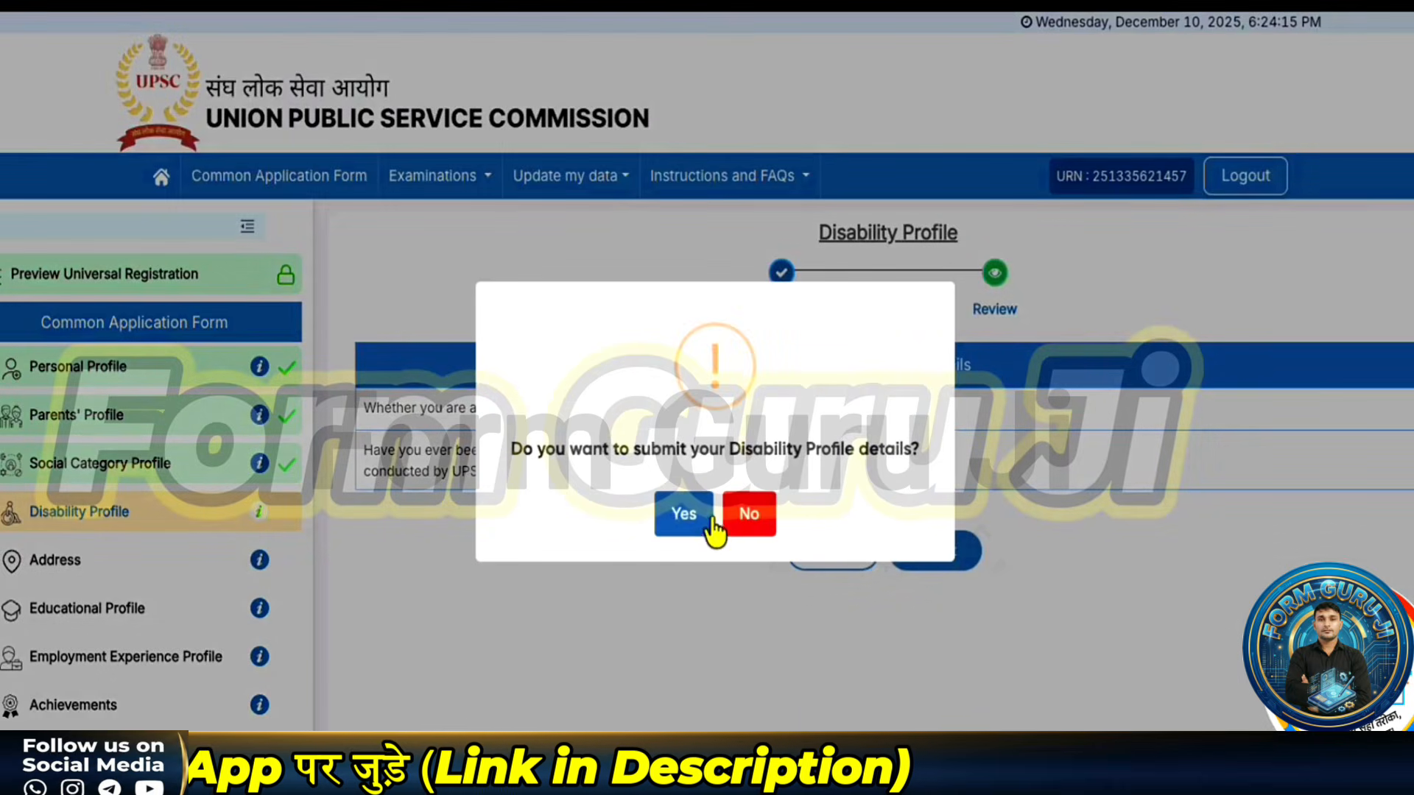
pyautogui.click(701, 521)
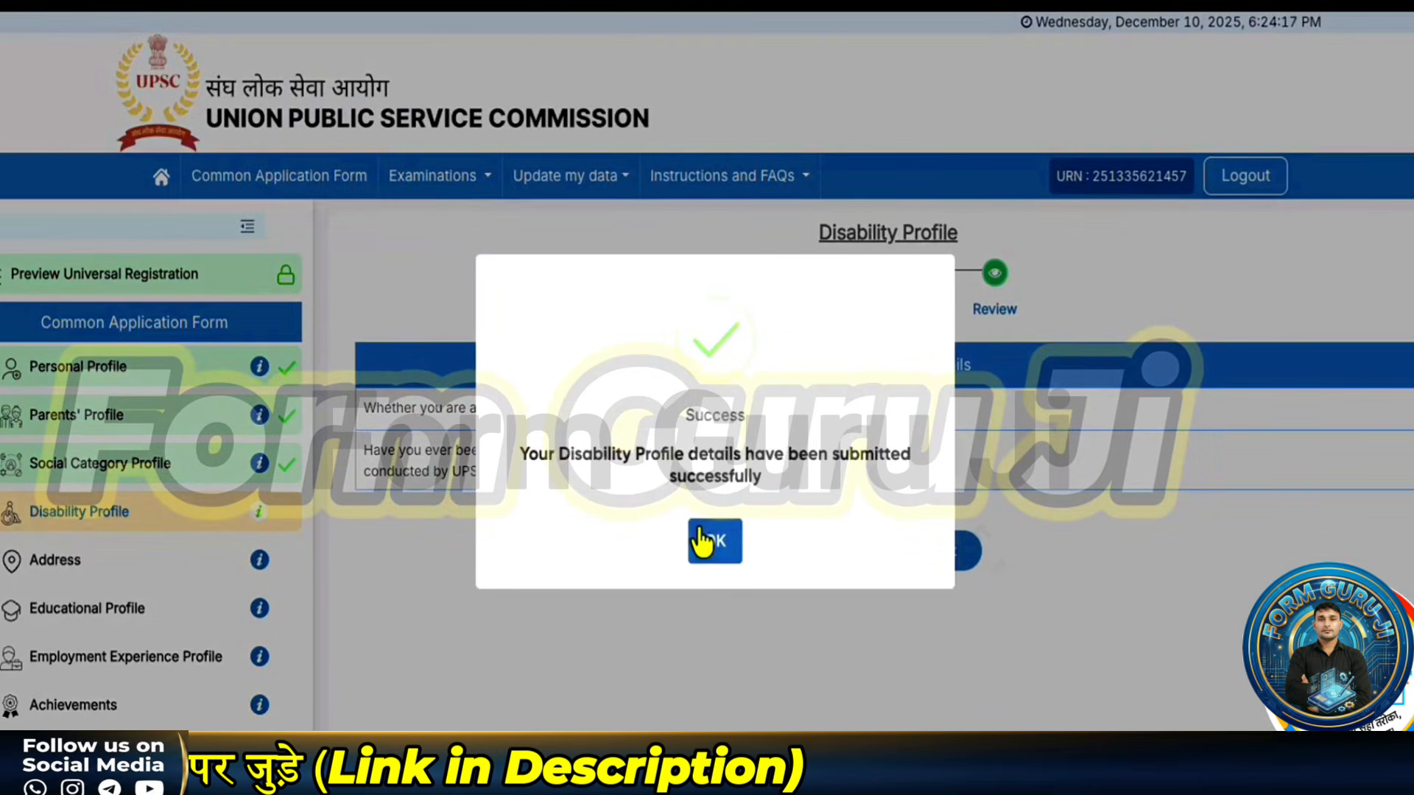
pyautogui.click(713, 541)
# - Choose the candidate's State/UT and district for the correspondence address
pyautogui.scroll(-3, 506, 515)
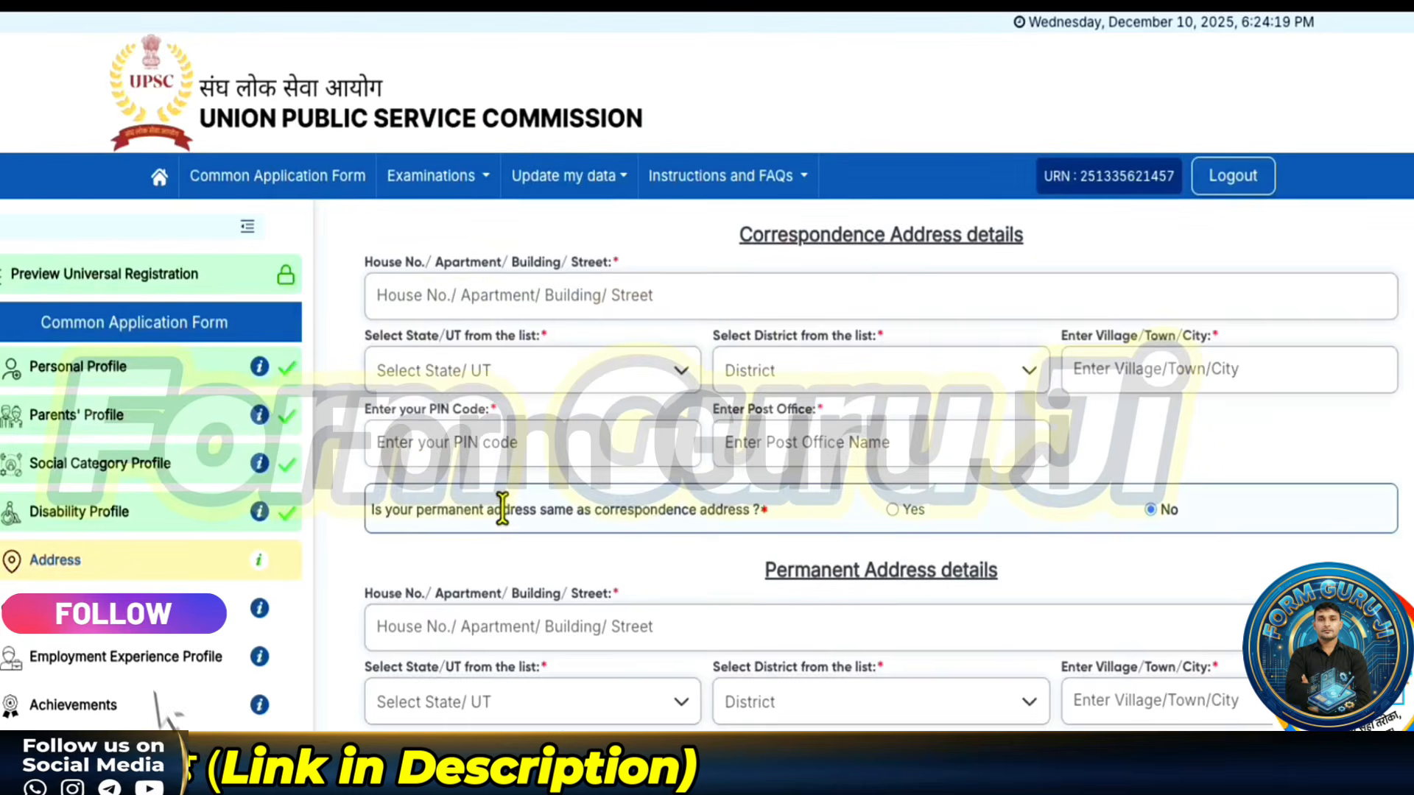
pyautogui.scroll(2, 503, 508)
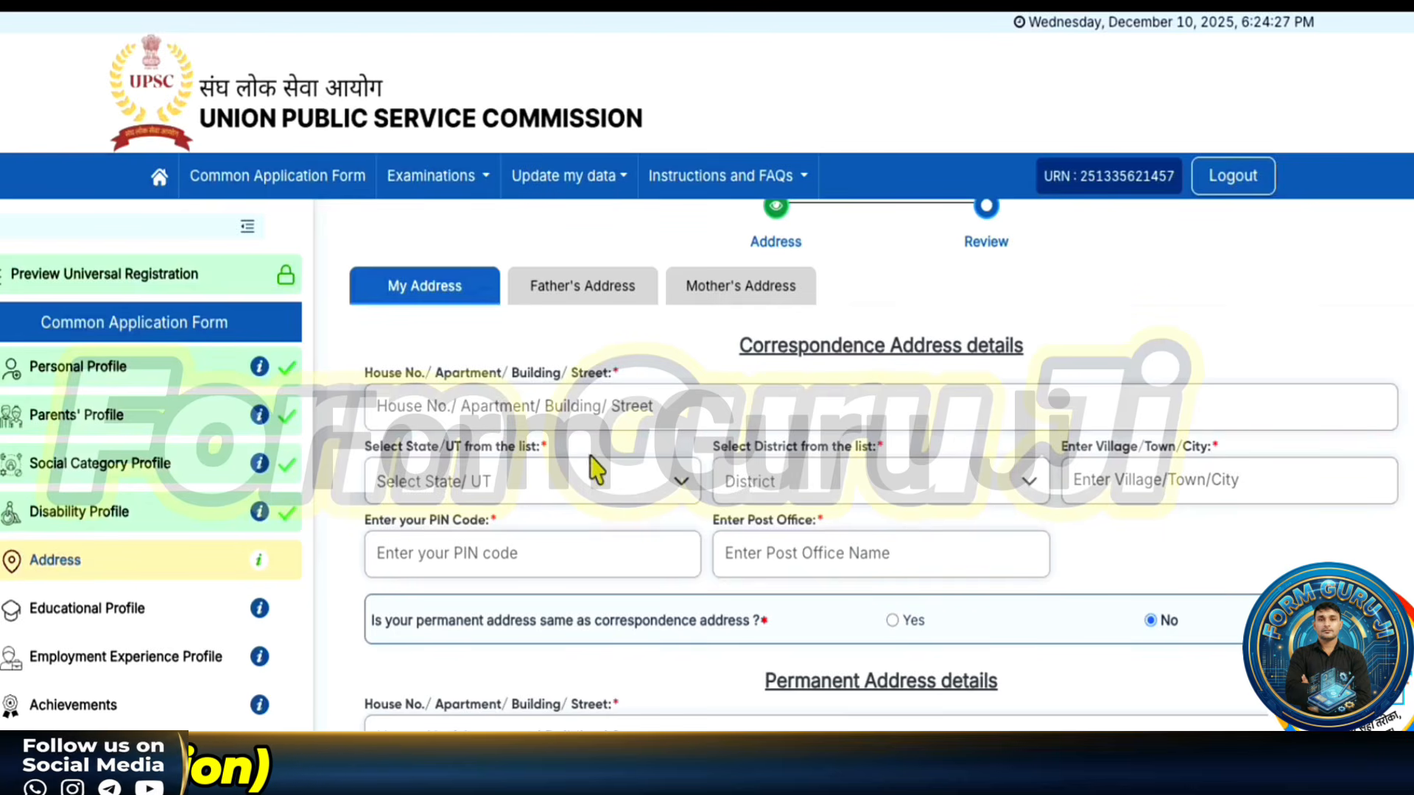
pyautogui.click(582, 486)
pyautogui.scroll(-3, 419, 688)
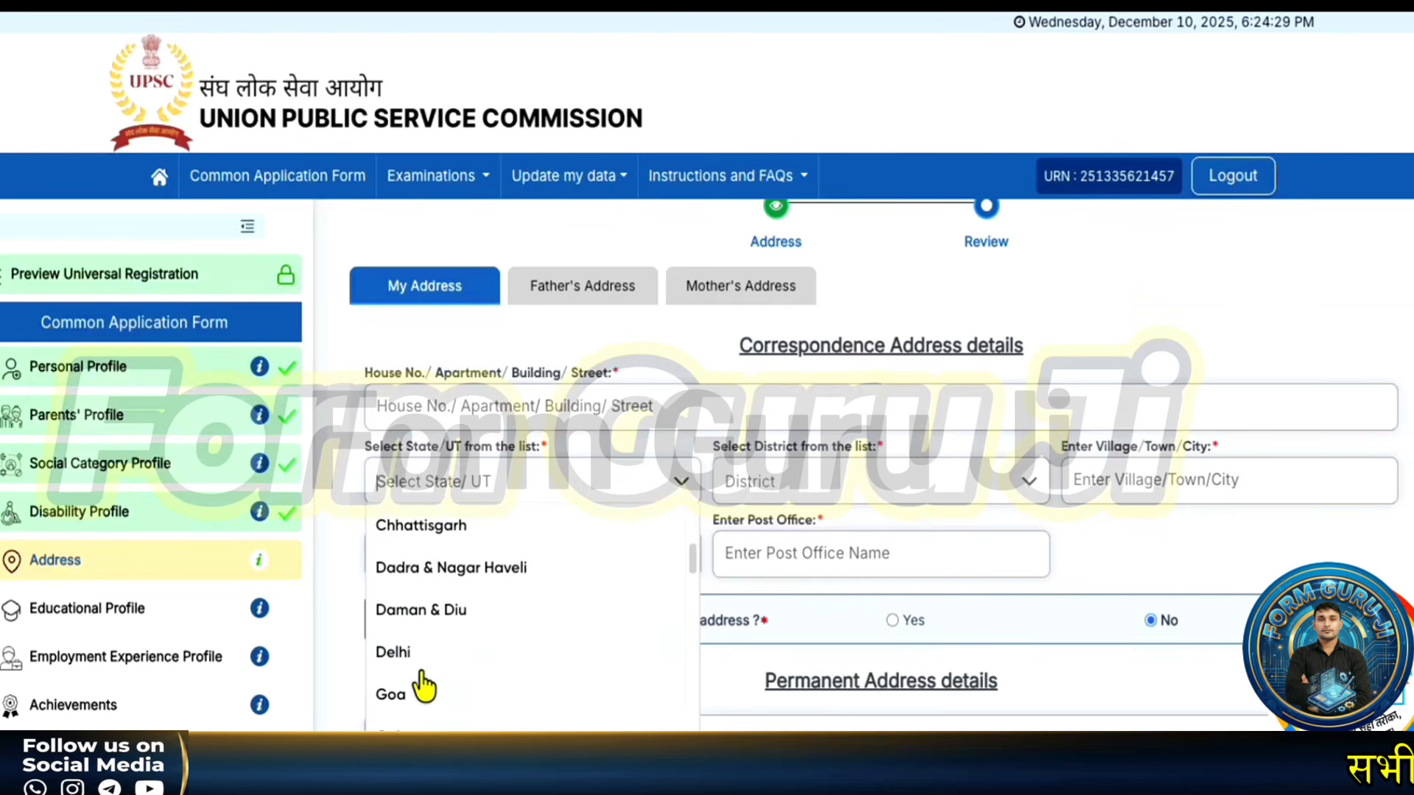
pyautogui.scroll(-2, 466, 684)
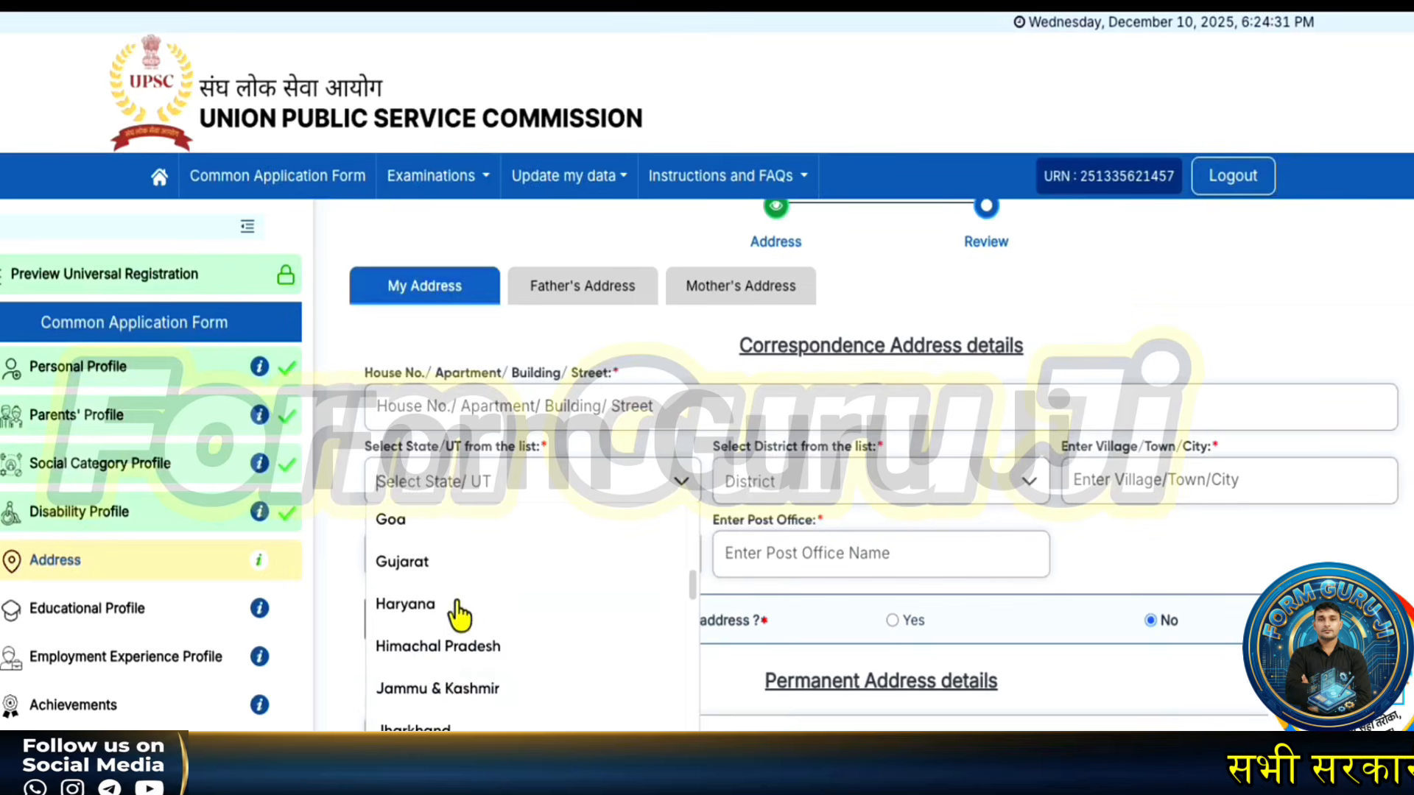
pyautogui.click(405, 604)
pyautogui.click(773, 490)
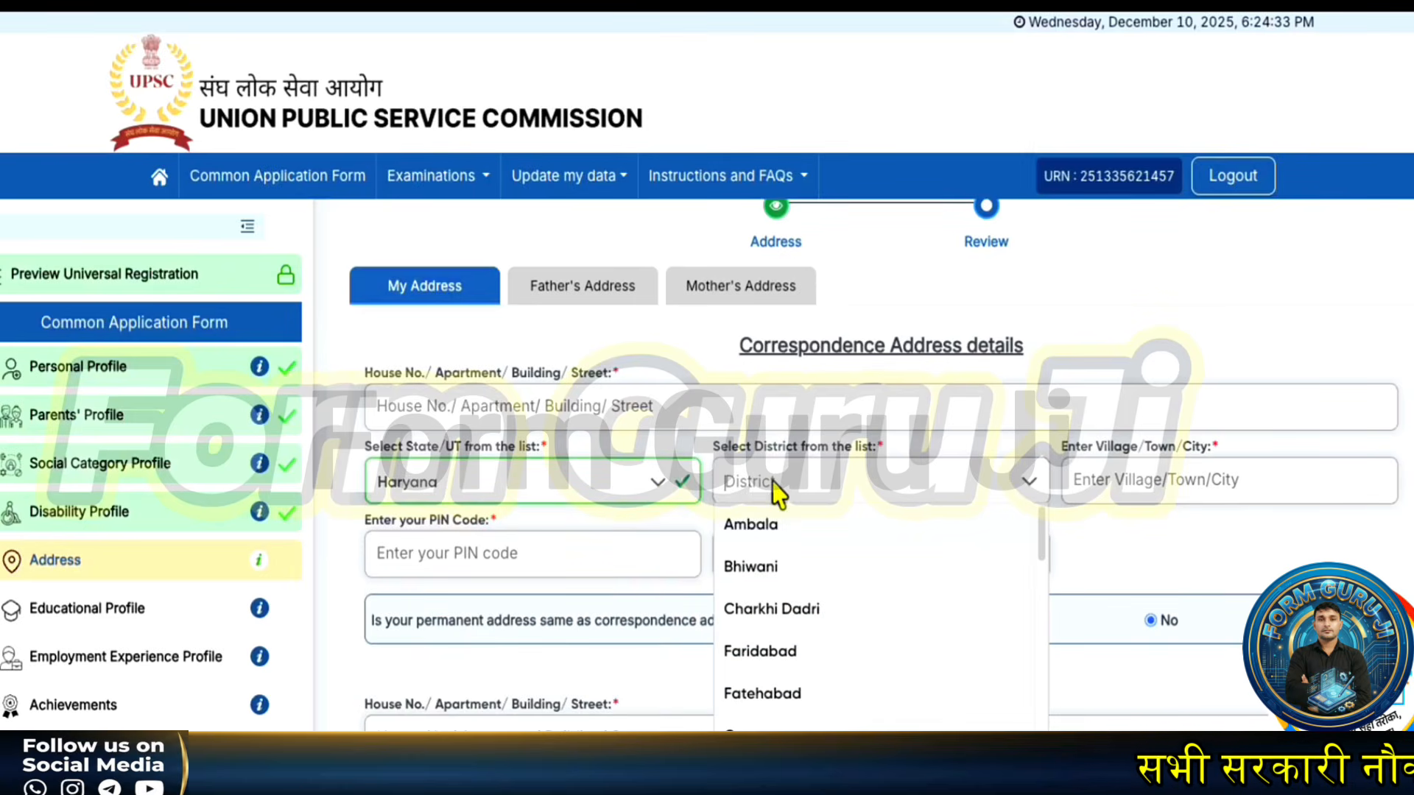
pyautogui.click(758, 568)
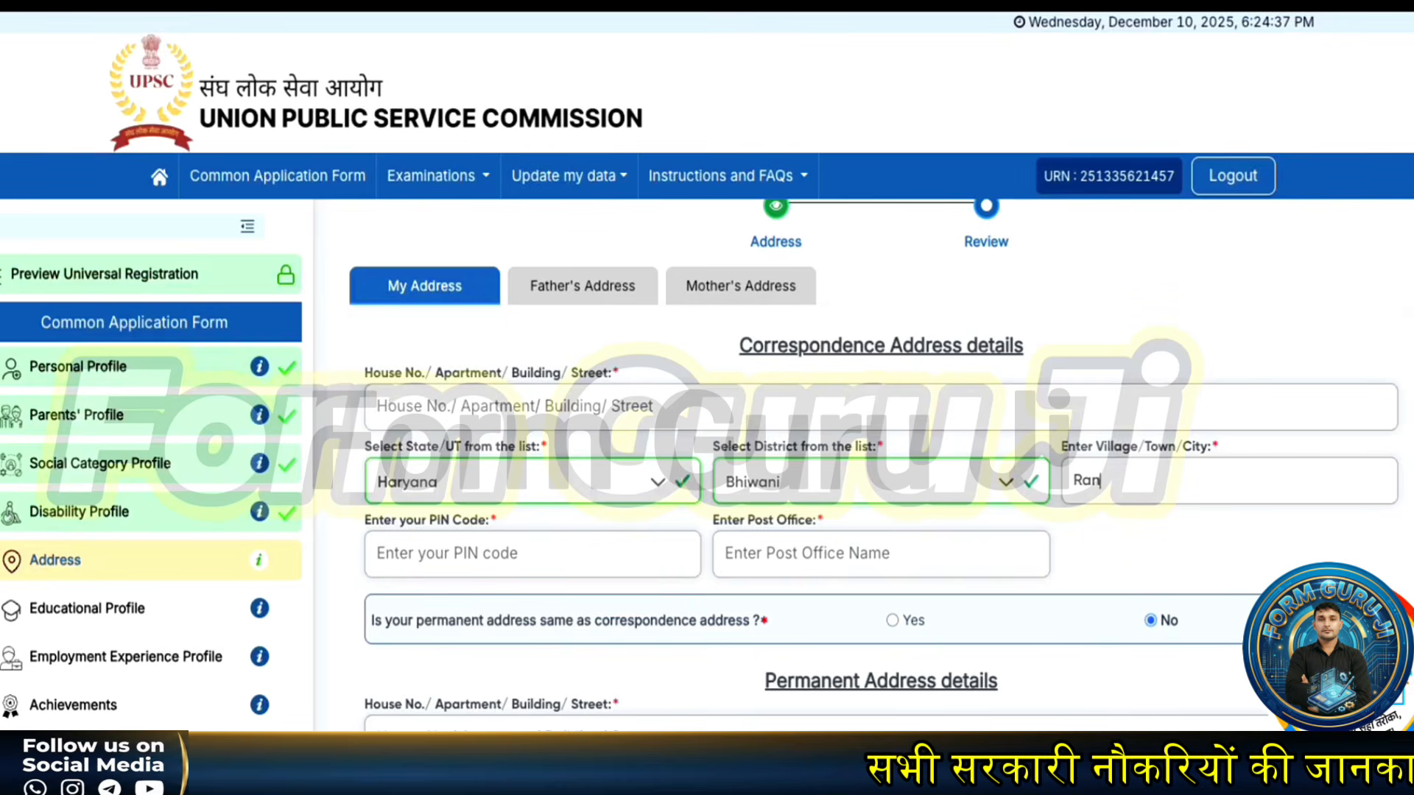
# - Enter the address PIN code, post office, and house/street details
pyautogui.click(541, 553)
pyautogui.write('127042')
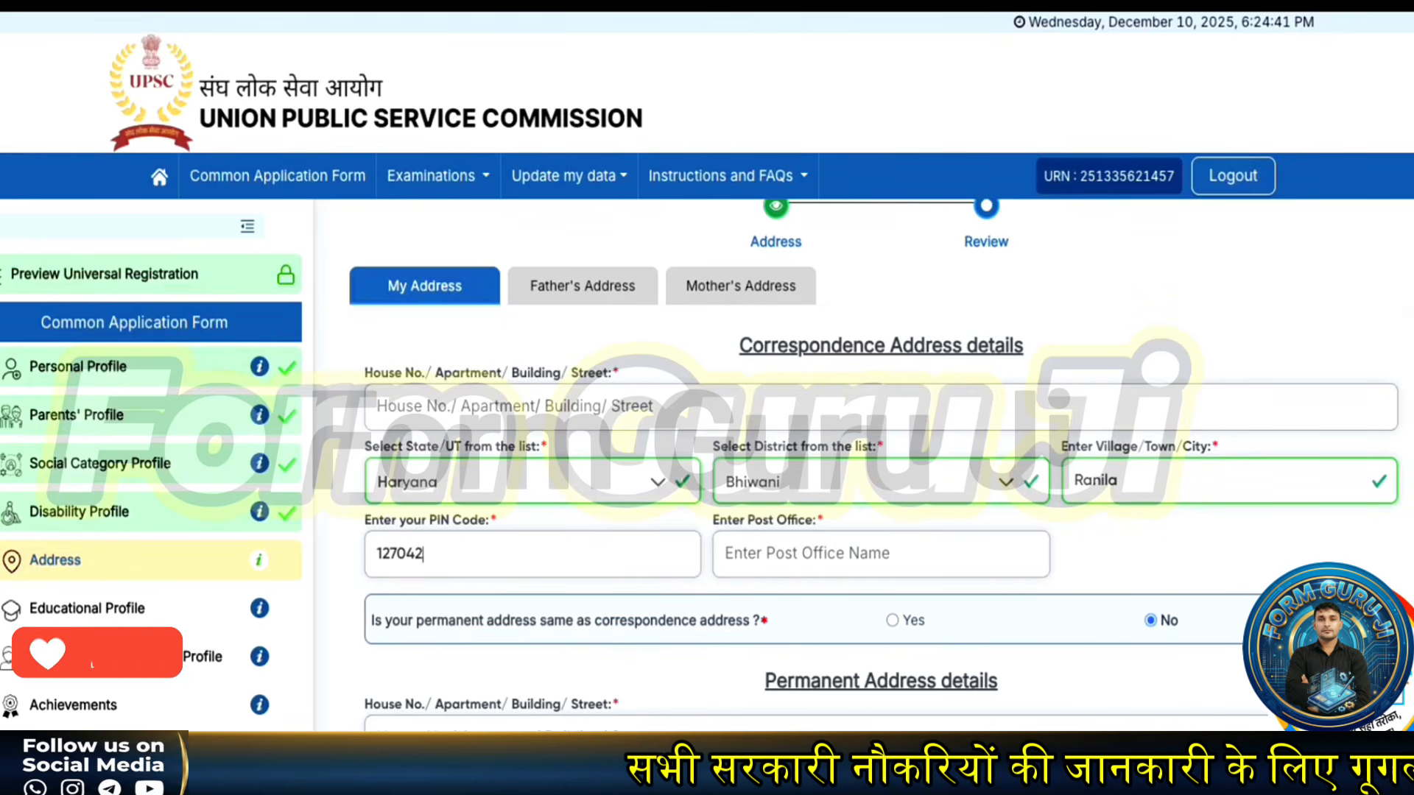
pyautogui.click(815, 561)
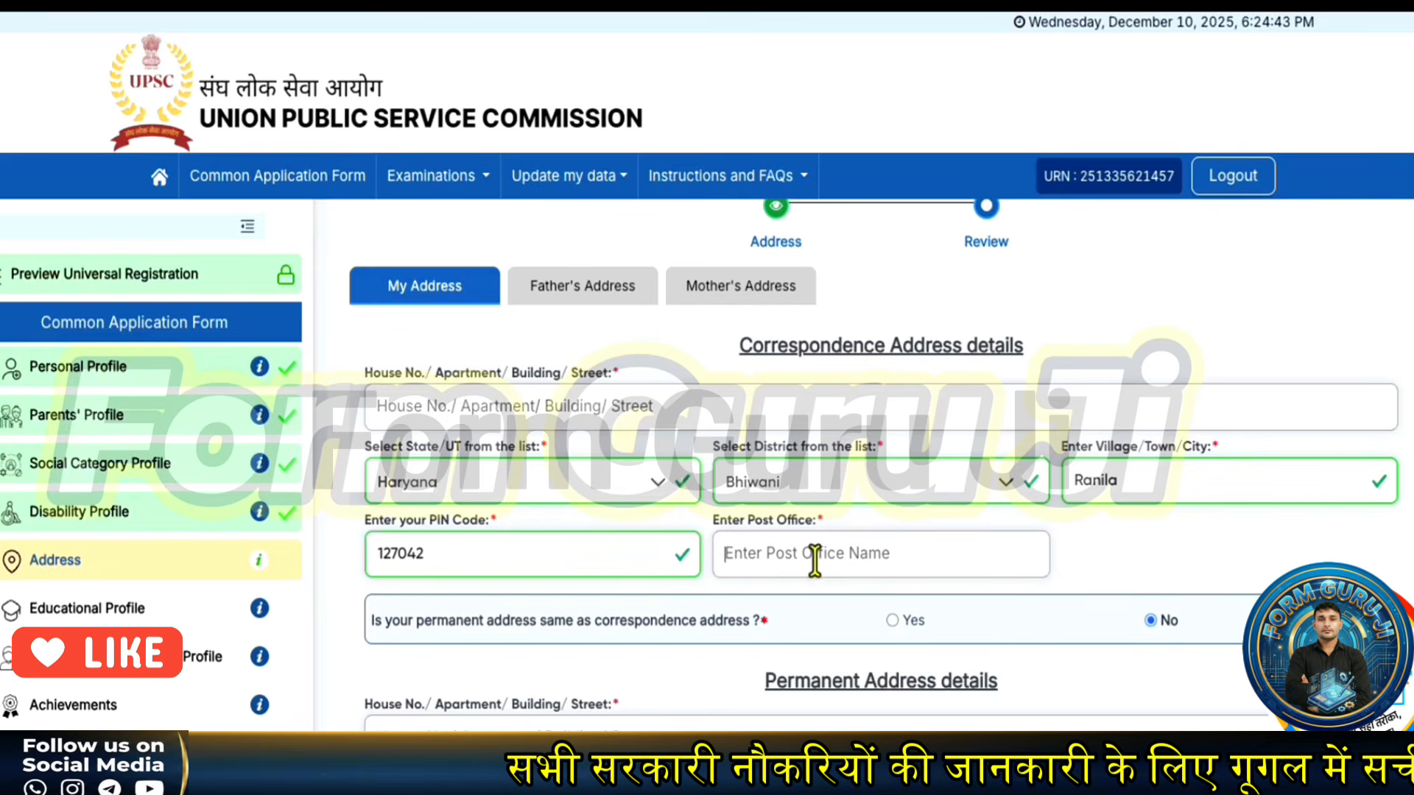
pyautogui.write('RA')
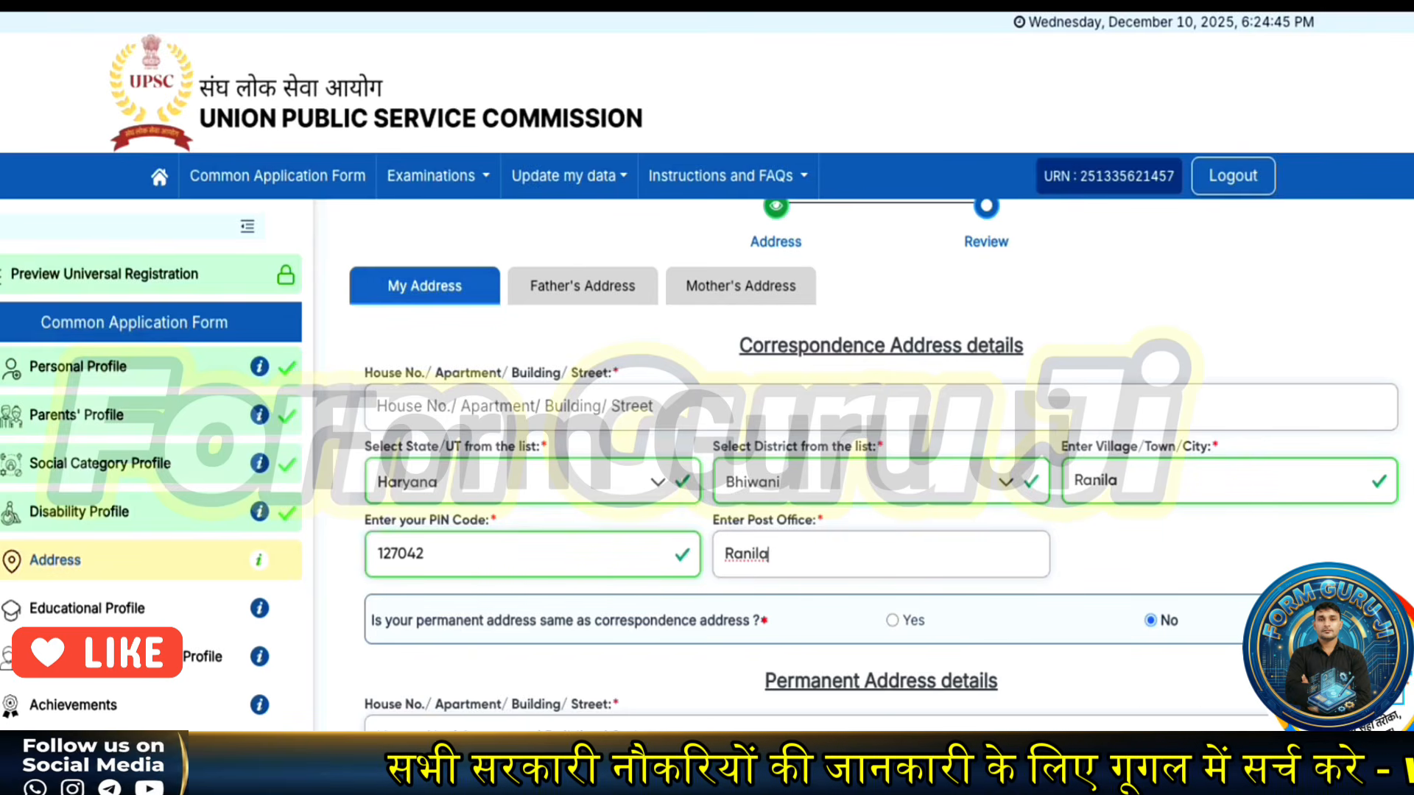
pyautogui.click(613, 405)
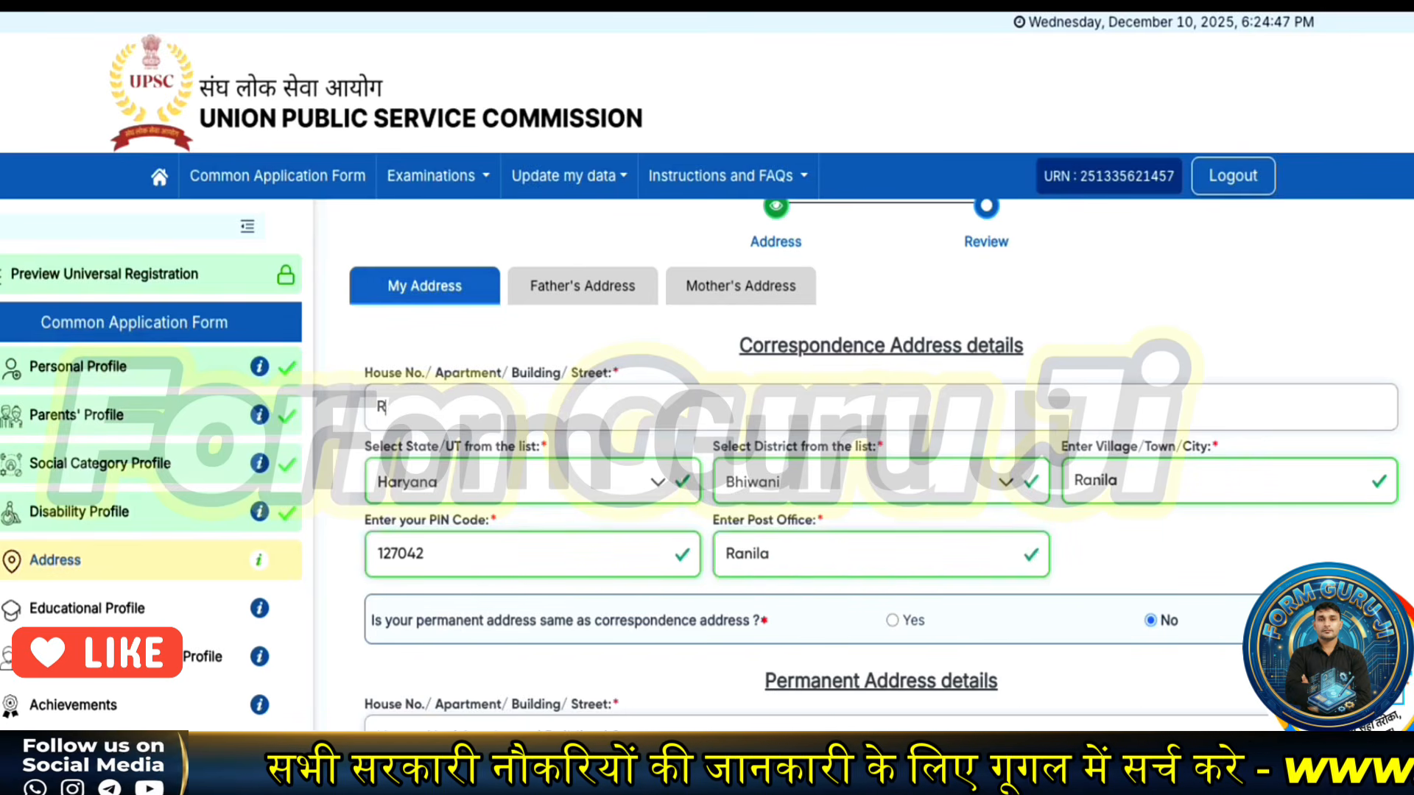
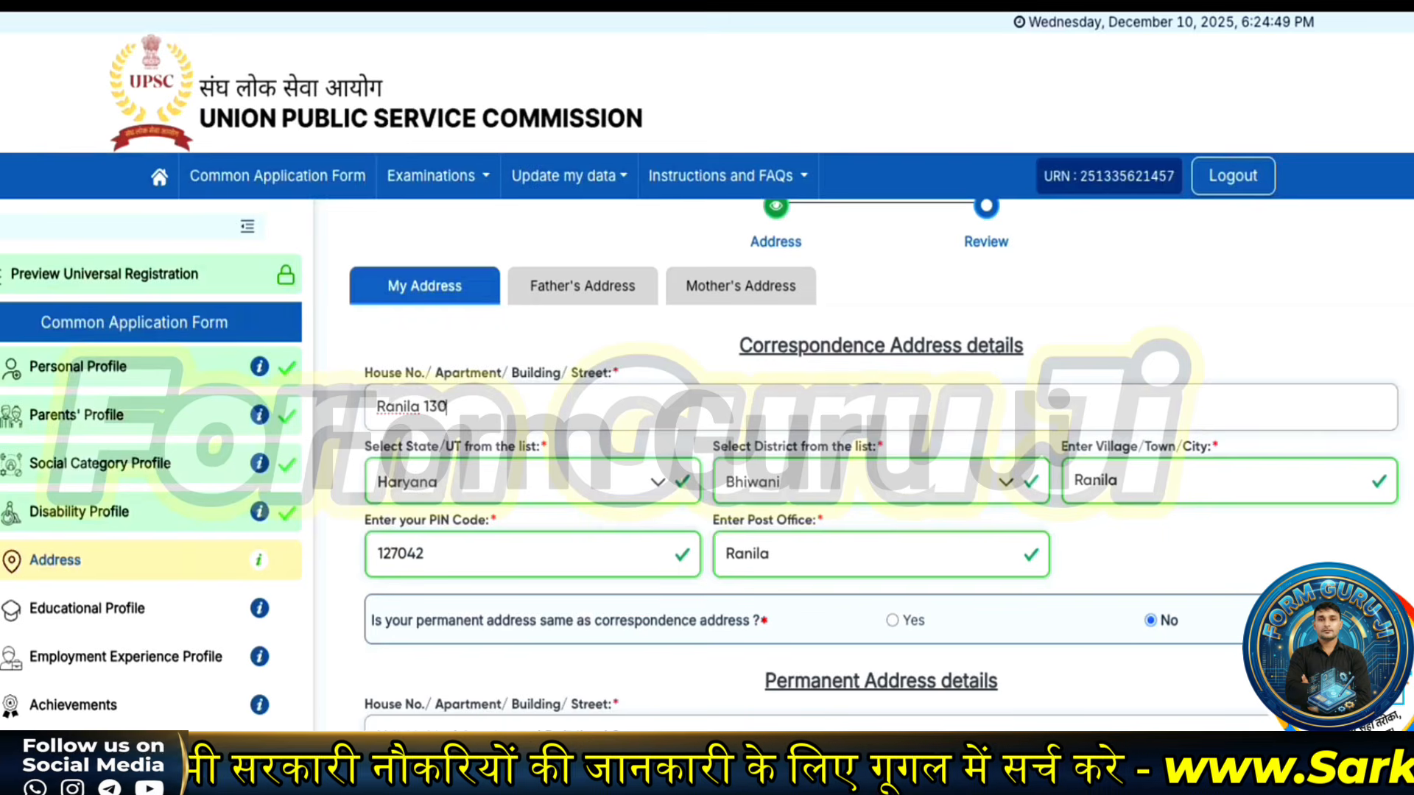
# - Mark the permanent address as the same as correspondence and continue
pyautogui.scroll(-1, 757, 600)
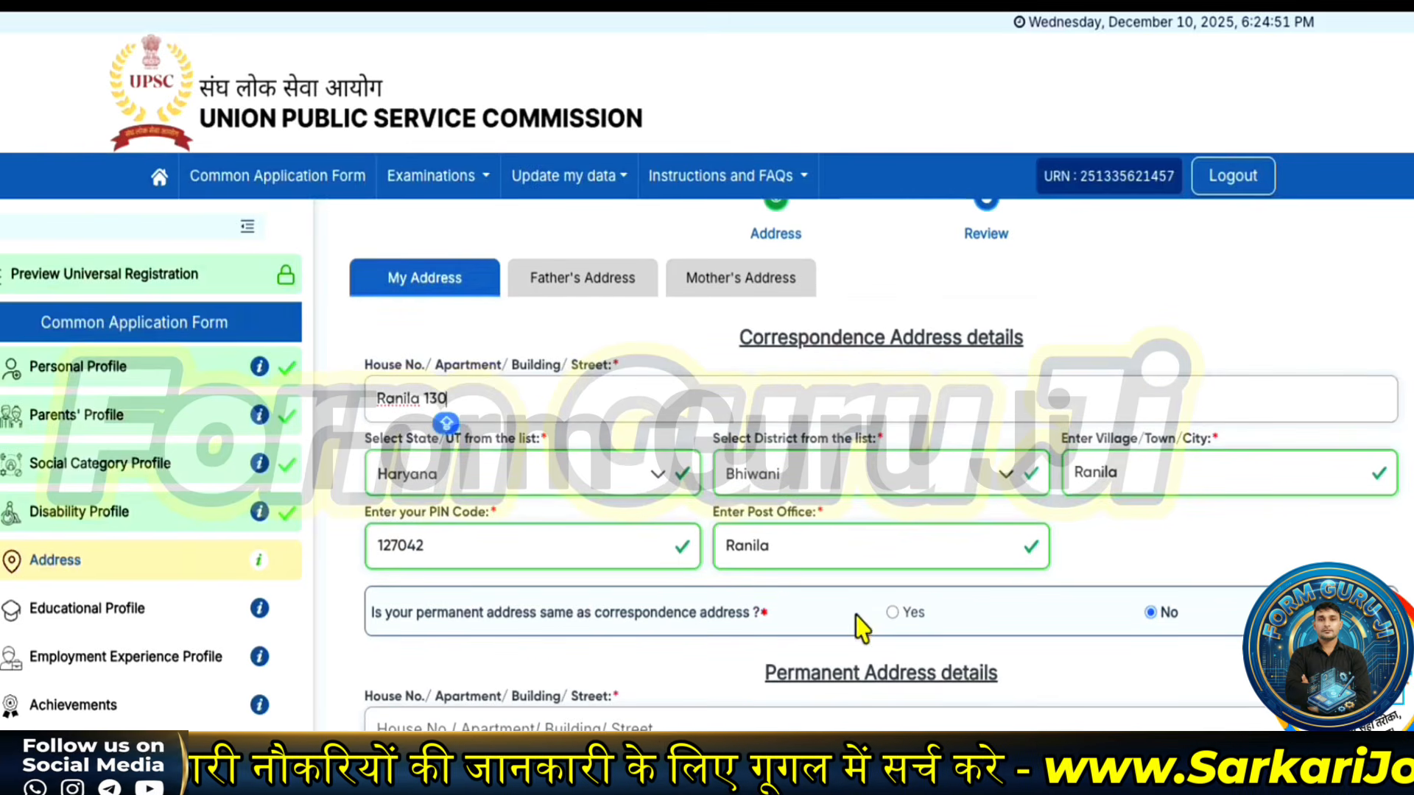
pyautogui.click(894, 614)
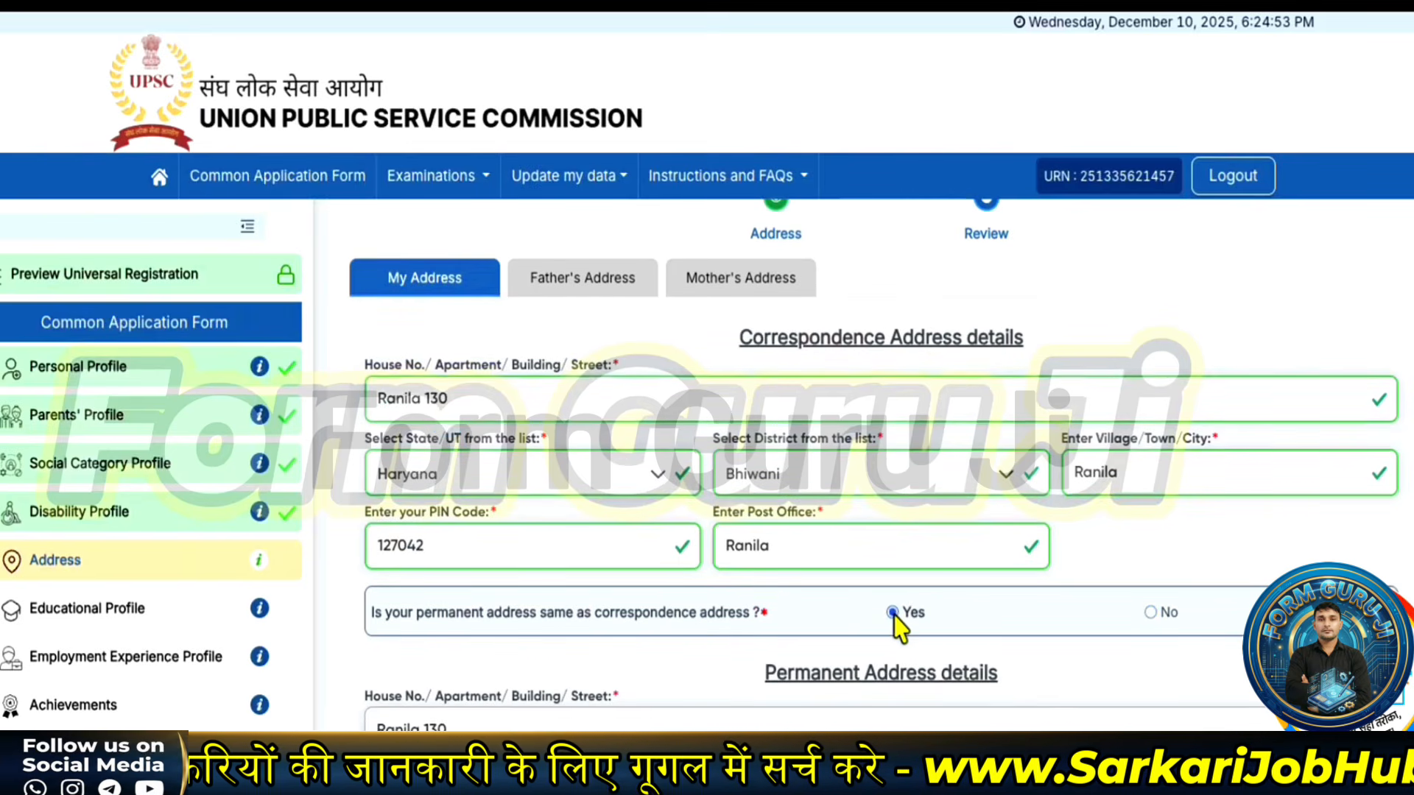
pyautogui.scroll(-3, 895, 627)
pyautogui.click(914, 769)
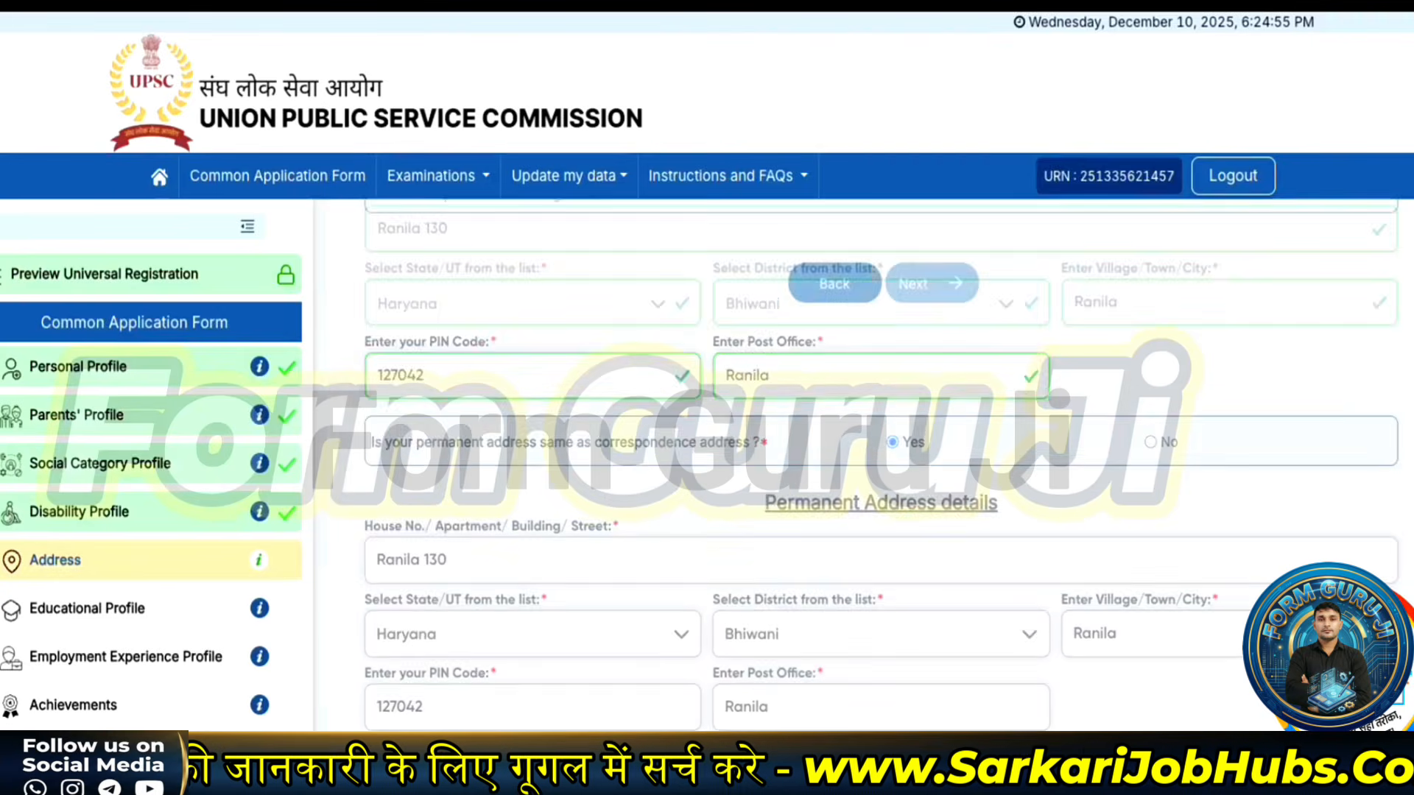
# - Set both the father's and mother's addresses to match the candidate's address
pyautogui.click(1137, 38)
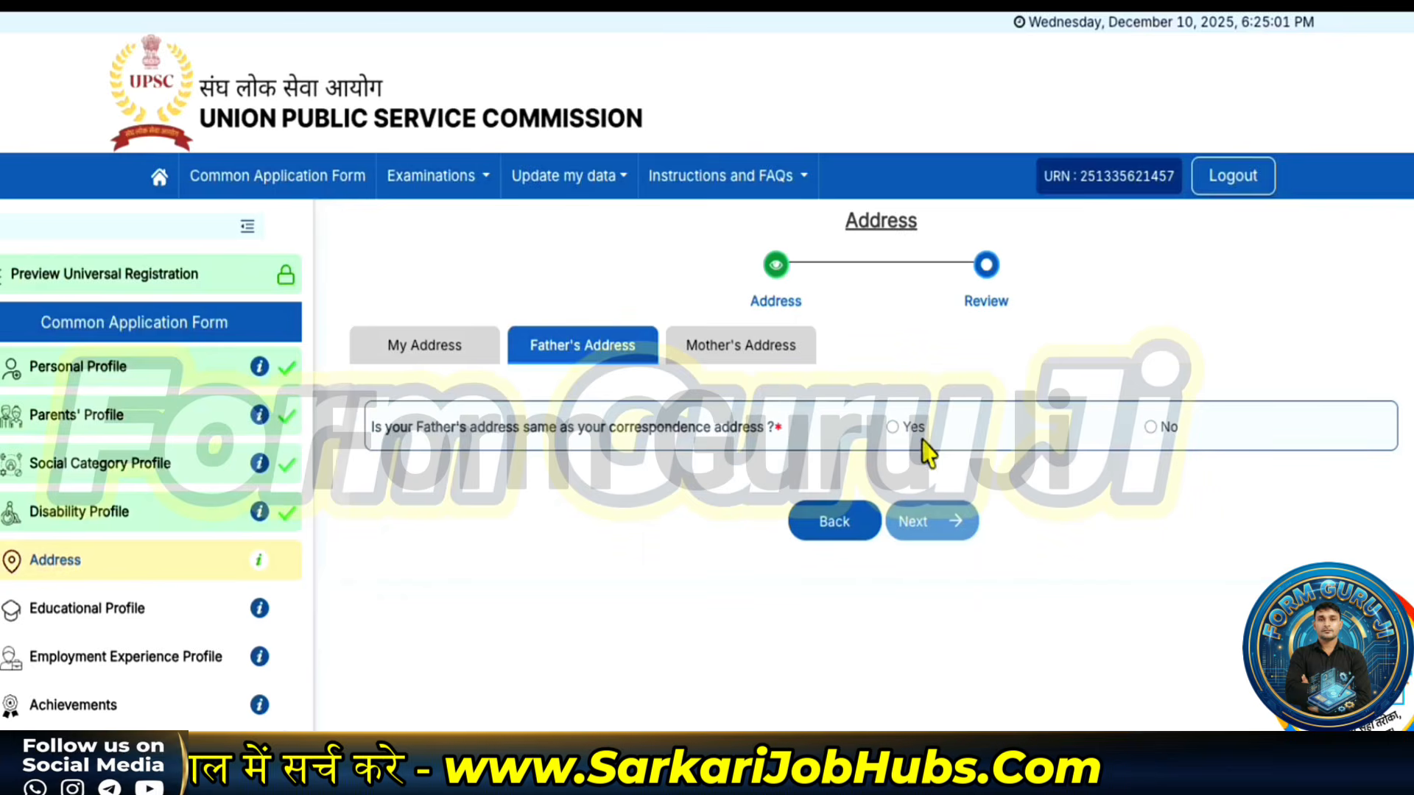
pyautogui.click(892, 429)
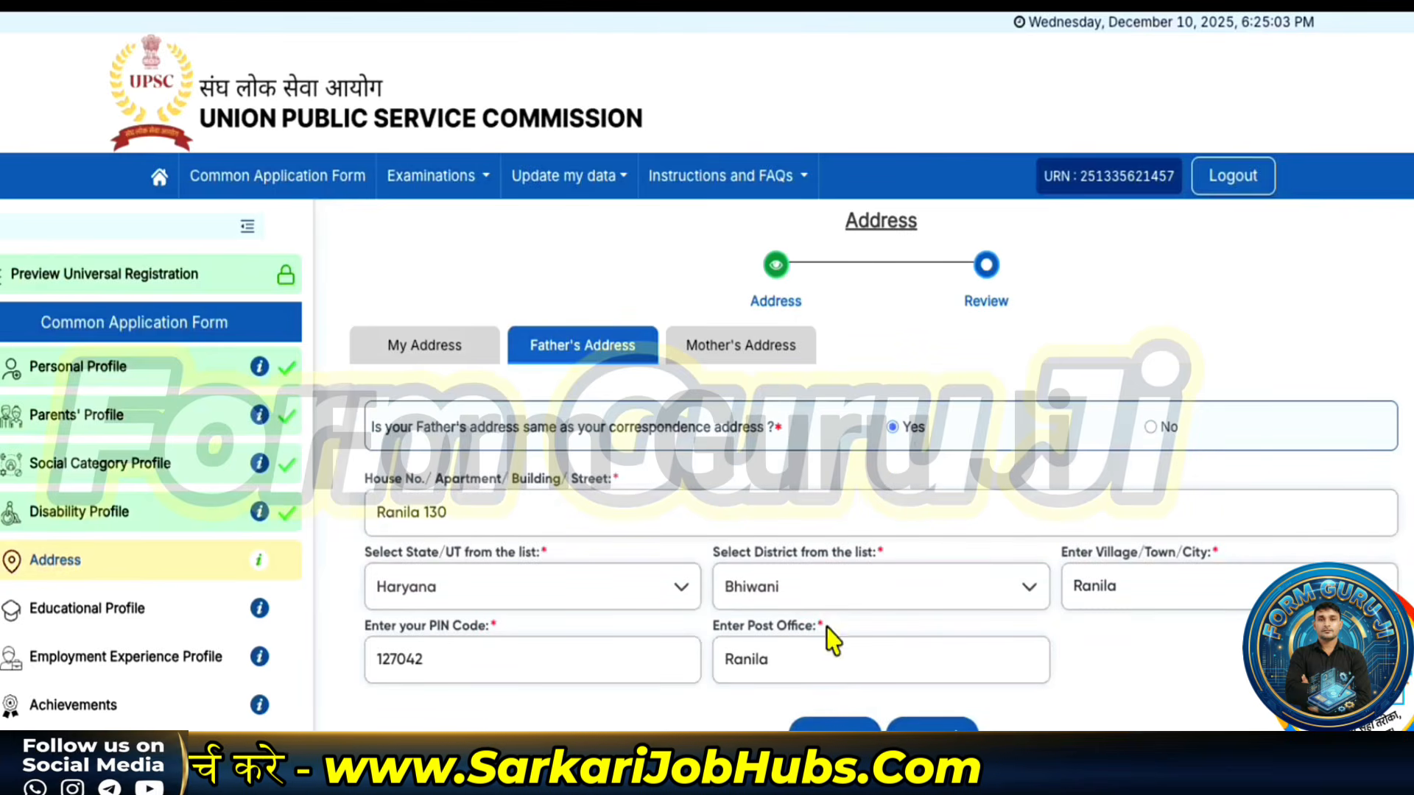
pyautogui.click(913, 726)
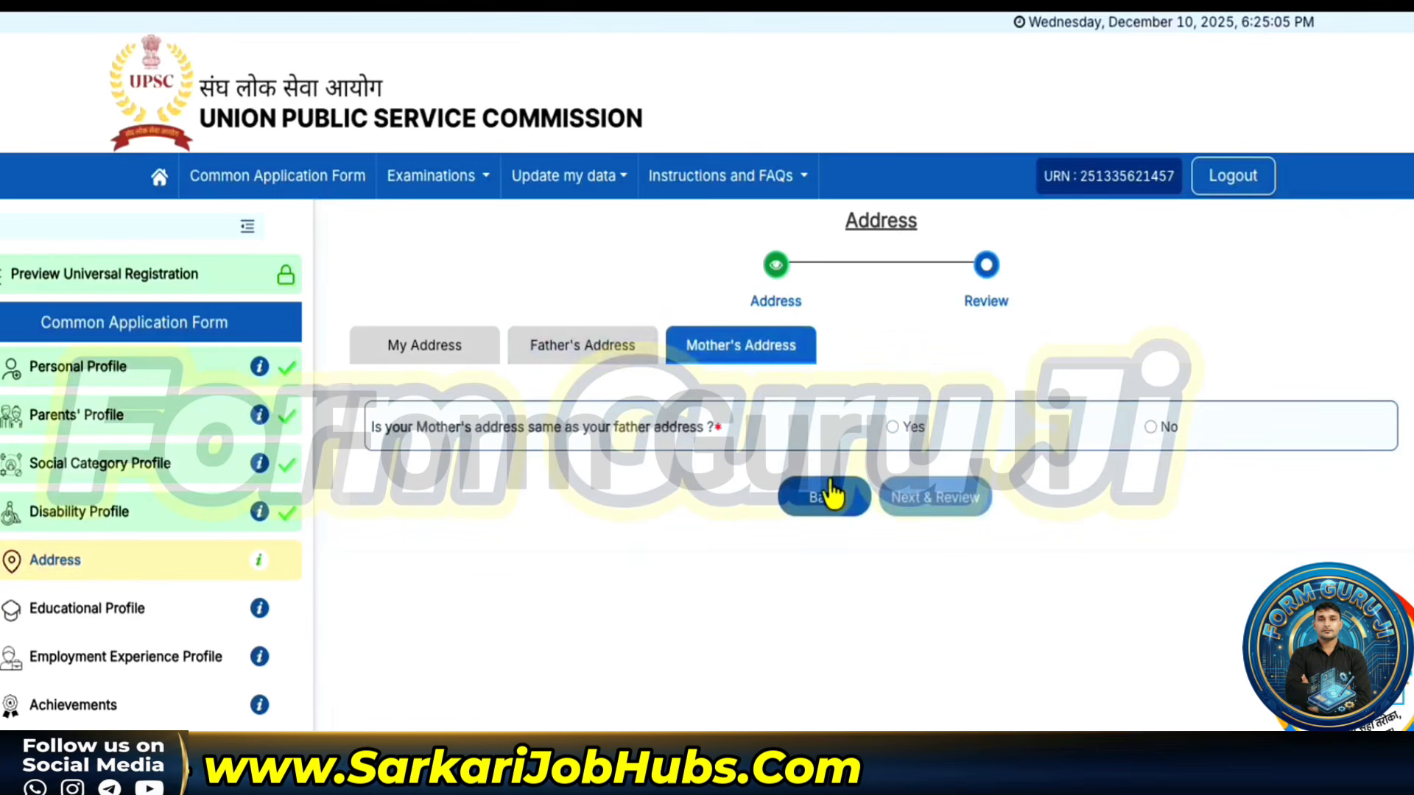
pyautogui.click(893, 427)
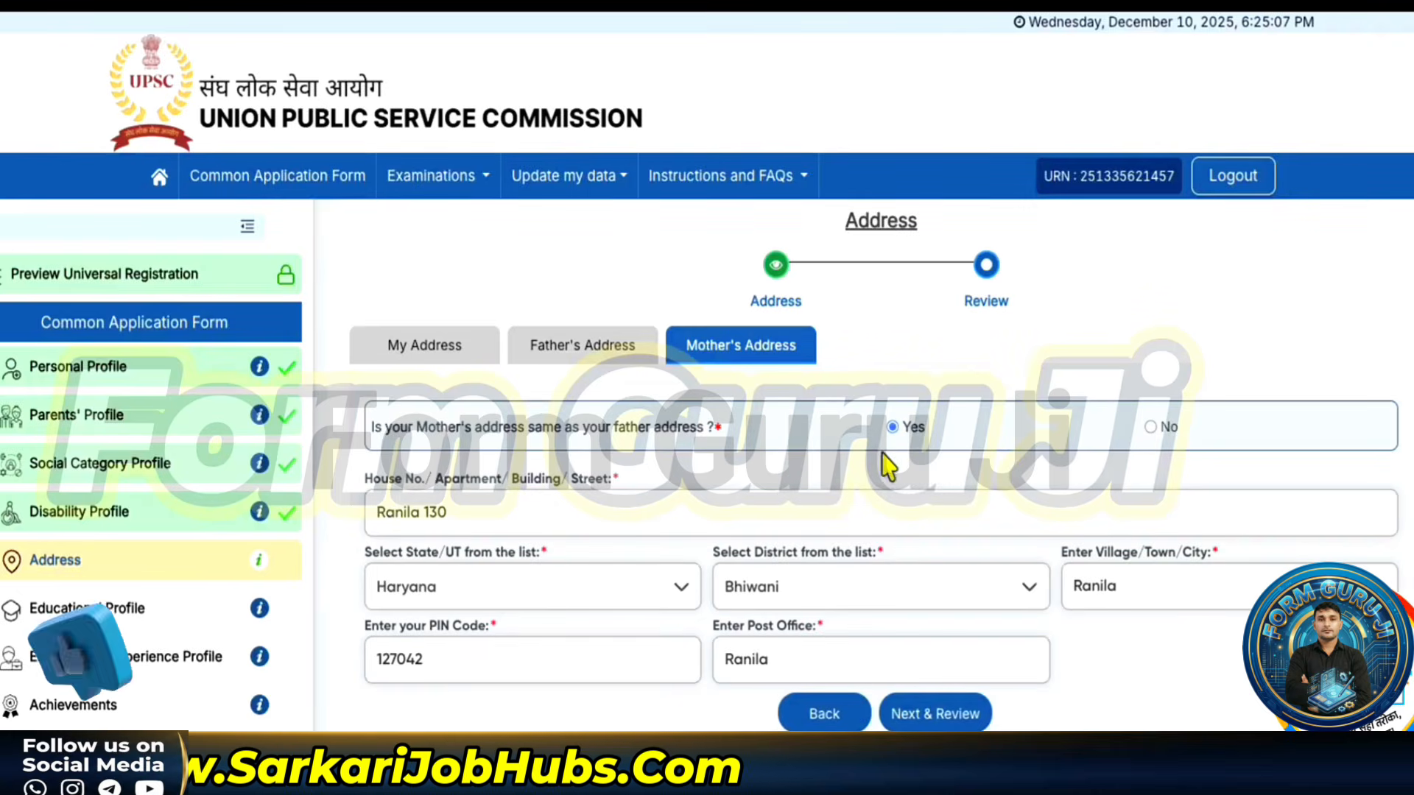
# - Review and submit the Address Profile, confirming and acknowledging success
pyautogui.click(903, 718)
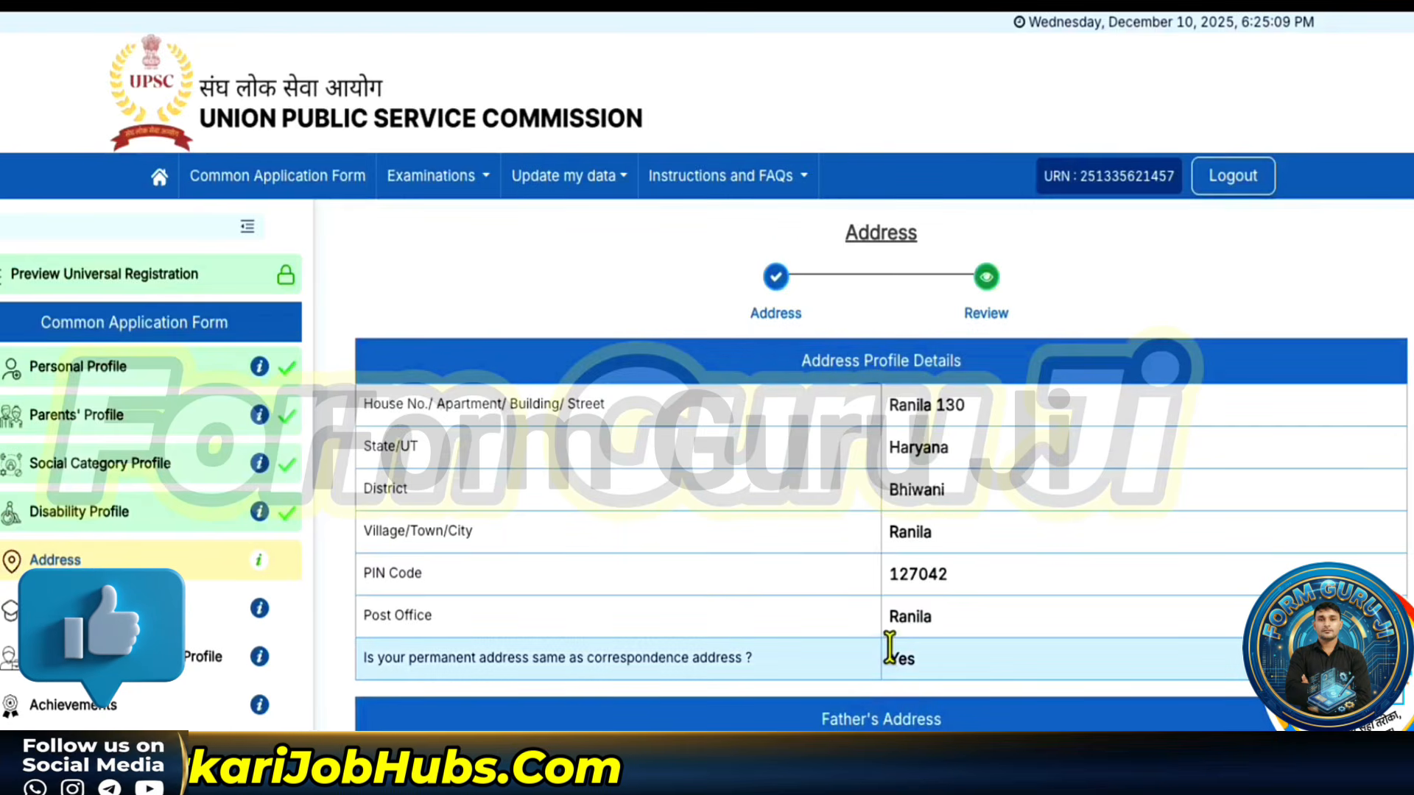
pyautogui.scroll(-9, 891, 662)
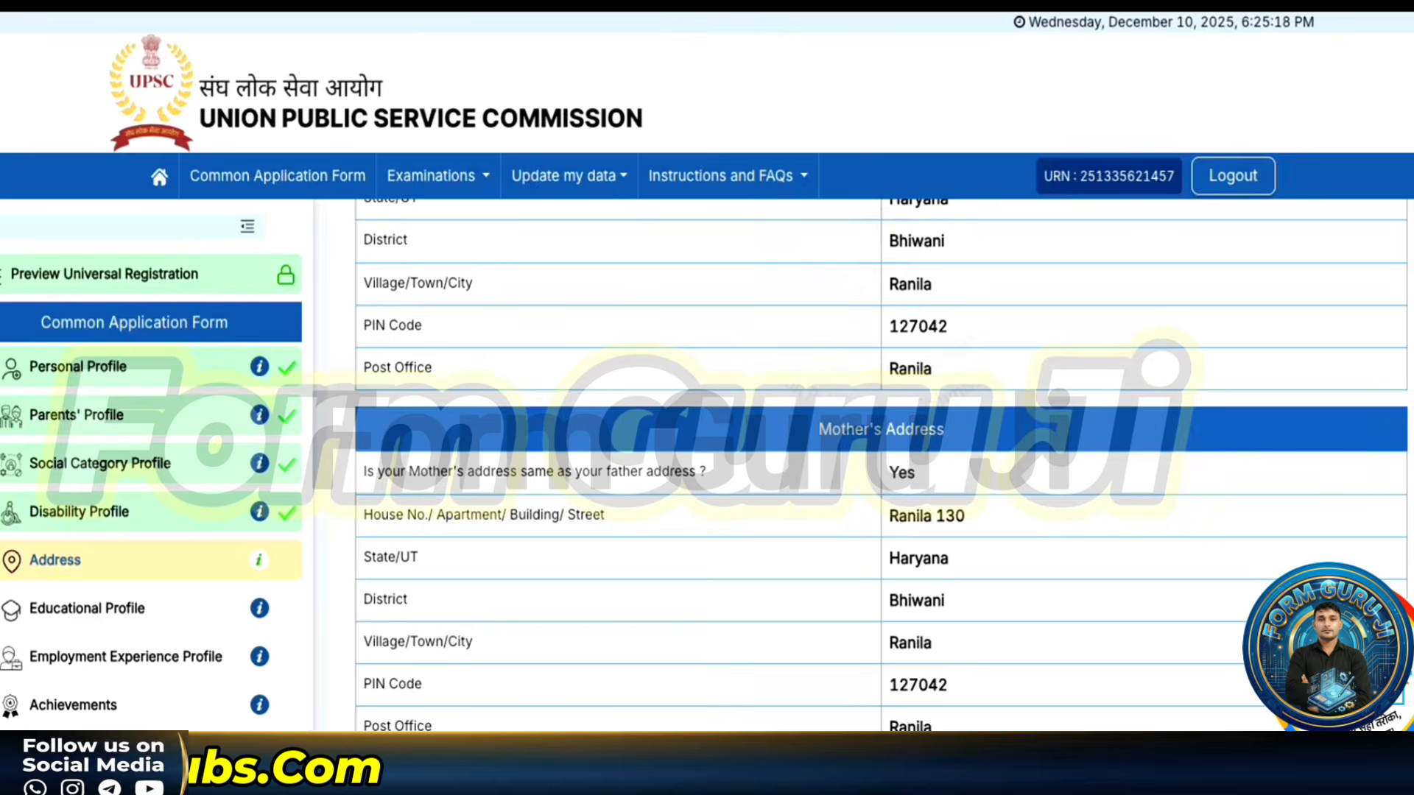
pyautogui.click(913, 767)
pyautogui.click(684, 520)
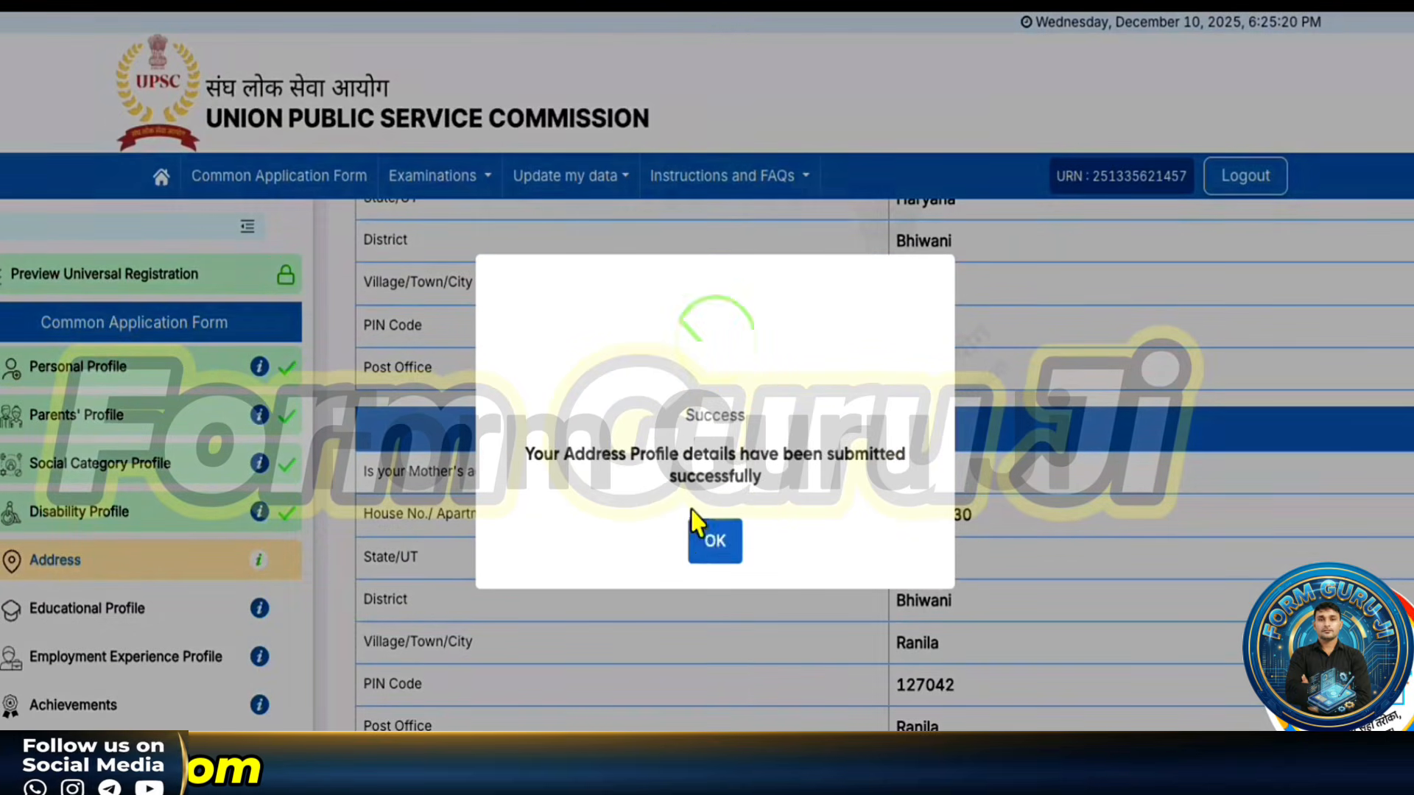
pyautogui.click(715, 545)
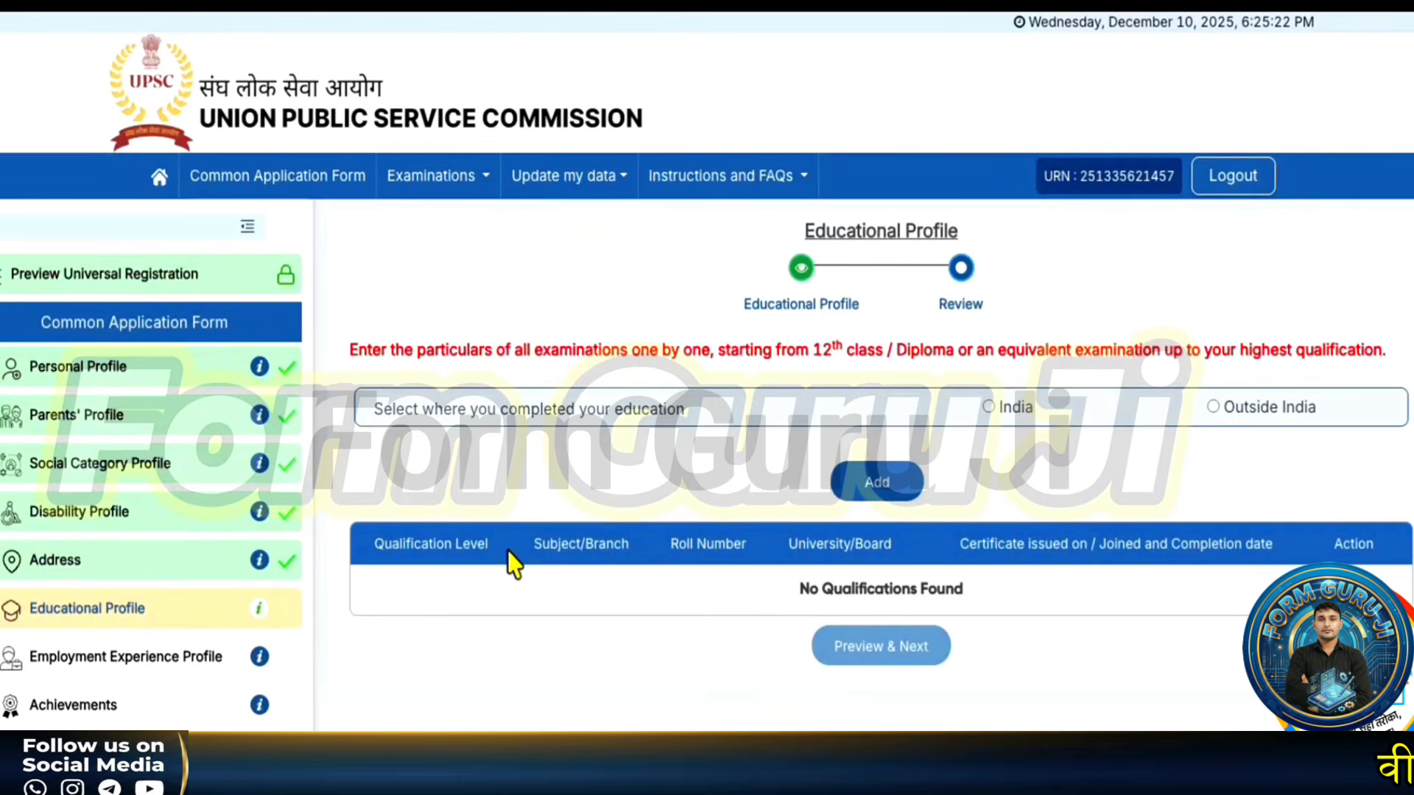
# - Indicate education completed in India and choose Higher Secondary (10+2) as qualification level
pyautogui.scroll(-1, 510, 565)
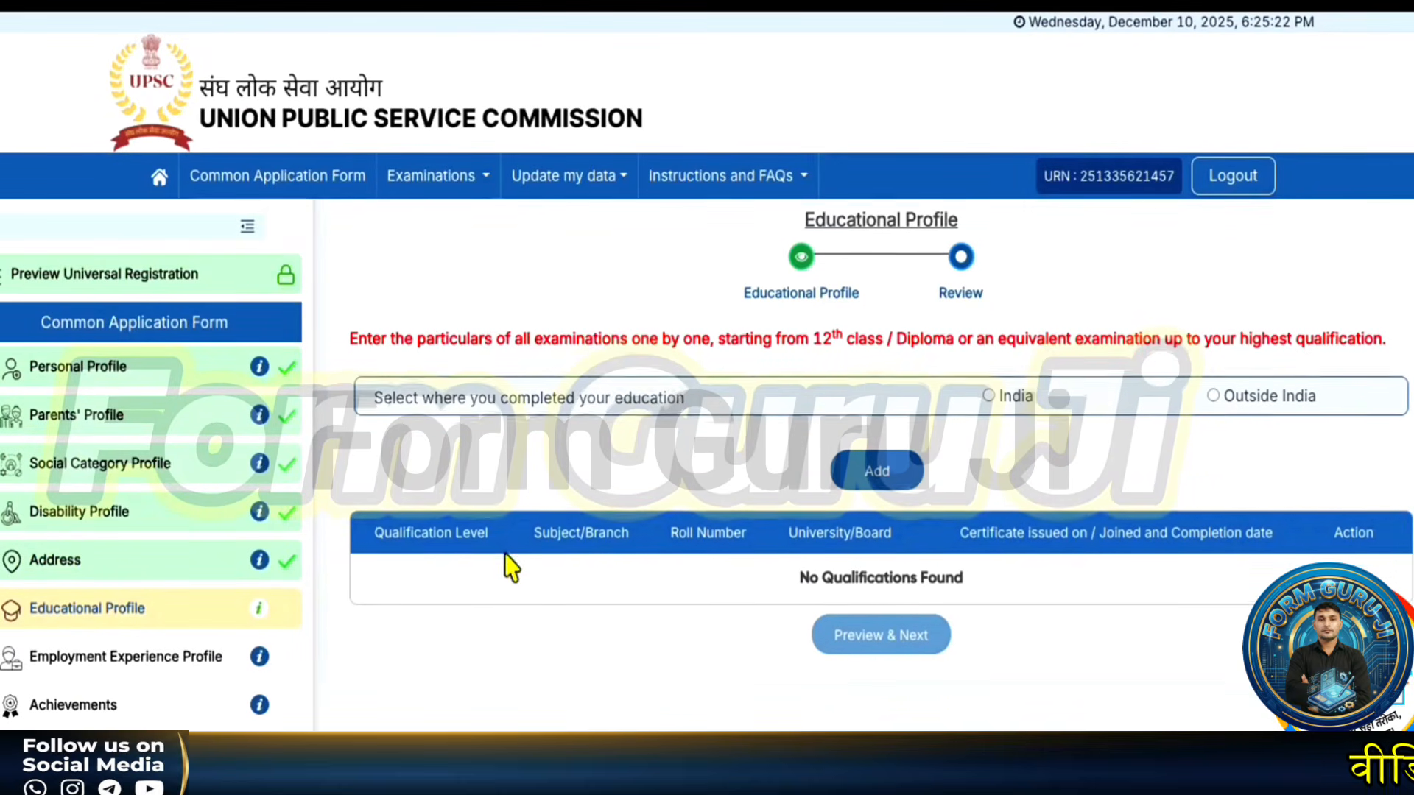
pyautogui.click(989, 395)
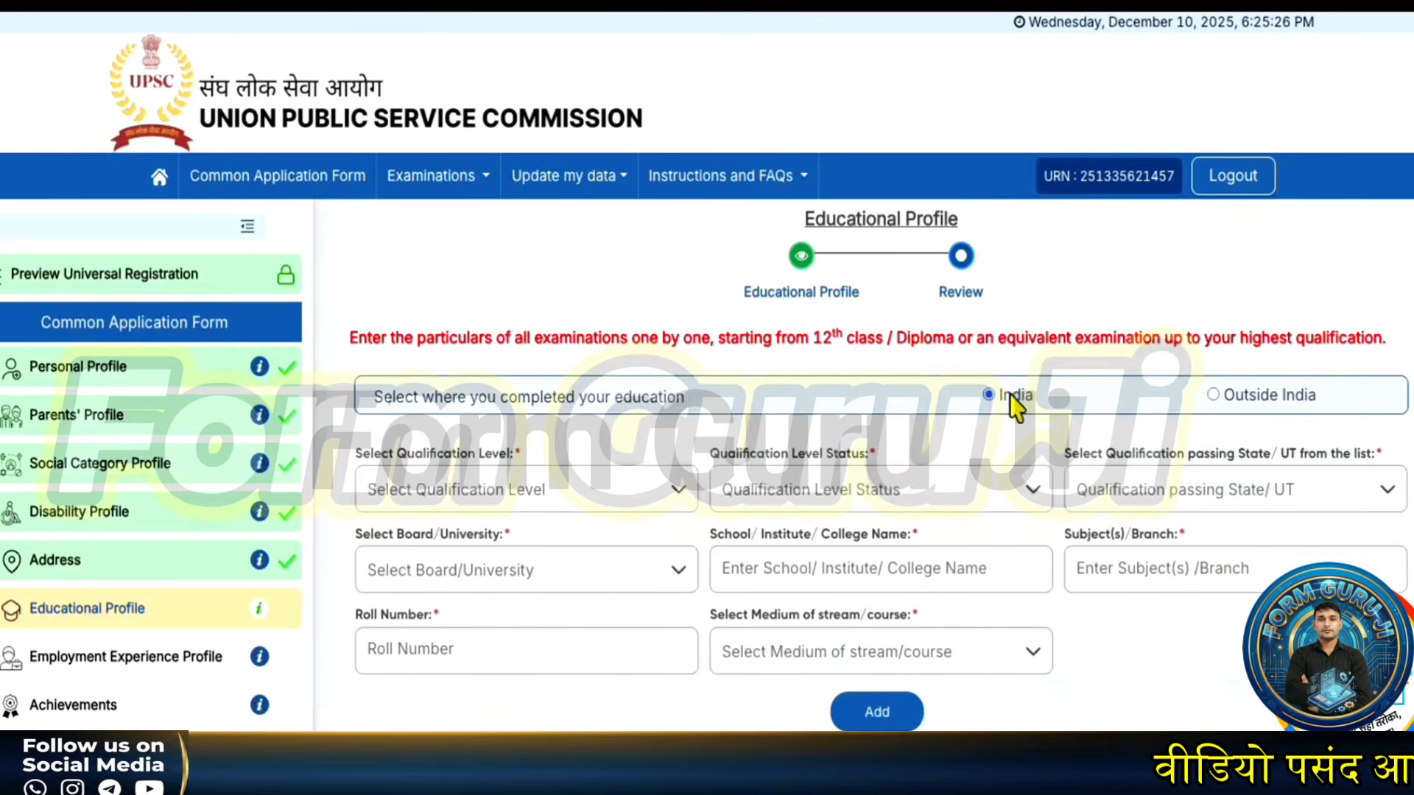
pyautogui.scroll(-2, 759, 569)
pyautogui.click(593, 446)
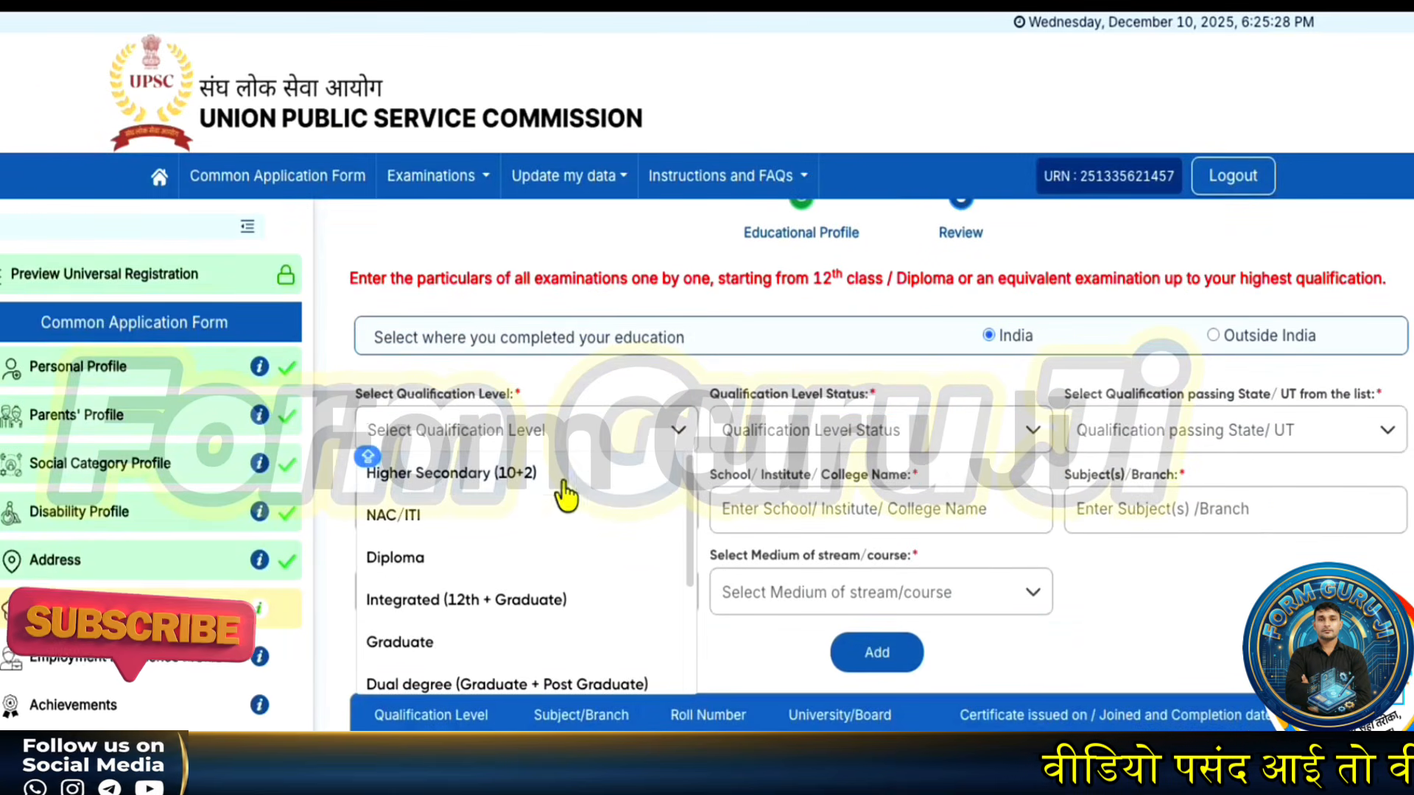
pyautogui.scroll(-3, 493, 512)
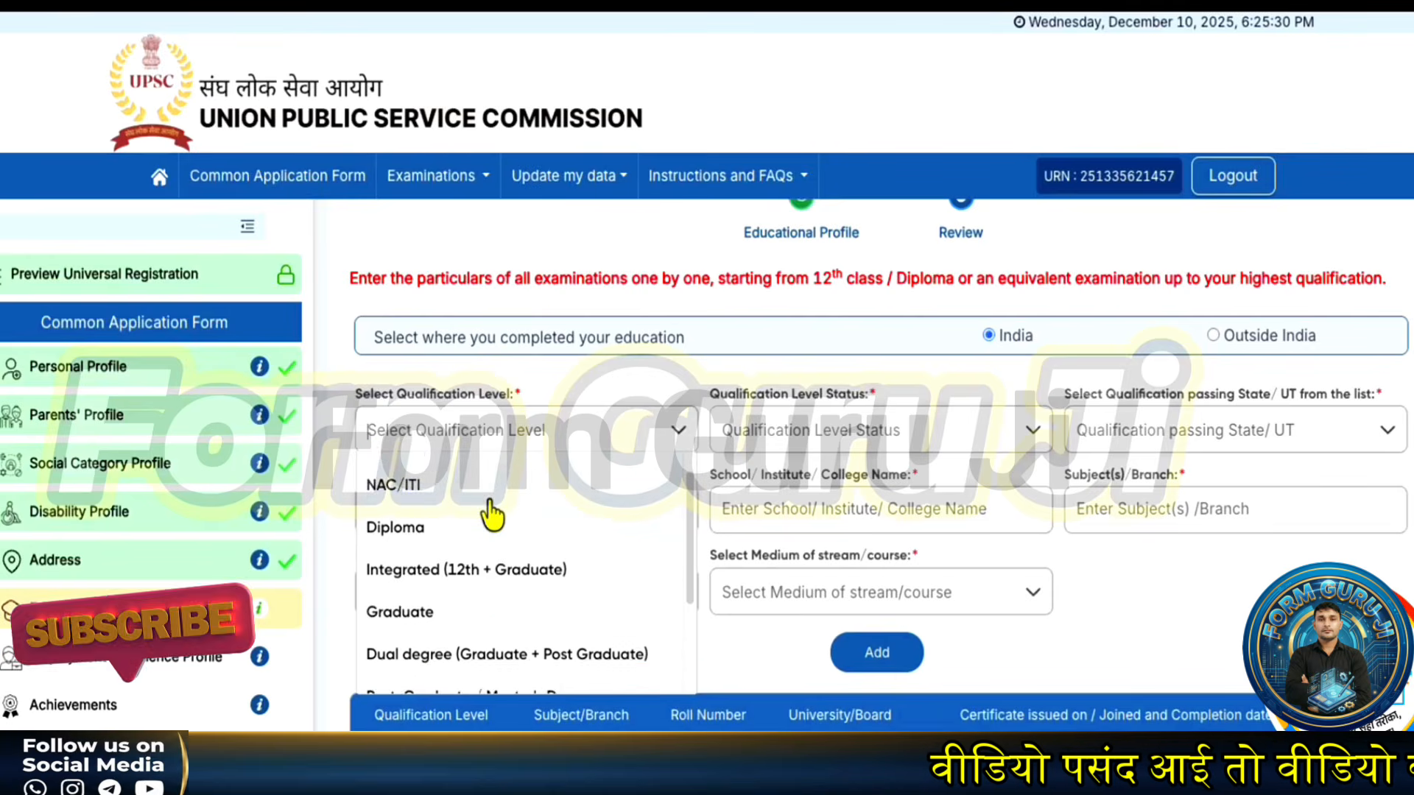
pyautogui.scroll(3, 489, 508)
pyautogui.click(481, 474)
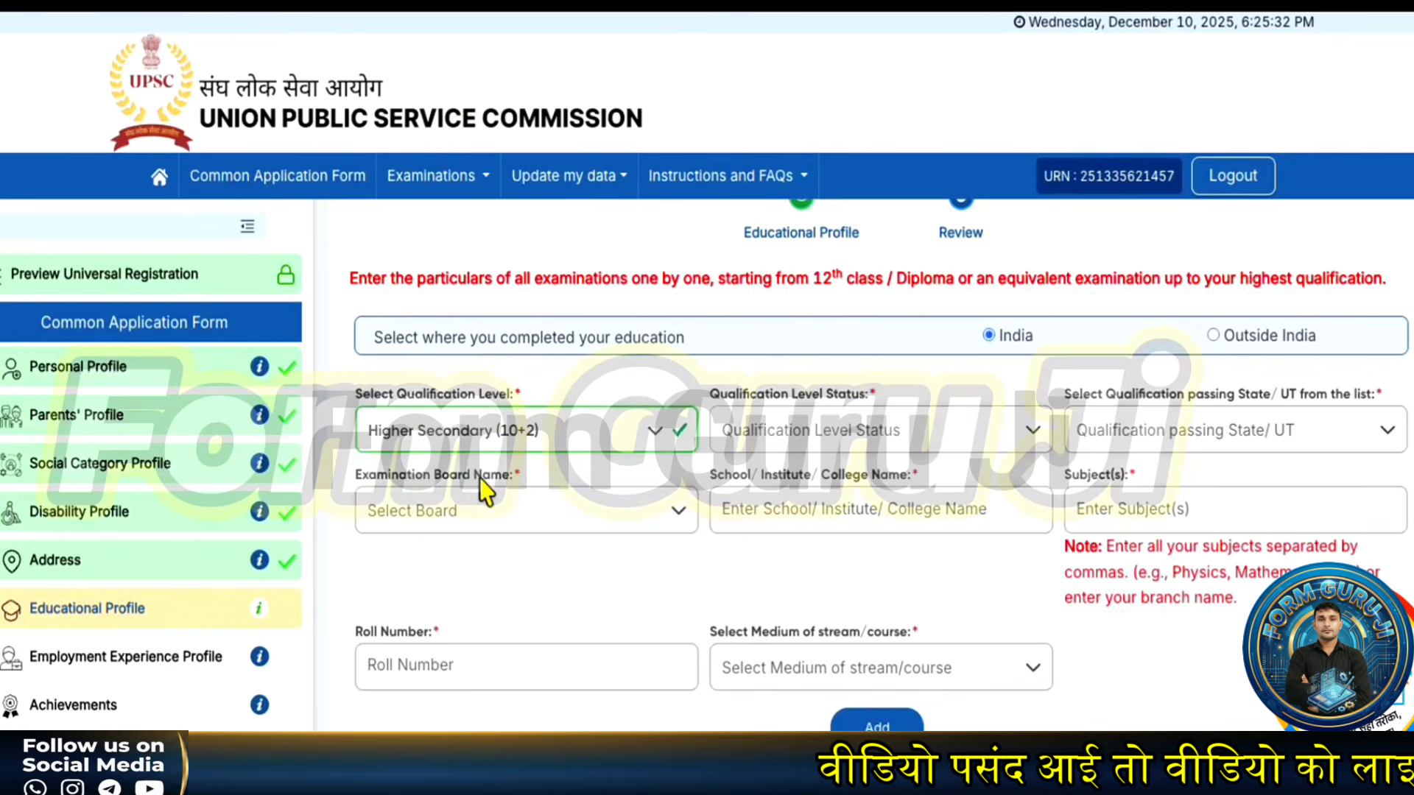
pyautogui.click(484, 440)
pyautogui.scroll(-2, 468, 570)
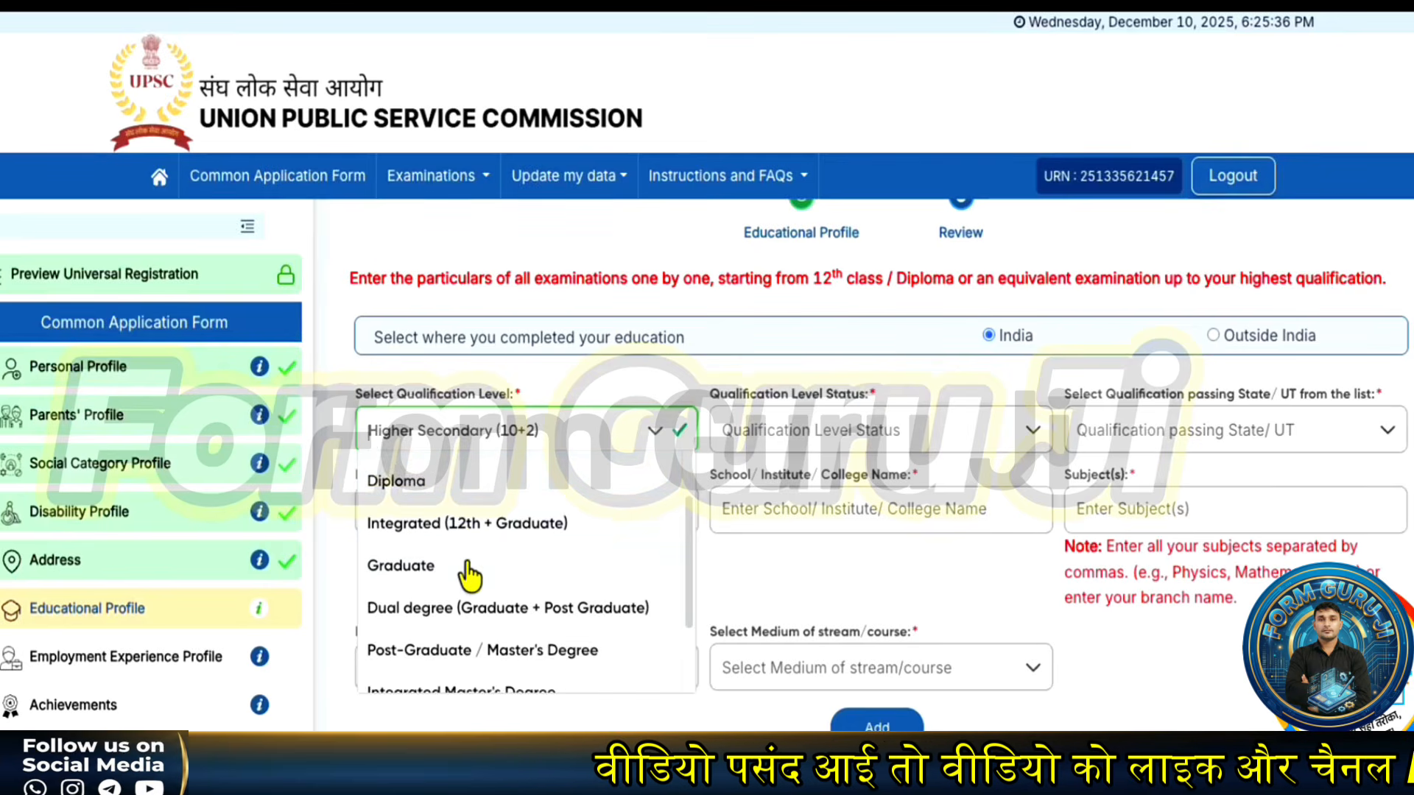
pyautogui.scroll(2, 467, 578)
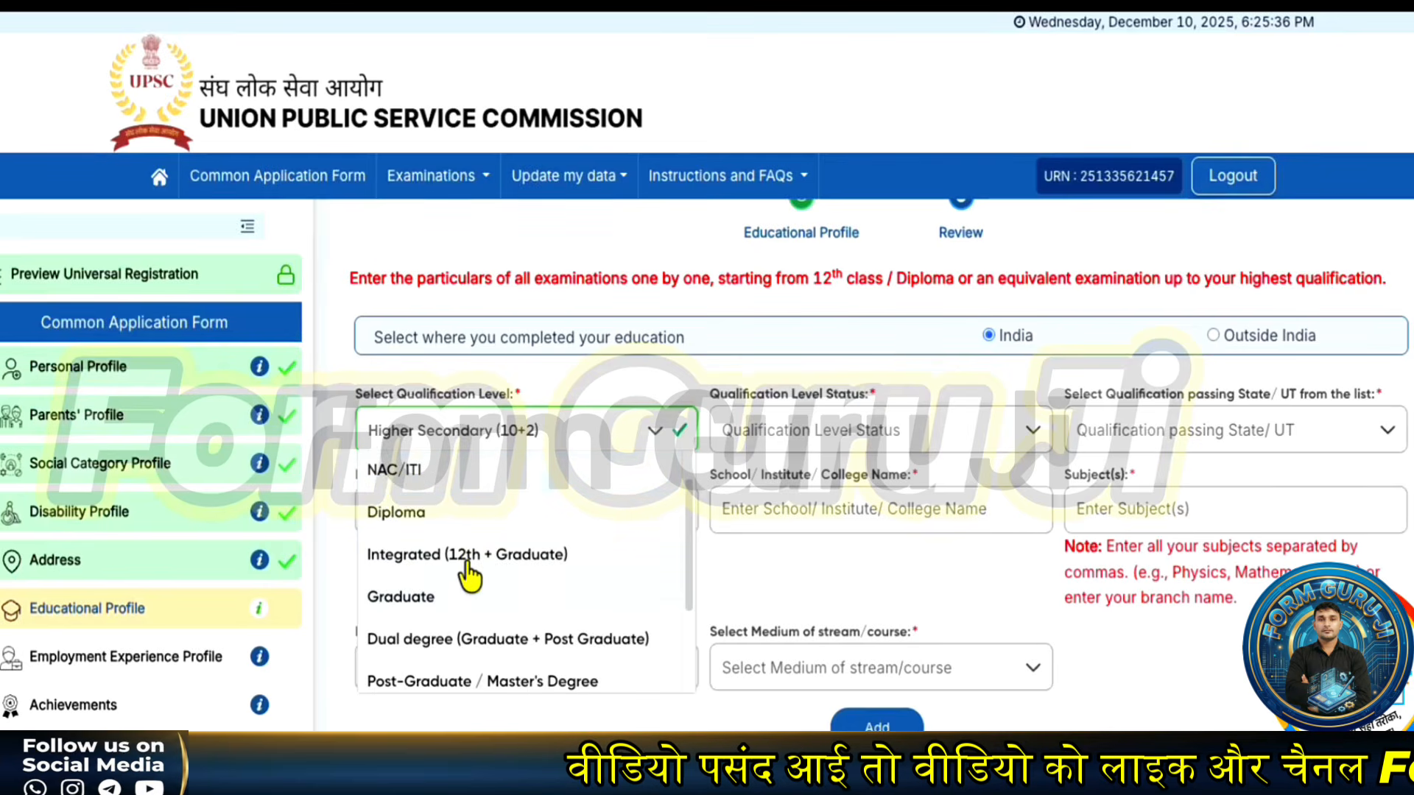
pyautogui.click(681, 374)
# - Mark it Completed, passed in Haryana, from Haryana Board of School Education
pyautogui.click(816, 436)
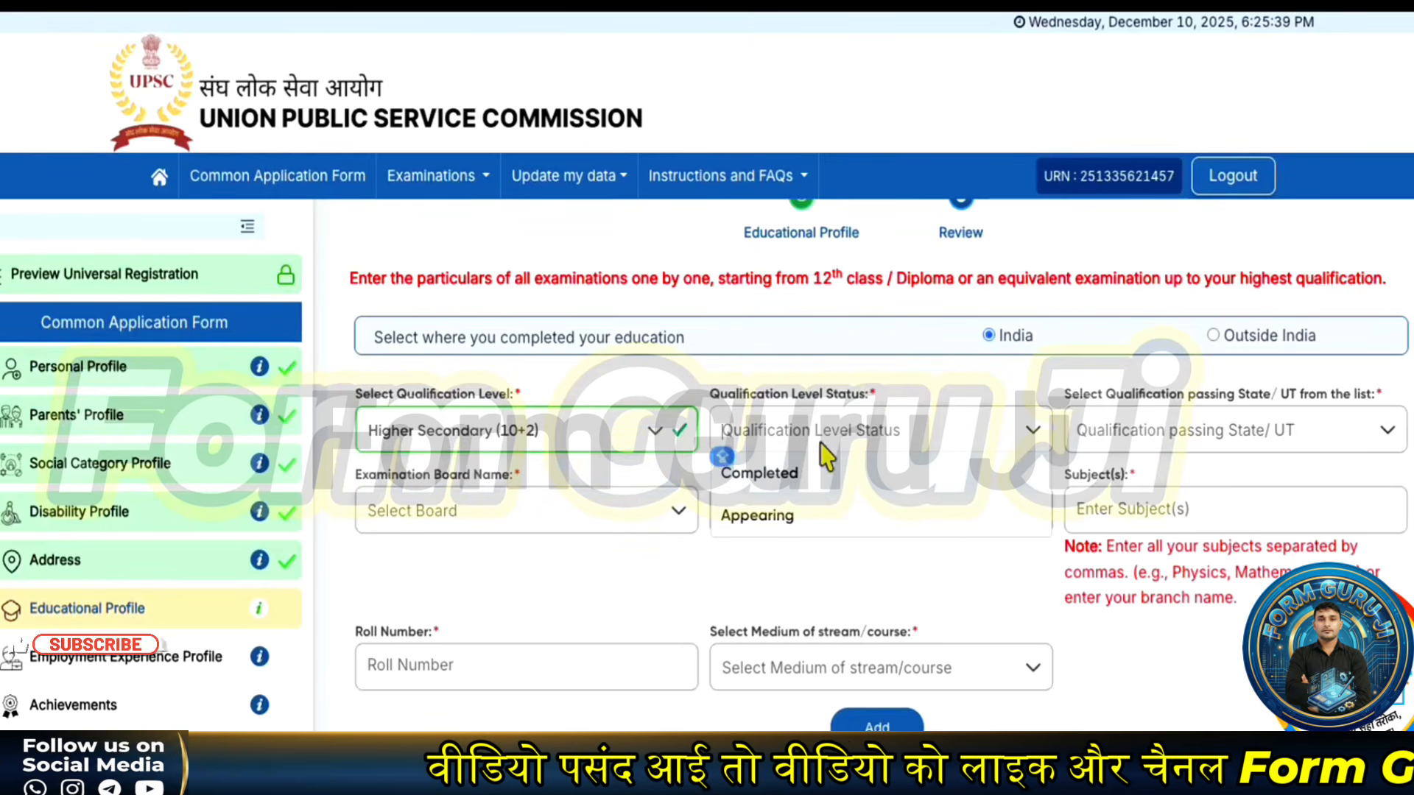
pyautogui.click(799, 486)
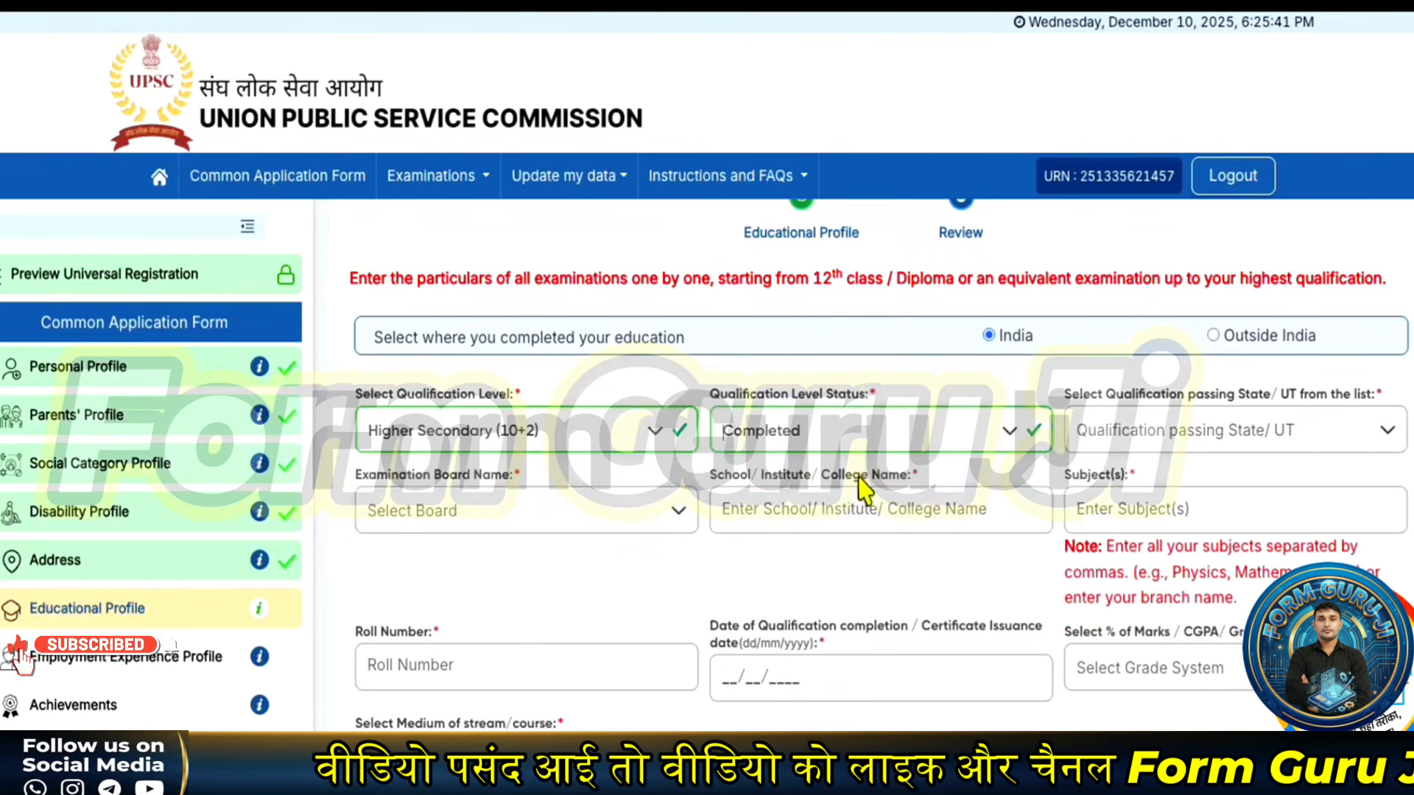
pyautogui.click(1119, 442)
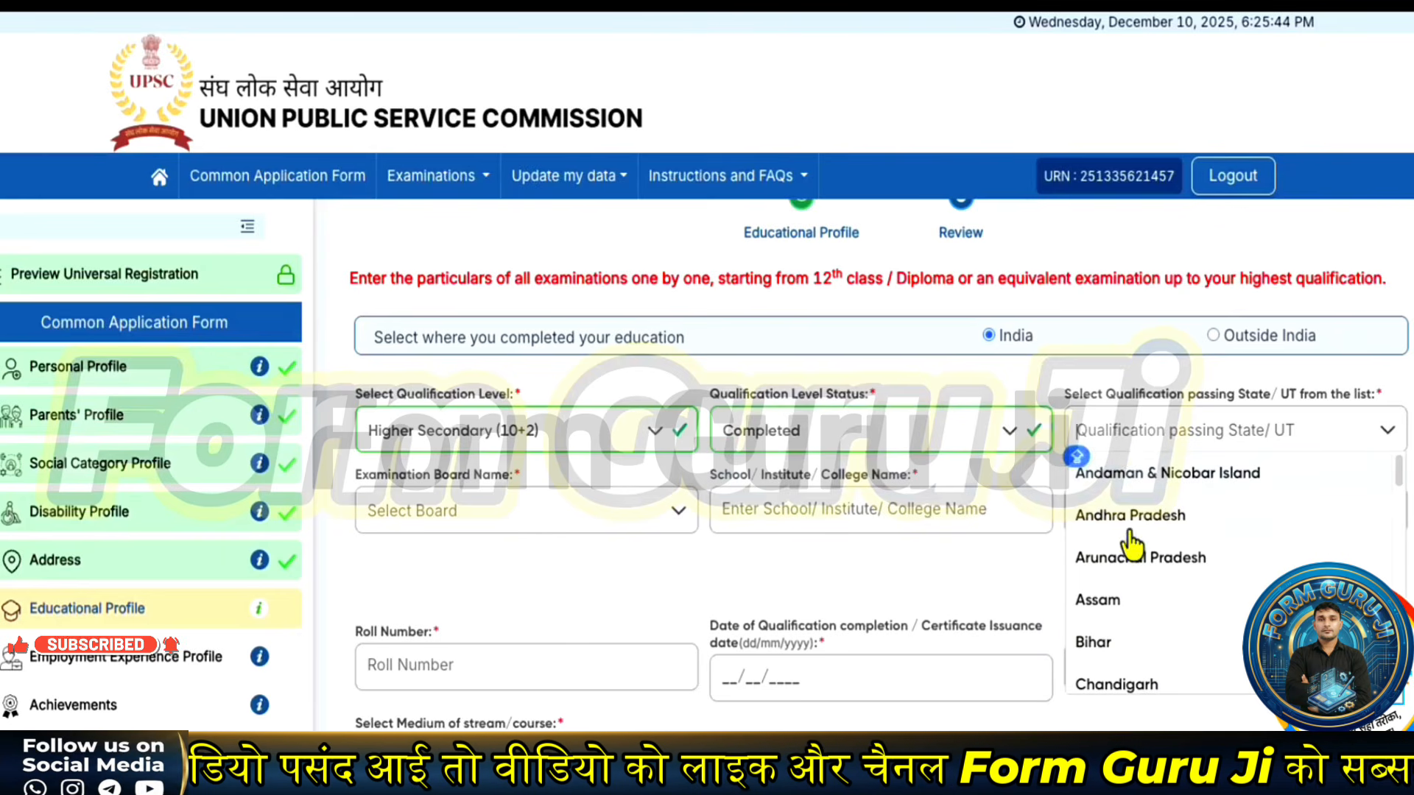
pyautogui.scroll(-3, 1130, 545)
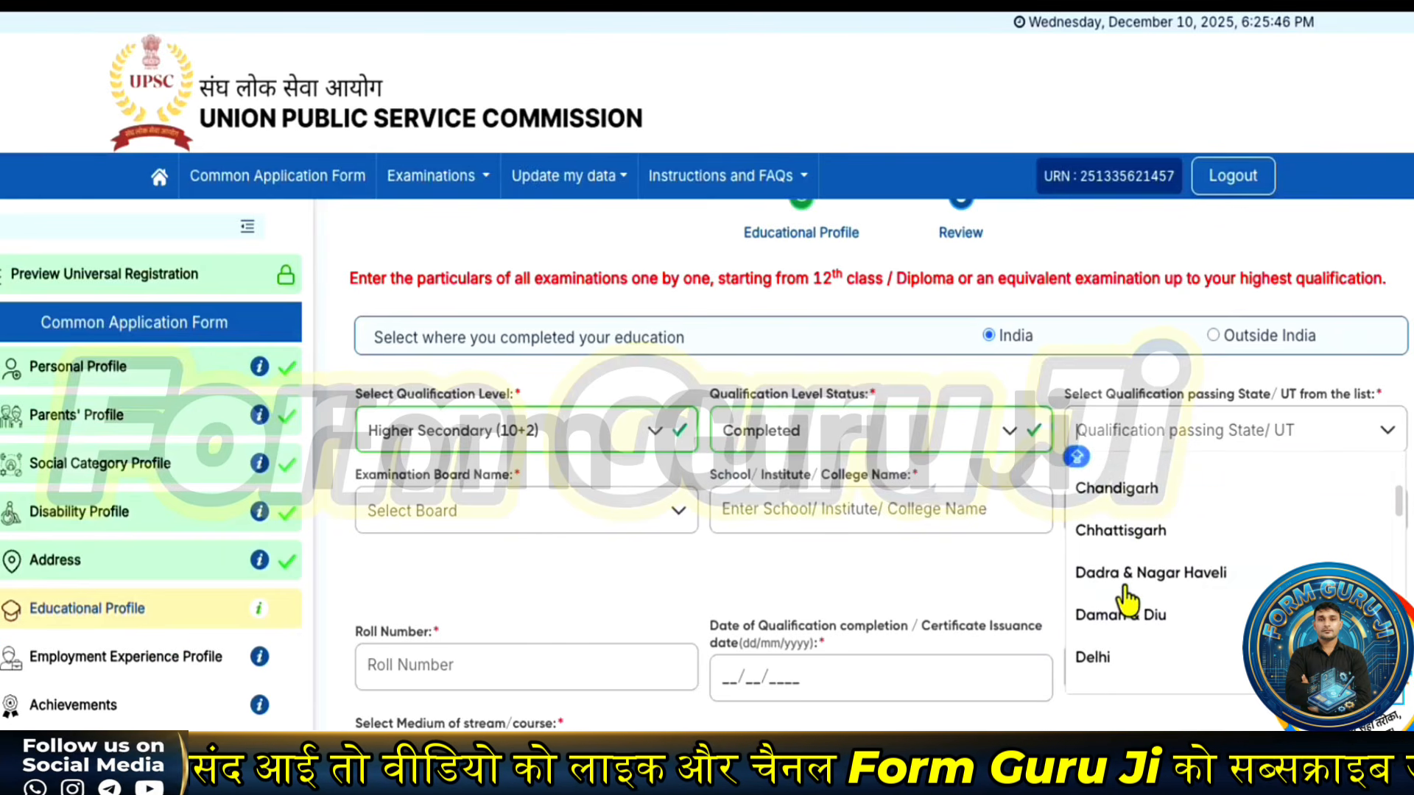
pyautogui.scroll(-2, 1125, 600)
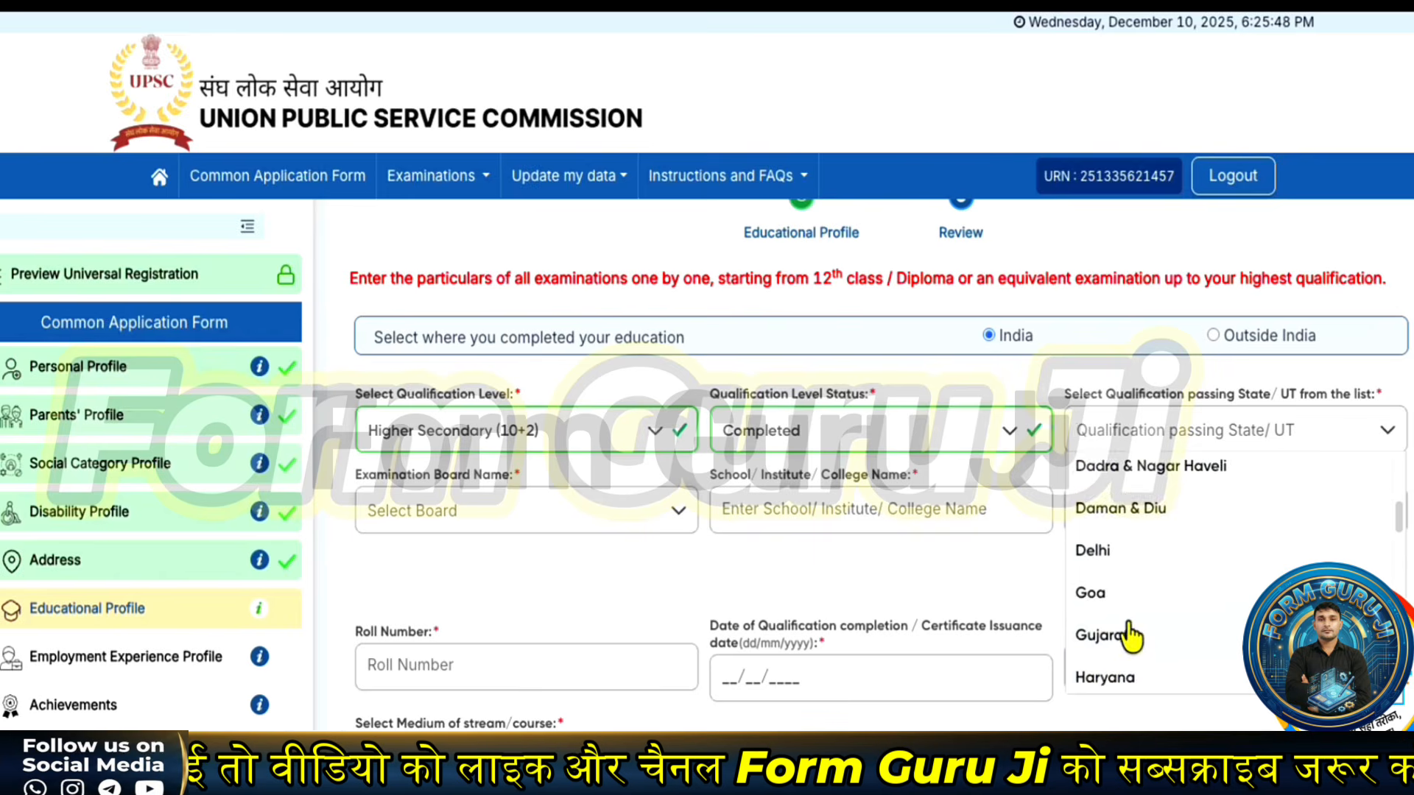
pyautogui.click(1111, 675)
pyautogui.click(513, 527)
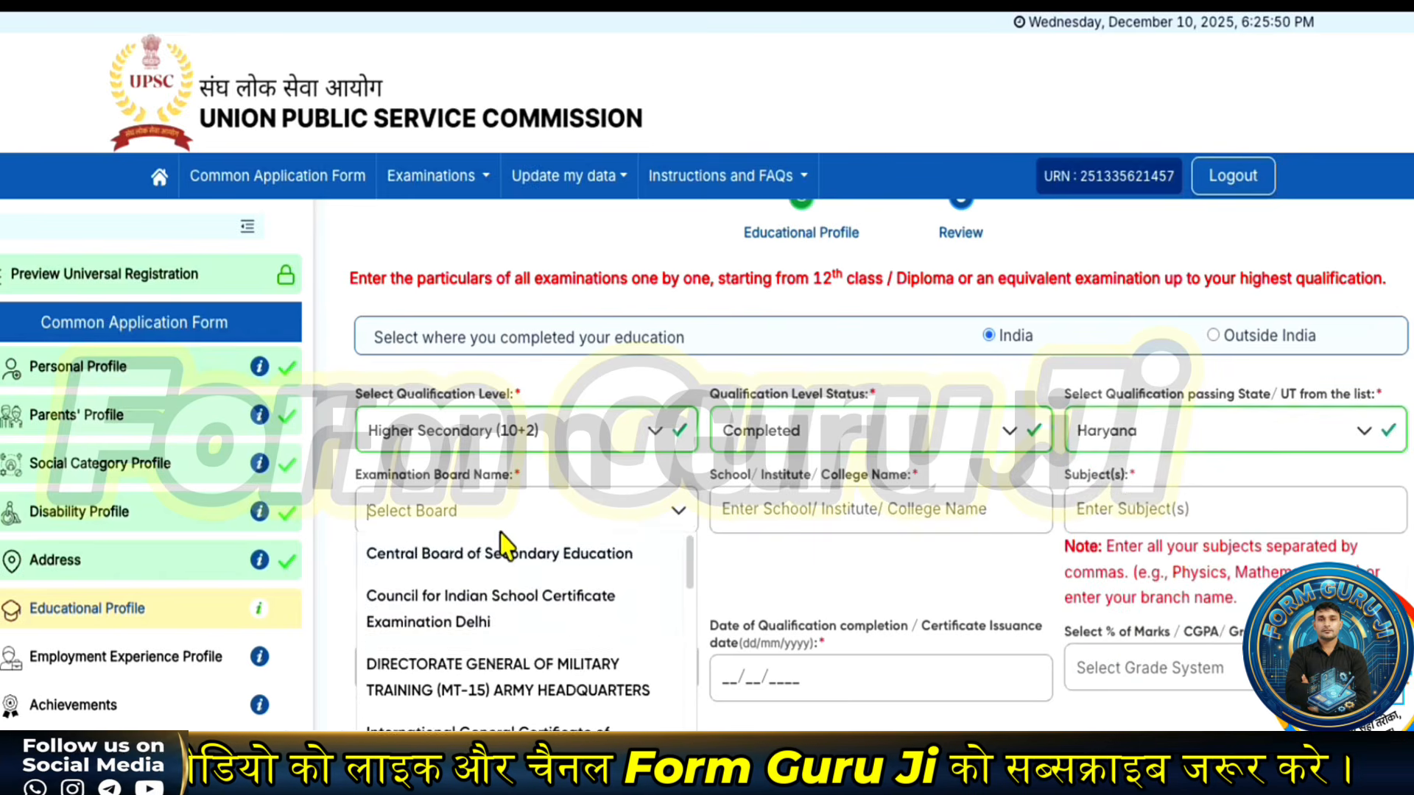
pyautogui.scroll(-4, 494, 633)
pyautogui.scroll(-3, 478, 641)
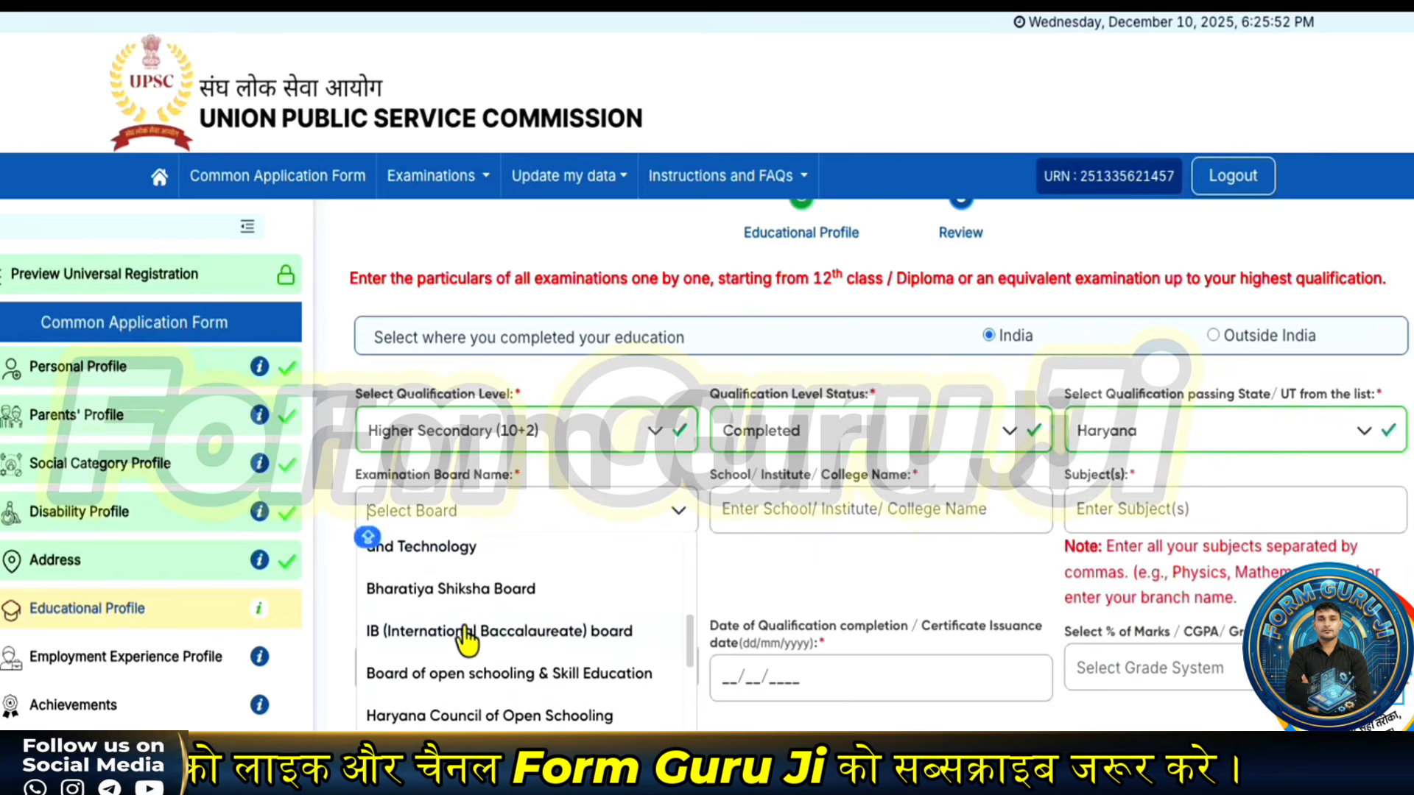
pyautogui.click(496, 613)
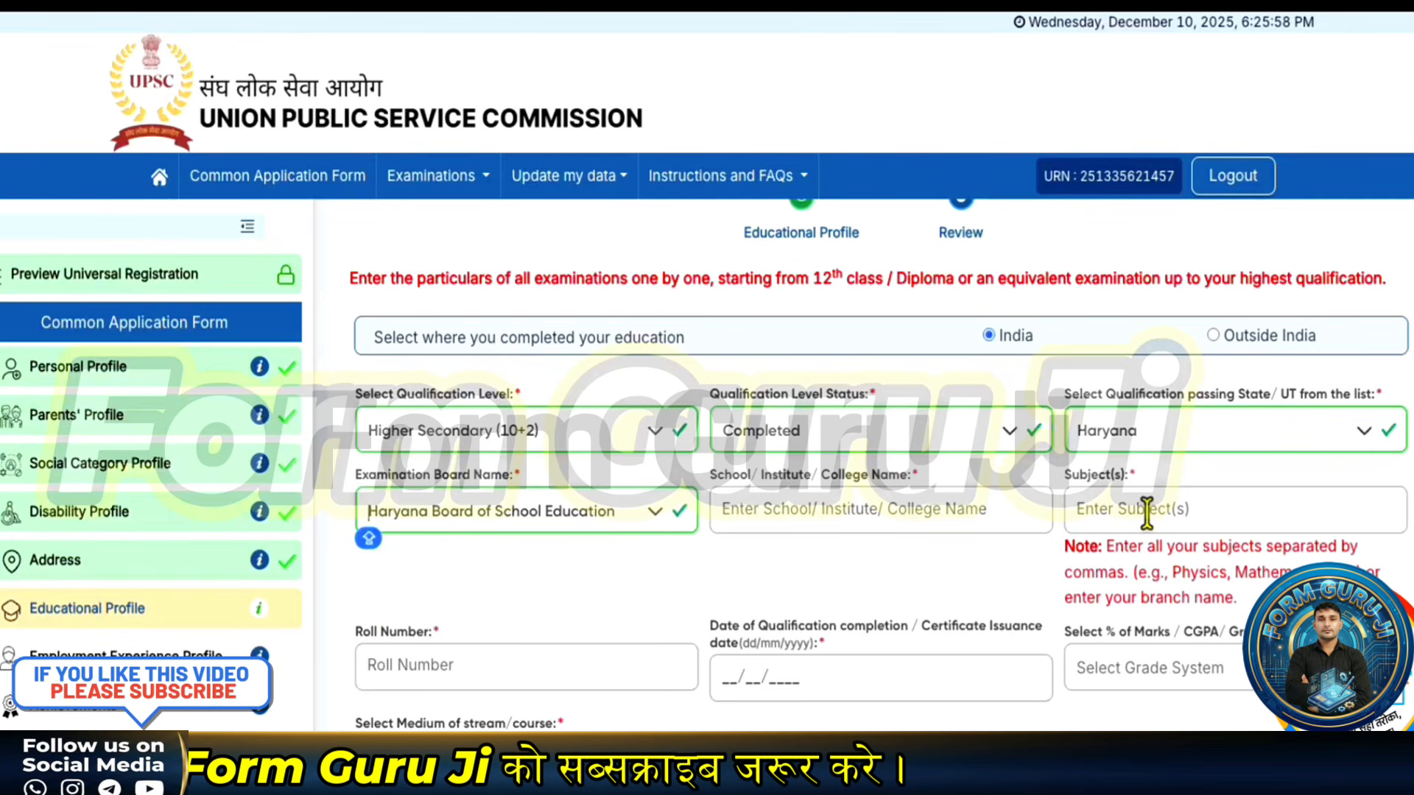
# - Set the grading to Percentage(%) Marks and the medium of study to Hindi
pyautogui.scroll(-1, 434, 642)
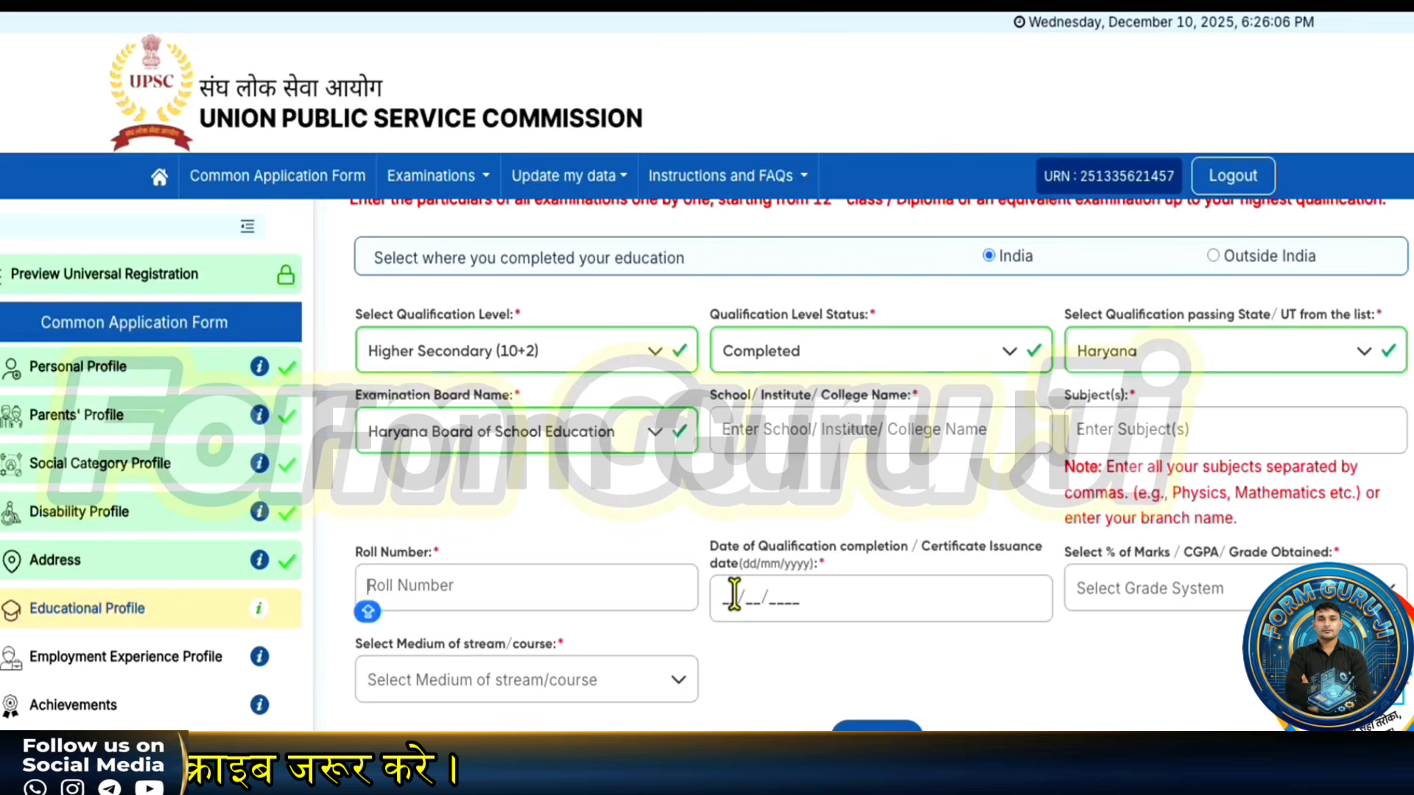
pyautogui.click(1215, 593)
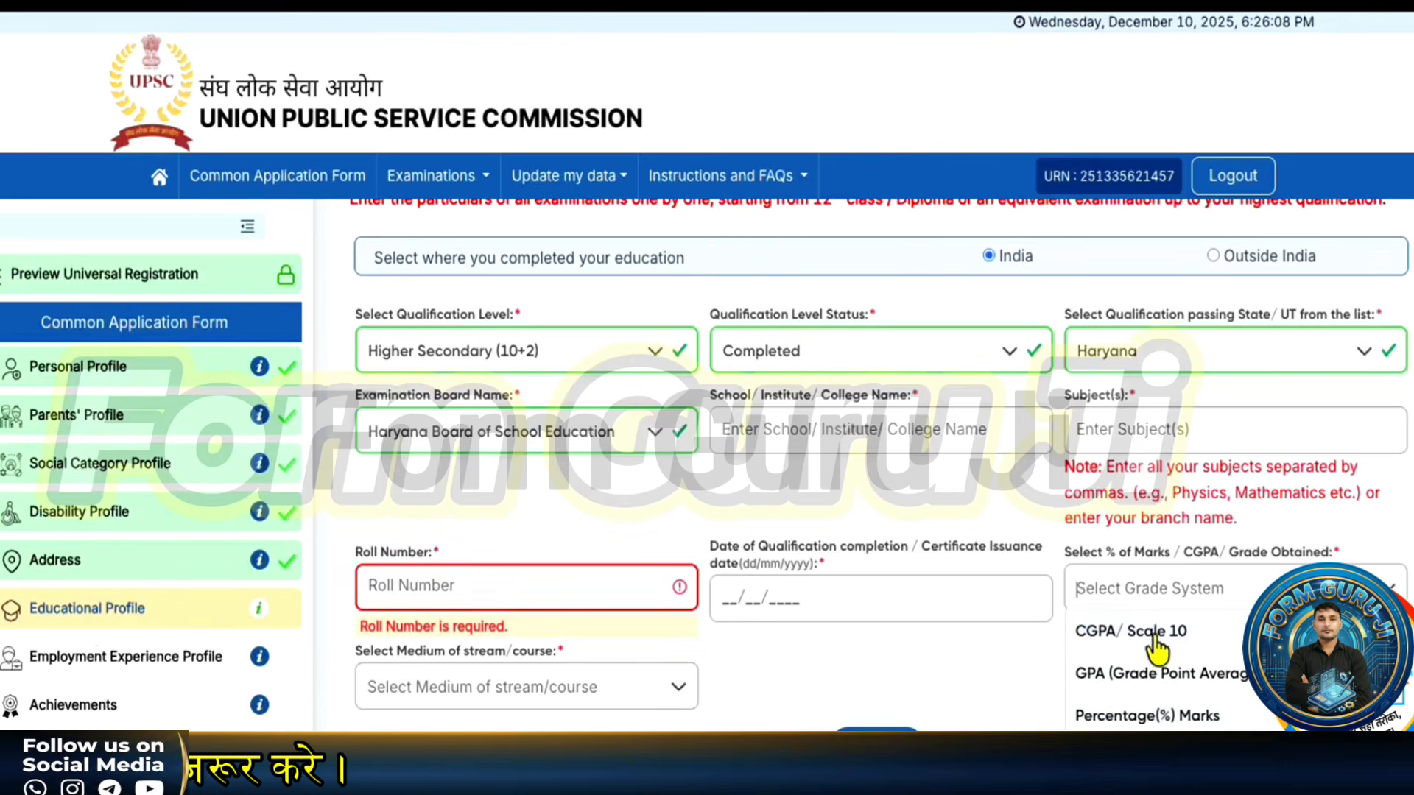
pyautogui.click(1138, 699)
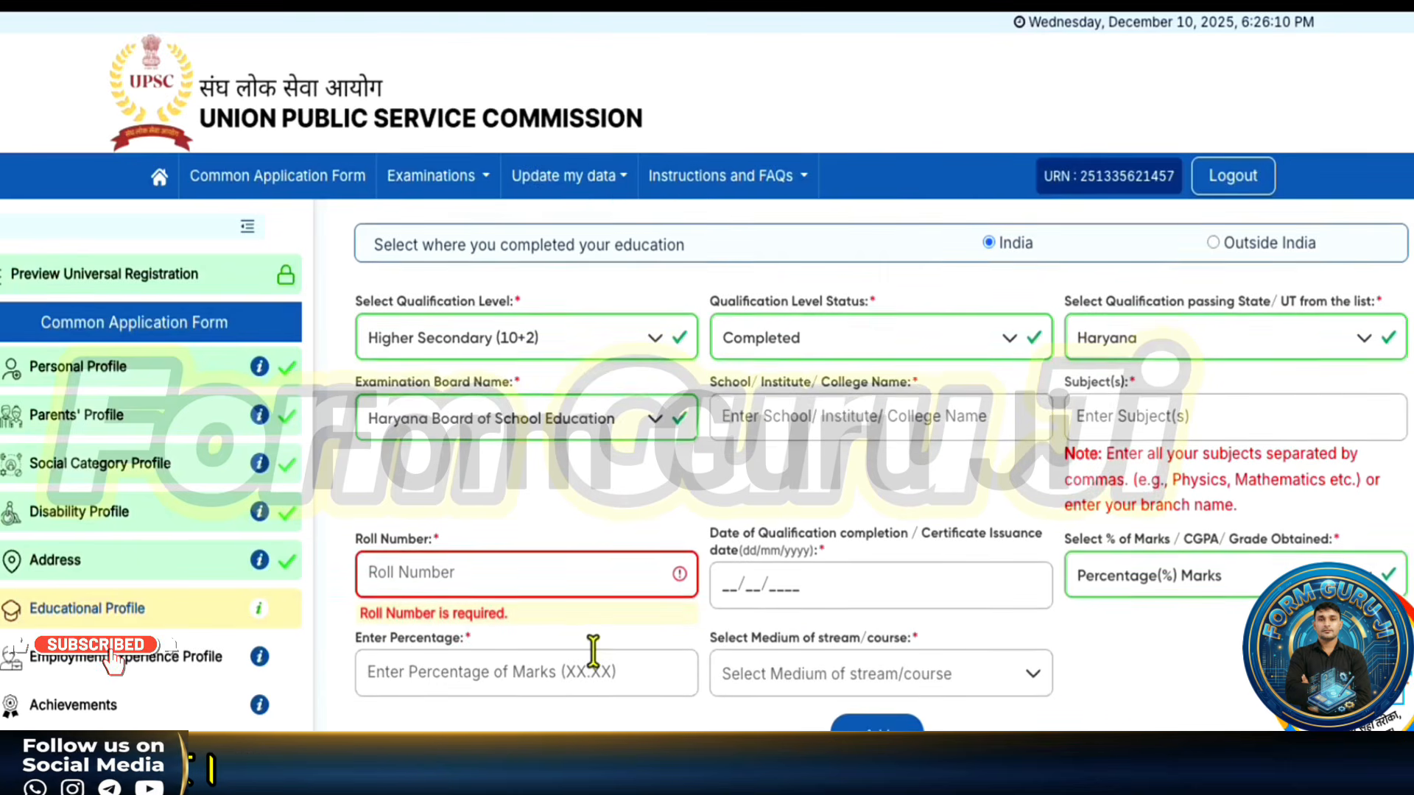
pyautogui.scroll(-2, 591, 654)
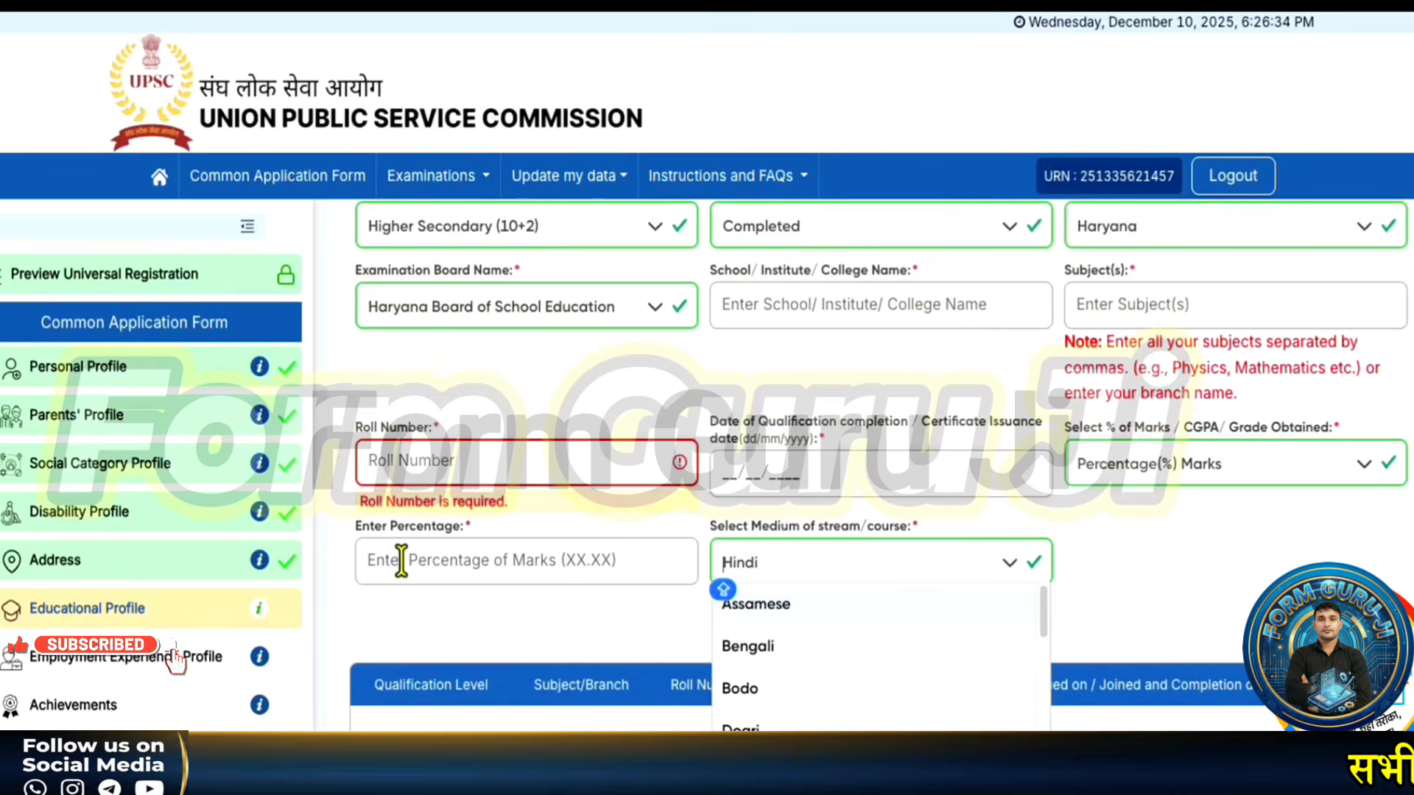
pyautogui.click(410, 617)
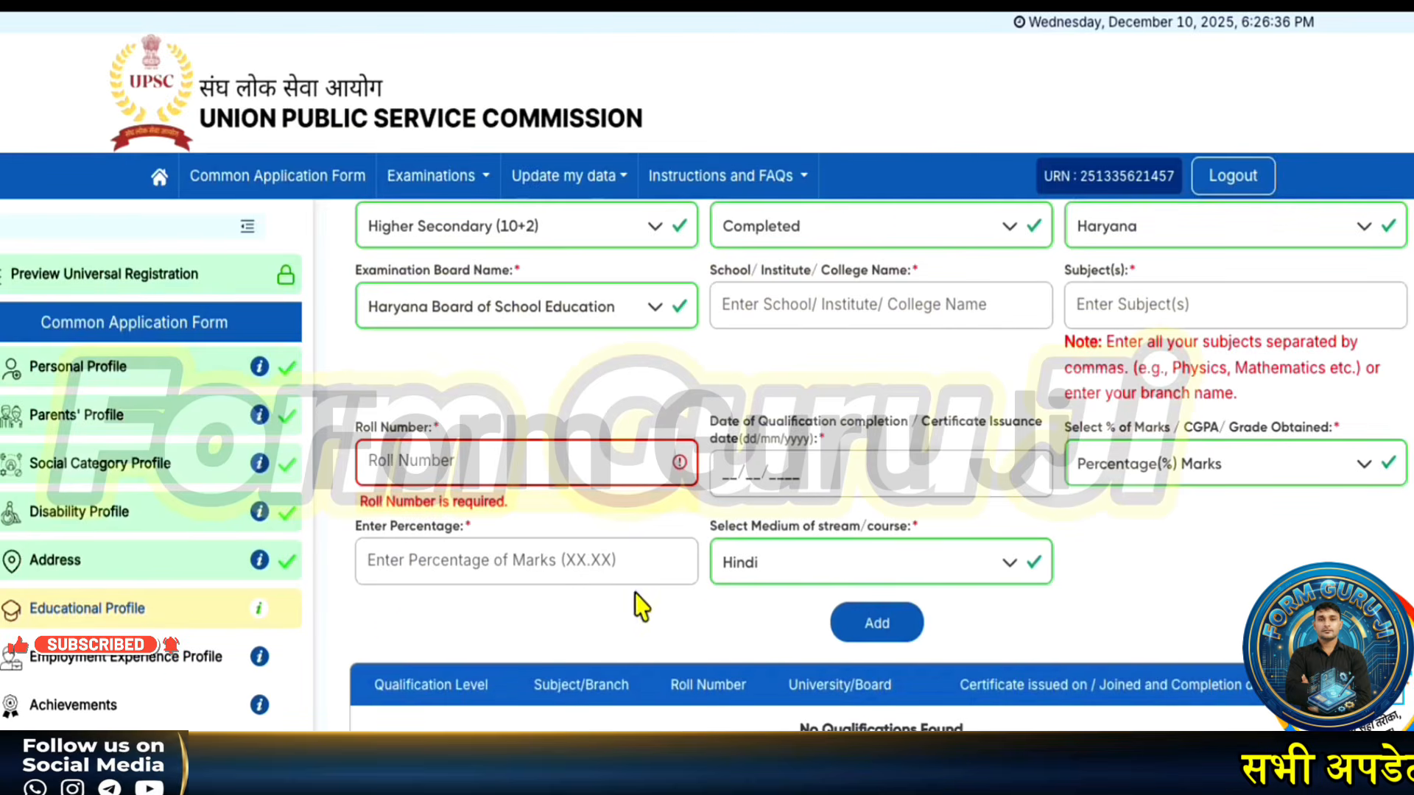
pyautogui.click(773, 564)
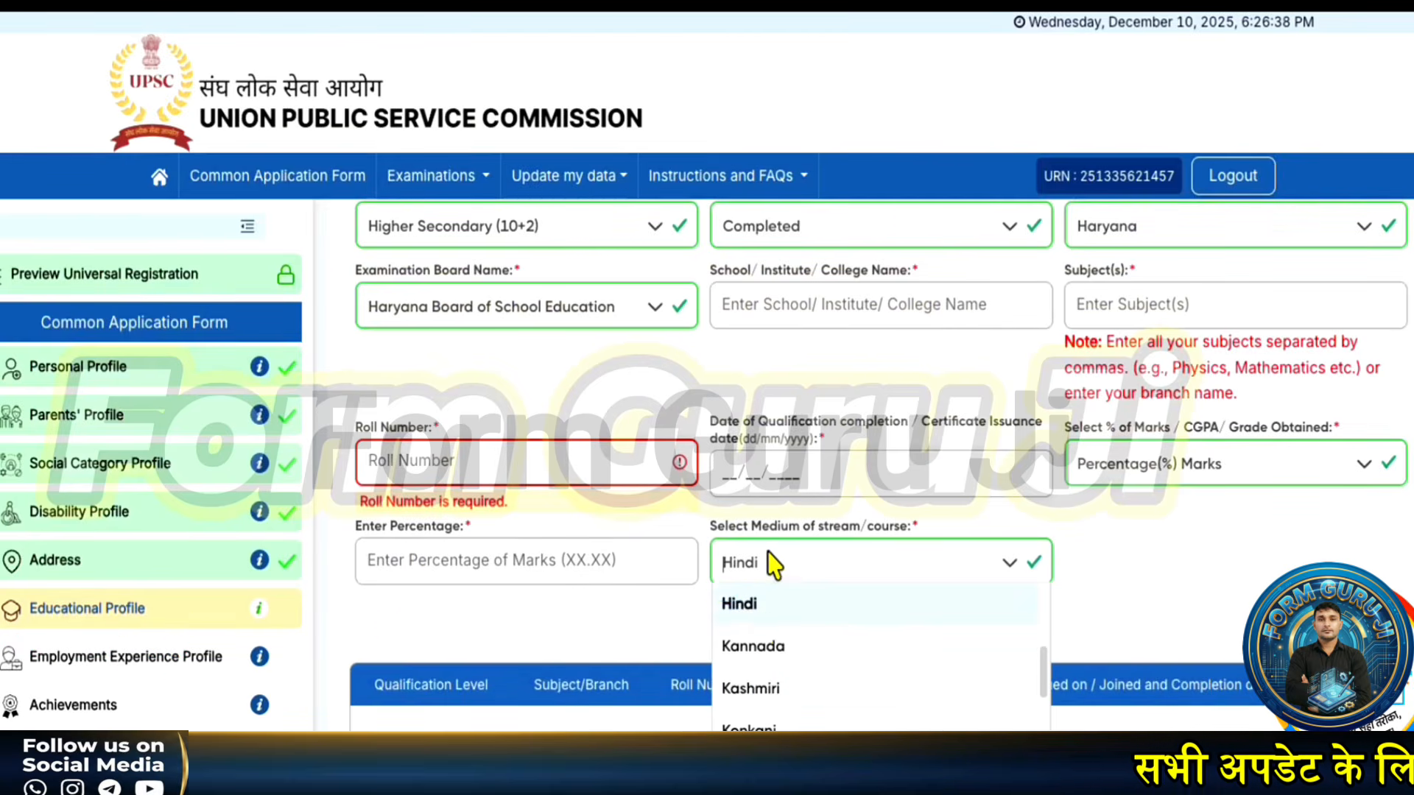
pyautogui.click(743, 613)
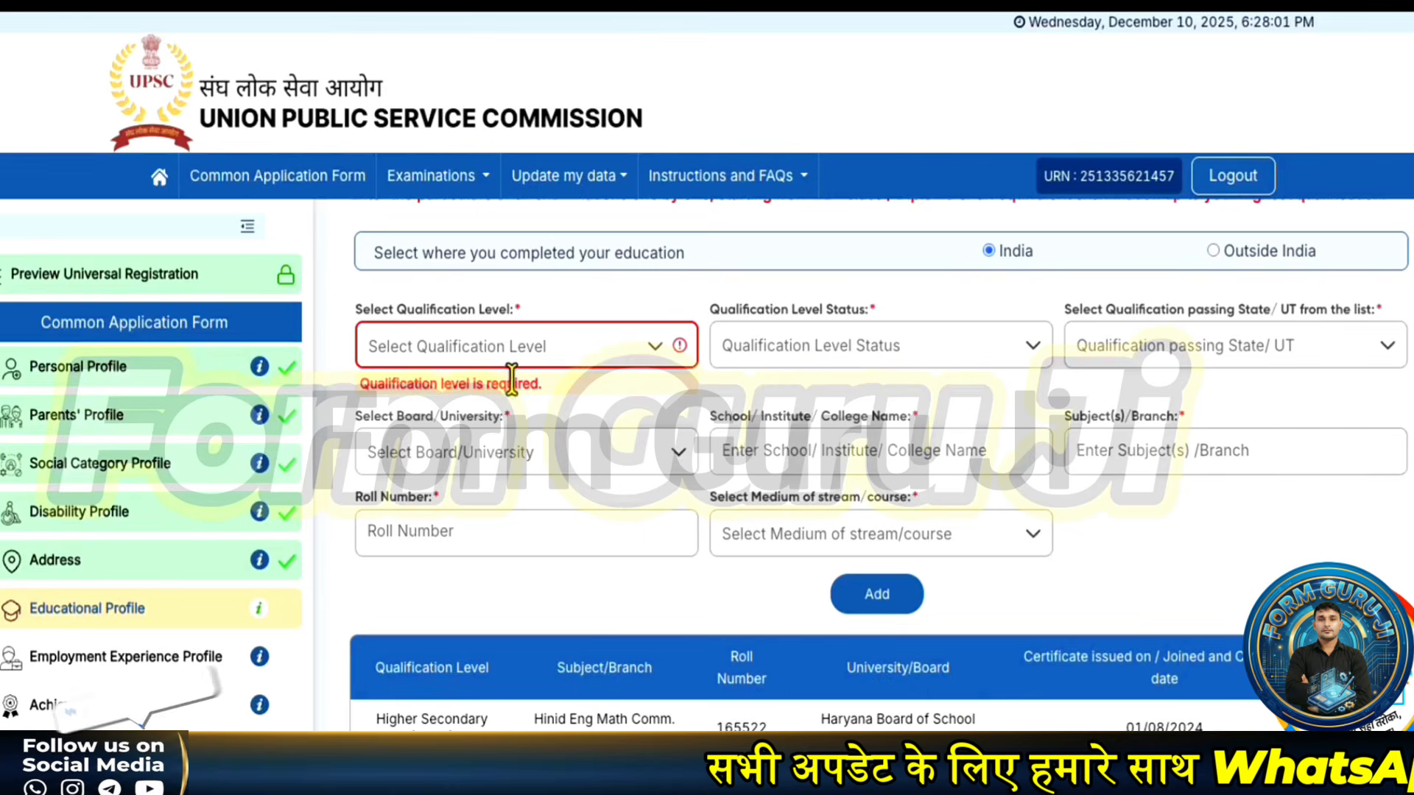
# - Submit the Educational Profile with only the Higher Secondary (10+2) entry and confirm success
pyautogui.click(524, 355)
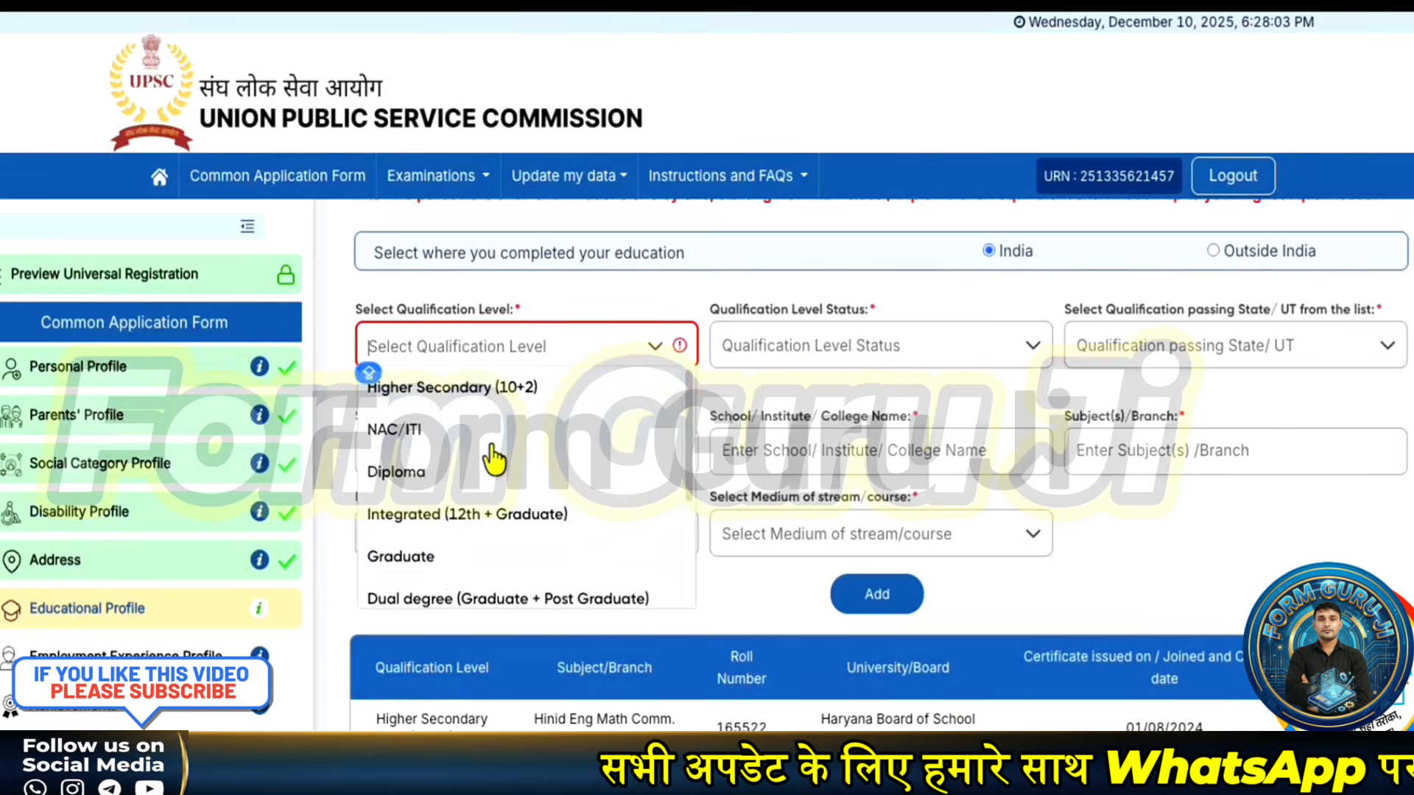
pyautogui.scroll(-3, 455, 582)
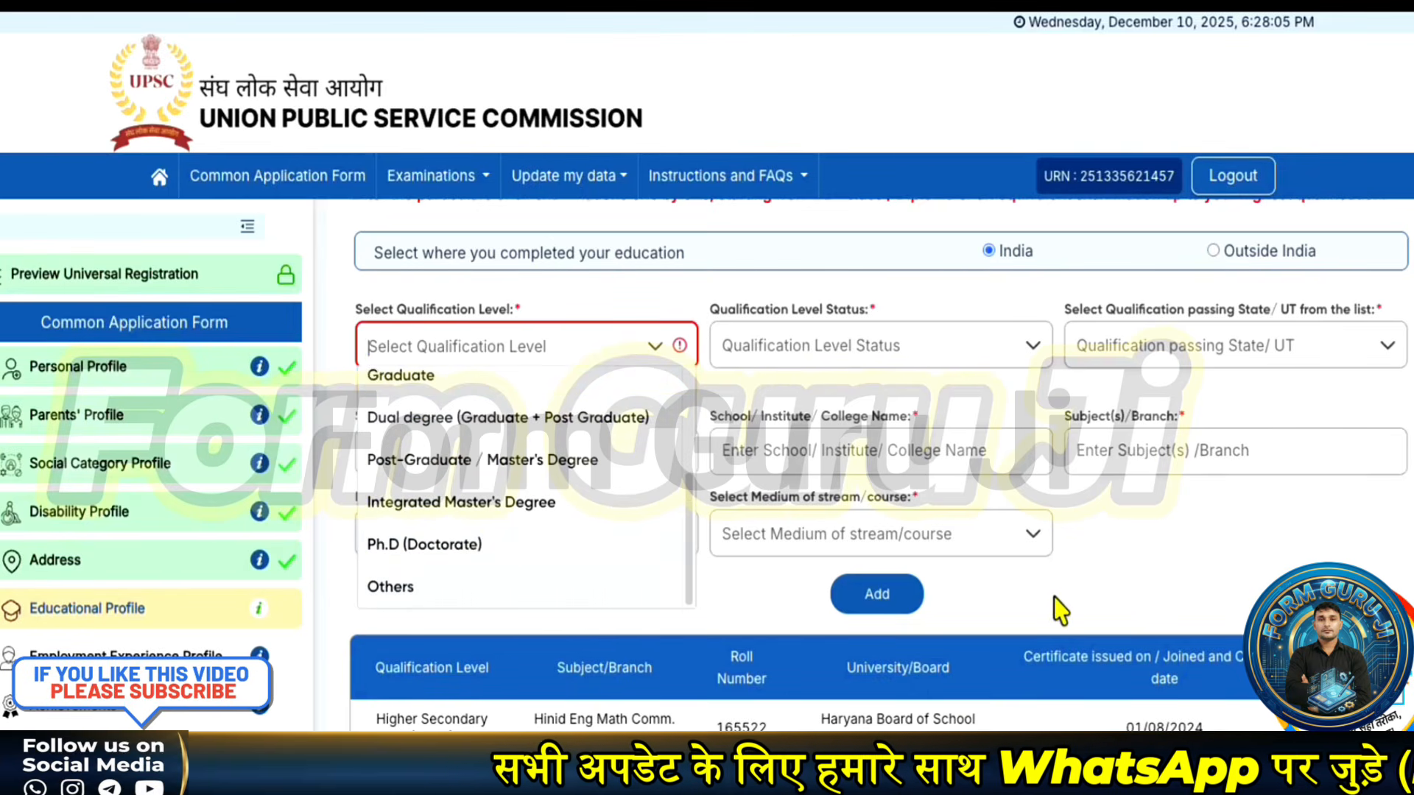
pyautogui.click(972, 622)
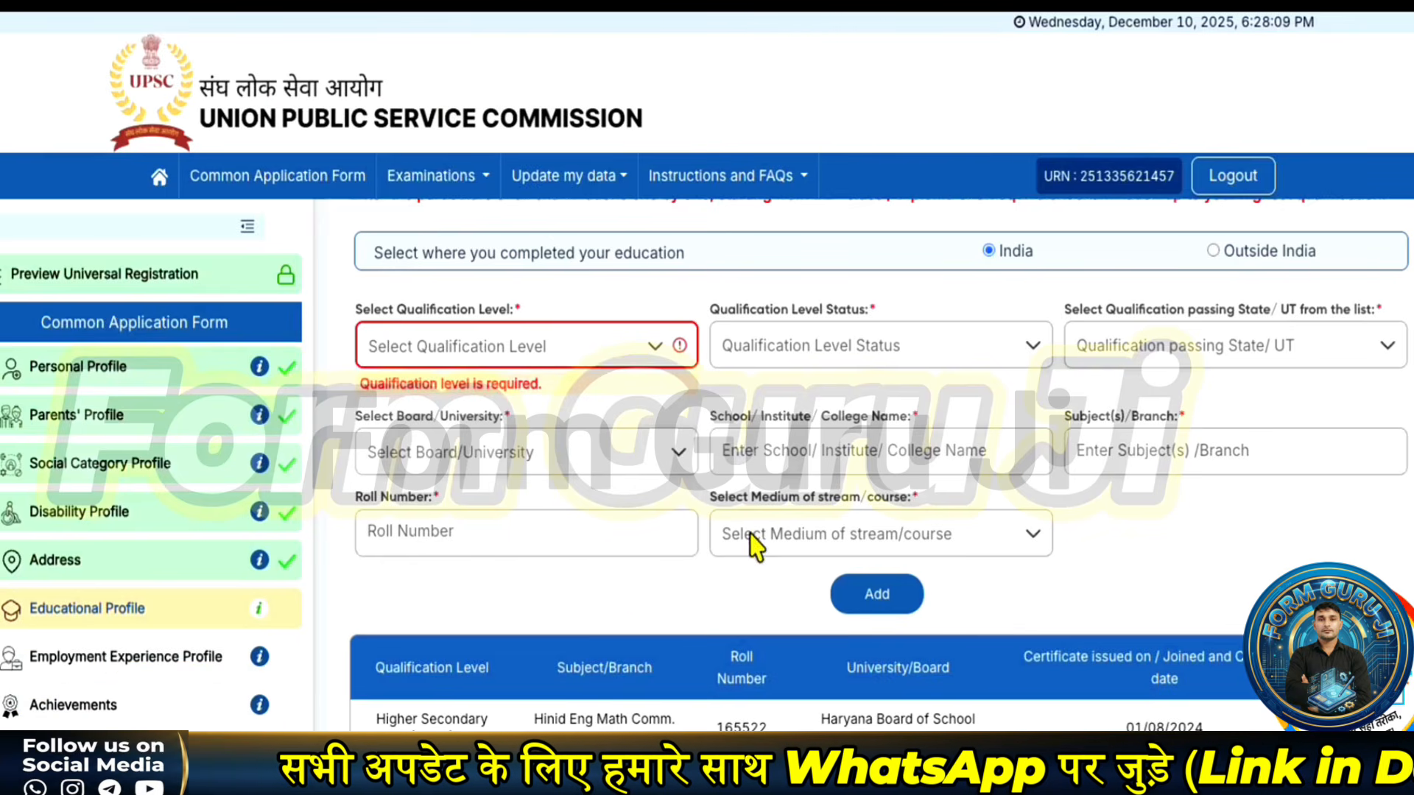
pyautogui.click(891, 781)
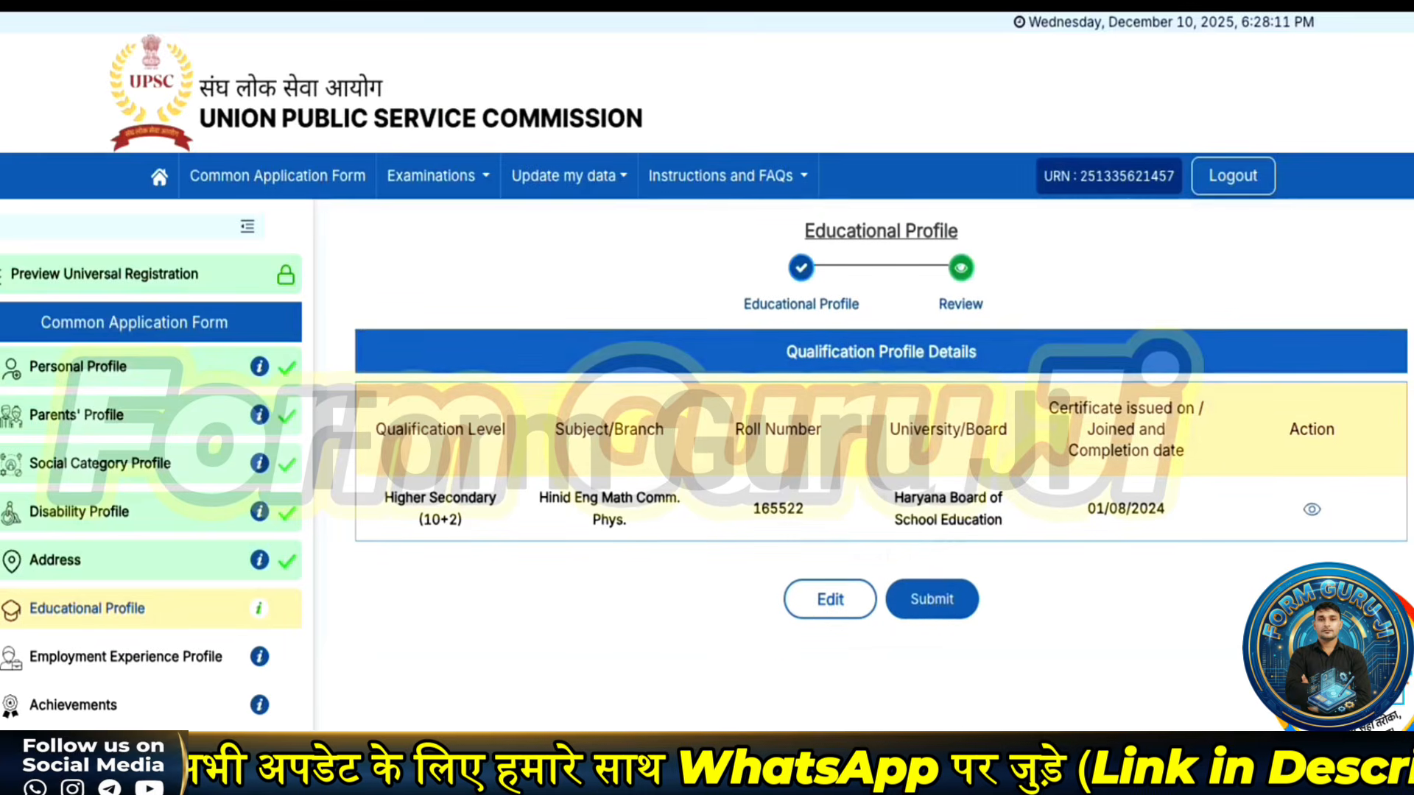
pyautogui.click(934, 598)
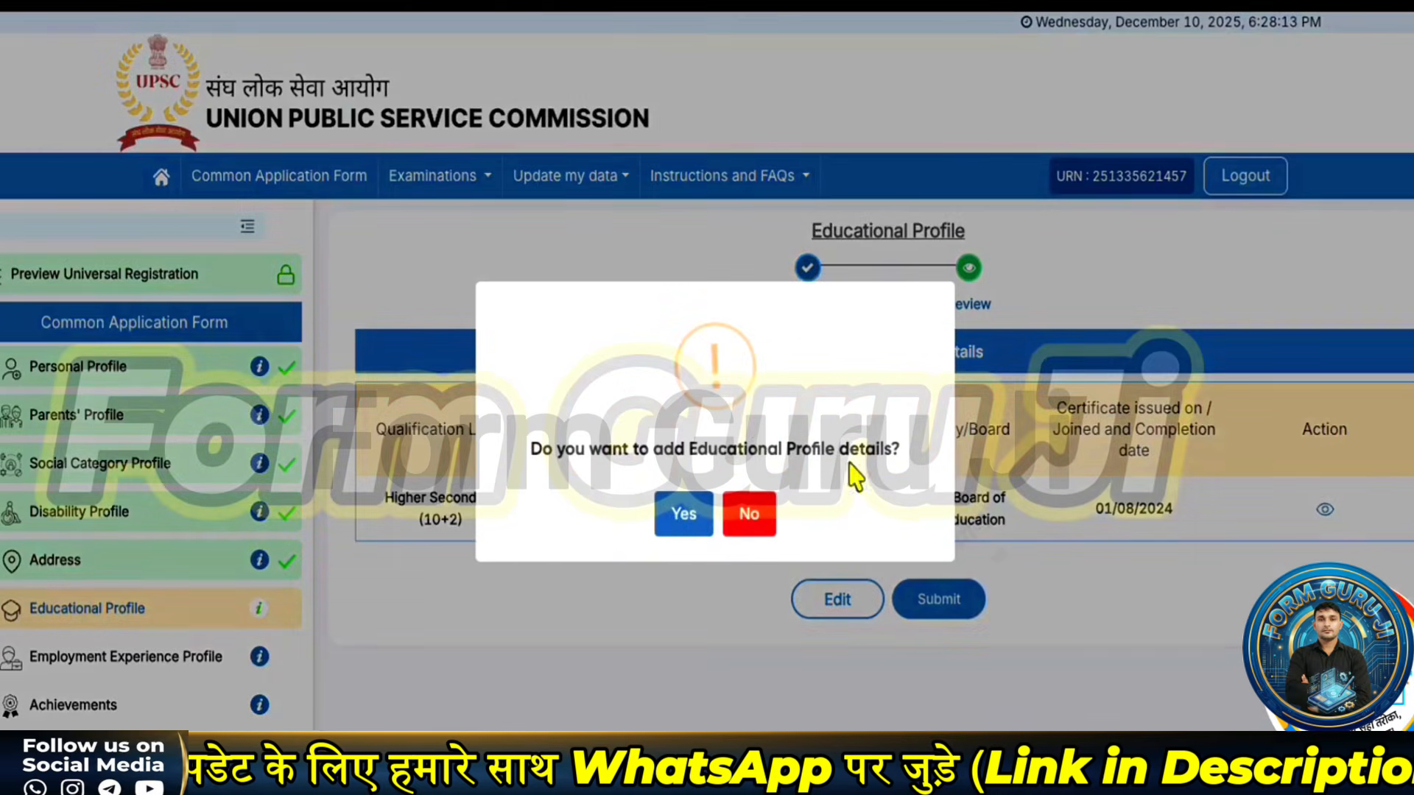
pyautogui.click(678, 526)
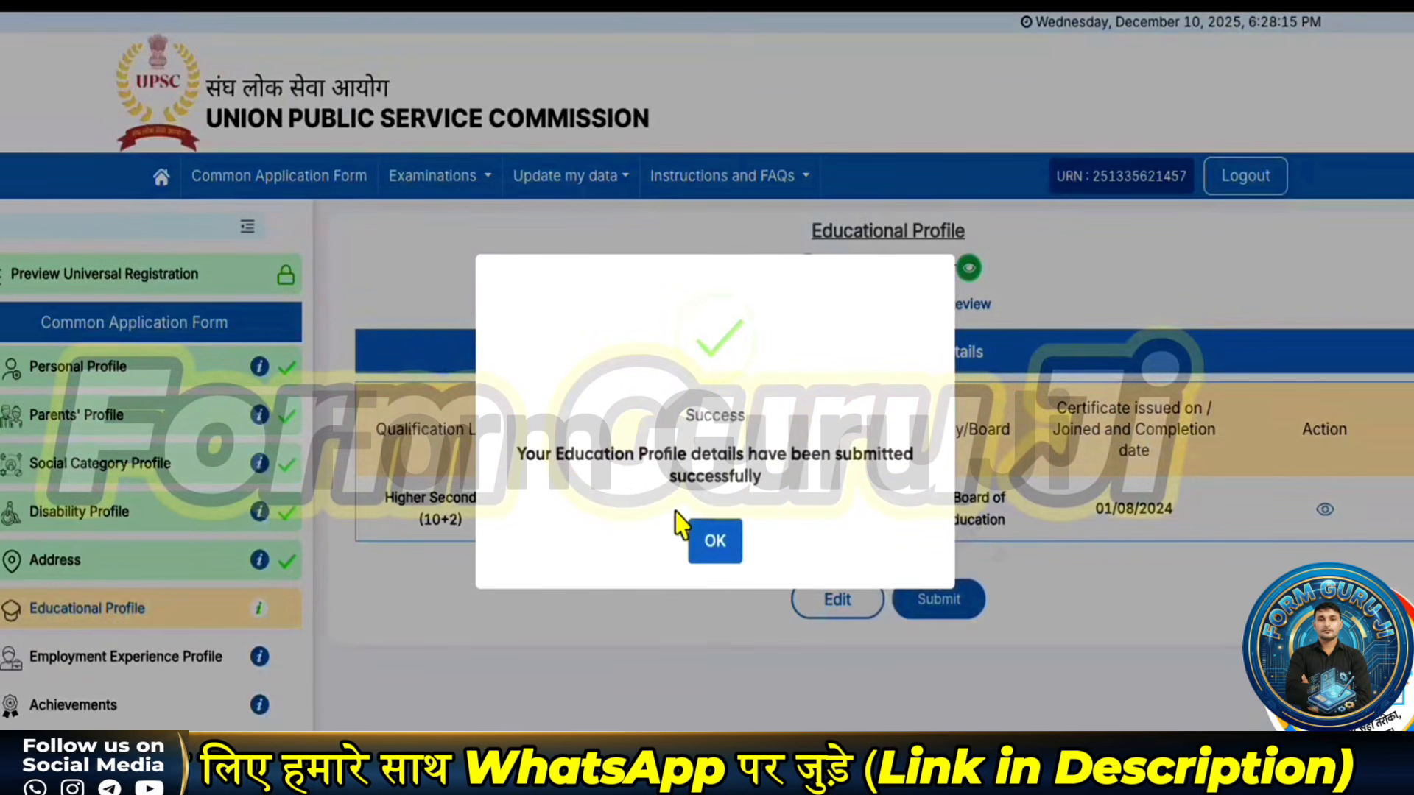
pyautogui.click(714, 545)
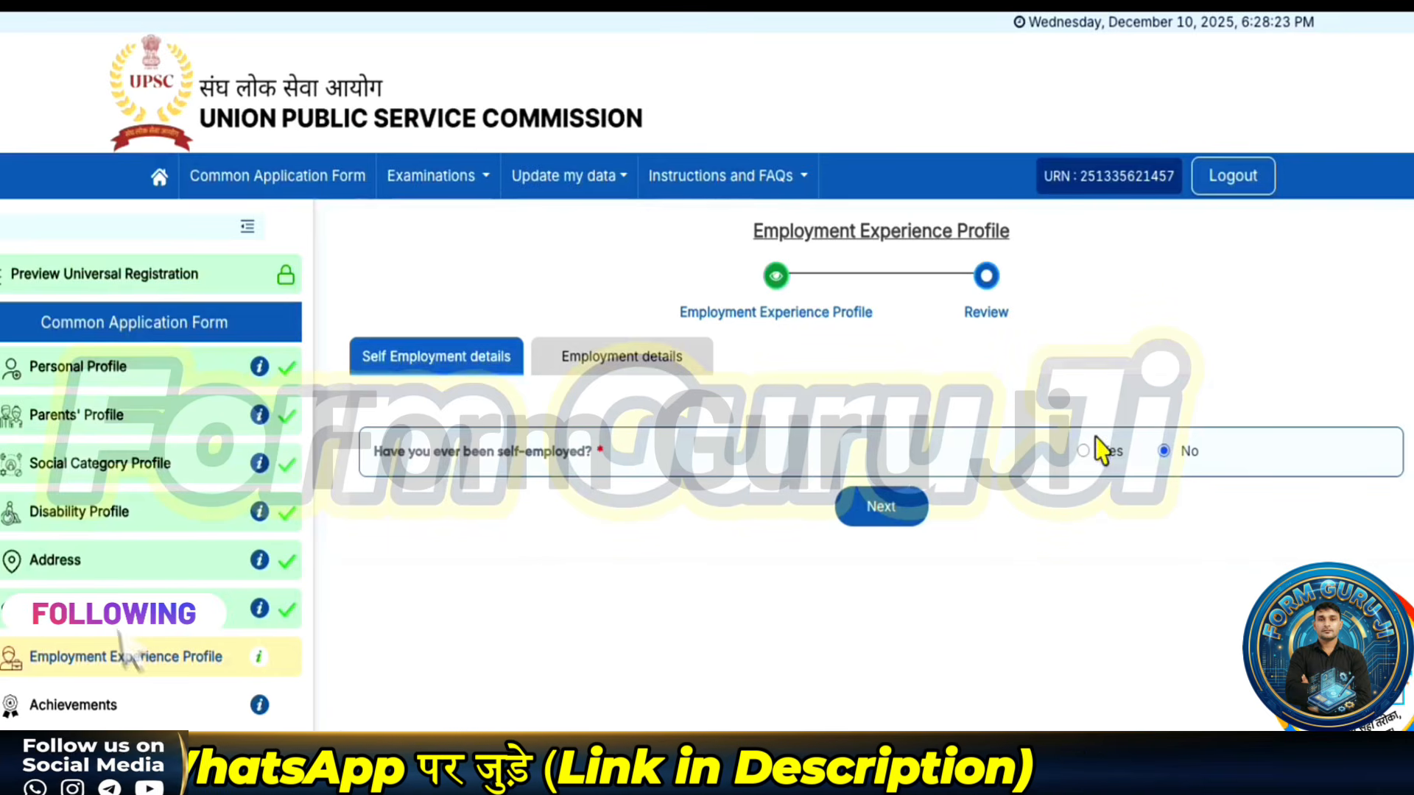
# - Answer No to self-employment and employment, then submit and confirm the Employment Experience Profile
pyautogui.click(1105, 453)
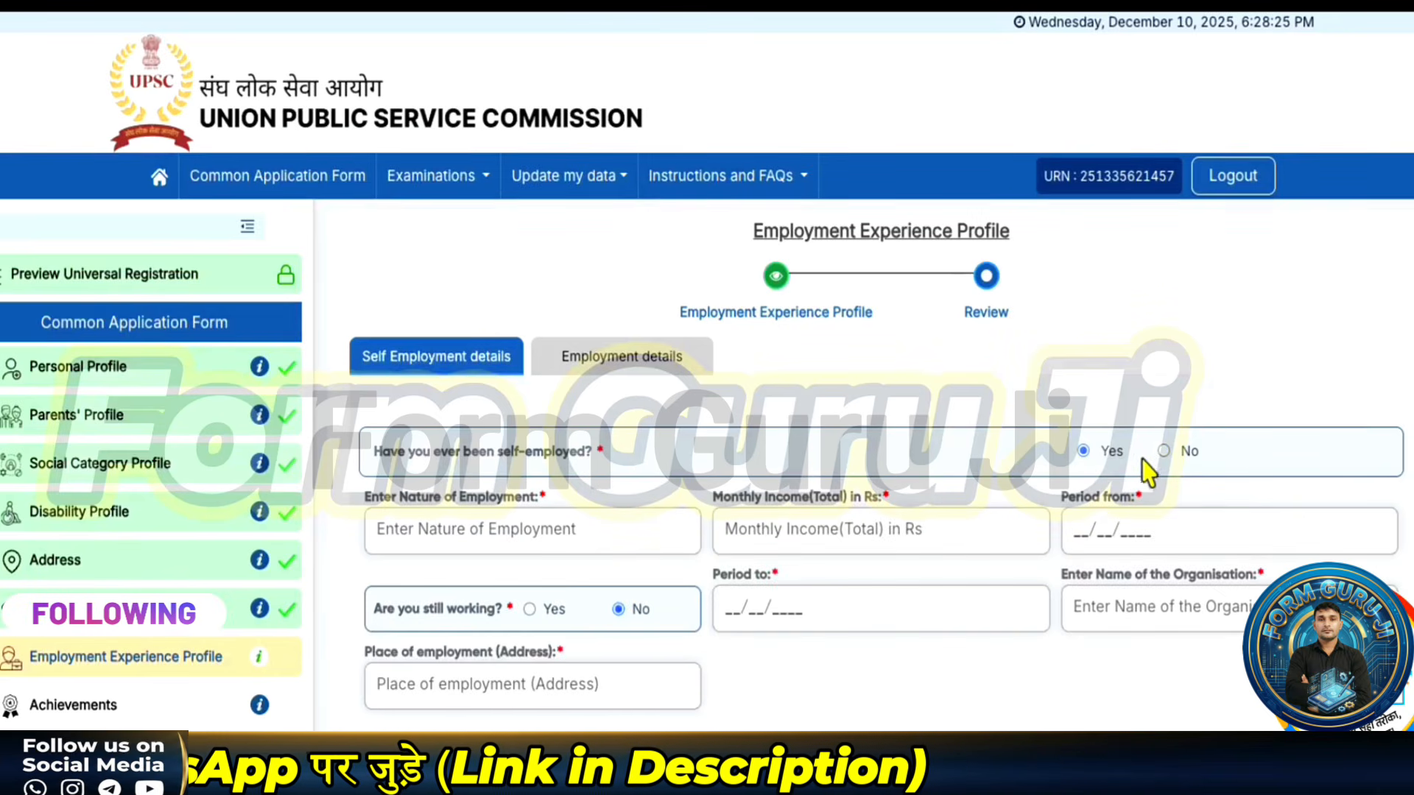
pyautogui.click(1165, 451)
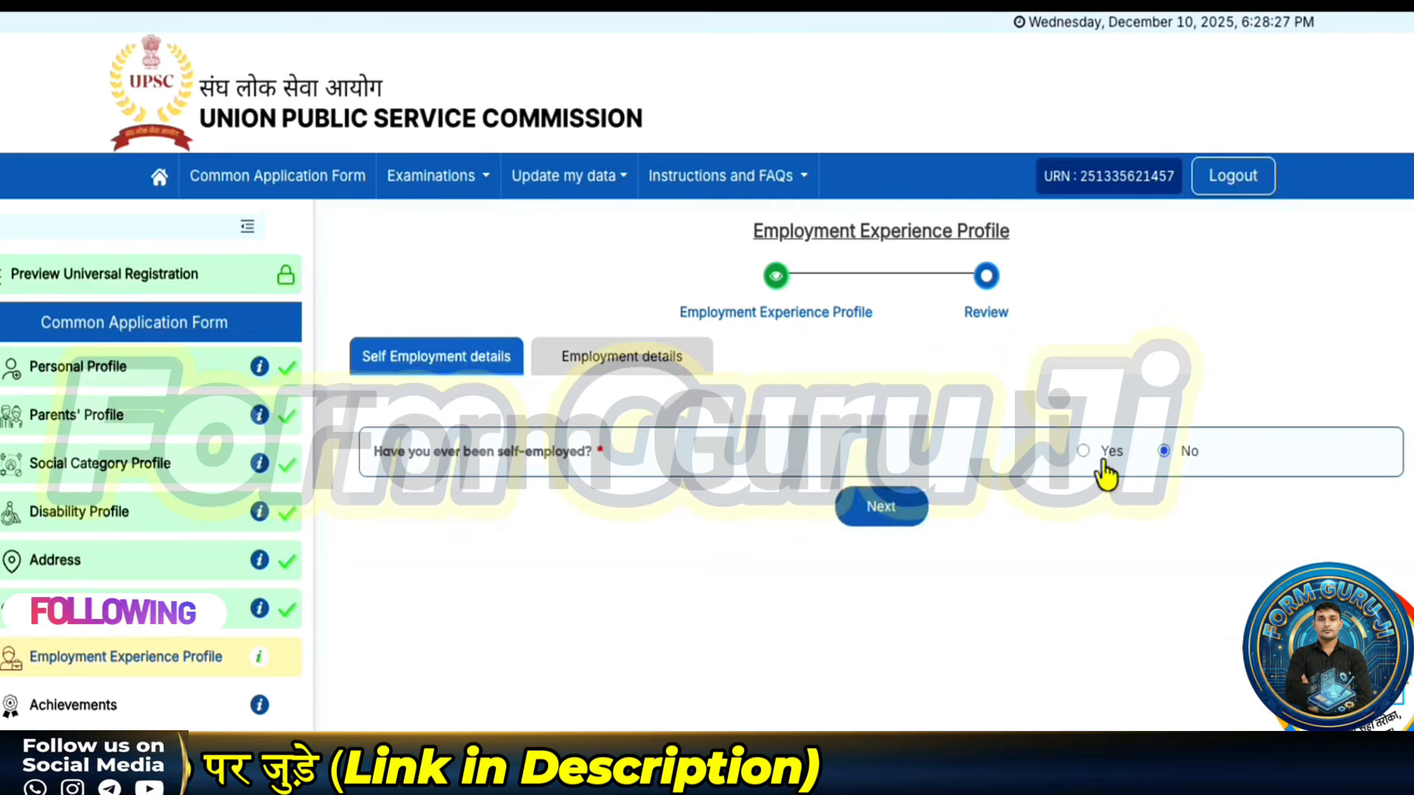
pyautogui.click(878, 506)
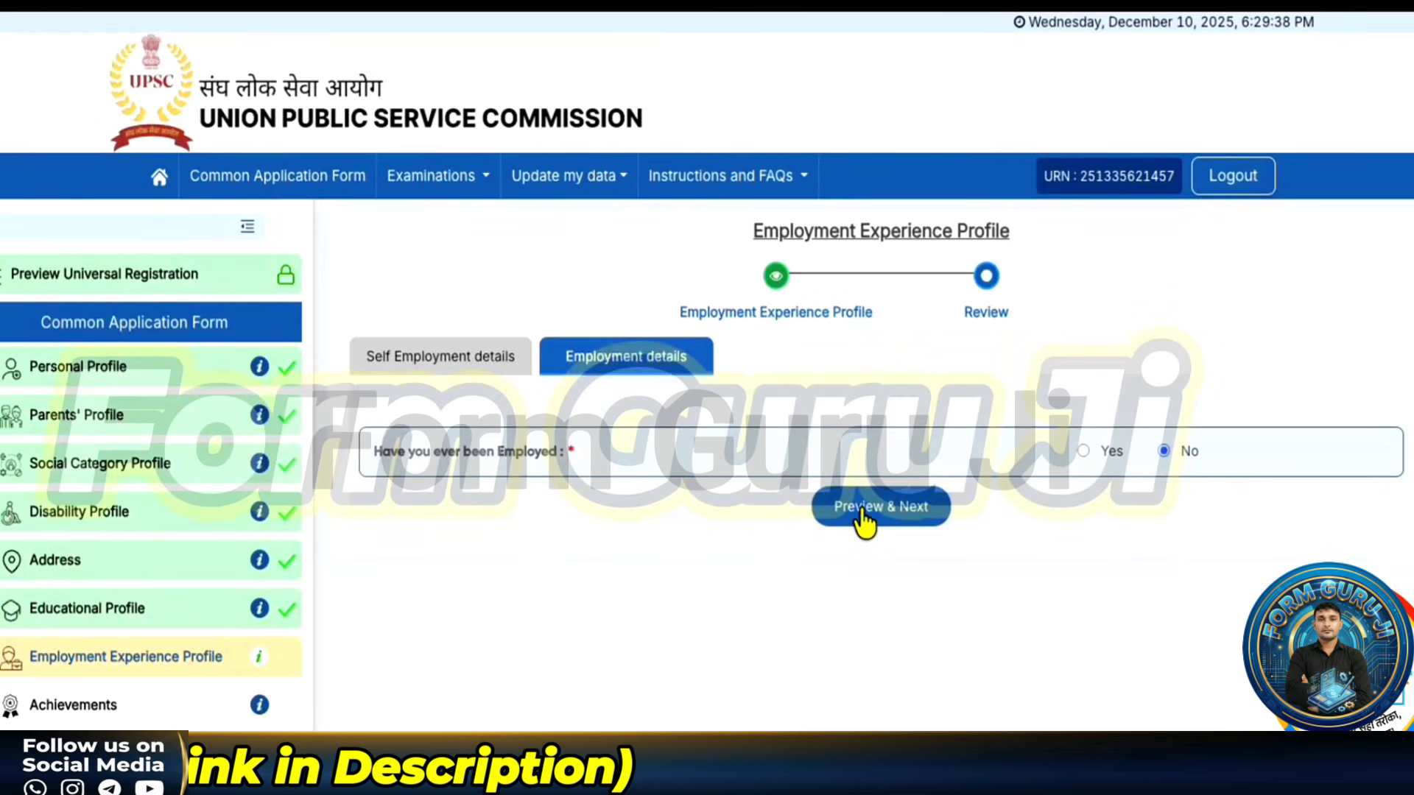
pyautogui.click(861, 512)
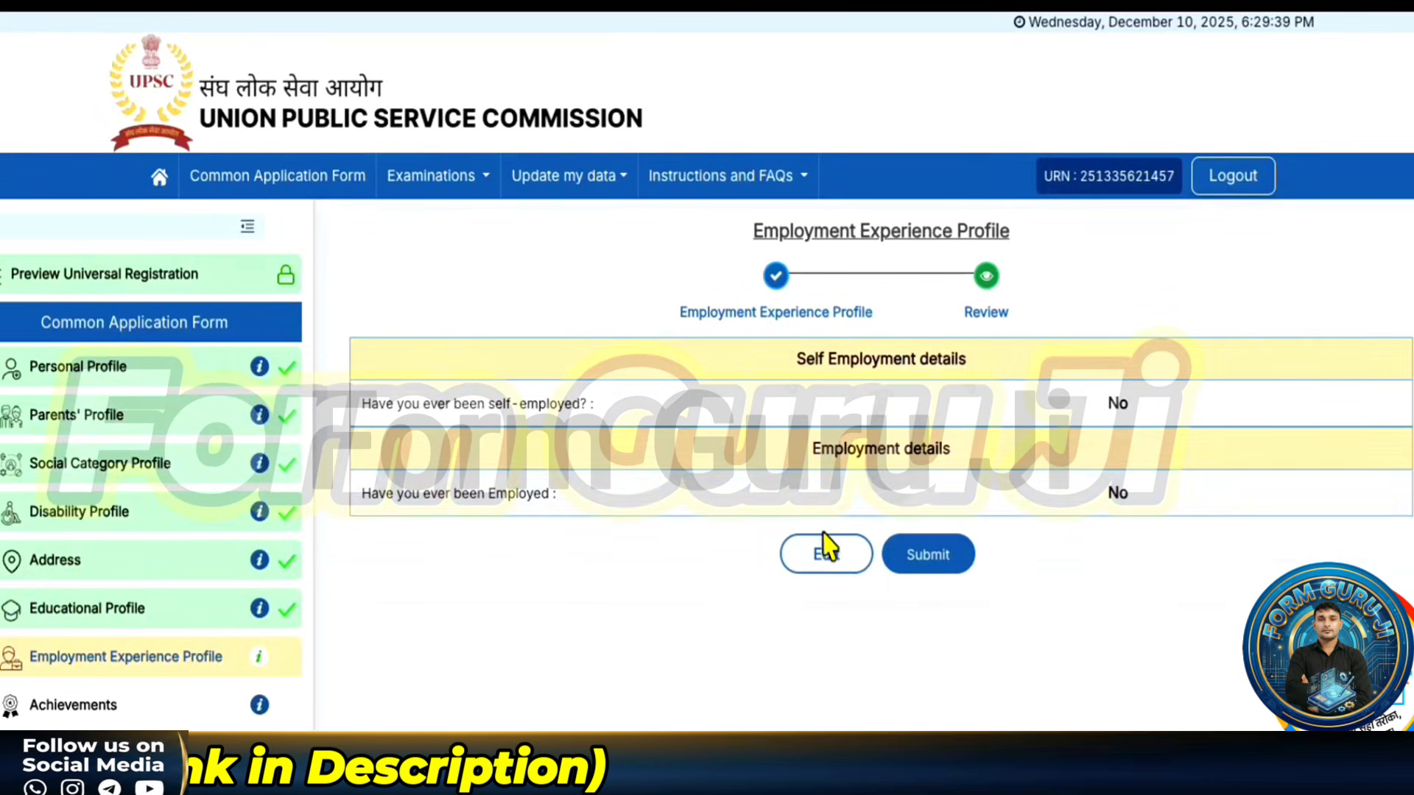
pyautogui.click(922, 555)
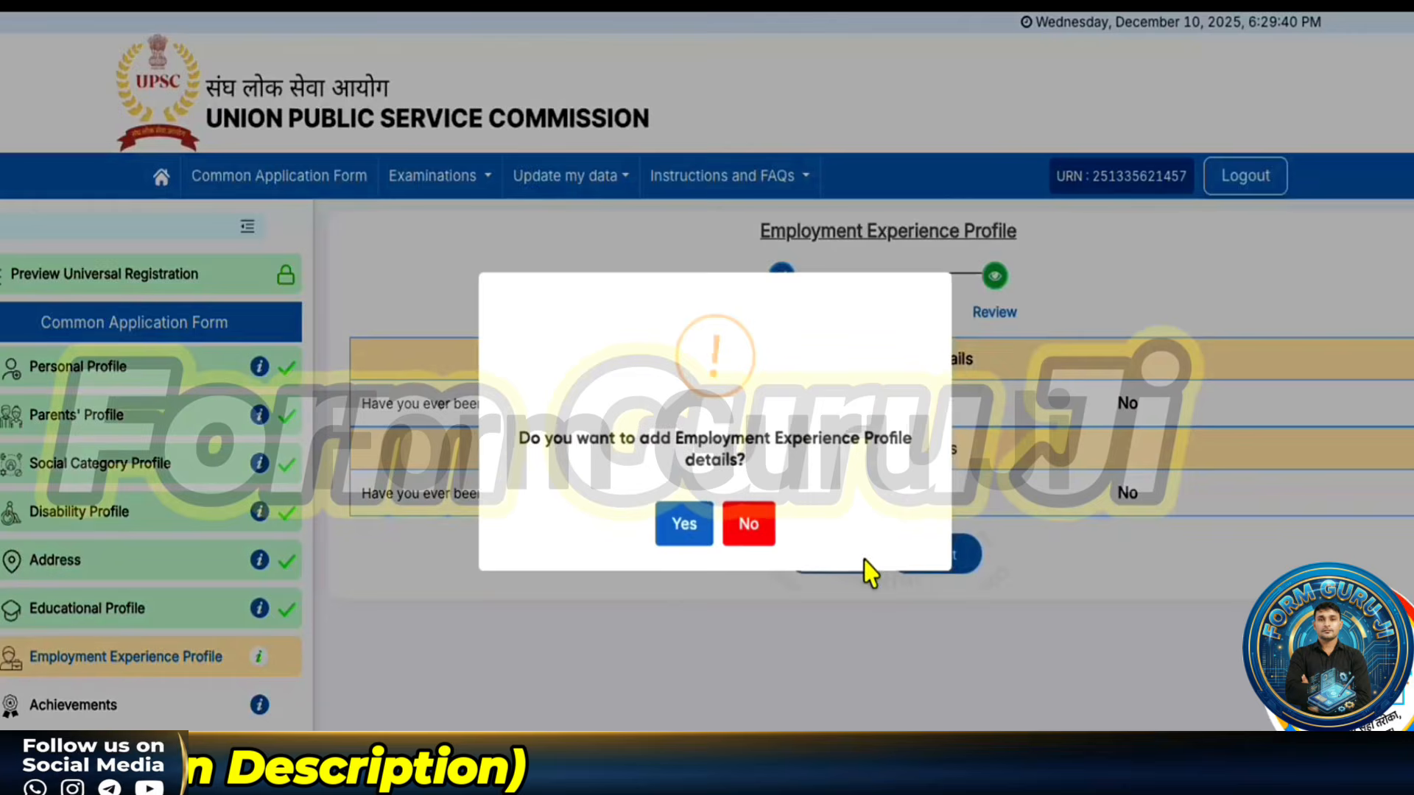
pyautogui.click(679, 532)
pyautogui.click(708, 541)
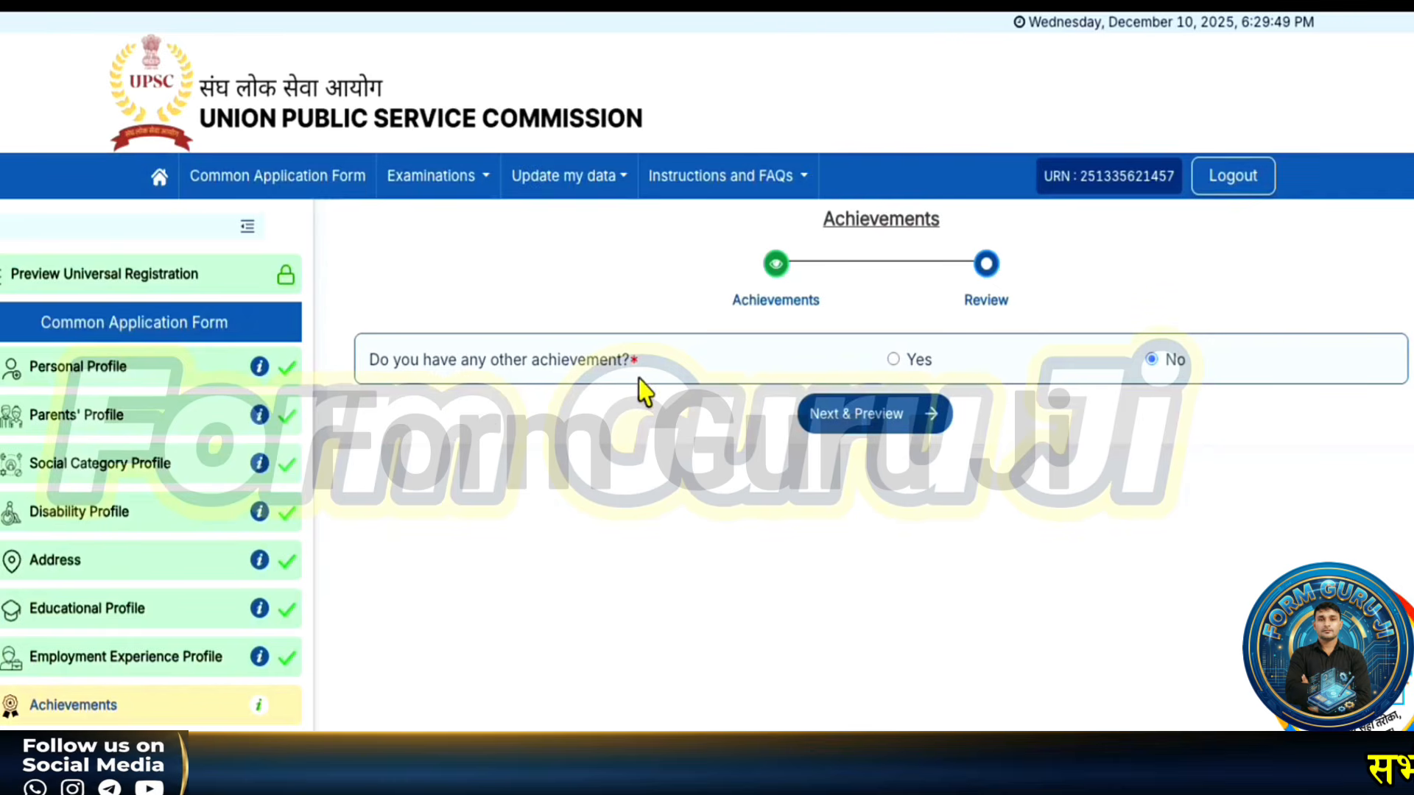
# - Answer No to other achievements and submit the Achievements profile
pyautogui.click(894, 360)
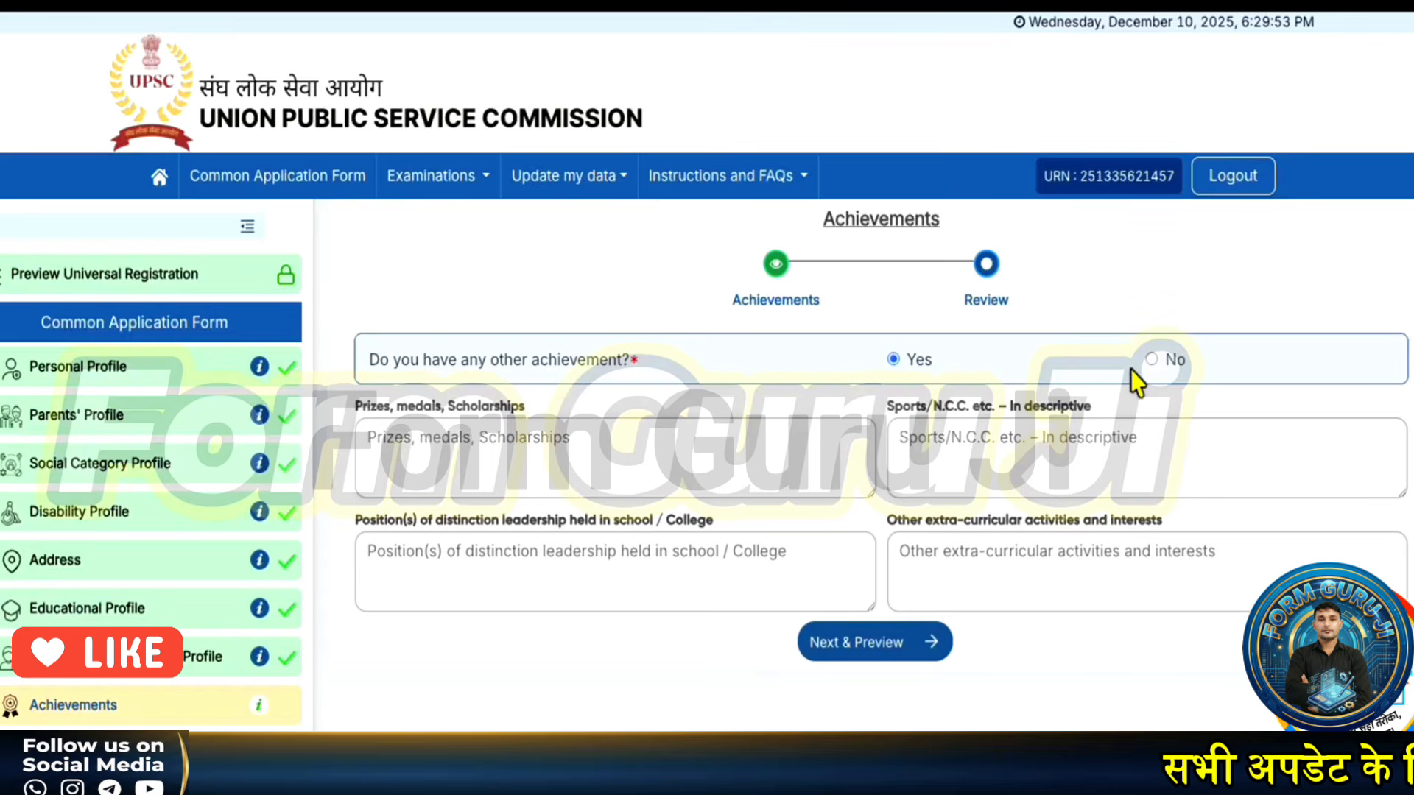
pyautogui.click(1153, 361)
pyautogui.click(910, 421)
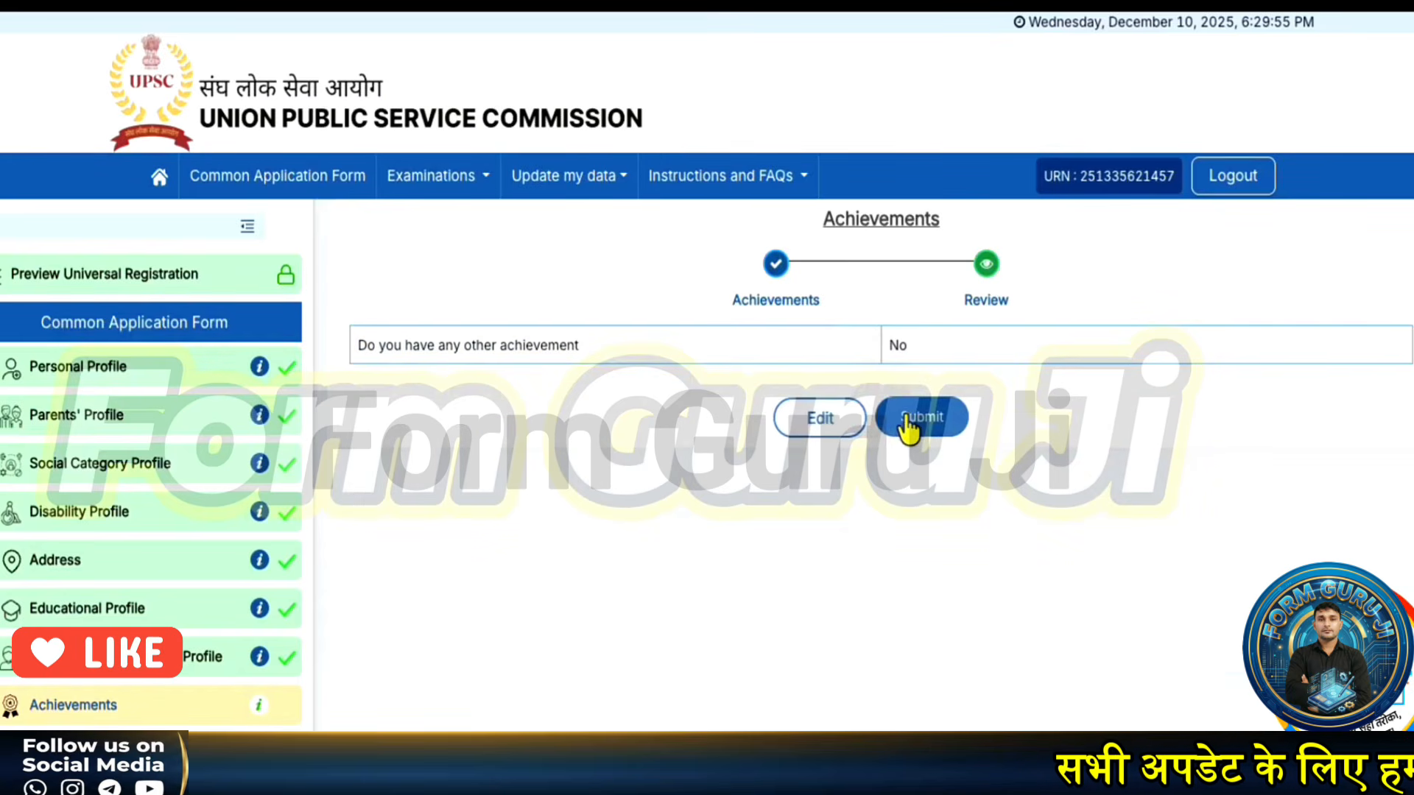
pyautogui.click(908, 426)
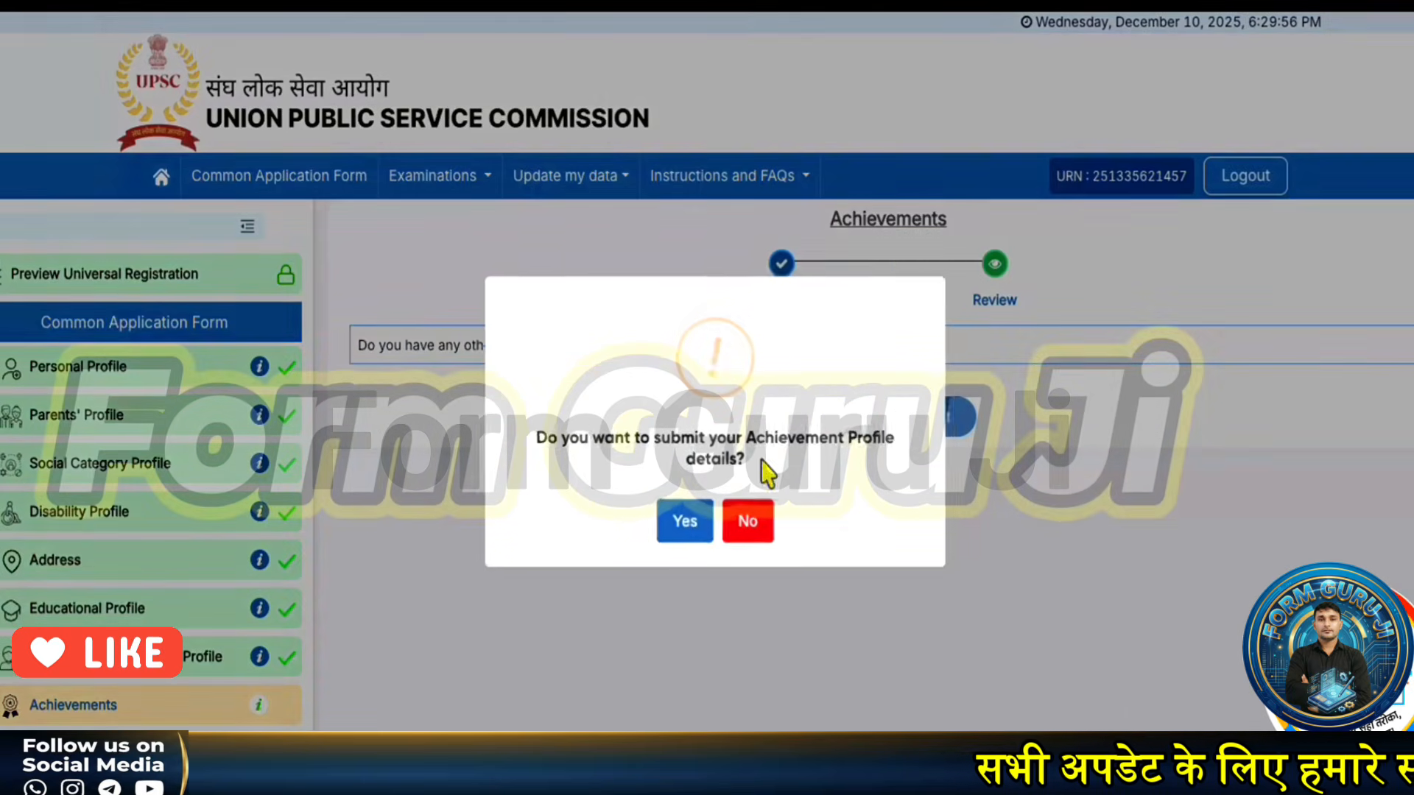
pyautogui.click(696, 516)
pyautogui.click(717, 540)
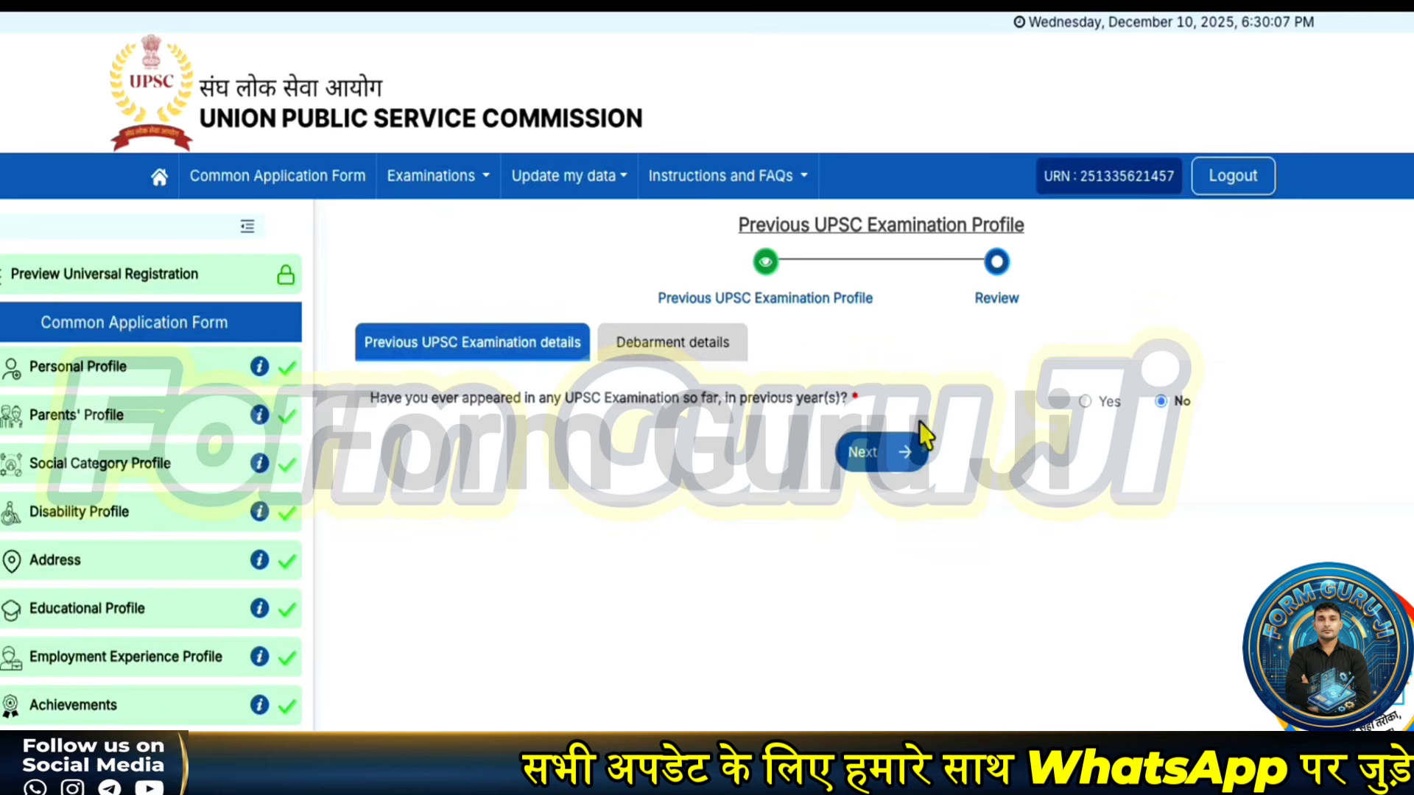
# - Submit the Previous UPSC Examination Profile with No for earlier attempts and debarment
pyautogui.click(911, 461)
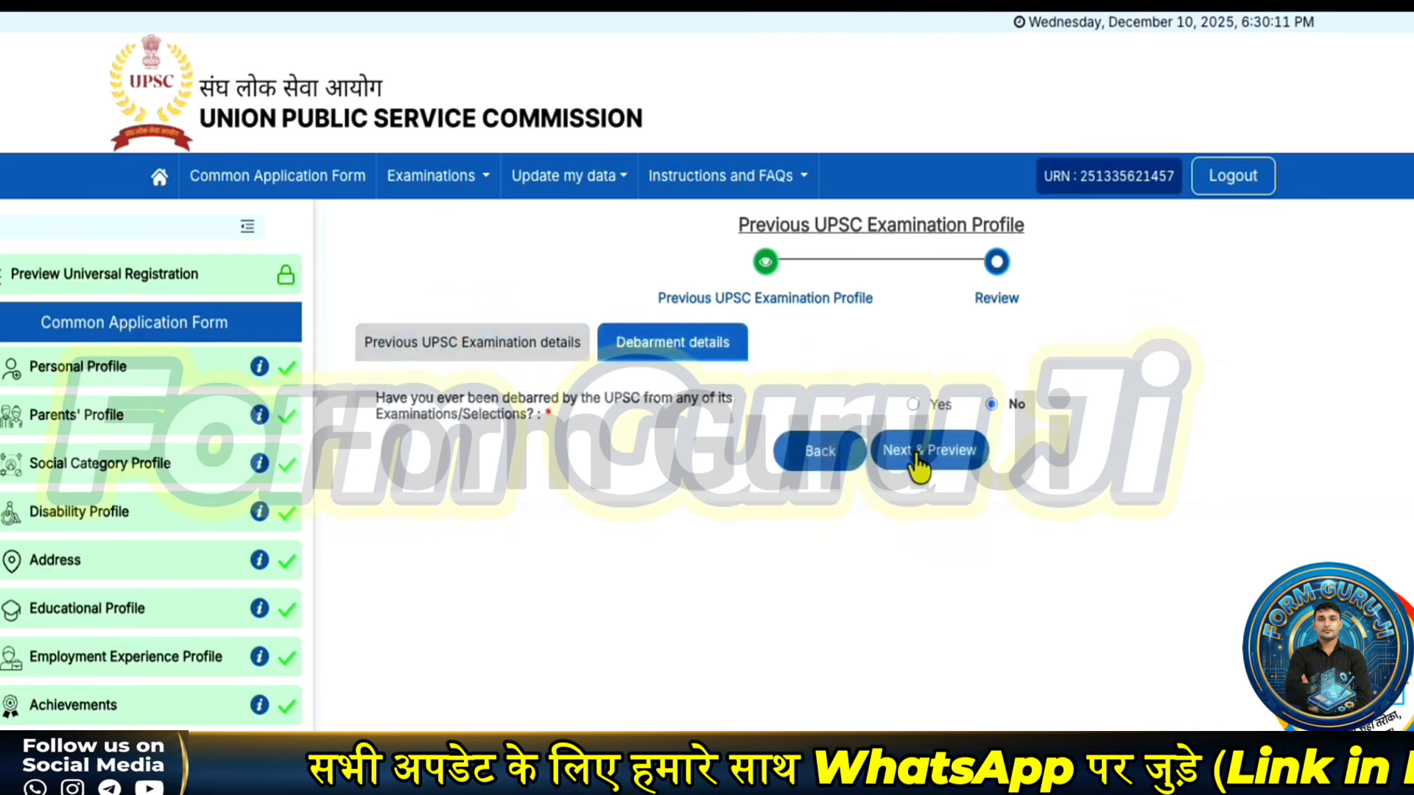
pyautogui.click(918, 460)
pyautogui.click(933, 538)
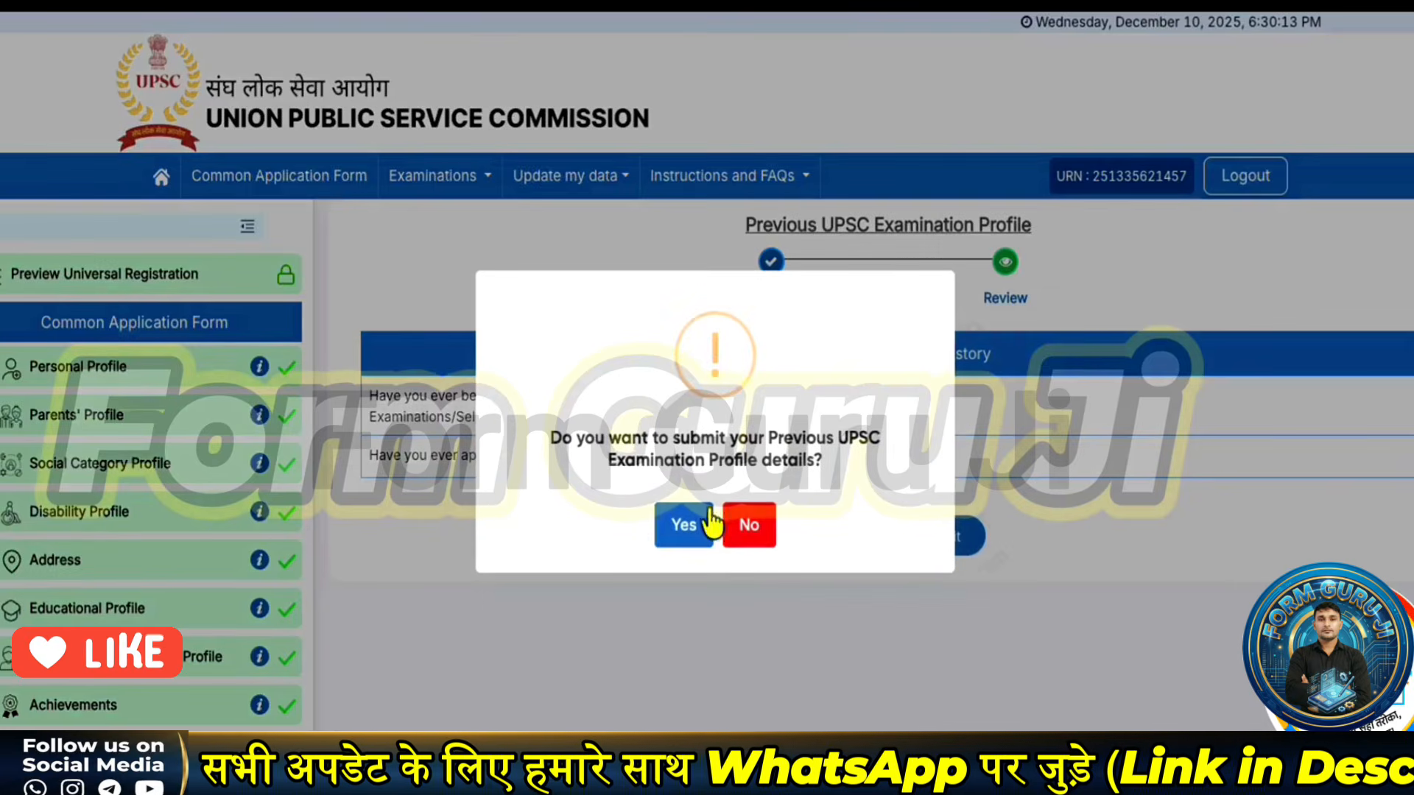
pyautogui.click(669, 531)
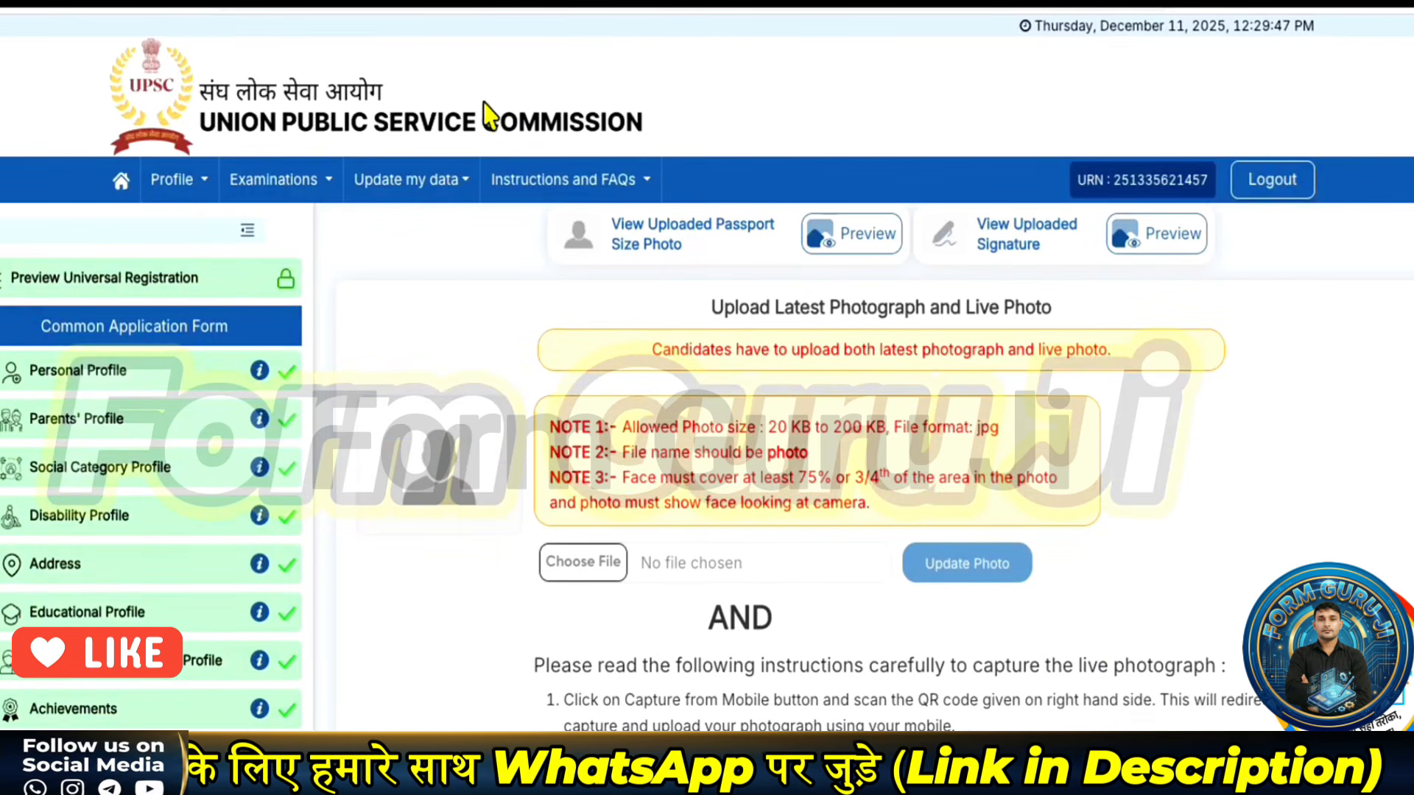
# - Highlight the photo rules in NOTE 1 and NOTE 2: 20 KB to 200 KB jpg, file named 'photo'
pyautogui.scroll(-3, 479, 331)
pyautogui.scroll(1, 589, 339)
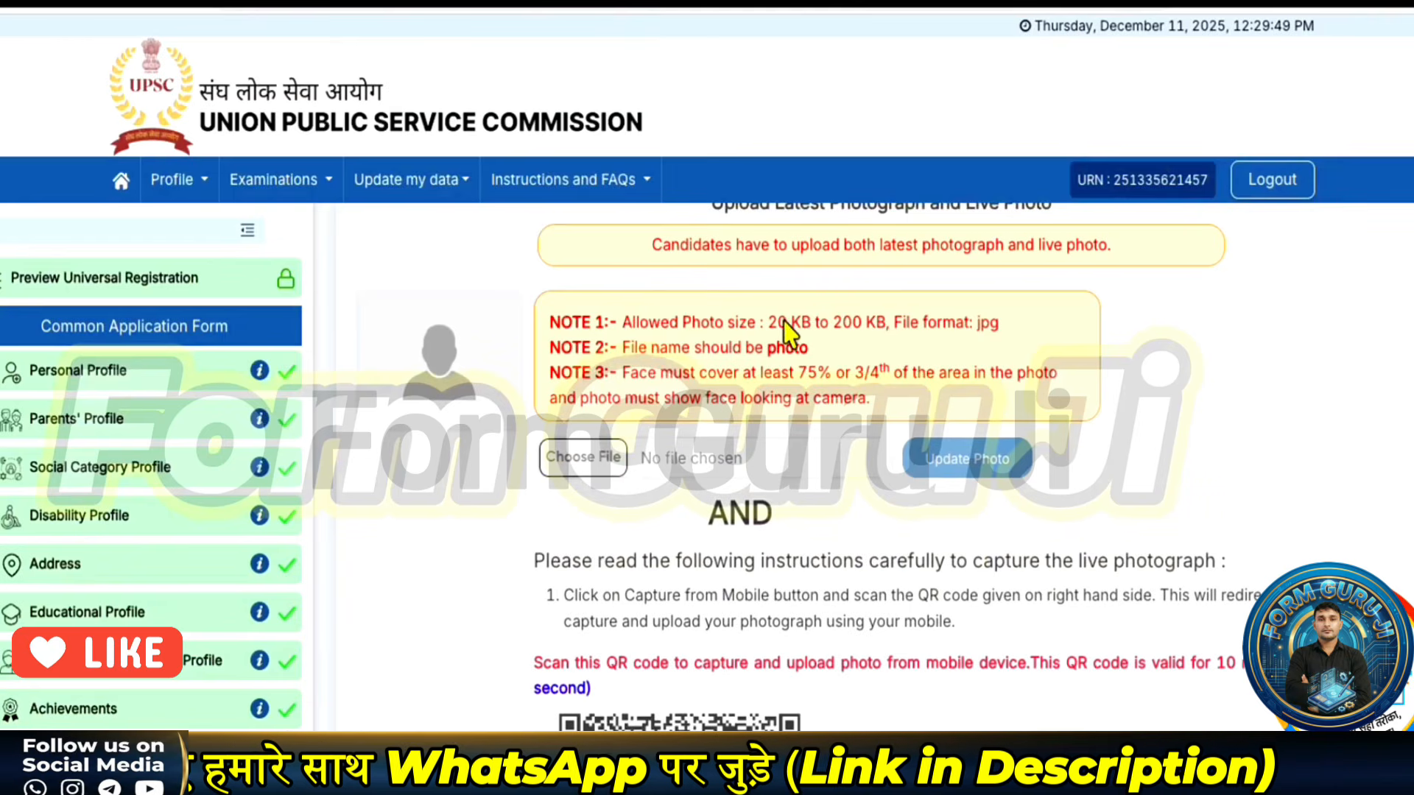
pyautogui.moveTo(760, 324); pyautogui.dragTo(979, 335)
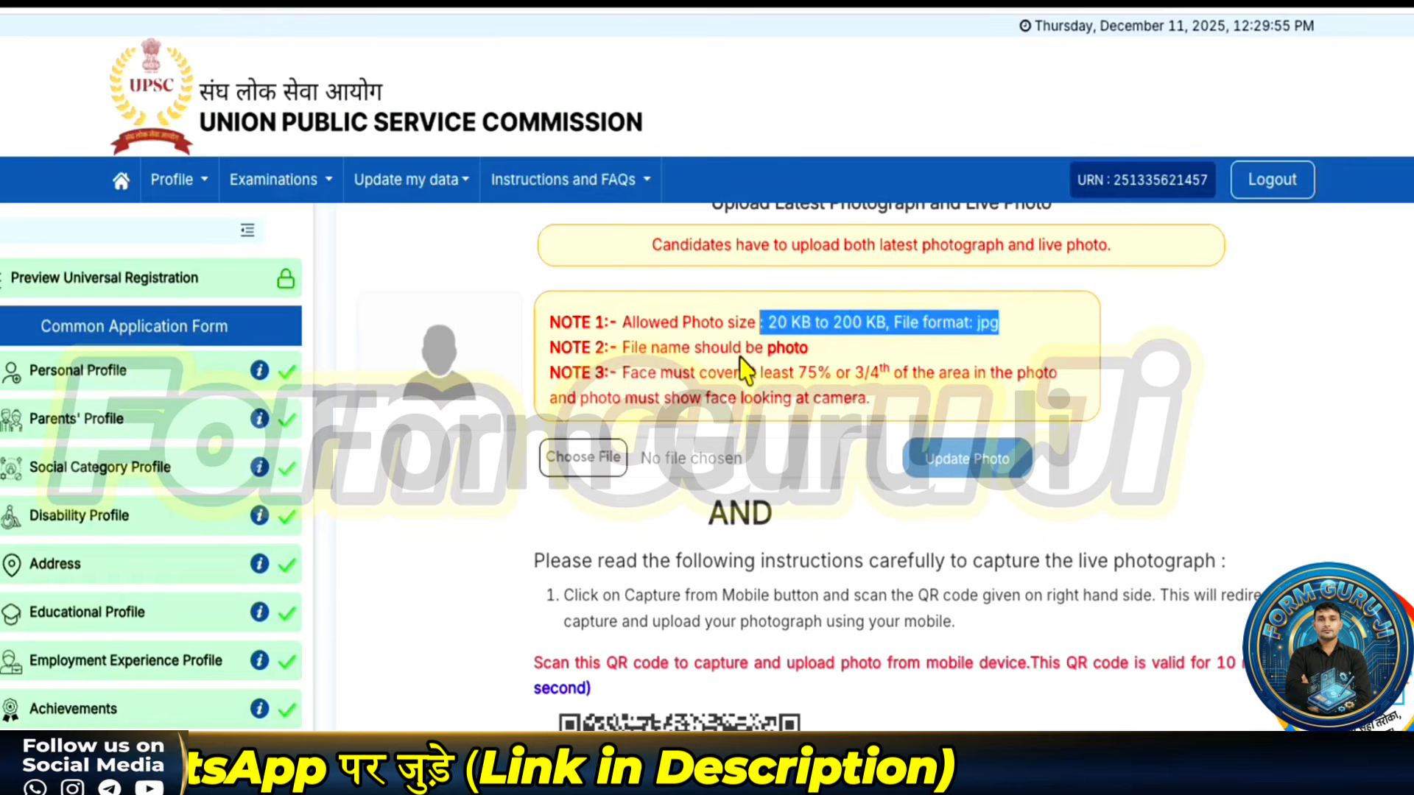
pyautogui.moveTo(746, 350); pyautogui.dragTo(806, 353)
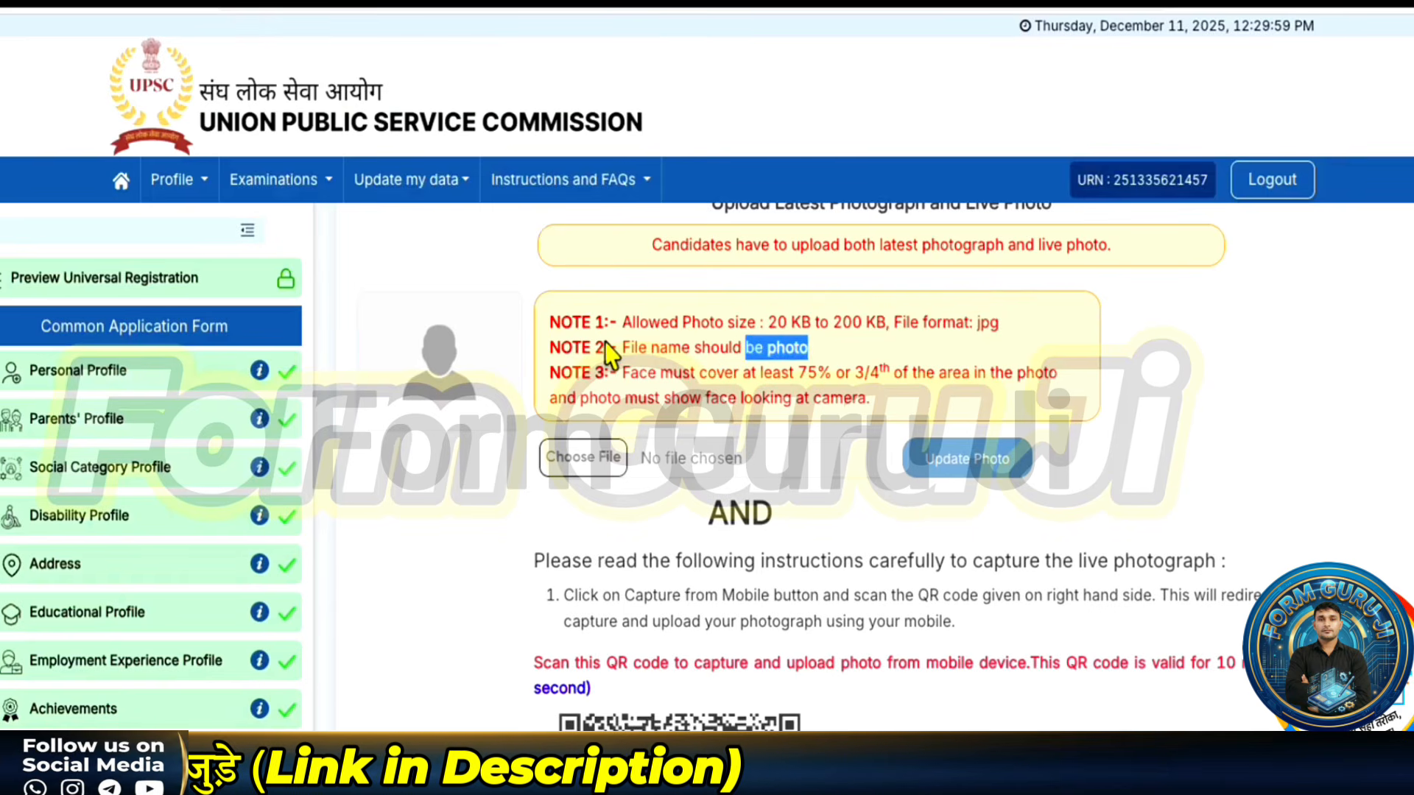
pyautogui.scroll(2, 603, 359)
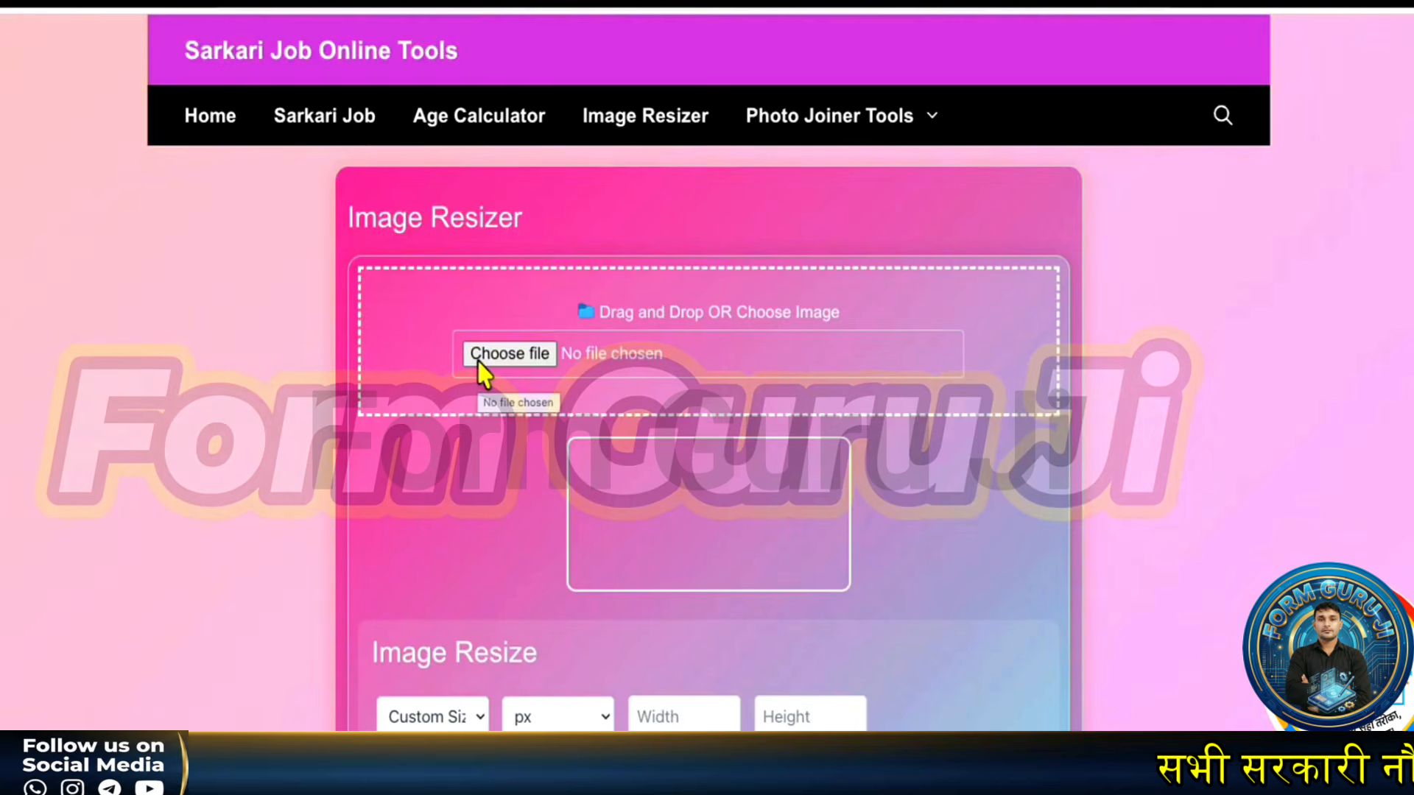
# - Choose the UPSC Photo size preset with JPG output and an 80 KB target size
pyautogui.scroll(-3, 441, 461)
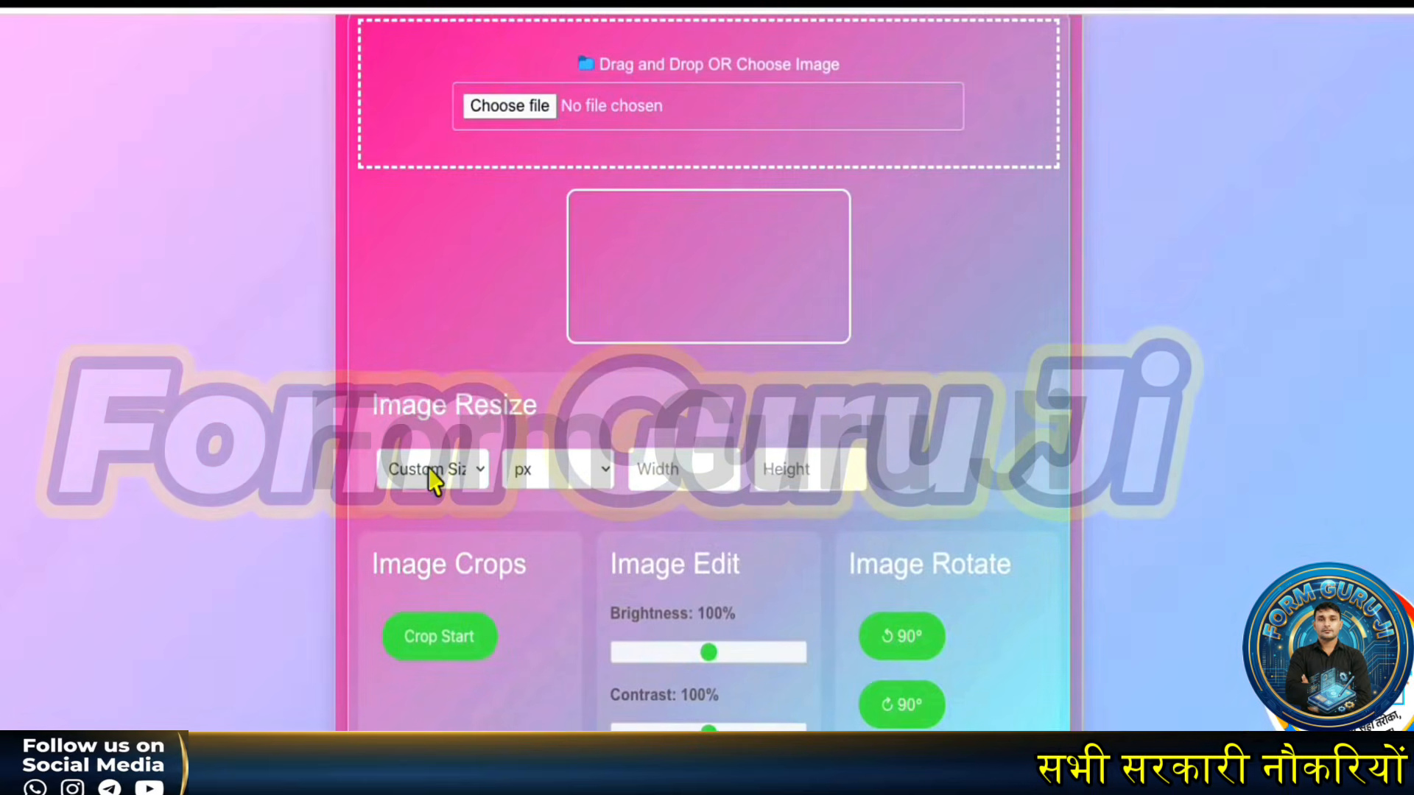
pyautogui.click(434, 471)
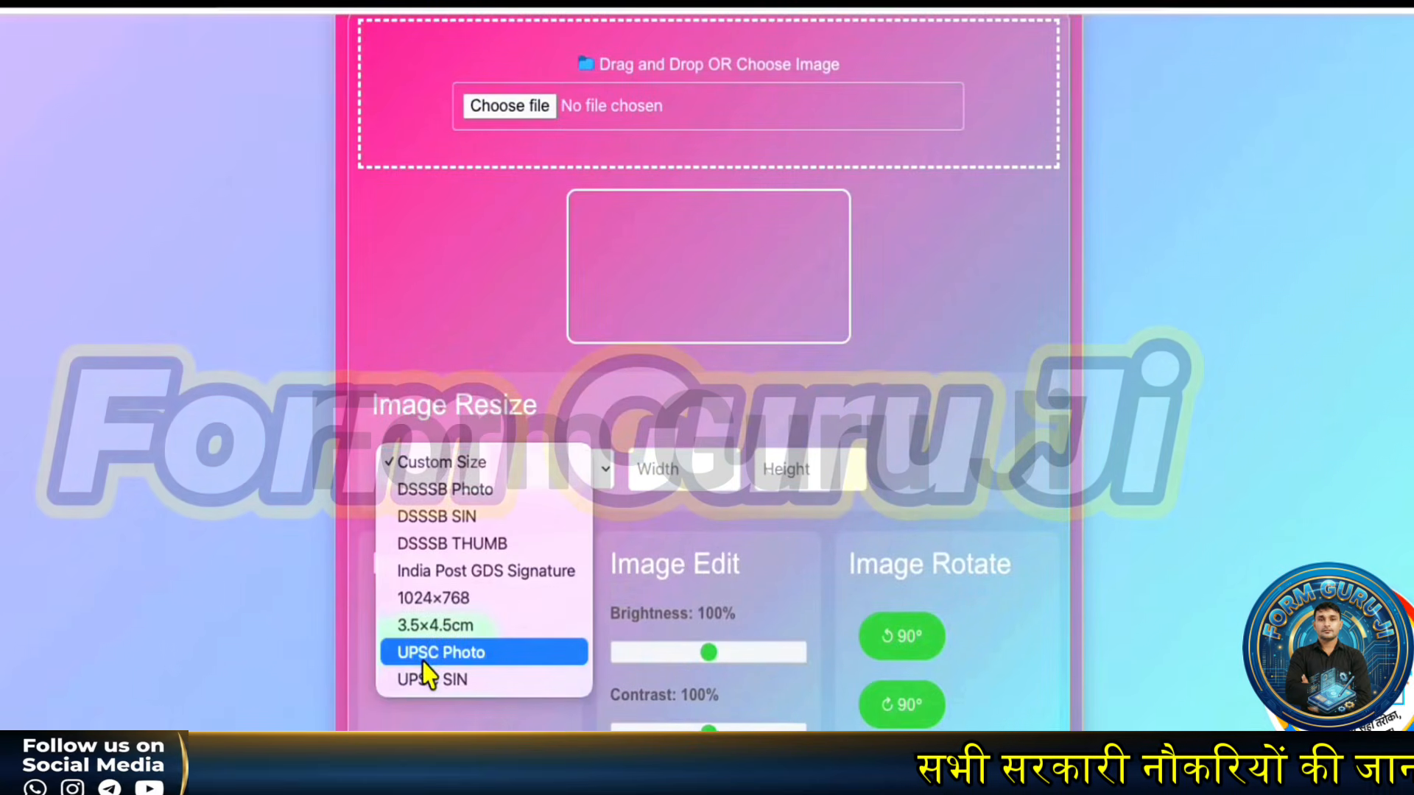
pyautogui.click(442, 652)
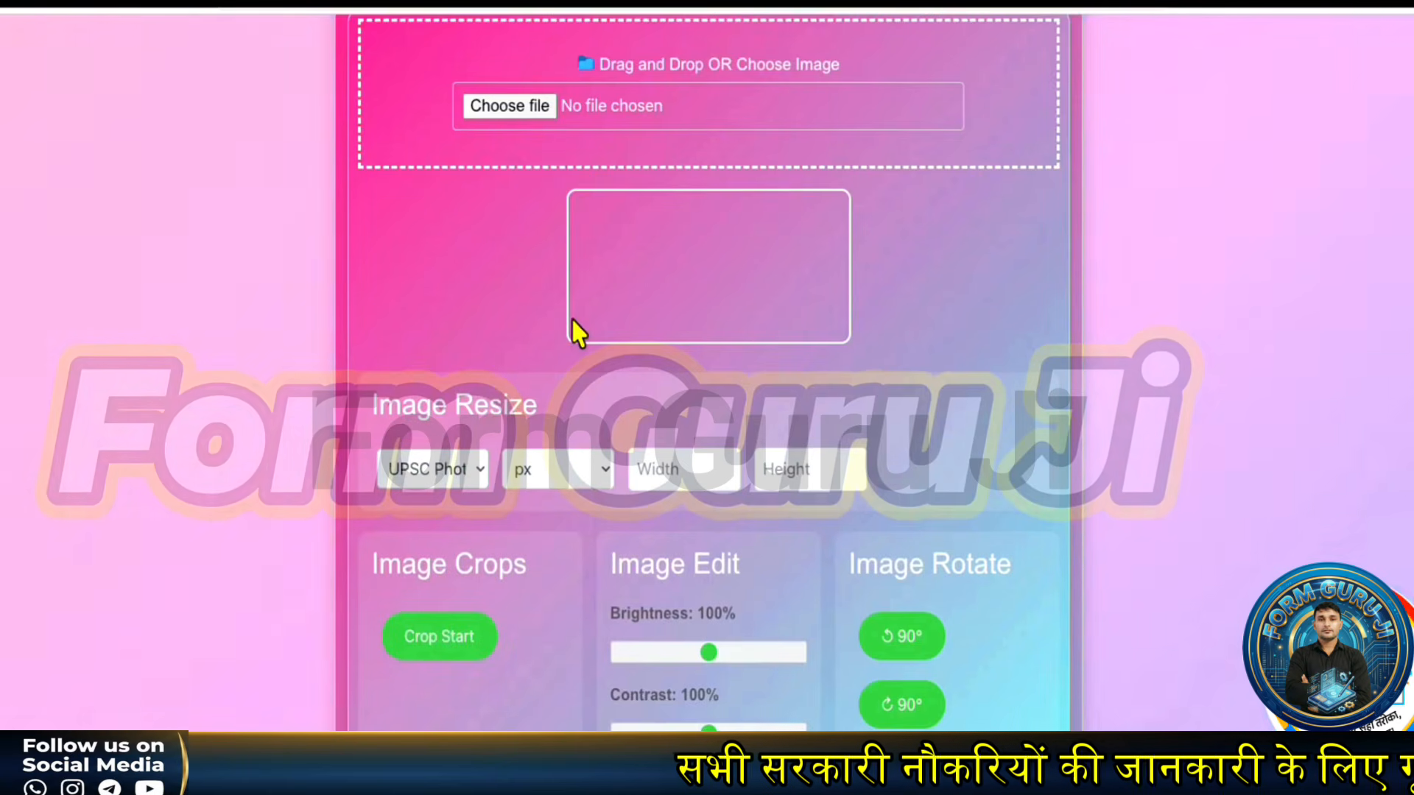
pyautogui.scroll(-2, 571, 319)
pyautogui.scroll(-3, 568, 328)
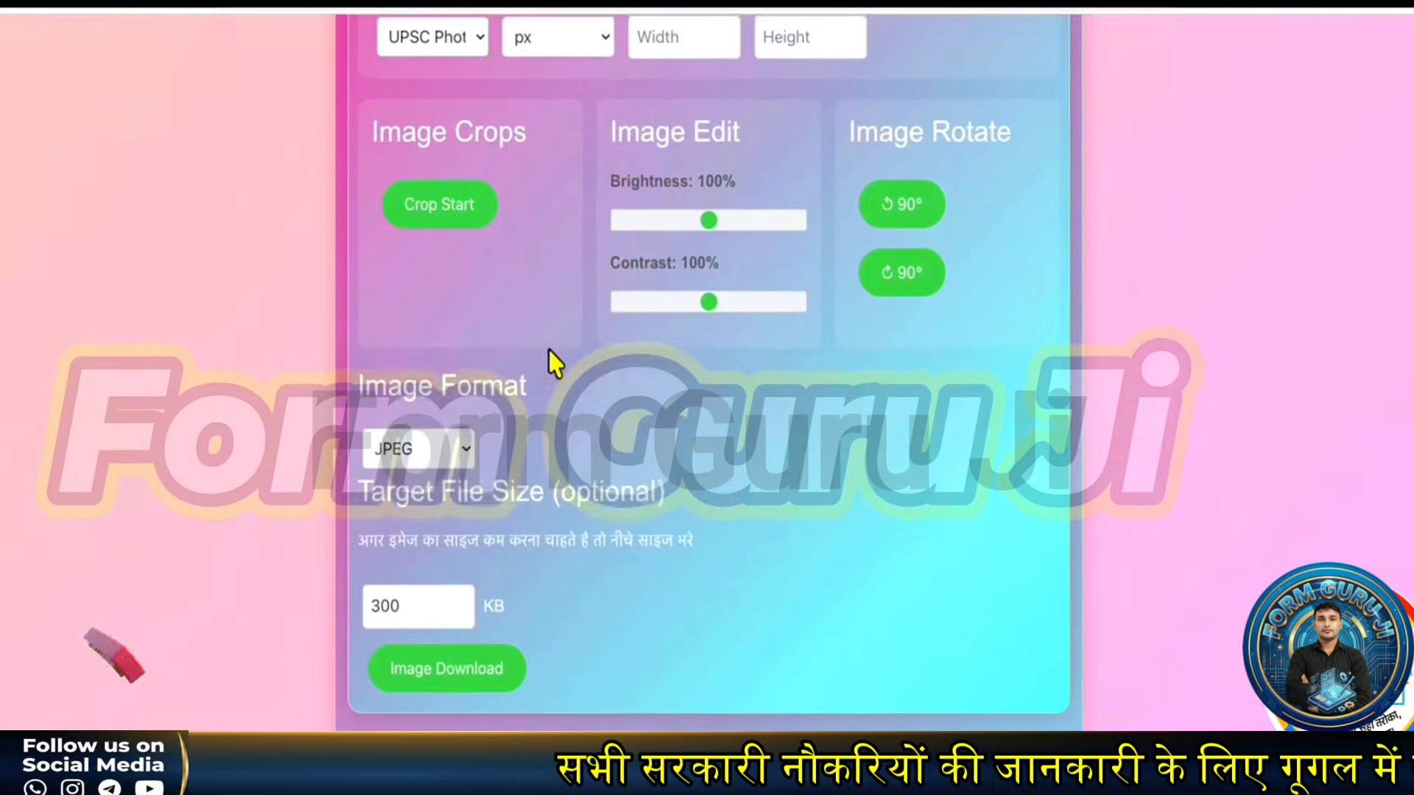
pyautogui.click(435, 374)
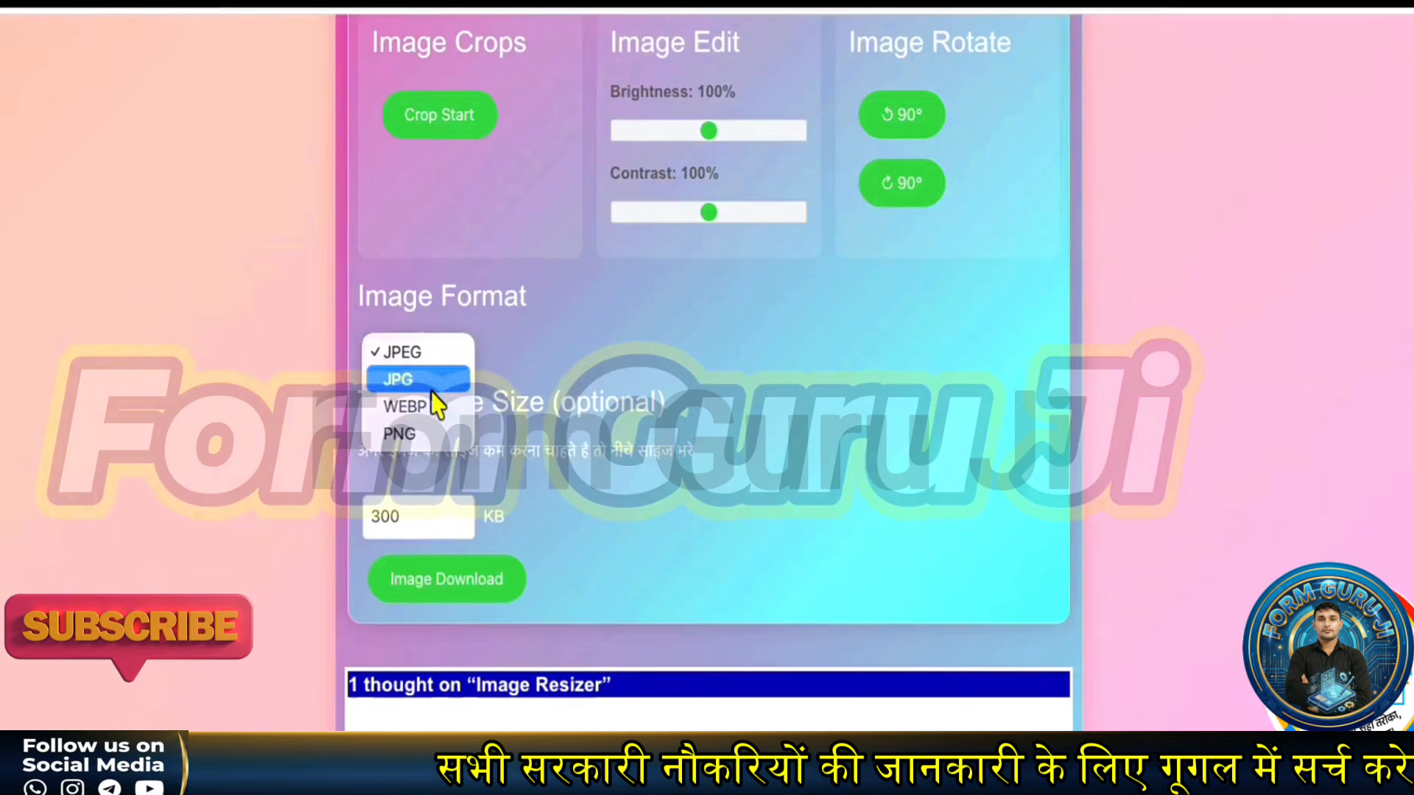
pyautogui.click(441, 378)
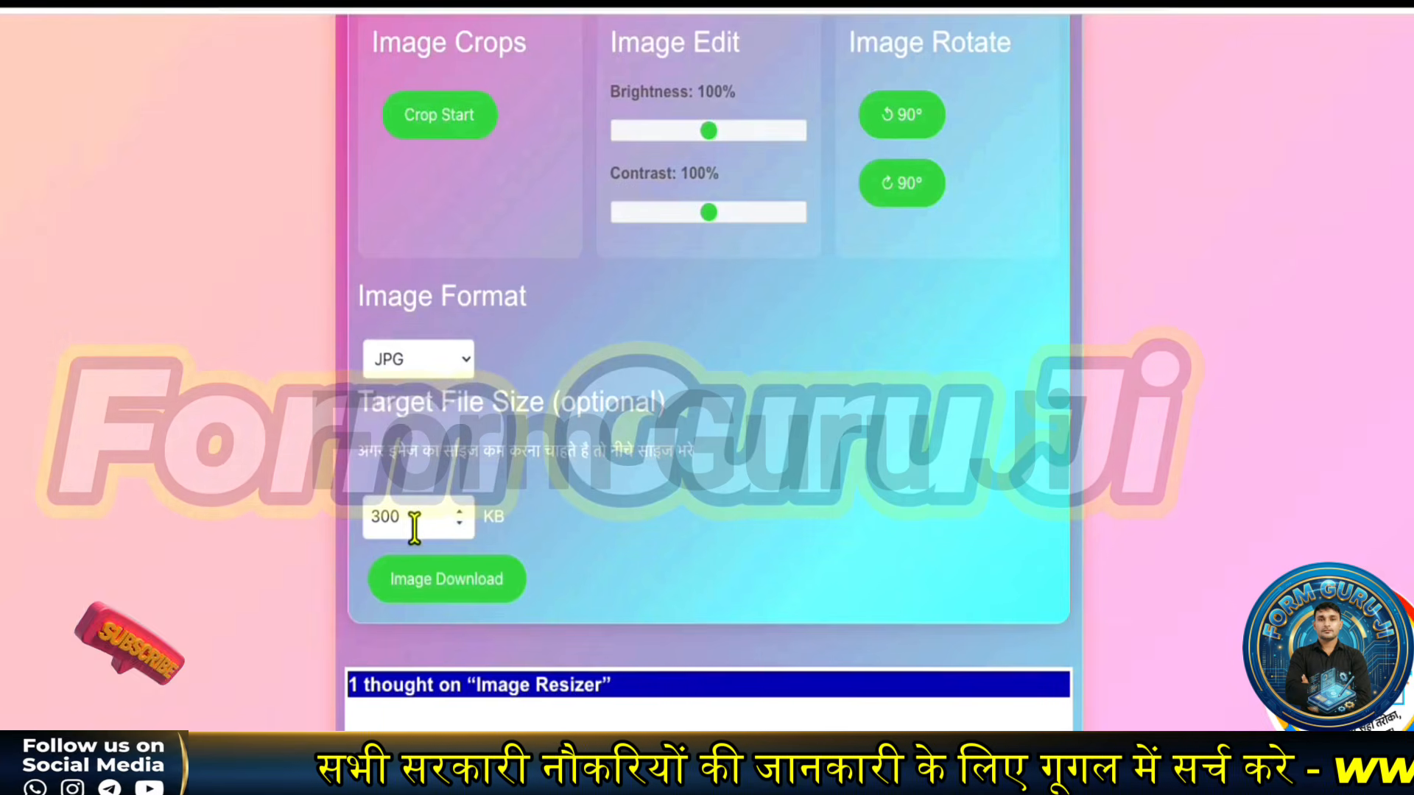
pyautogui.moveTo(411, 525); pyautogui.dragTo(352, 526)
pyautogui.write('80')
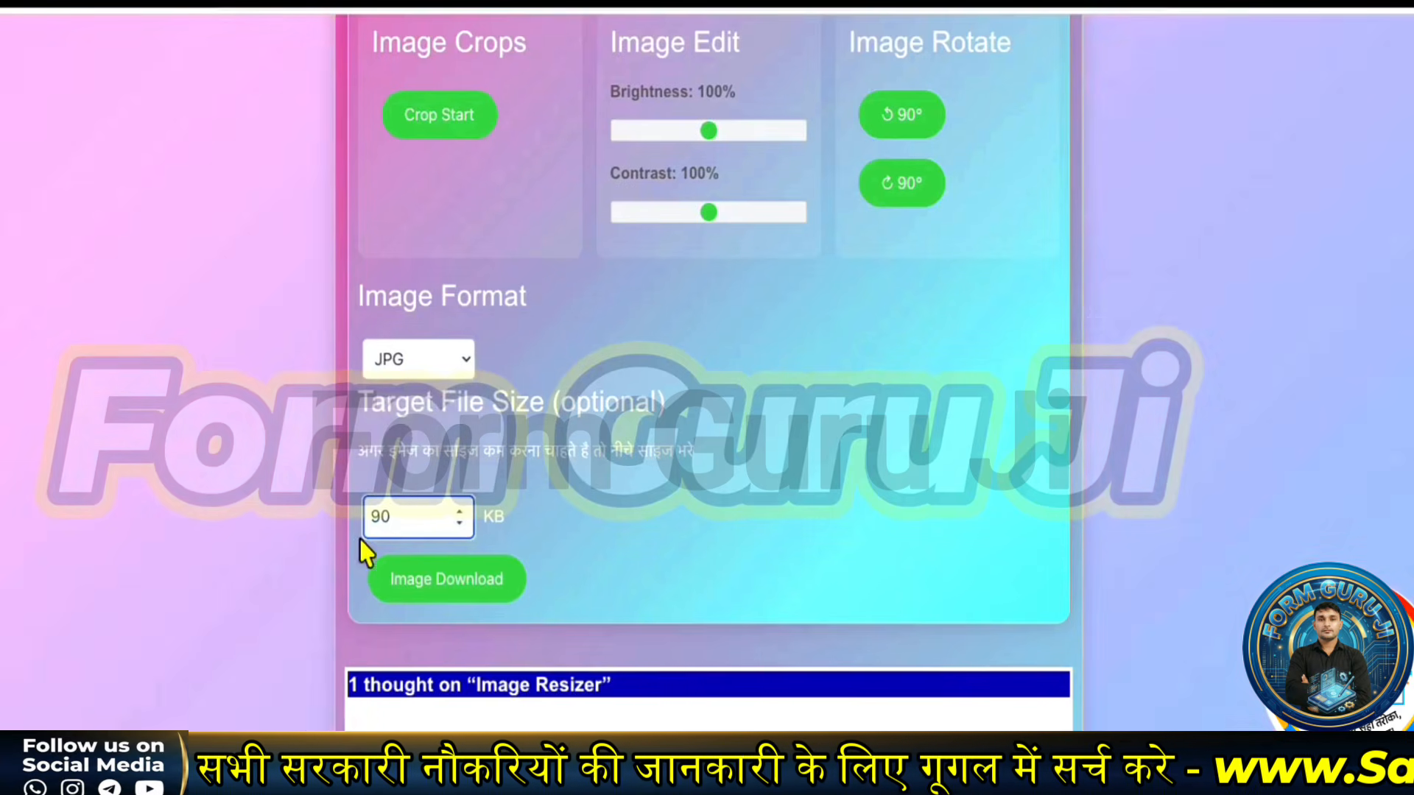
pyautogui.scroll(4, 662, 368)
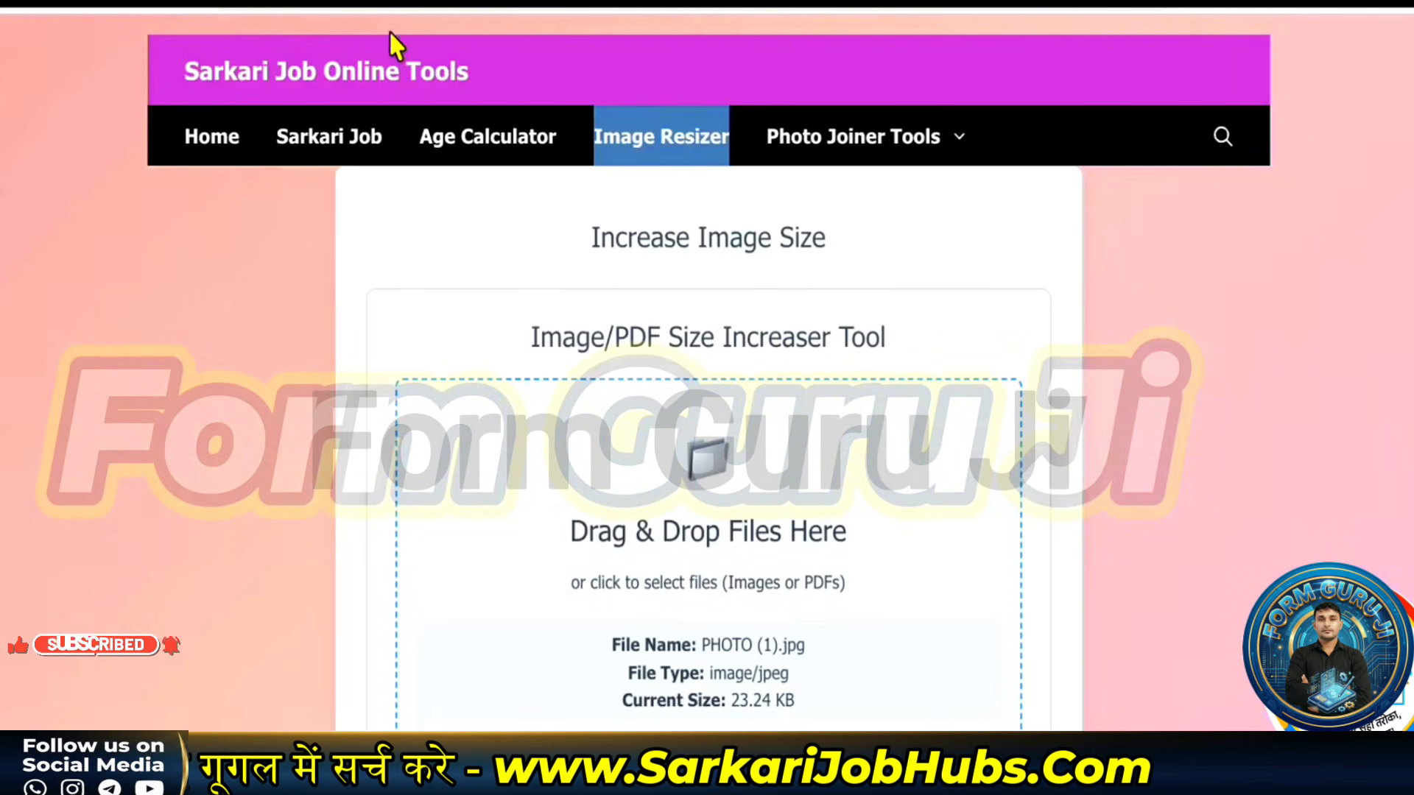
# - Reload the resizer and set the Target File Size to 90 KB
pyautogui.click(719, 140)
pyautogui.scroll(-1, 663, 558)
pyautogui.scroll(-1, 663, 557)
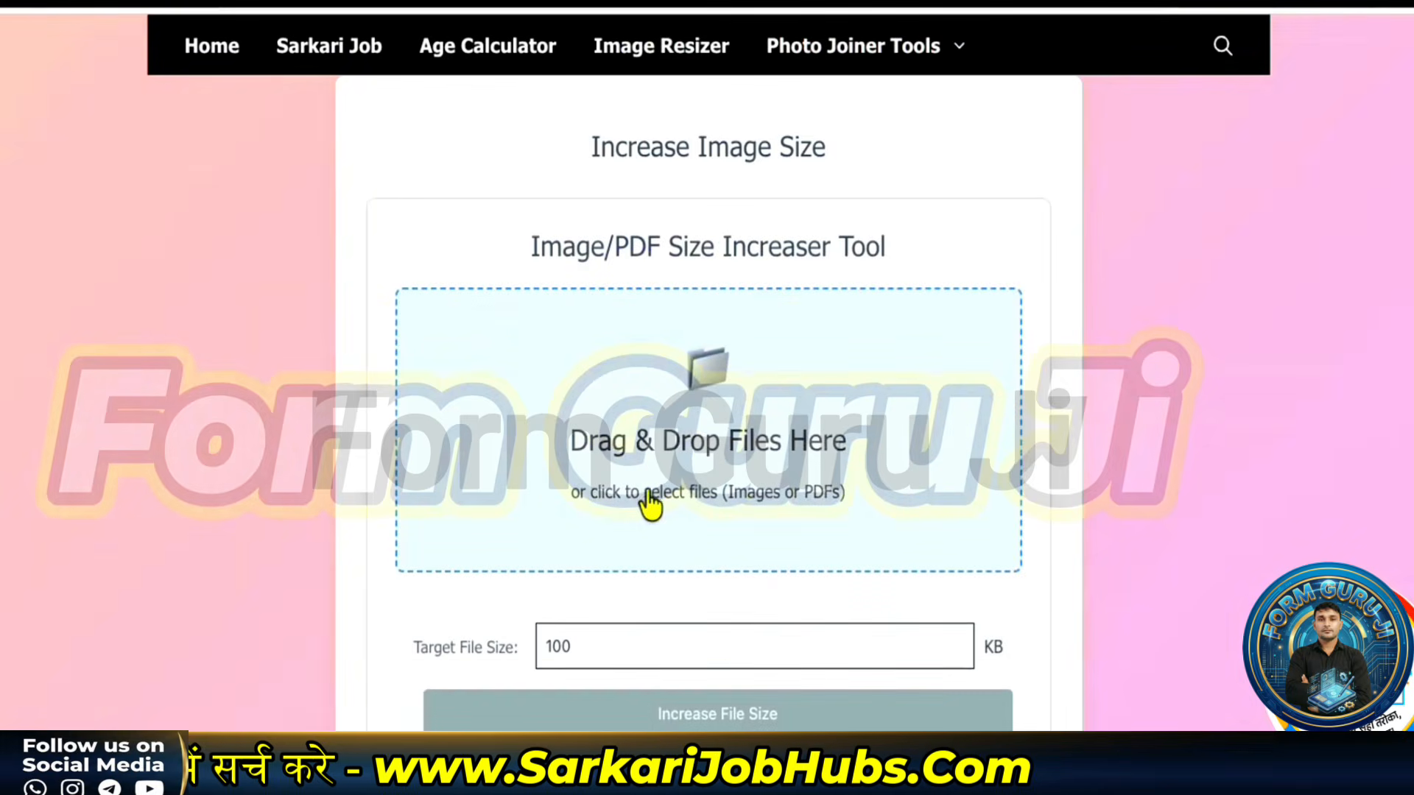
pyautogui.scroll(-3, 659, 483)
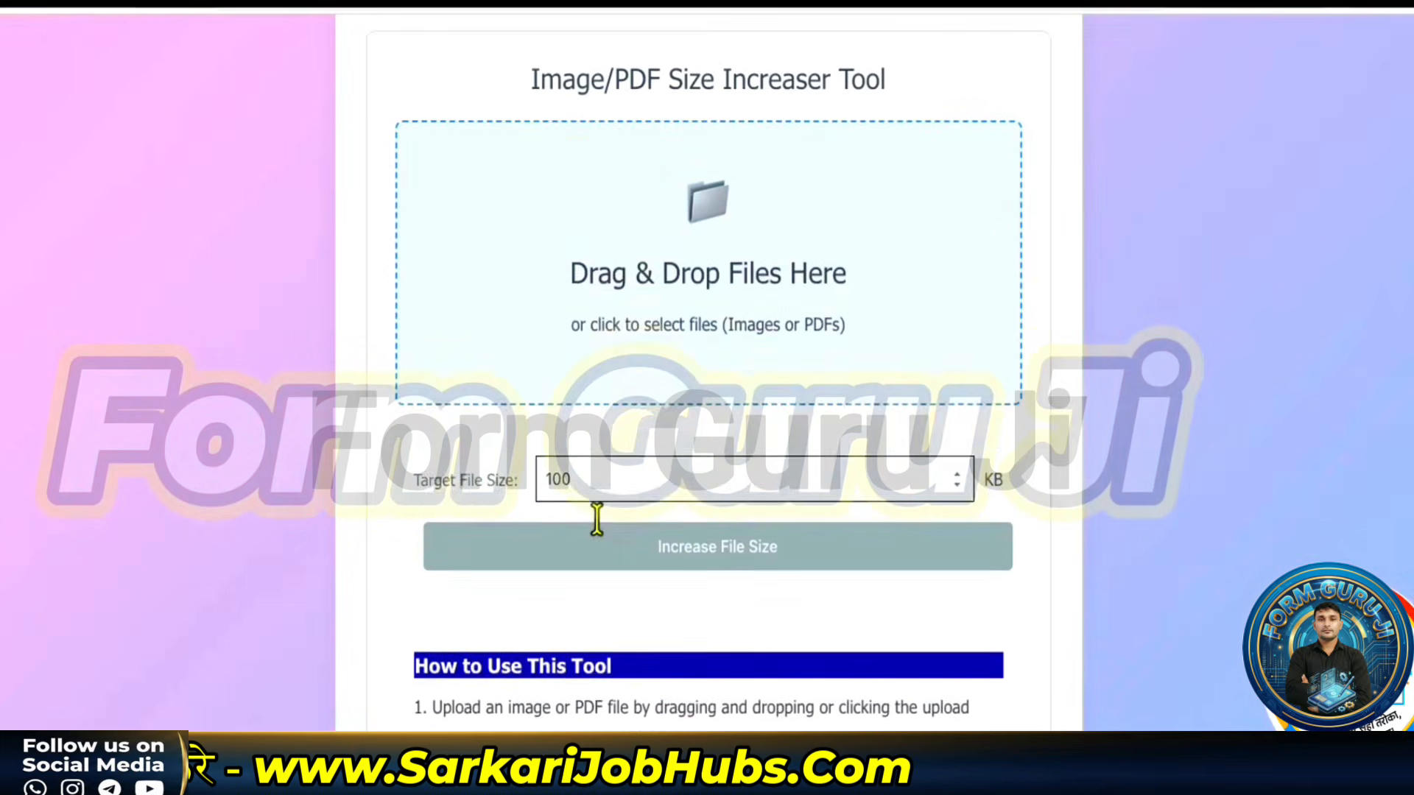
pyautogui.click(624, 440)
pyautogui.write('90')
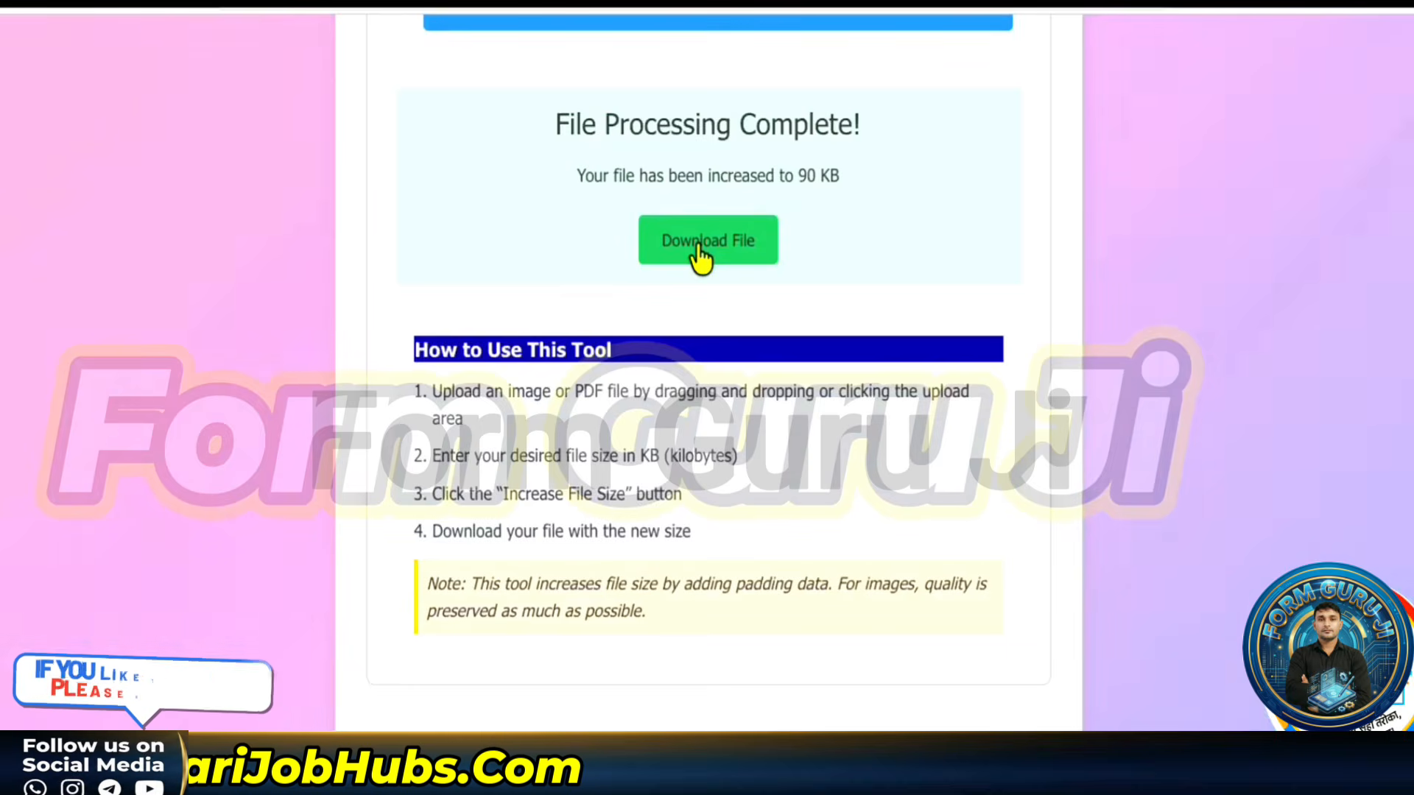
pyautogui.scroll(1, 689, 273)
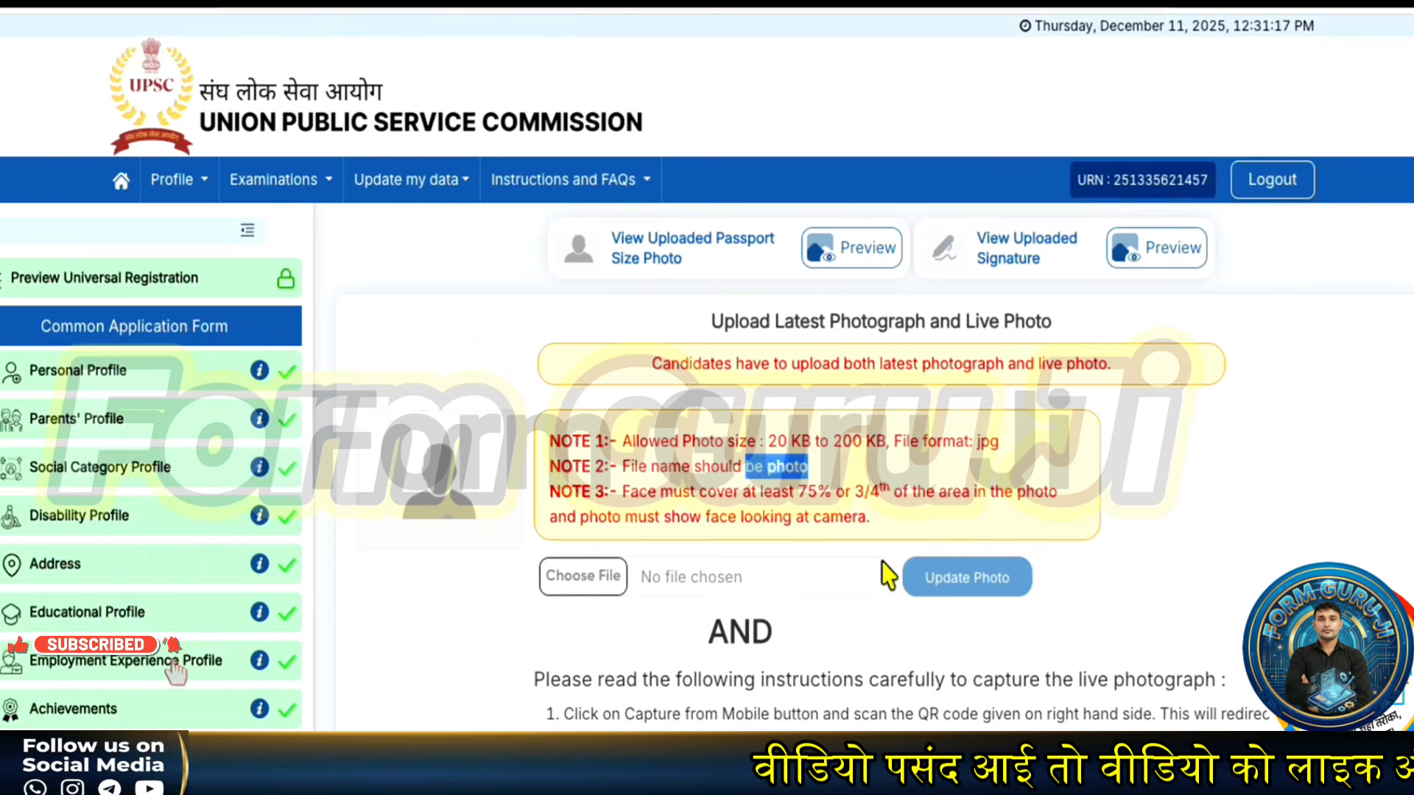
# - Capture the live photograph with the phone camera, upload it, and acknowledge the success message
pyautogui.scroll(-3, 709, 425)
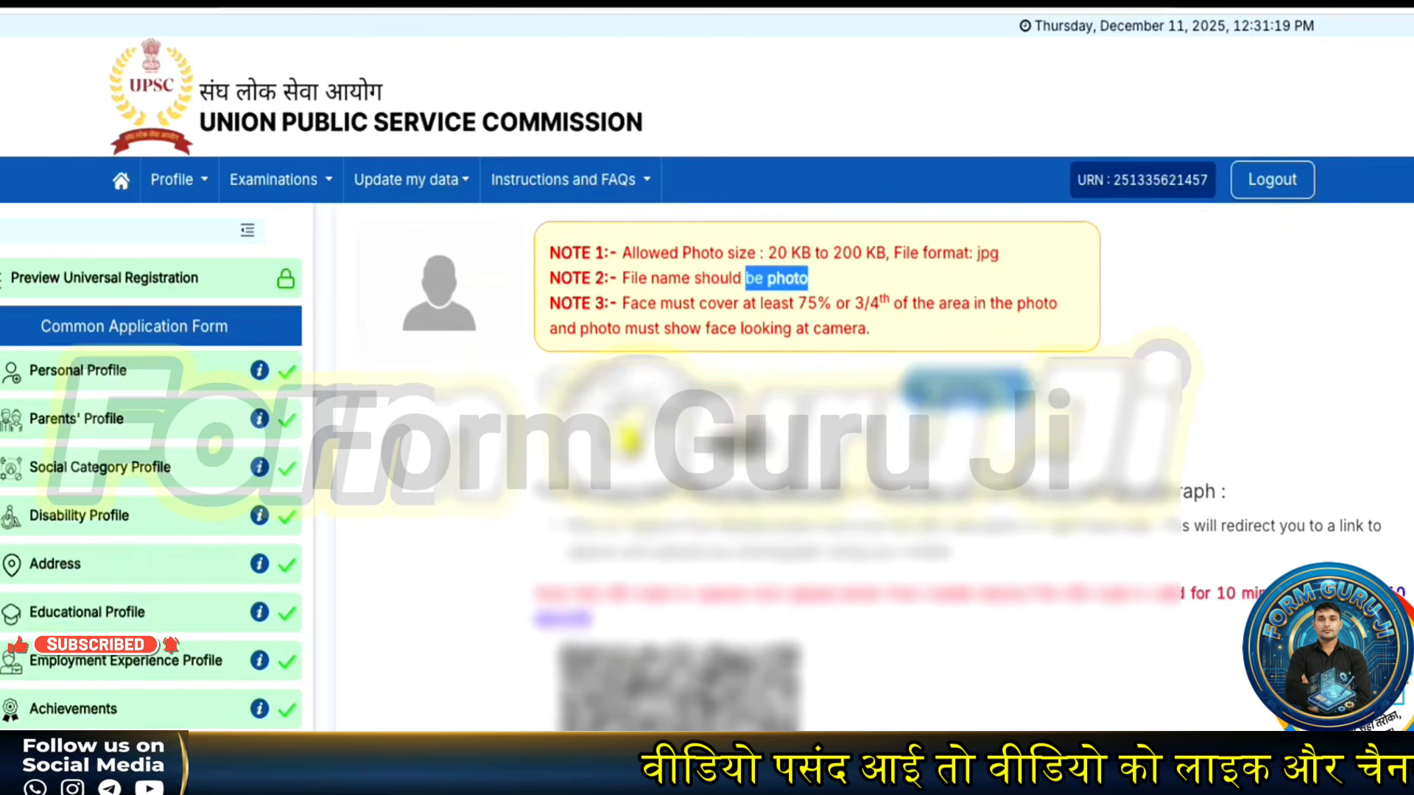
pyautogui.scroll(-3, 629, 440)
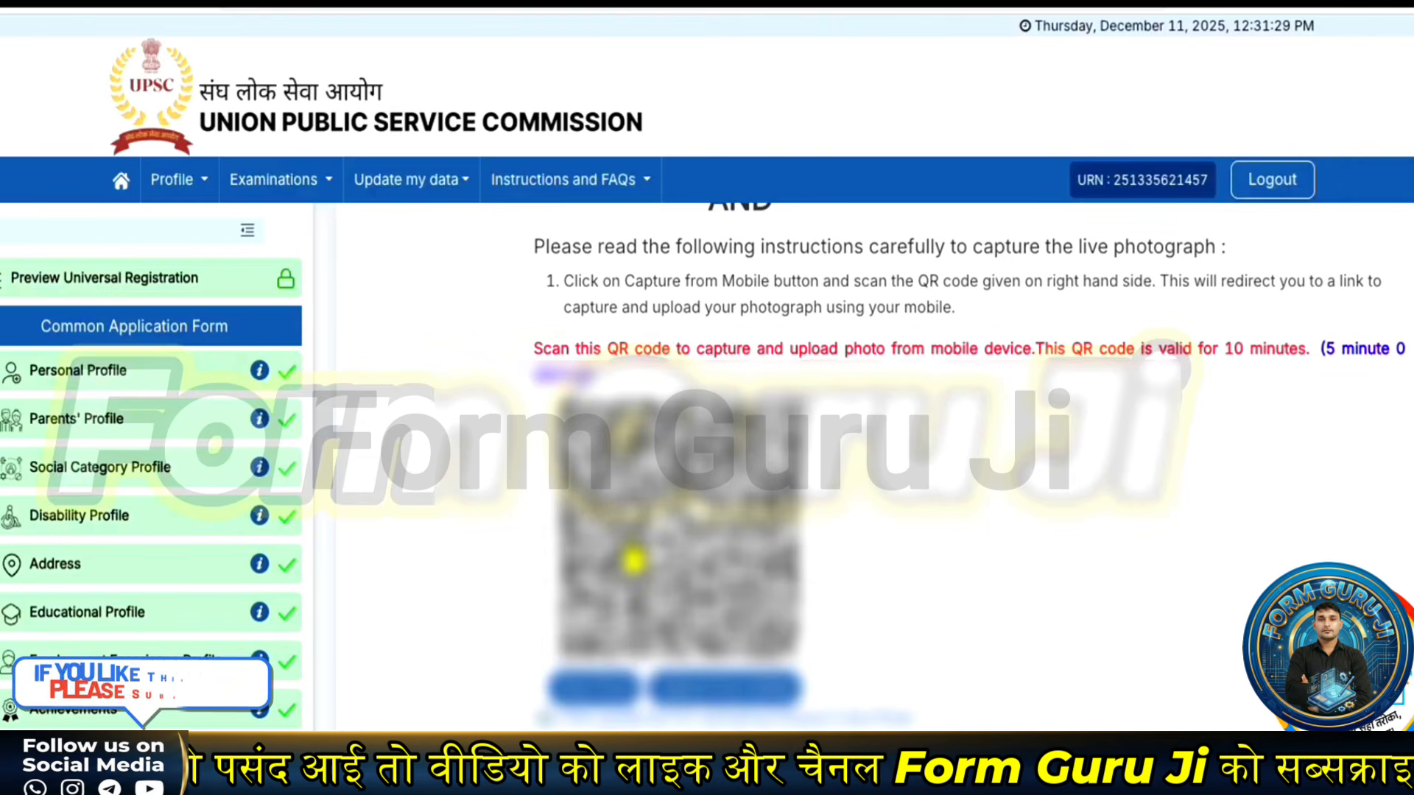
pyautogui.scroll(1, 634, 561)
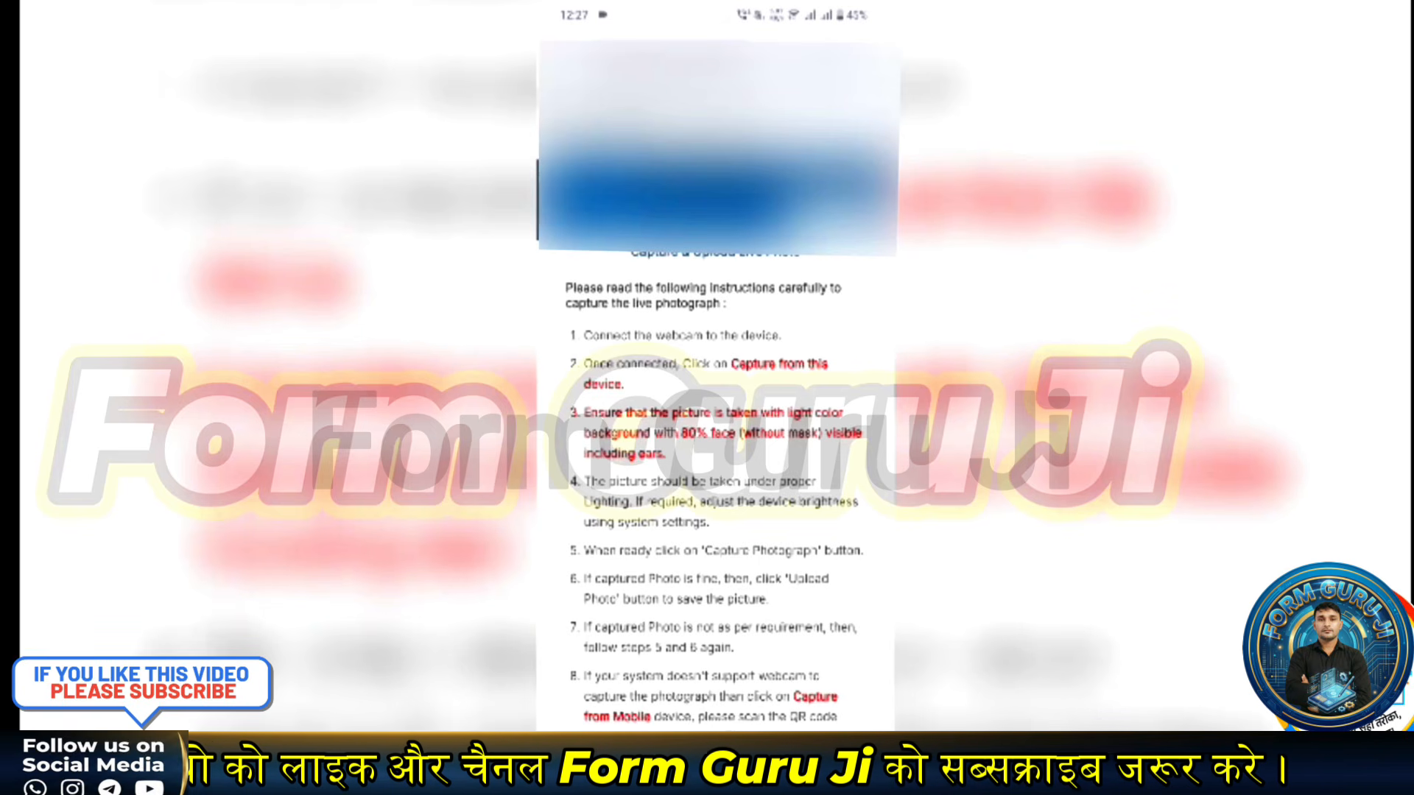
pyautogui.scroll(-3, 714, 479)
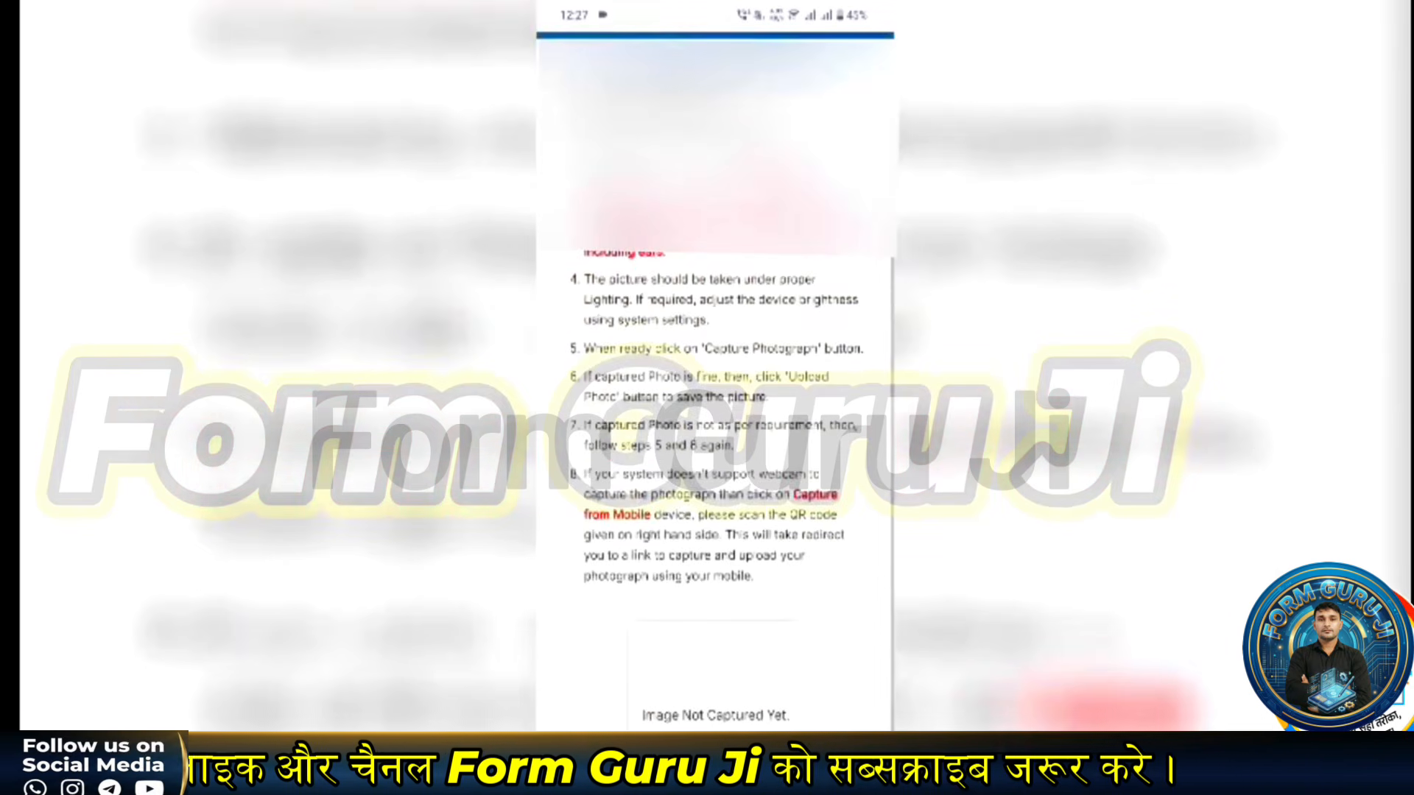
pyautogui.scroll(3, 714, 442)
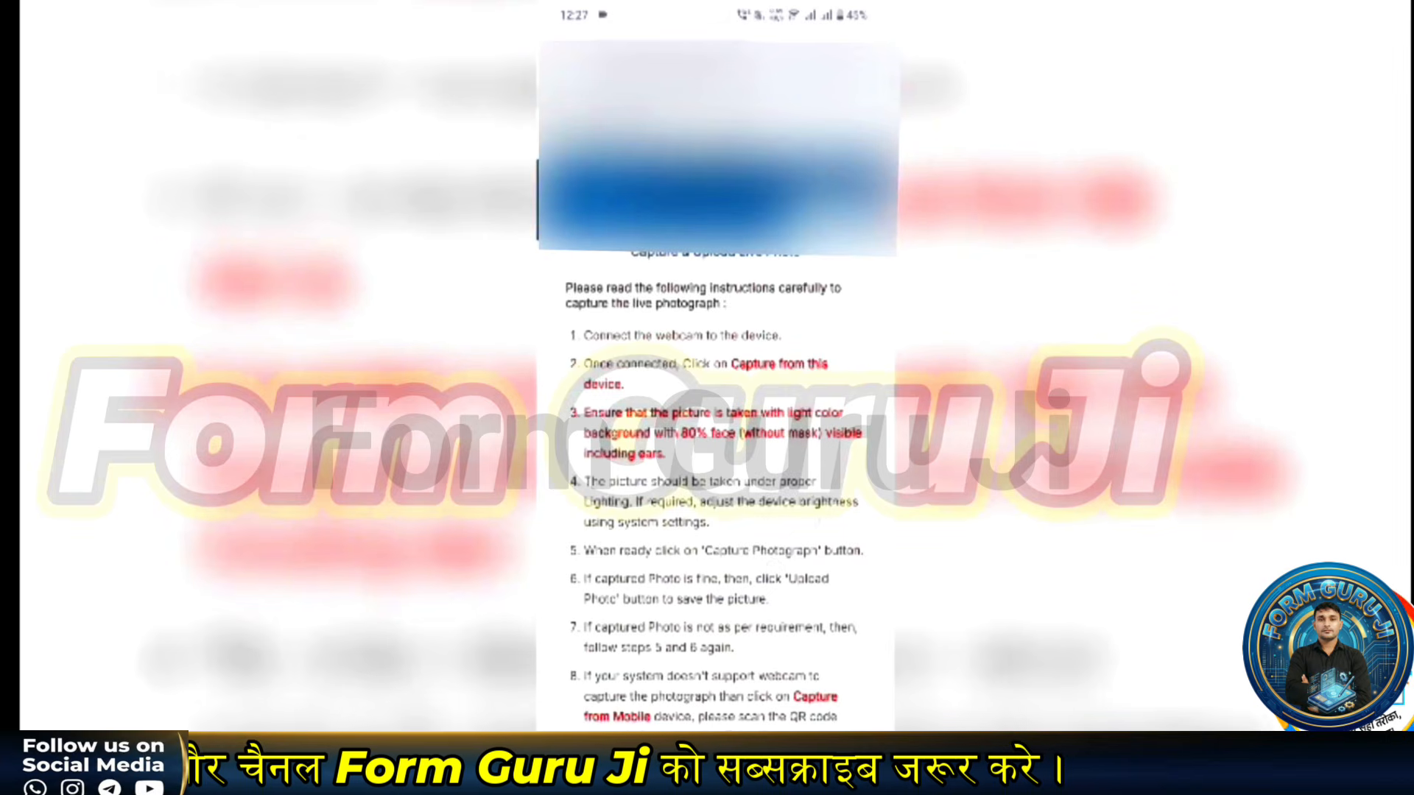
pyautogui.scroll(-2, 714, 441)
pyautogui.scroll(-2, 715, 441)
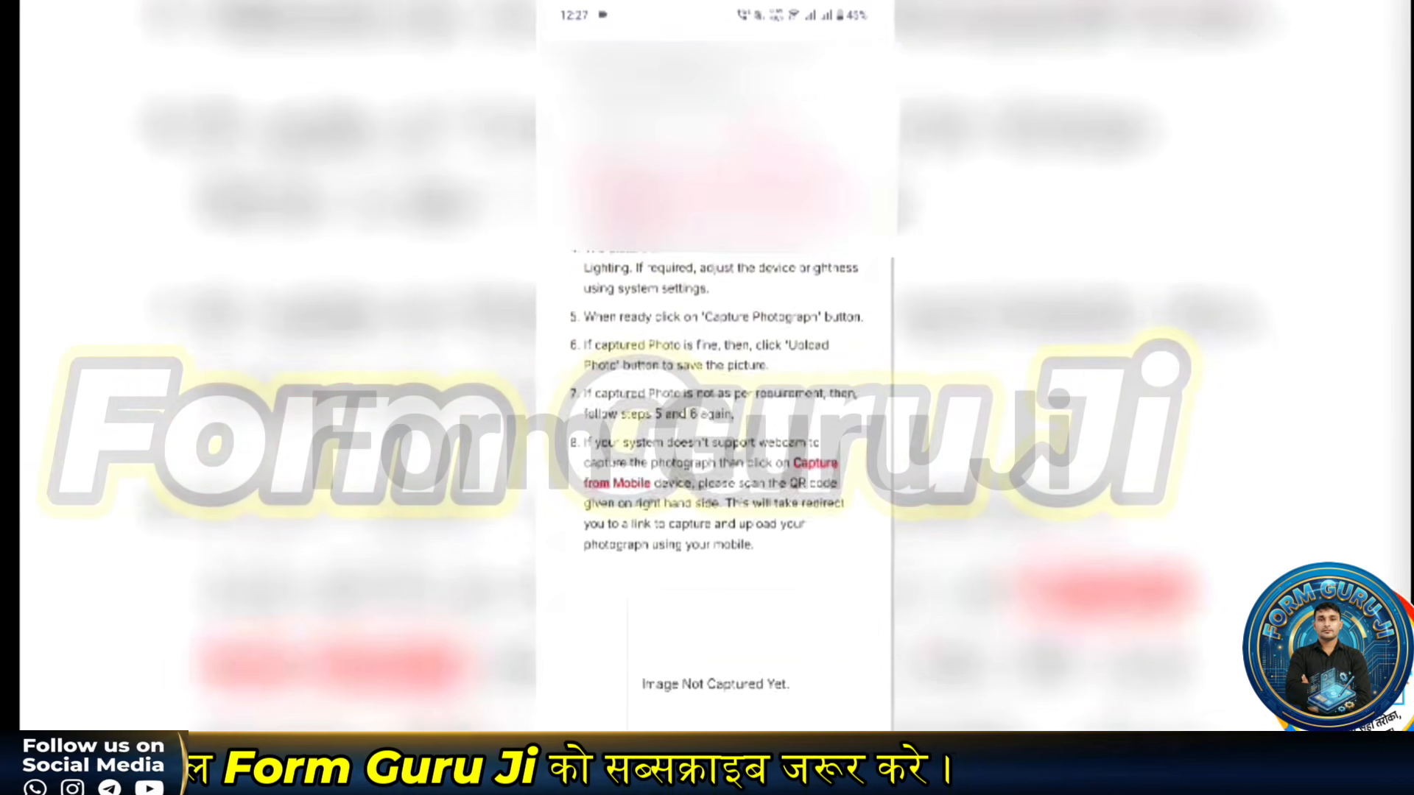
pyautogui.scroll(1, 714, 442)
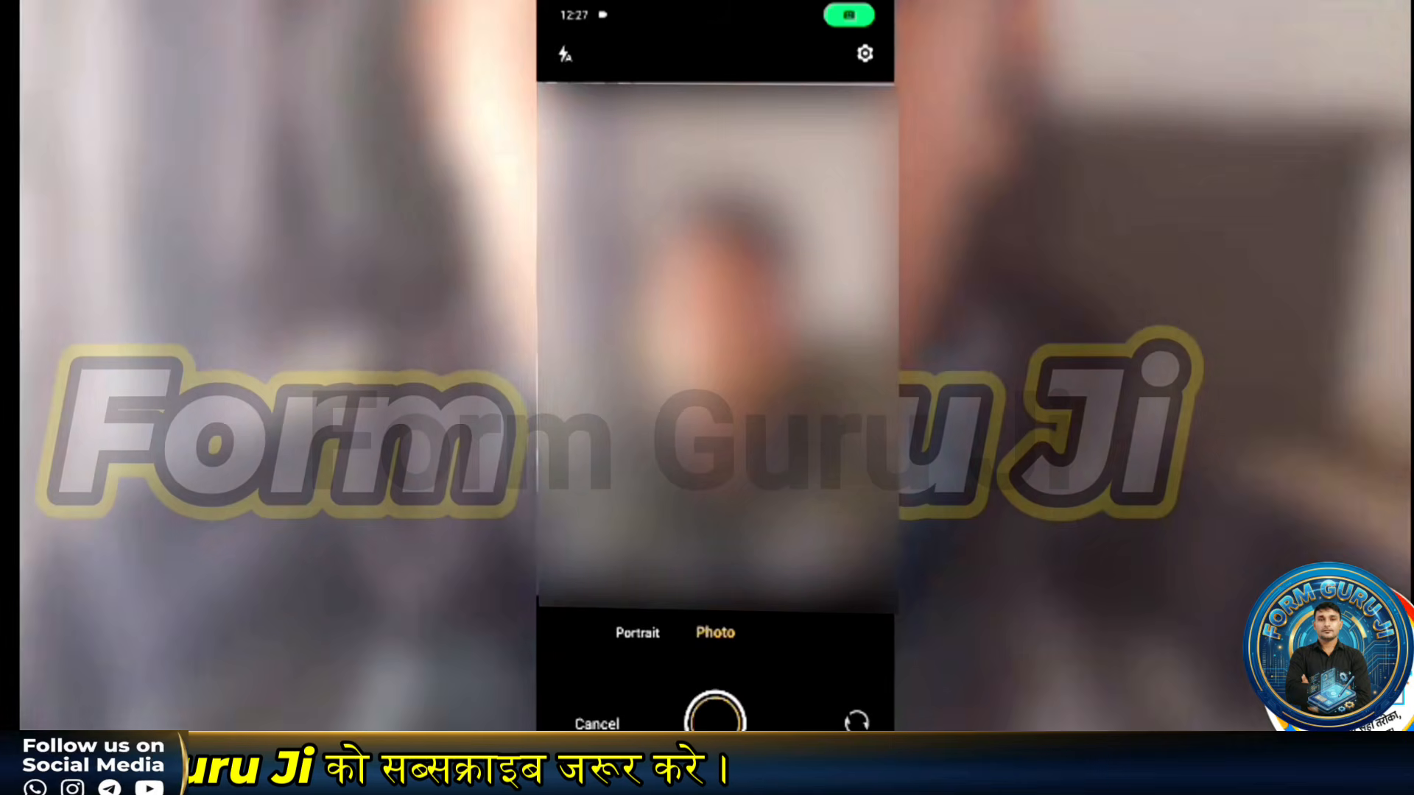
pyautogui.click(715, 721)
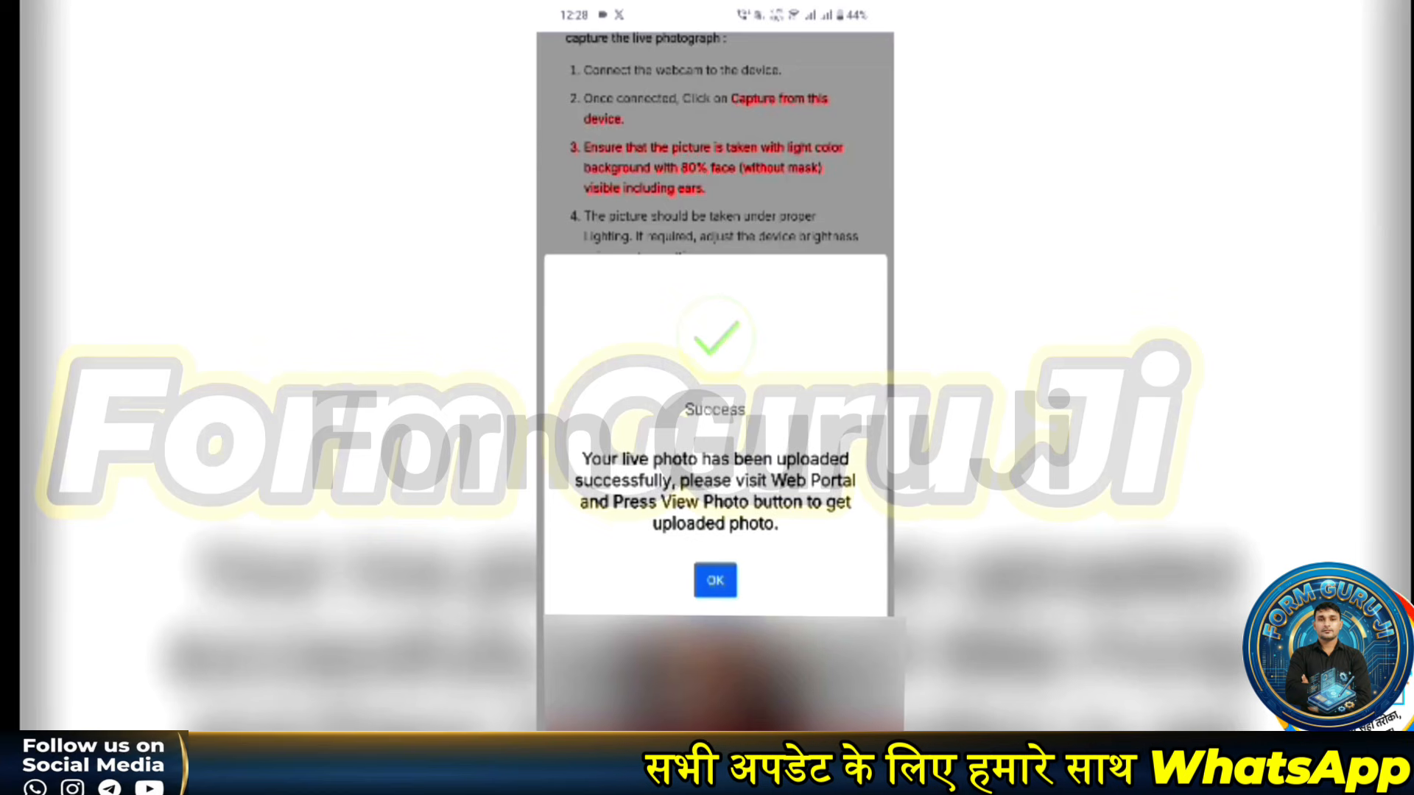
pyautogui.click(716, 579)
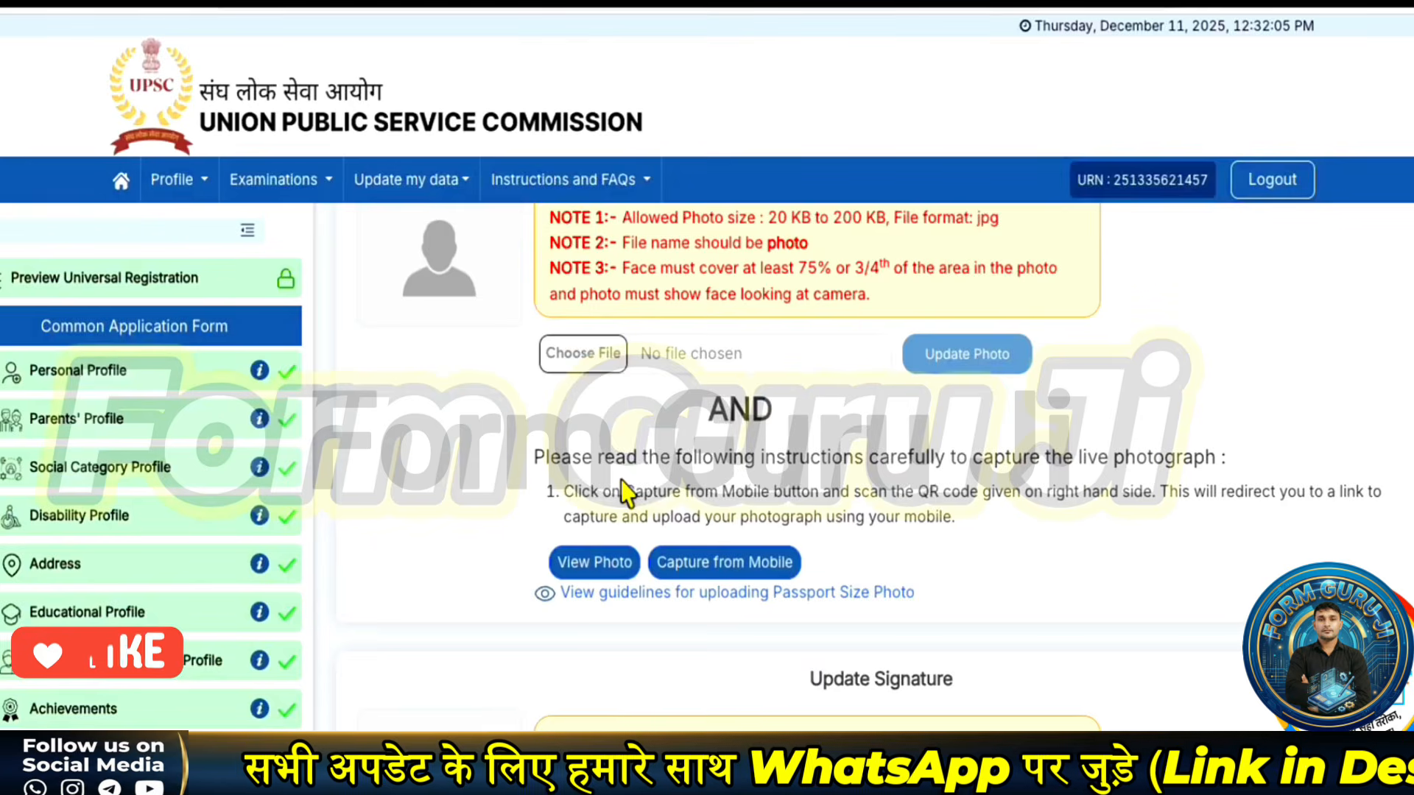
pyautogui.scroll(3, 626, 493)
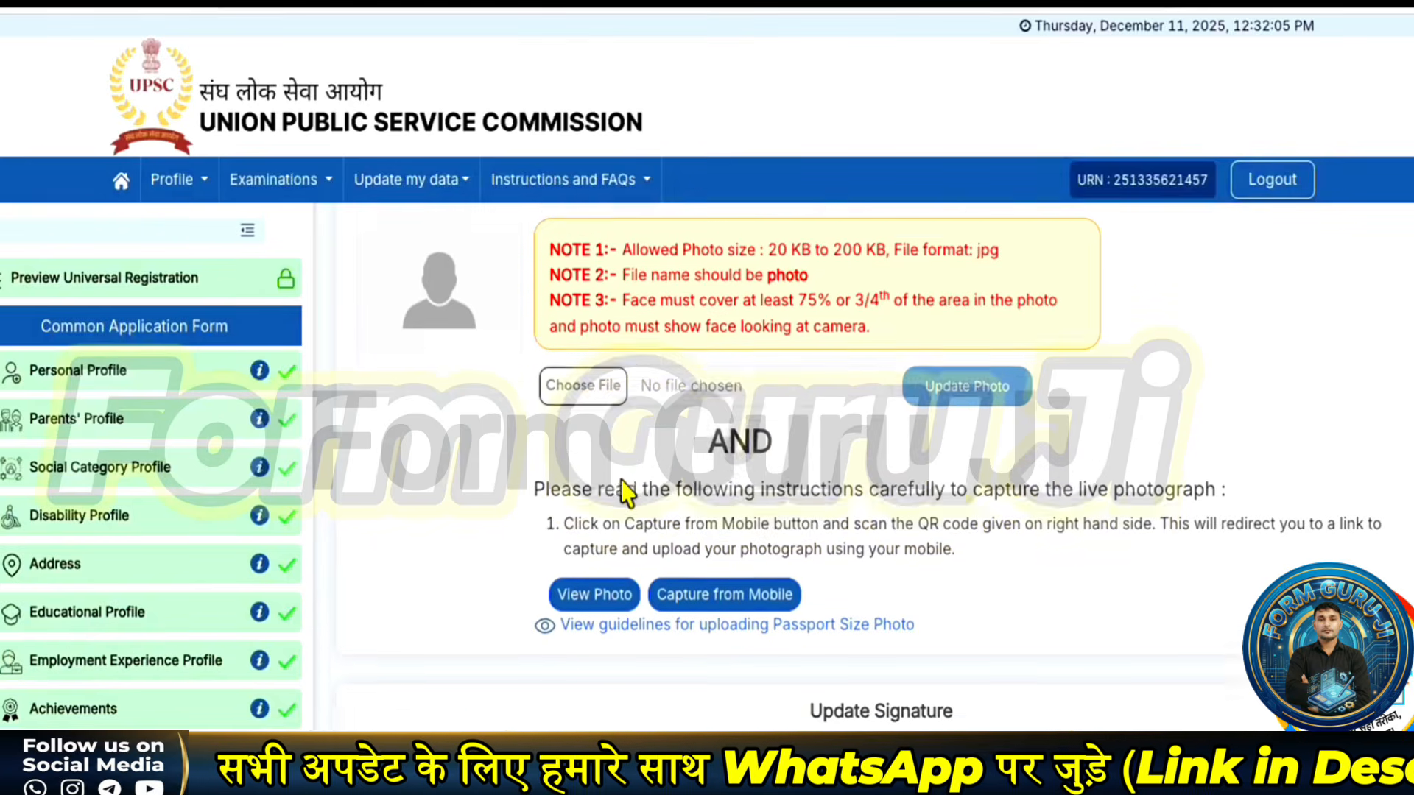
pyautogui.scroll(1, 628, 487)
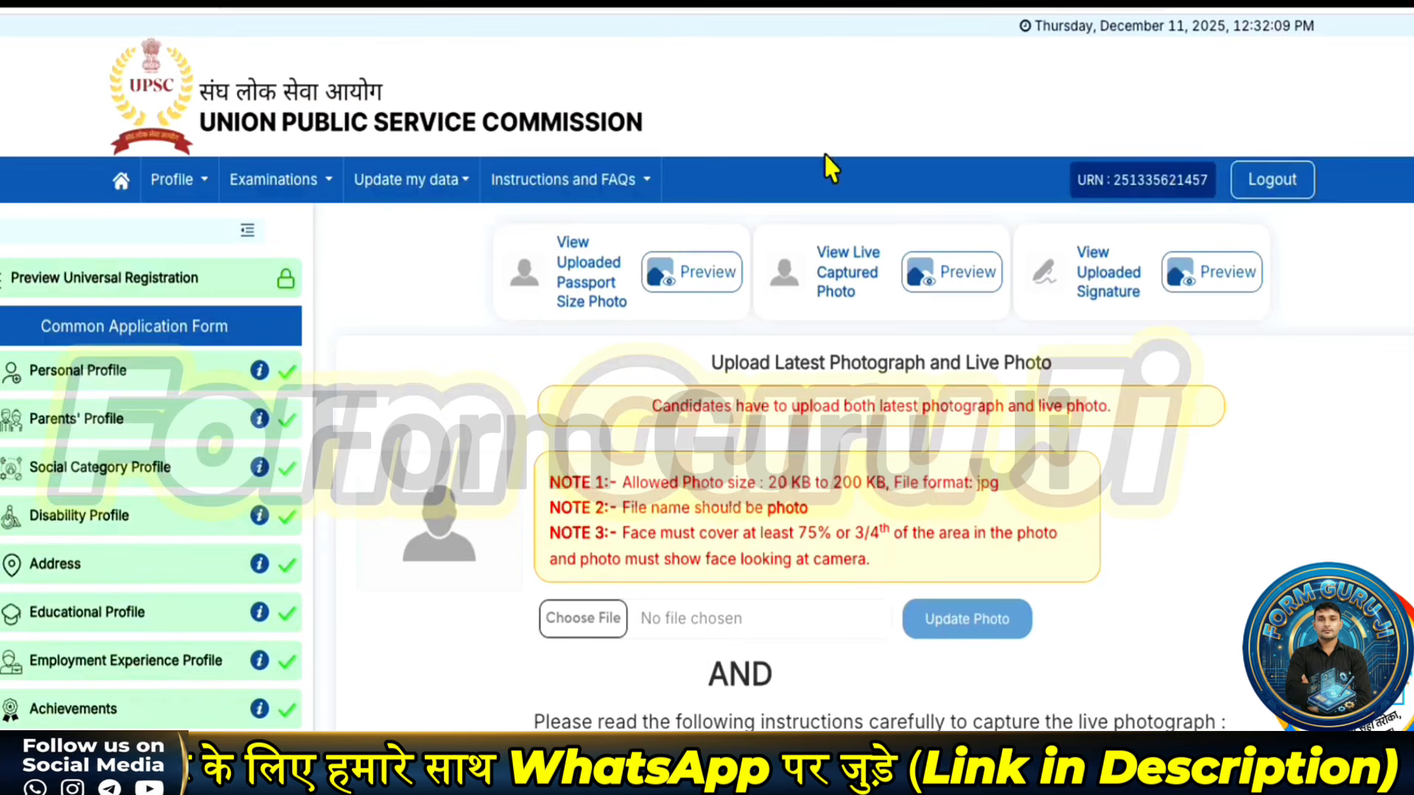
pyautogui.moveTo(518, 229)
pyautogui.mouseDown()
pyautogui.moveTo(648, 327)
pyautogui.moveTo(751, 345)
pyautogui.moveTo(749, 333)
pyautogui.mouseUp()
pyautogui.moveTo(787, 223)
pyautogui.mouseDown()
pyautogui.moveTo(882, 330)
pyautogui.moveTo(1004, 333)
pyautogui.mouseUp()
pyautogui.moveTo(1022, 233)
pyautogui.mouseDown()
pyautogui.moveTo(1211, 328)
pyautogui.moveTo(1279, 331)
pyautogui.mouseUp()
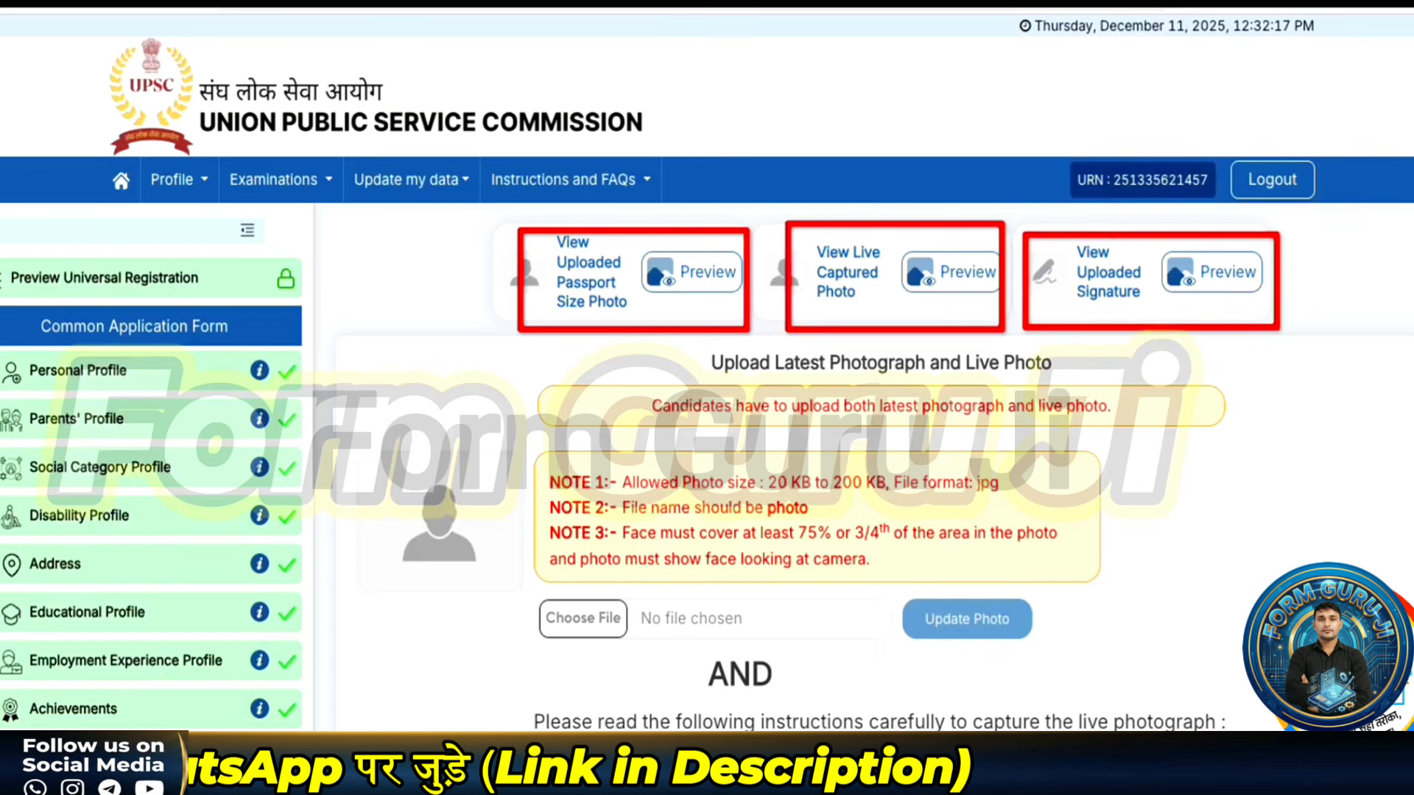
pyautogui.scroll(-5, 777, 478)
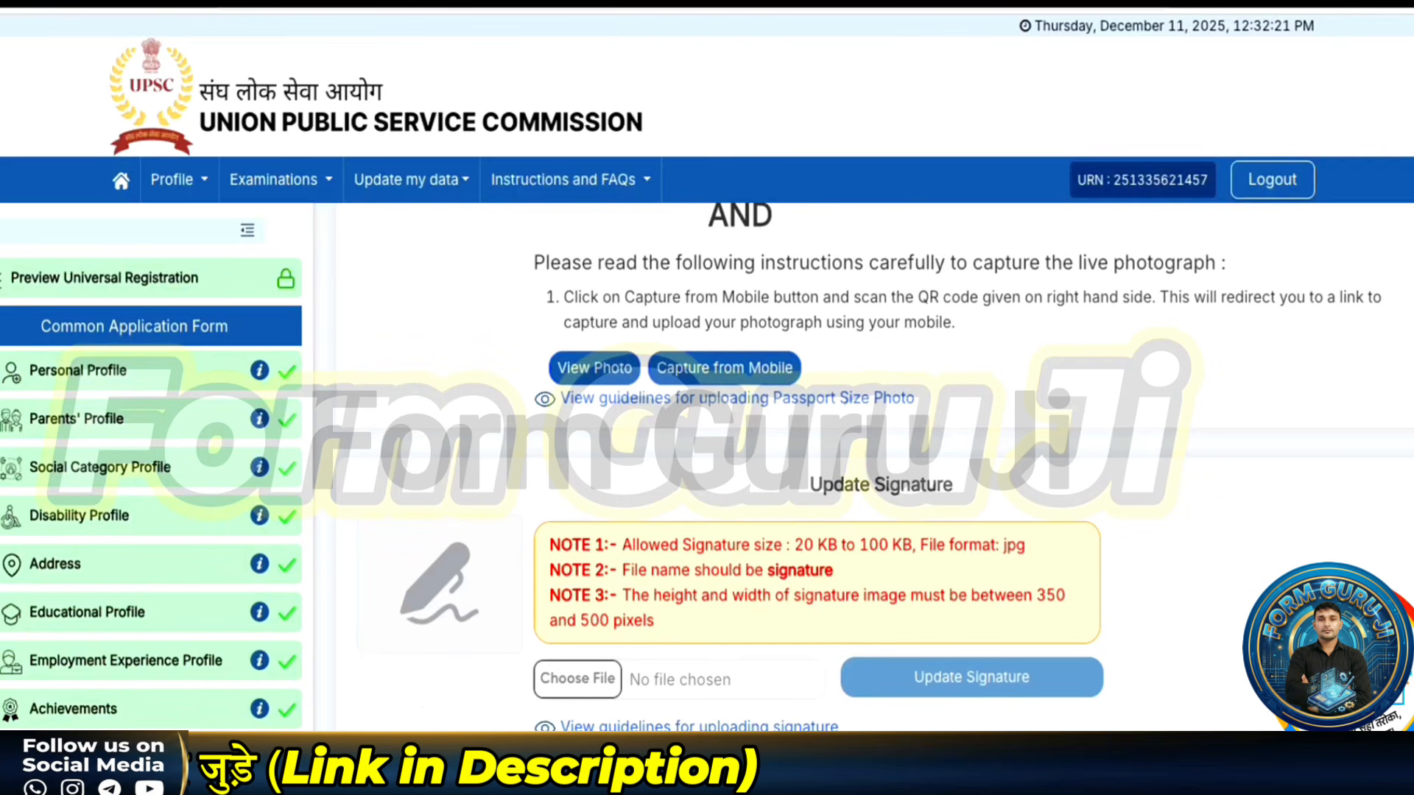
pyautogui.scroll(1, 447, 683)
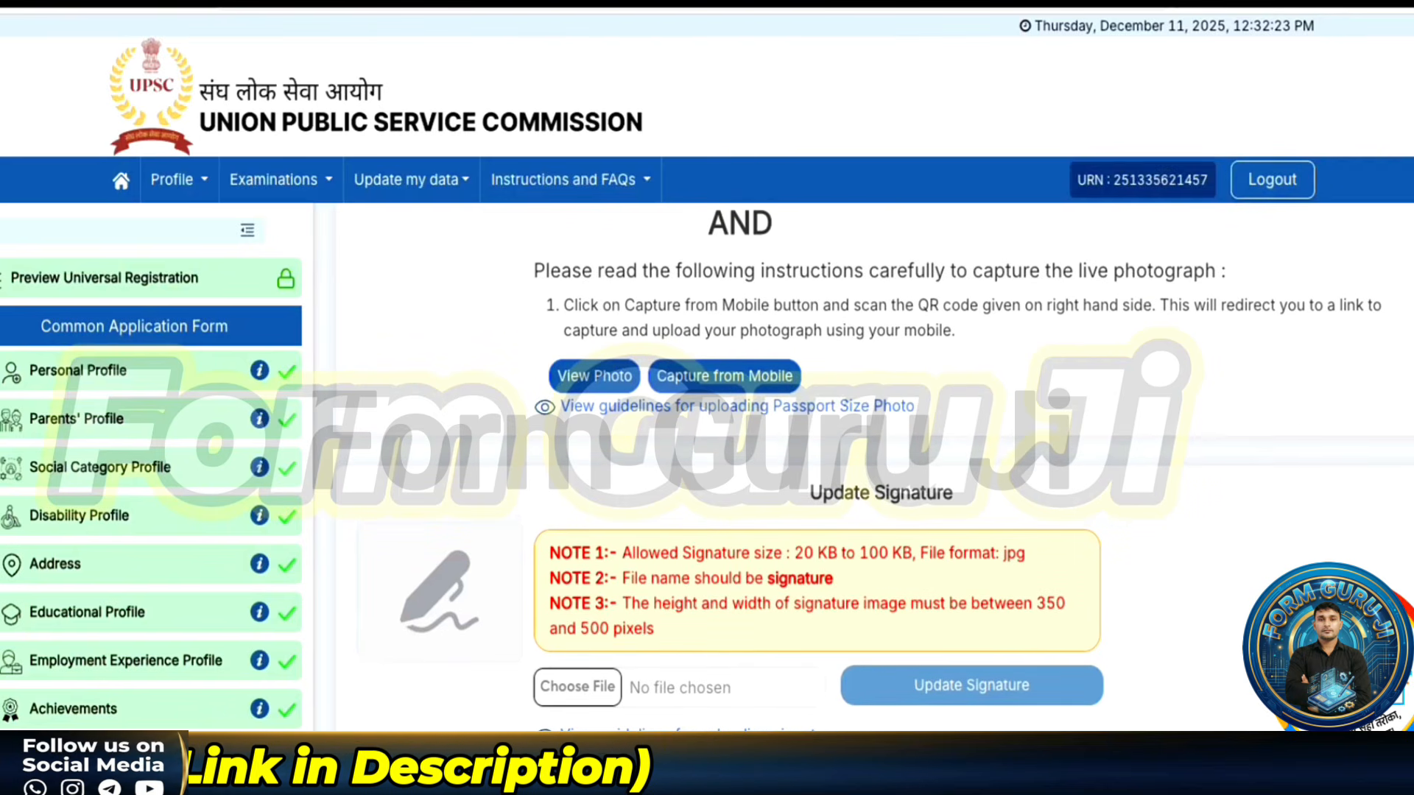
pyautogui.scroll(-1, 874, 472)
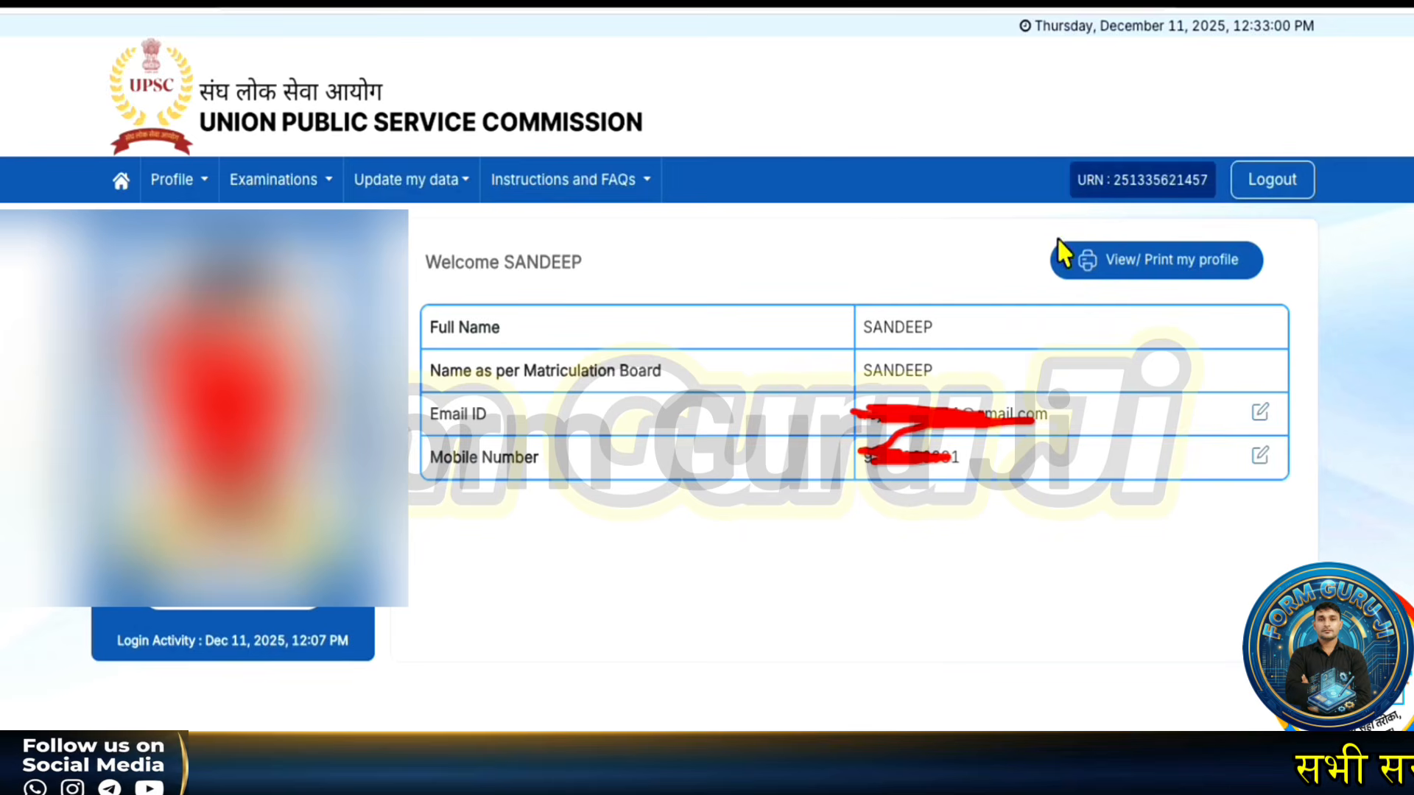
# - Apply for the NDA & NA (I) 2026 exam, confirming you have read the application steps
pyautogui.moveTo(1058, 237)
pyautogui.mouseDown()
pyautogui.moveTo(1032, 302)
pyautogui.moveTo(1310, 293)
pyautogui.moveTo(1226, 252)
pyautogui.mouseUp()
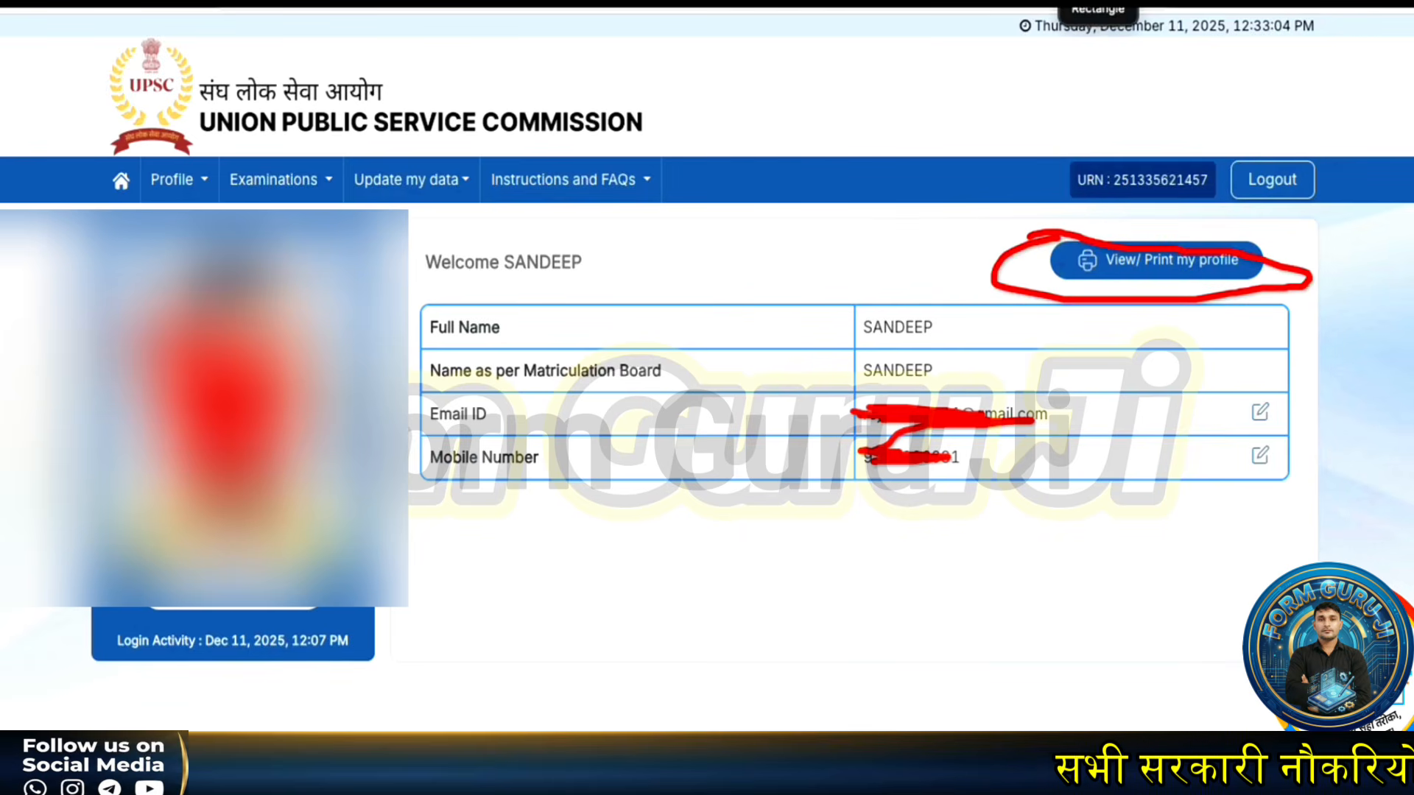
pyautogui.click(326, 179)
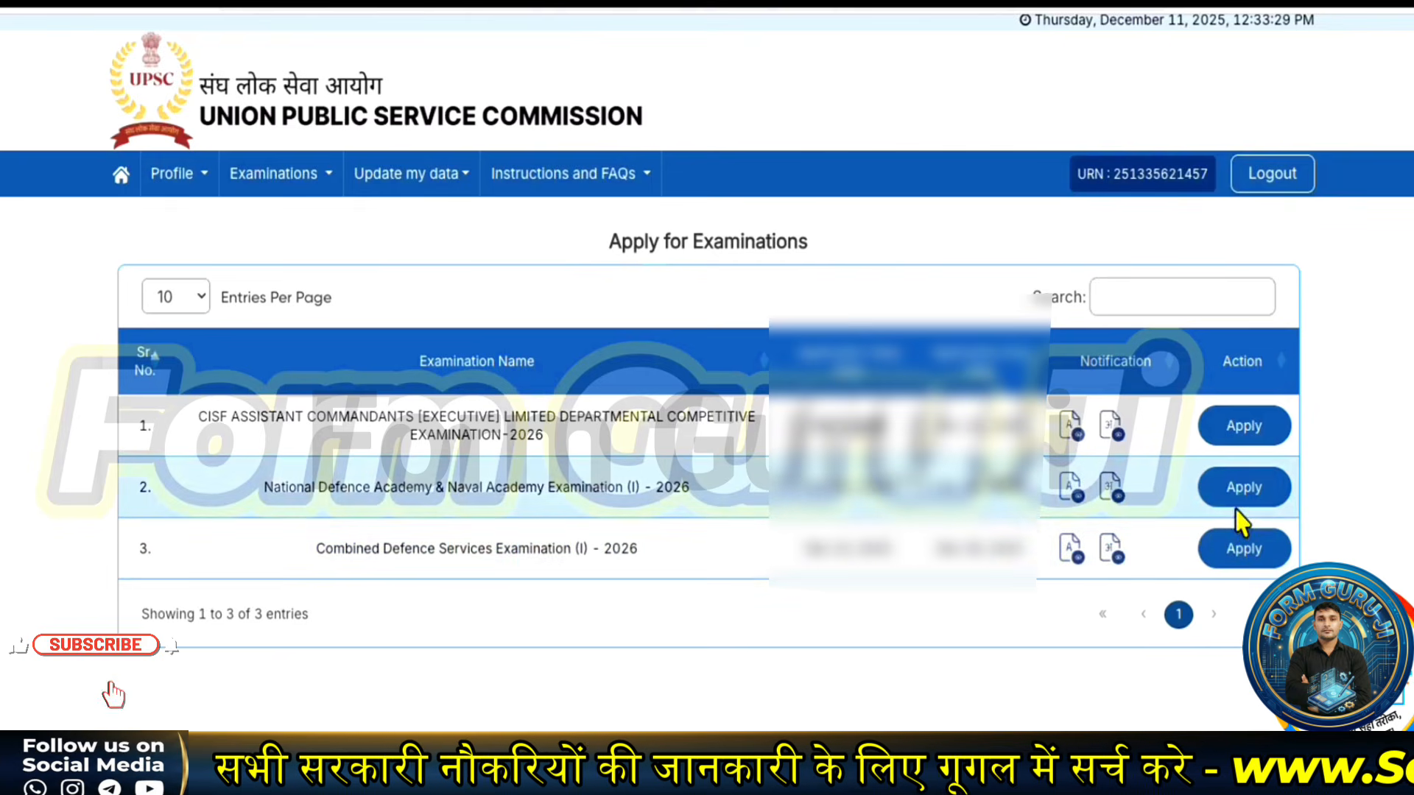
pyautogui.click(1283, 501)
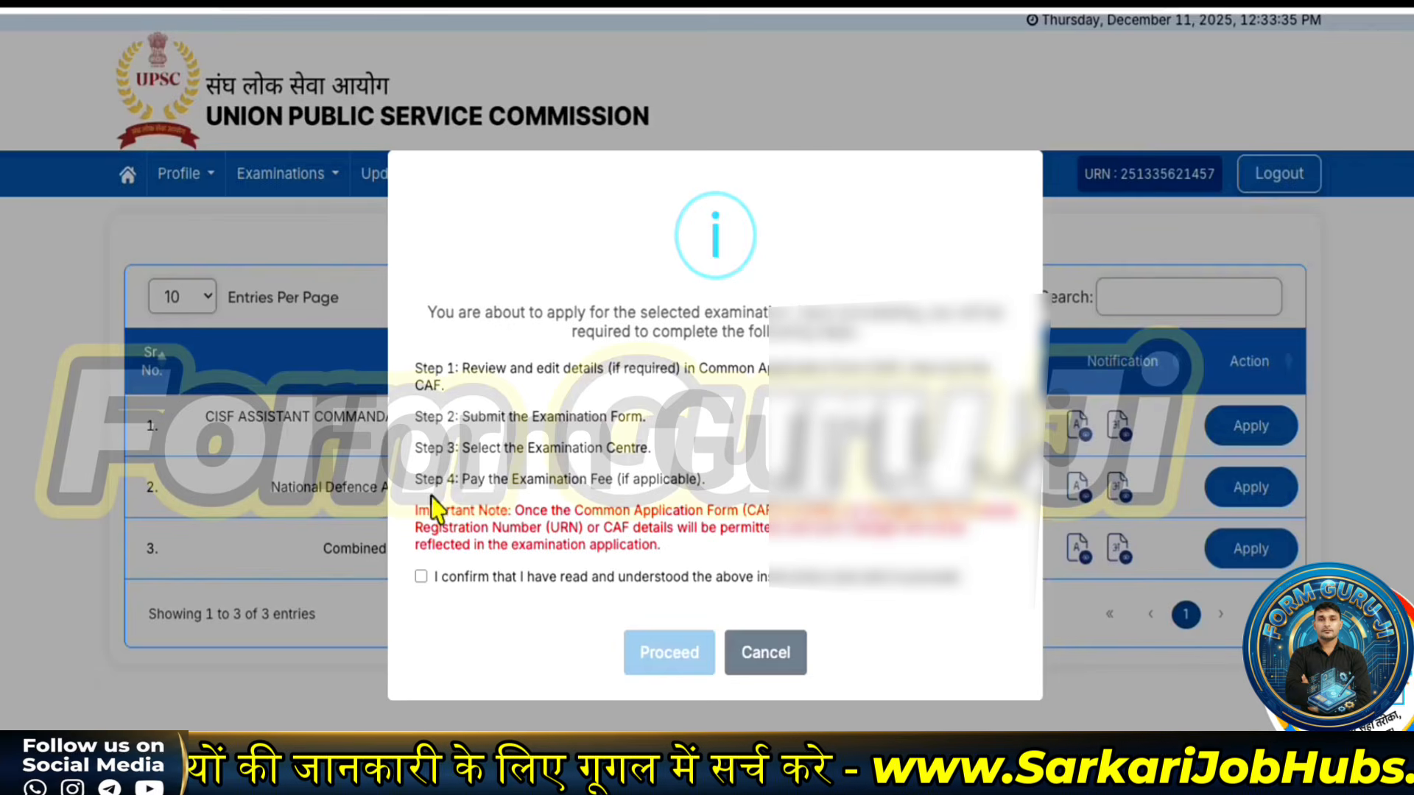
pyautogui.click(421, 577)
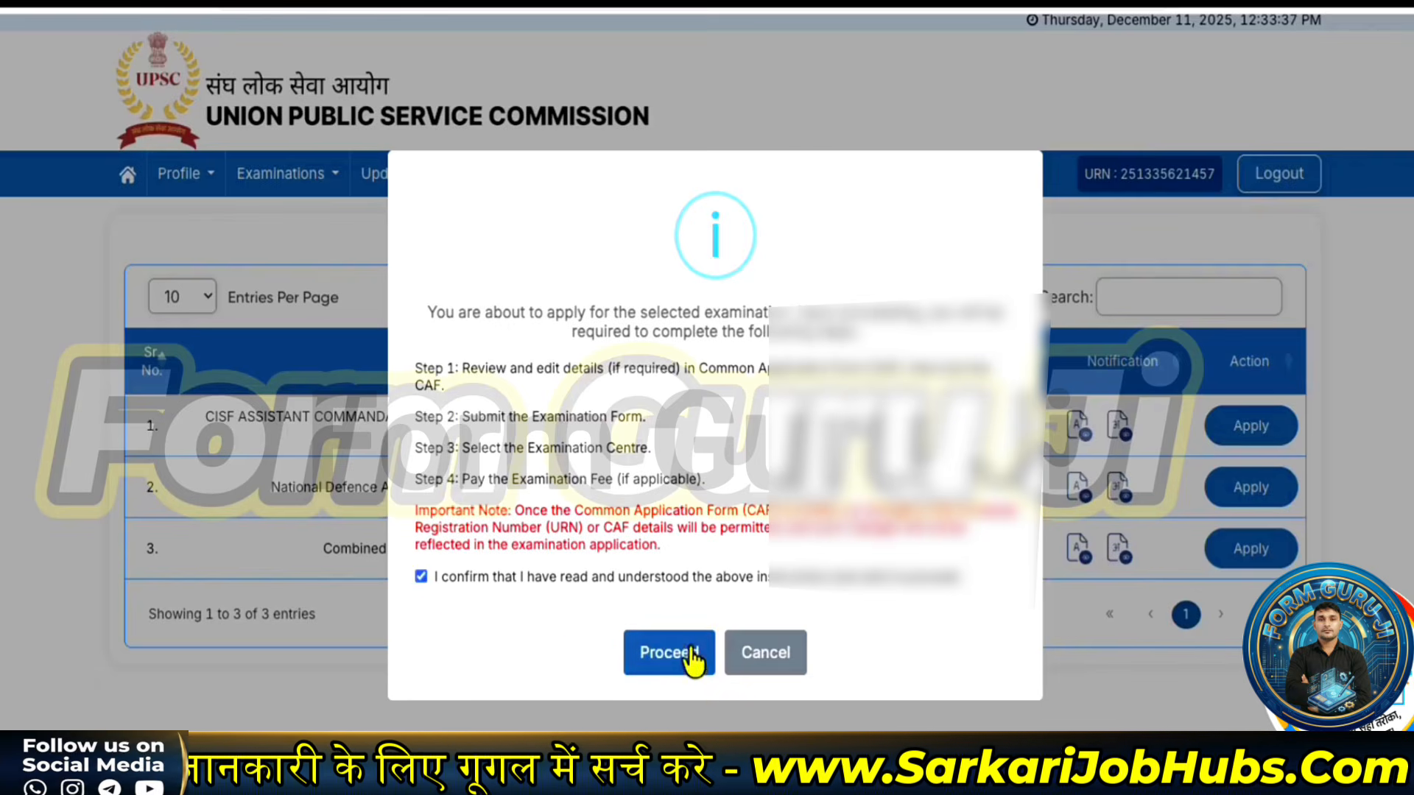
pyautogui.click(687, 653)
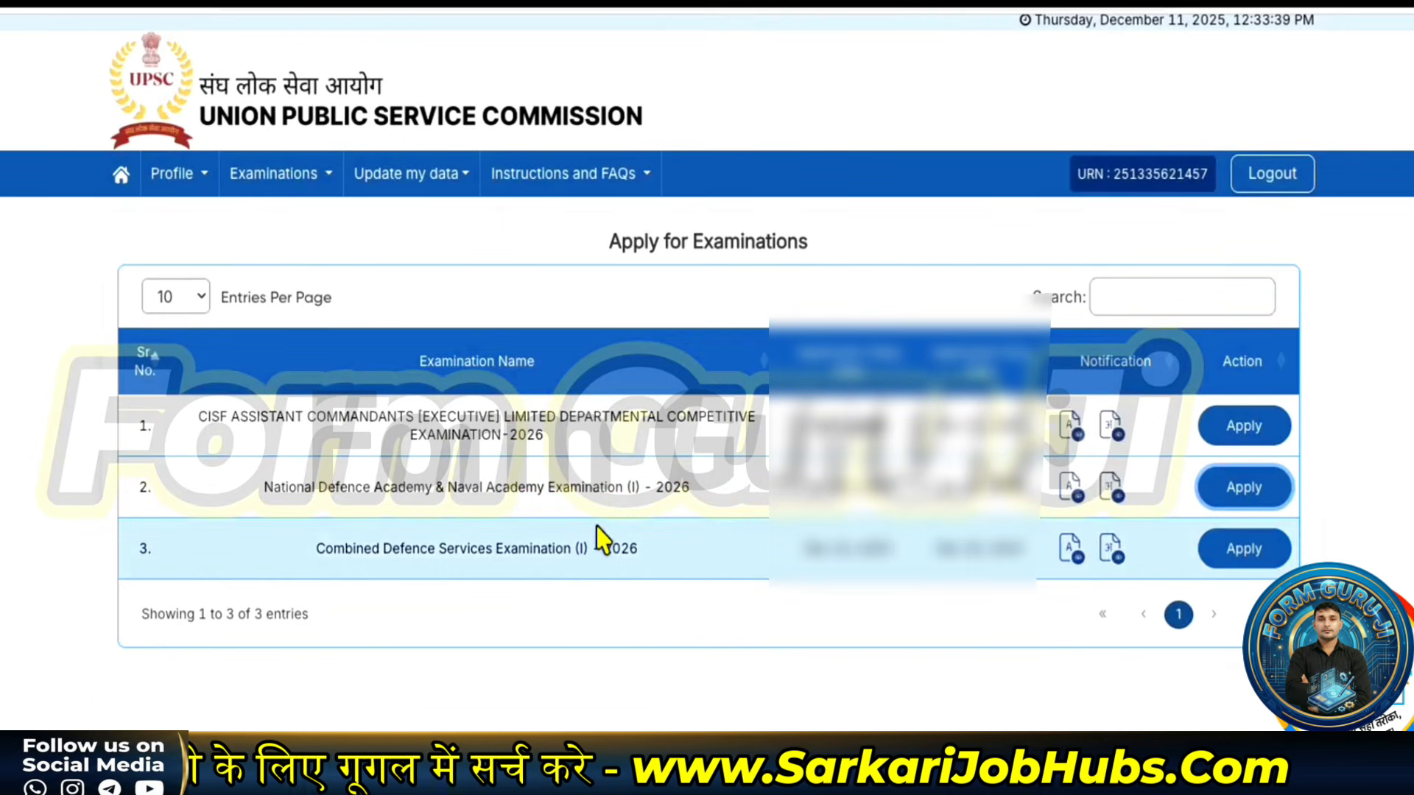
# - Review the Candidate Identity section so it is marked Viewed
pyautogui.scroll(-2, 584, 524)
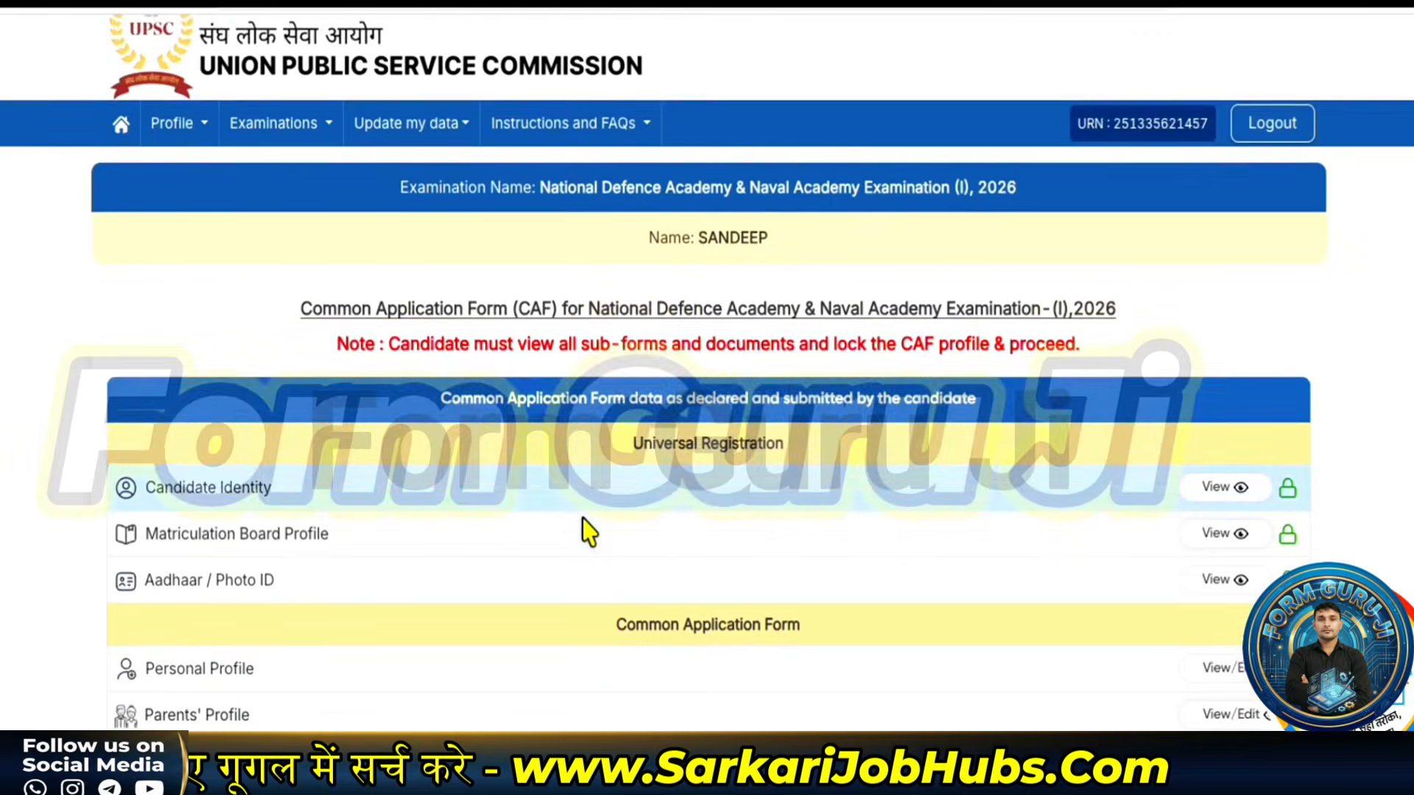
pyautogui.scroll(-4, 587, 532)
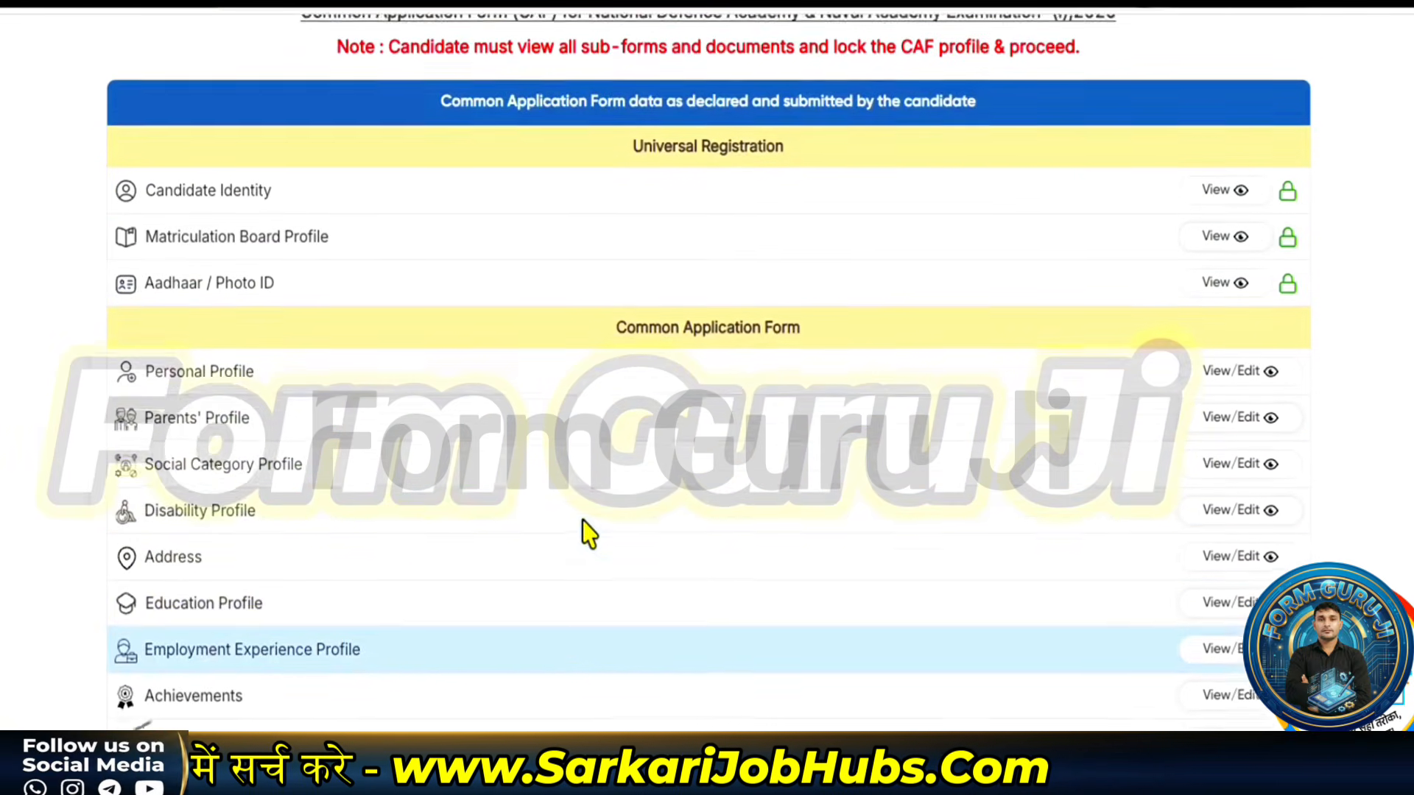
pyautogui.scroll(1, 587, 531)
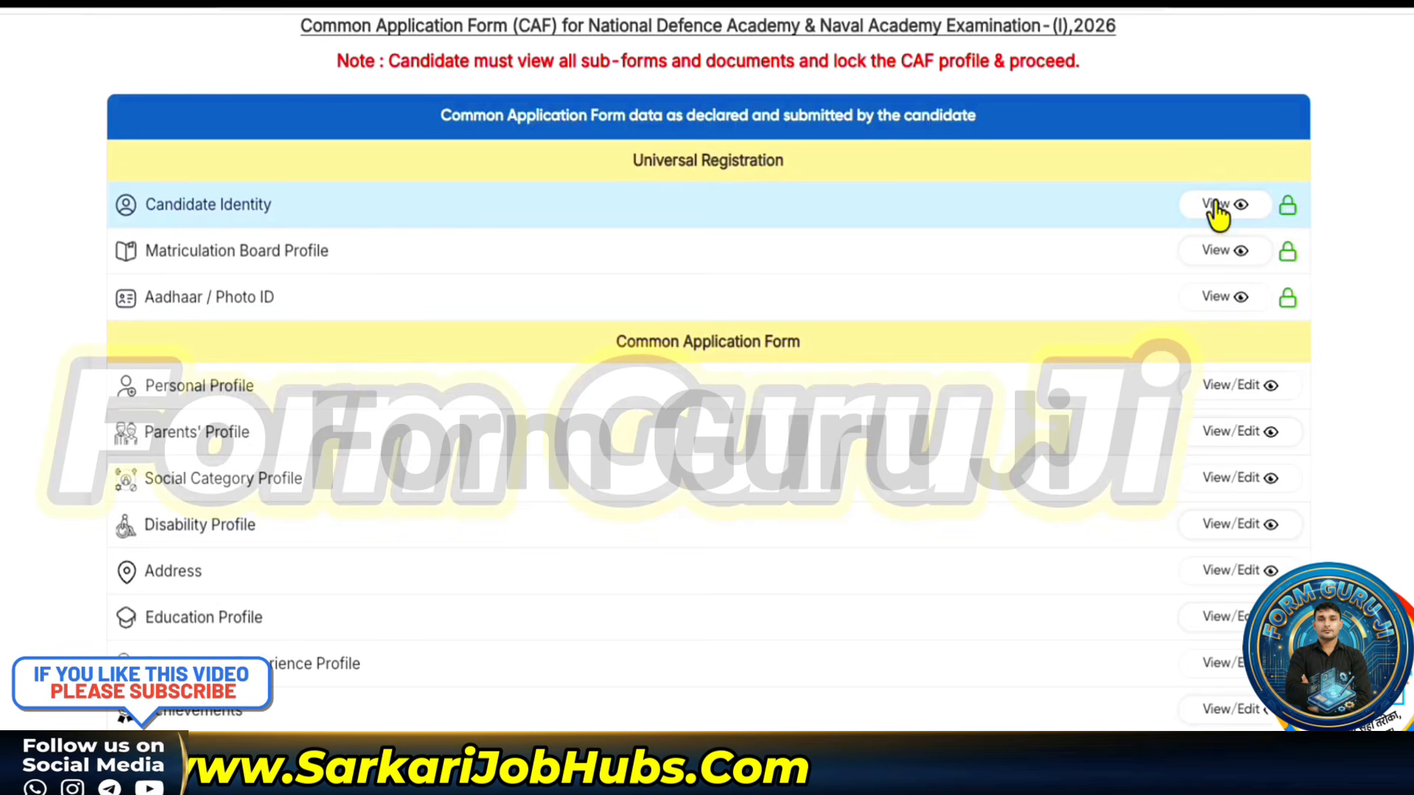
pyautogui.click(1215, 208)
pyautogui.scroll(-4, 994, 315)
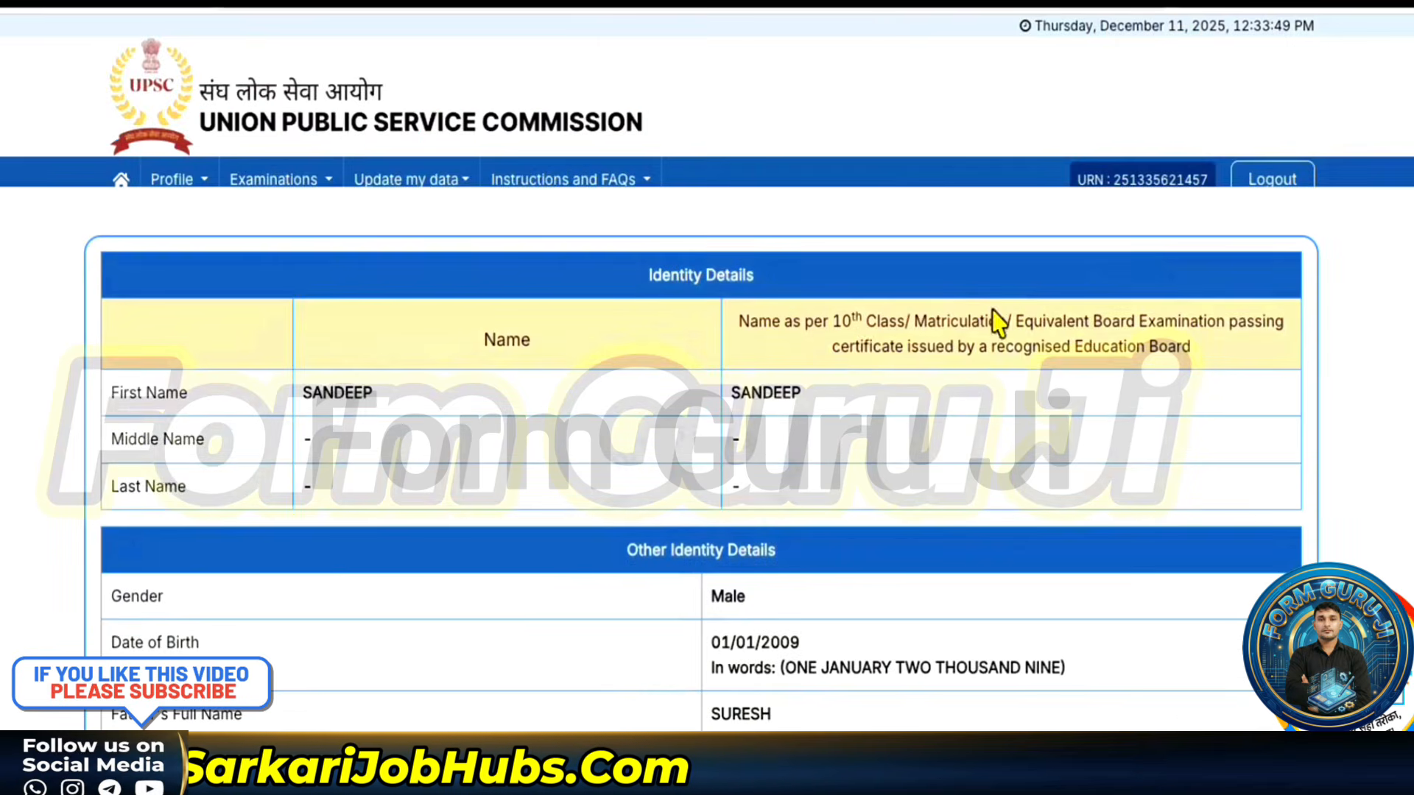
pyautogui.scroll(-1, 868, 375)
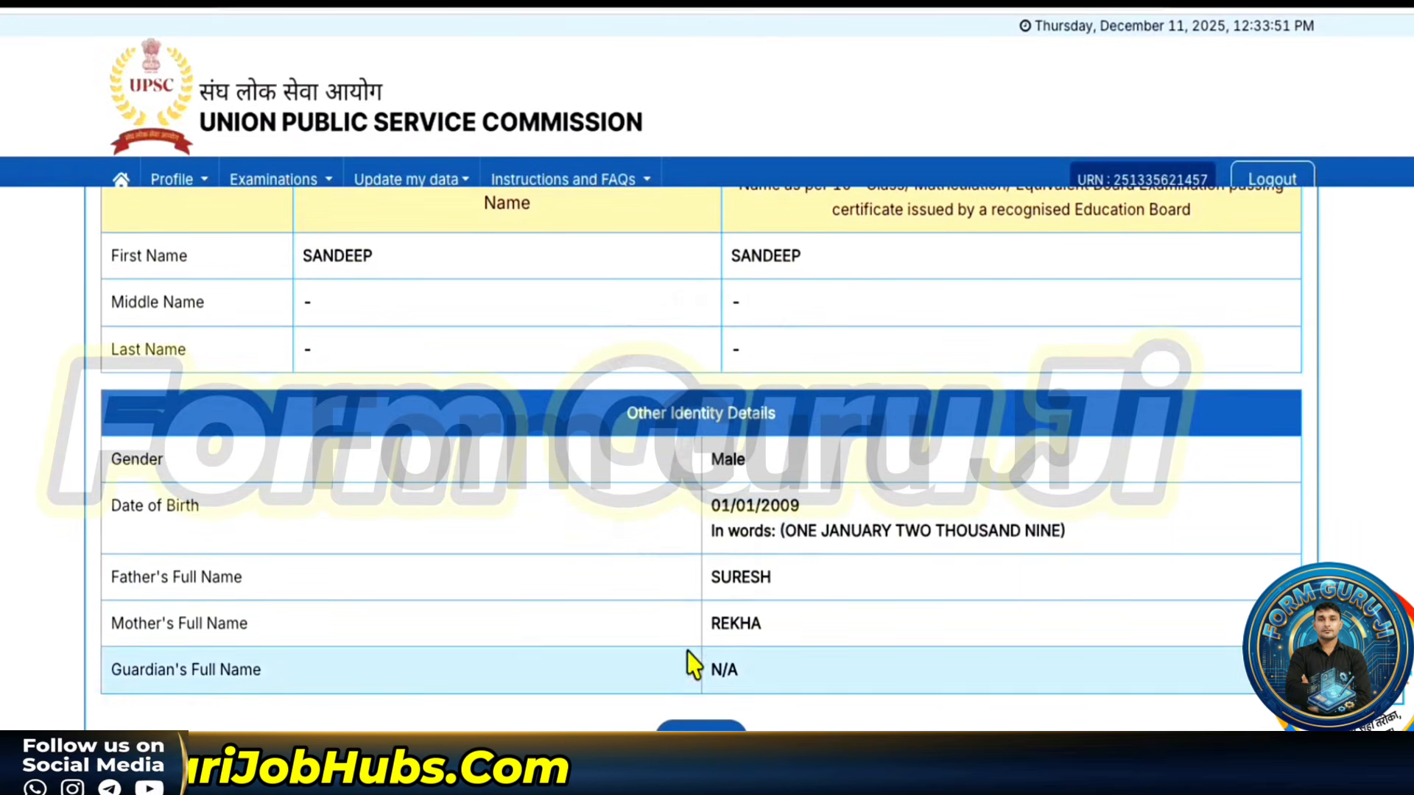
pyautogui.click(698, 735)
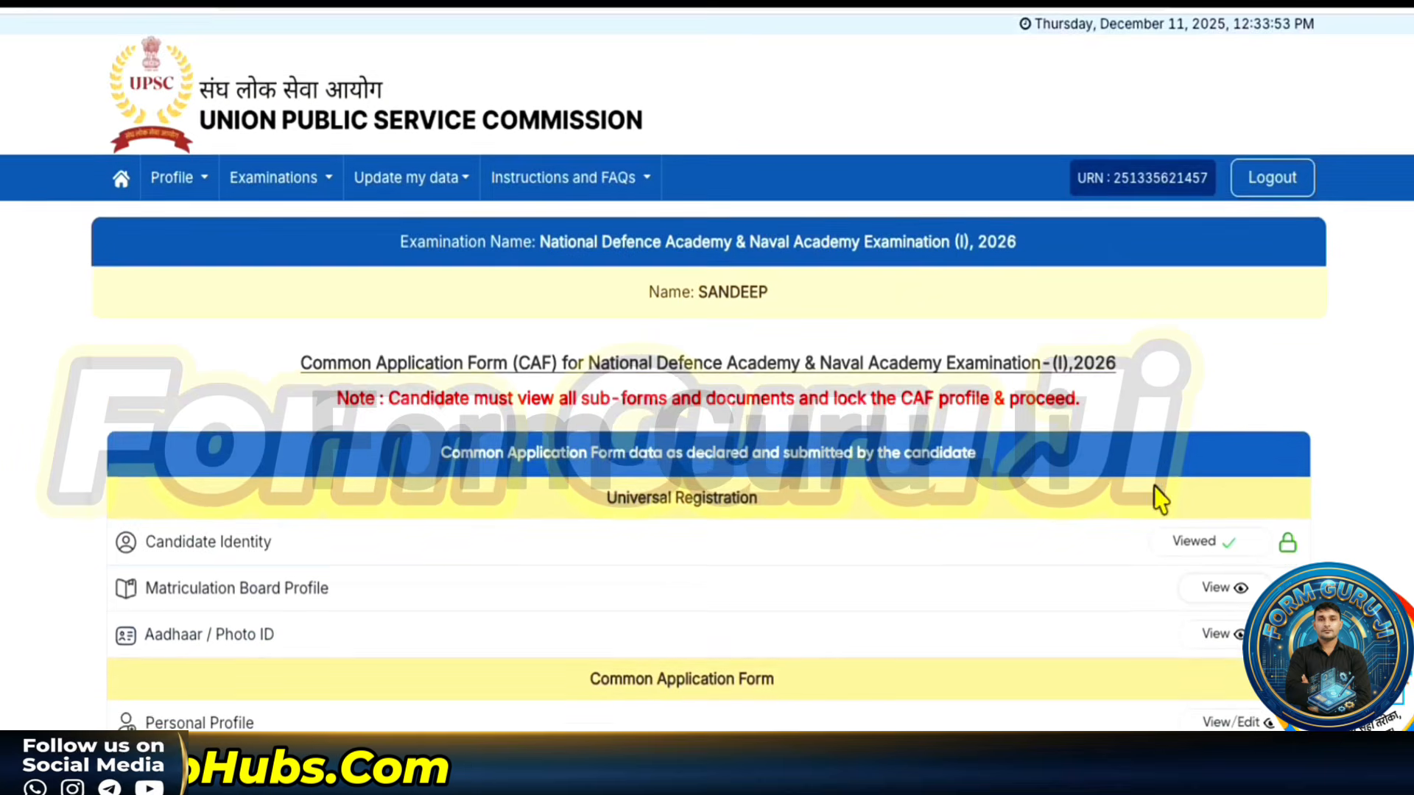
# - Review the Parents' Profile section so it is marked Viewed
pyautogui.scroll(-1, 1178, 523)
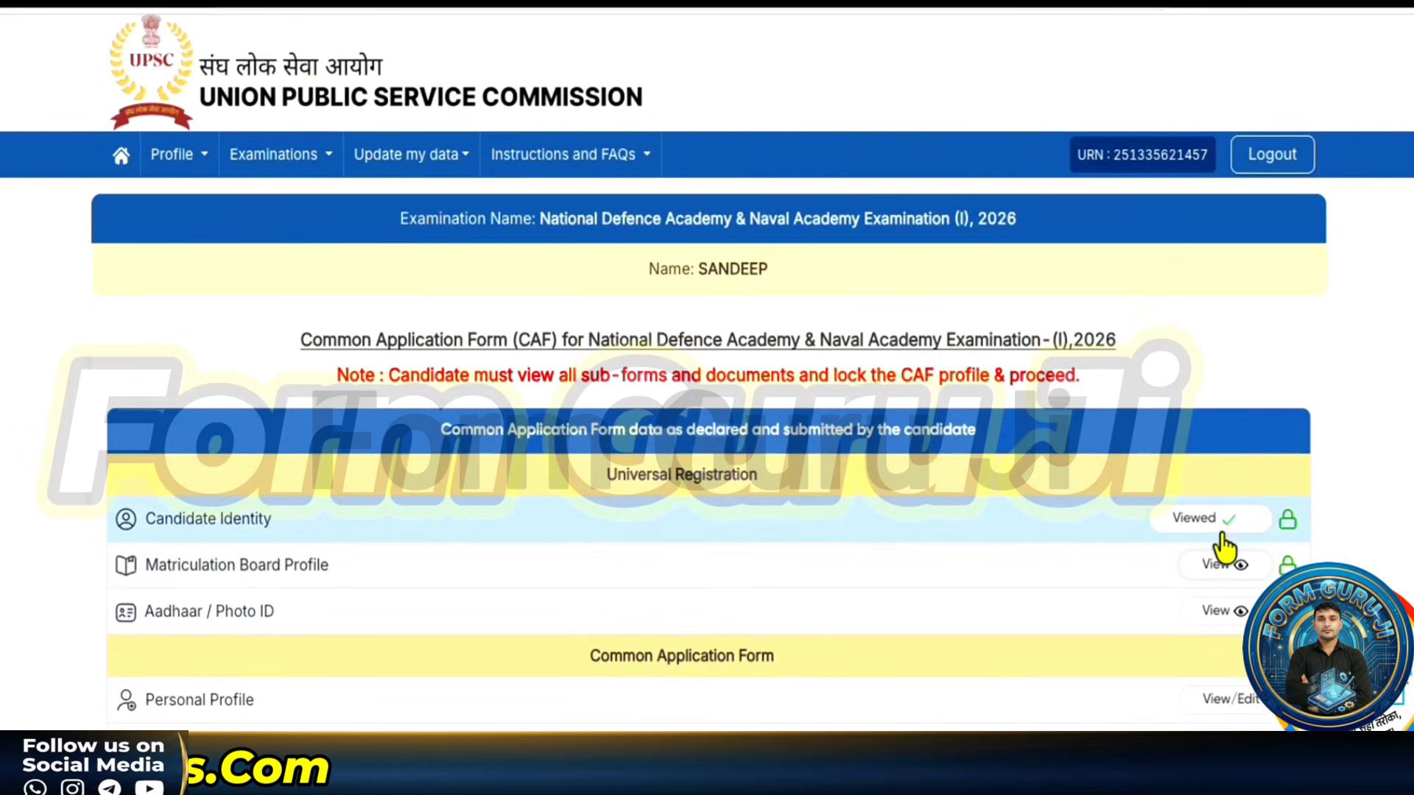
pyautogui.scroll(-4, 1220, 545)
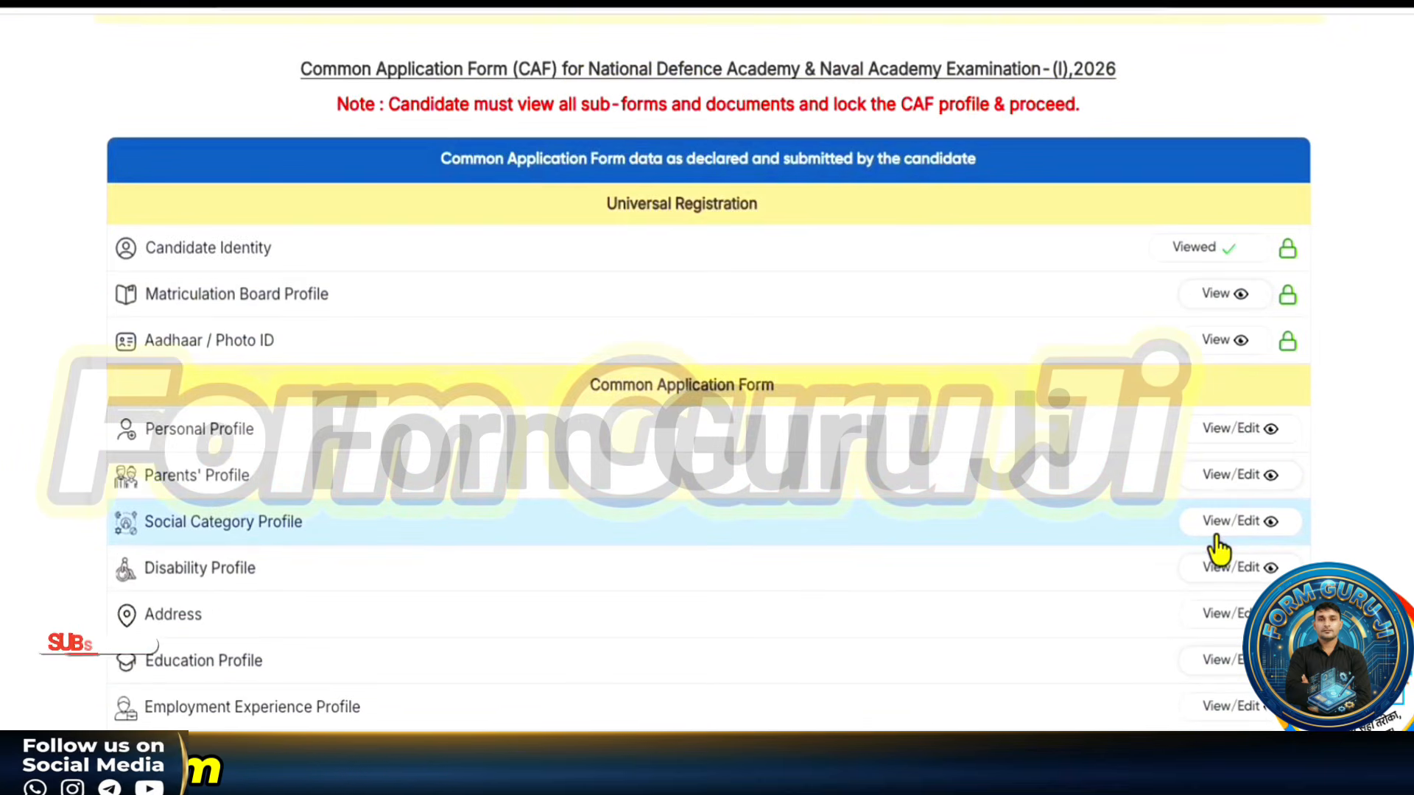
pyautogui.scroll(-4, 1219, 549)
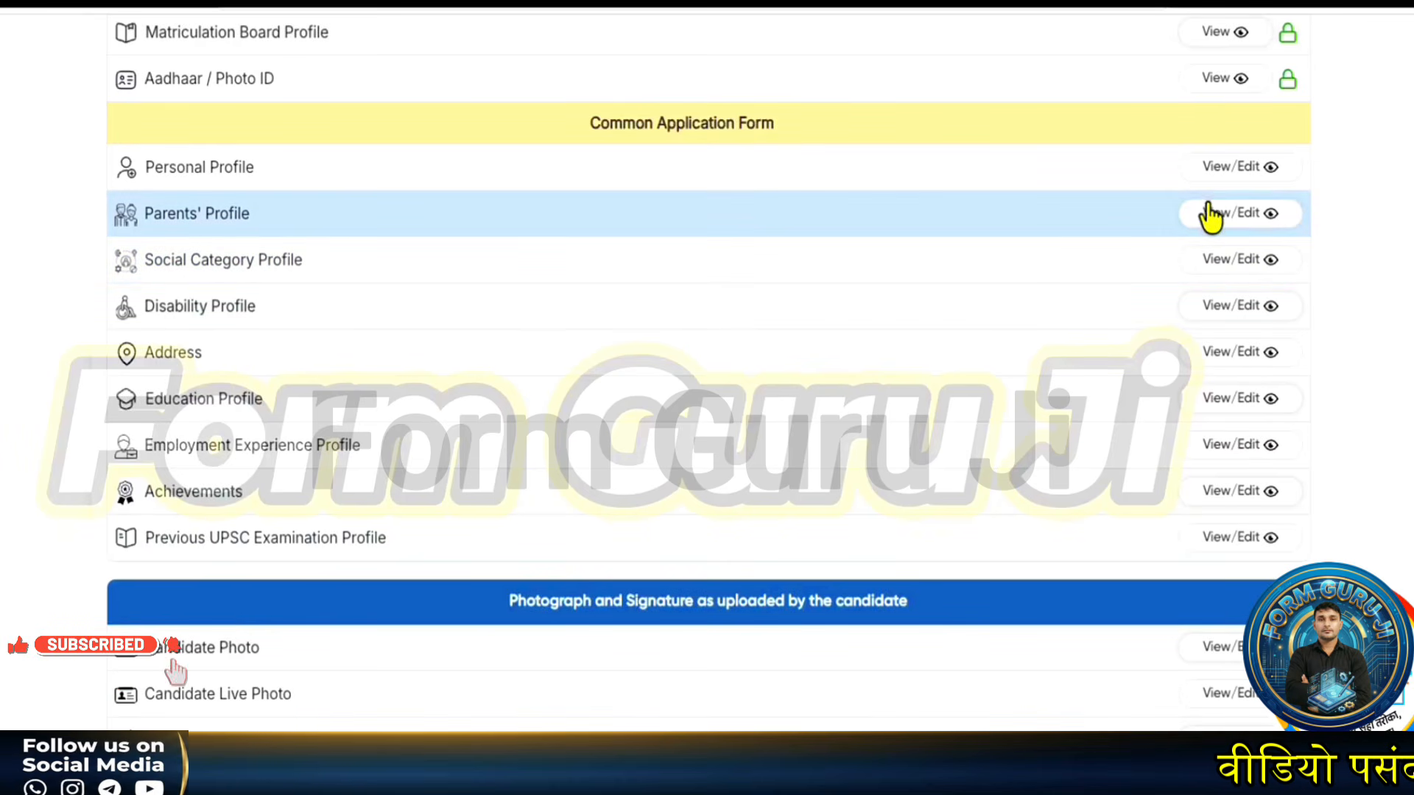
pyautogui.click(1211, 215)
pyautogui.scroll(-5, 852, 678)
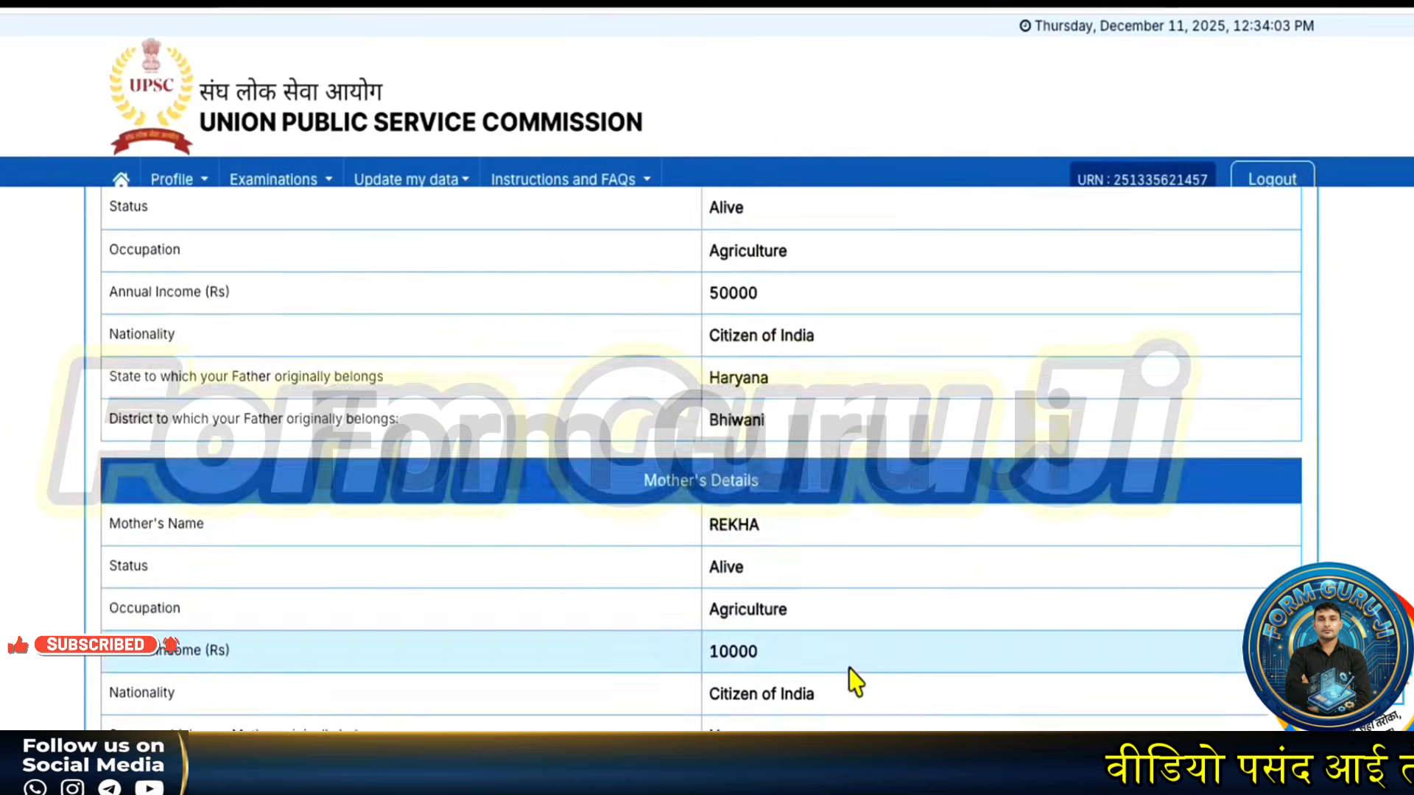
pyautogui.click(757, 729)
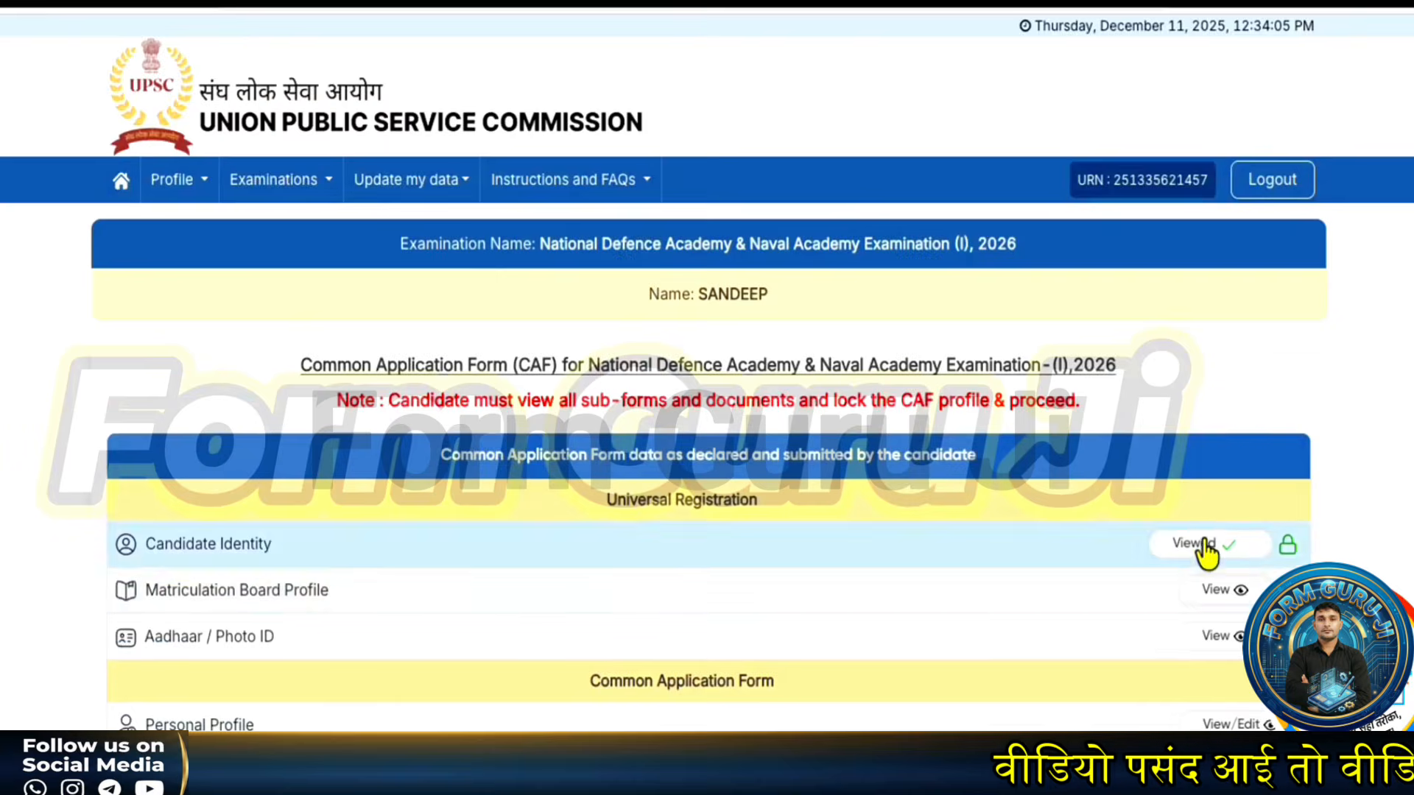
pyautogui.scroll(-4, 1207, 548)
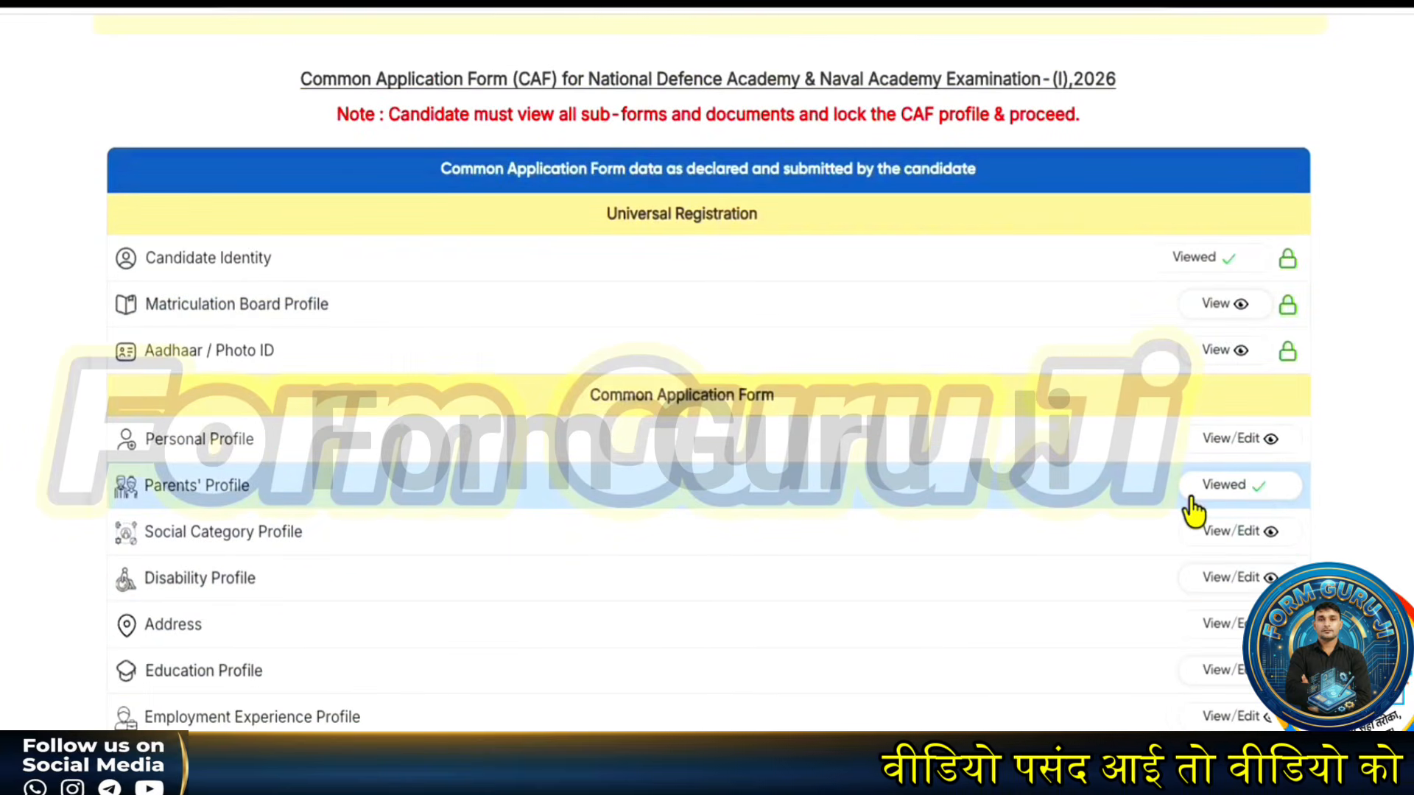
pyautogui.scroll(-5, 1193, 511)
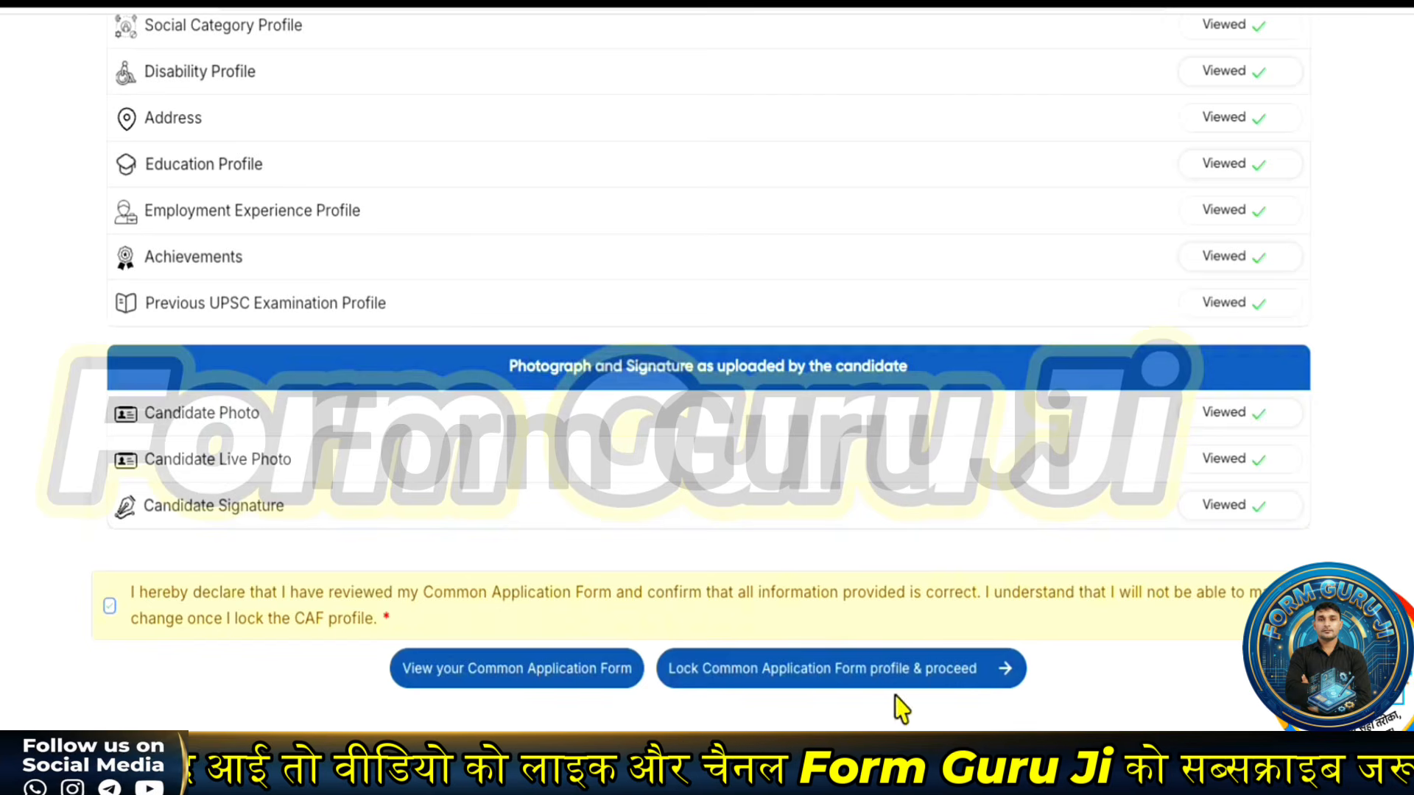
# - Lock the Common Application Form, accepting the warning and confirming the lock
pyautogui.click(906, 674)
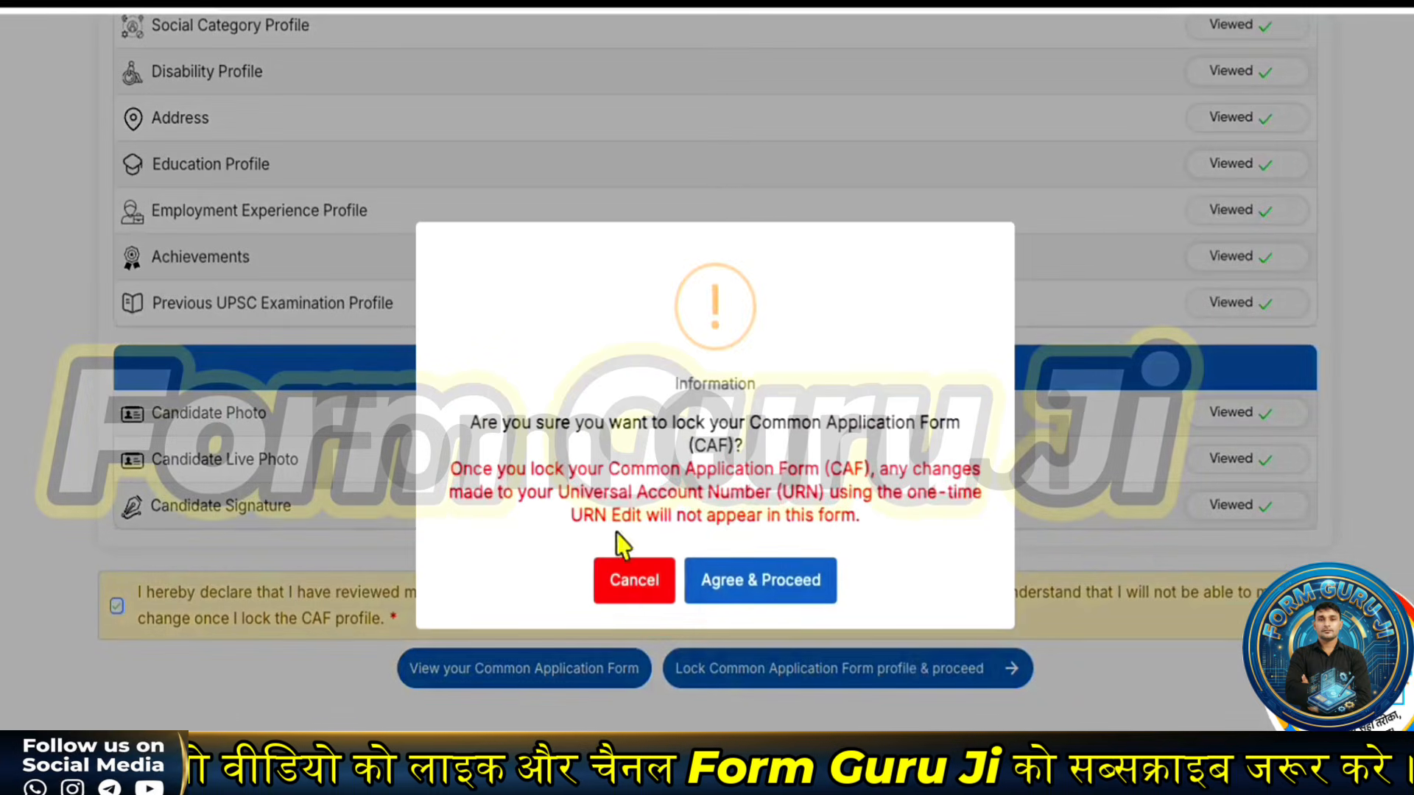
pyautogui.click(810, 584)
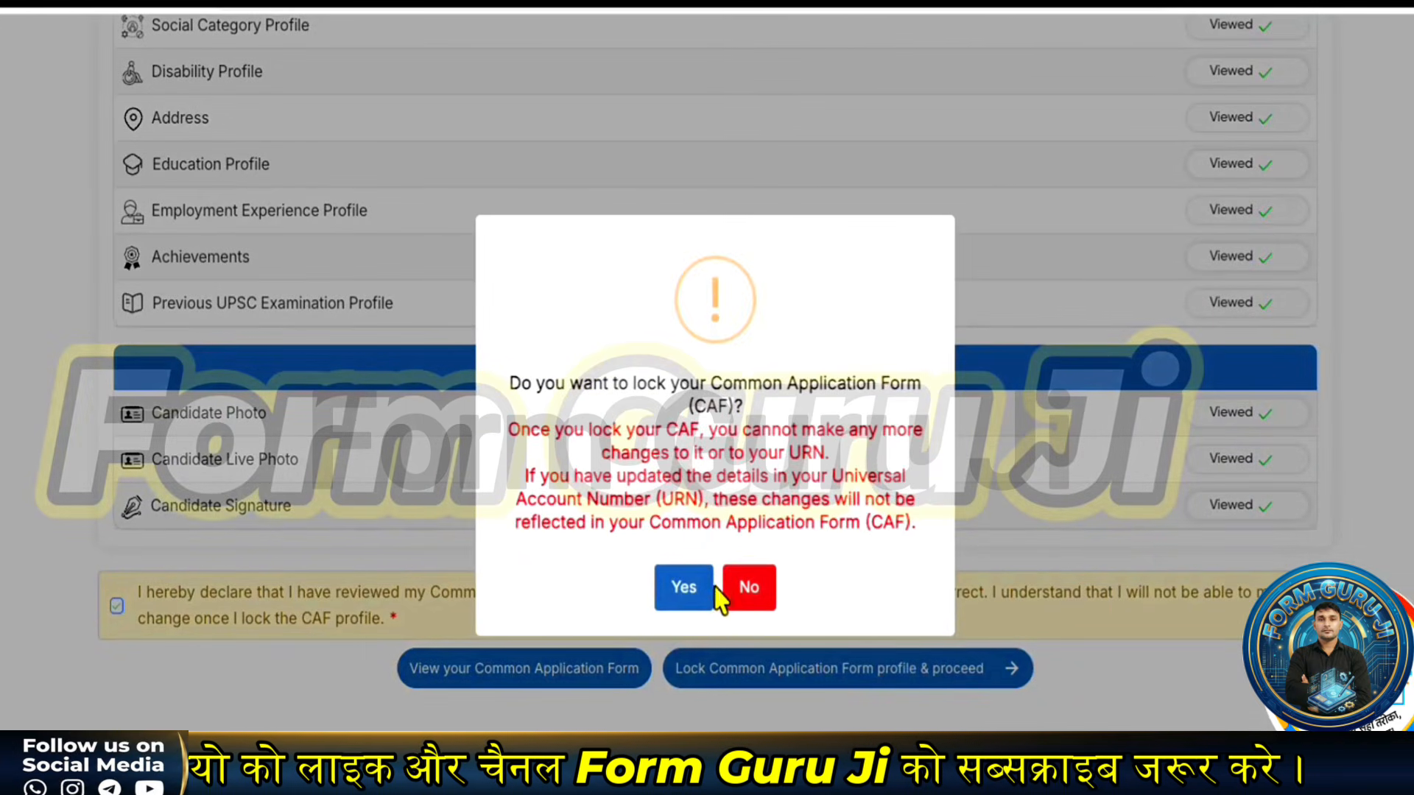
pyautogui.click(678, 587)
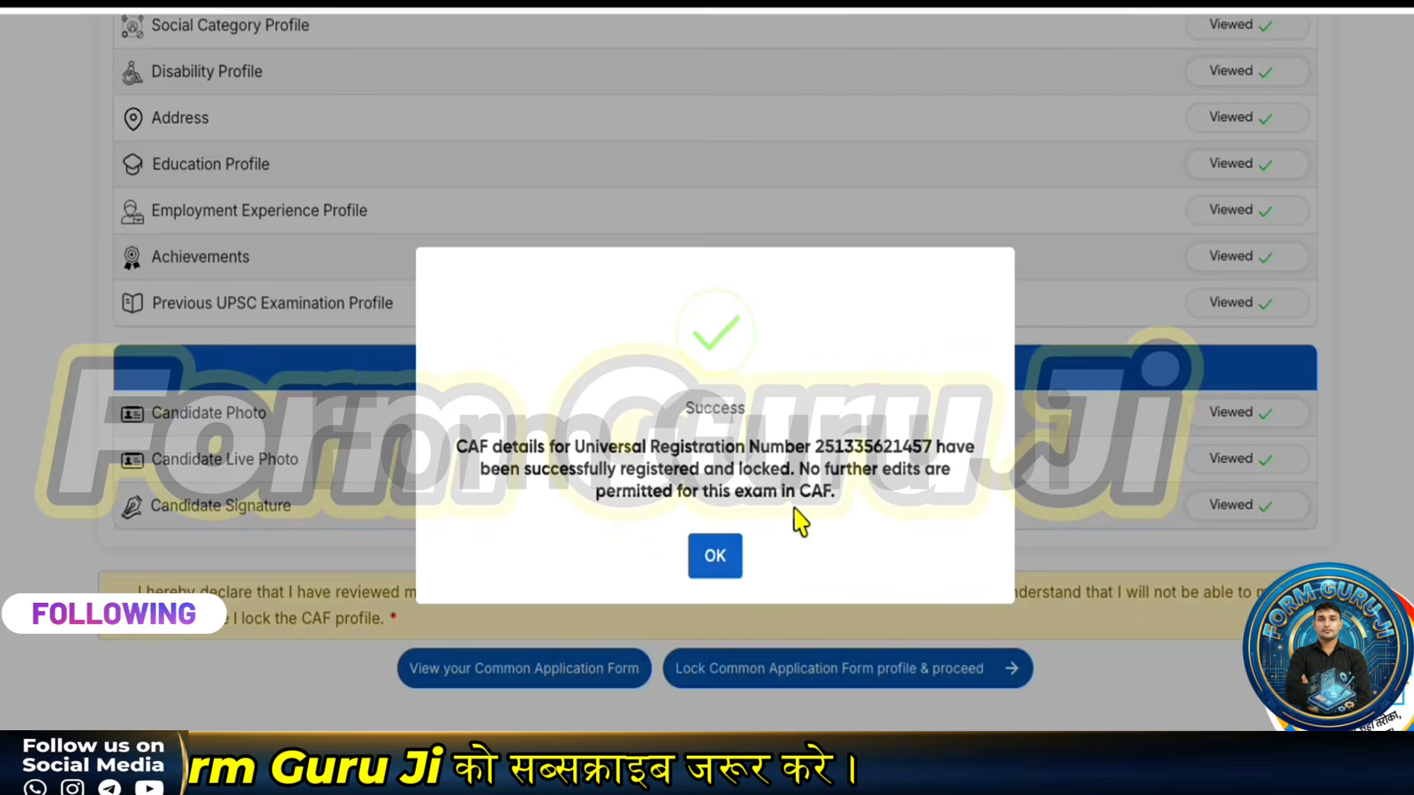
pyautogui.click(715, 557)
# - Set the educational qualification to 12th passed with Physics, Chemistry and Maths
pyautogui.scroll(-2, 707, 516)
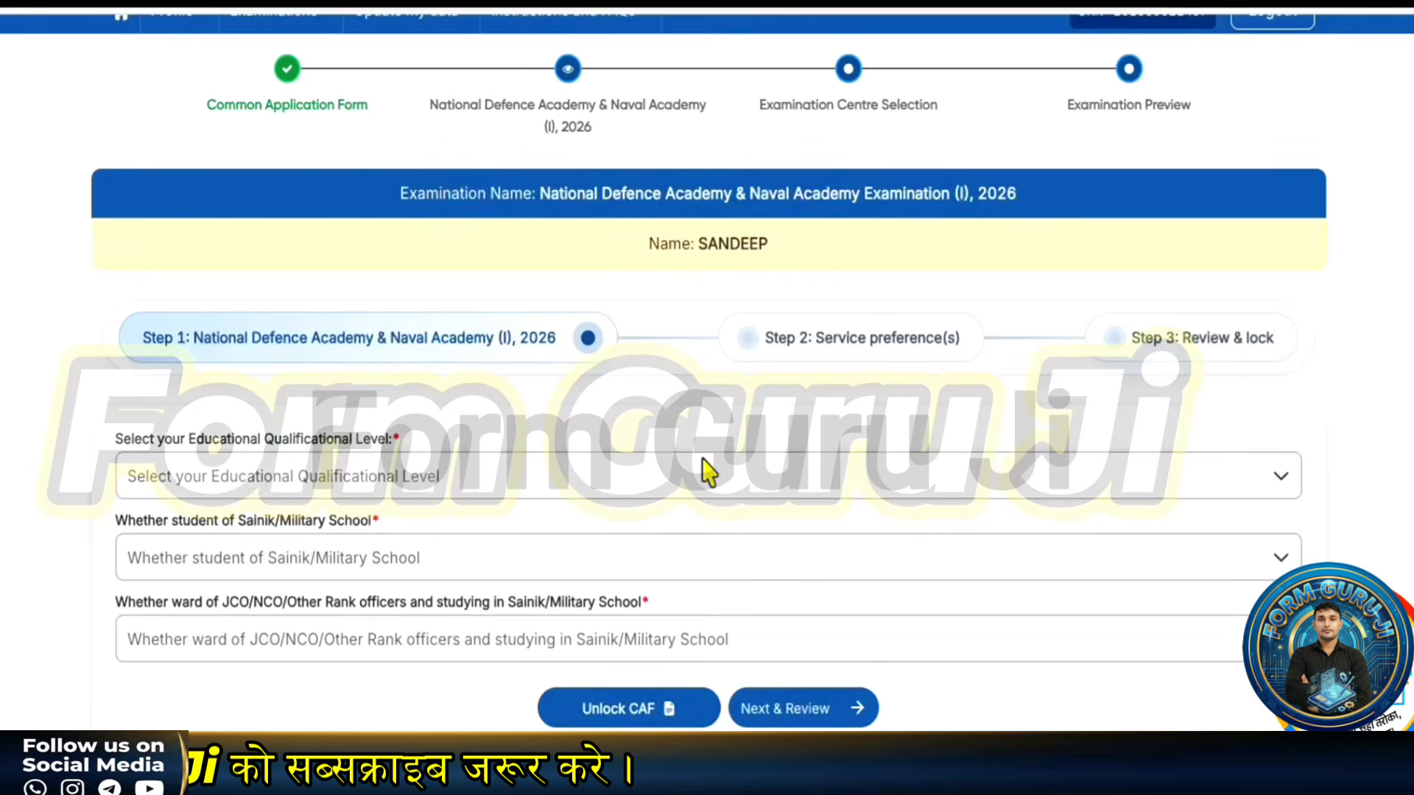
pyautogui.scroll(-1, 501, 512)
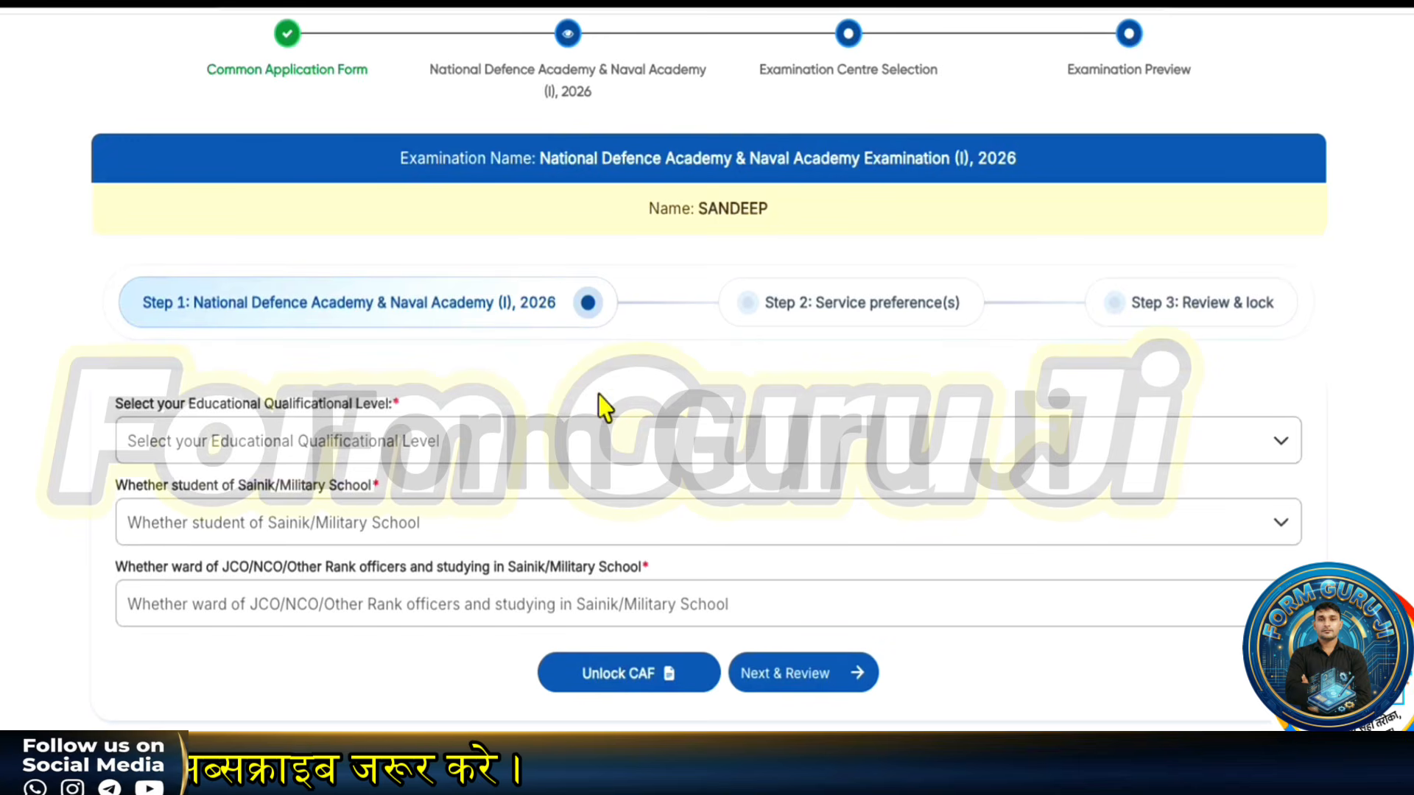
pyautogui.click(291, 446)
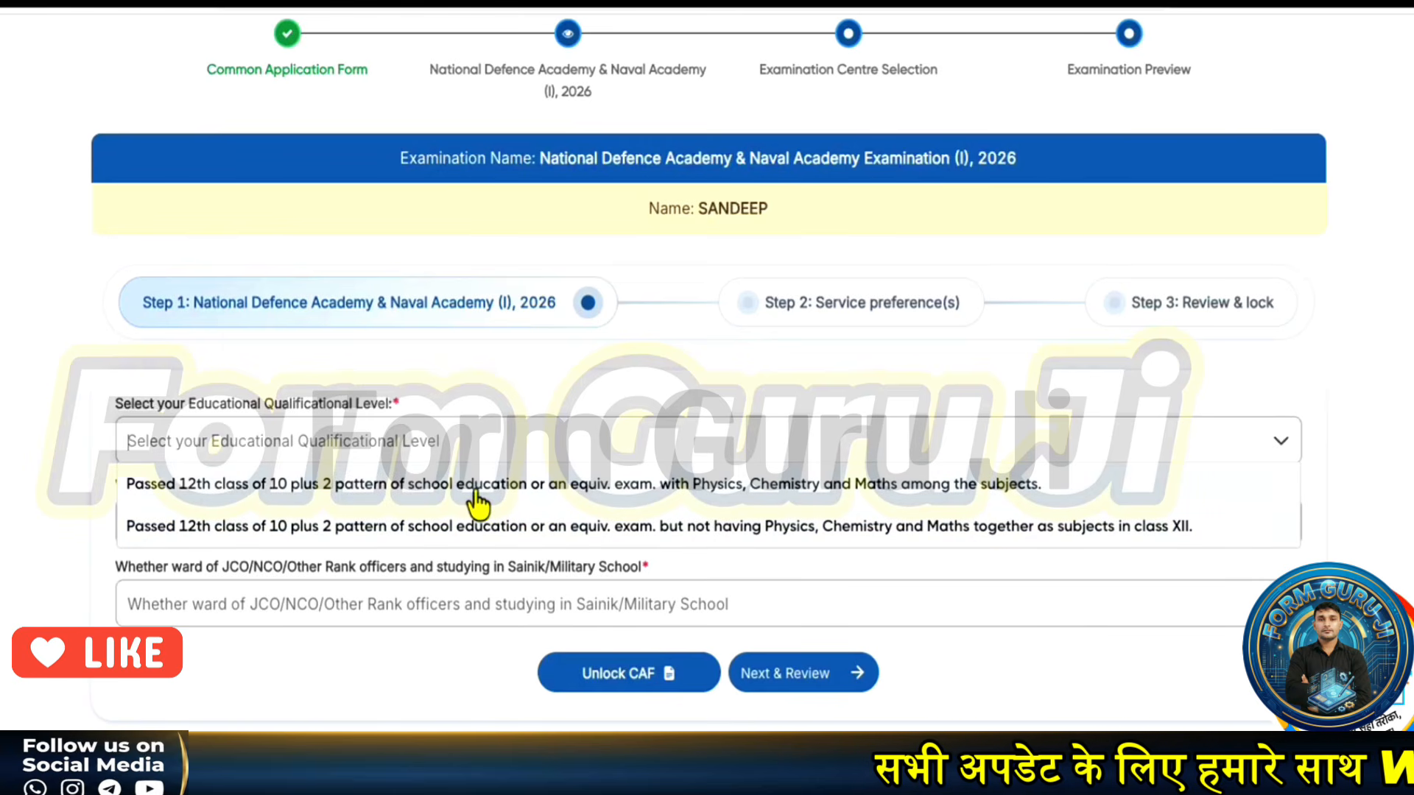
pyautogui.click(475, 493)
pyautogui.scroll(-3, 230, 505)
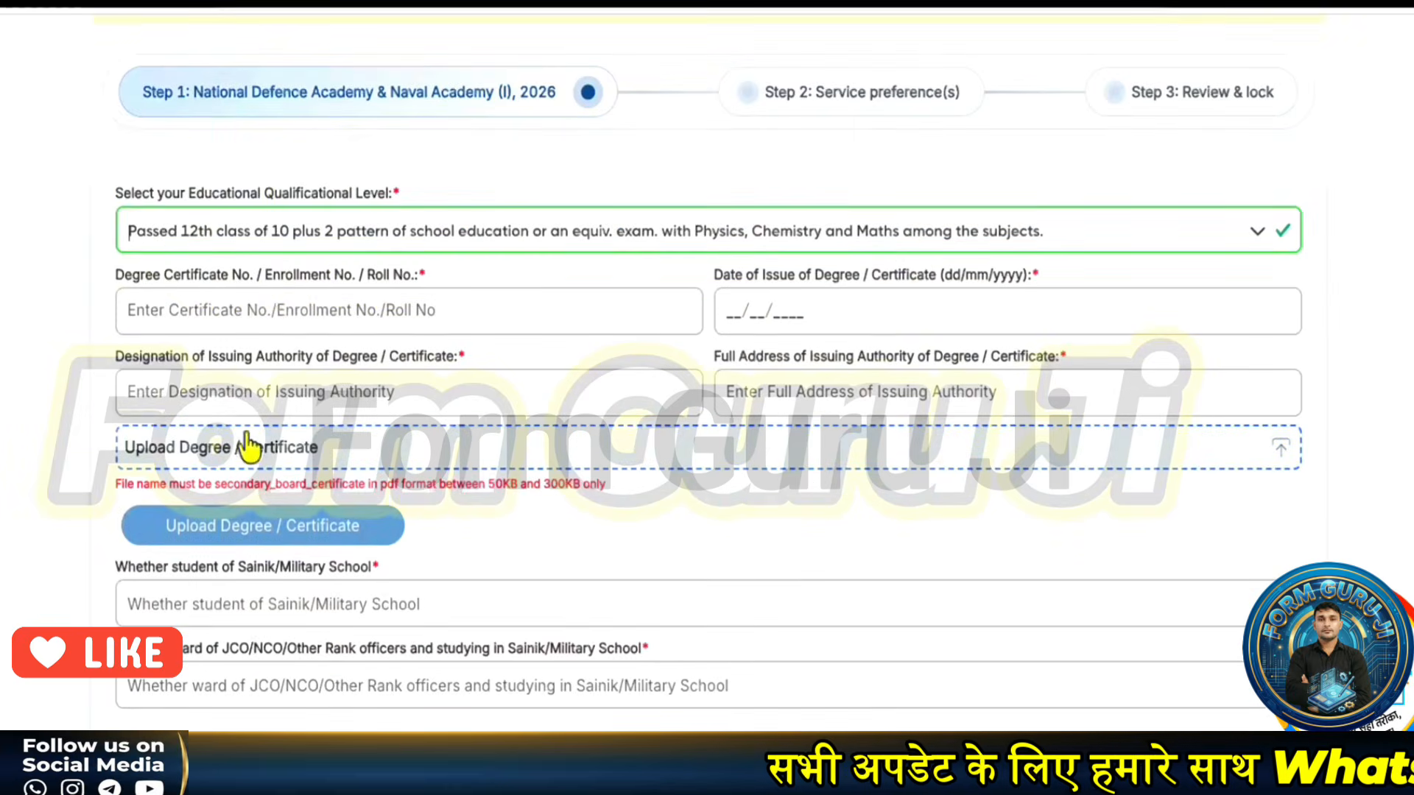
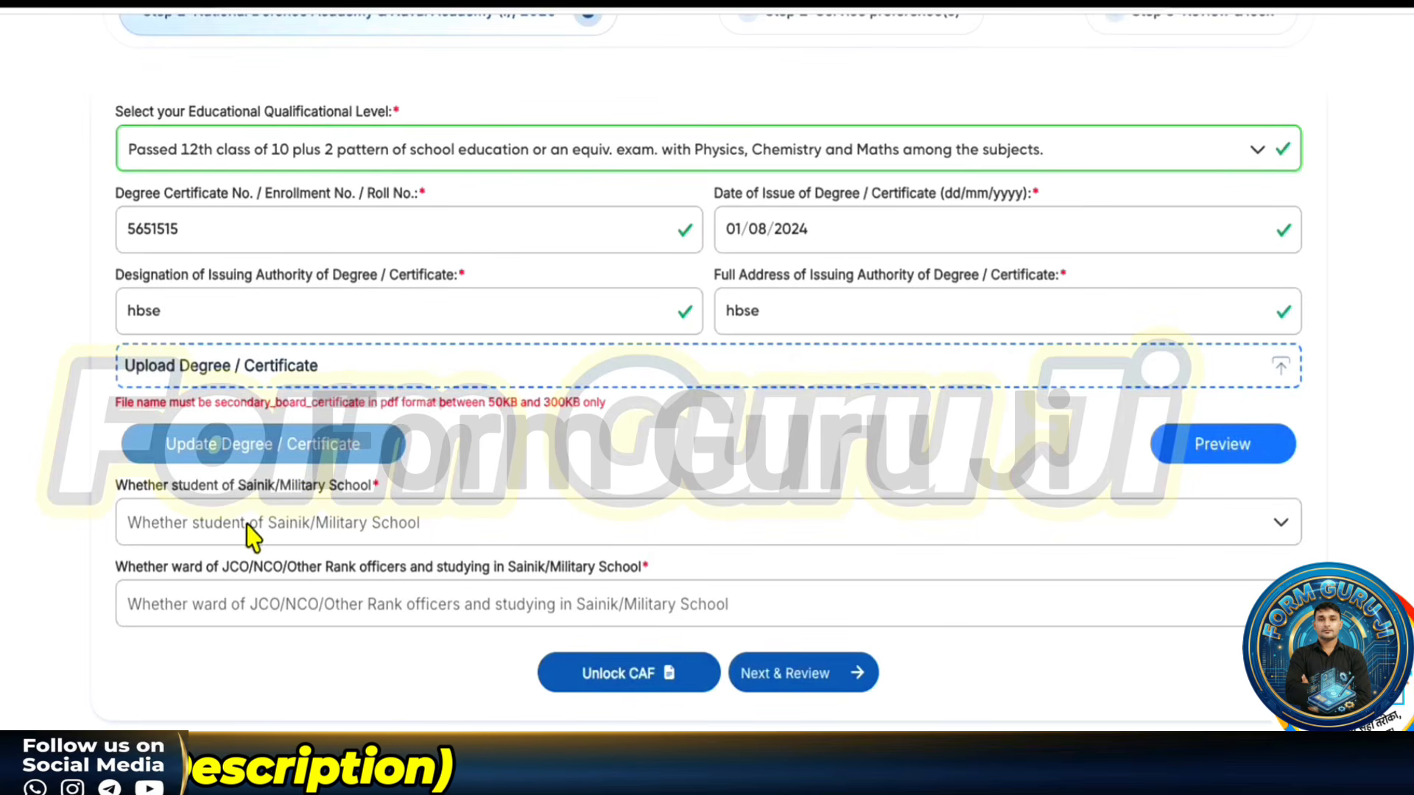
# - Answer No to the Sainik/Military School question and the JCO/NCO ward question
pyautogui.click(258, 525)
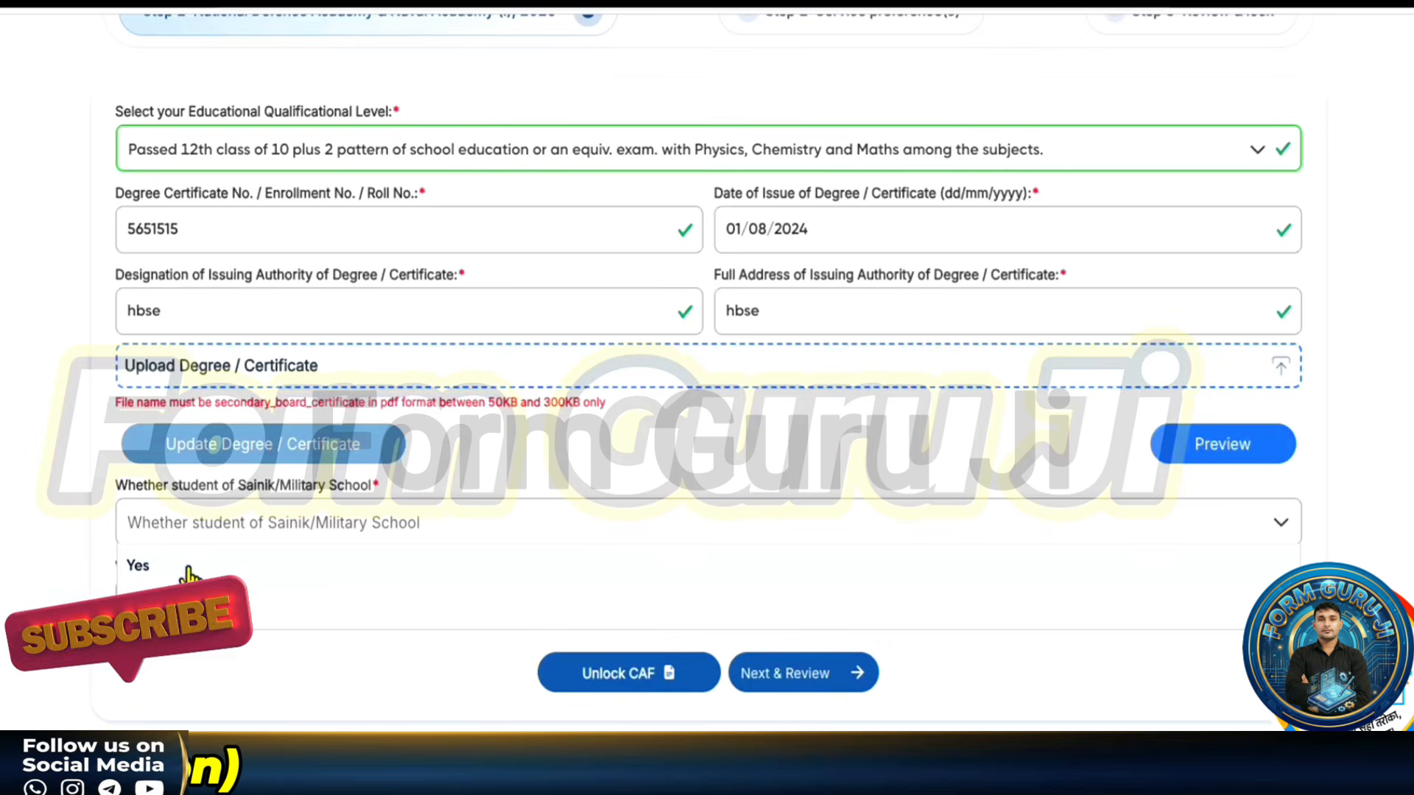
pyautogui.click(135, 607)
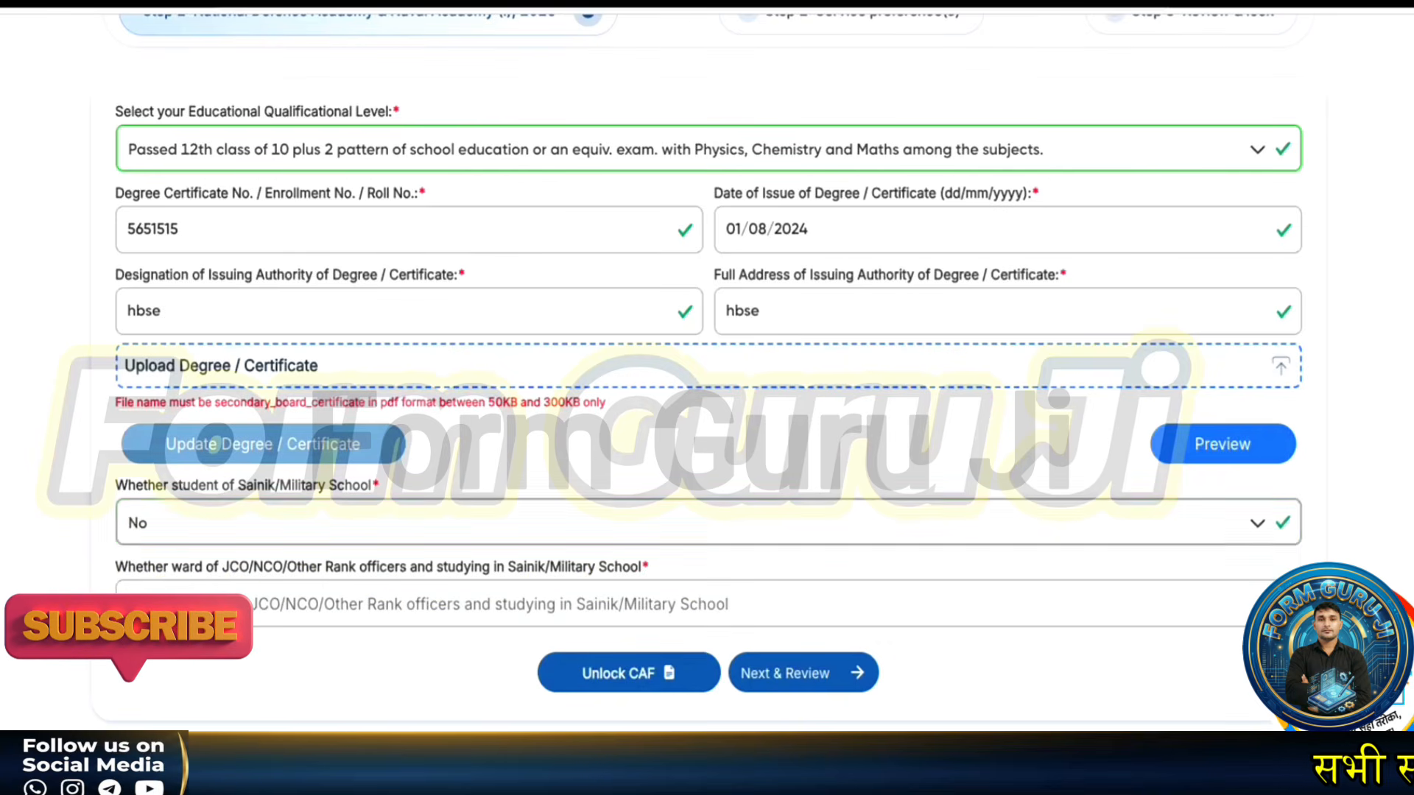
pyautogui.click(285, 610)
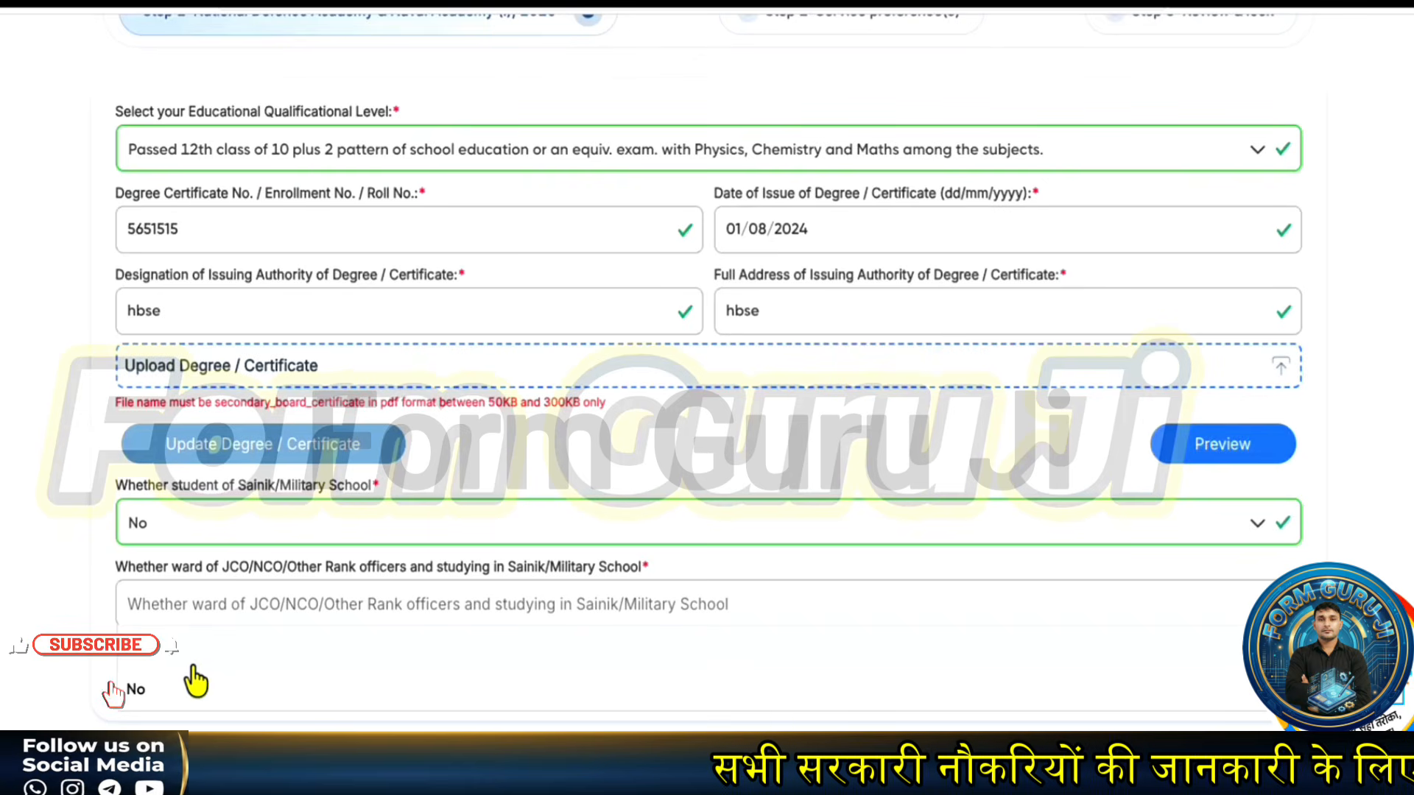
pyautogui.click(177, 689)
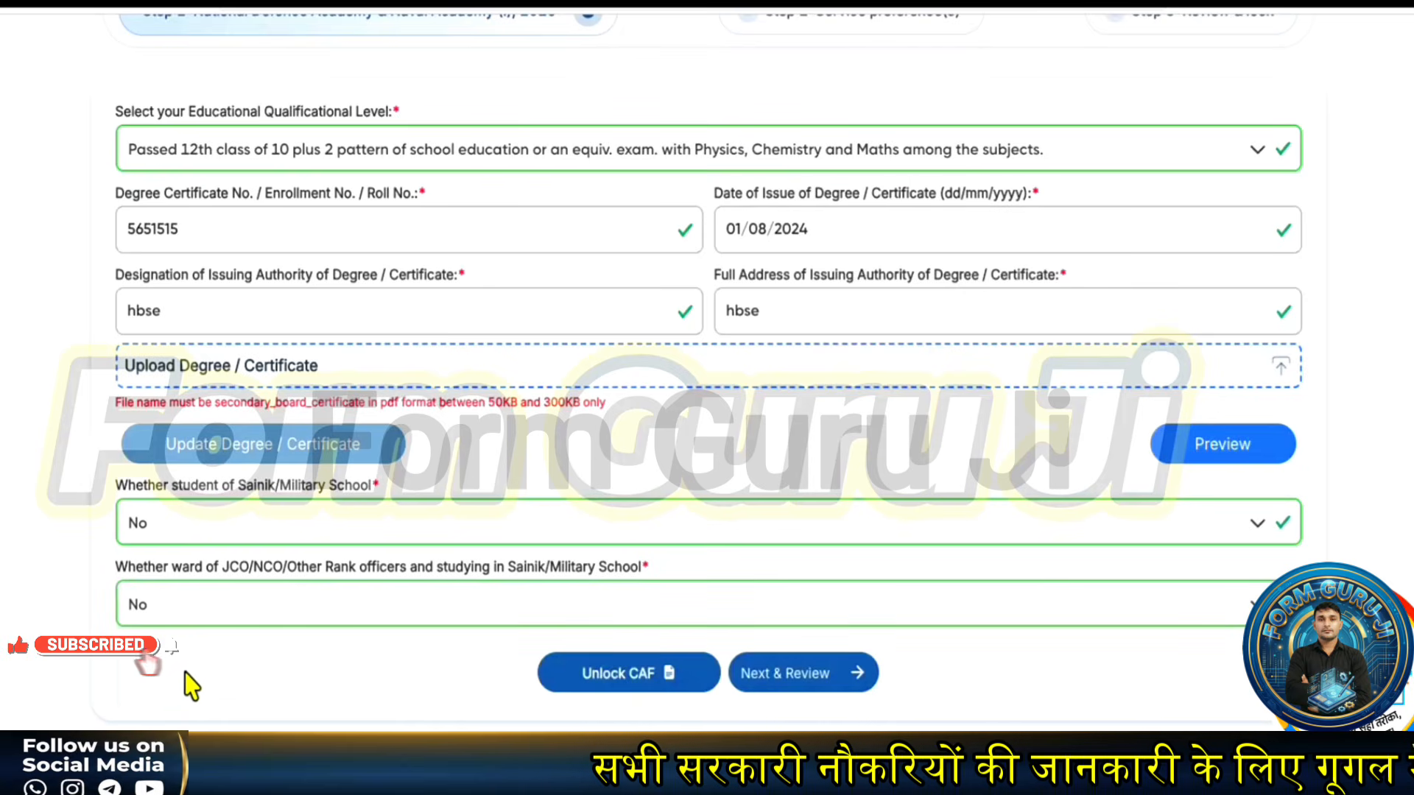
# - Rank the services: Navy 1, Army 2, Air Force 3, Naval Academy 4
pyautogui.click(788, 685)
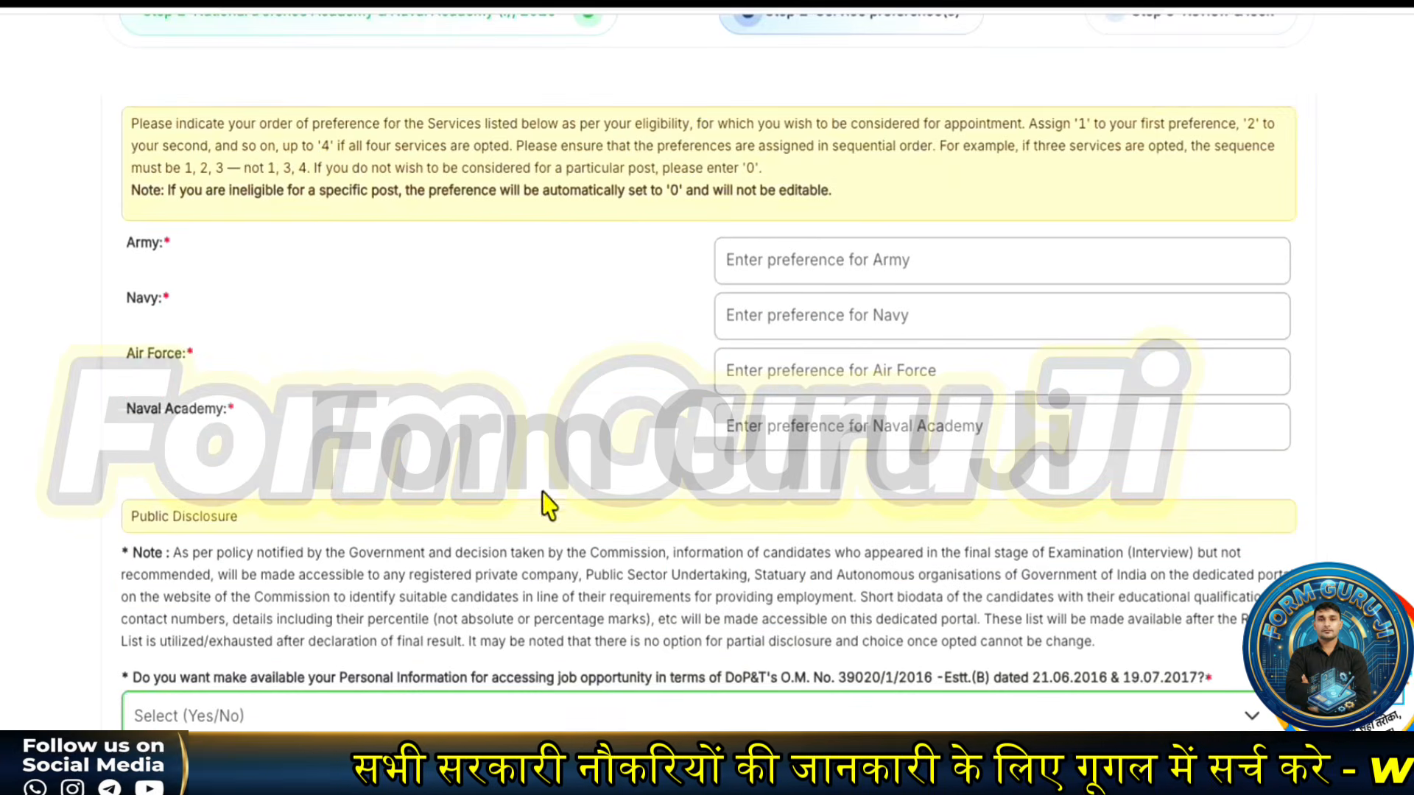
pyautogui.scroll(2, 614, 327)
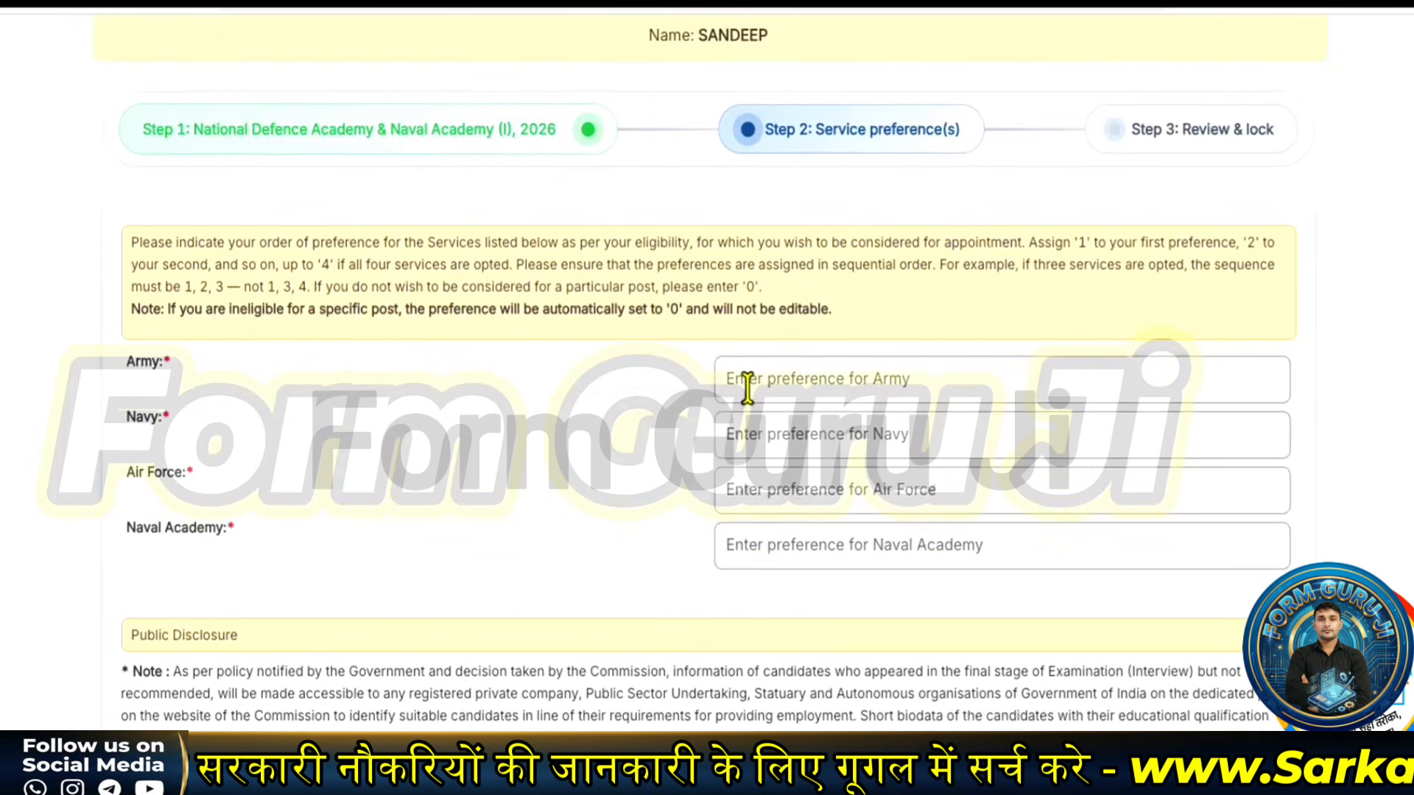
pyautogui.click(757, 439)
pyautogui.write('1')
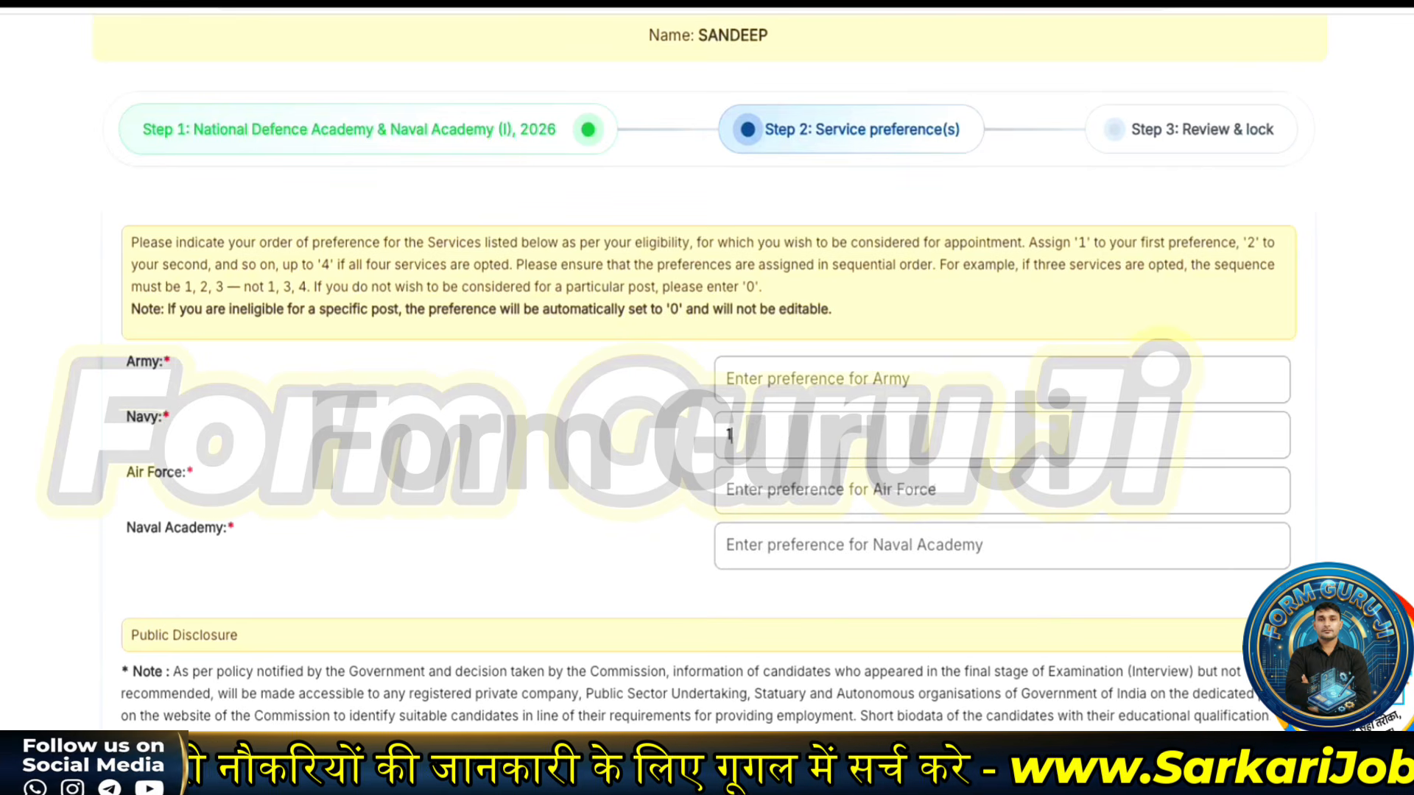
pyautogui.click(771, 377)
pyautogui.write('2')
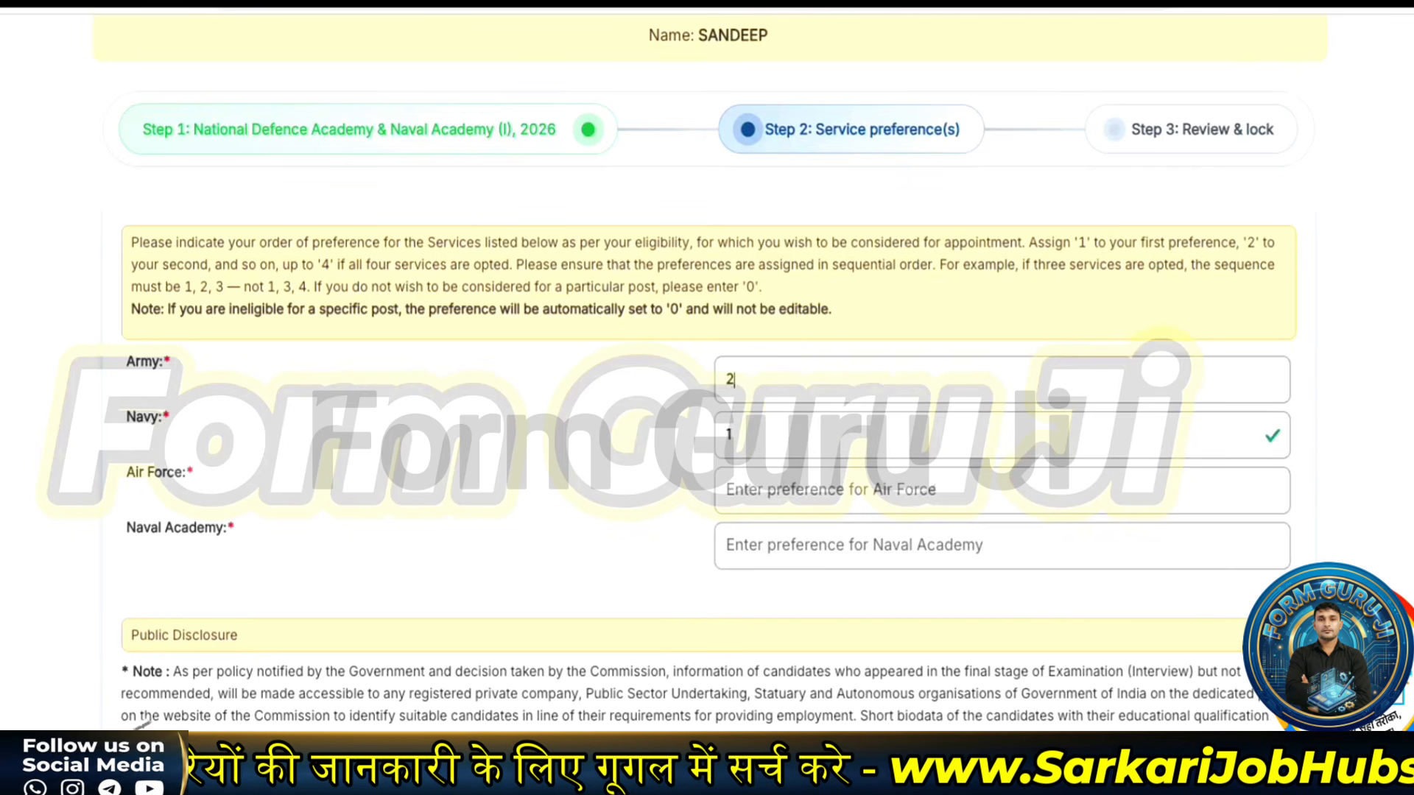
pyautogui.click(753, 489)
pyautogui.write('3')
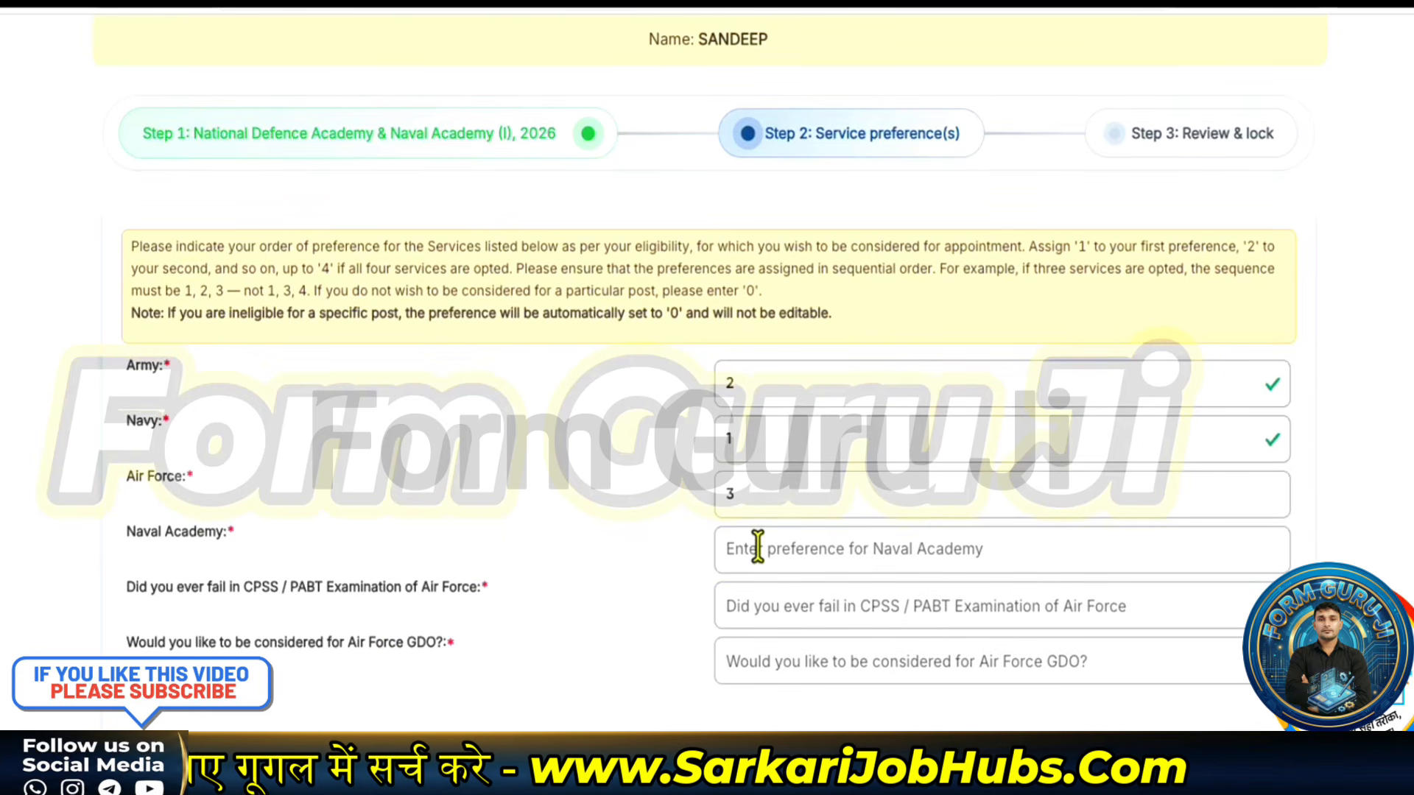
pyautogui.write('4')
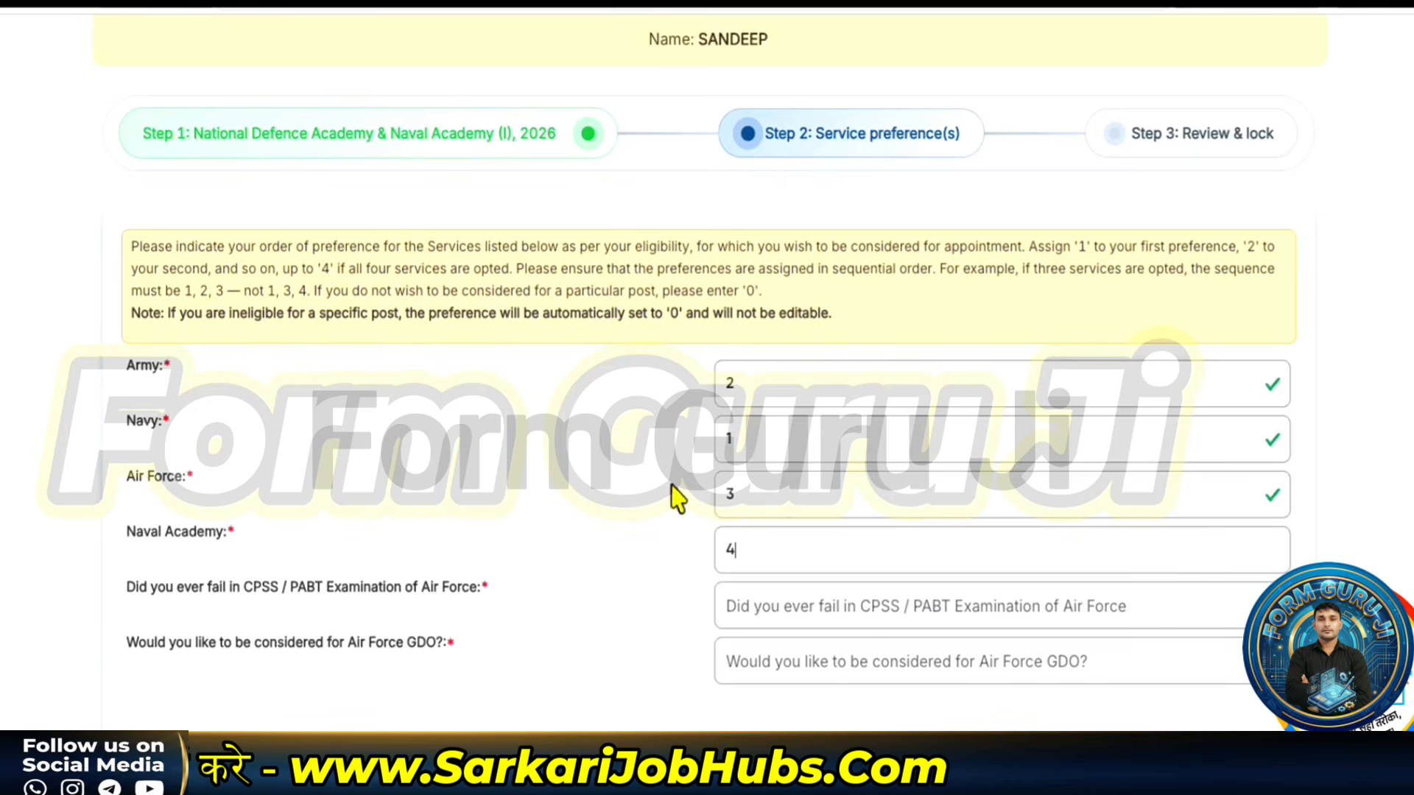
# - Answer No for CPSS/PABT, Yes for Air Force GDO and personal information disclosure, then go to review
pyautogui.scroll(-2, 368, 648)
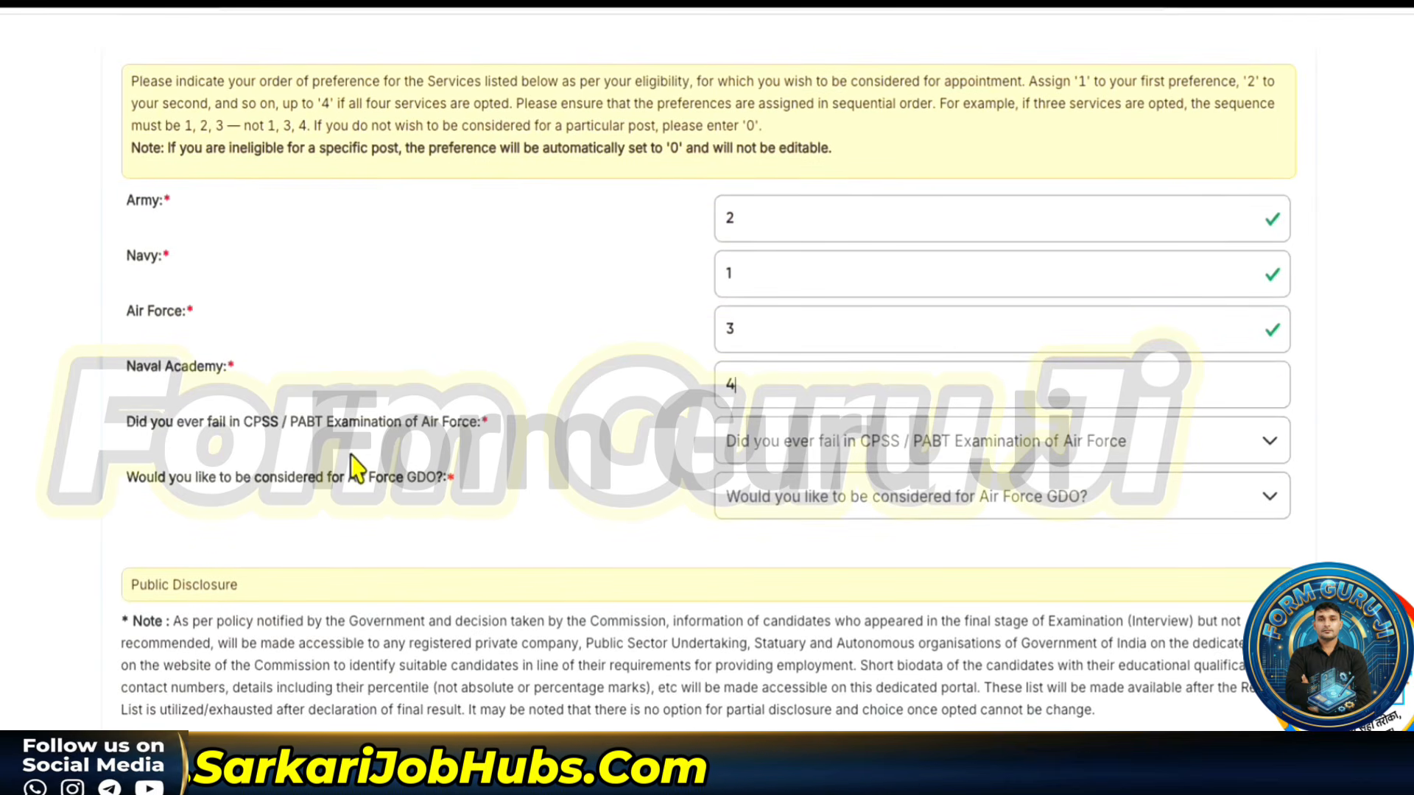
pyautogui.click(847, 449)
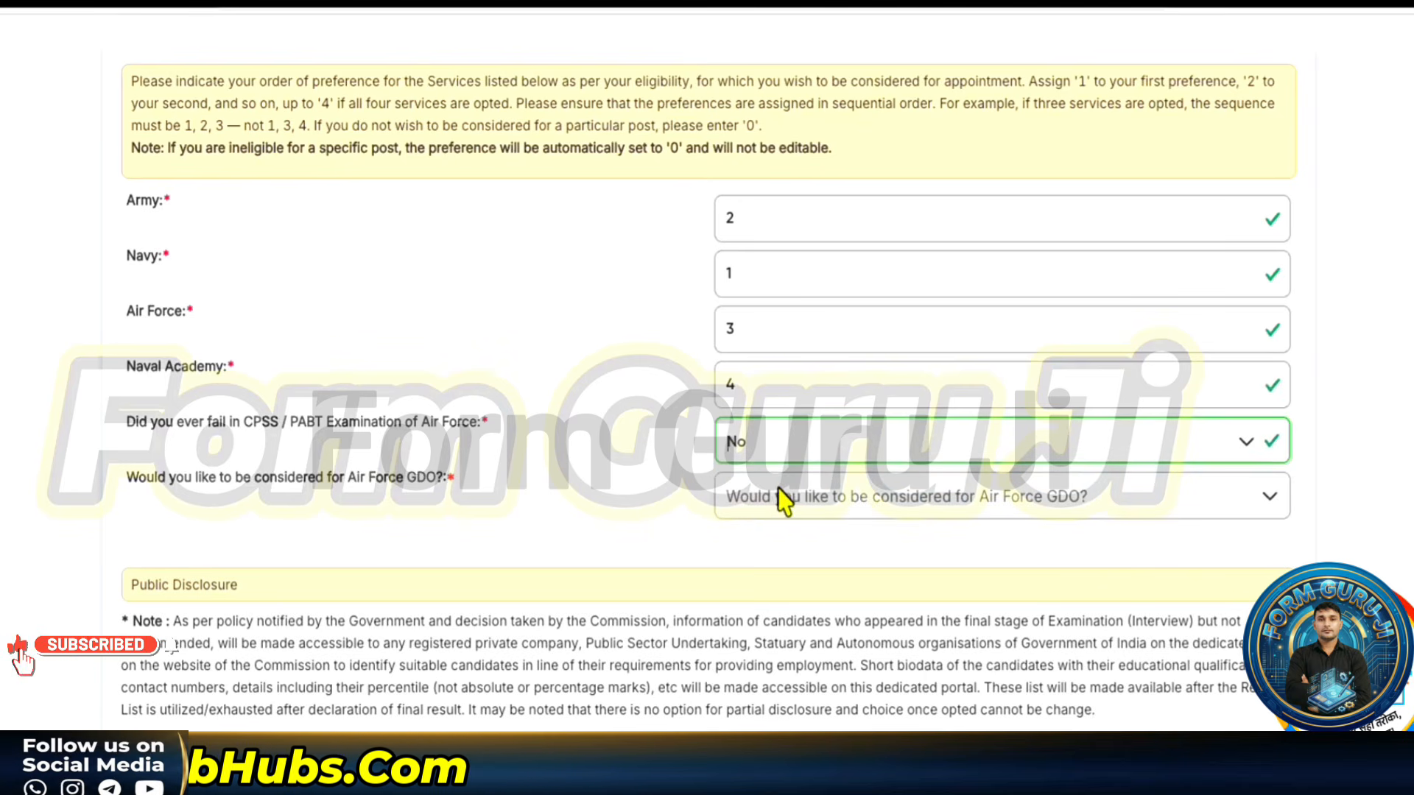
pyautogui.click(741, 499)
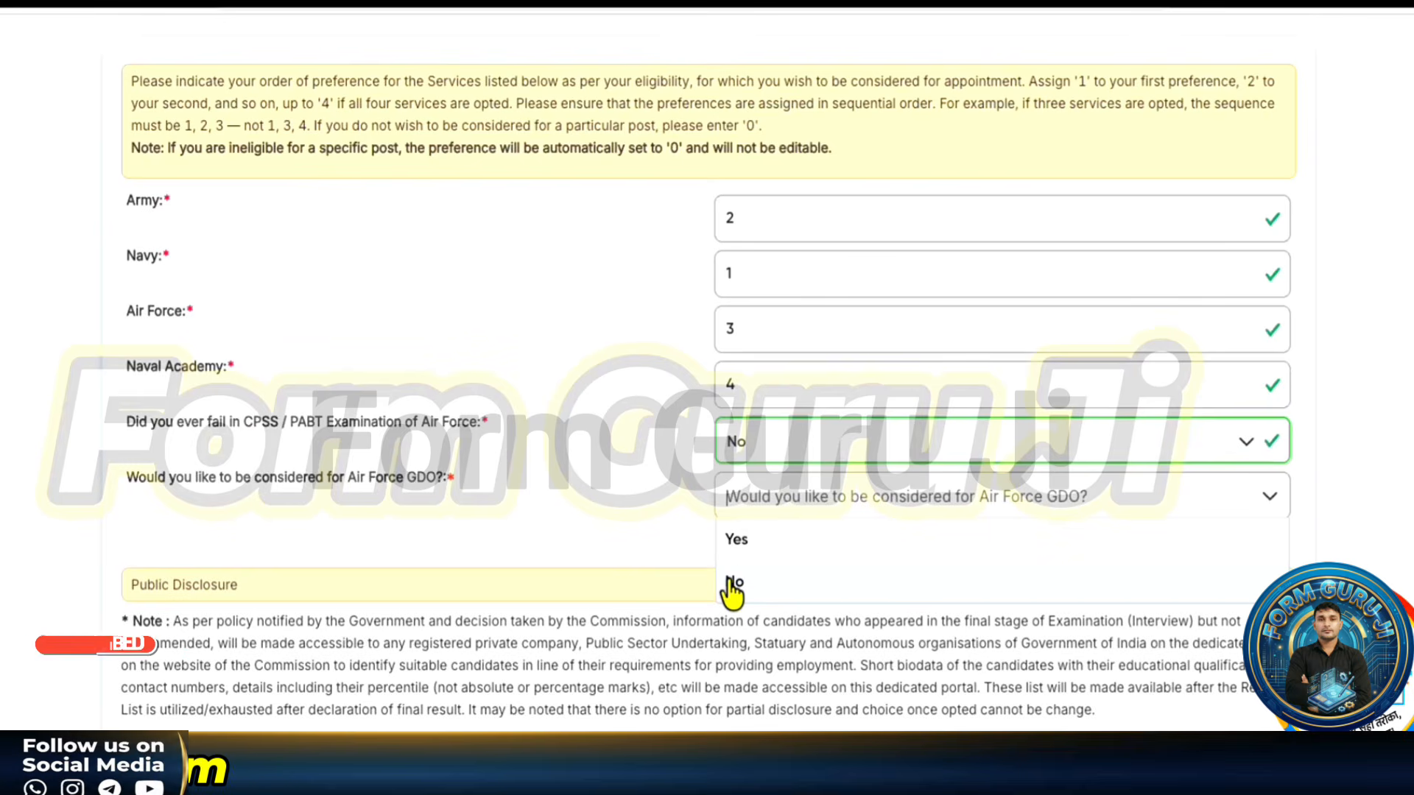
pyautogui.click(741, 556)
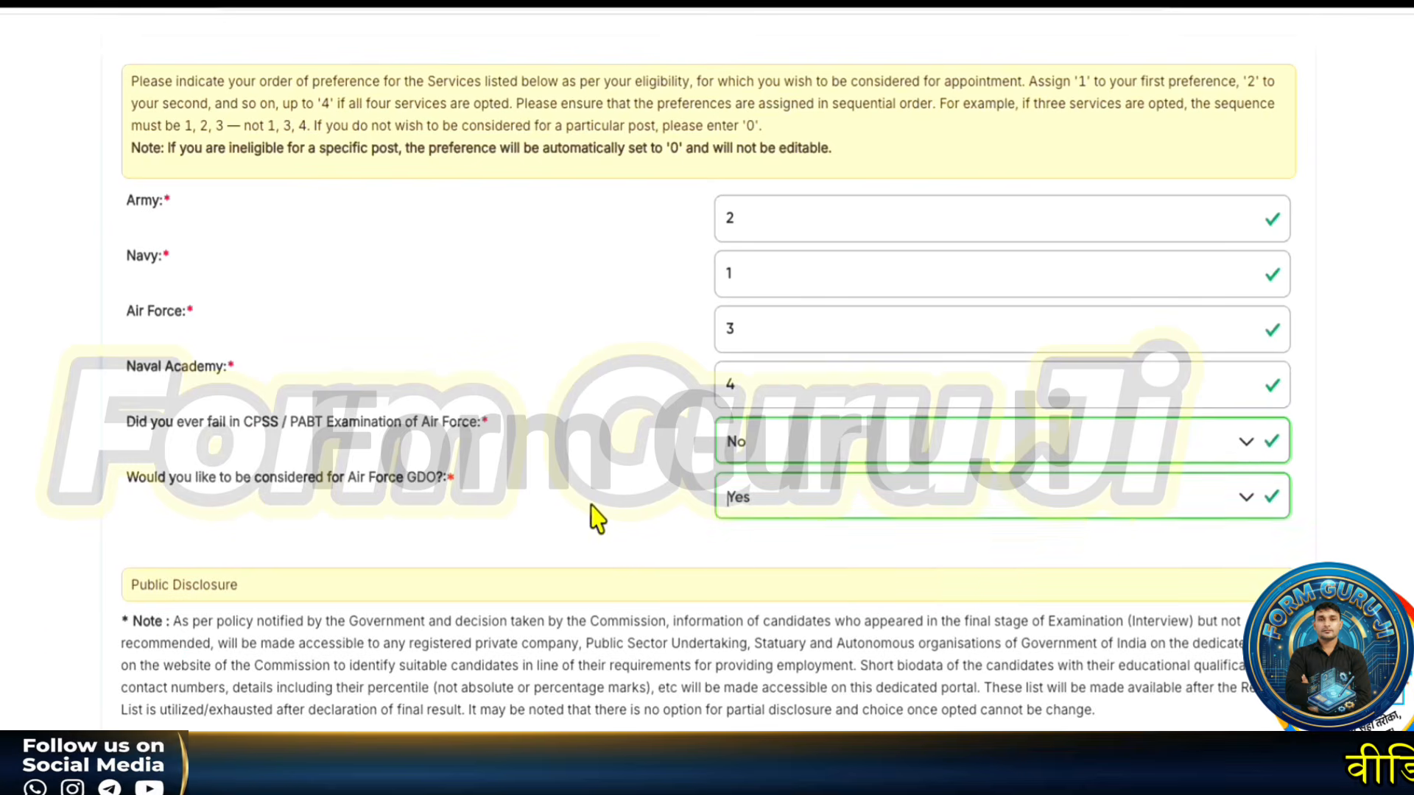
pyautogui.scroll(-3, 594, 514)
pyautogui.scroll(7, 328, 499)
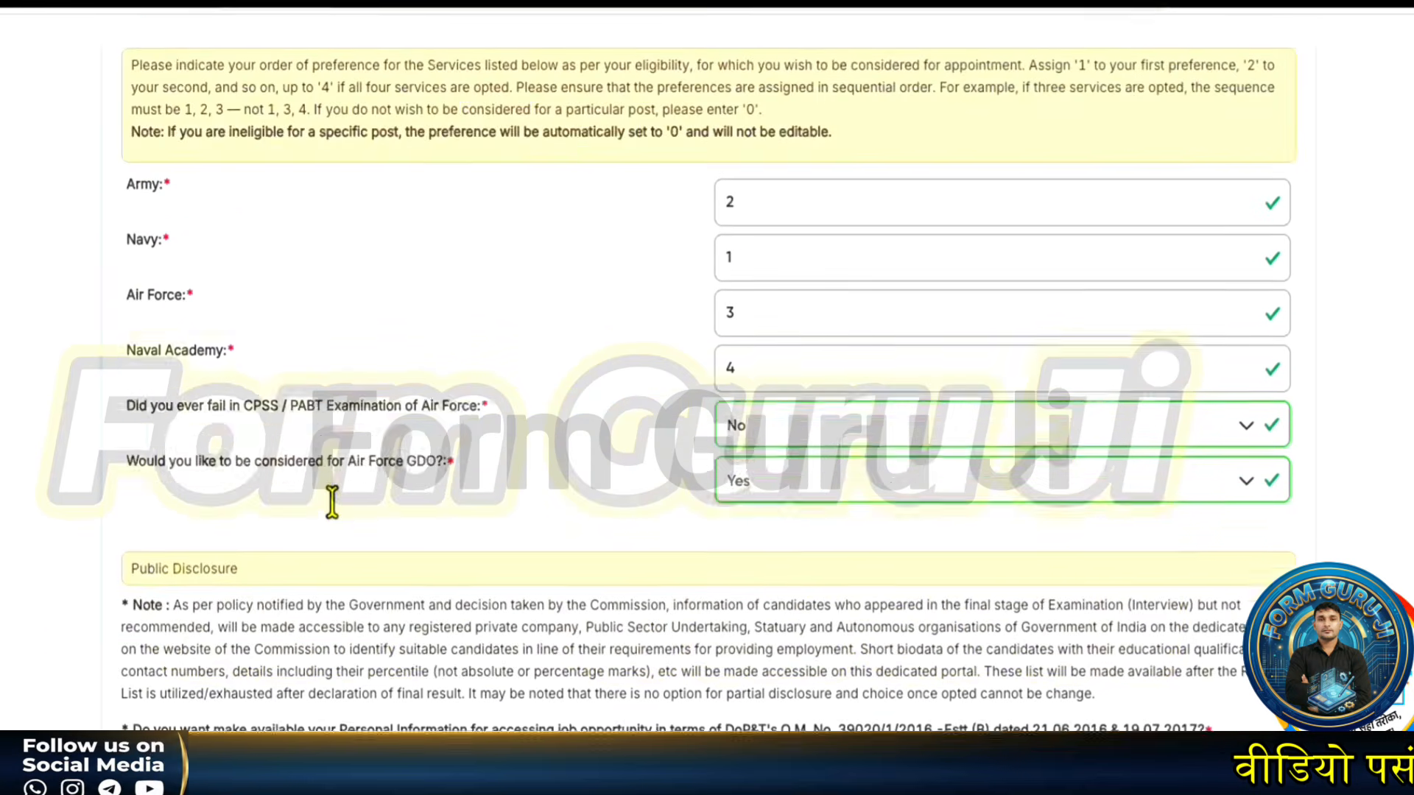
pyautogui.scroll(-3, 435, 332)
pyautogui.scroll(-4, 434, 332)
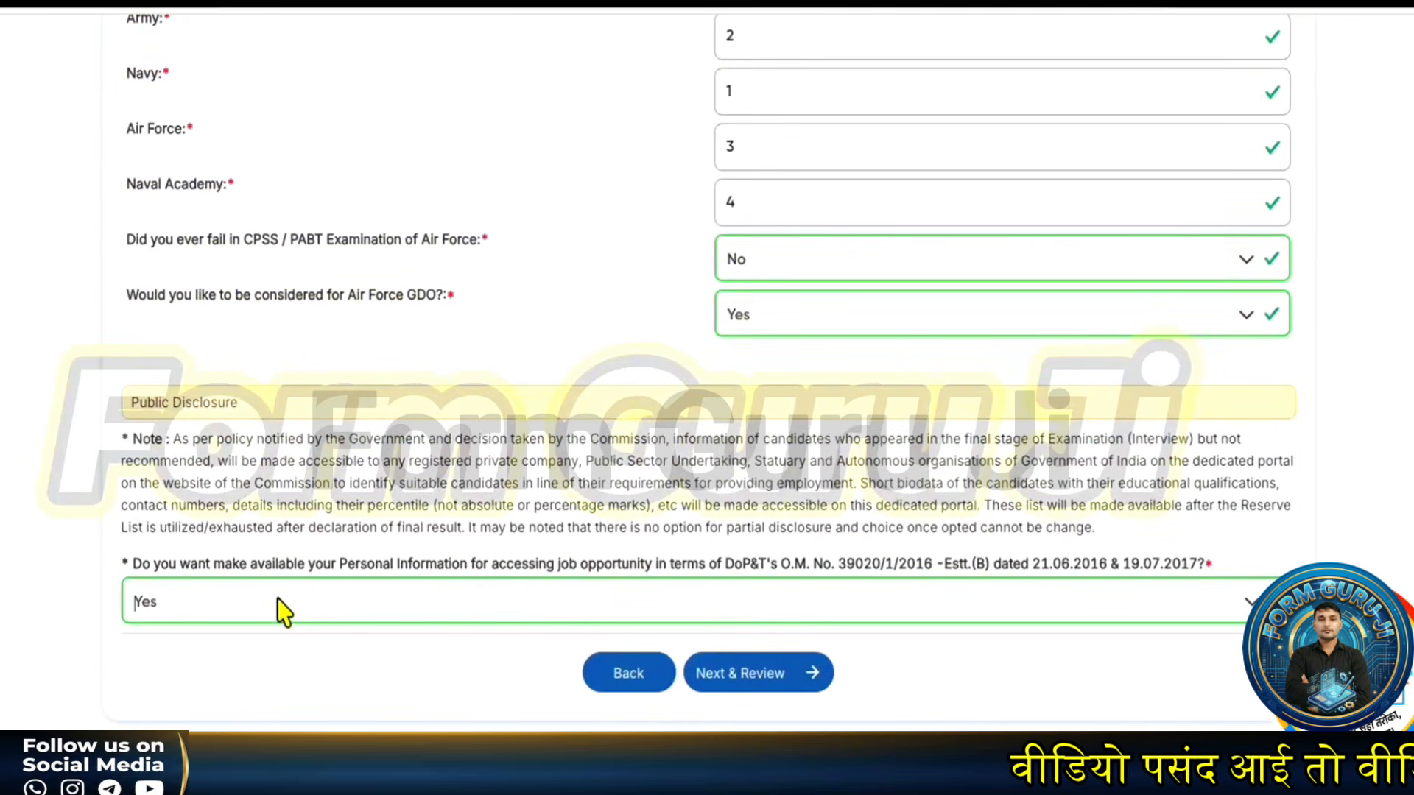
pyautogui.click(284, 611)
pyautogui.click(268, 651)
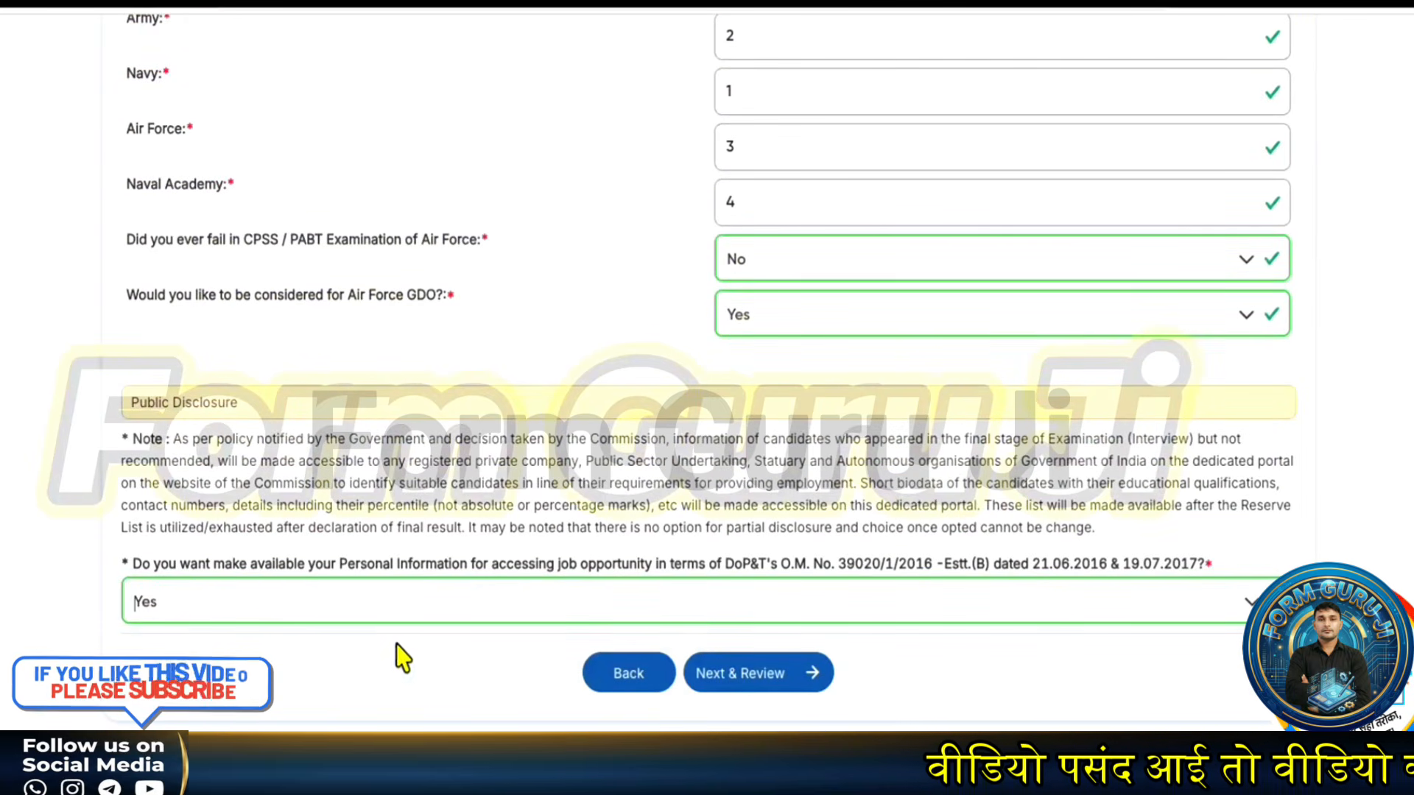
pyautogui.click(738, 685)
# - Submit and lock the service preferences, confirming Yes and acknowledging the success message
pyautogui.scroll(-4, 504, 507)
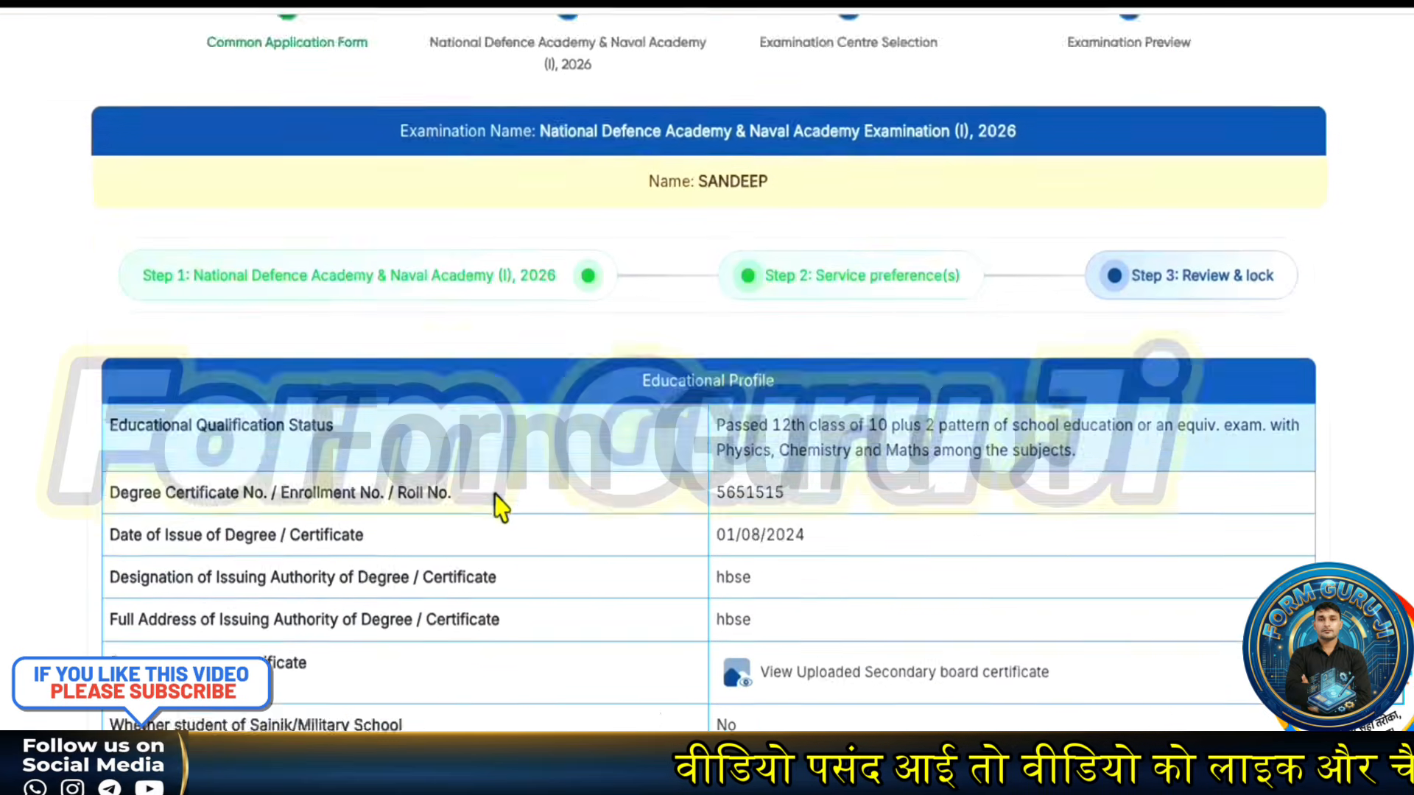
pyautogui.scroll(-8, 495, 505)
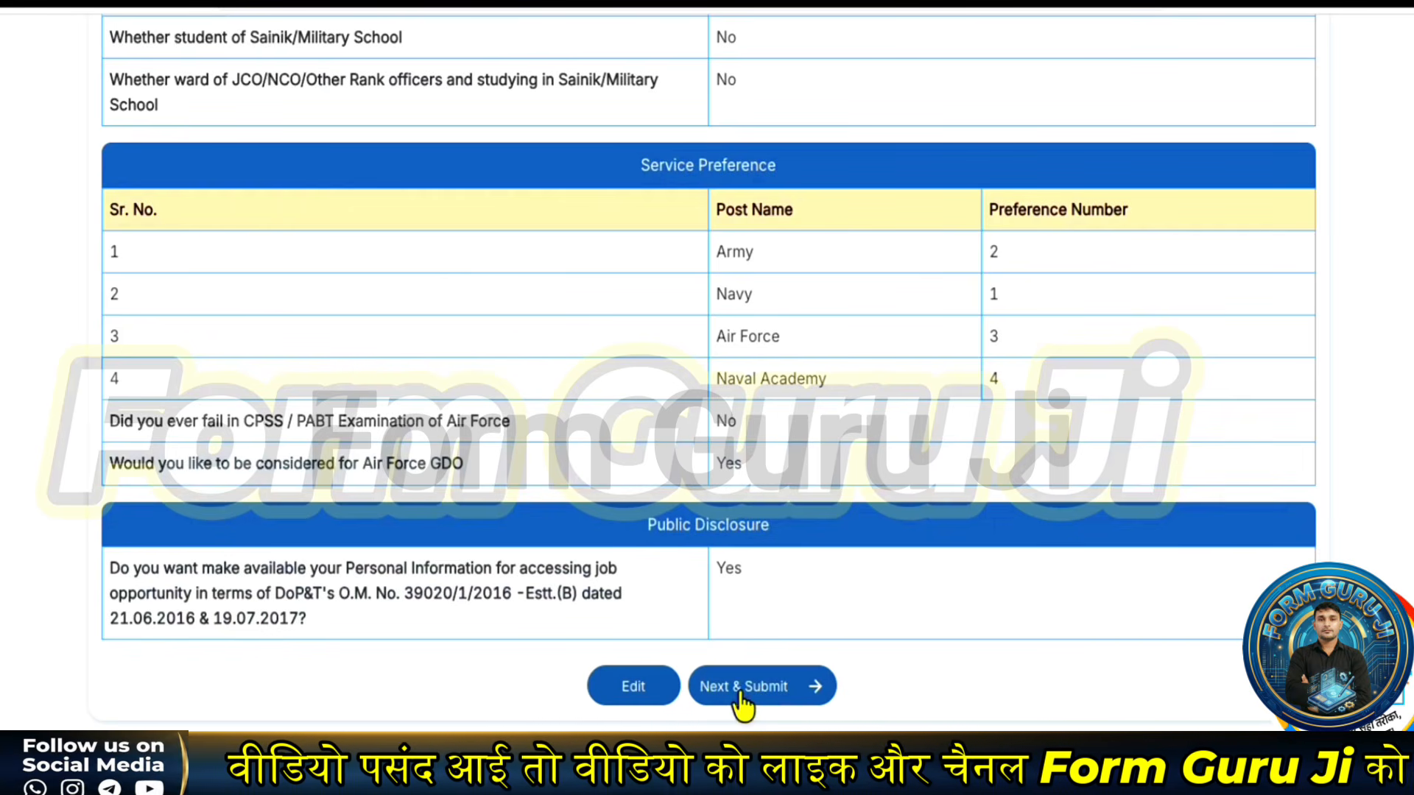
pyautogui.click(740, 692)
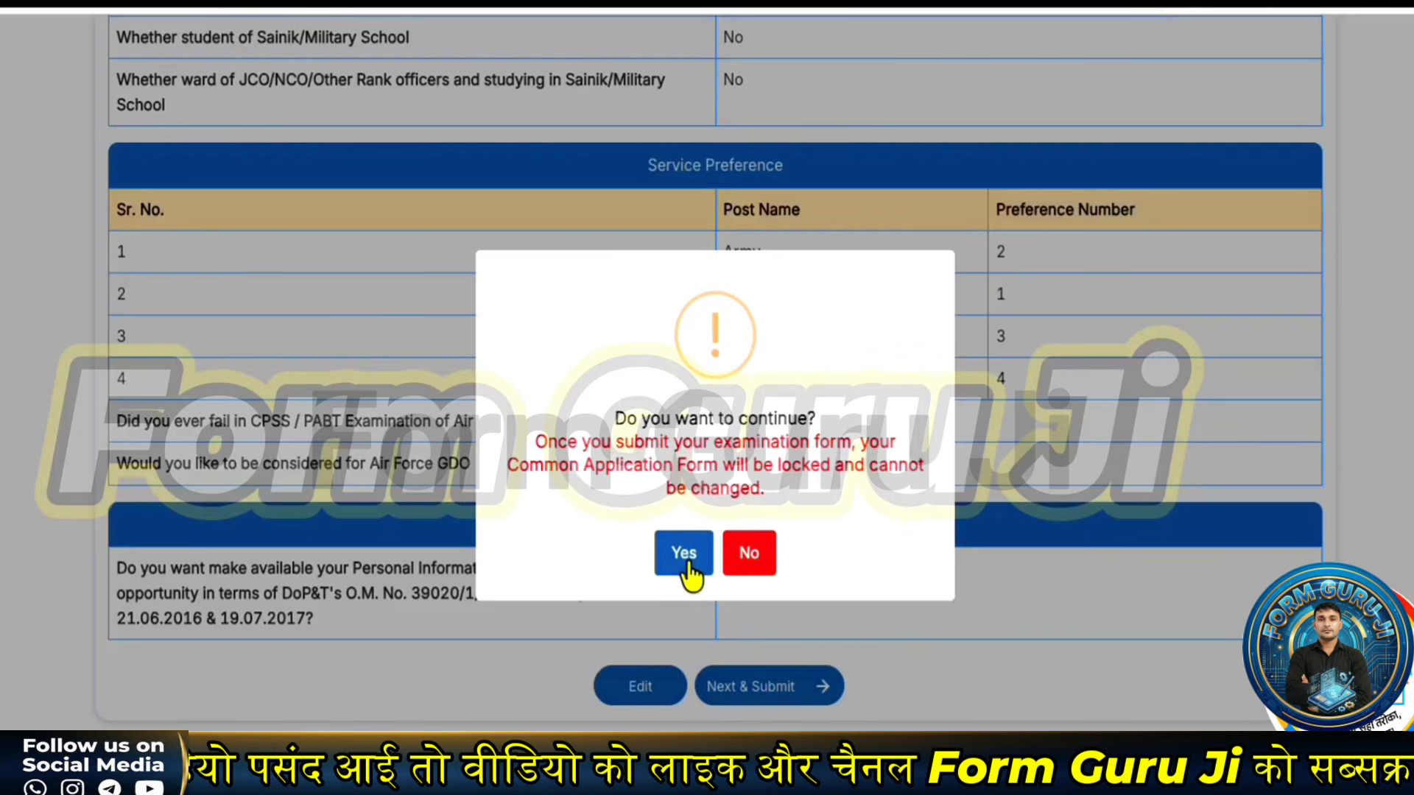
pyautogui.click(684, 558)
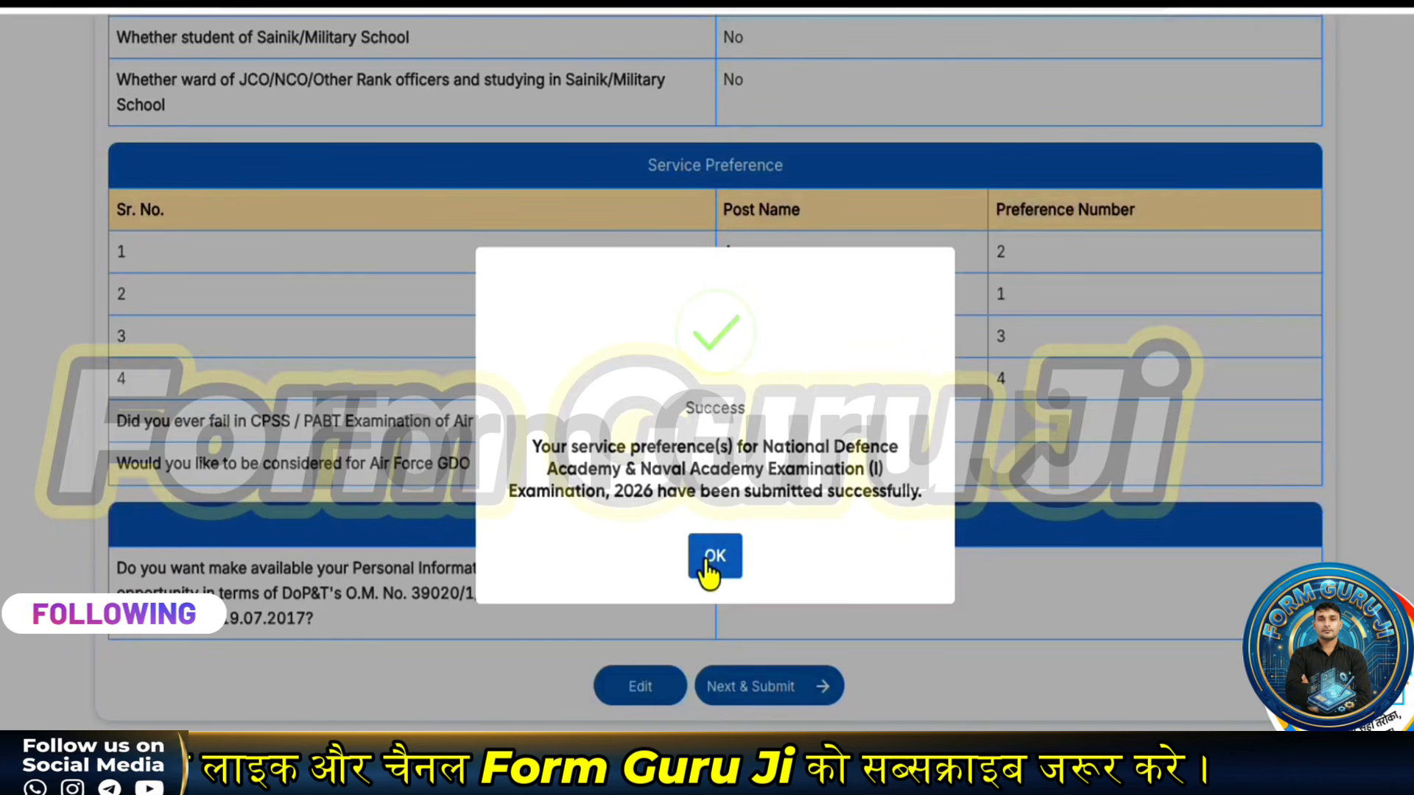
pyautogui.click(708, 566)
pyautogui.scroll(-5, 442, 567)
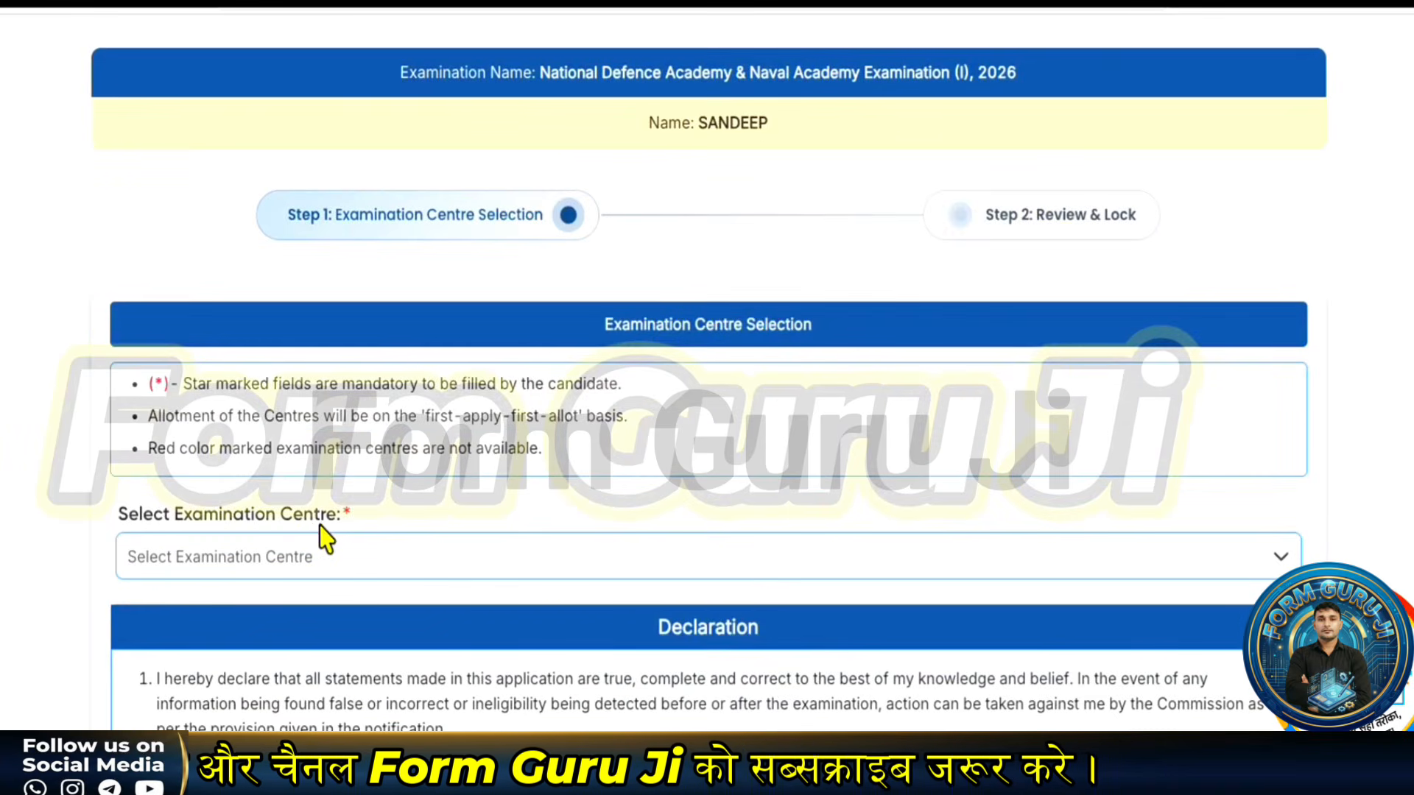
# - Choose Chandigarh as the examination centre and save it for review
pyautogui.scroll(-3, 307, 540)
pyautogui.click(308, 365)
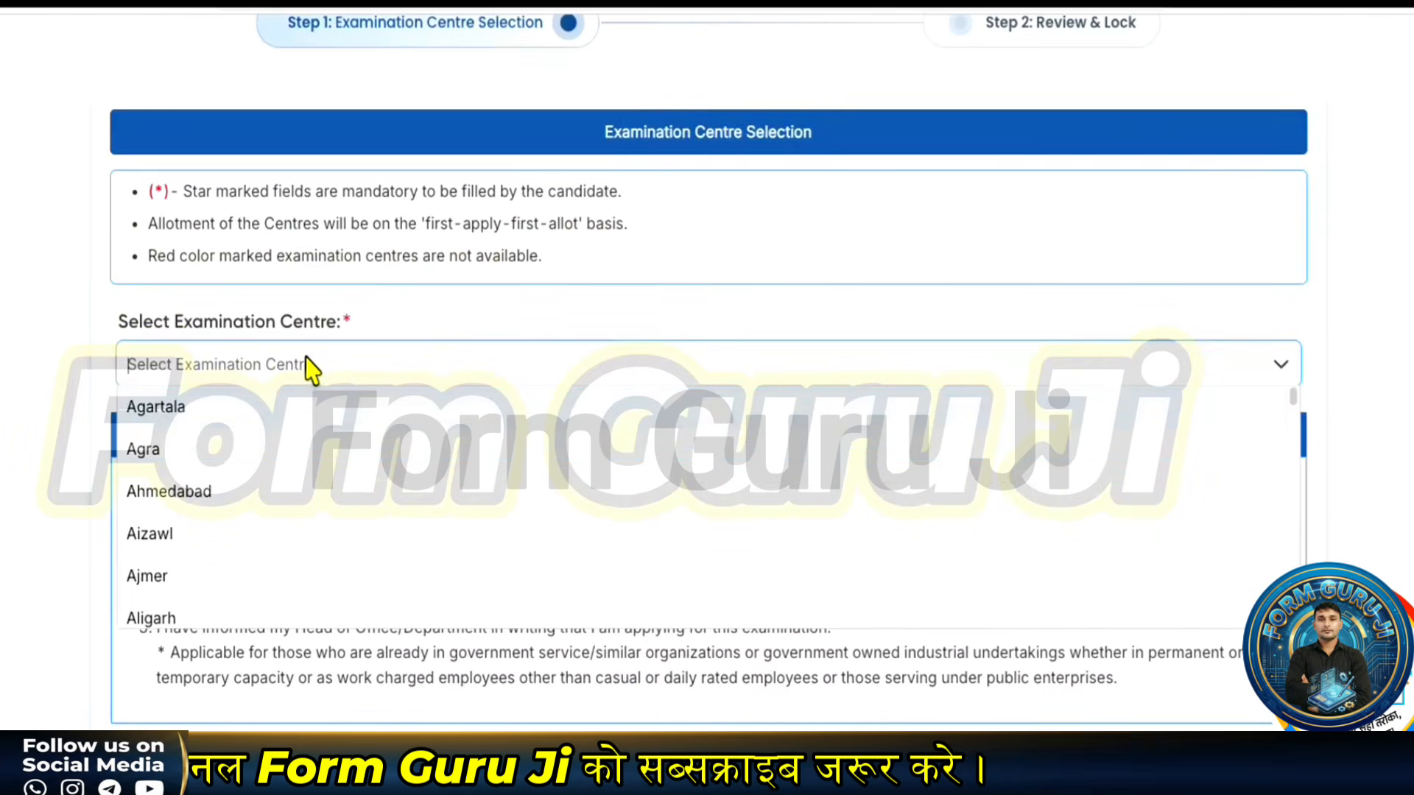
pyautogui.scroll(-2, 247, 482)
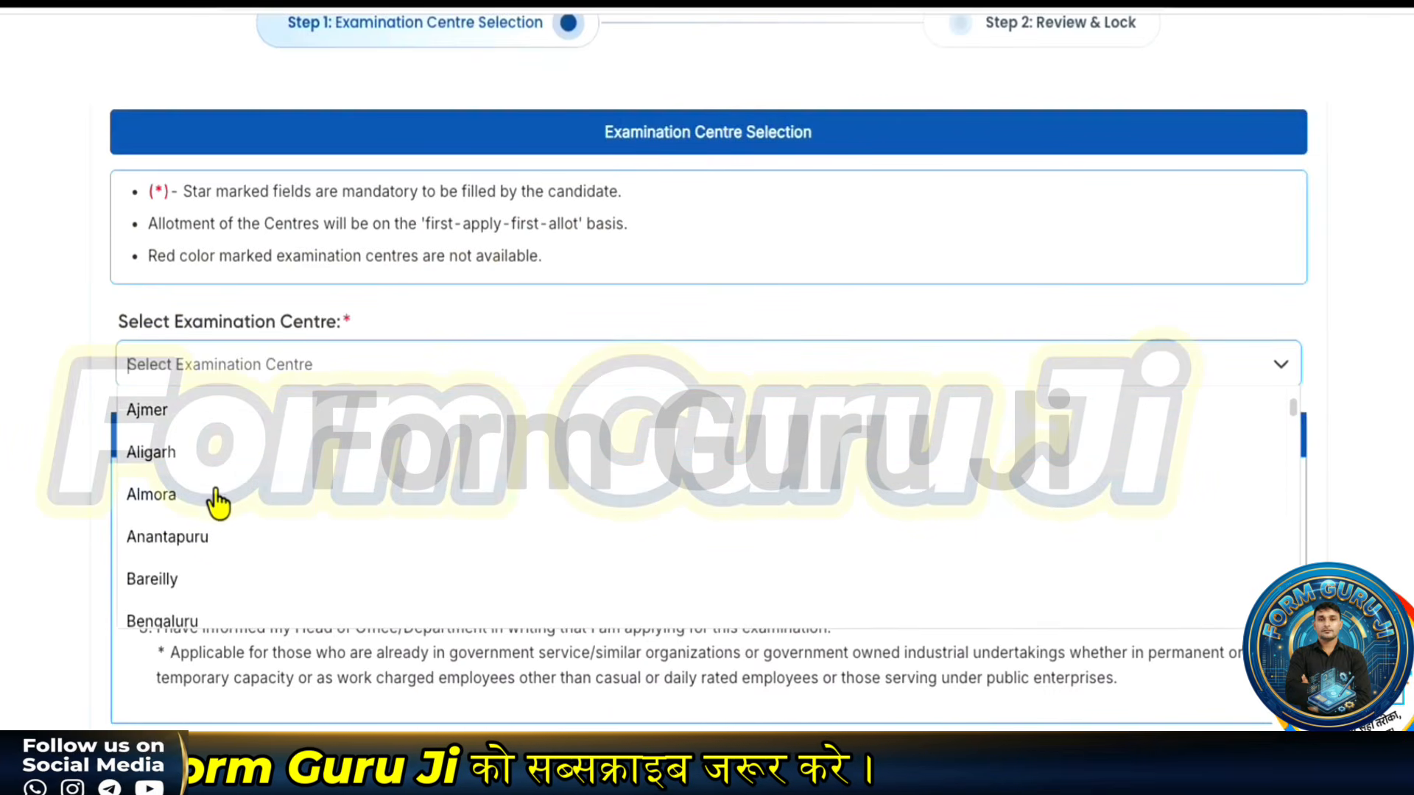
pyautogui.scroll(-5, 219, 505)
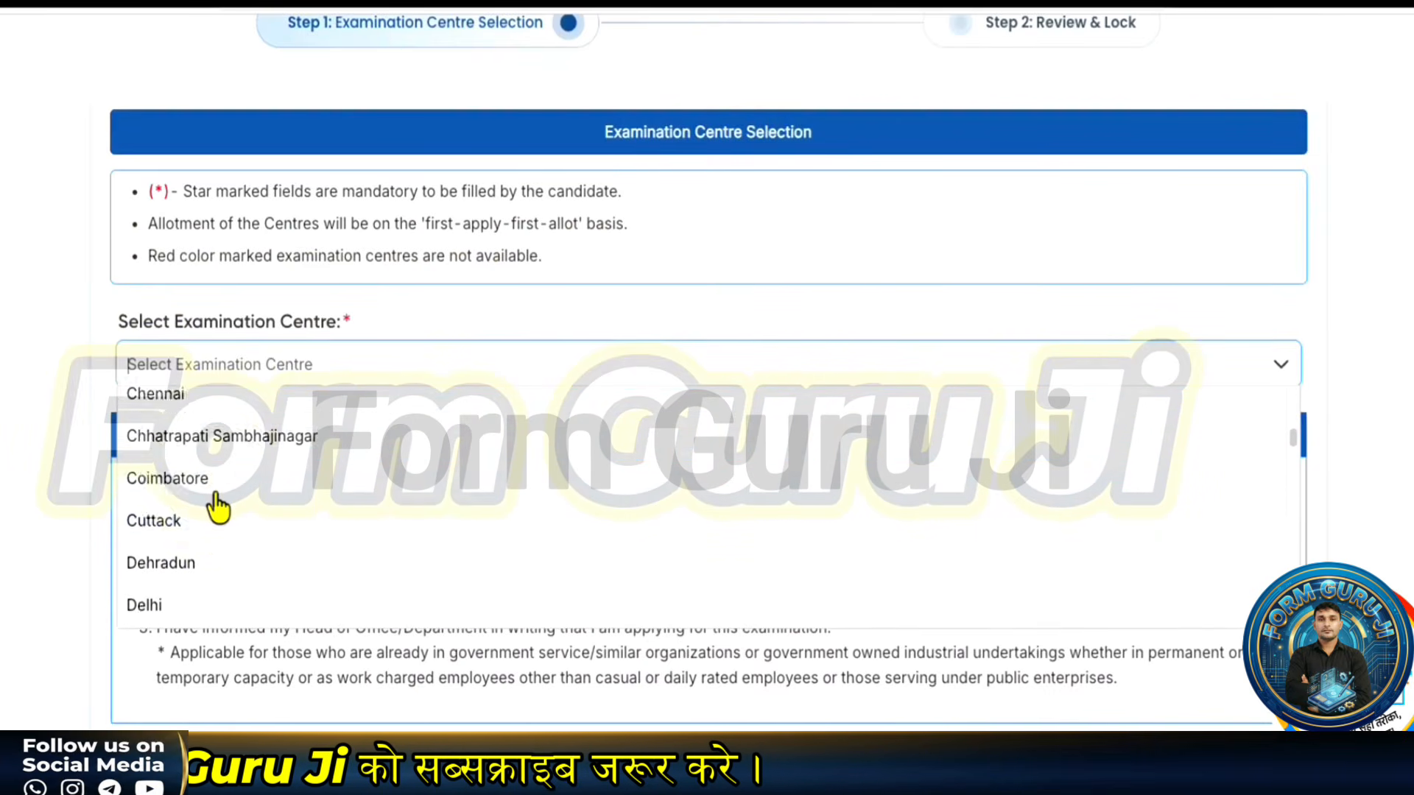
pyautogui.scroll(2, 214, 507)
pyautogui.click(212, 507)
pyautogui.scroll(-1, 348, 513)
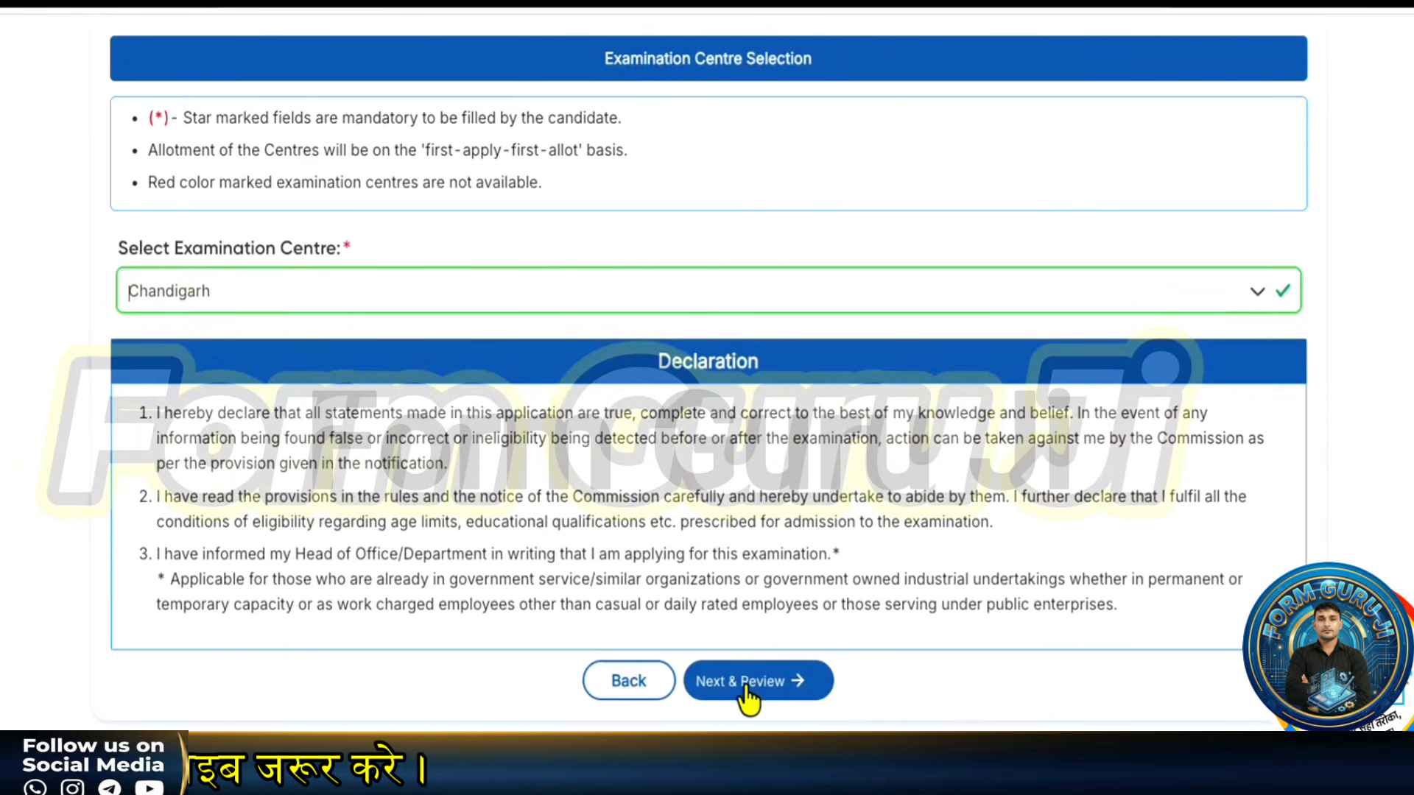
pyautogui.click(747, 696)
# - Accept the final declaration and submit the NDA & NA (I) 2026 application
pyautogui.scroll(-5, 732, 685)
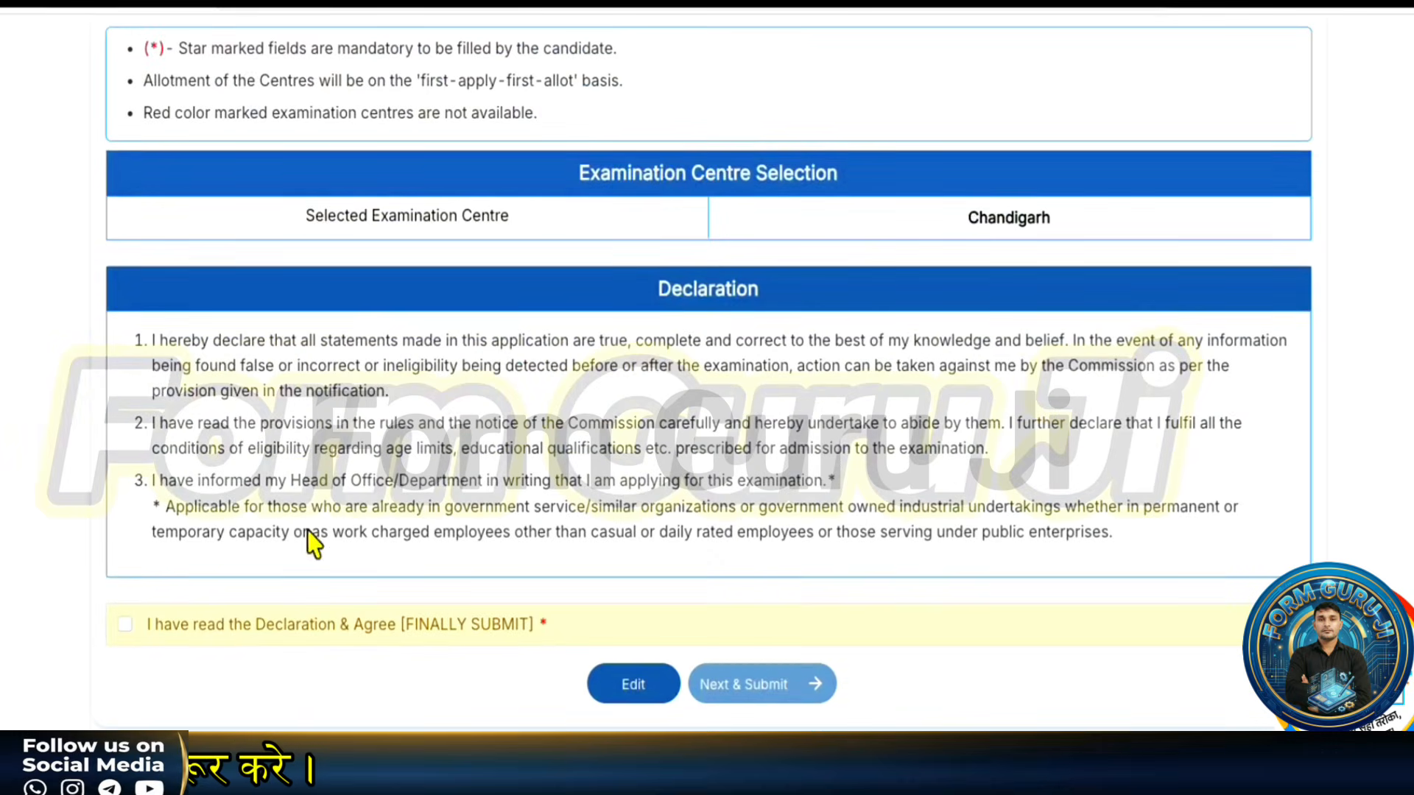
pyautogui.click(125, 625)
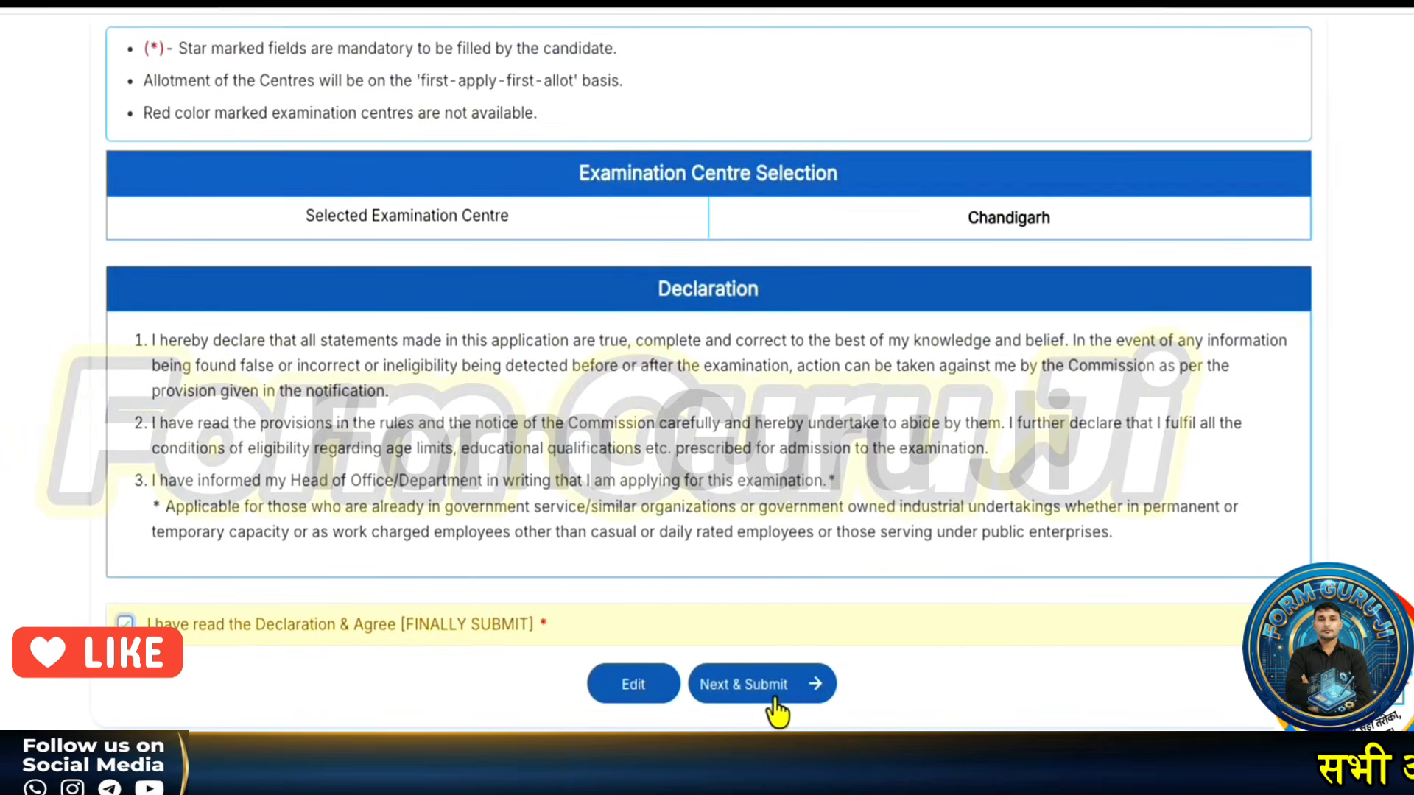
pyautogui.click(771, 699)
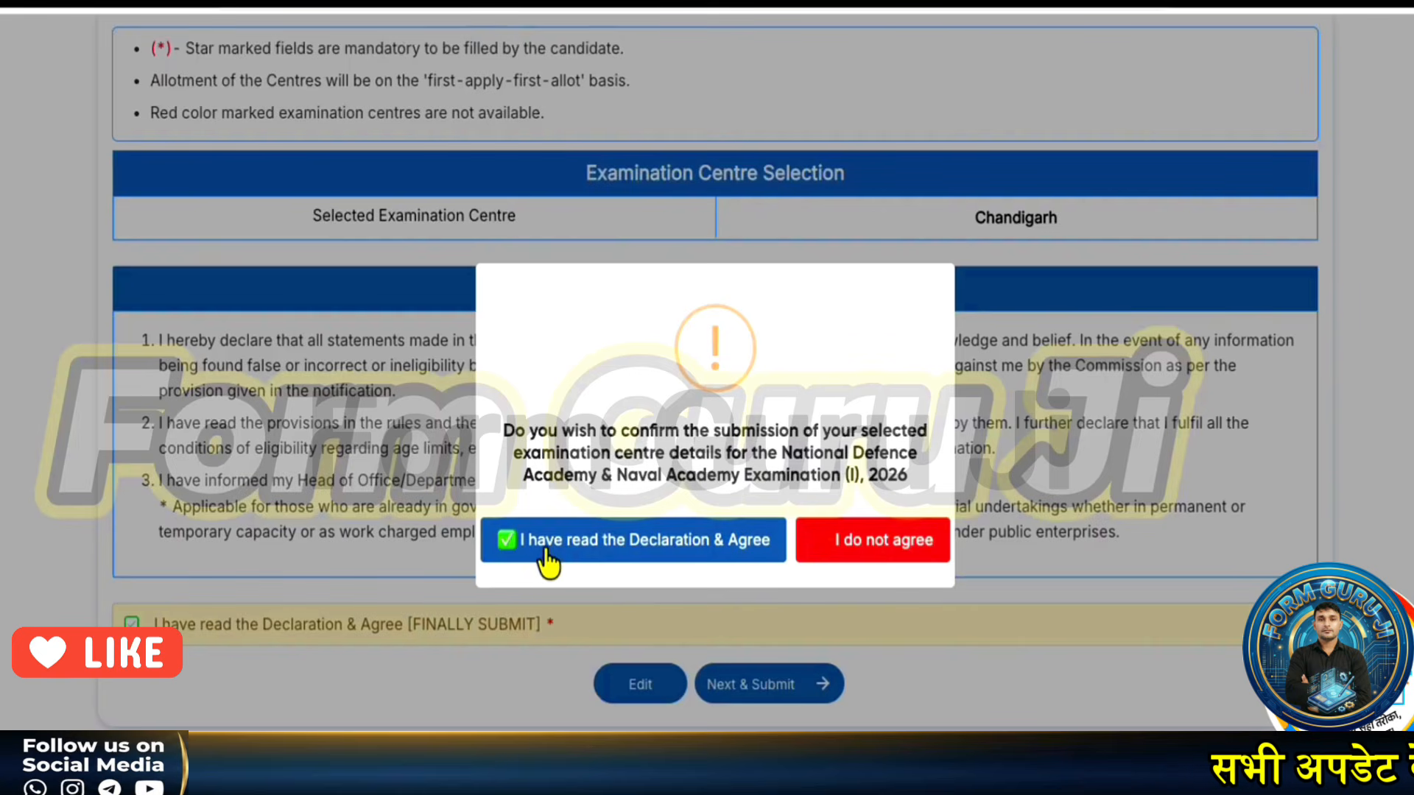
pyautogui.click(630, 556)
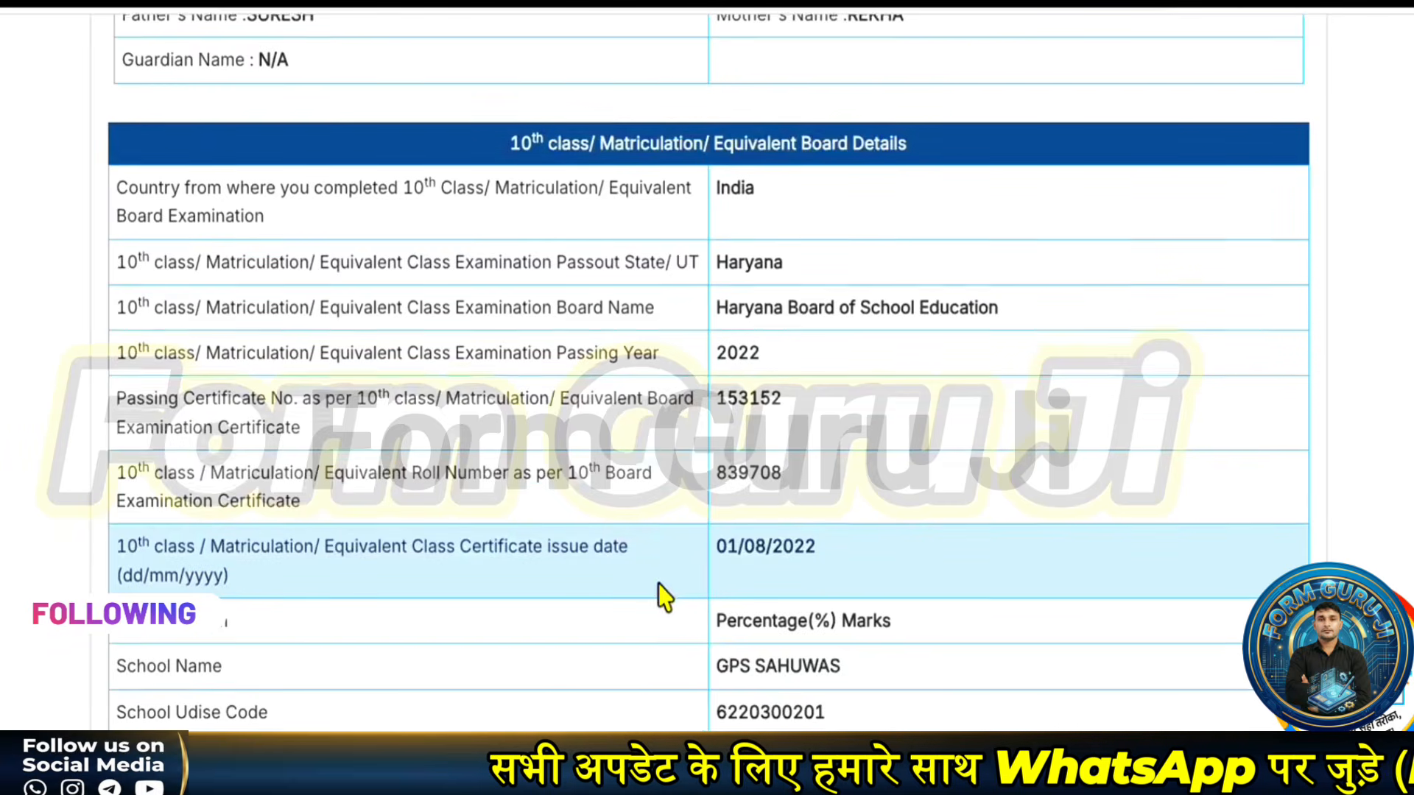
# - Scroll the application preview down to the Examination Centre, Payment Details and Declaration sections
pyautogui.scroll(-15, 661, 595)
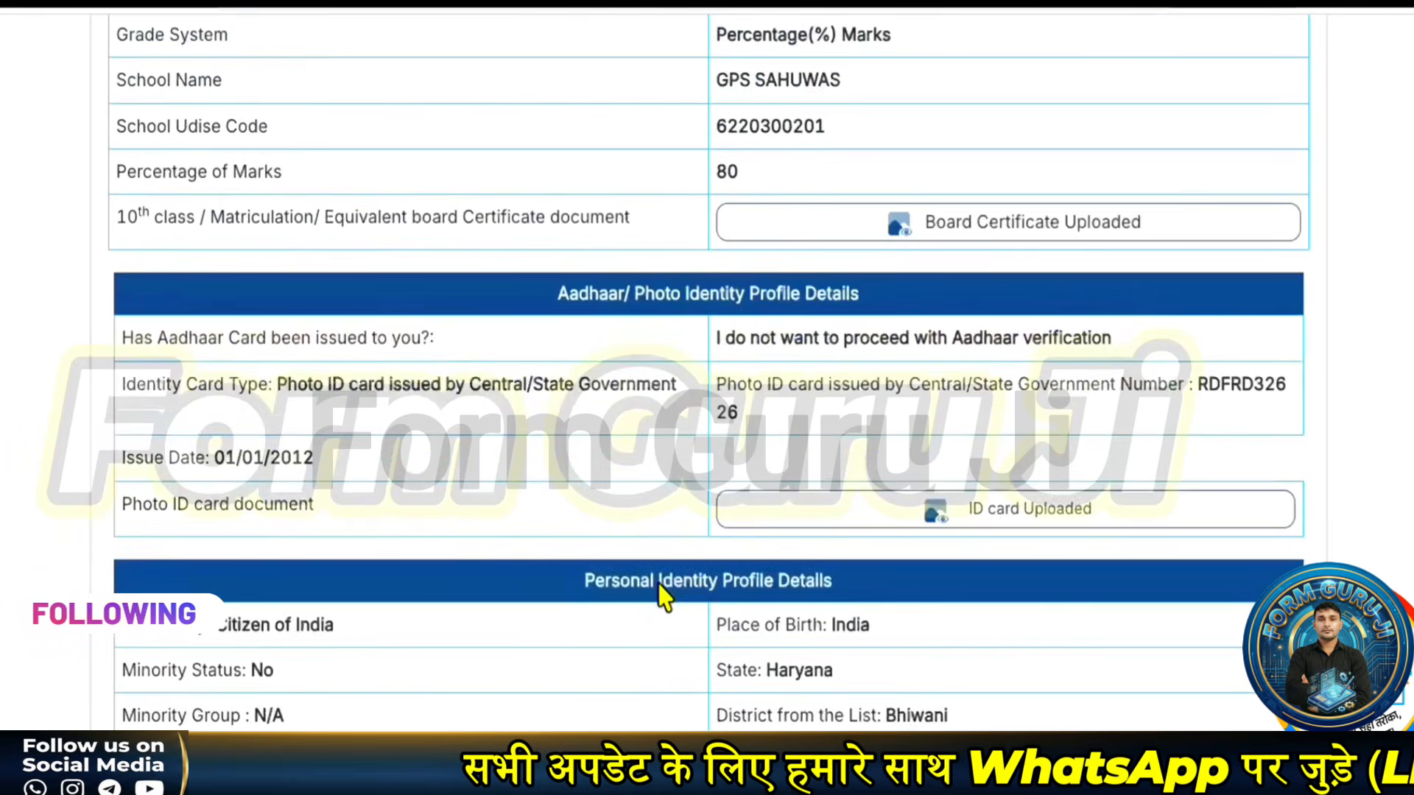
pyautogui.scroll(-20, 661, 595)
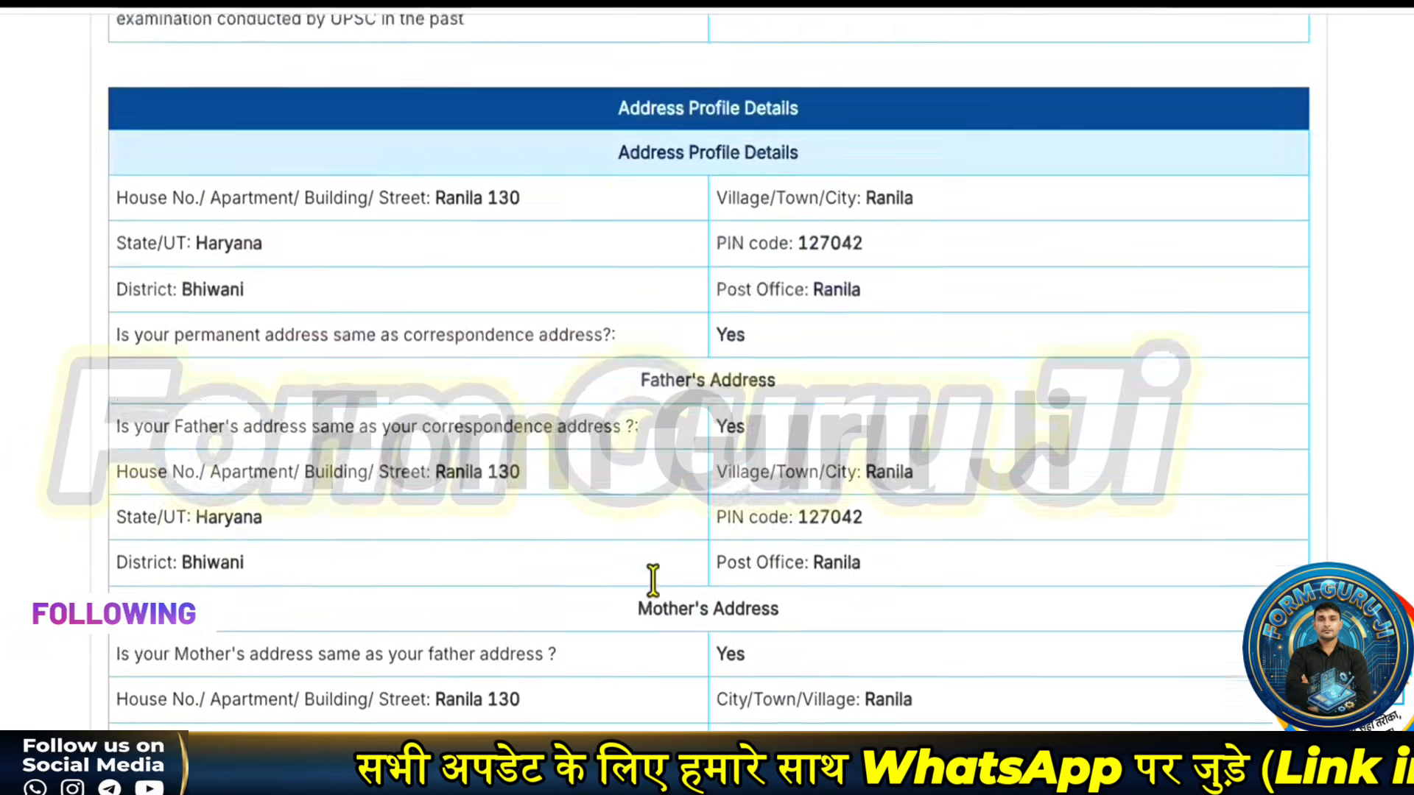
pyautogui.scroll(-10, 657, 595)
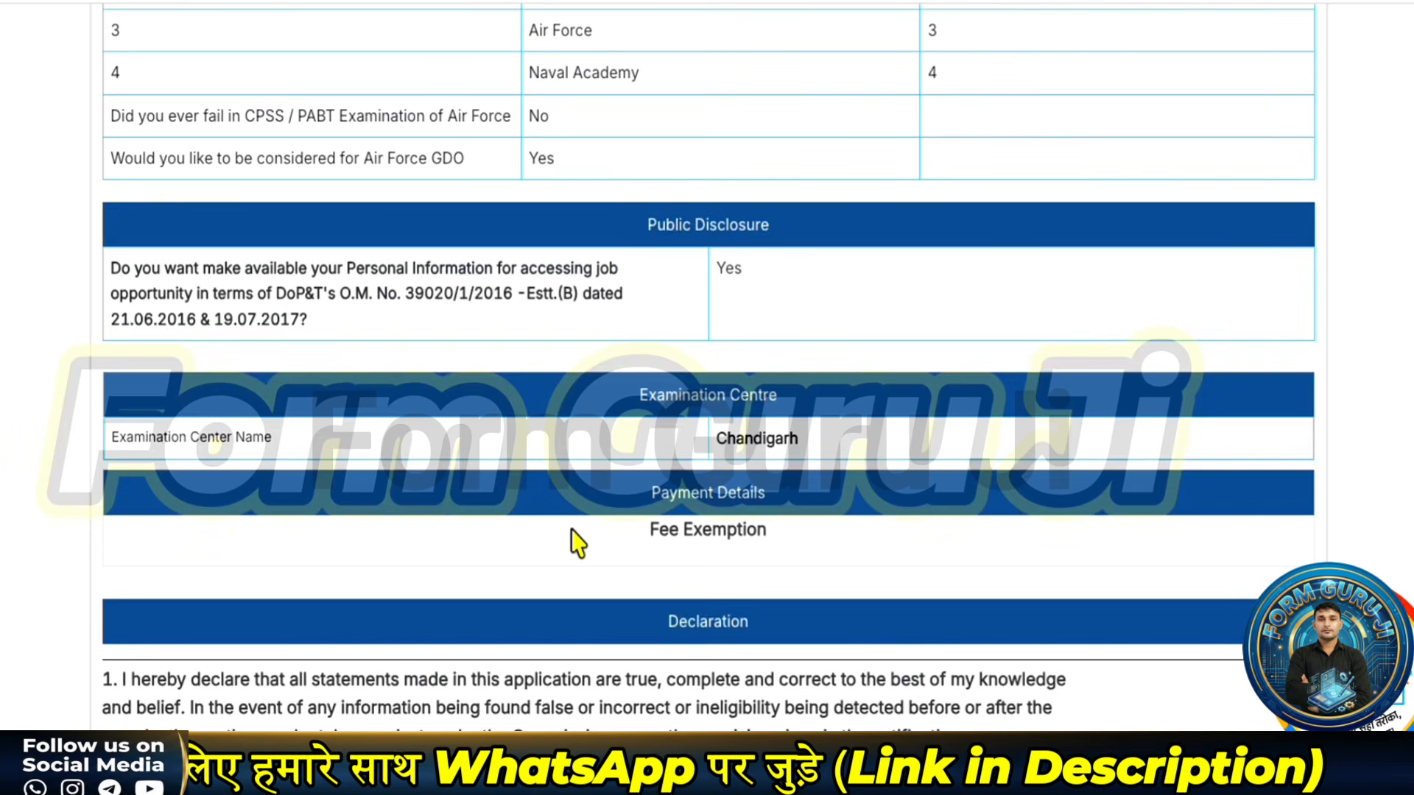
pyautogui.scroll(-10, 578, 544)
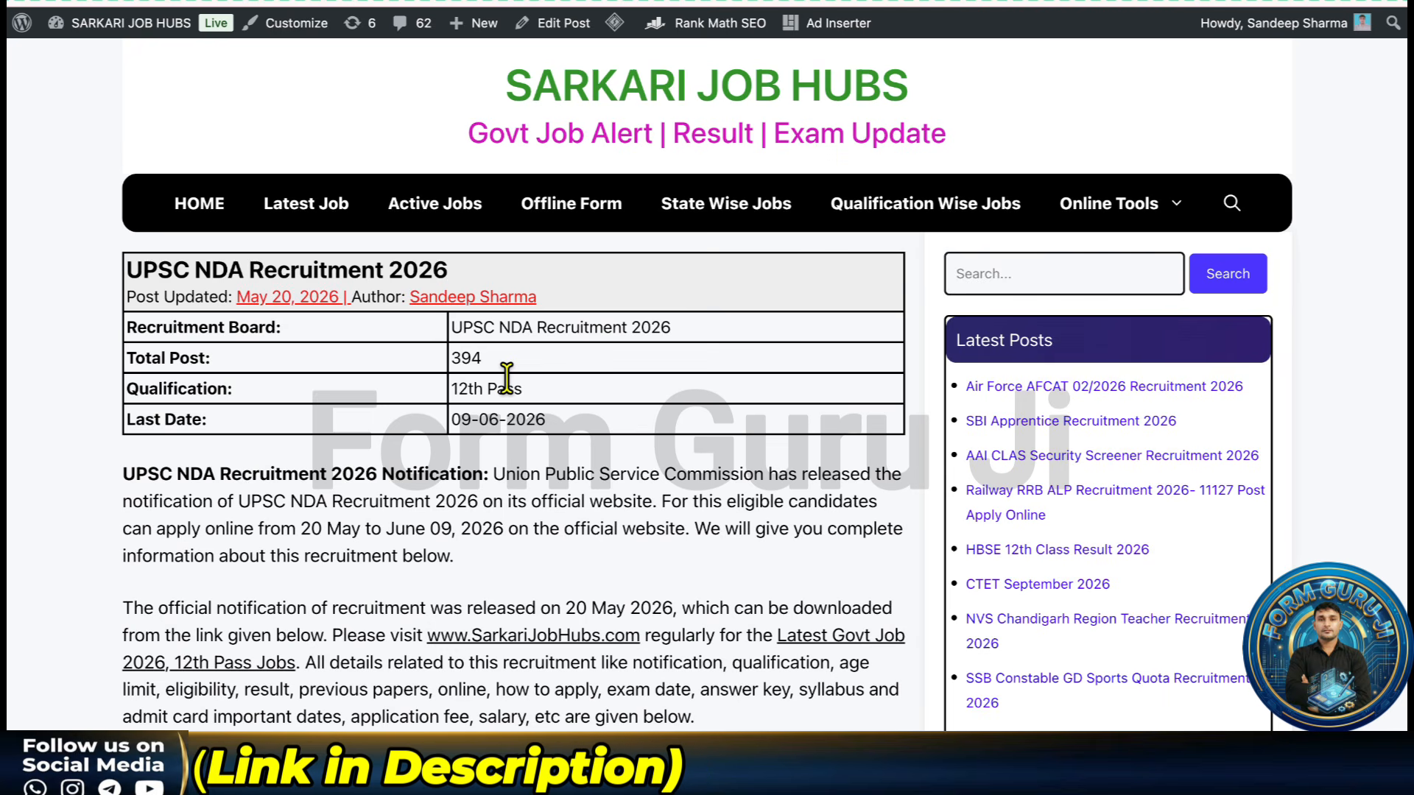
# - Scroll the UPSC NDA Recruitment 2026 post to the Important Date, Application Fee and Age Limits tables
pyautogui.scroll(-5, 507, 379)
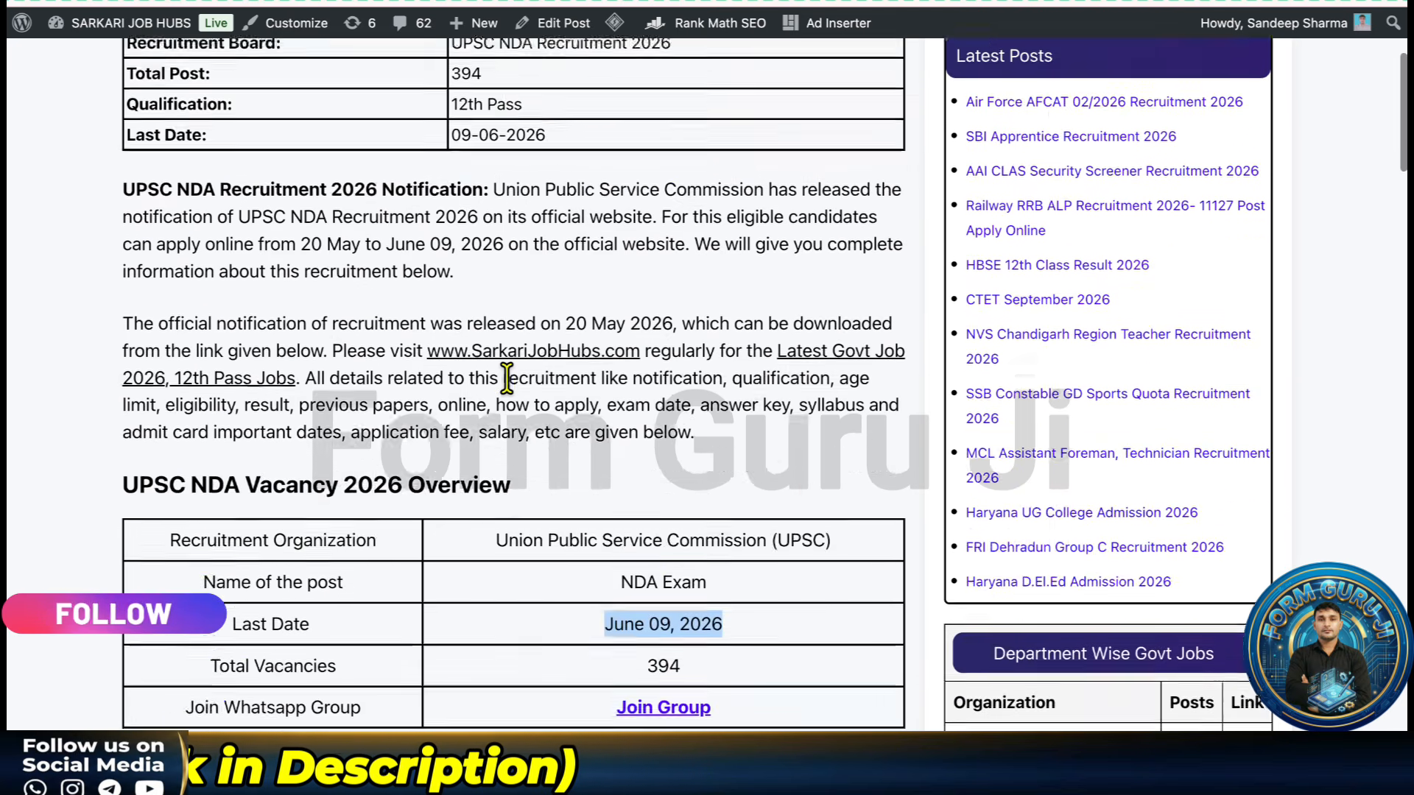
pyautogui.scroll(-6, 507, 379)
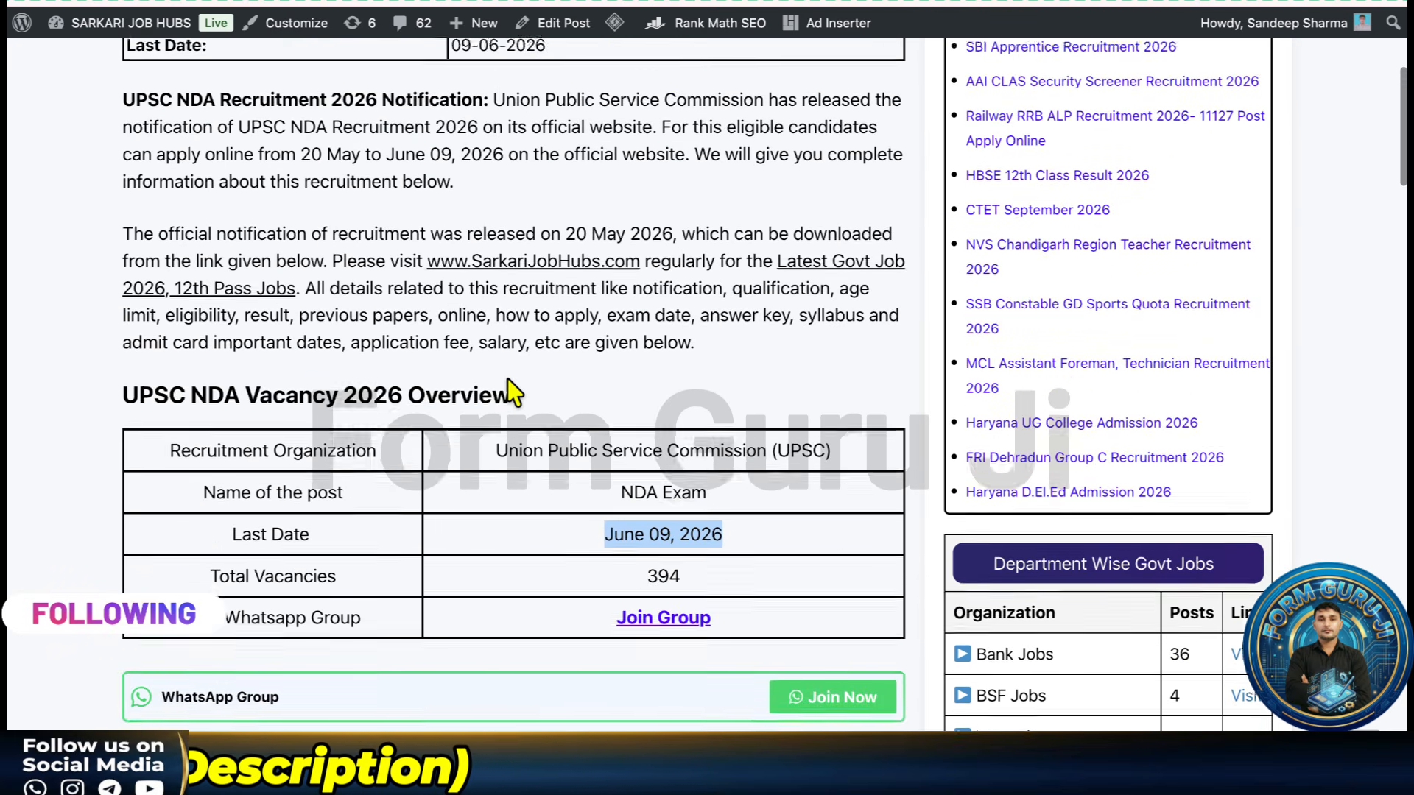
pyautogui.scroll(-1, 507, 378)
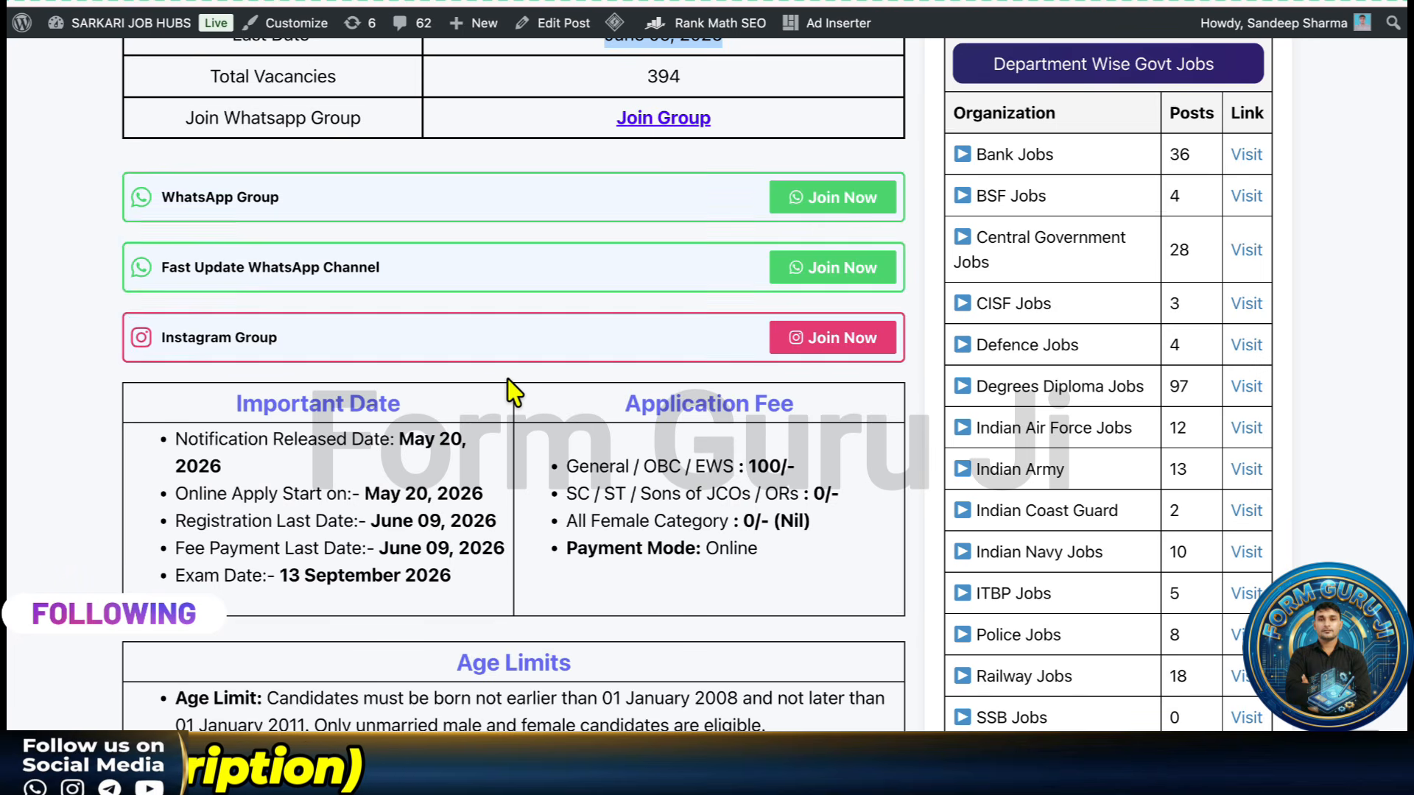
pyautogui.scroll(-3, 513, 393)
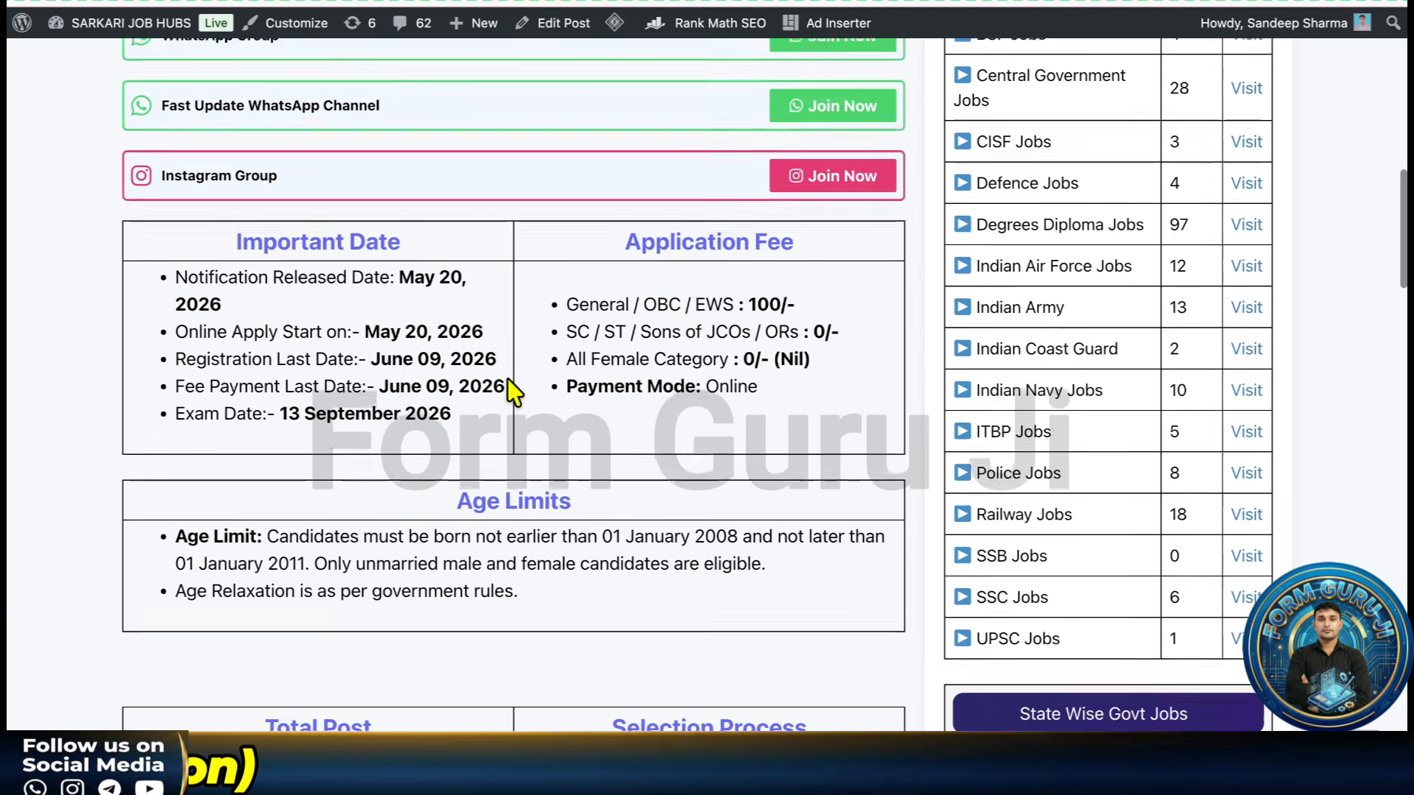